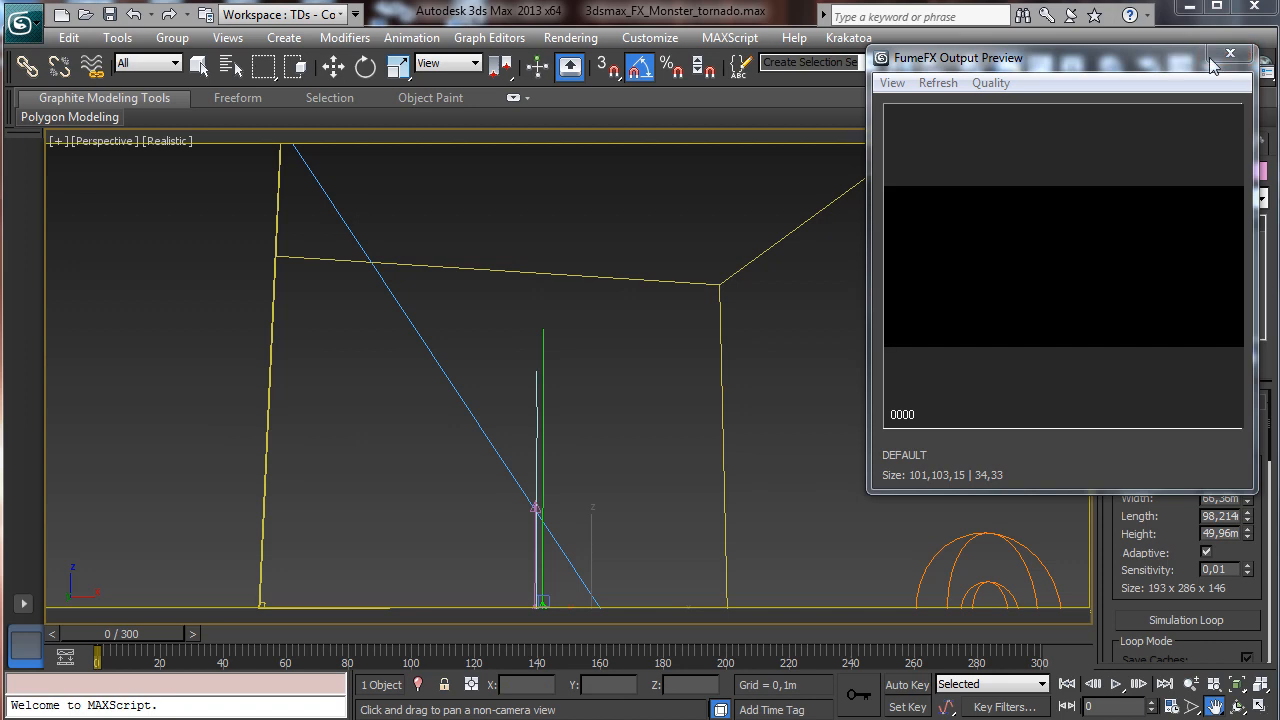
- Review the tornado simulation in the viewport with the smoke channel displayed, scrubbing the timeline to frame 89
{"action": "left_click", "coordinate": [1229, 53]}
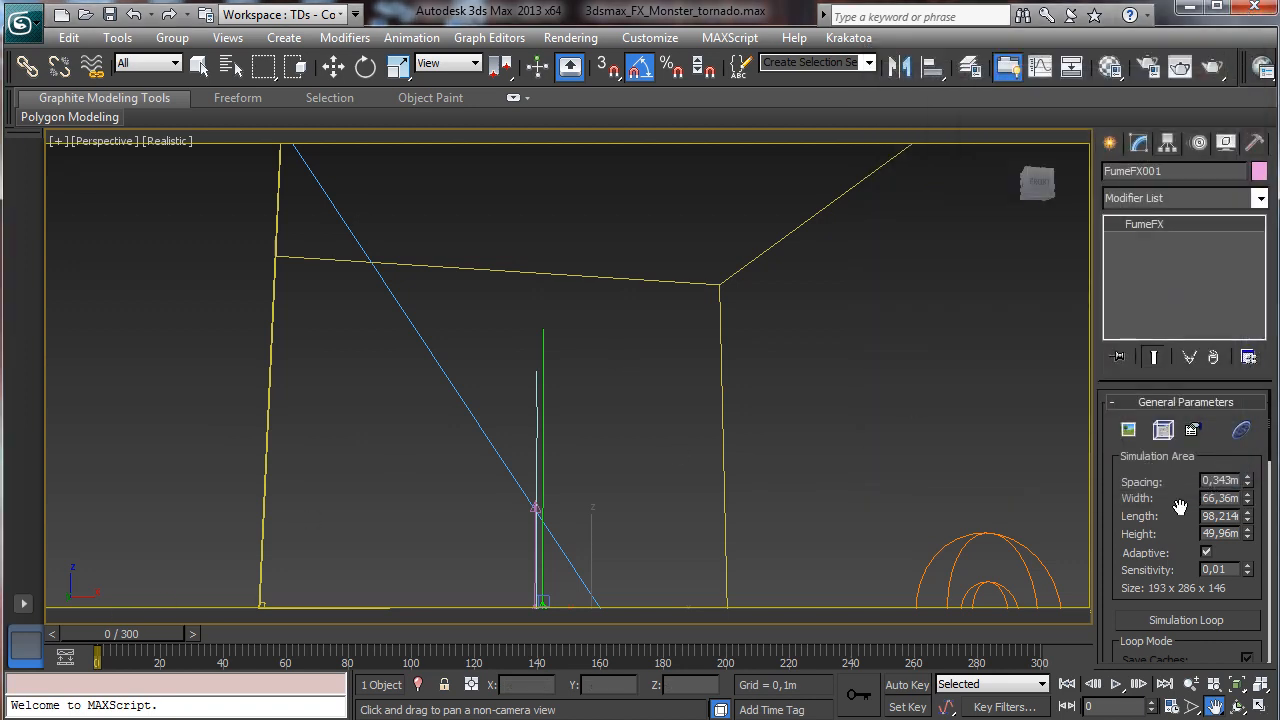
{"action": "scroll", "coordinate": [1186, 499], "scroll_direction": "down", "scroll_amount": 5}
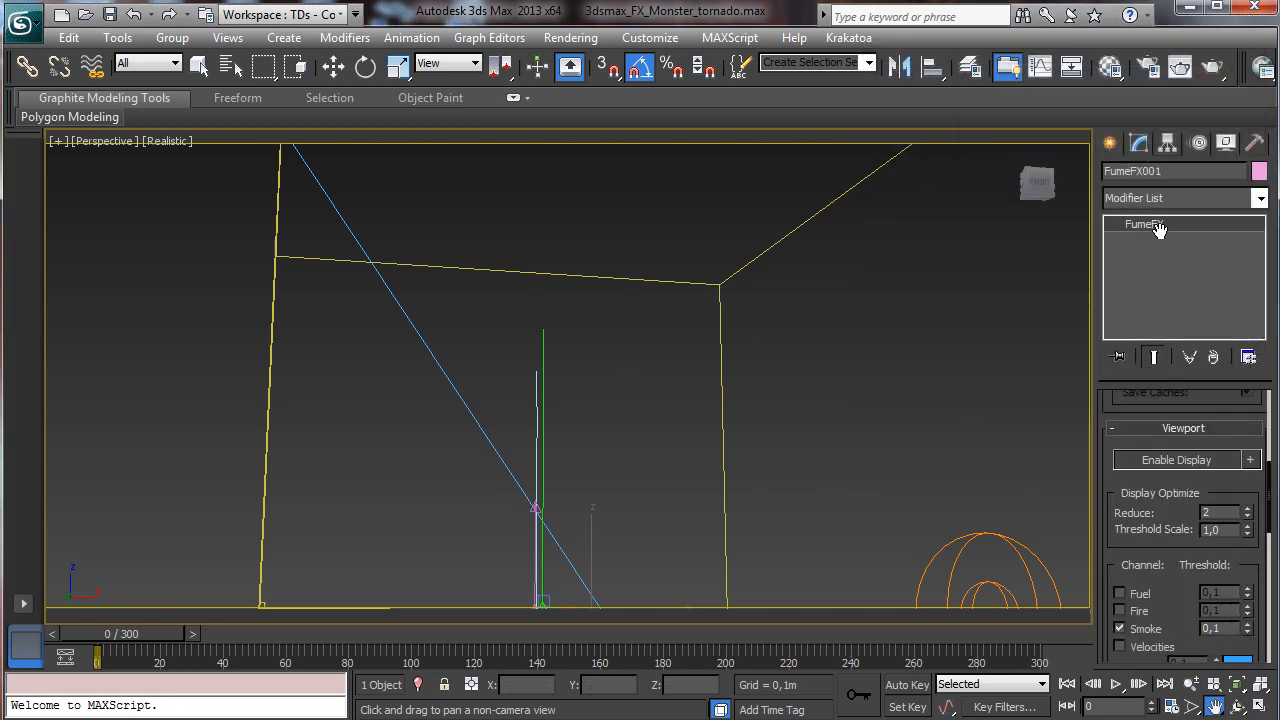
{"action": "scroll", "coordinate": [1178, 510], "scroll_direction": "down", "scroll_amount": 3}
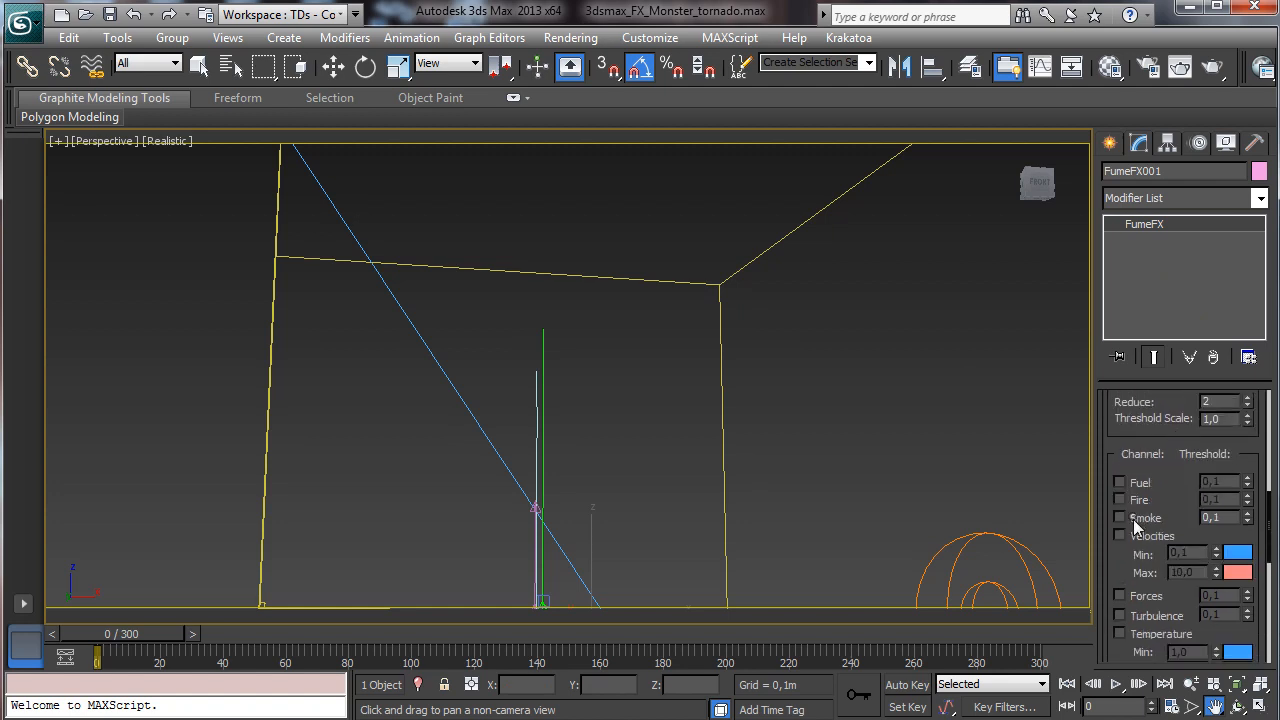
{"action": "left_click_drag", "start_coordinate": [127, 640], "coordinate": [110, 595]}
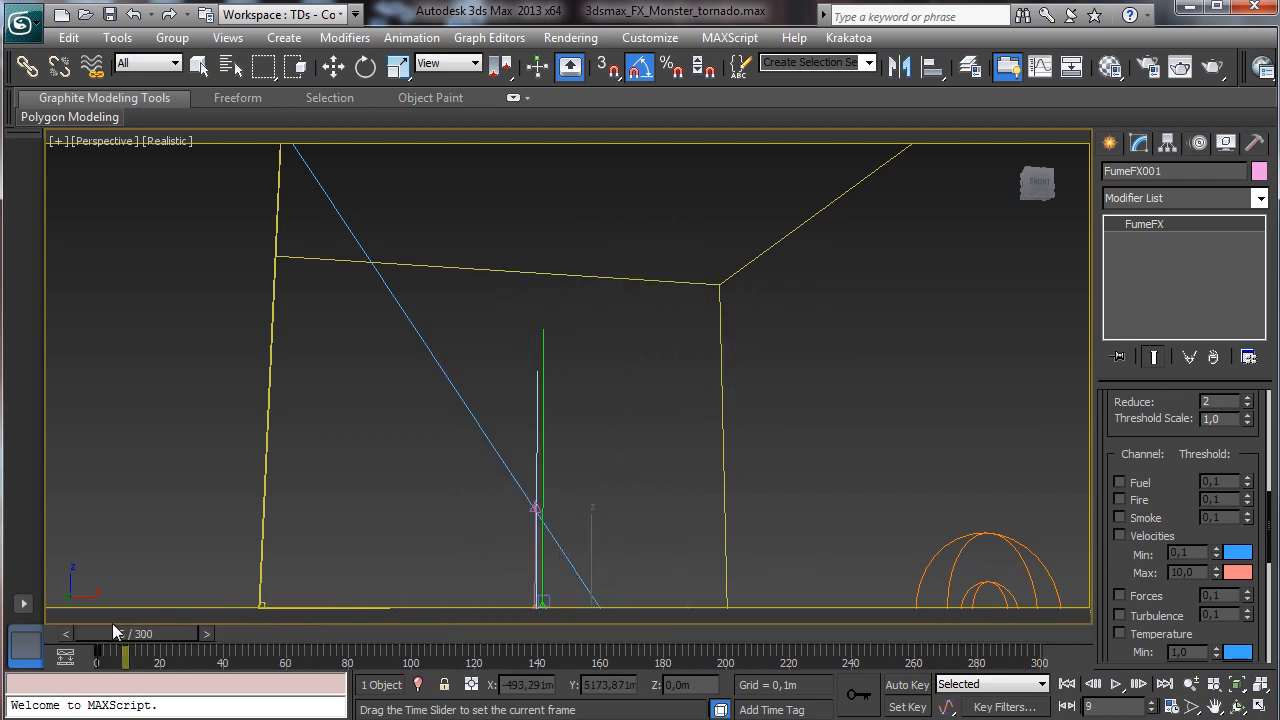
{"action": "key", "text": "ctrl+p"}
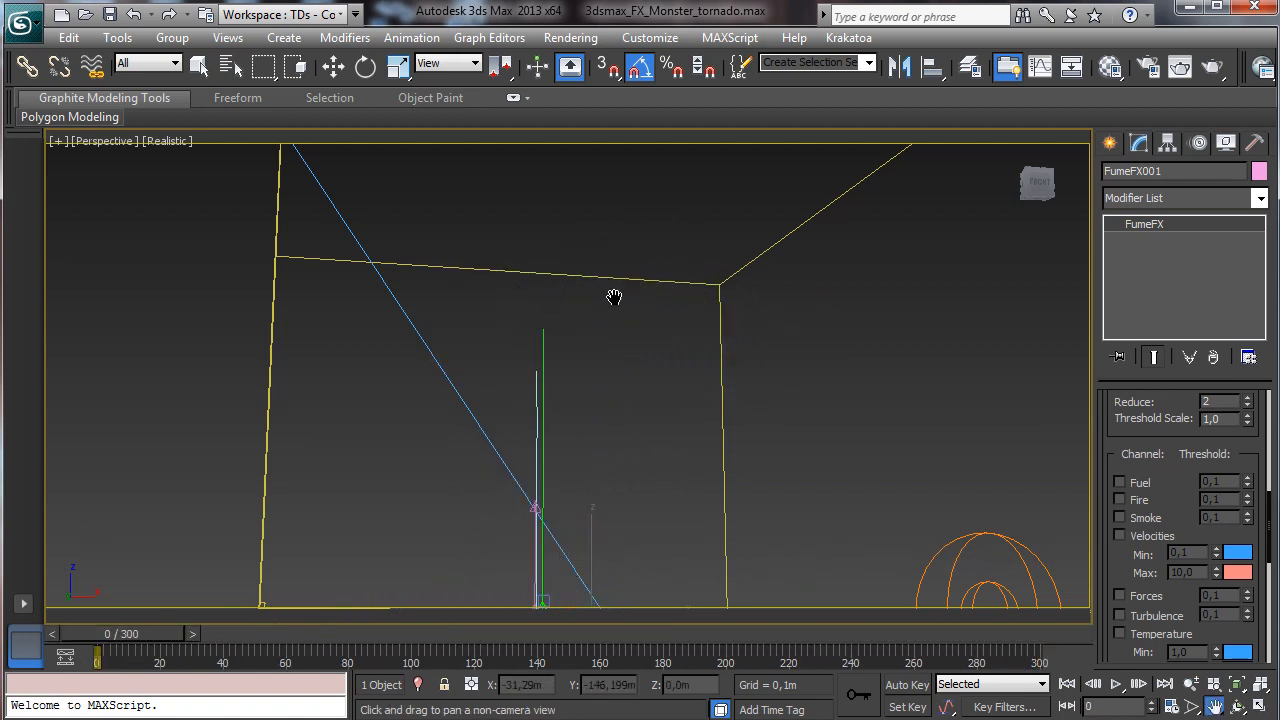
{"action": "left_click", "coordinate": [200, 67]}
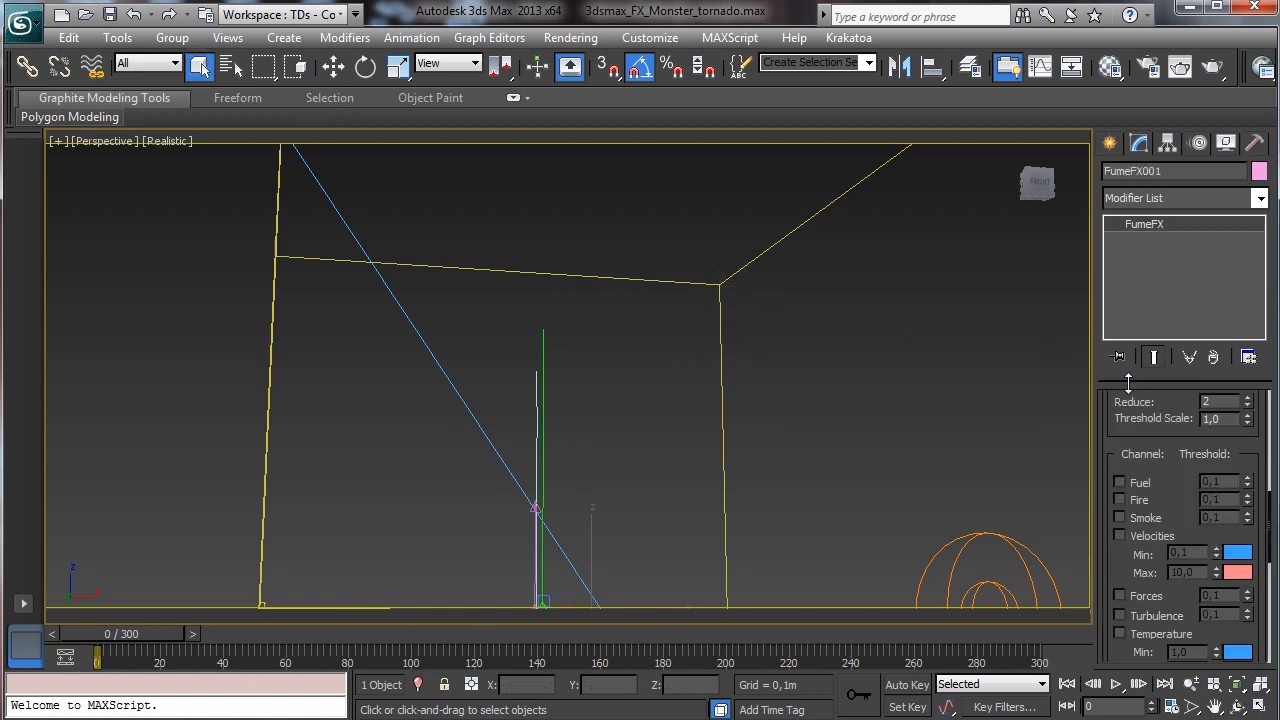
{"action": "left_click_drag", "start_coordinate": [149, 630], "coordinate": [416, 588]}
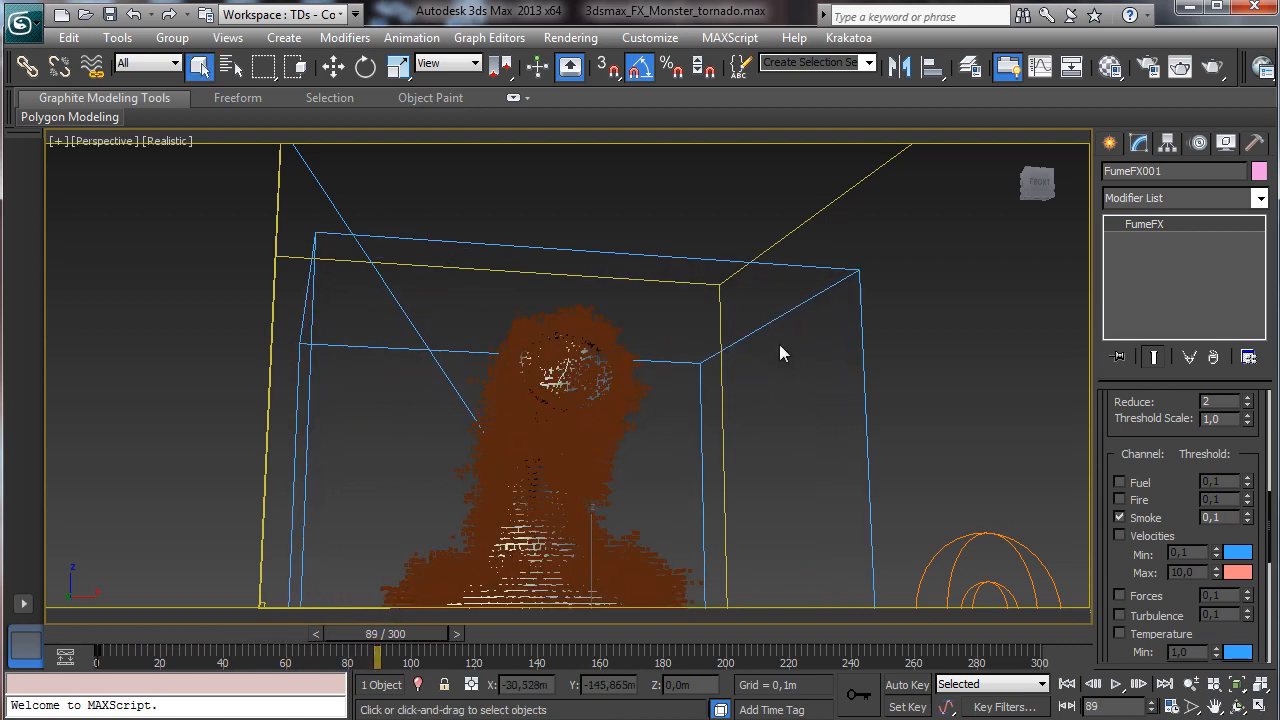
- Open the FumeFX output preview and scrub the timeline to review the rendered smoke
{"action": "scroll", "coordinate": [1150, 410], "scroll_direction": "up", "scroll_amount": 8}
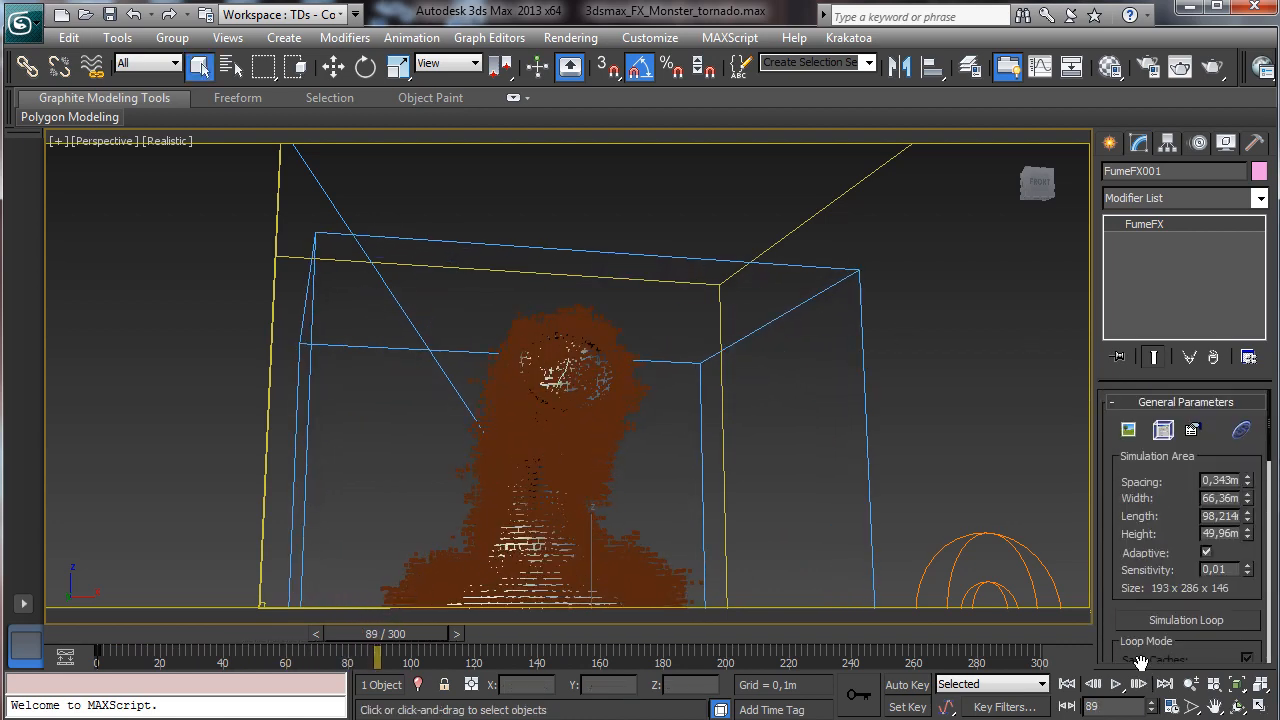
{"action": "left_click", "coordinate": [1128, 428]}
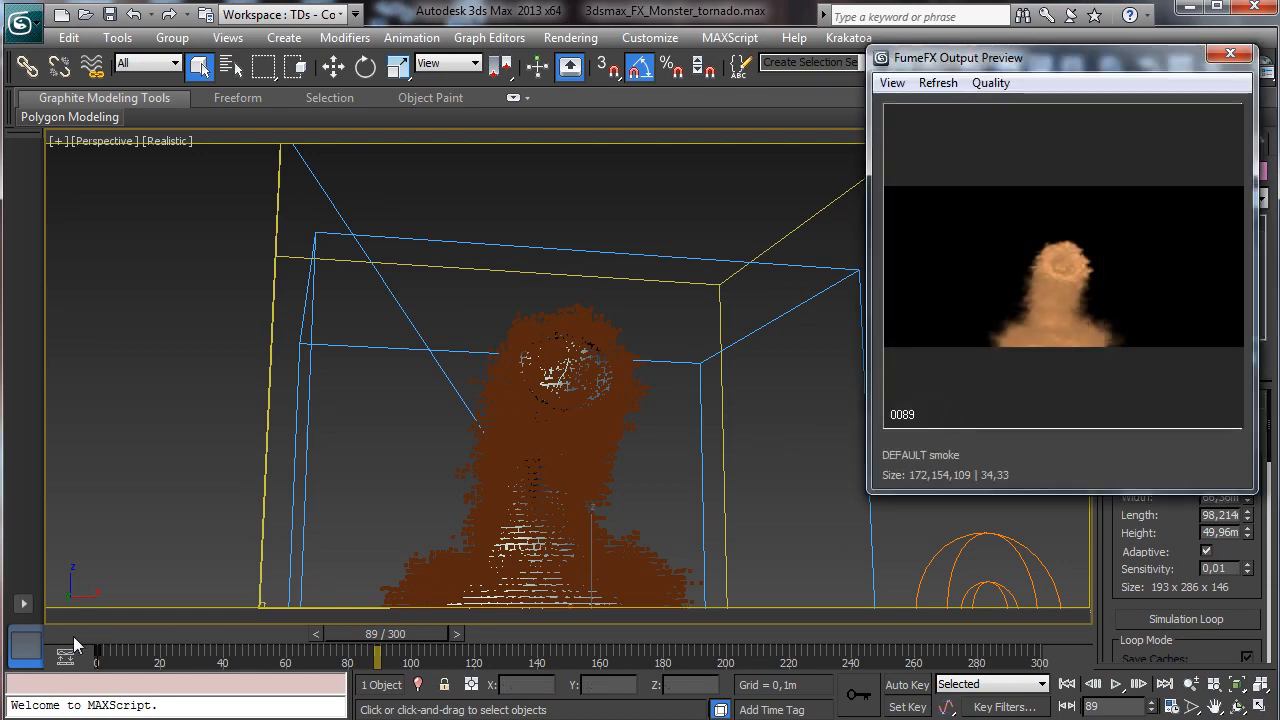
{"action": "left_click_drag", "start_coordinate": [73, 636], "coordinate": [332, 612]}
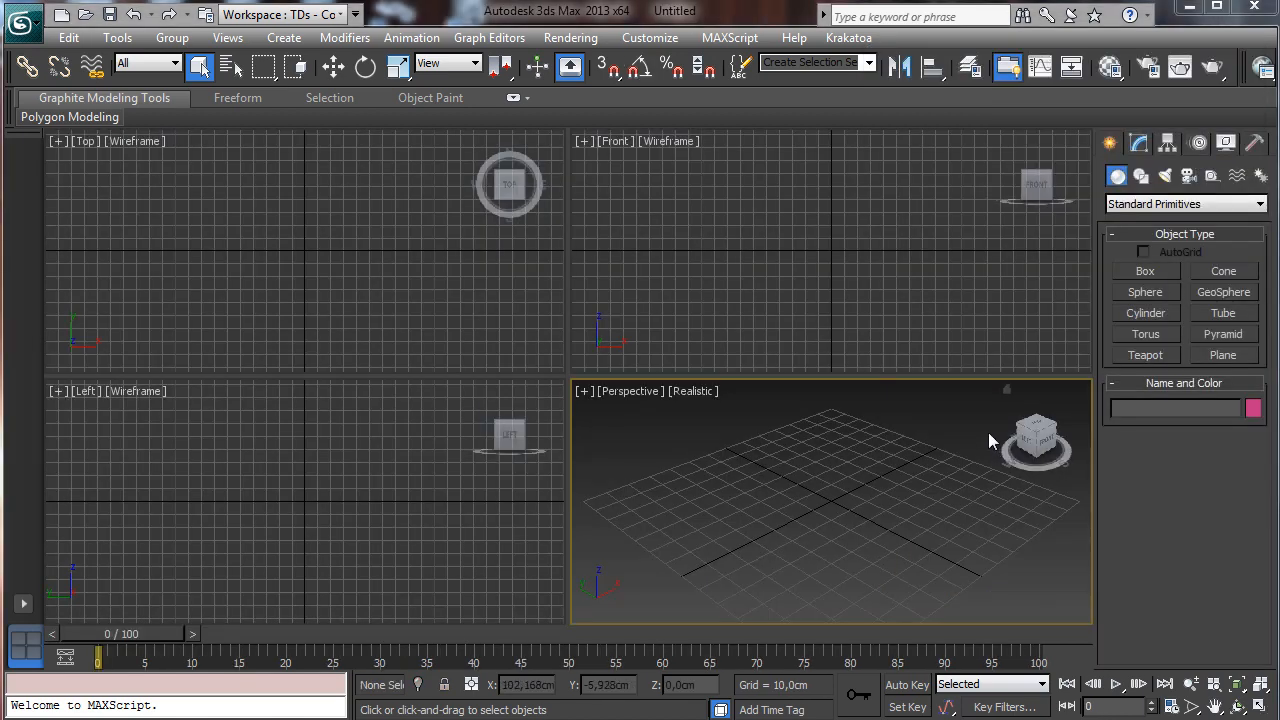
- Set the new scene's metric display unit scale to Meters
{"action": "left_click", "coordinate": [650, 37]}
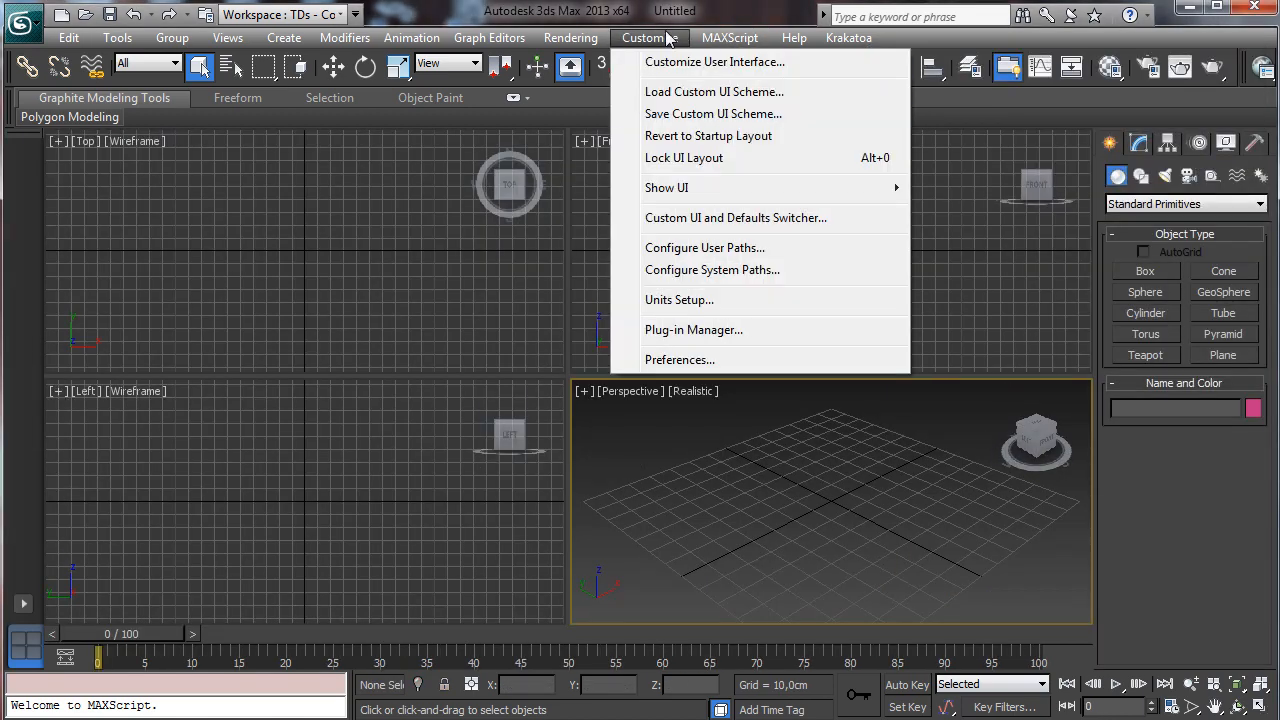
{"action": "left_click", "coordinate": [690, 301]}
{"action": "left_click", "coordinate": [625, 296]}
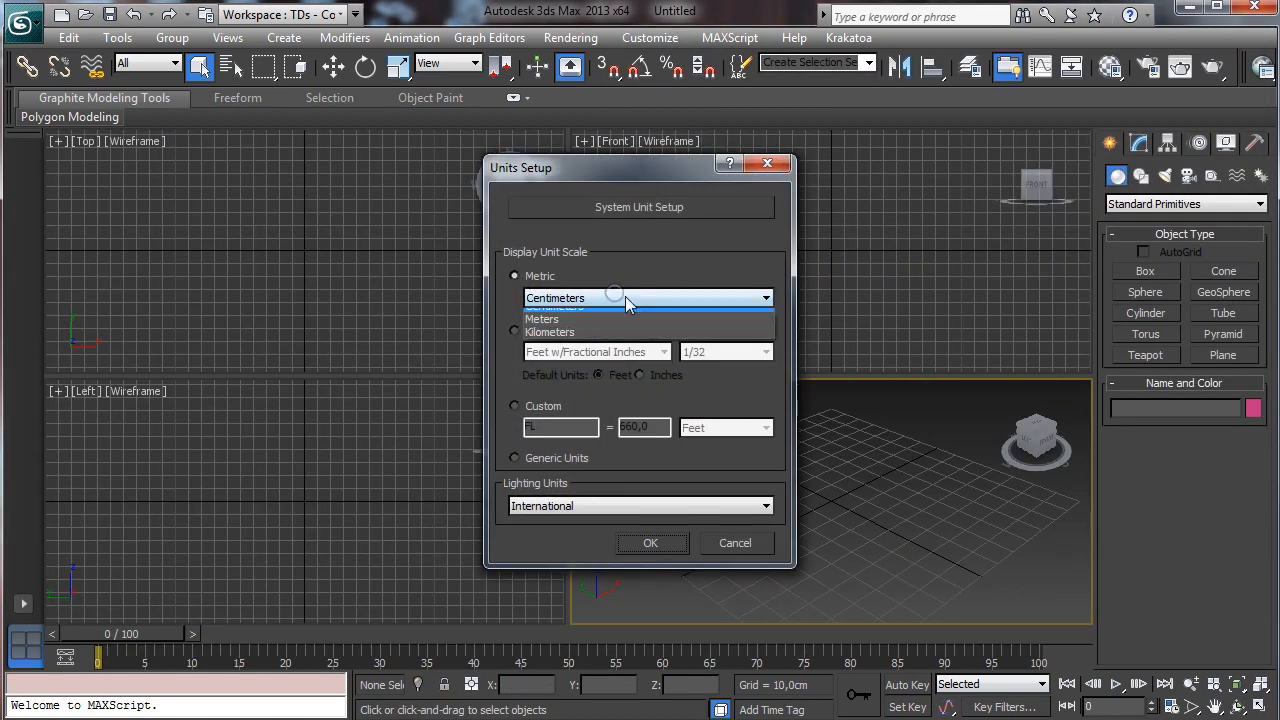
{"action": "left_click", "coordinate": [587, 335]}
{"action": "left_click", "coordinate": [650, 543]}
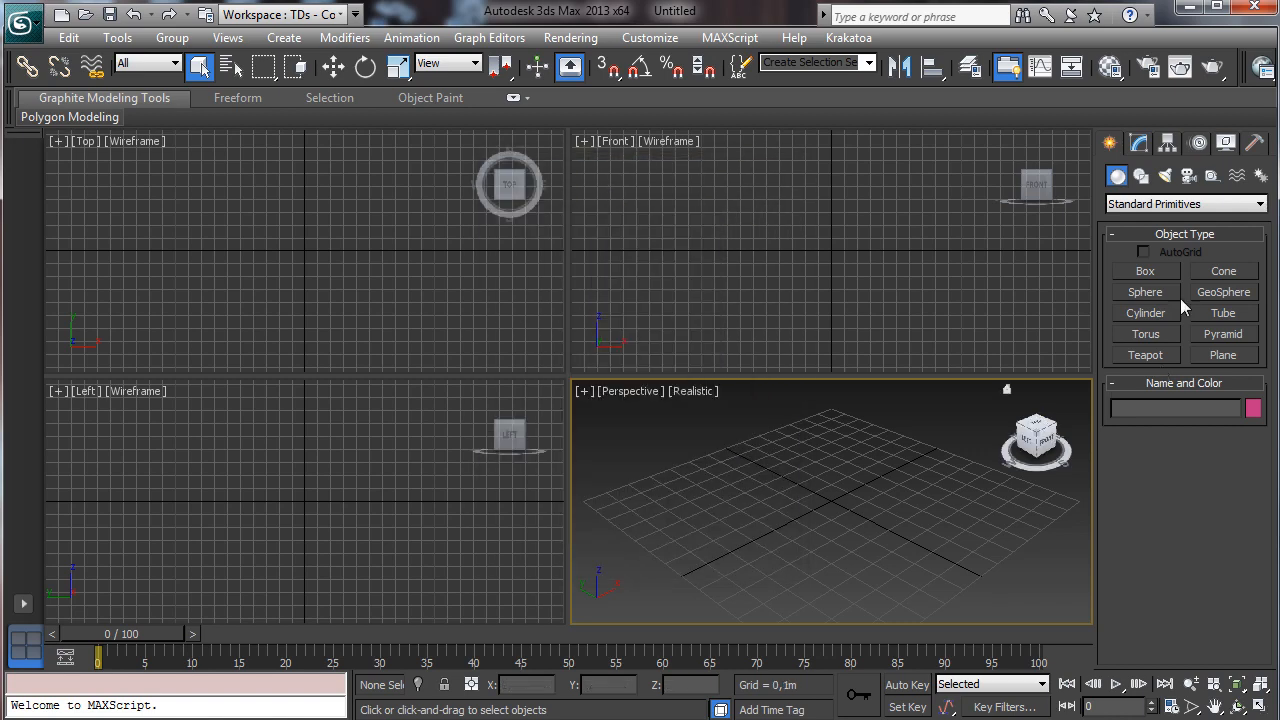
- Create a vertical tape helper about 1.6 m long in the Front view, rising from the ground line beside the origin
{"action": "left_click", "coordinate": [1212, 175]}
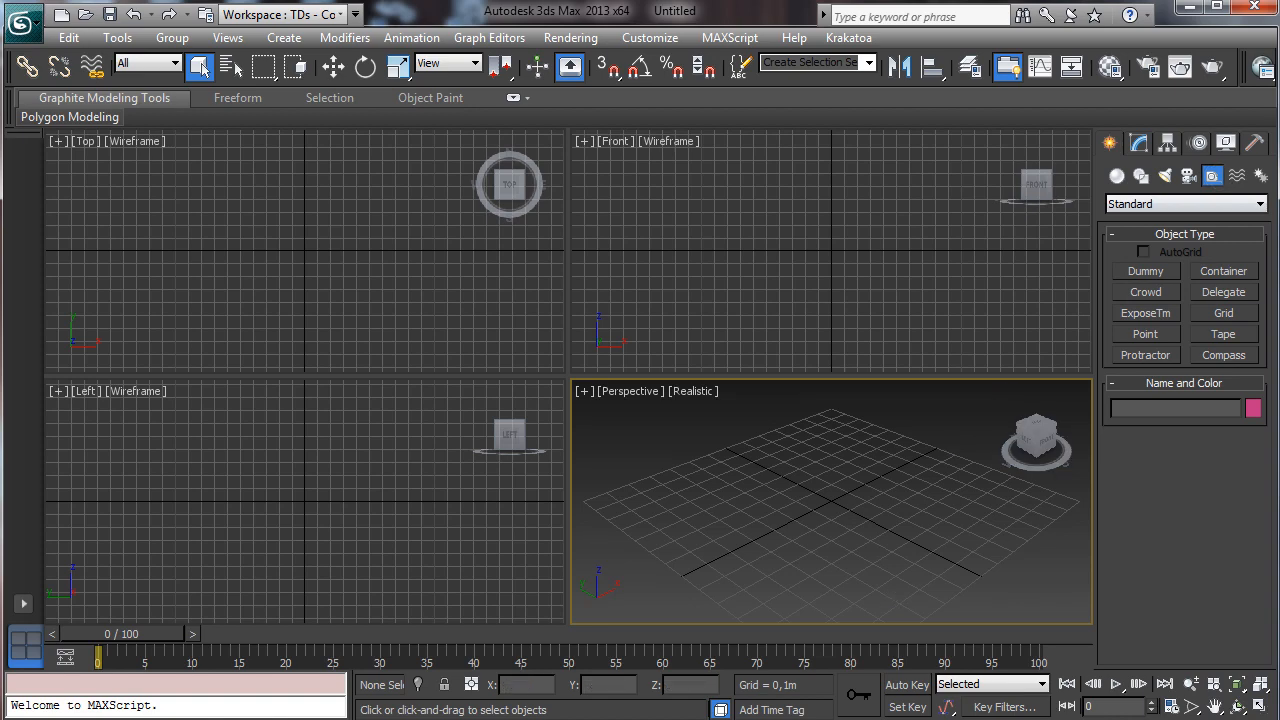
{"action": "left_click", "coordinate": [1230, 334]}
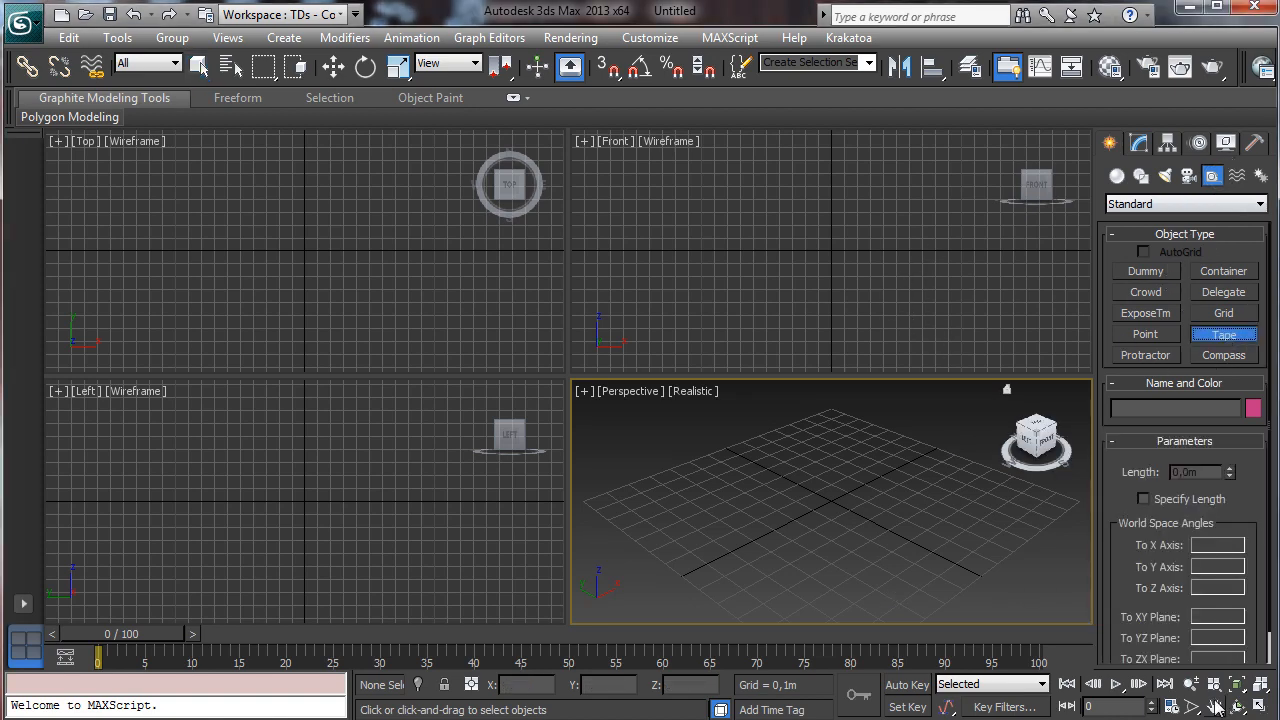
{"action": "middle_click_drag", "start_coordinate": [910, 265], "coordinate": [908, 362]}
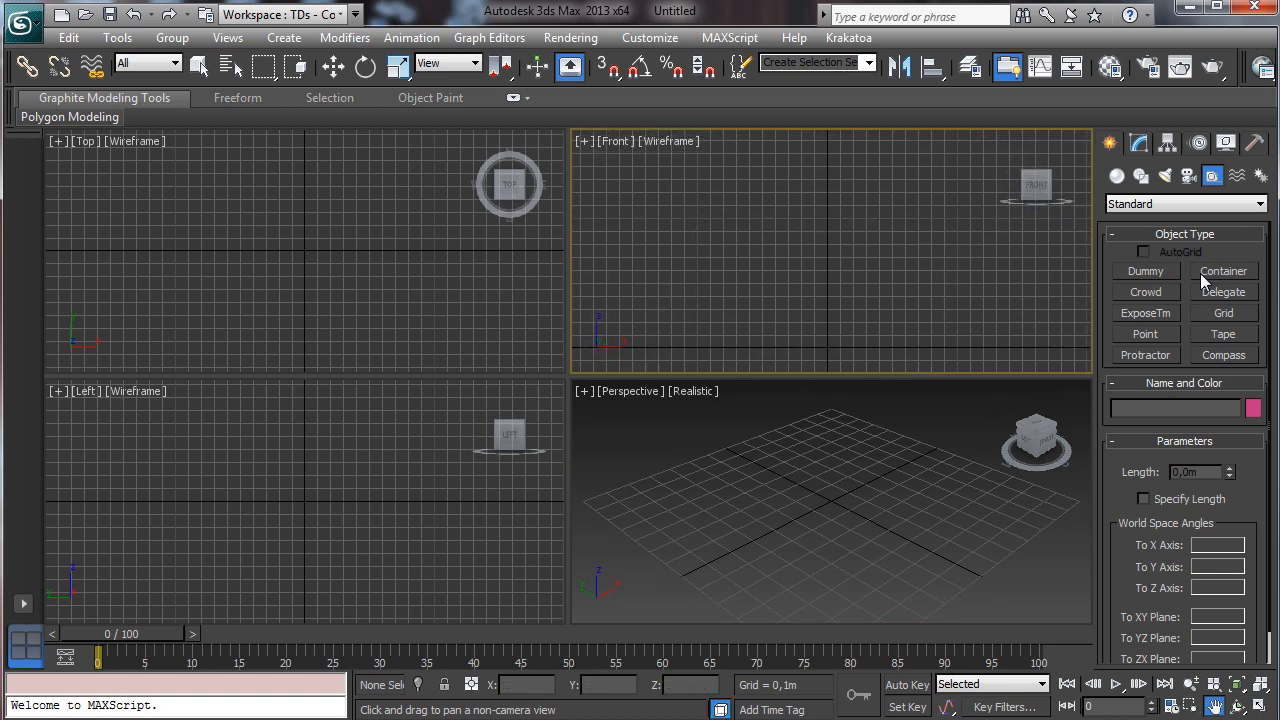
{"action": "left_click", "coordinate": [1229, 338]}
{"action": "left_click_drag", "start_coordinate": [925, 346], "coordinate": [925, 140]}
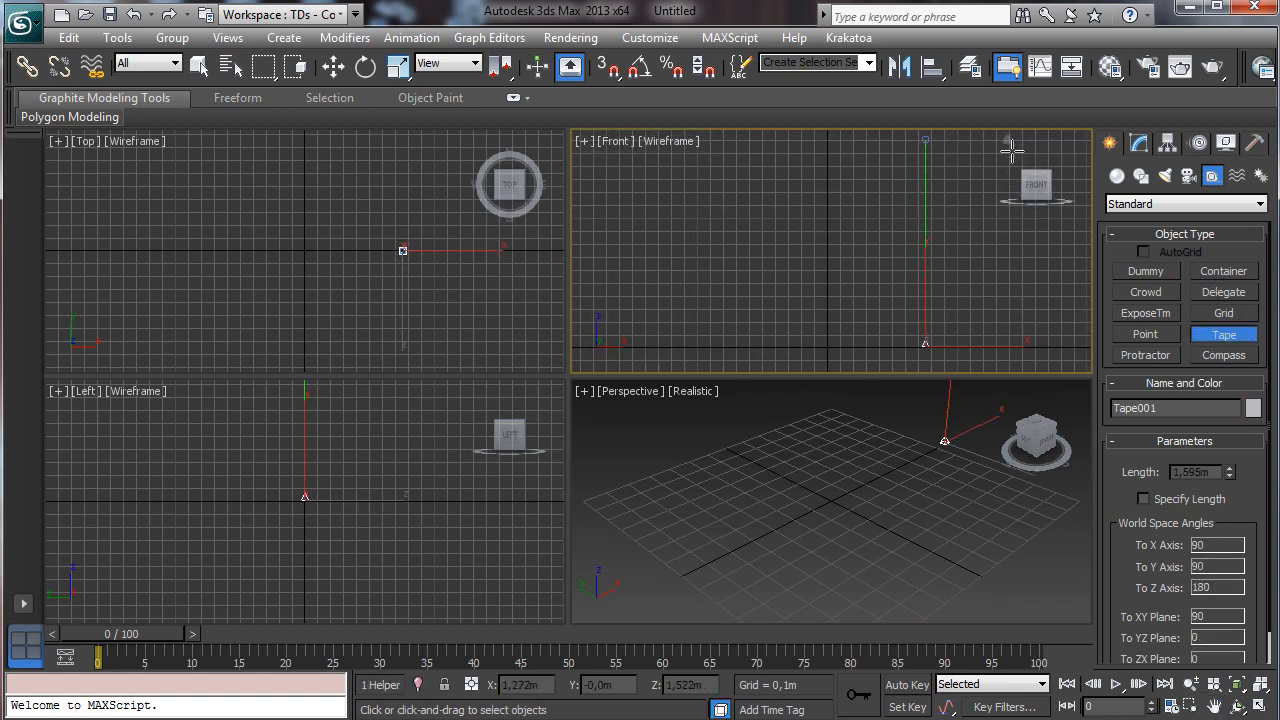
- Set the tape helper to a specified length of 35 m
{"action": "left_click", "coordinate": [1139, 142]}
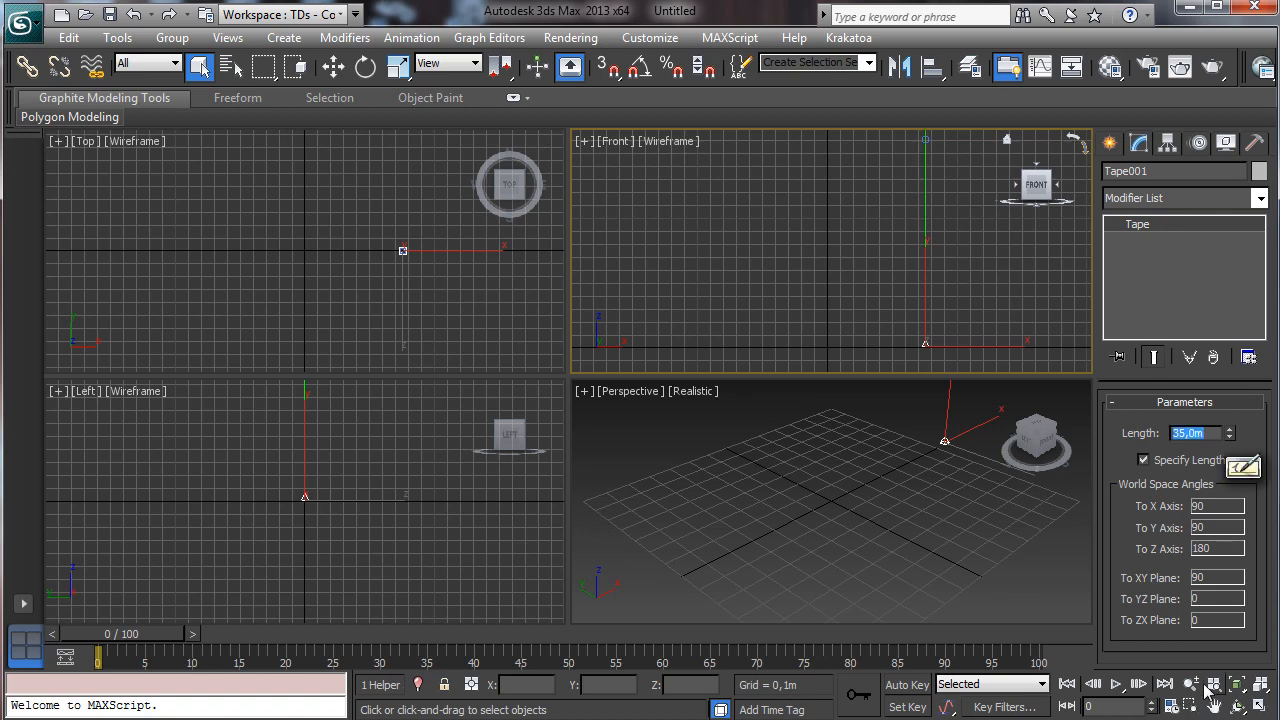
{"action": "left_click", "coordinate": [1191, 684]}
{"action": "left_click_drag", "start_coordinate": [850, 290], "coordinate": [880, 326]}
{"action": "left_click", "coordinate": [1213, 706]}
{"action": "left_click", "coordinate": [198, 70]}
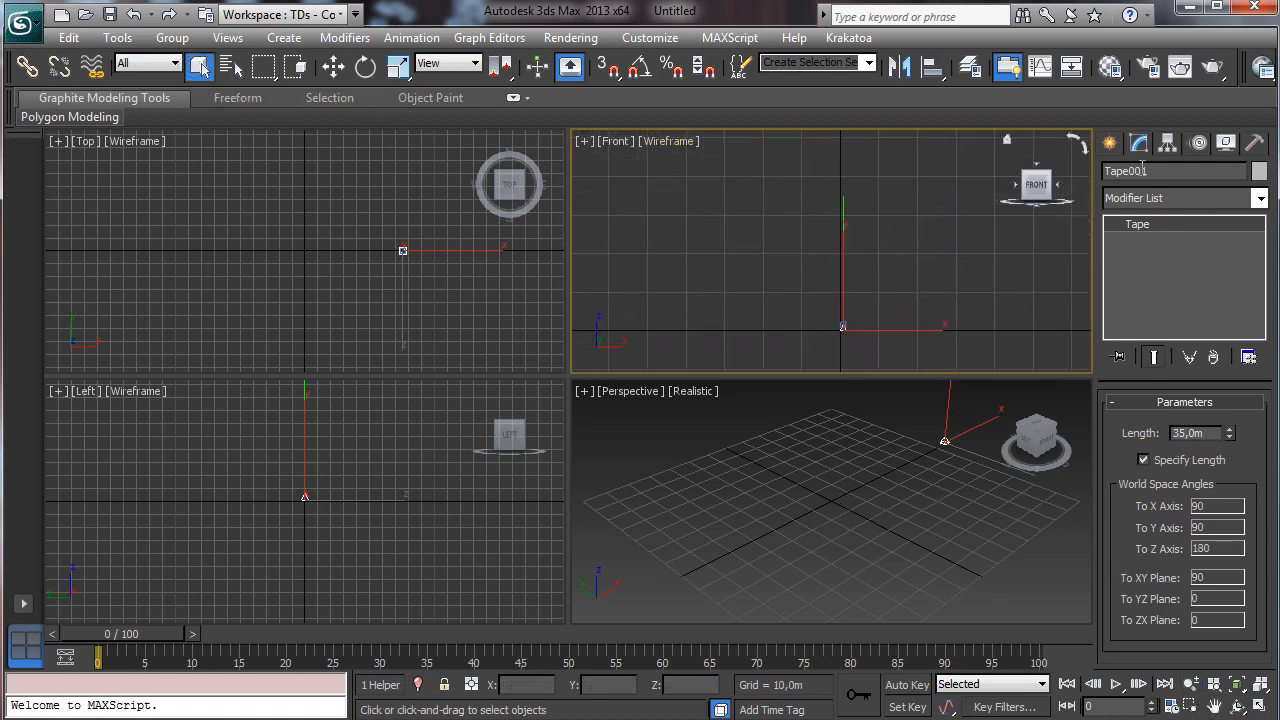
- Create a flat cylinder centred on the origin in the Top view, about 0.27 m in radius and 0.05 m high
{"action": "left_click", "coordinate": [1109, 144]}
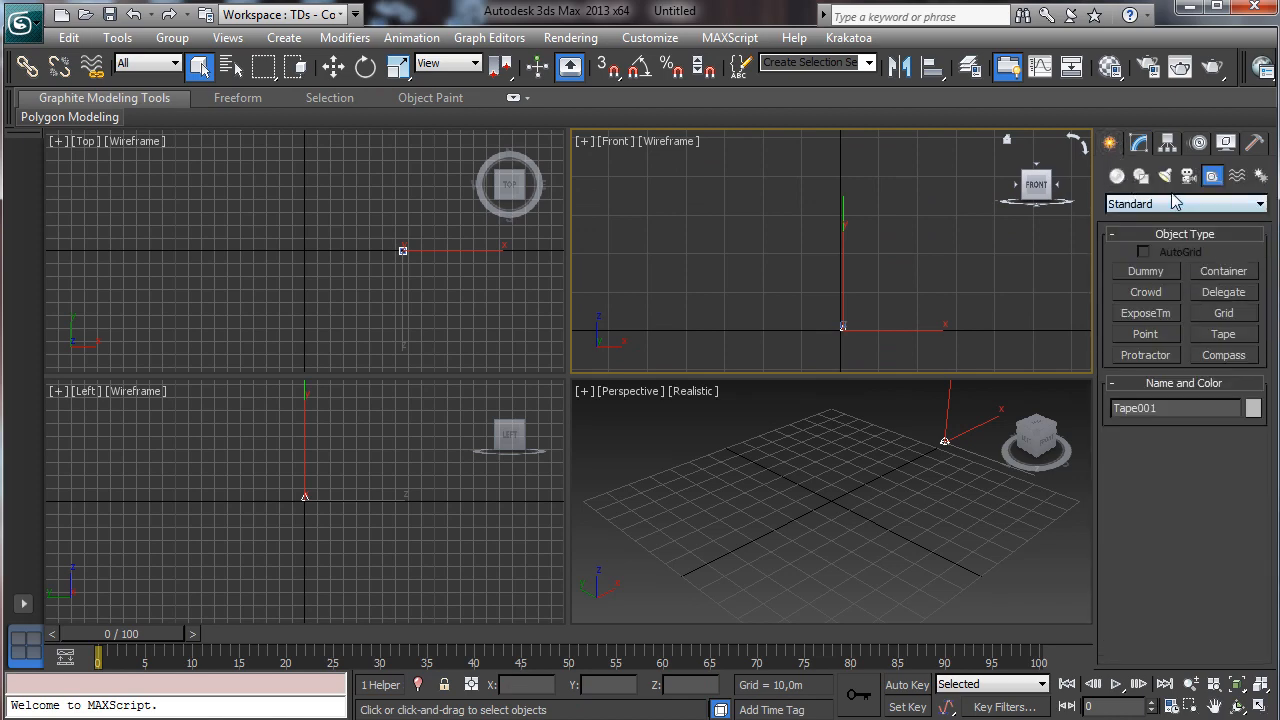
{"action": "left_click", "coordinate": [1117, 177]}
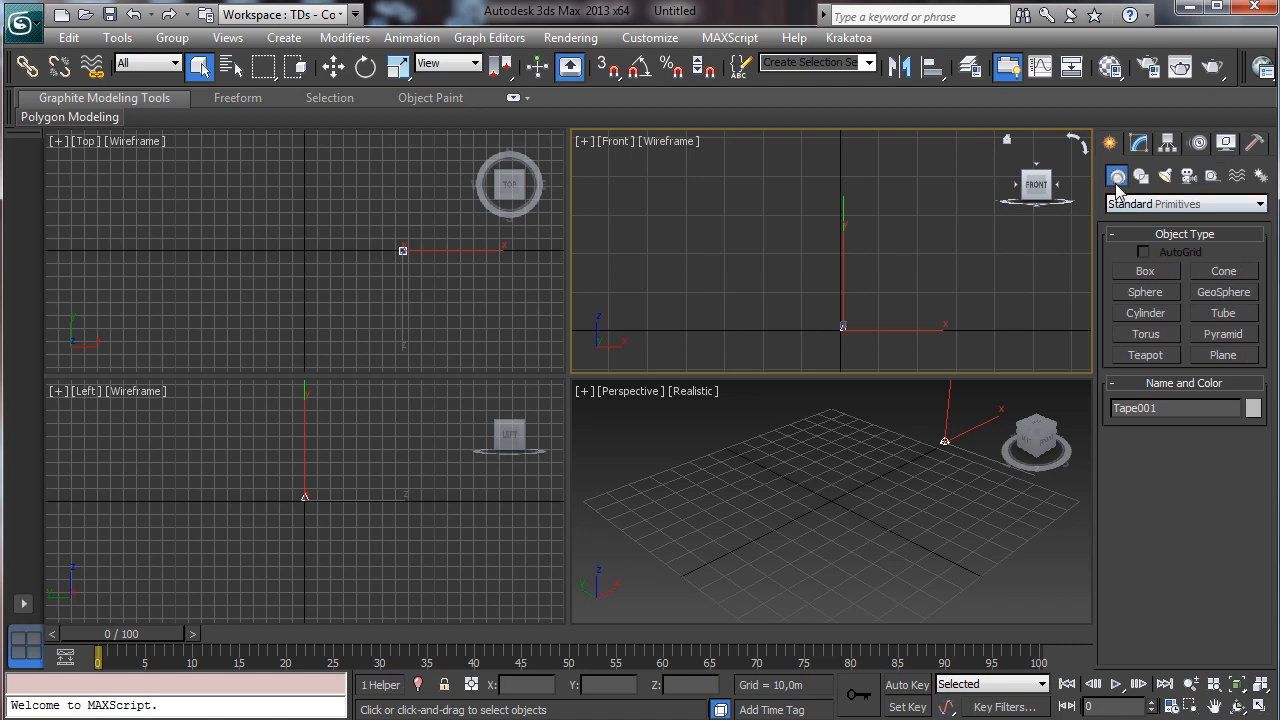
{"action": "left_click", "coordinate": [1146, 205]}
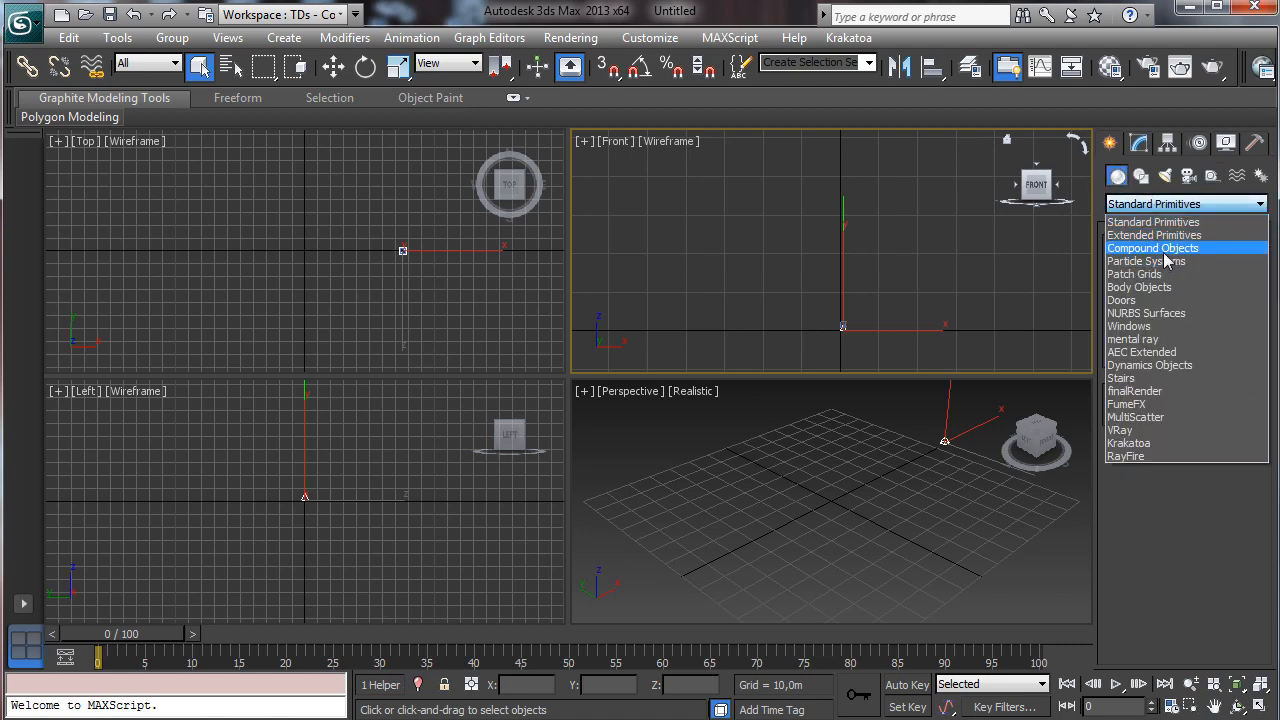
{"action": "left_click", "coordinate": [1155, 222]}
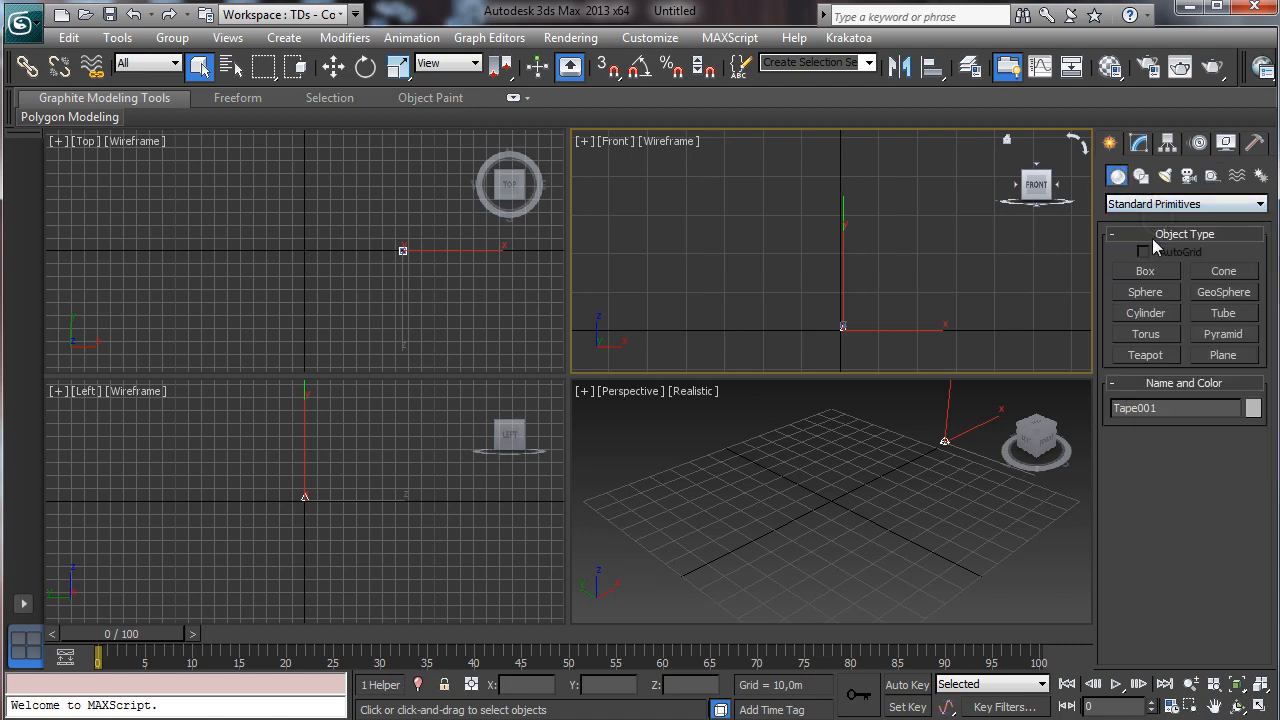
{"action": "left_click", "coordinate": [1146, 313]}
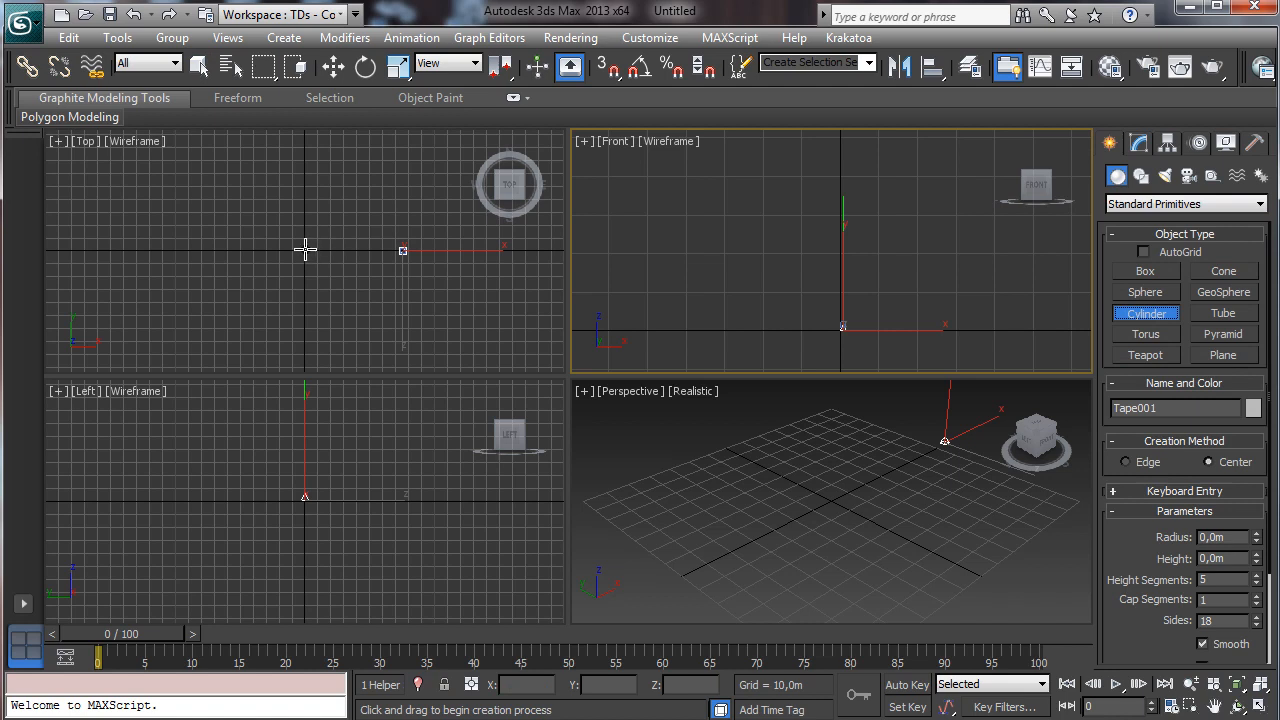
{"action": "left_click_drag", "start_coordinate": [305, 250], "coordinate": [331, 274]}
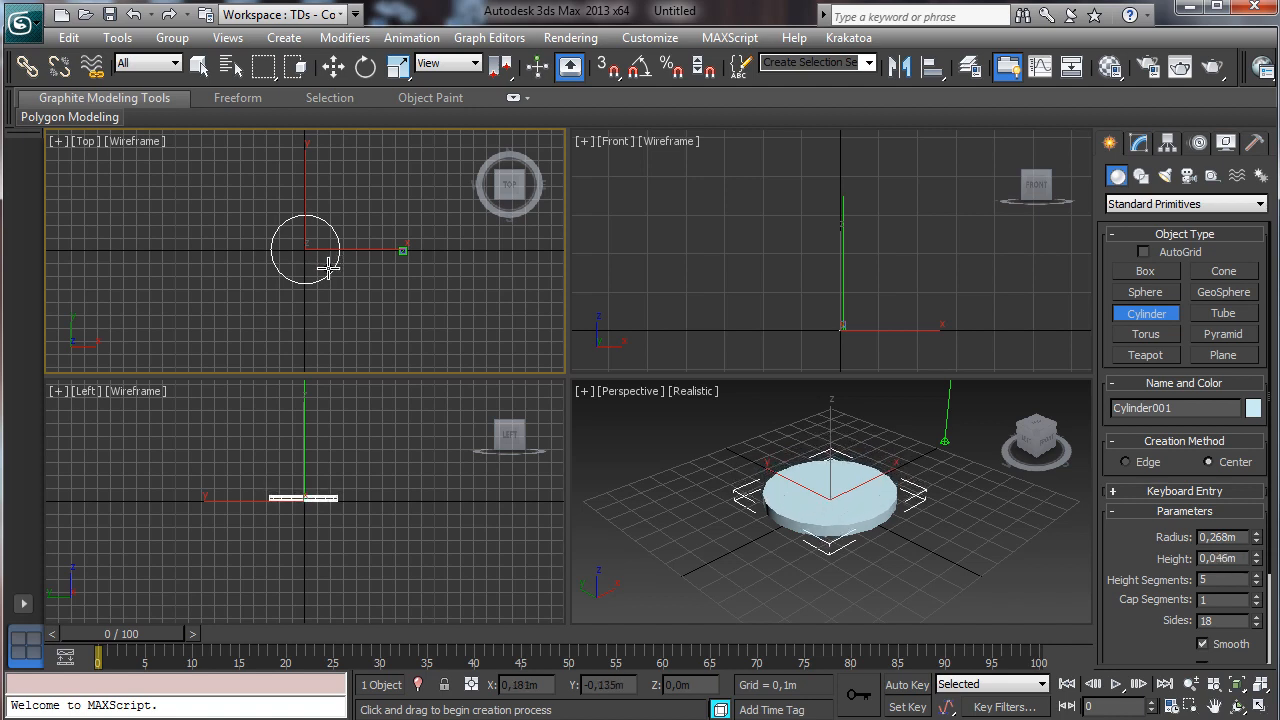
{"action": "left_click", "coordinate": [328, 267]}
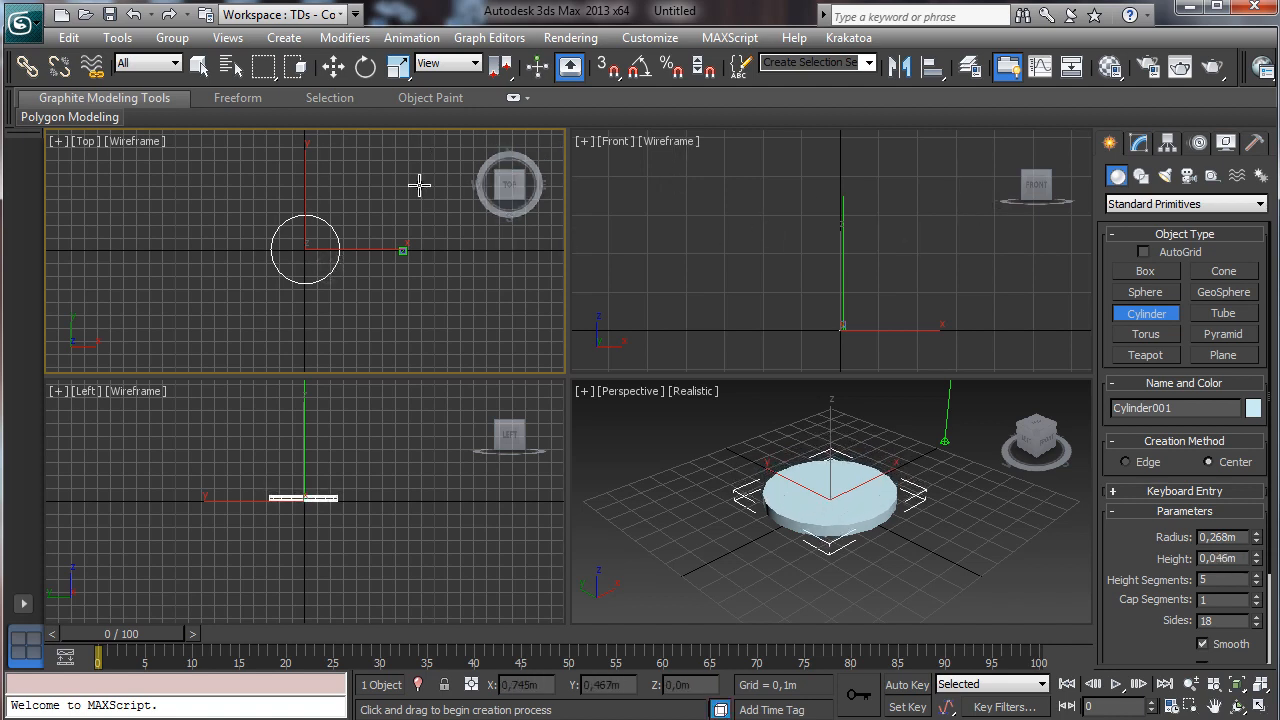
{"action": "left_click", "coordinate": [199, 66]}
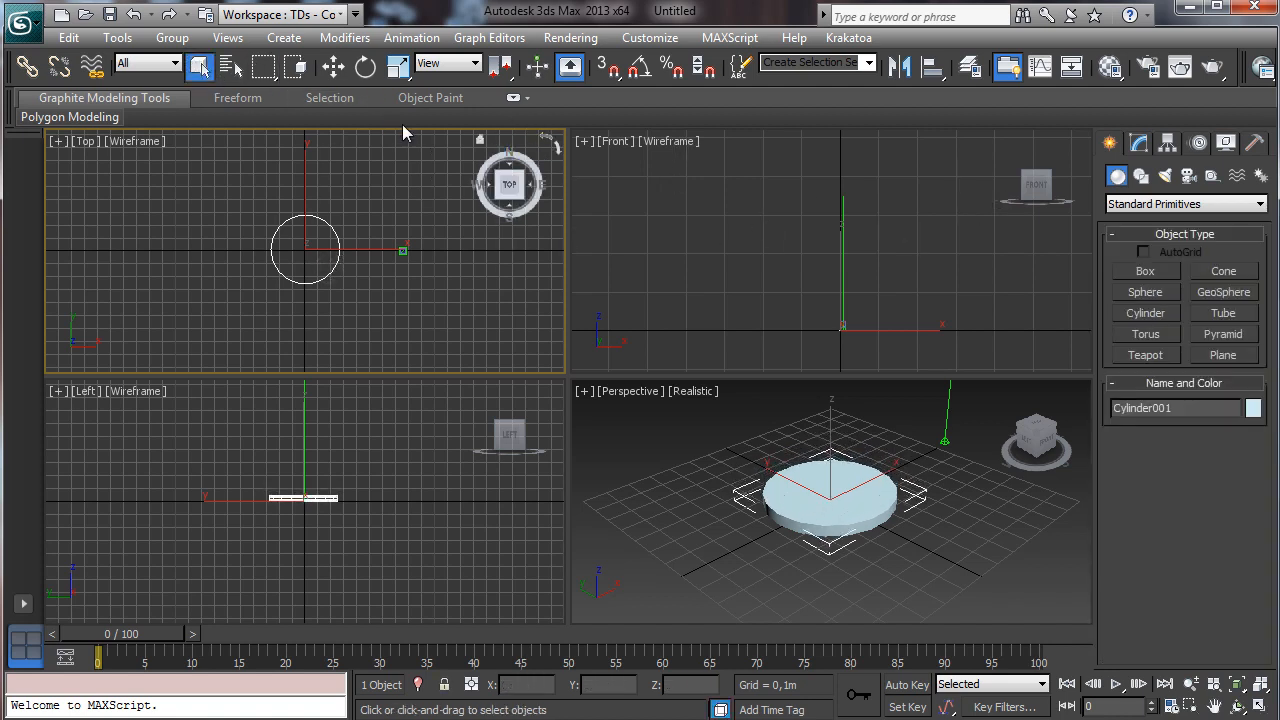
- Reframe the Left view around the cylinder, leaving plenty of vertical room above it
{"action": "left_click", "coordinate": [1146, 178]}
{"action": "left_click", "coordinate": [1143, 289]}
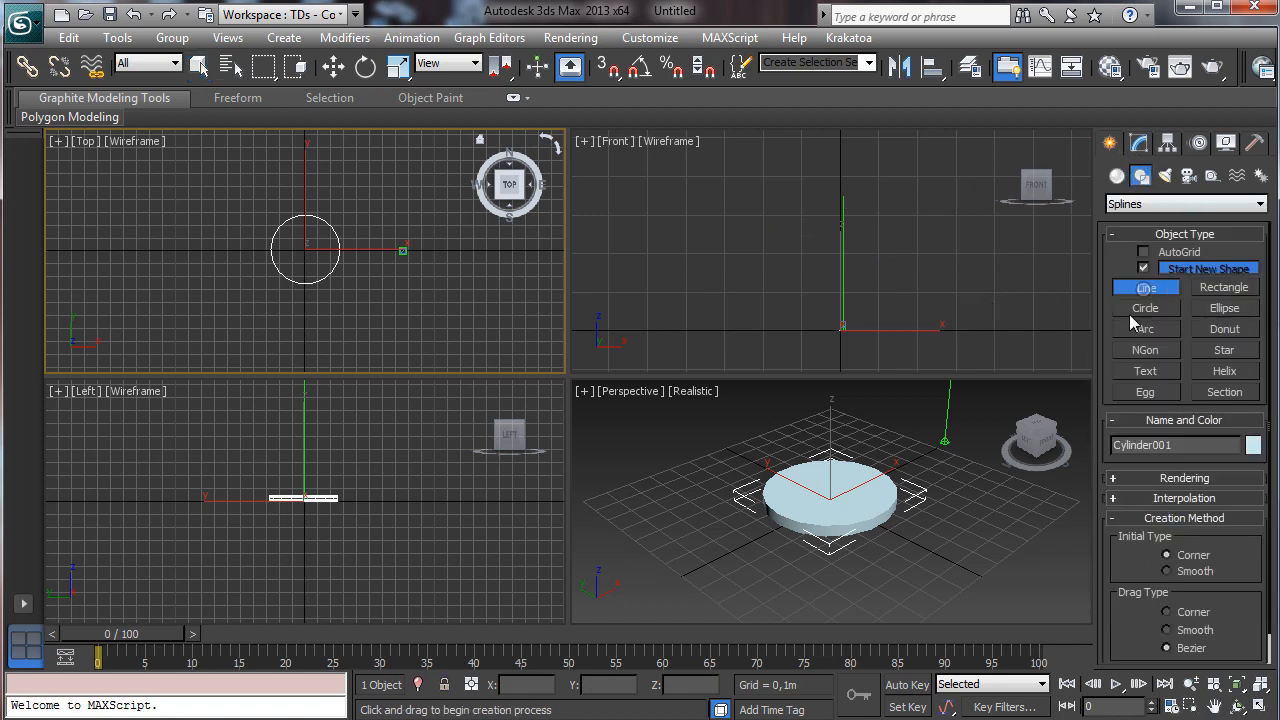
{"action": "left_click", "coordinate": [1215, 708]}
{"action": "left_click_drag", "start_coordinate": [266, 474], "coordinate": [211, 578]}
{"action": "left_click", "coordinate": [1191, 685]}
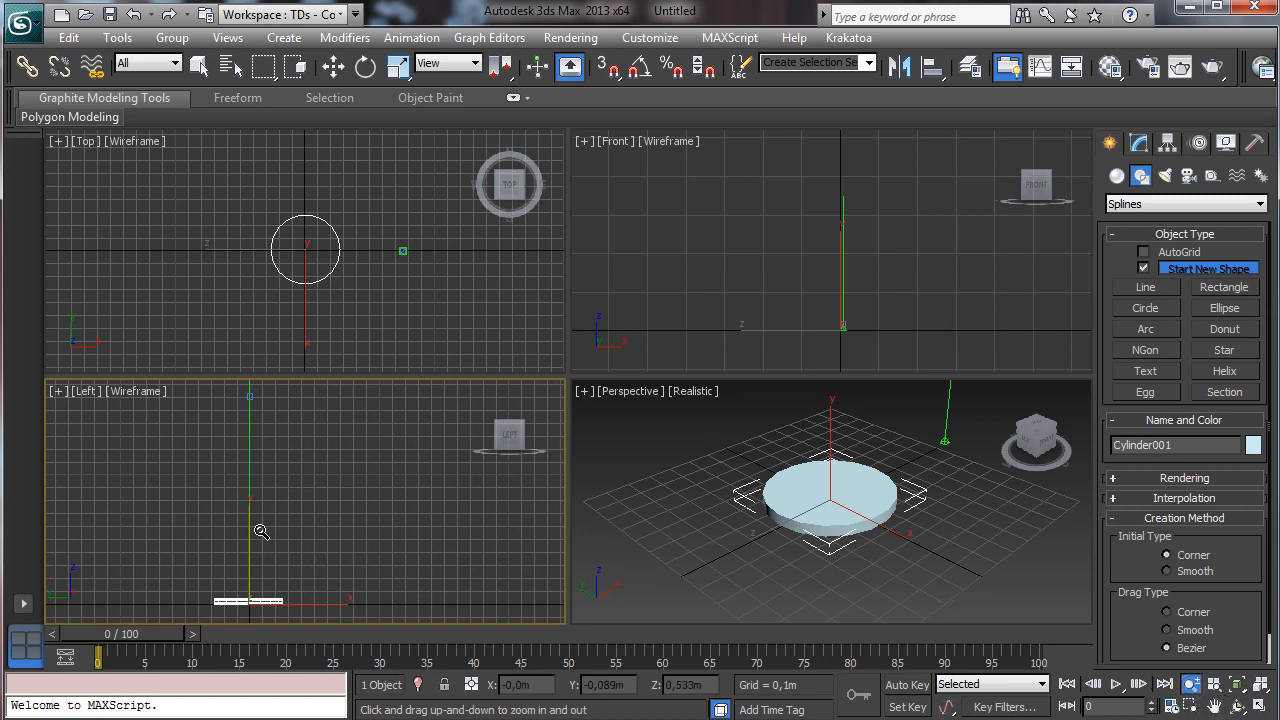
{"action": "left_click_drag", "start_coordinate": [261, 531], "coordinate": [343, 689]}
{"action": "left_click", "coordinate": [1215, 708]}
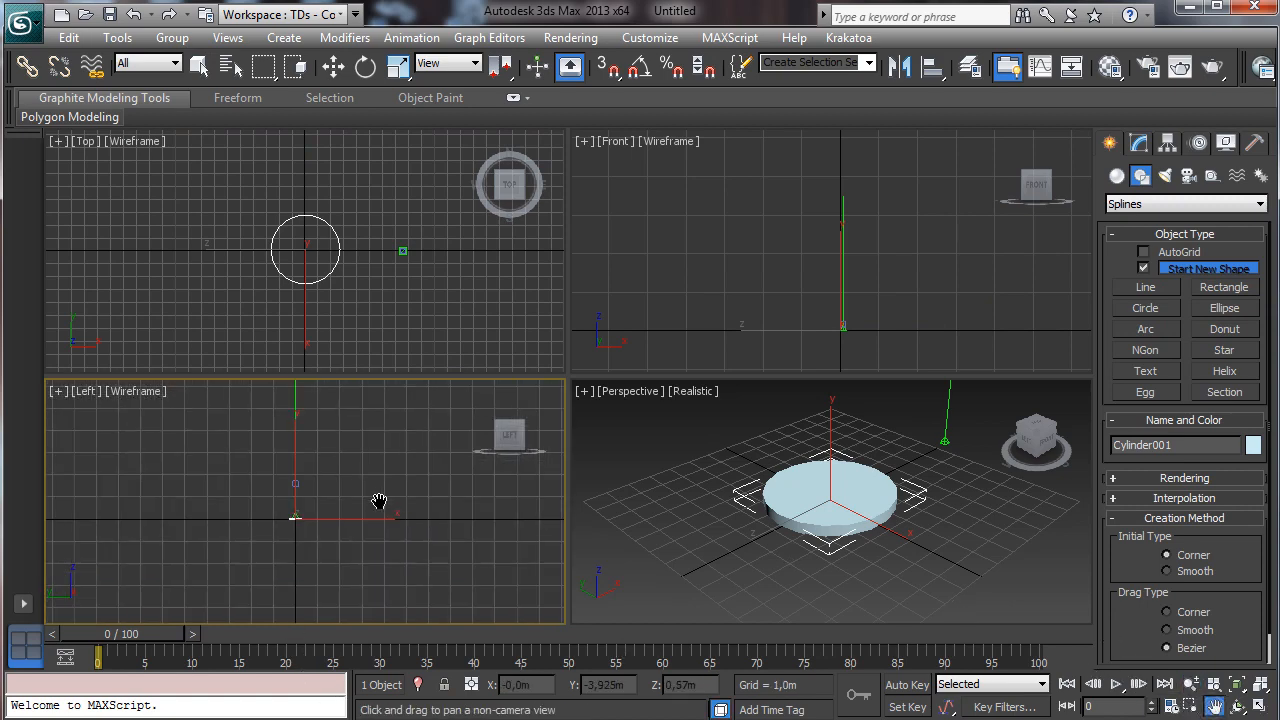
{"action": "left_click_drag", "start_coordinate": [374, 503], "coordinate": [296, 596]}
- Rename the cylinder as Tornado_proxy
{"action": "left_click", "coordinate": [1138, 143]}
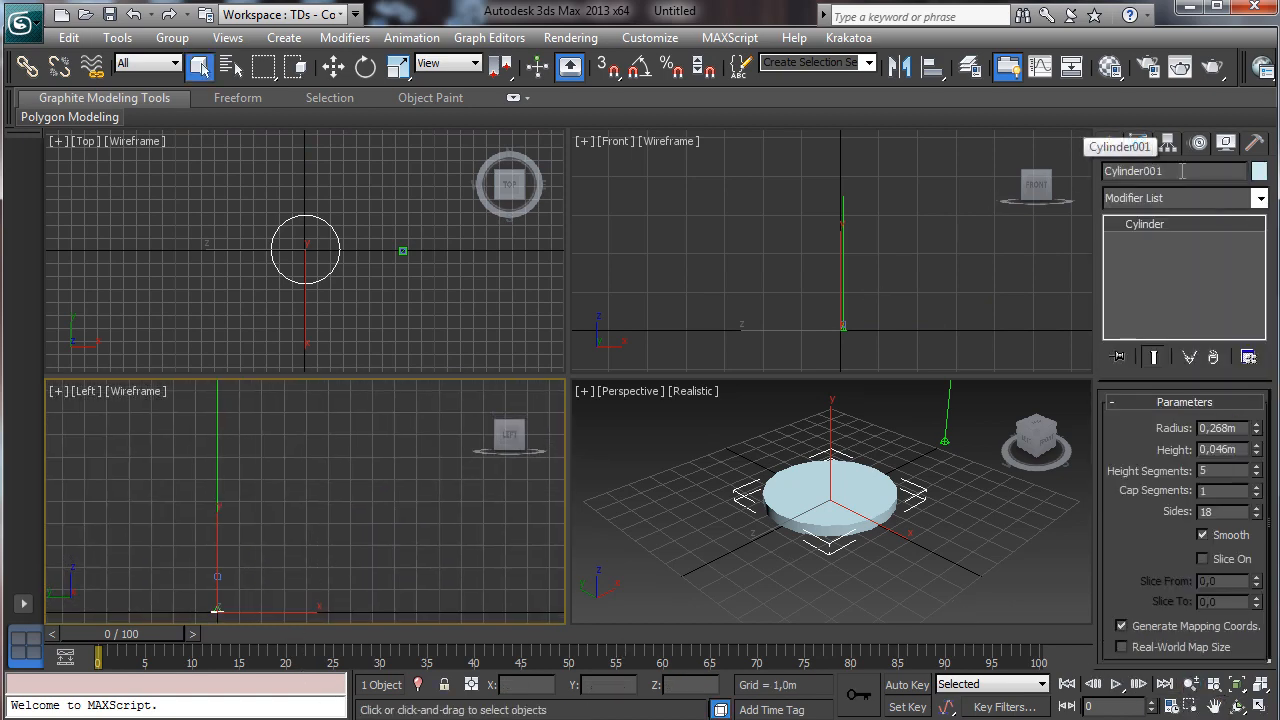
{"action": "left_click_drag", "start_coordinate": [1180, 172], "coordinate": [960, 140]}
{"action": "type", "text": "To"}
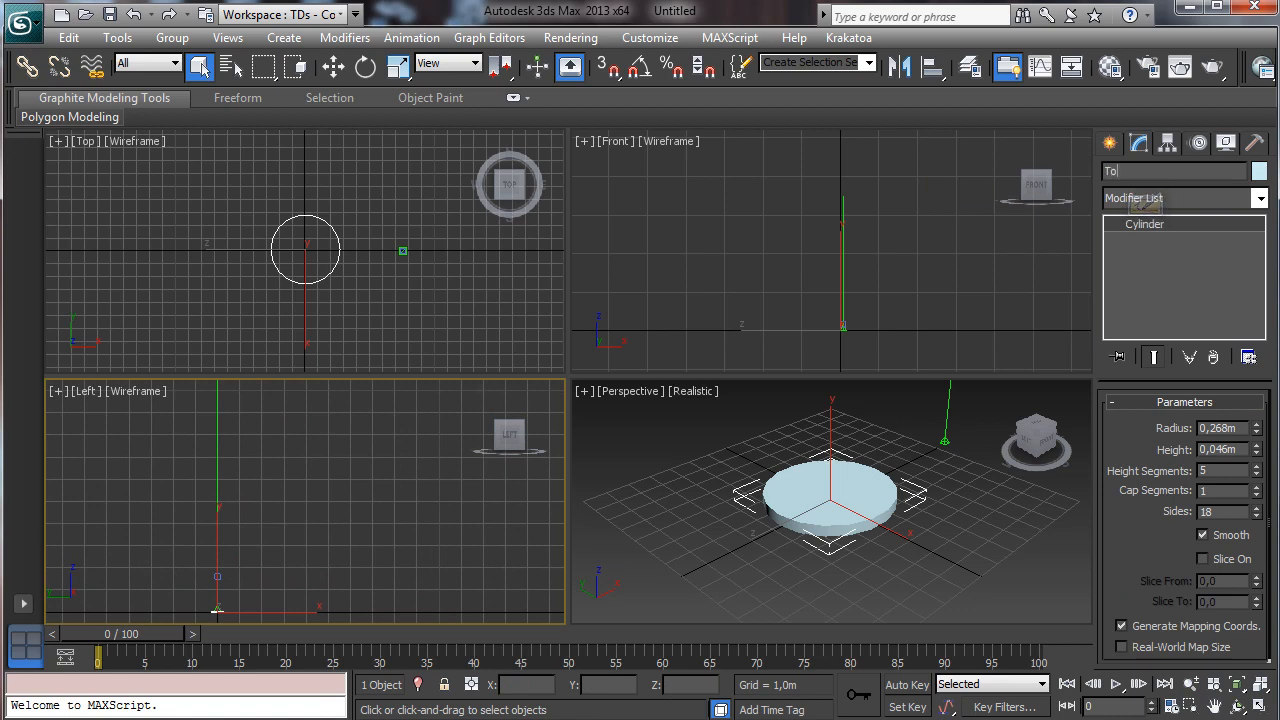
{"action": "type", "text": "rnado_proxy"}
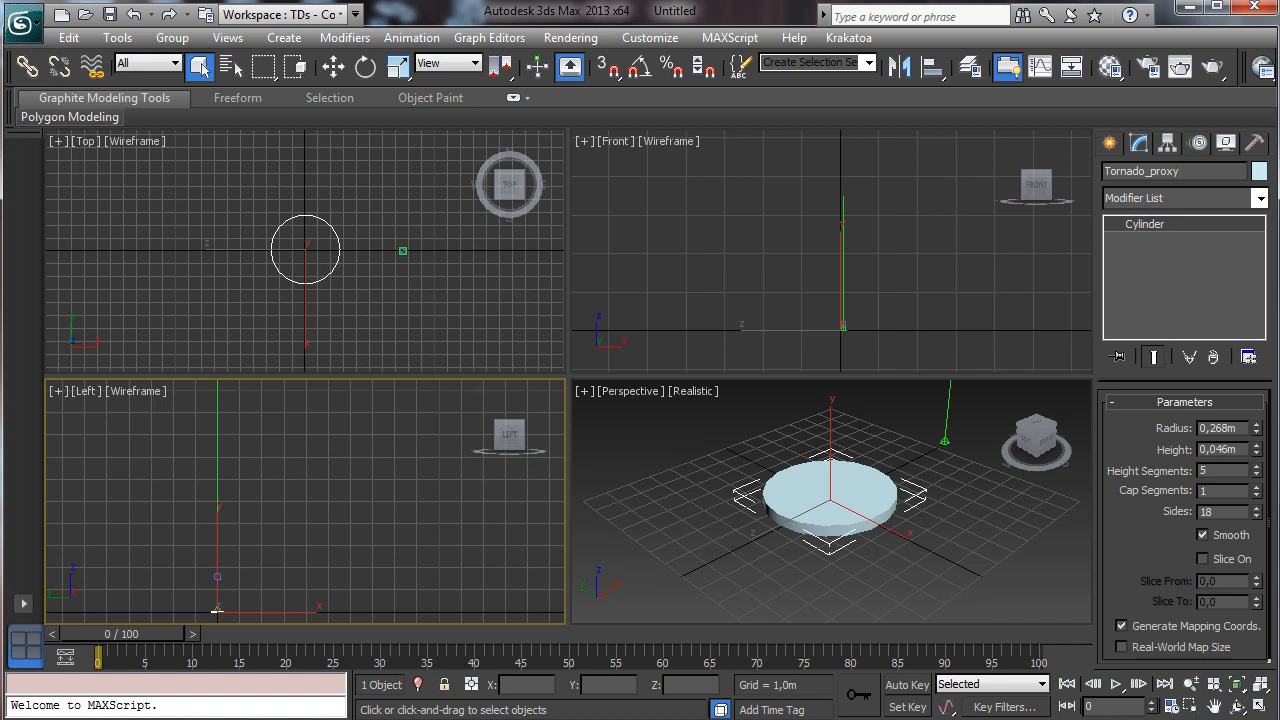
- Draw a five-point curved line in the Left view, rising from the cylinder's centre, arching over about 8 m high and dipping away
{"action": "left_click", "coordinate": [1108, 144]}
{"action": "left_click", "coordinate": [1146, 288]}
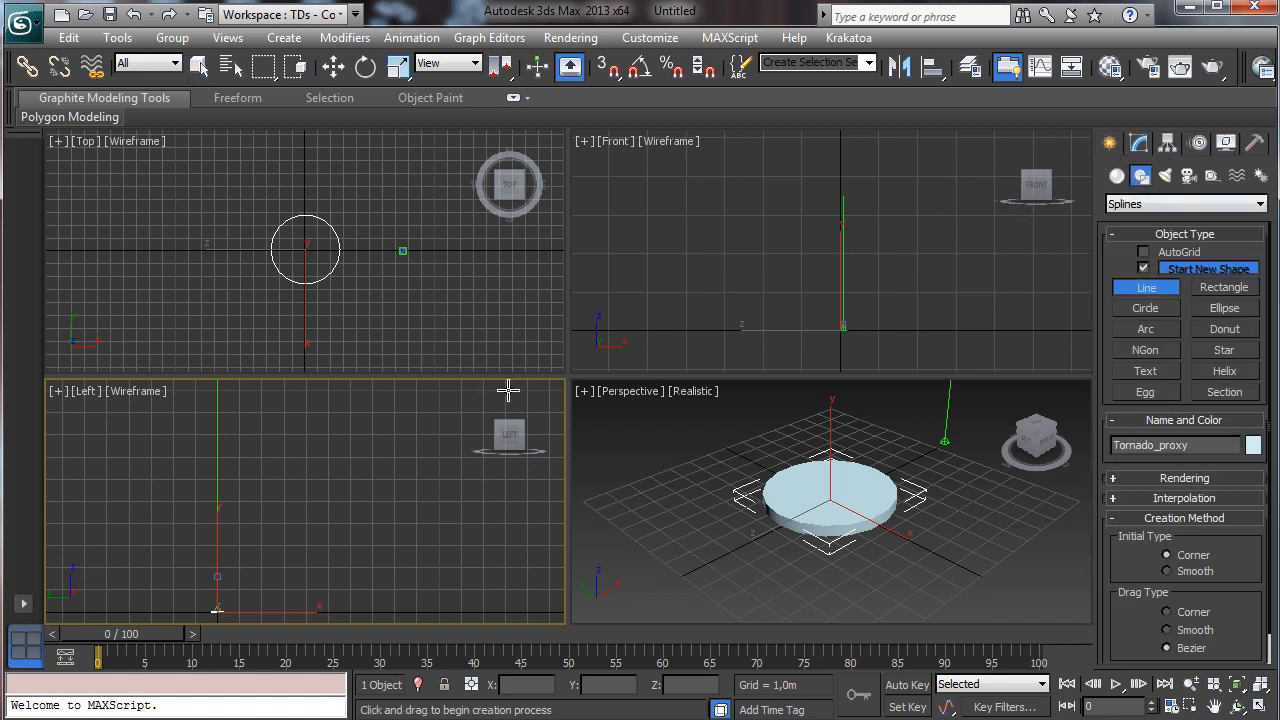
{"action": "left_click", "coordinate": [218, 612]}
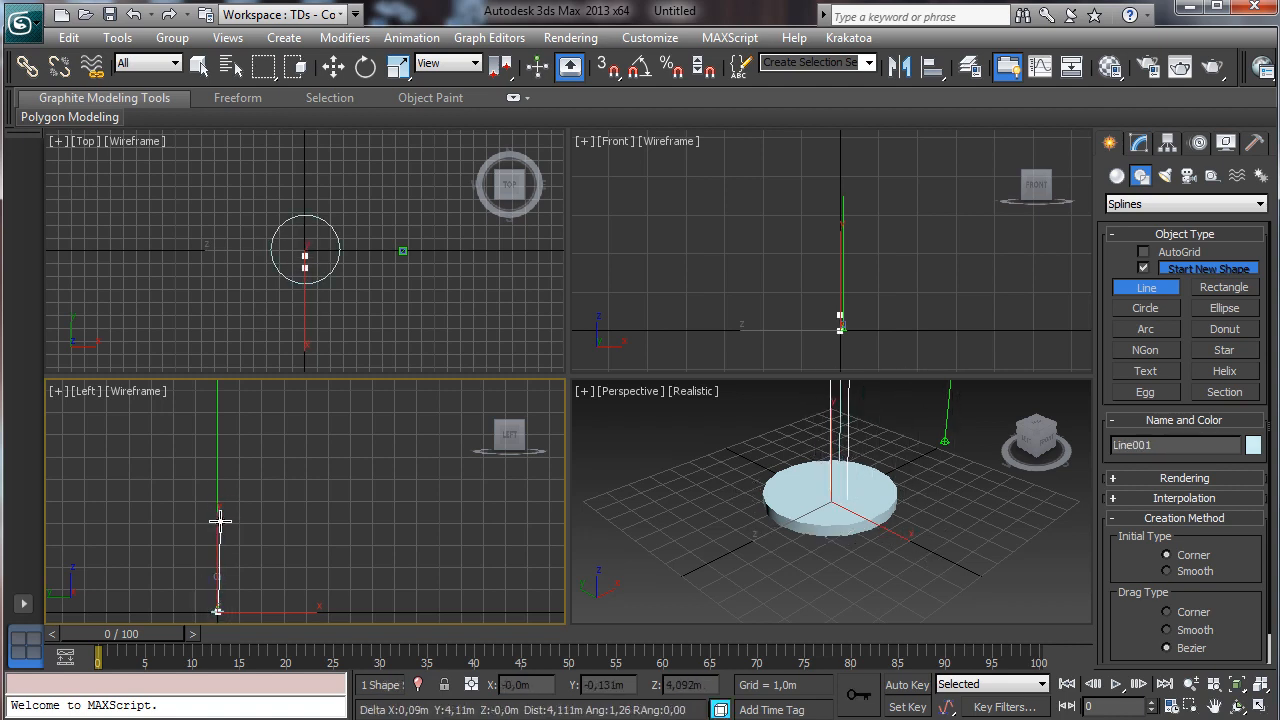
{"action": "left_click_drag", "start_coordinate": [240, 501], "coordinate": [253, 478]}
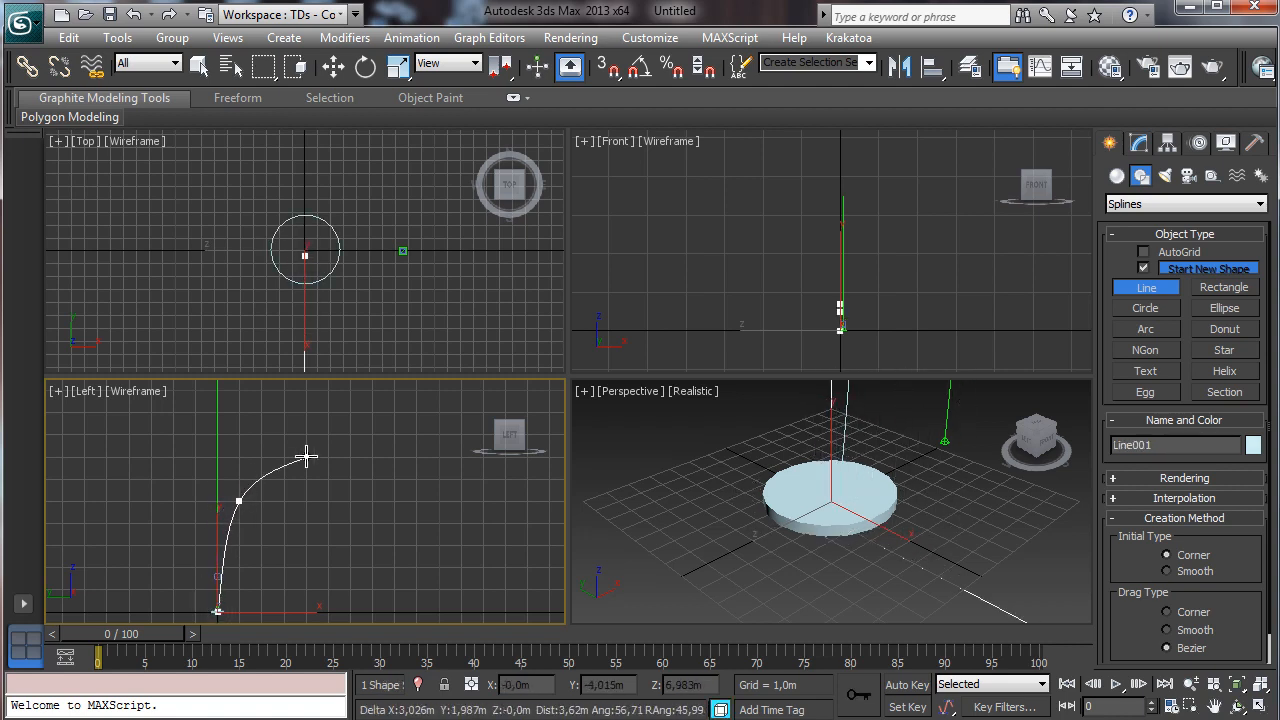
{"action": "left_click_drag", "start_coordinate": [344, 435], "coordinate": [366, 431]}
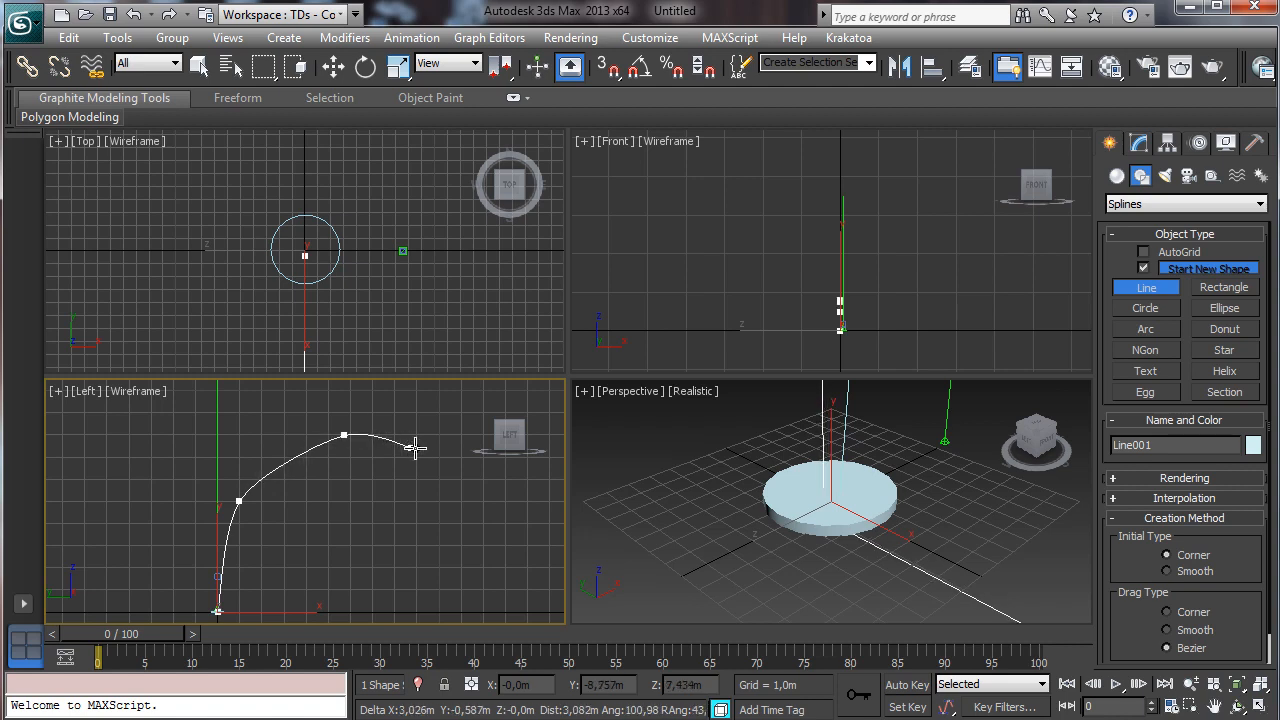
{"action": "left_click_drag", "start_coordinate": [446, 480], "coordinate": [562, 547]}
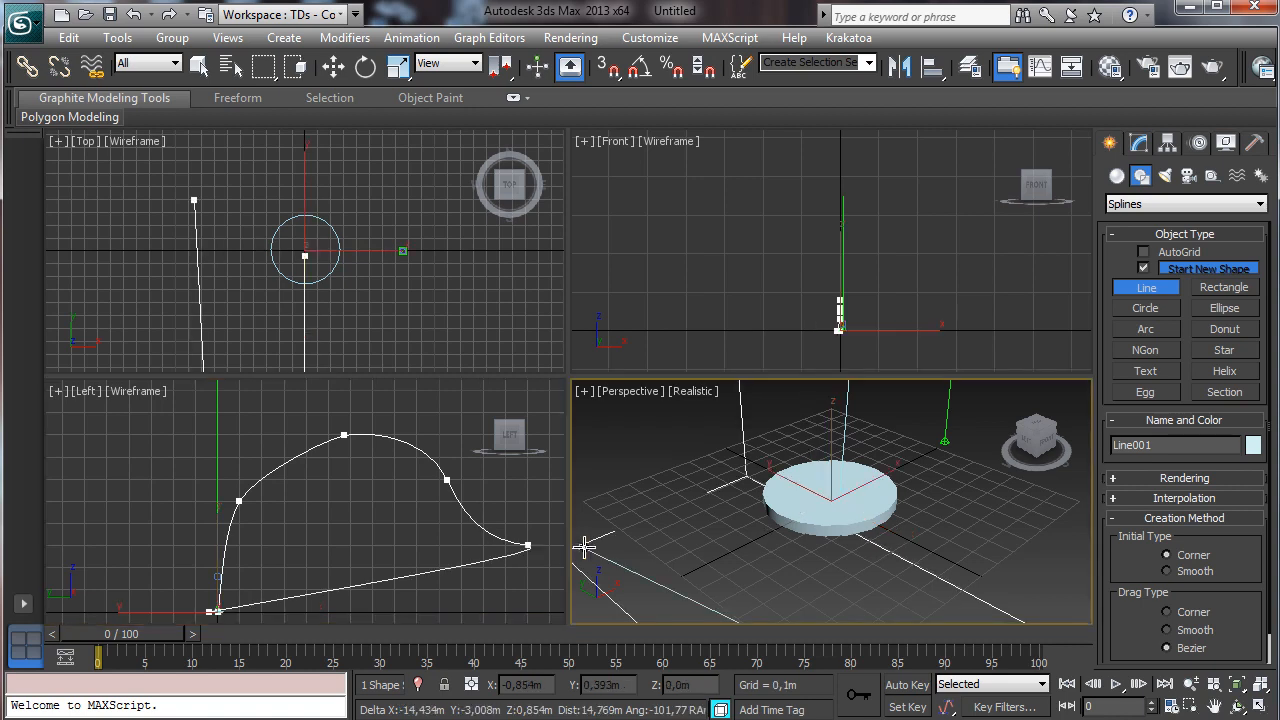
{"action": "right_click", "coordinate": [523, 494]}
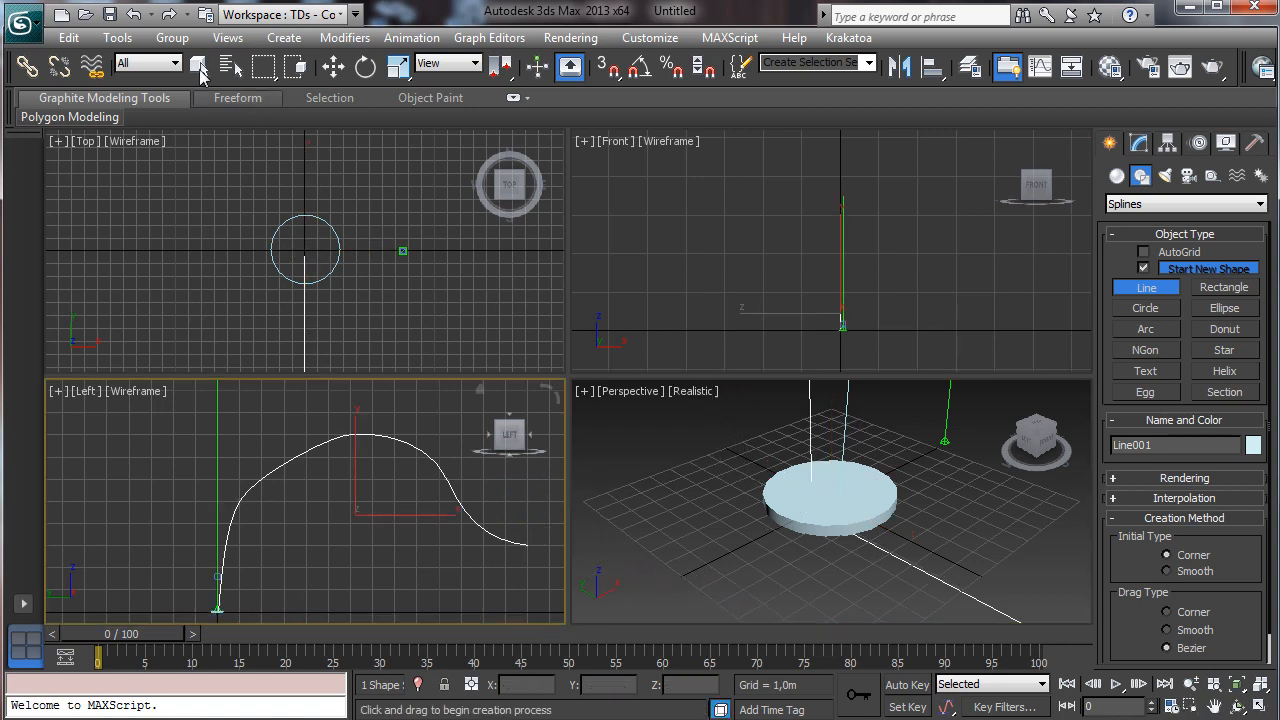
- Turn on adaptive interpolation for the new line
{"action": "left_click", "coordinate": [199, 67]}
{"action": "left_click", "coordinate": [1138, 143]}
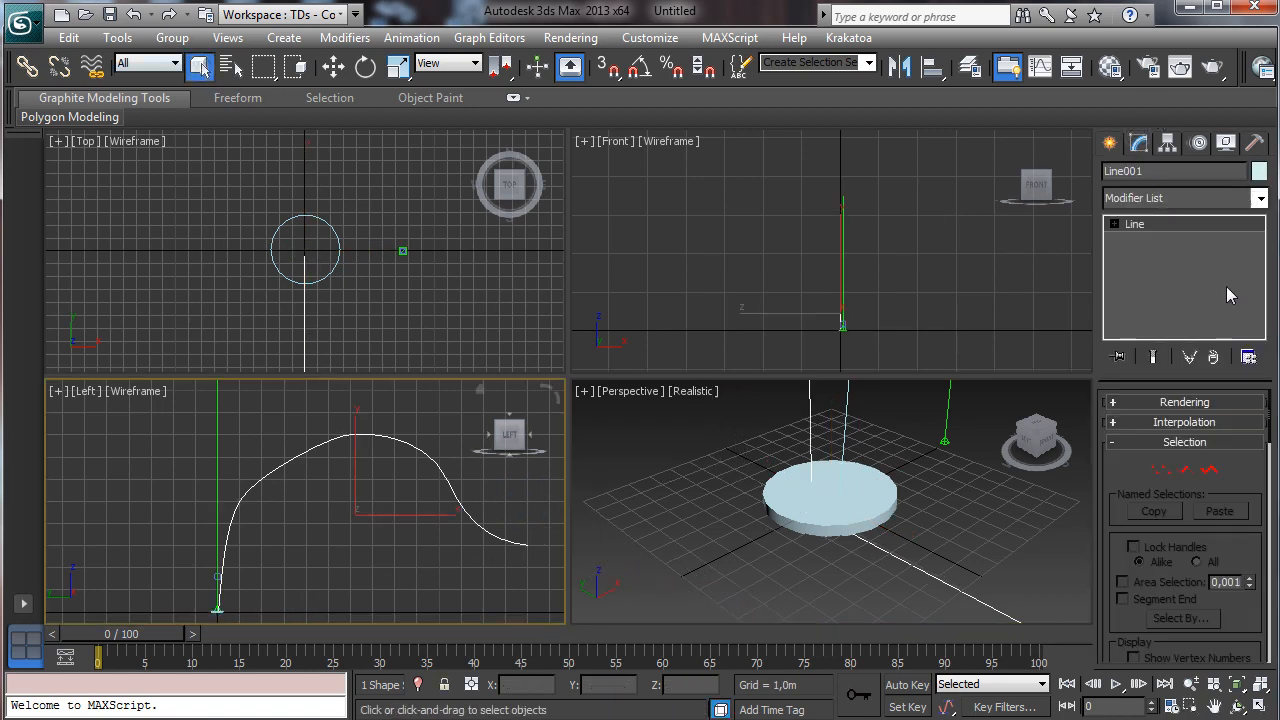
{"action": "left_click", "coordinate": [1190, 422]}
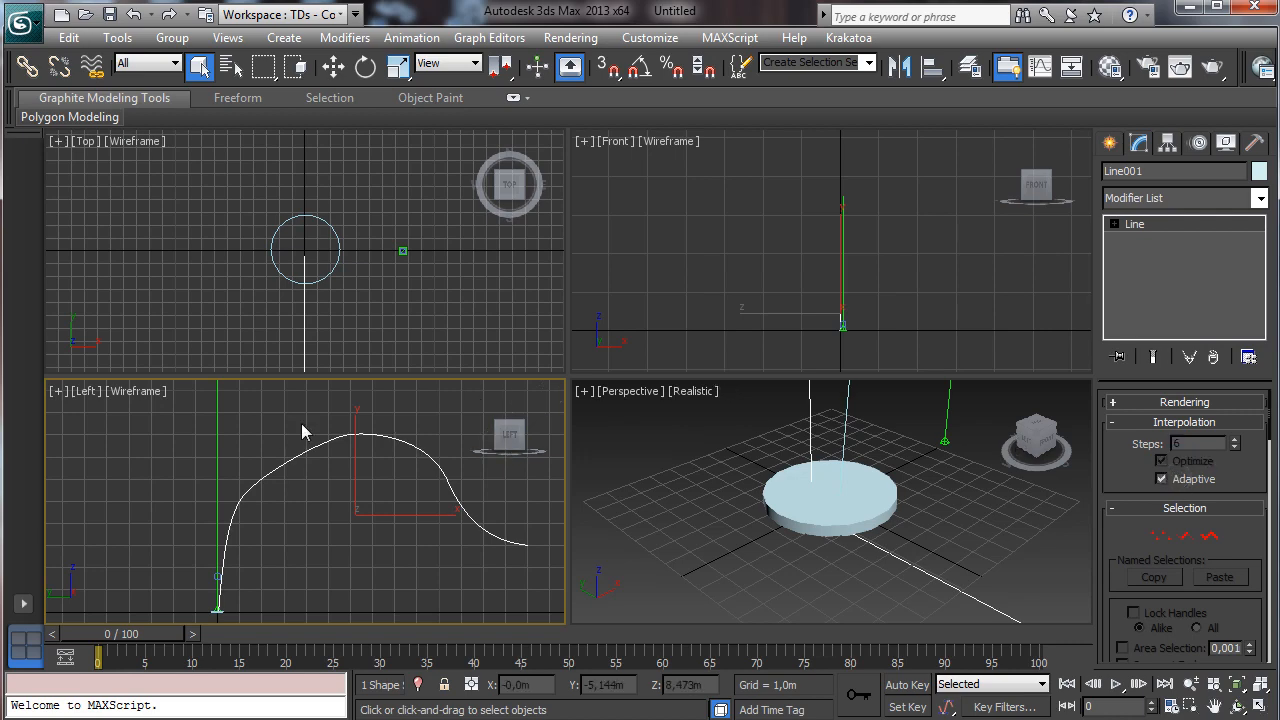
- Set the Tornado_proxy cylinder's radius to 8 m
{"action": "left_click", "coordinate": [1190, 684]}
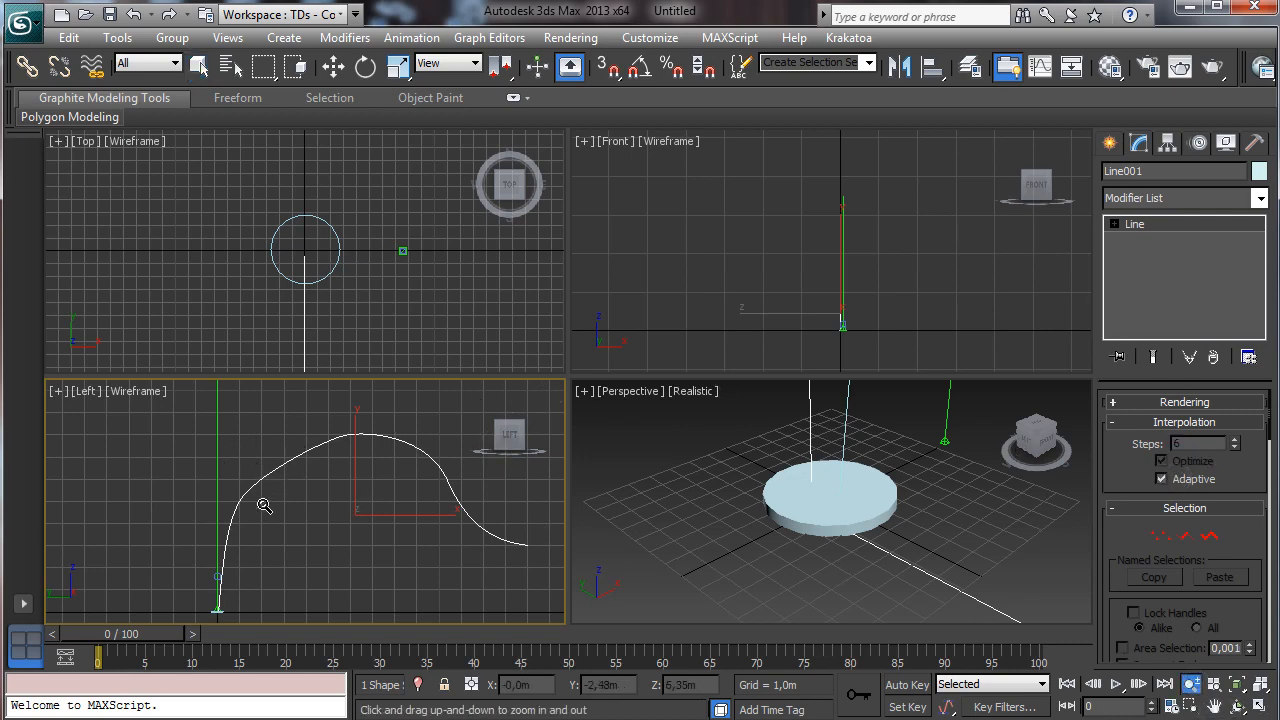
{"action": "left_click_drag", "start_coordinate": [263, 503], "coordinate": [302, 659]}
{"action": "left_click", "coordinate": [206, 70]}
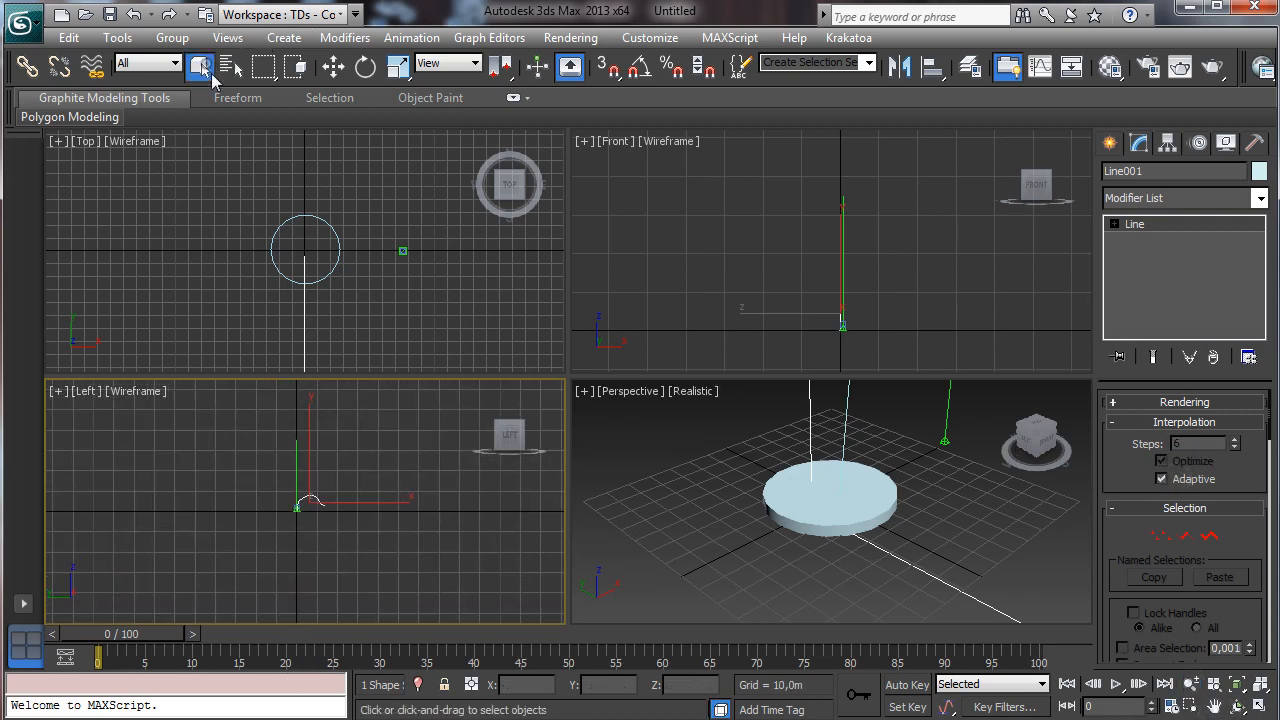
{"action": "left_click", "coordinate": [803, 484]}
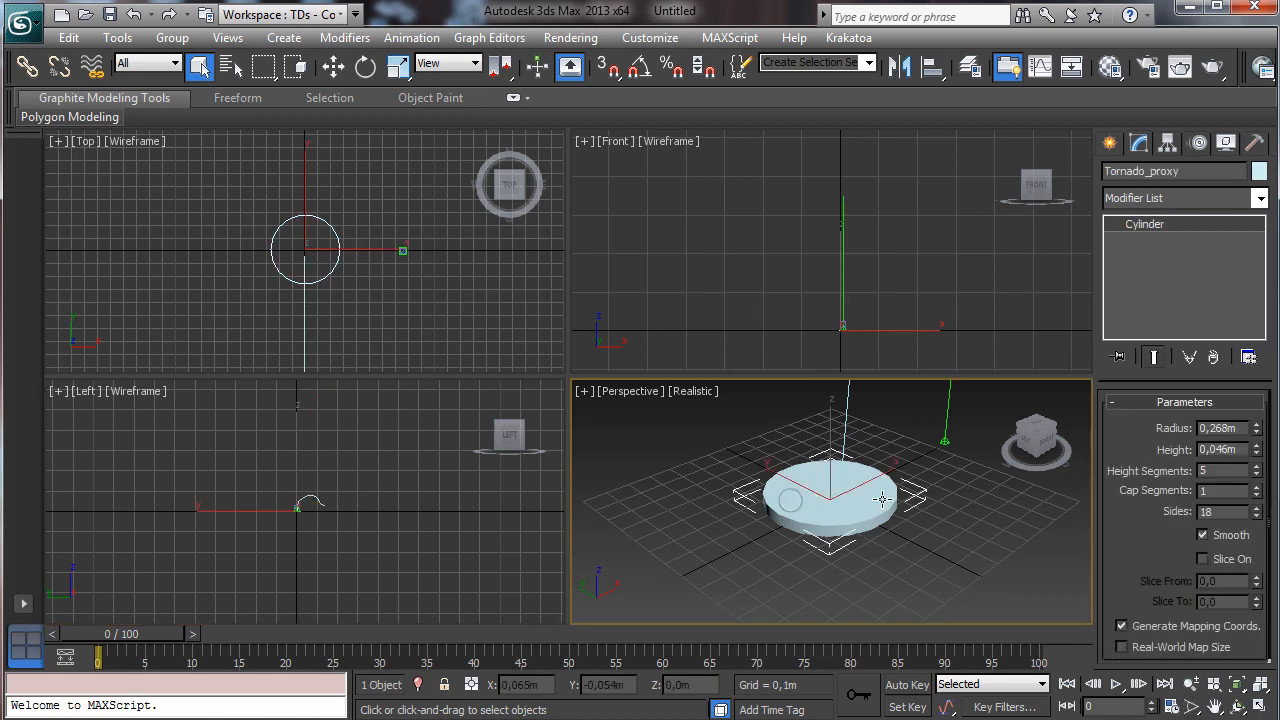
{"action": "left_click", "coordinate": [1238, 427]}
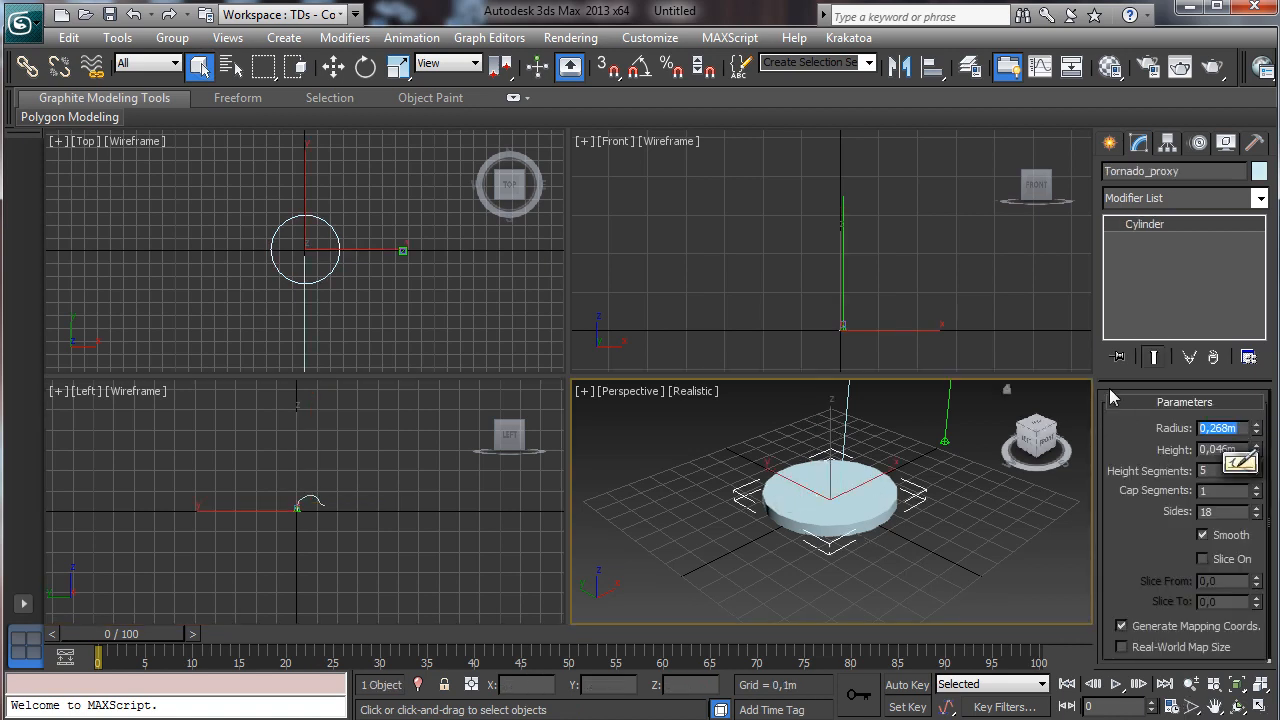
{"action": "type", "text": "10"}
{"action": "key", "text": "Return"}
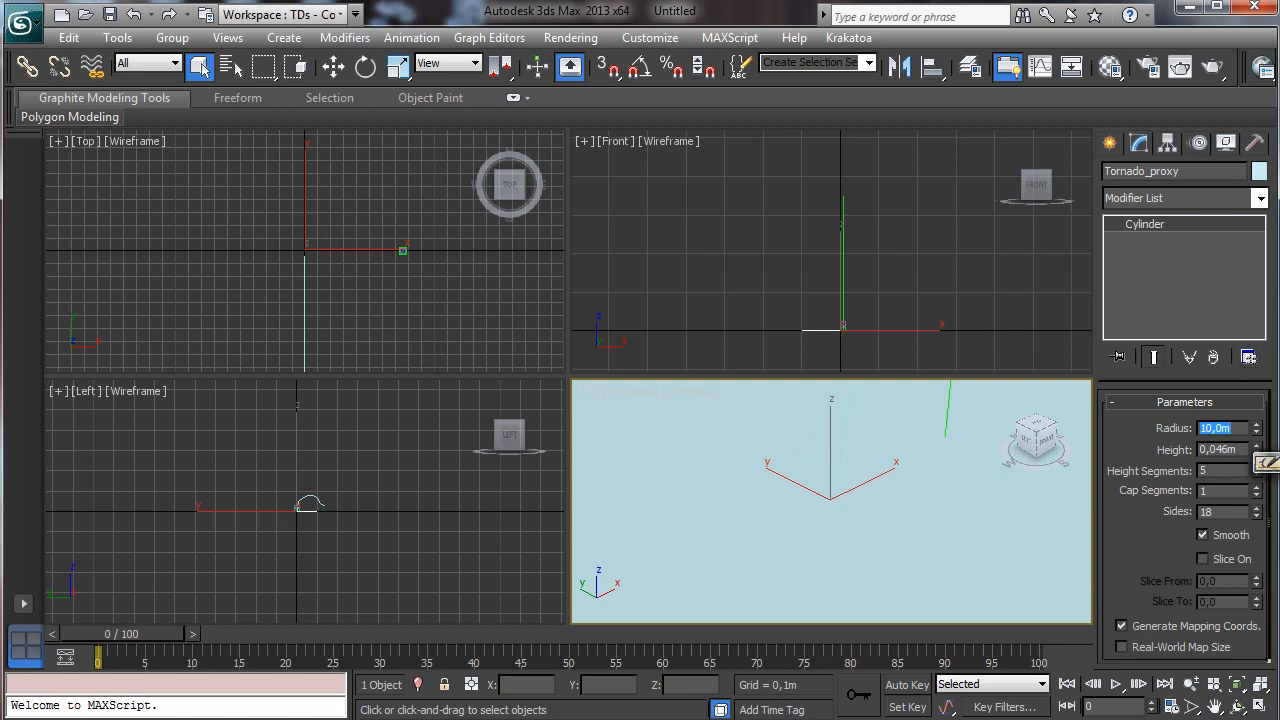
{"action": "type", "text": "8"}
{"action": "key", "text": "Return"}
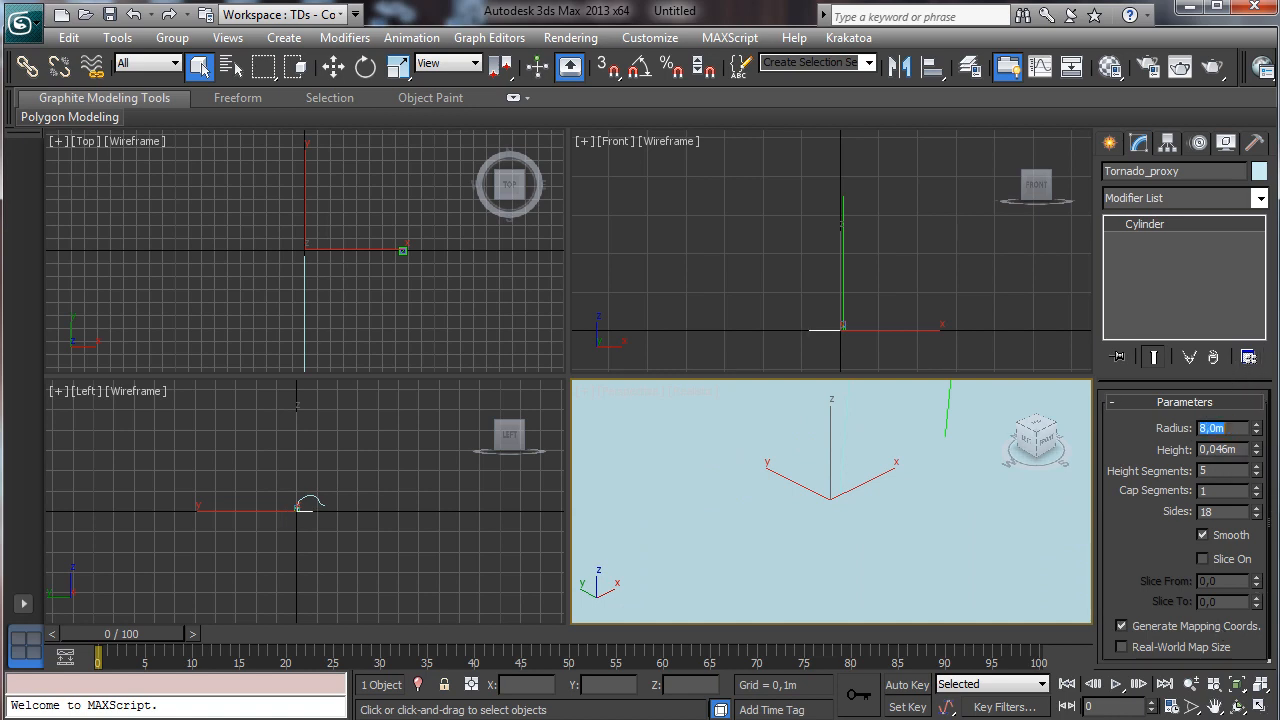
- Select the curved line and start editing its vertices in an enlarged Left view
{"action": "left_click", "coordinate": [960, 515]}
{"action": "left_click", "coordinate": [1237, 684]}
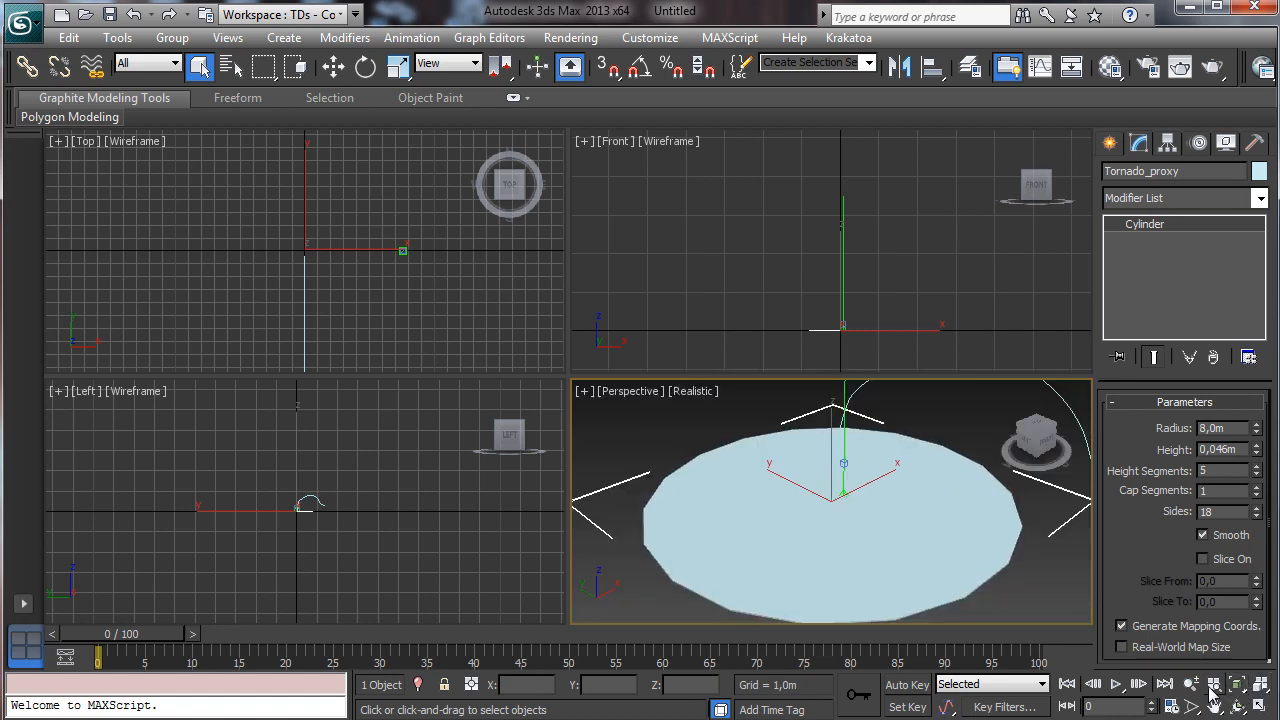
{"action": "left_click", "coordinate": [1191, 684]}
{"action": "left_click_drag", "start_coordinate": [834, 486], "coordinate": [850, 512]}
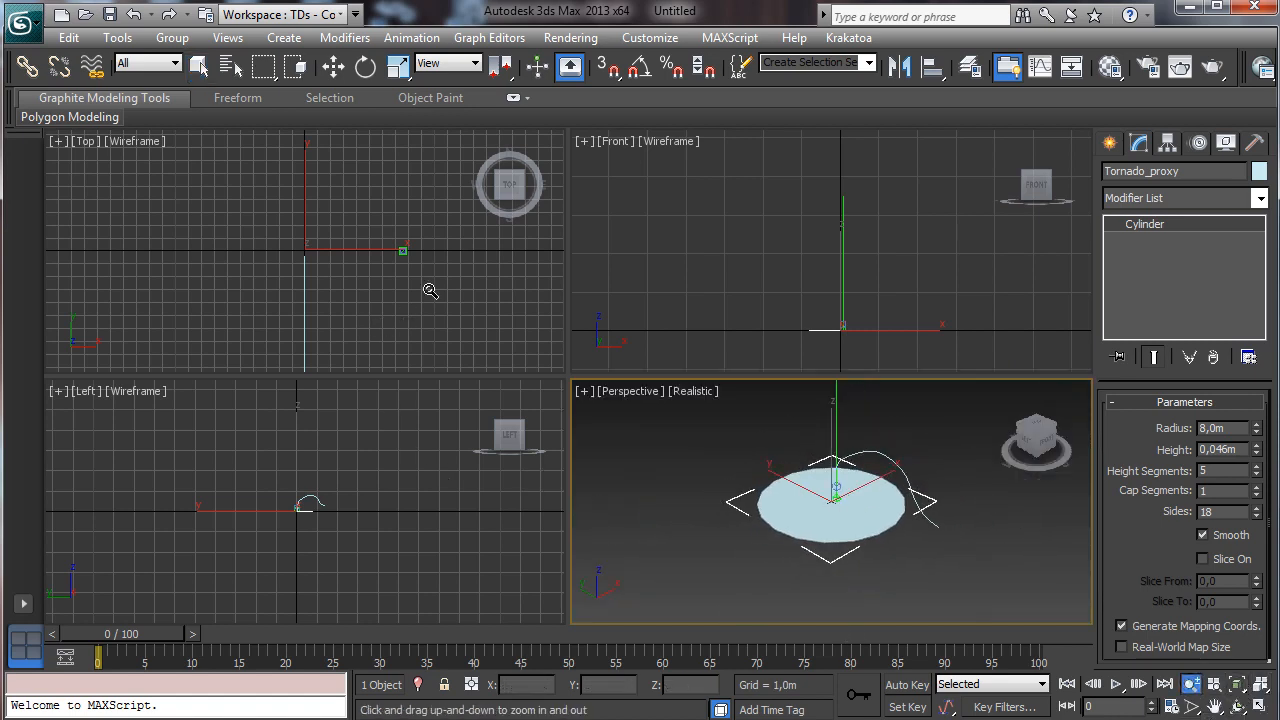
{"action": "left_click", "coordinate": [199, 66]}
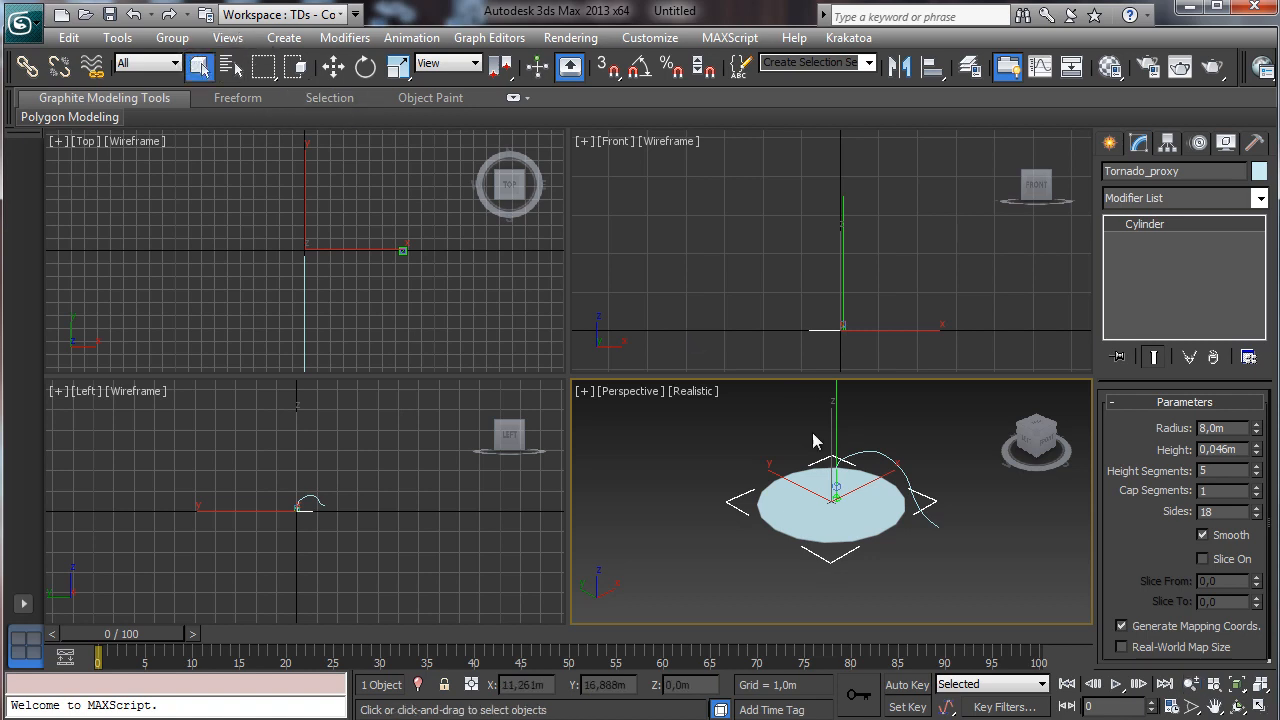
{"action": "left_click", "coordinate": [891, 461]}
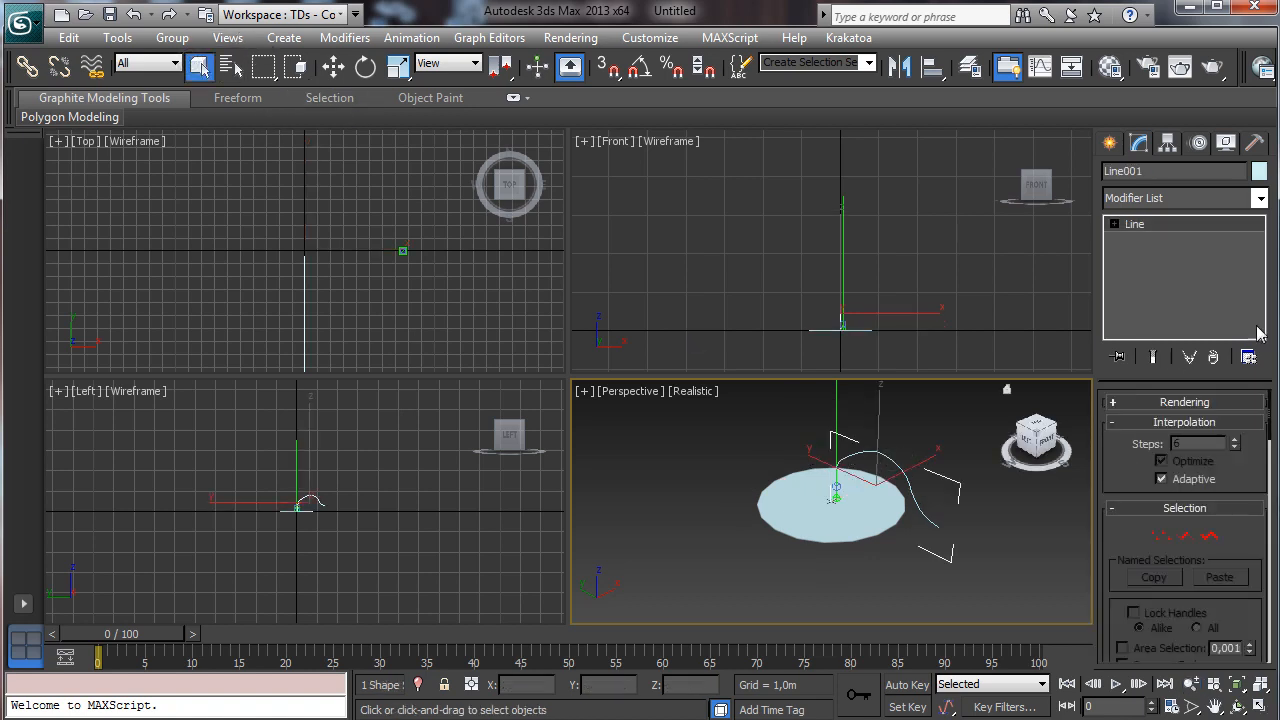
{"action": "left_click", "coordinate": [1162, 538]}
{"action": "left_click", "coordinate": [449, 526]}
{"action": "key", "text": "alt+w"}
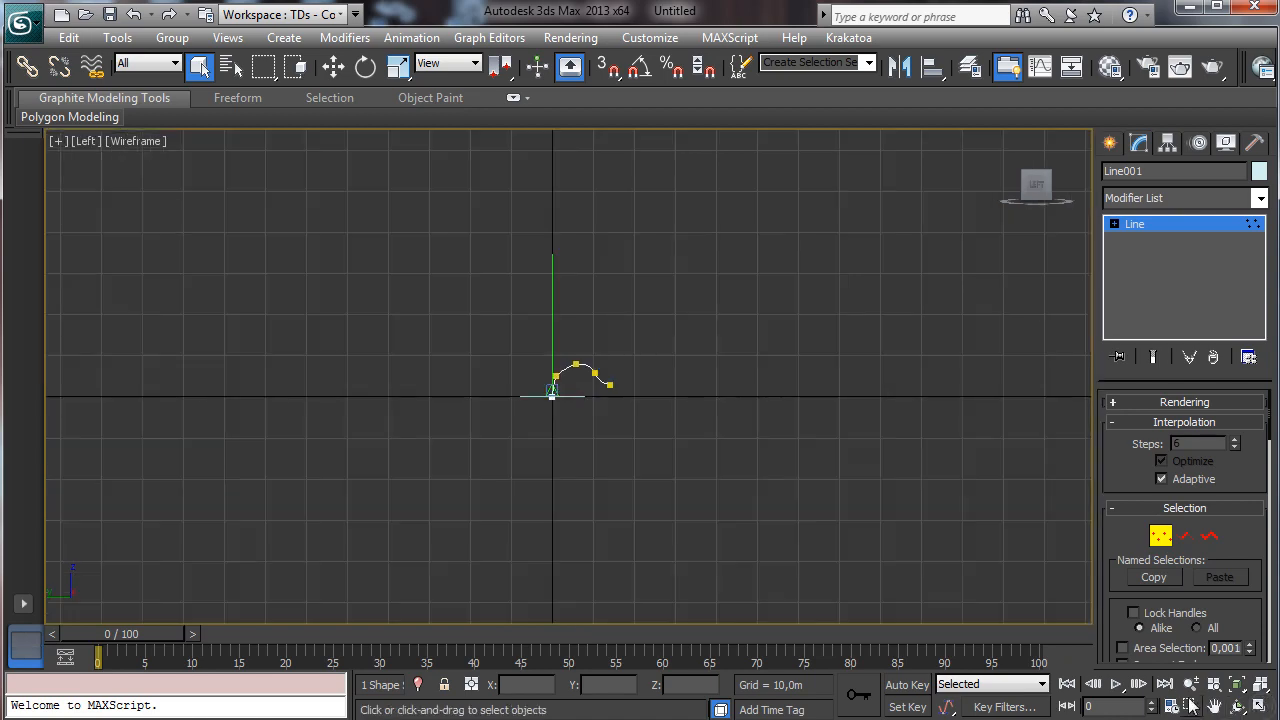
{"action": "left_click", "coordinate": [1190, 705]}
{"action": "left_click_drag", "start_coordinate": [477, 223], "coordinate": [725, 465]}
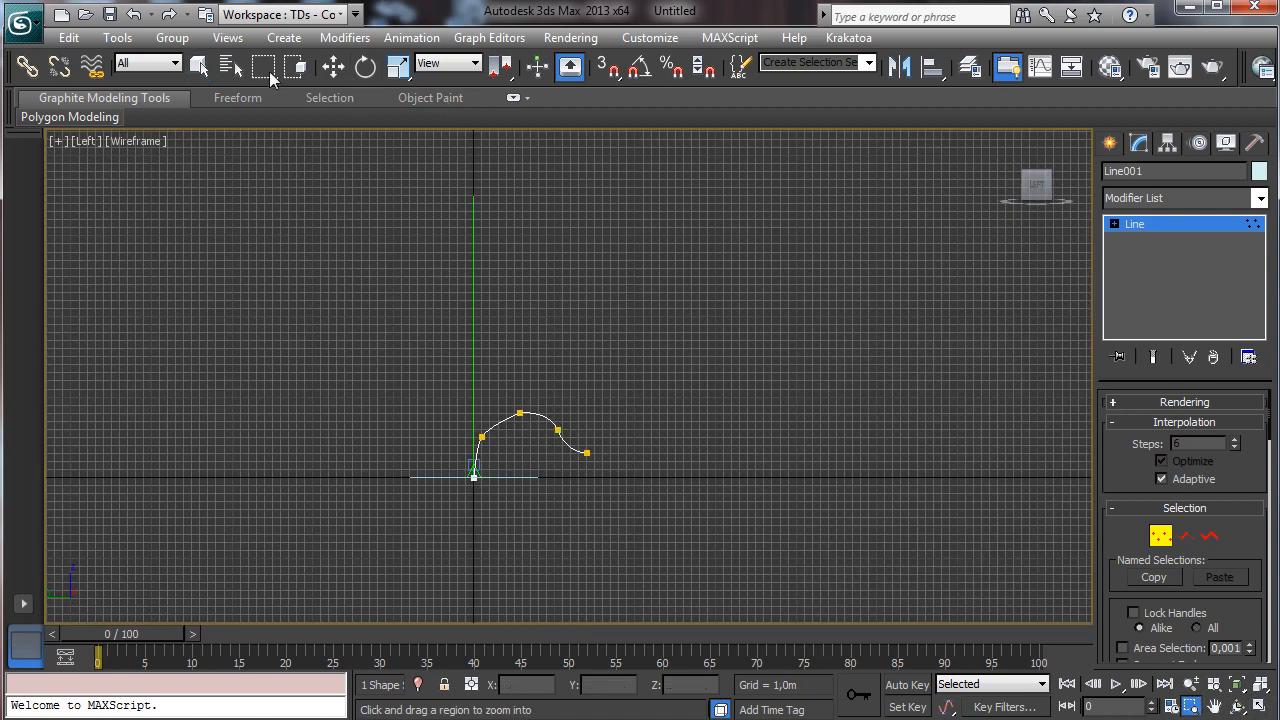
- Raise the line's second and third vertices alongside the 35 m height reference and adjust their tangents for a smooth, nearly vertical rise
{"action": "left_click", "coordinate": [327, 74]}
{"action": "left_click", "coordinate": [482, 437]}
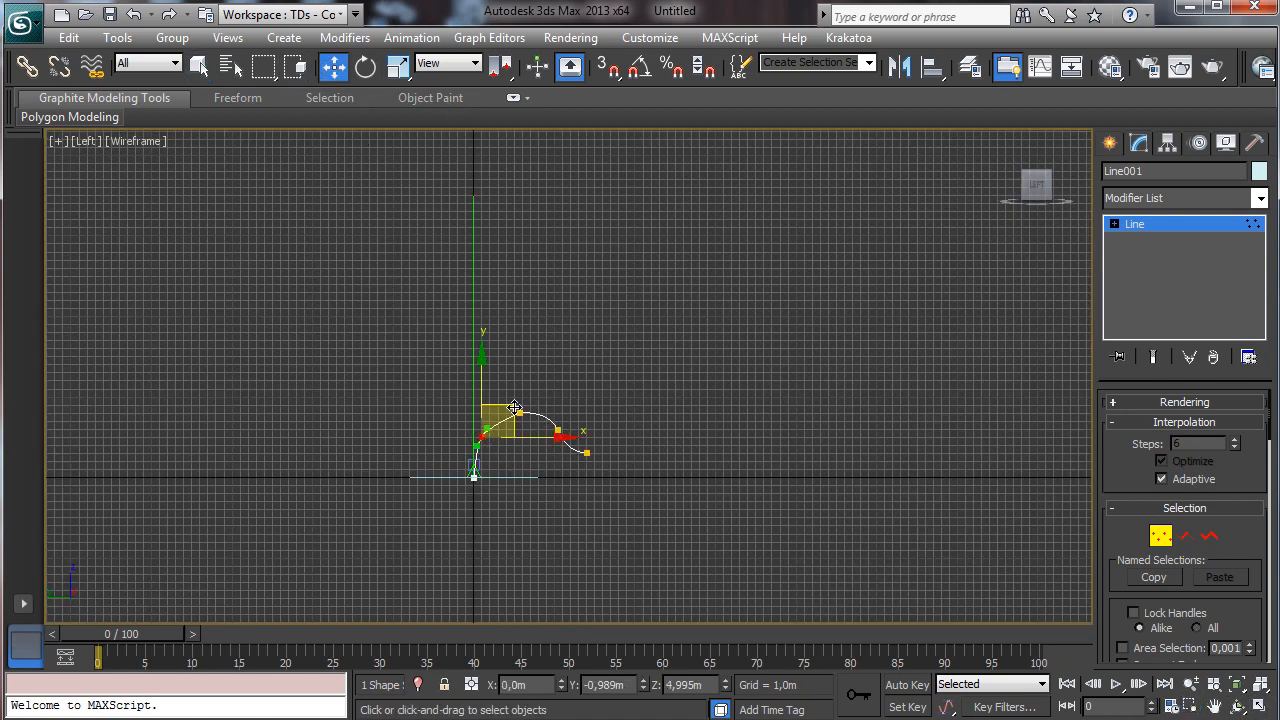
{"action": "left_click_drag", "start_coordinate": [514, 408], "coordinate": [506, 343]}
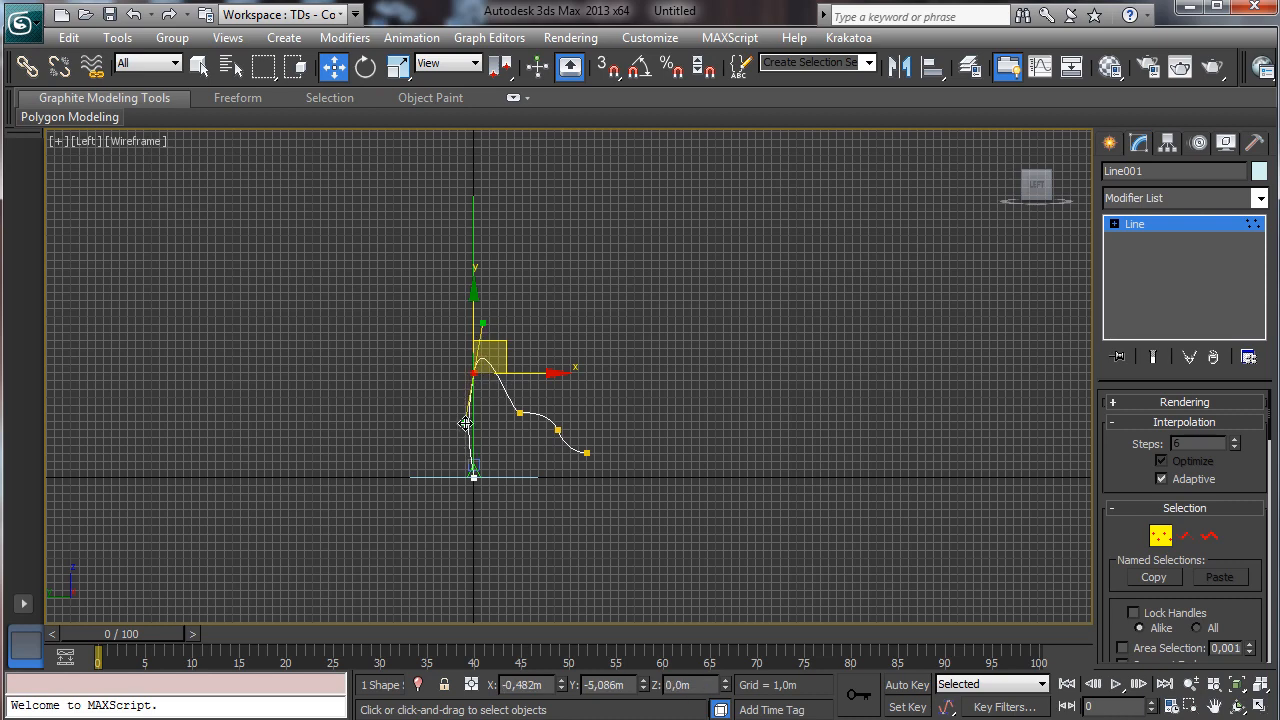
{"action": "left_click", "coordinate": [521, 413]}
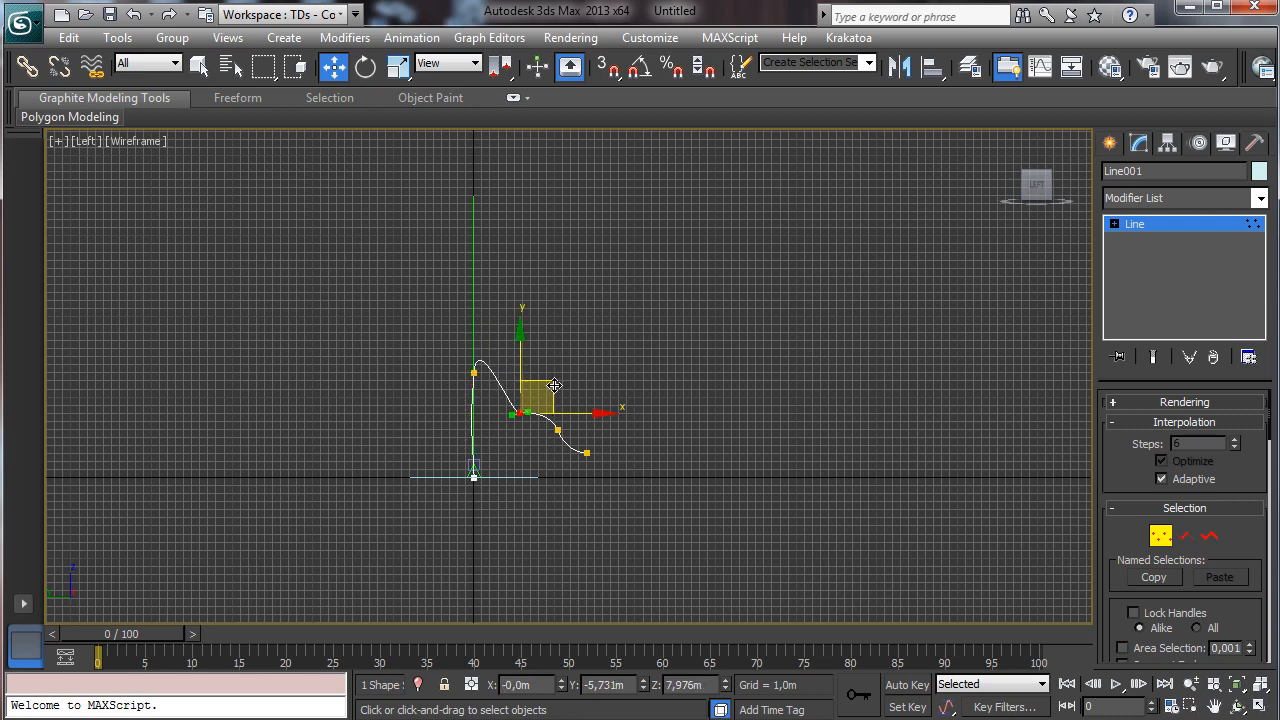
{"action": "left_click_drag", "start_coordinate": [554, 385], "coordinate": [526, 226]}
{"action": "left_click_drag", "start_coordinate": [476, 262], "coordinate": [465, 304]}
- Move the line's last two vertices up and outward into a high arch ending about 23 m up, and finish vertex editing
{"action": "left_click", "coordinate": [557, 429]}
{"action": "left_click_drag", "start_coordinate": [598, 396], "coordinate": [596, 258]}
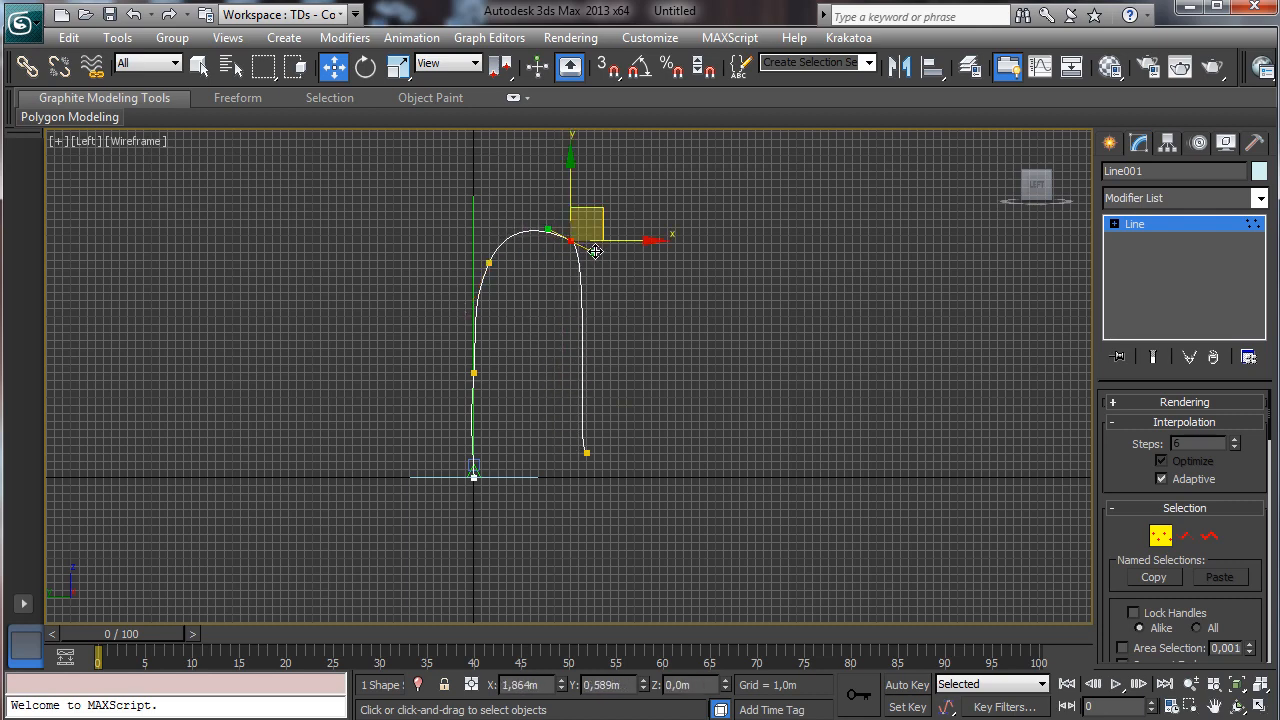
{"action": "left_click", "coordinate": [585, 451]}
{"action": "left_click_drag", "start_coordinate": [630, 427], "coordinate": [604, 288]}
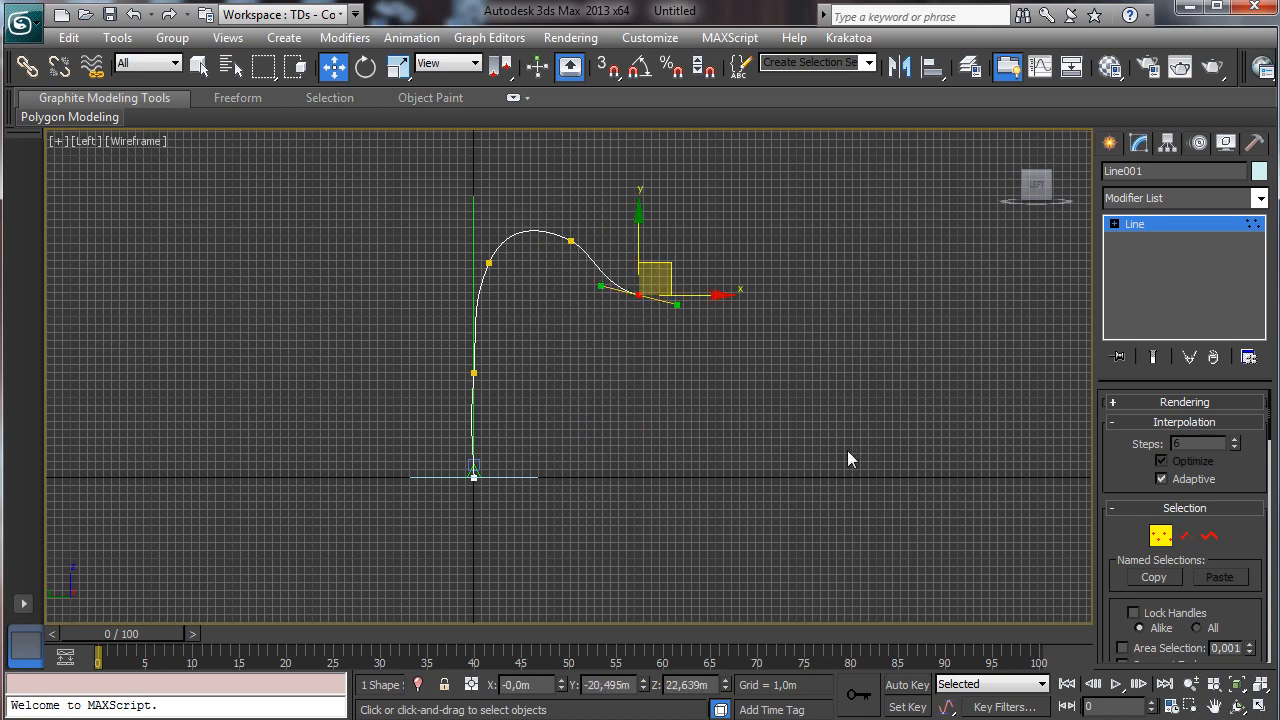
{"action": "left_click", "coordinate": [1160, 537]}
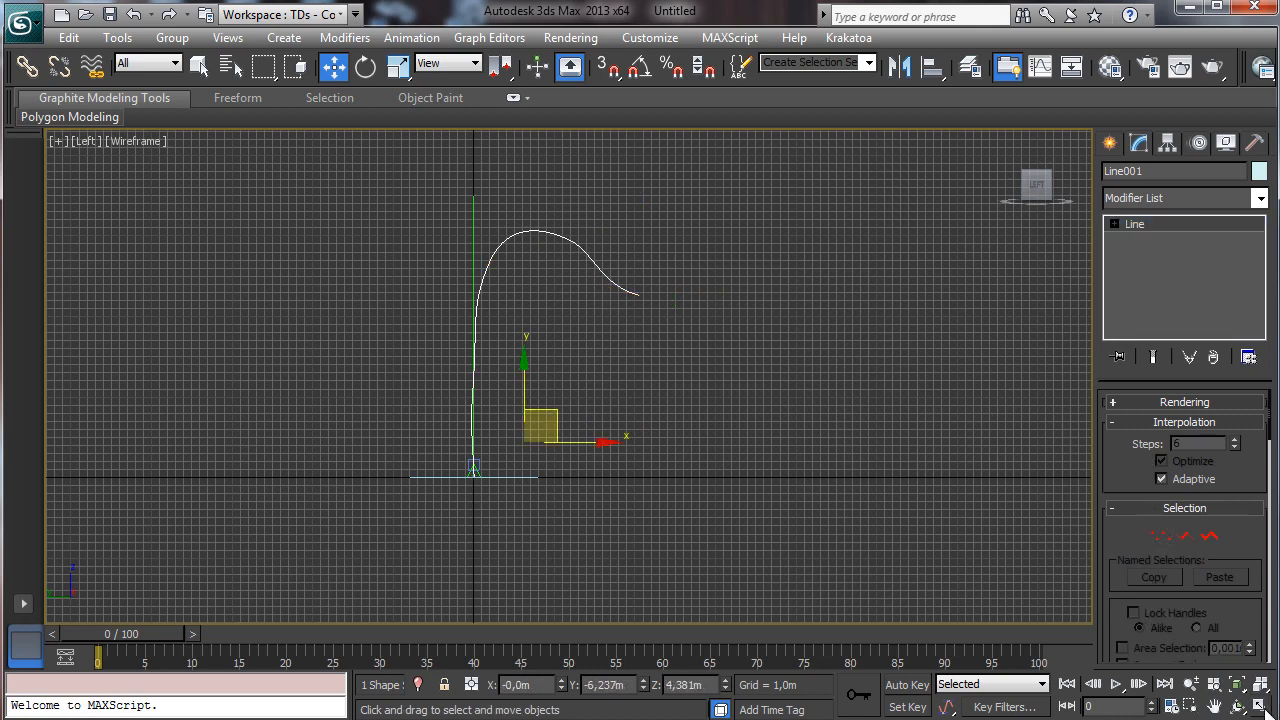
- Examine the reshaped path line together with the cylinder and height reference in a full-size Perspective view
{"action": "left_click", "coordinate": [1257, 704]}
{"action": "right_click", "coordinate": [716, 480]}
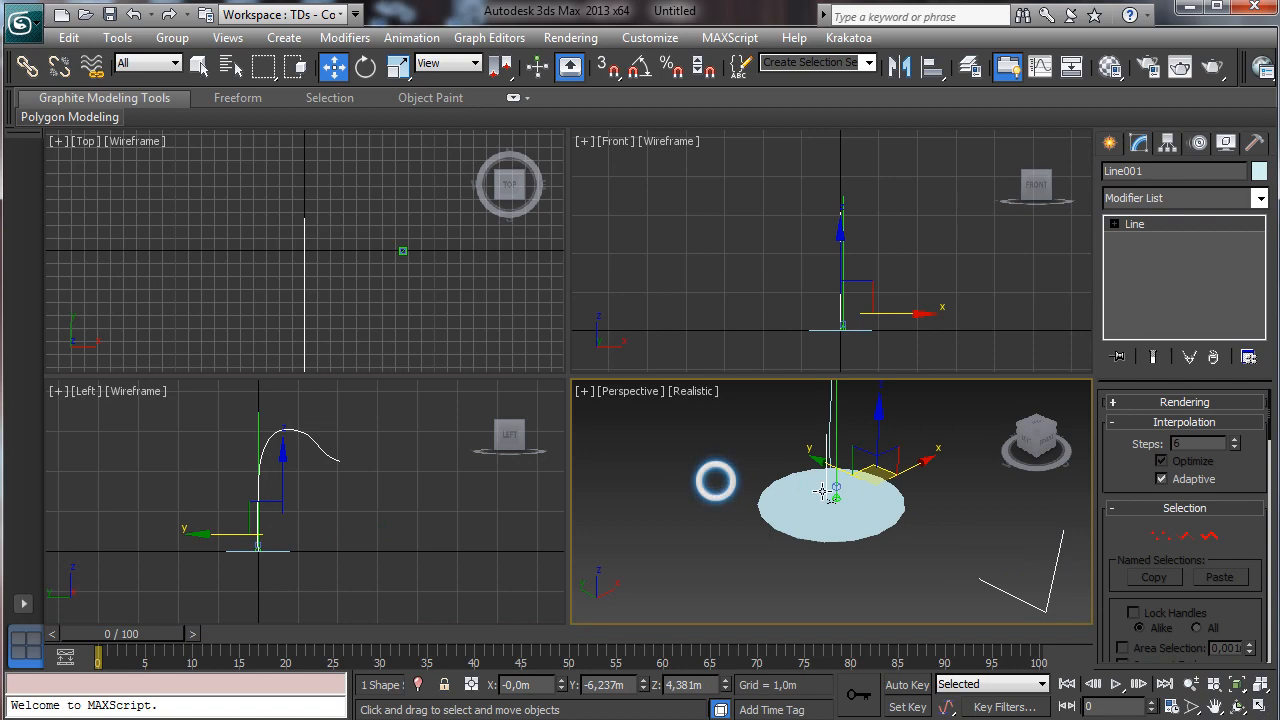
{"action": "left_click", "coordinate": [1248, 687]}
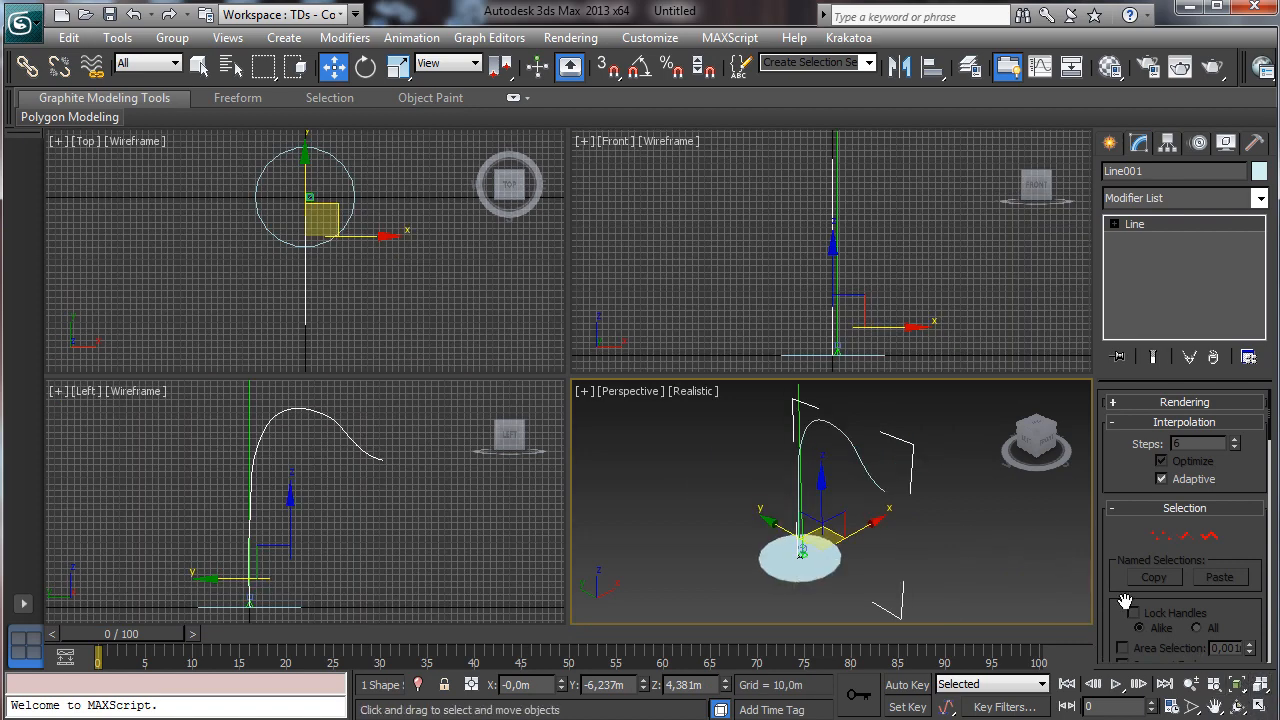
{"action": "left_click", "coordinate": [1258, 684]}
{"action": "left_click", "coordinate": [1237, 706]}
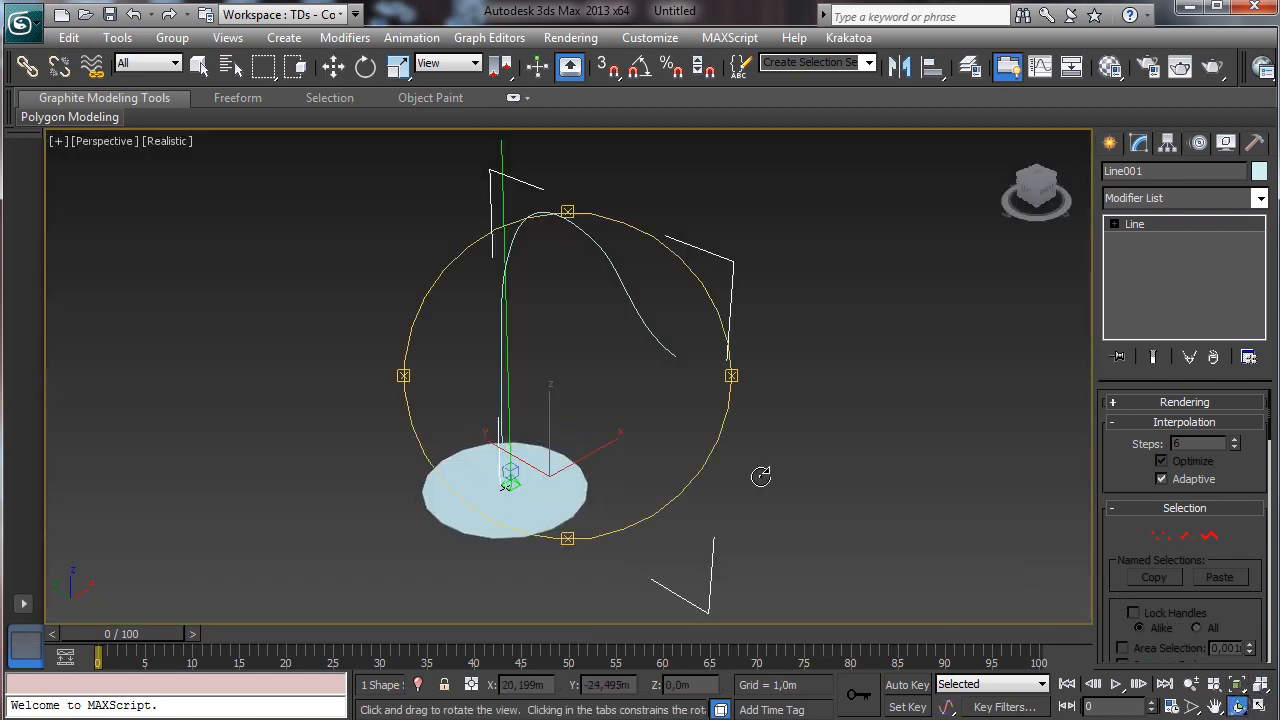
{"action": "left_click_drag", "start_coordinate": [505, 413], "coordinate": [549, 357]}
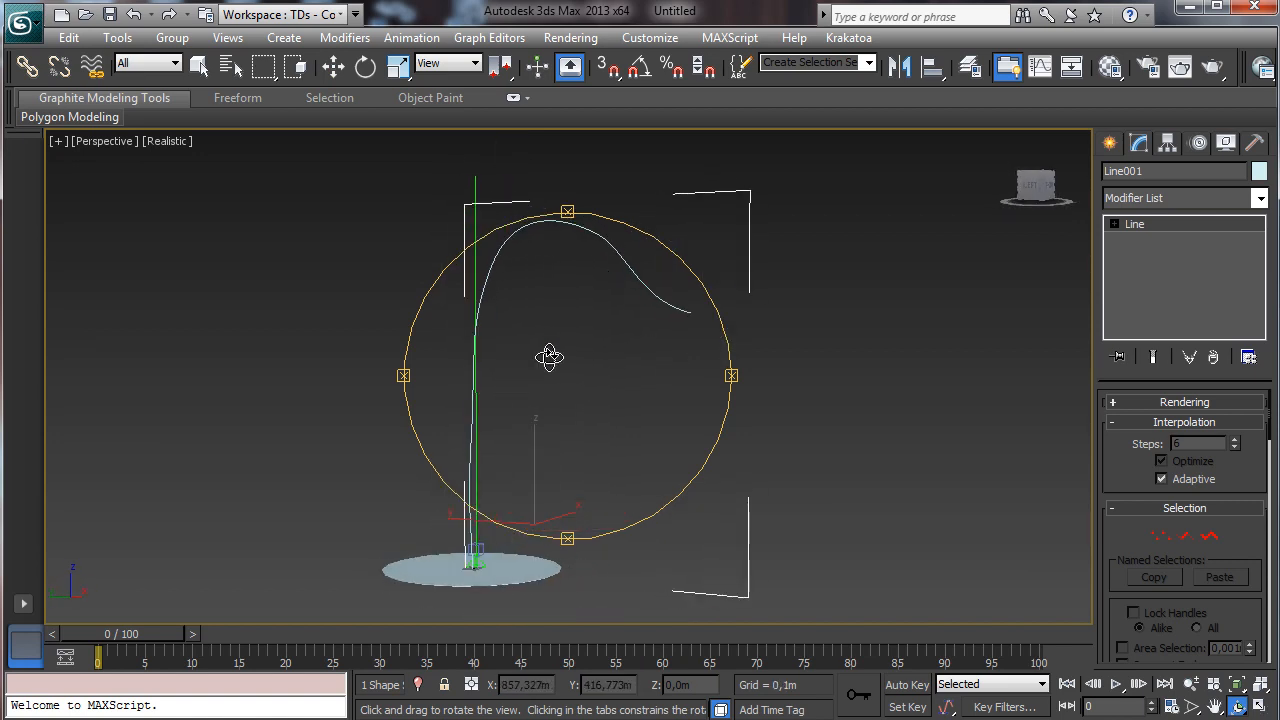
{"action": "right_click", "coordinate": [497, 203]}
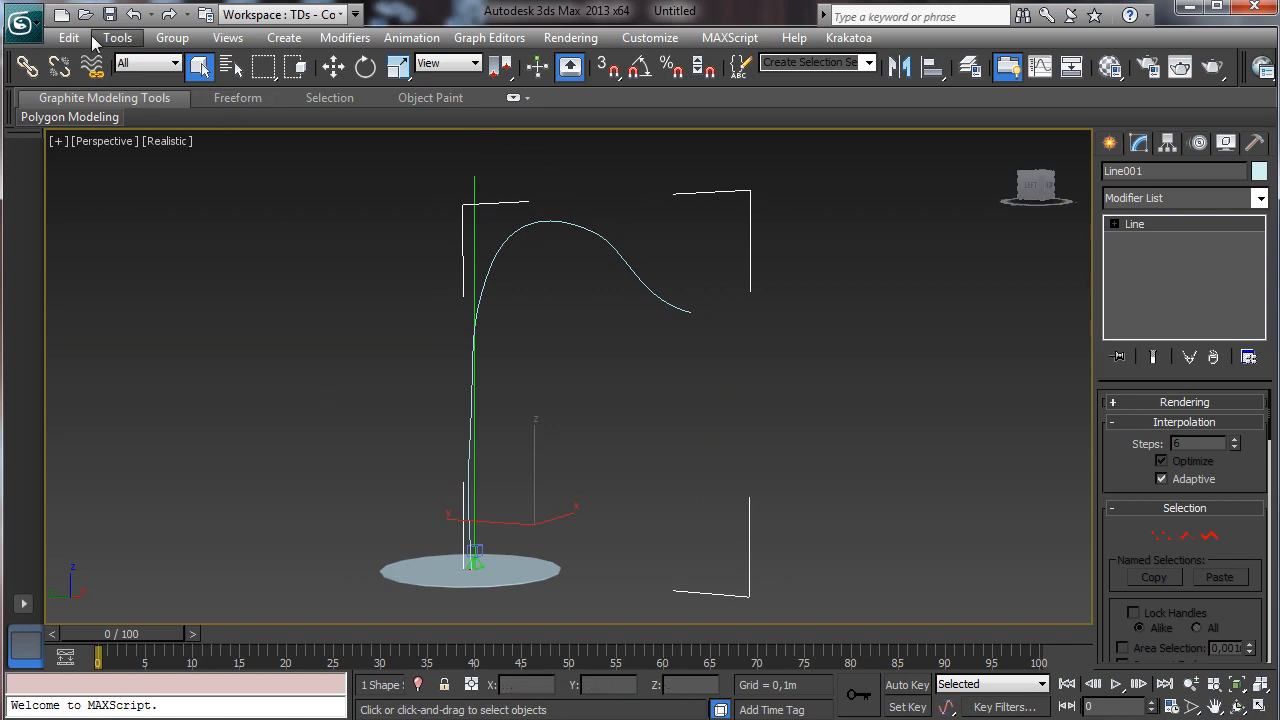
- Start saving the scene under a new name and browse to the Tutorials folder inside Dropbox
{"action": "left_click", "coordinate": [20, 21]}
{"action": "left_click", "coordinate": [40, 250]}
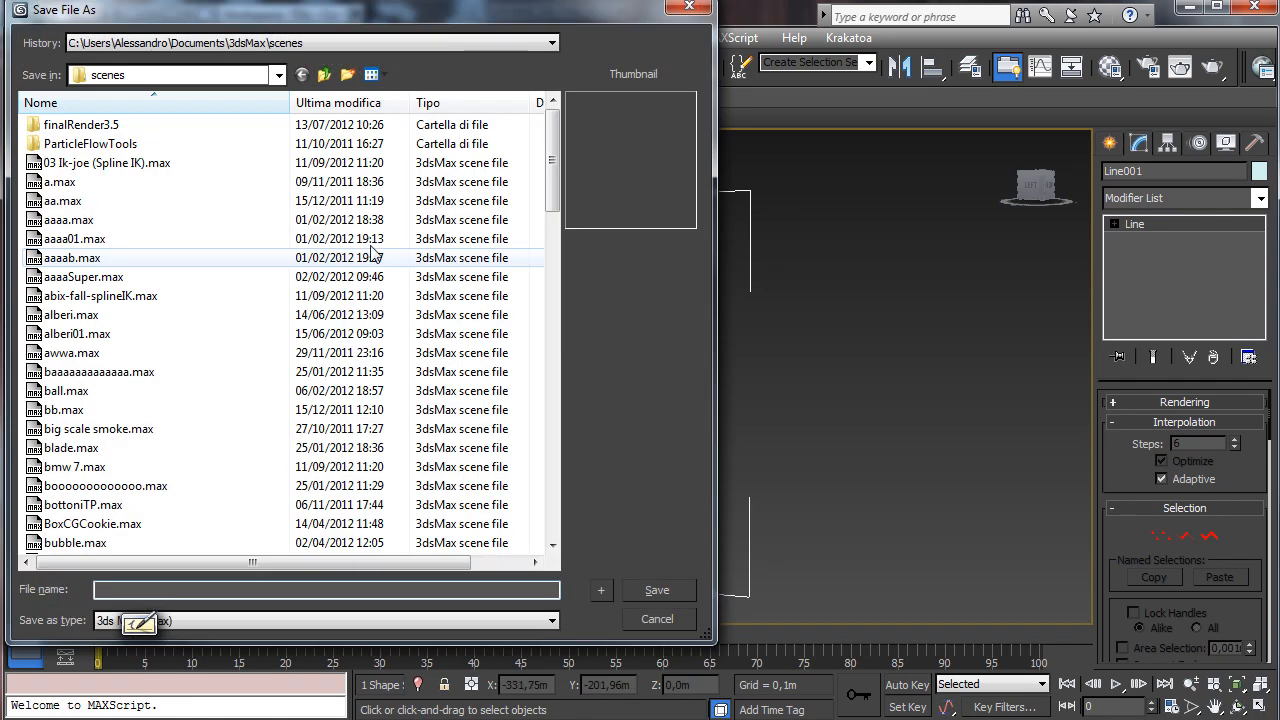
{"action": "left_click", "coordinate": [180, 75]}
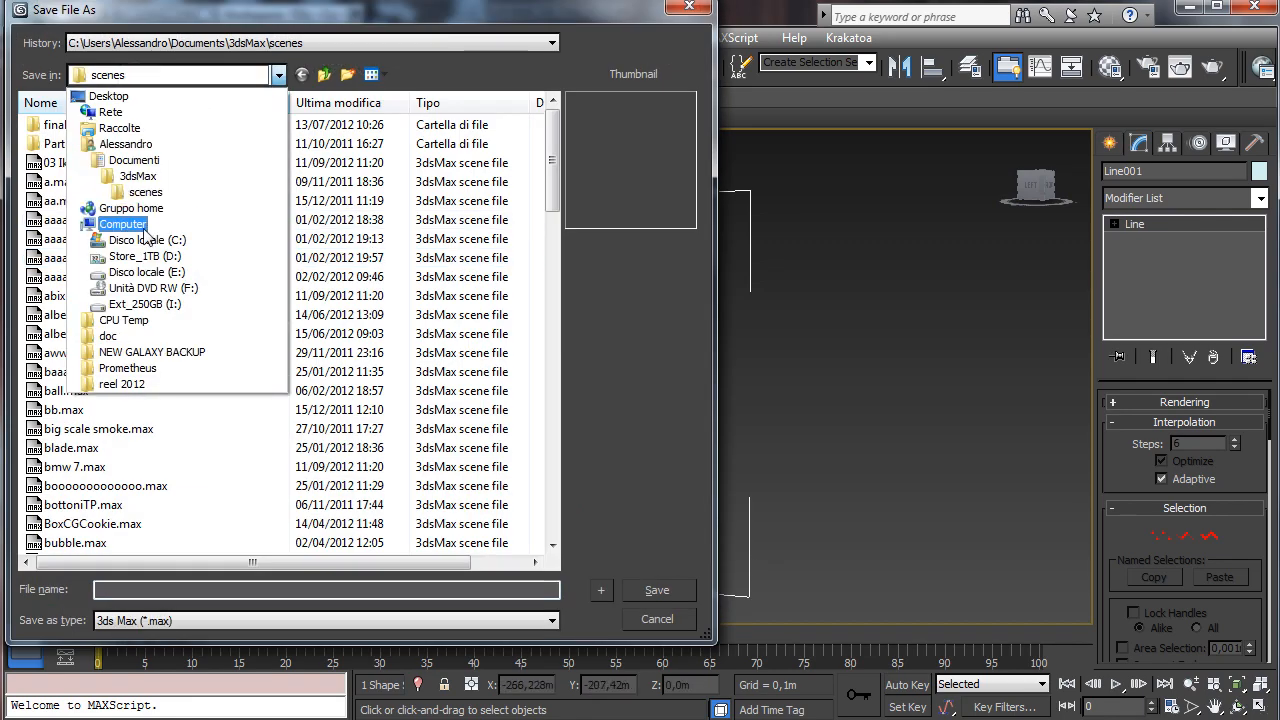
{"action": "left_click", "coordinate": [110, 262]}
{"action": "double_click", "coordinate": [78, 259]}
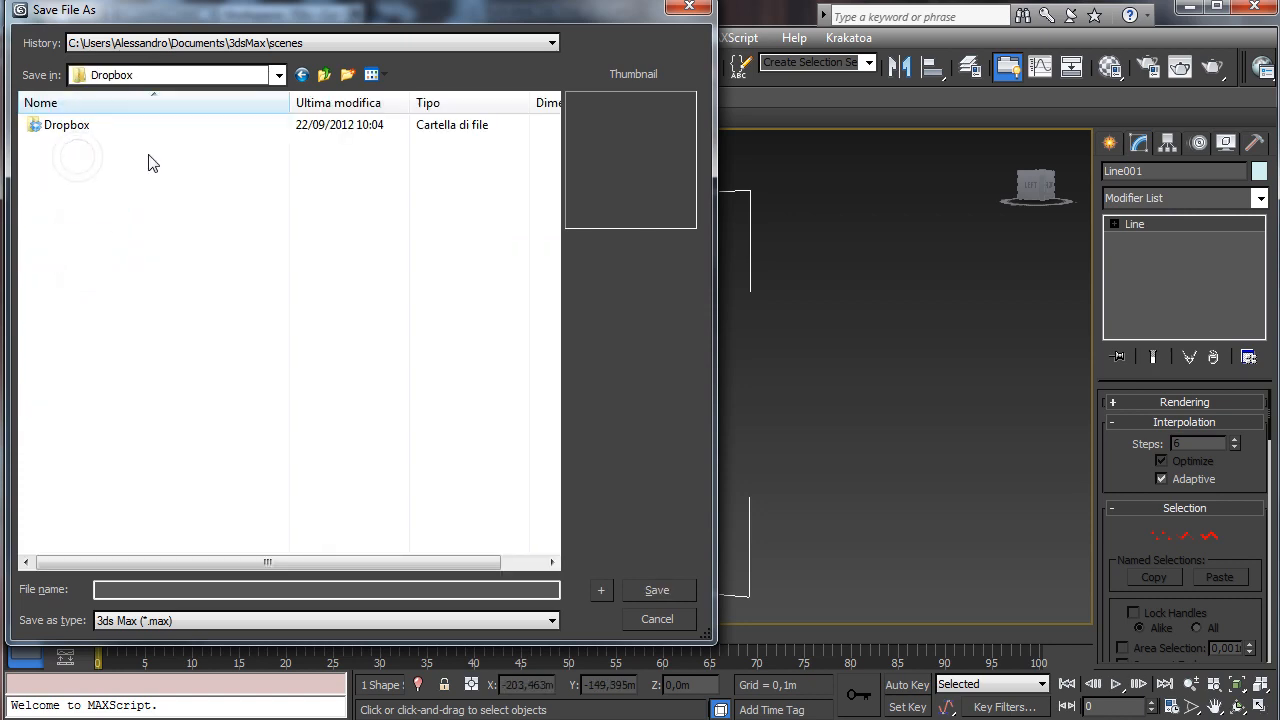
{"action": "double_click", "coordinate": [76, 128]}
{"action": "double_click", "coordinate": [80, 180]}
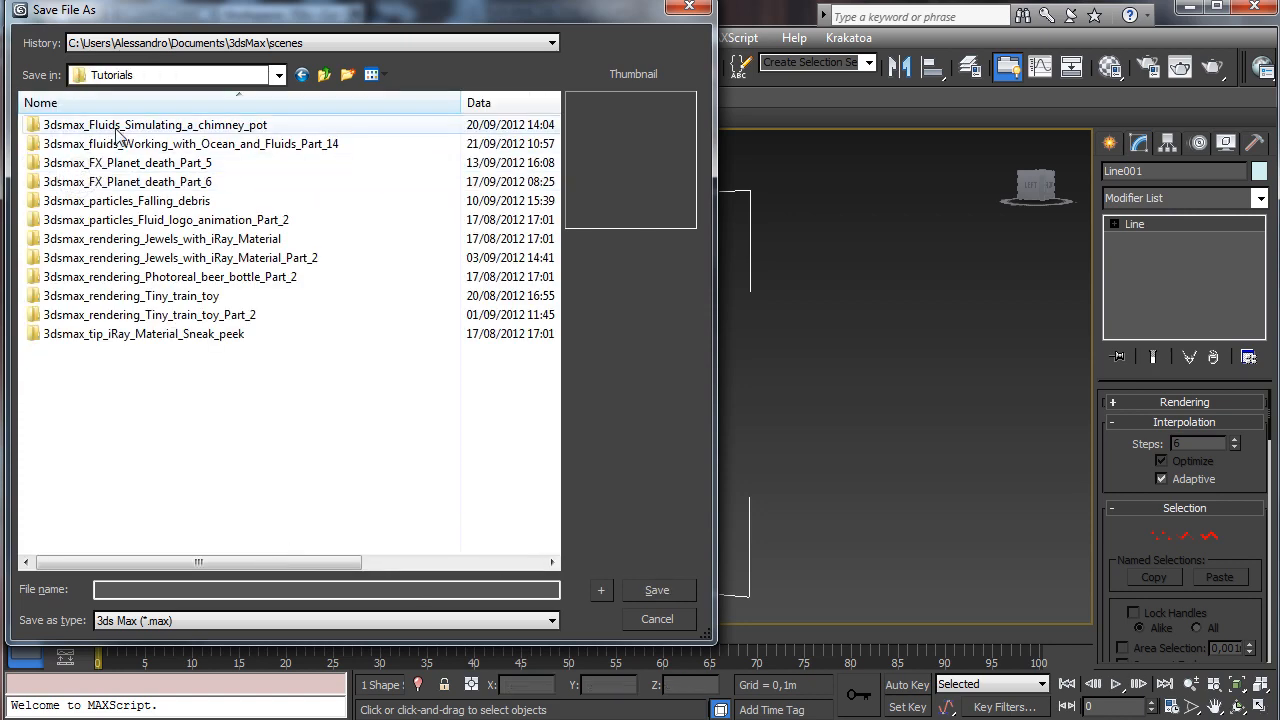
- Create a new folder named 3dsmax_FX_Monster_tornado inside the Tutorials folder
{"action": "left_click", "coordinate": [347, 75]}
{"action": "type", "text": "3dsmax_FX_Monster_tornado"}
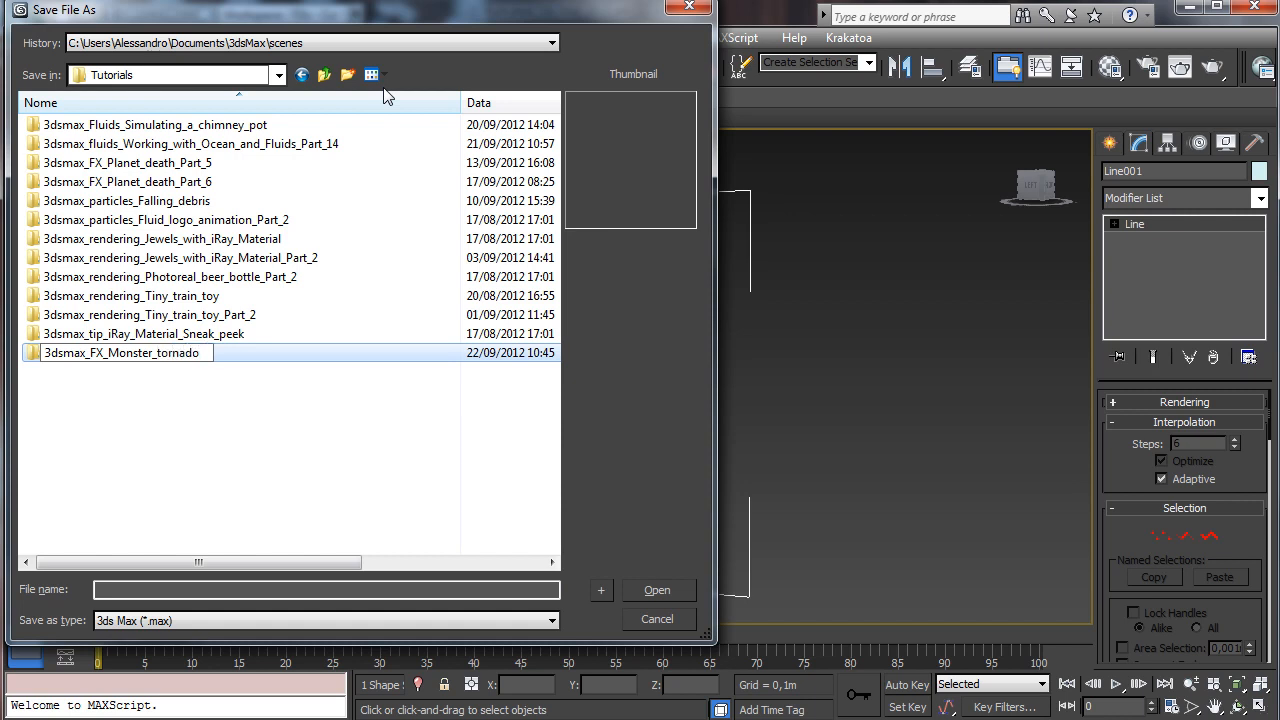
{"action": "key", "text": "Return"}
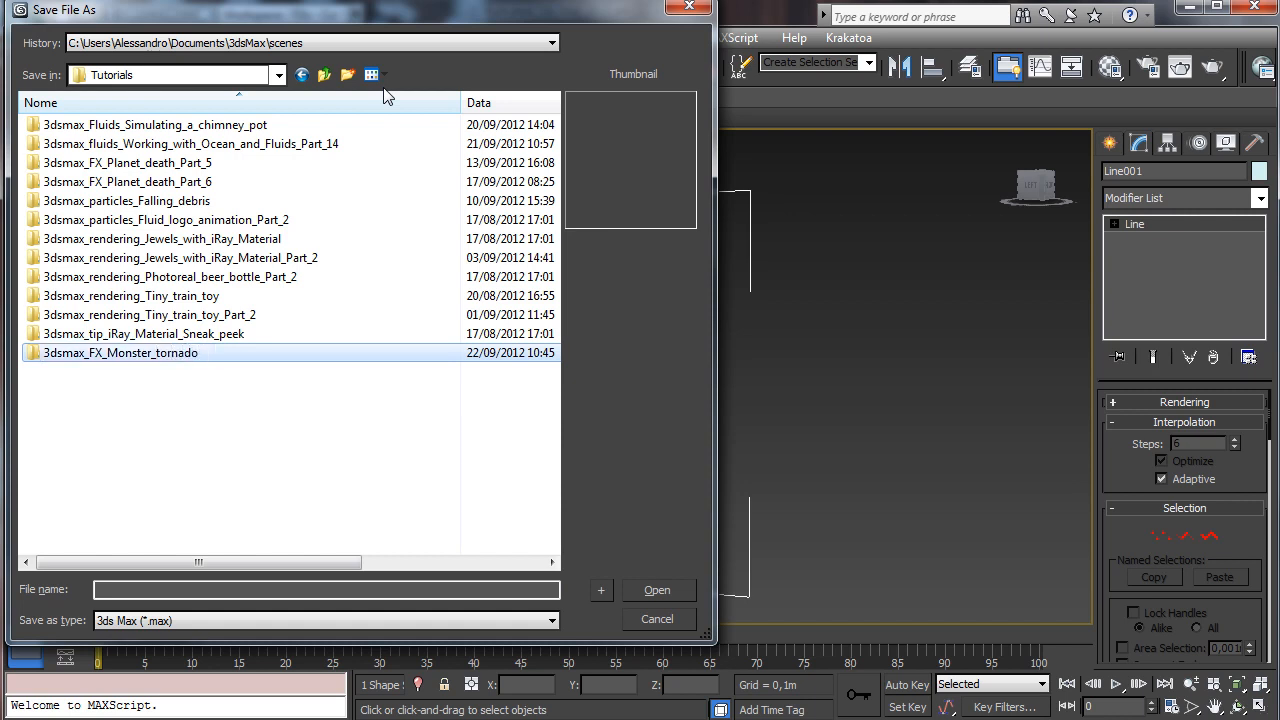
- Save the scene in the 3dsmax_FX_Monster_tornado folder, reusing the folder's name as the file name
{"action": "left_click", "coordinate": [178, 355]}
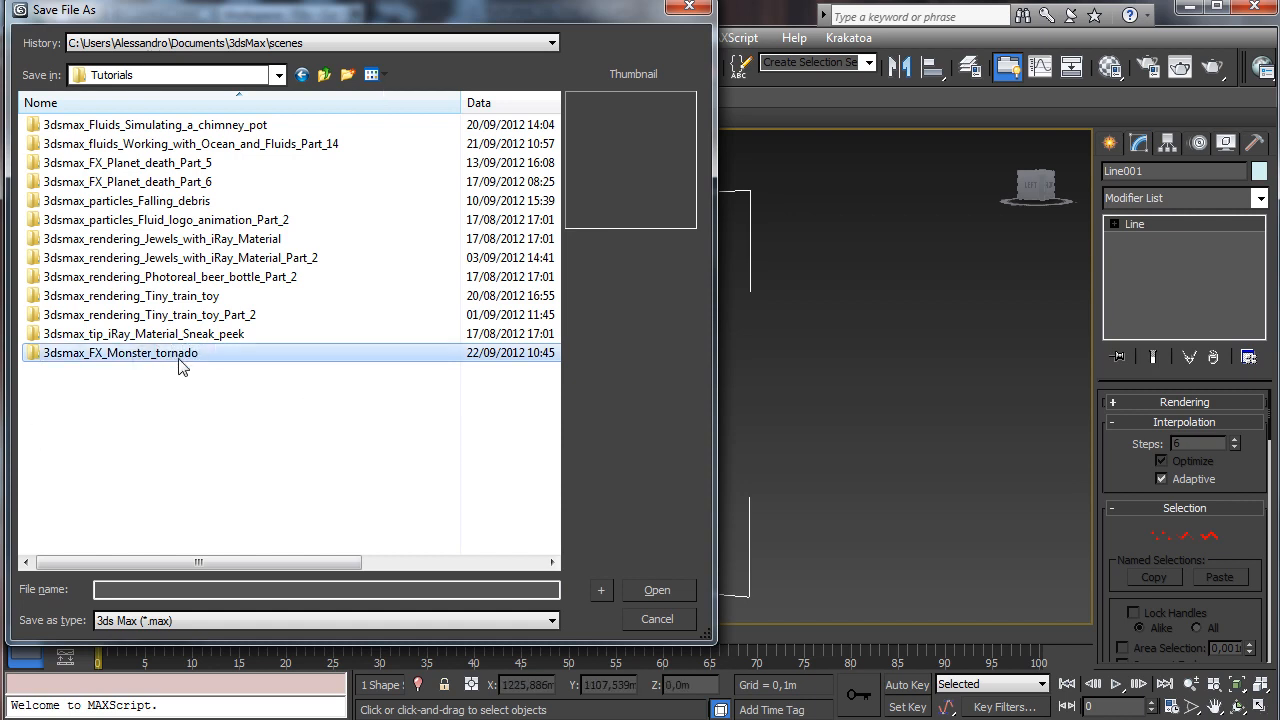
{"action": "key", "text": "ctrl+c"}
{"action": "left_click", "coordinate": [181, 424]}
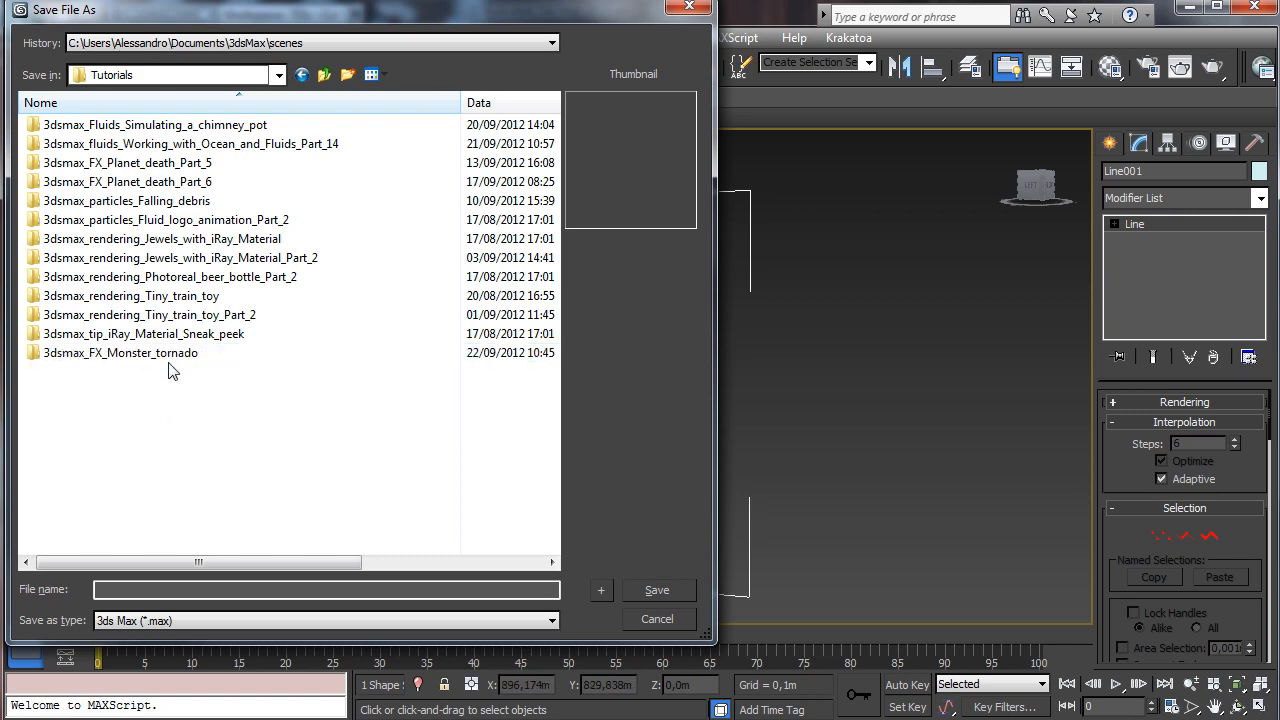
{"action": "double_click", "coordinate": [167, 357]}
{"action": "left_click", "coordinate": [300, 590]}
{"action": "key", "text": "ctrl+v"}
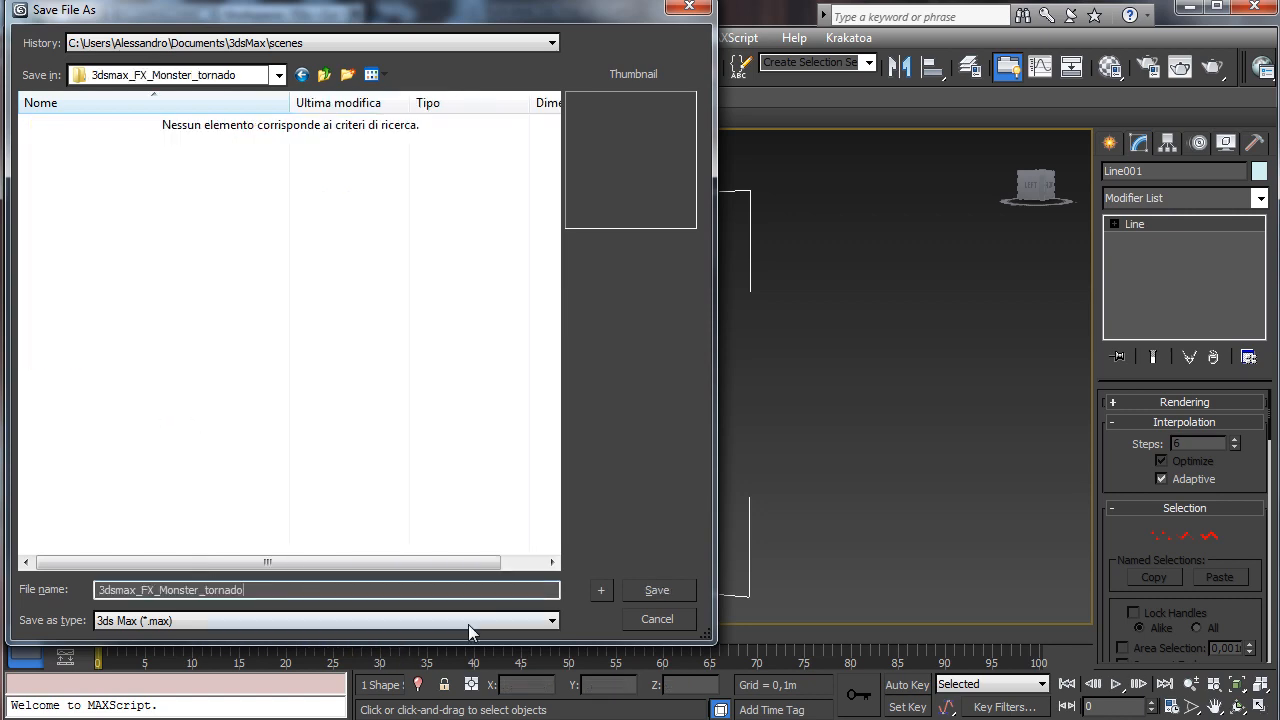
{"action": "left_click", "coordinate": [660, 590]}
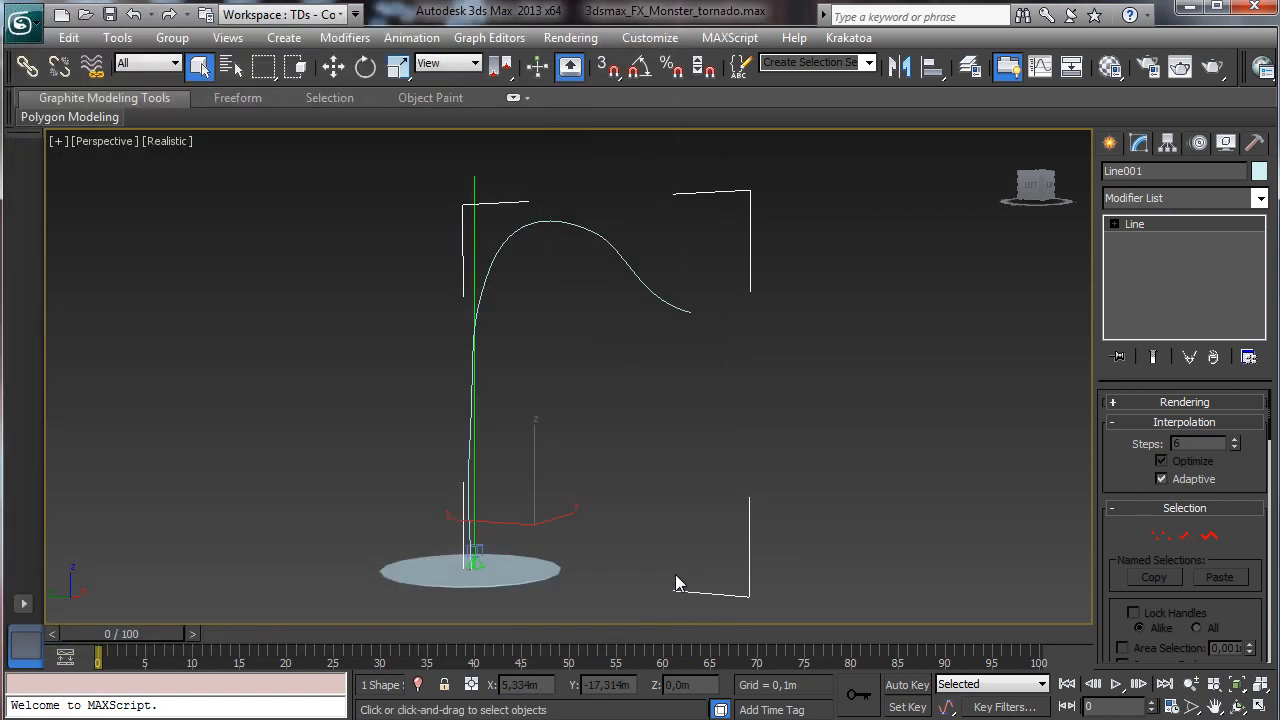
- Select the tornado proxy cylinder and set the animation's end time to frame 300
{"action": "left_click", "coordinate": [410, 570]}
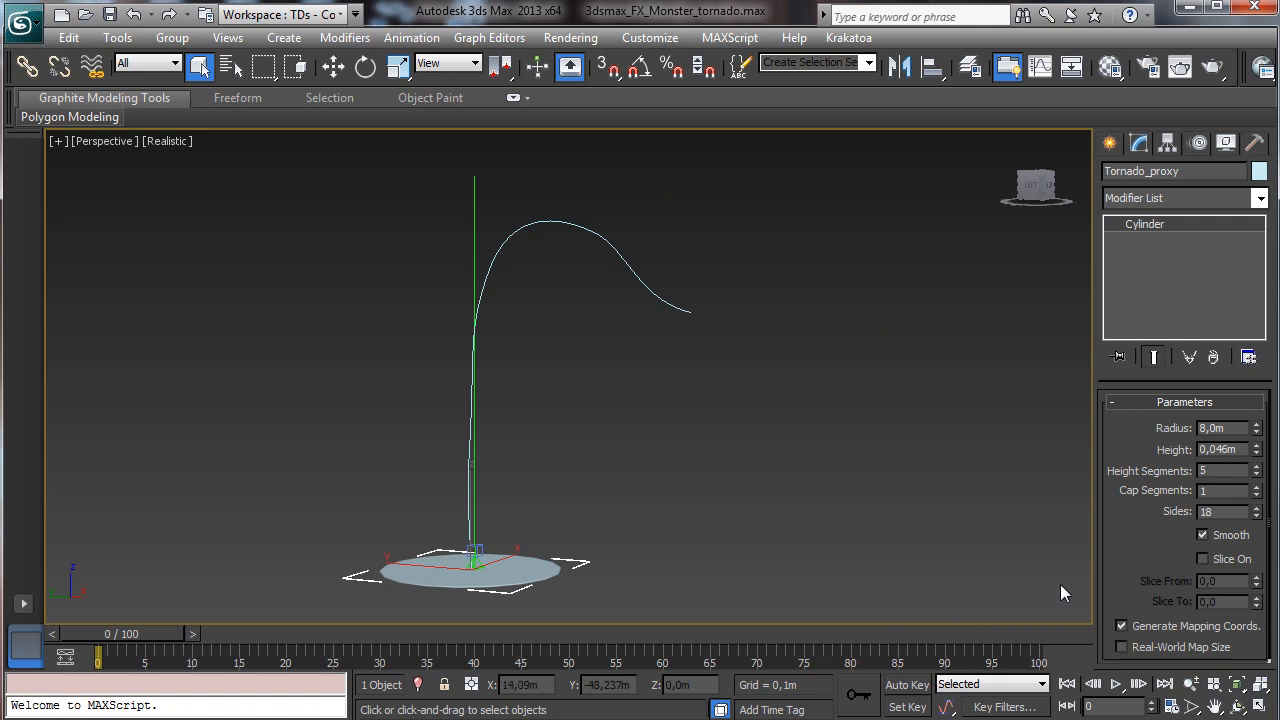
{"action": "left_click", "coordinate": [1171, 707]}
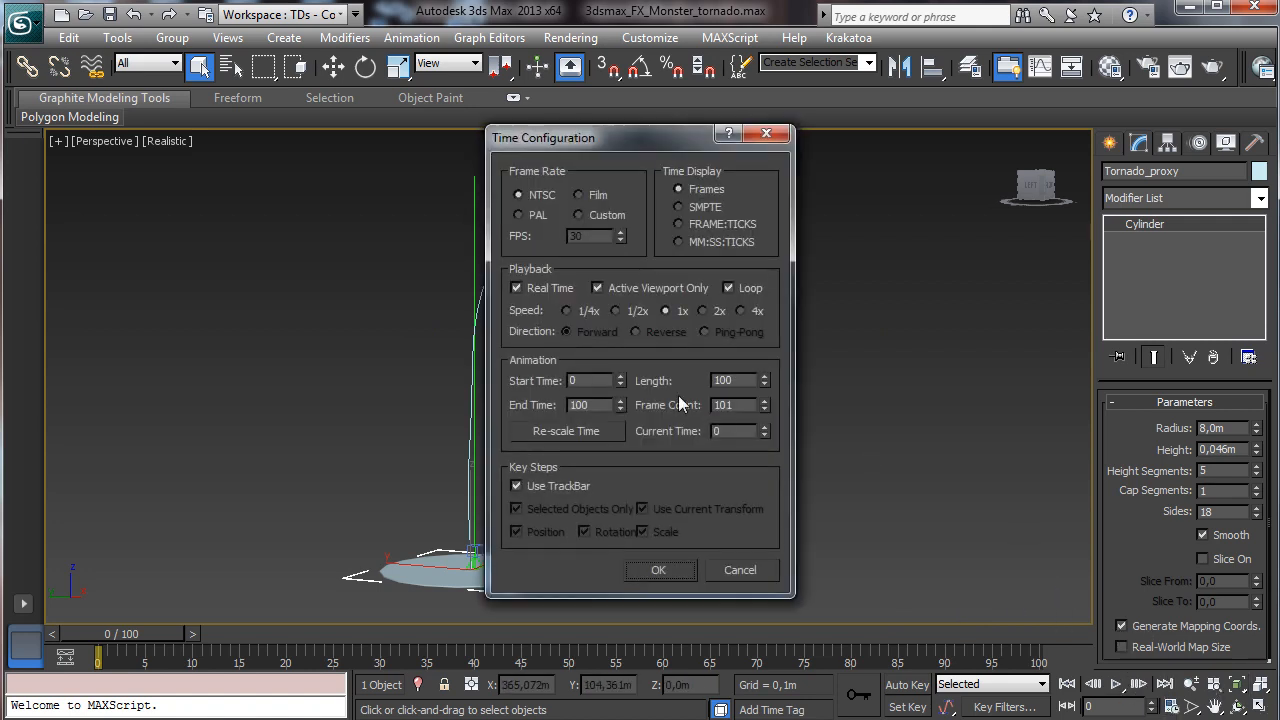
{"action": "double_click", "coordinate": [592, 405]}
{"action": "type", "text": "300"}
{"action": "left_click", "coordinate": [660, 569]}
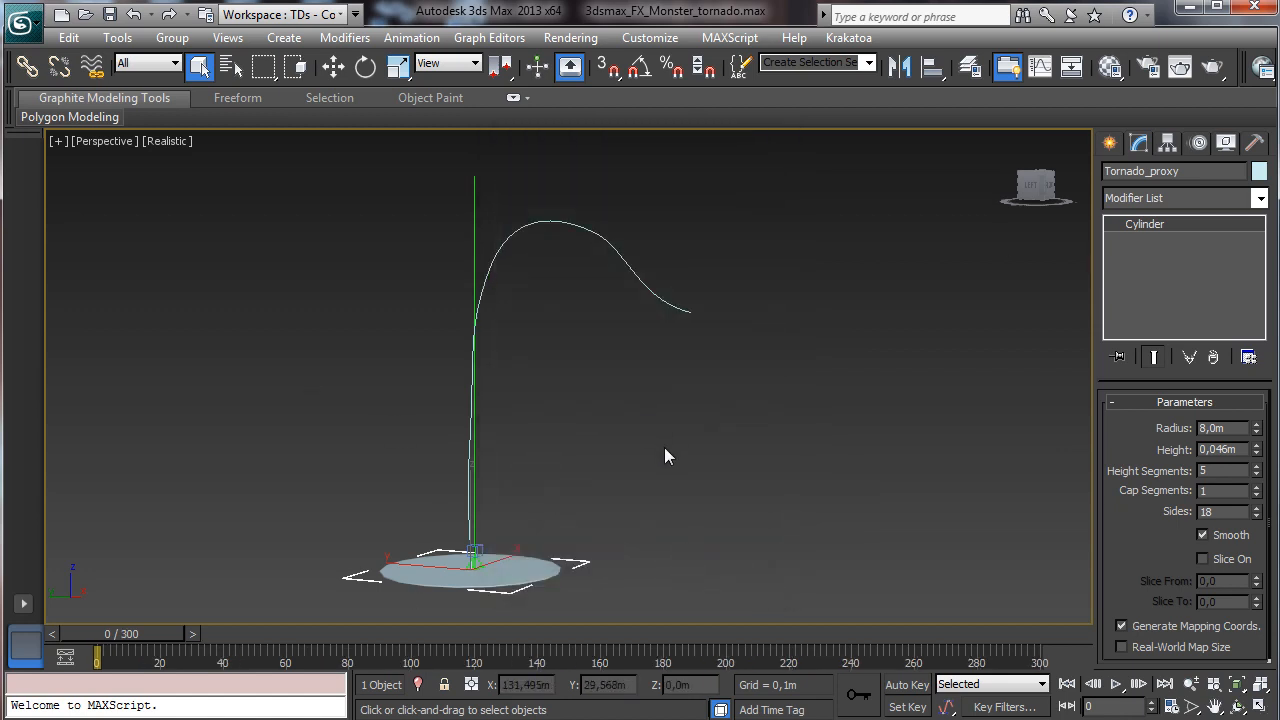
- Set the proxy cylinder's height to 35 m
{"action": "left_click", "coordinate": [1256, 450]}
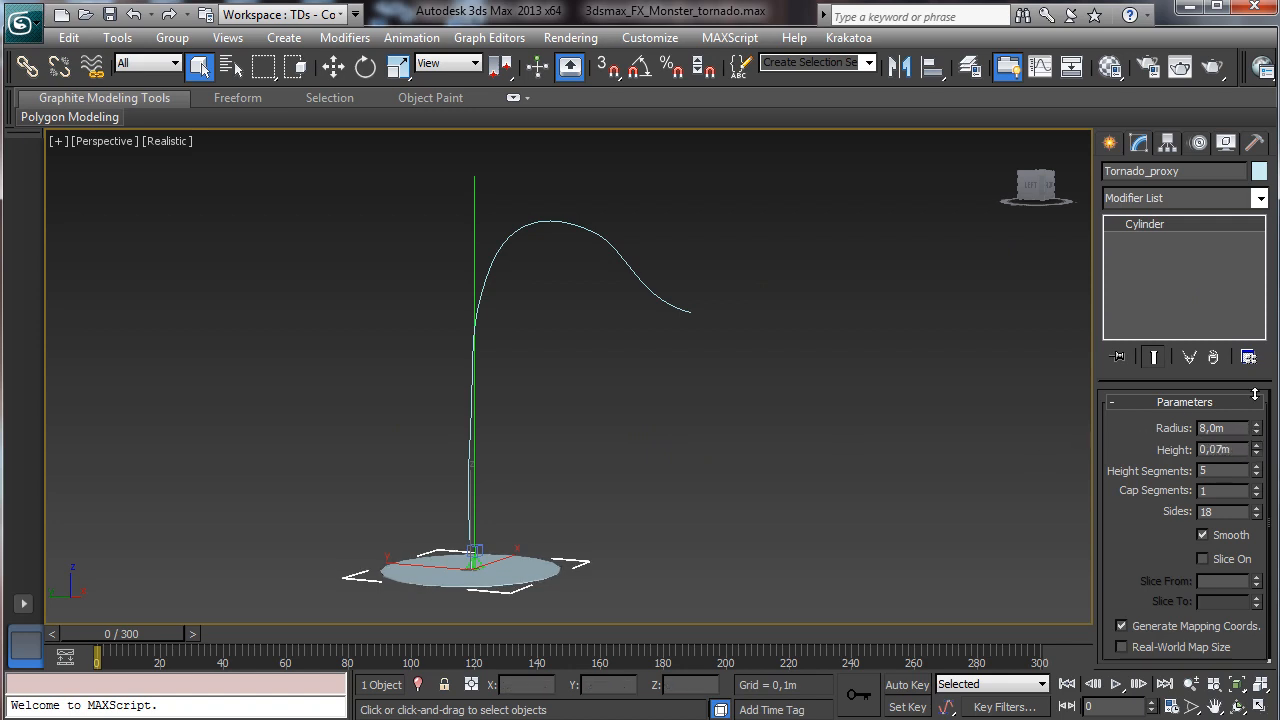
{"action": "double_click", "coordinate": [1244, 450]}
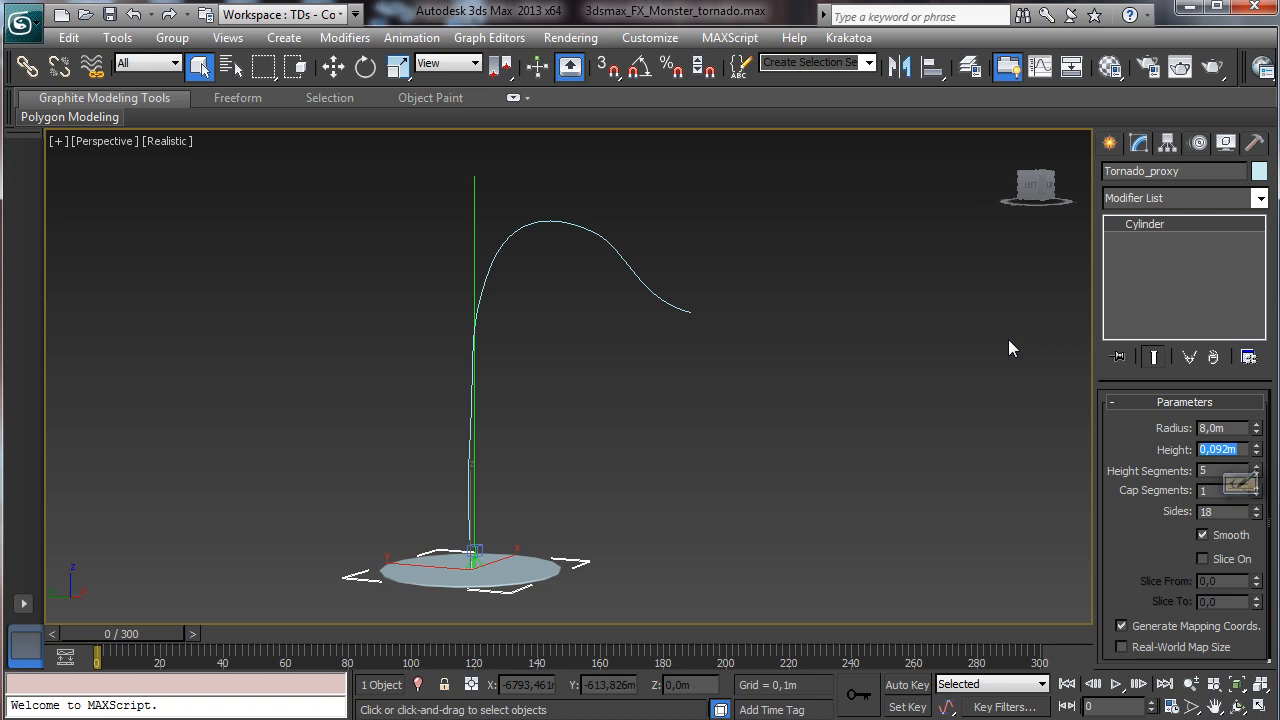
{"action": "type", "text": "35"}
{"action": "key", "text": "Return"}
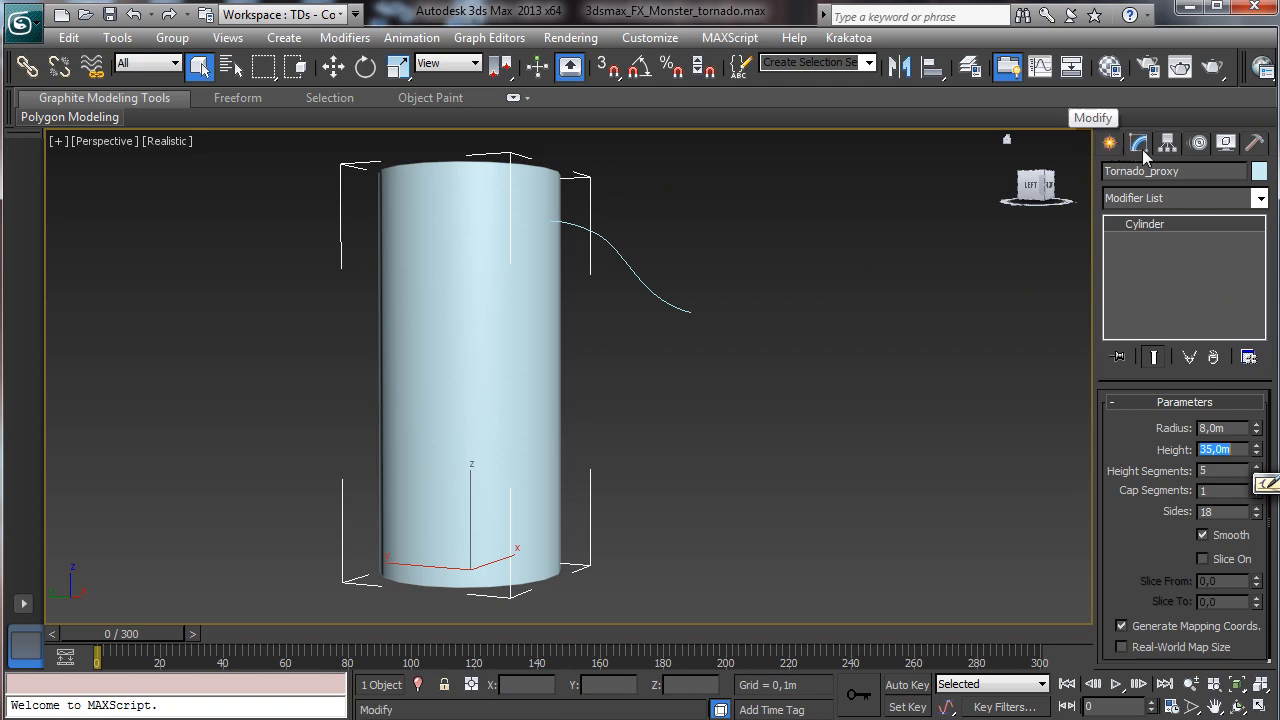
- Add a PathDeform (WSM) modifier to the cylinder, pick the arched line as its path and move the cylinder to the path
{"action": "left_click", "coordinate": [1260, 198]}
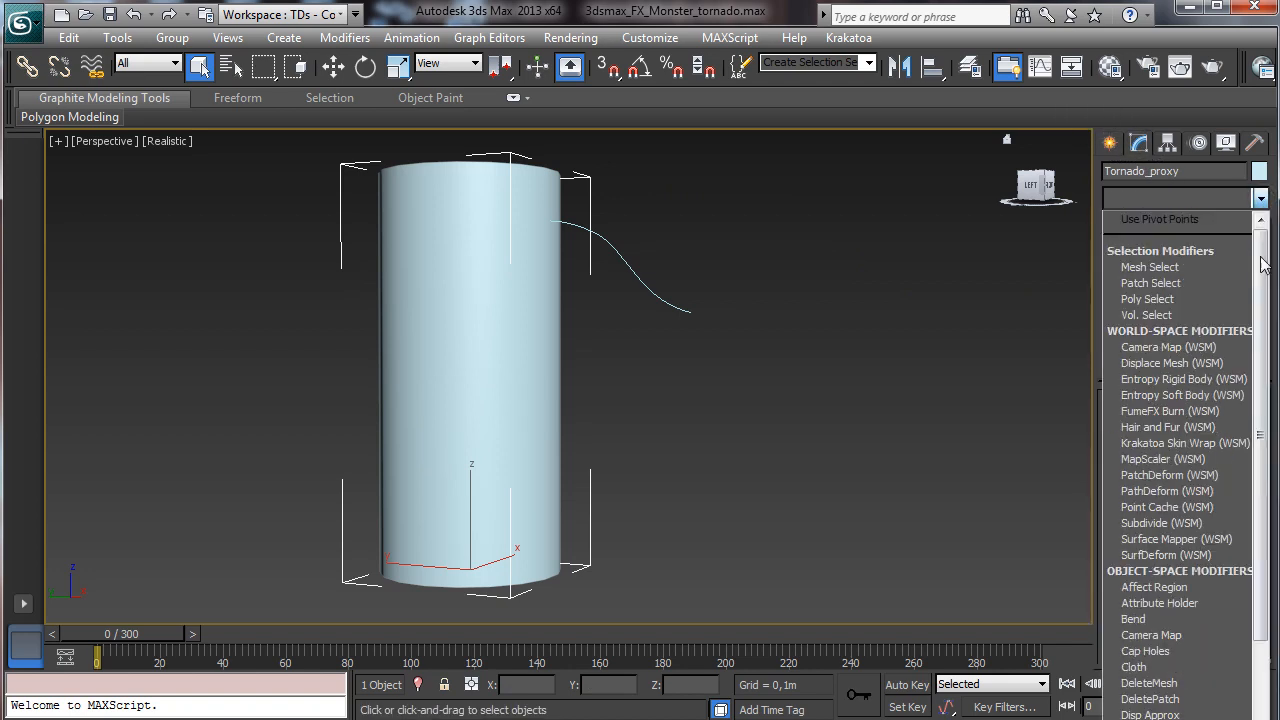
{"action": "scroll", "coordinate": [1230, 290], "scroll_direction": "down", "scroll_amount": 3}
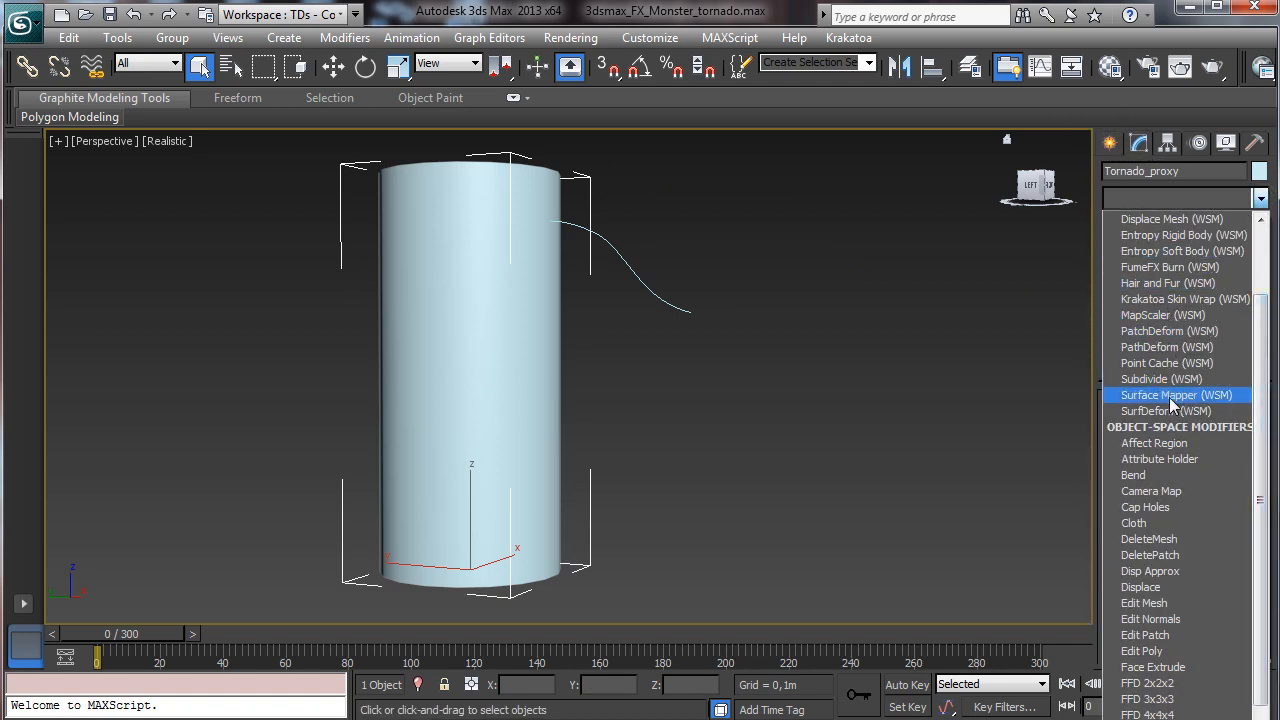
{"action": "left_click", "coordinate": [1168, 347]}
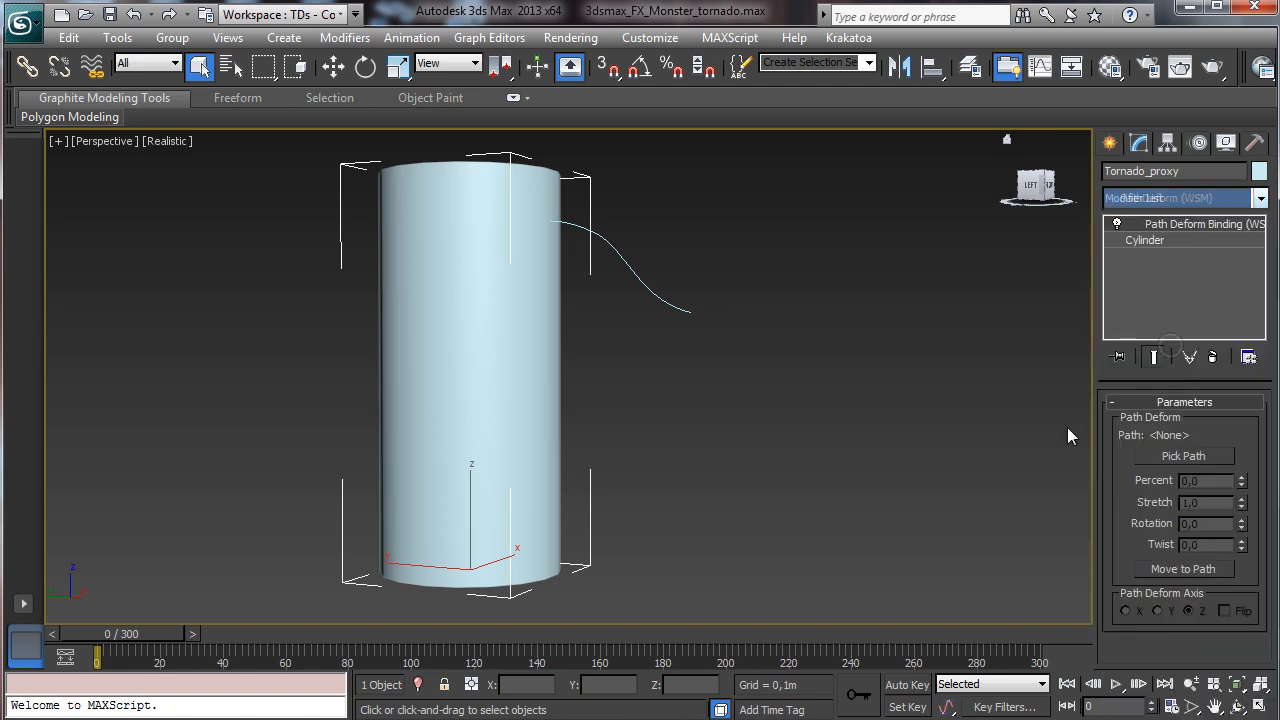
{"action": "left_click", "coordinate": [1213, 457]}
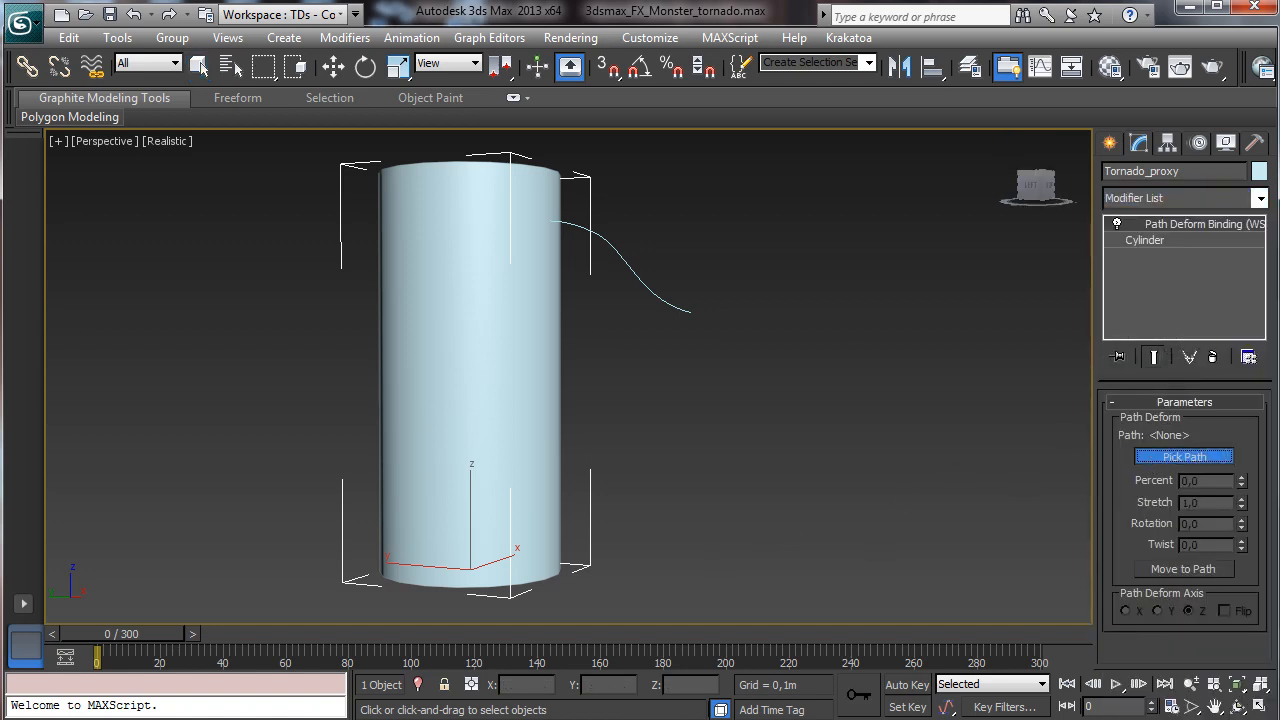
{"action": "left_click", "coordinate": [656, 296]}
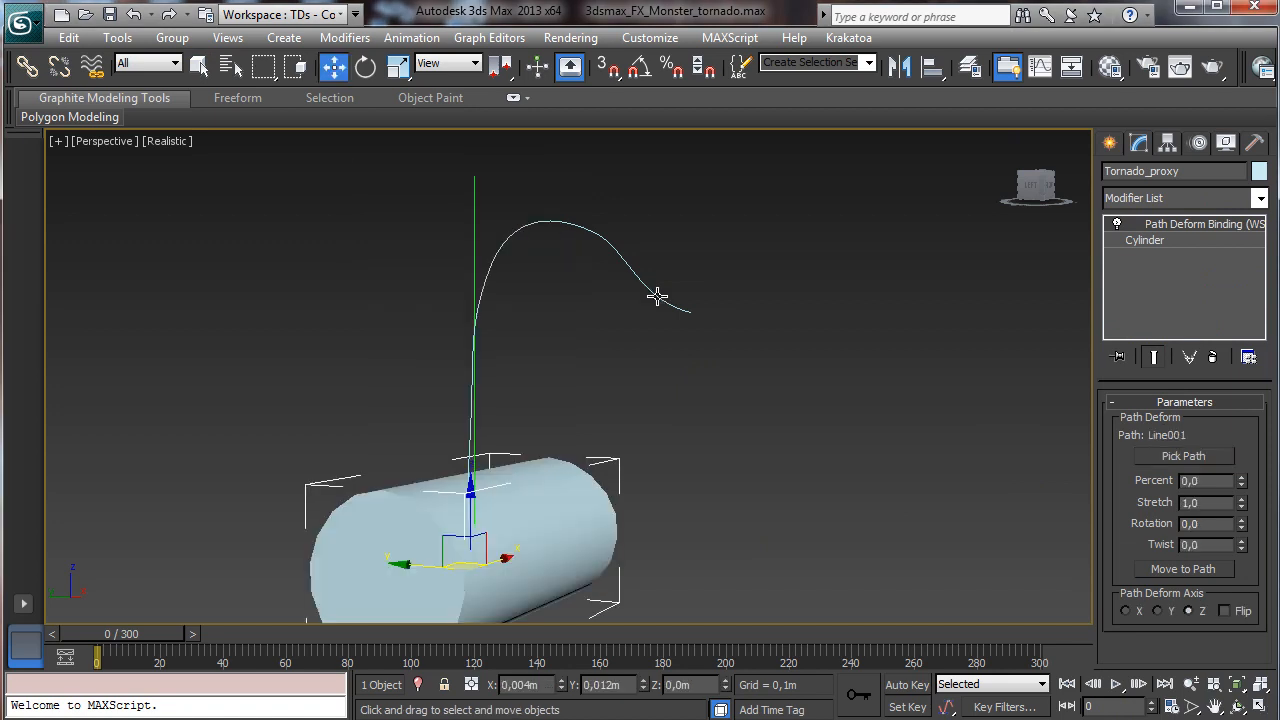
{"action": "left_click", "coordinate": [1208, 569]}
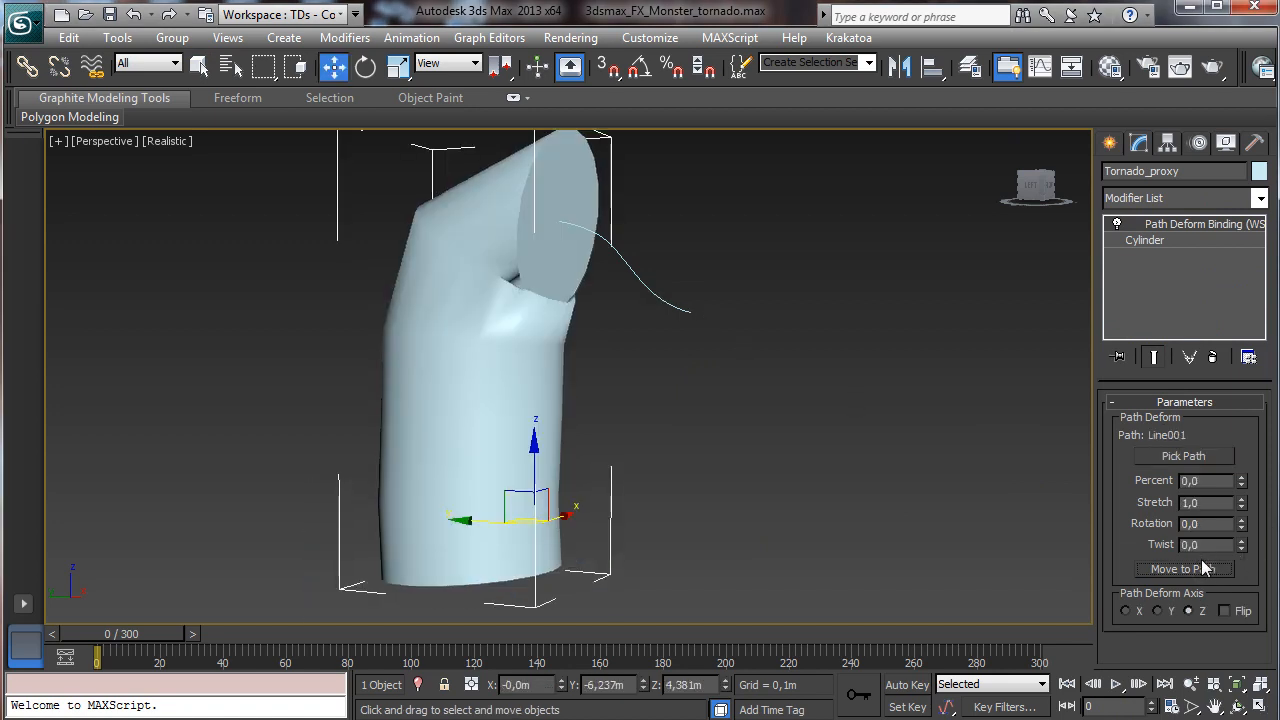
{"action": "left_click_drag", "start_coordinate": [1243, 485], "coordinate": [1203, 472]}
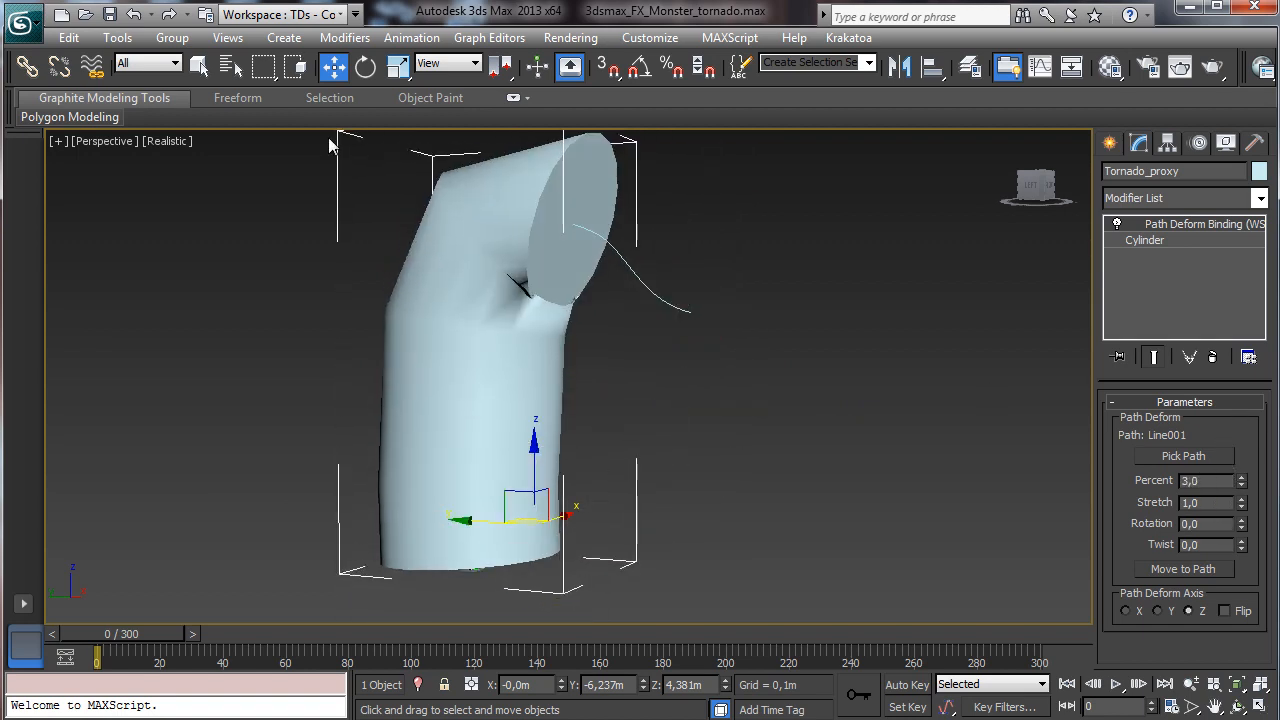
{"action": "left_click", "coordinate": [135, 16]}
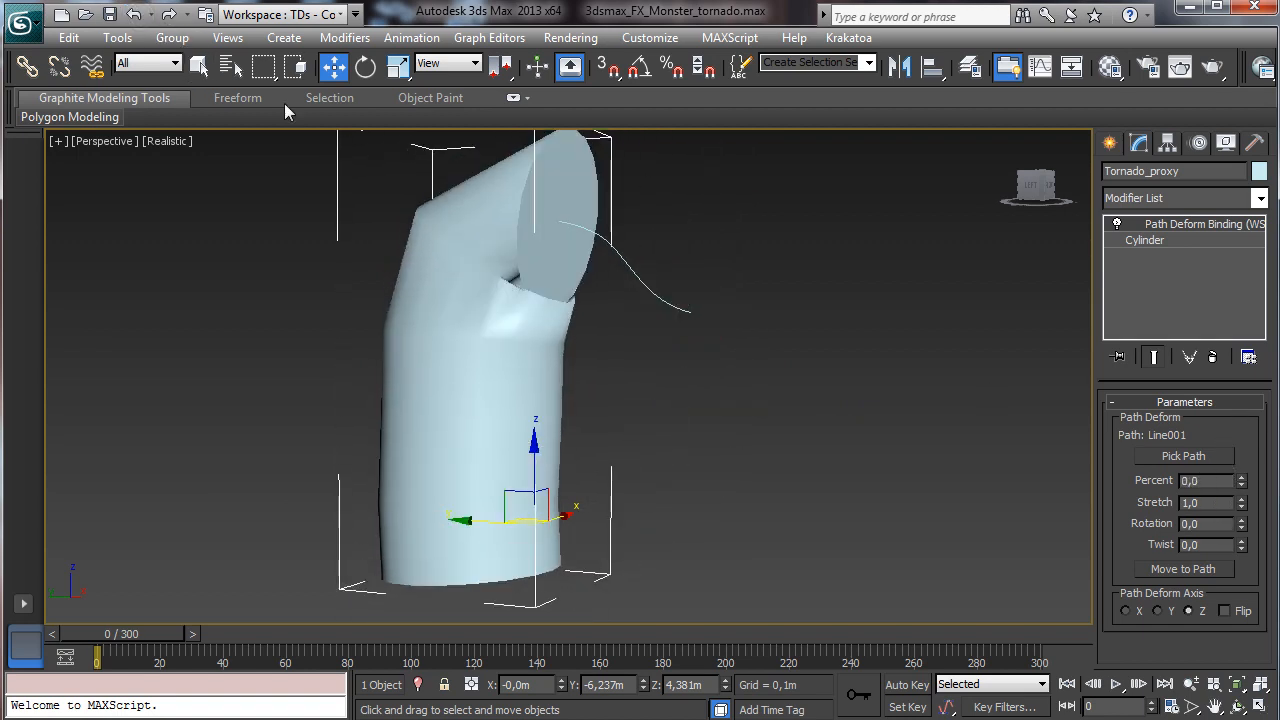
- Increase the base cylinder's height to about 73.458 m and its height segments to 34
{"action": "left_click", "coordinate": [1148, 244]}
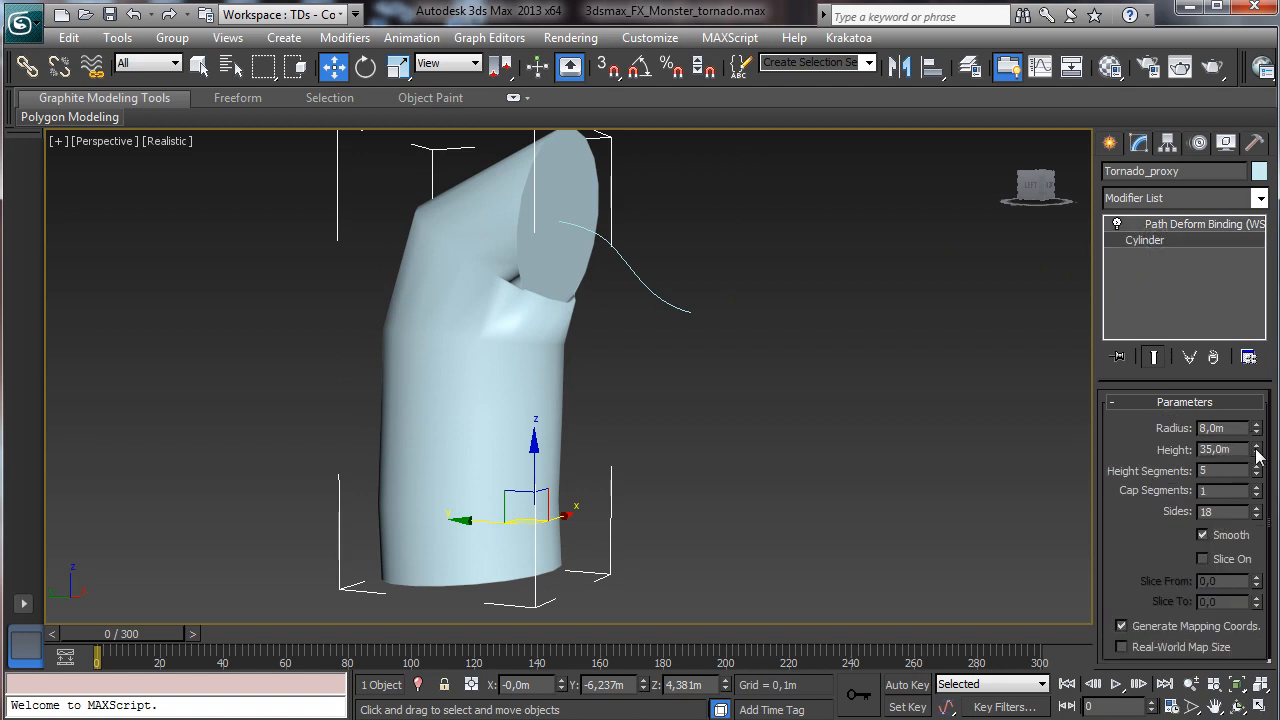
{"action": "left_click_drag", "start_coordinate": [1258, 455], "coordinate": [1201, 449]}
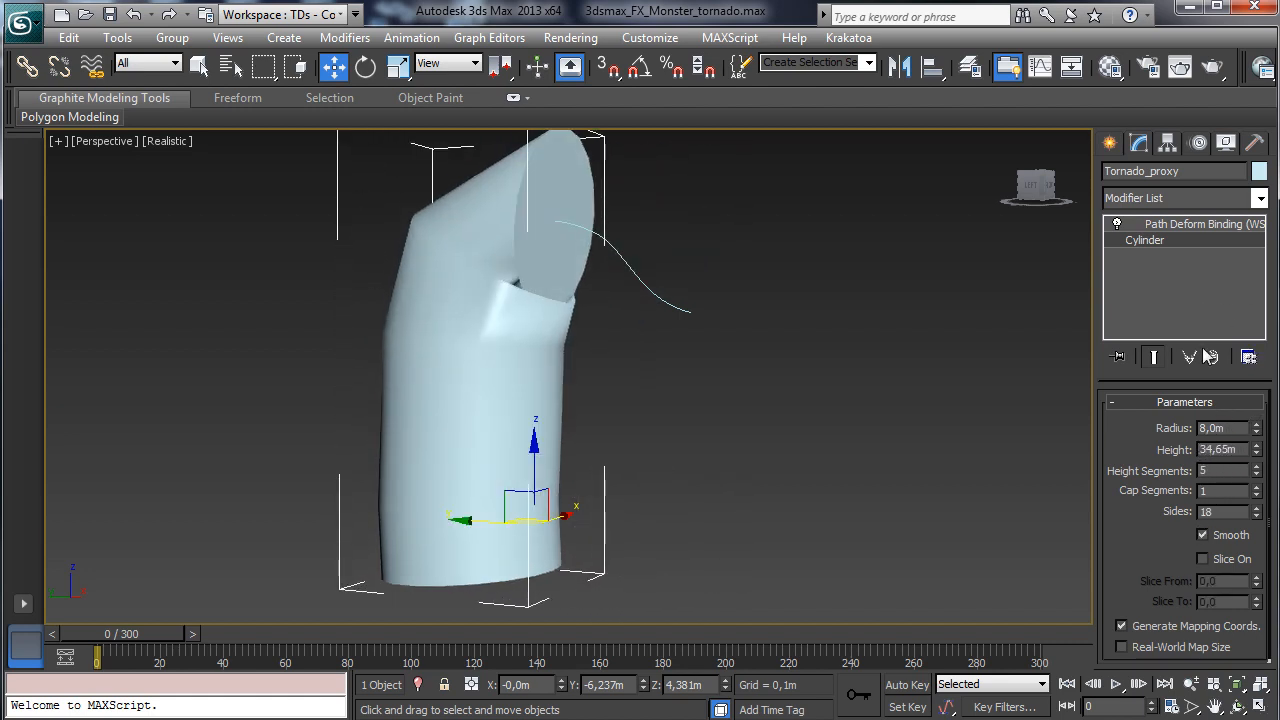
{"action": "left_click_drag", "start_coordinate": [1262, 477], "coordinate": [1279, 370]}
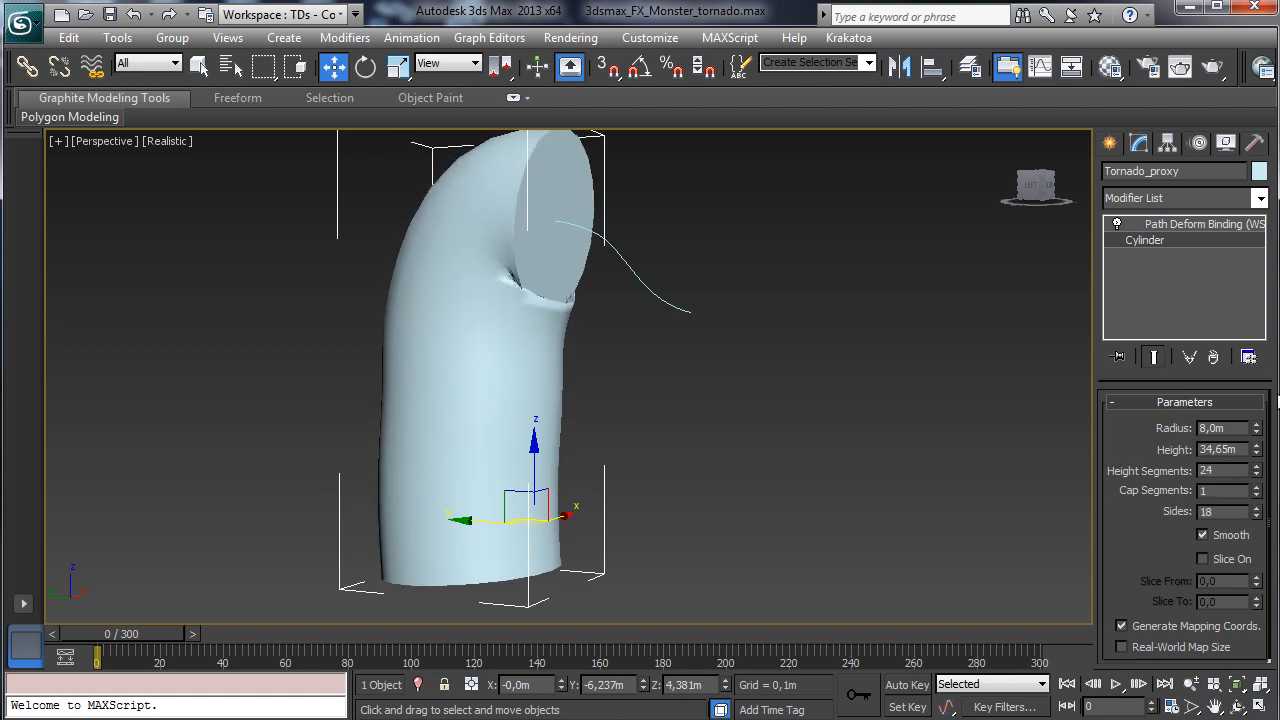
{"action": "left_click_drag", "start_coordinate": [1258, 455], "coordinate": [1268, 352]}
{"action": "left_click_drag", "start_coordinate": [1257, 474], "coordinate": [1276, 372]}
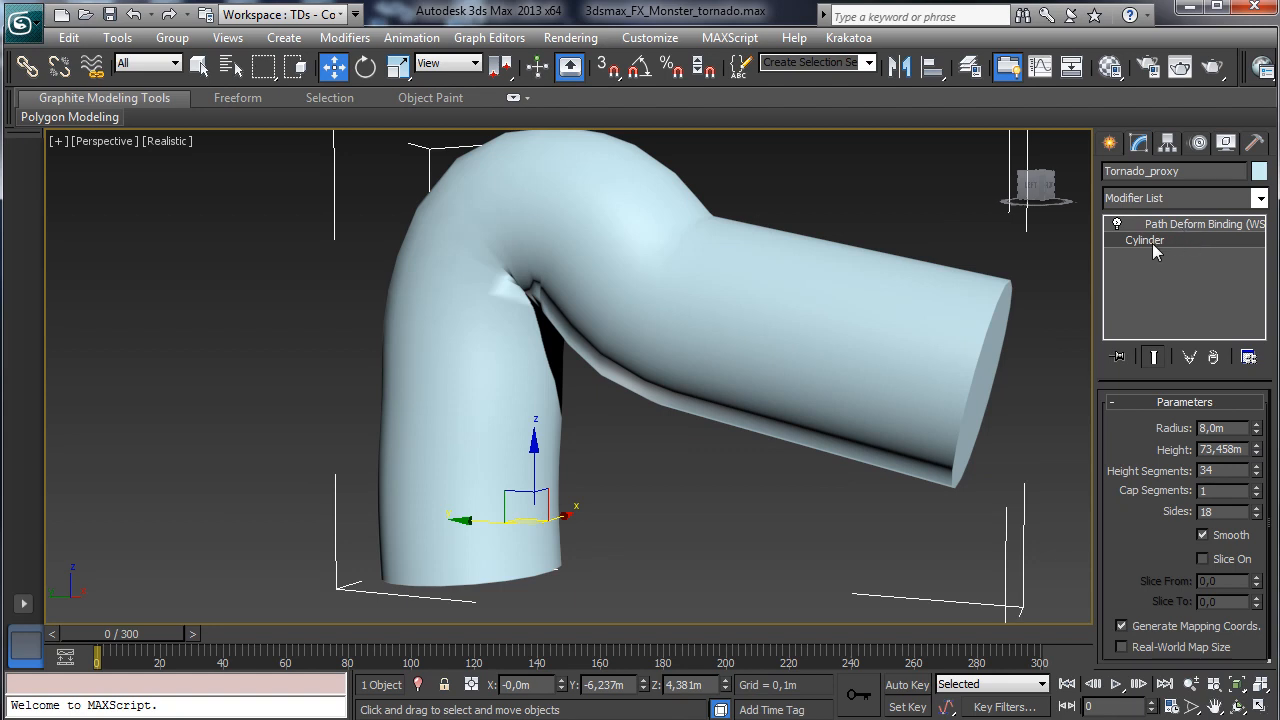
{"action": "left_click", "coordinate": [1262, 197]}
{"action": "left_click", "coordinate": [1257, 455]}
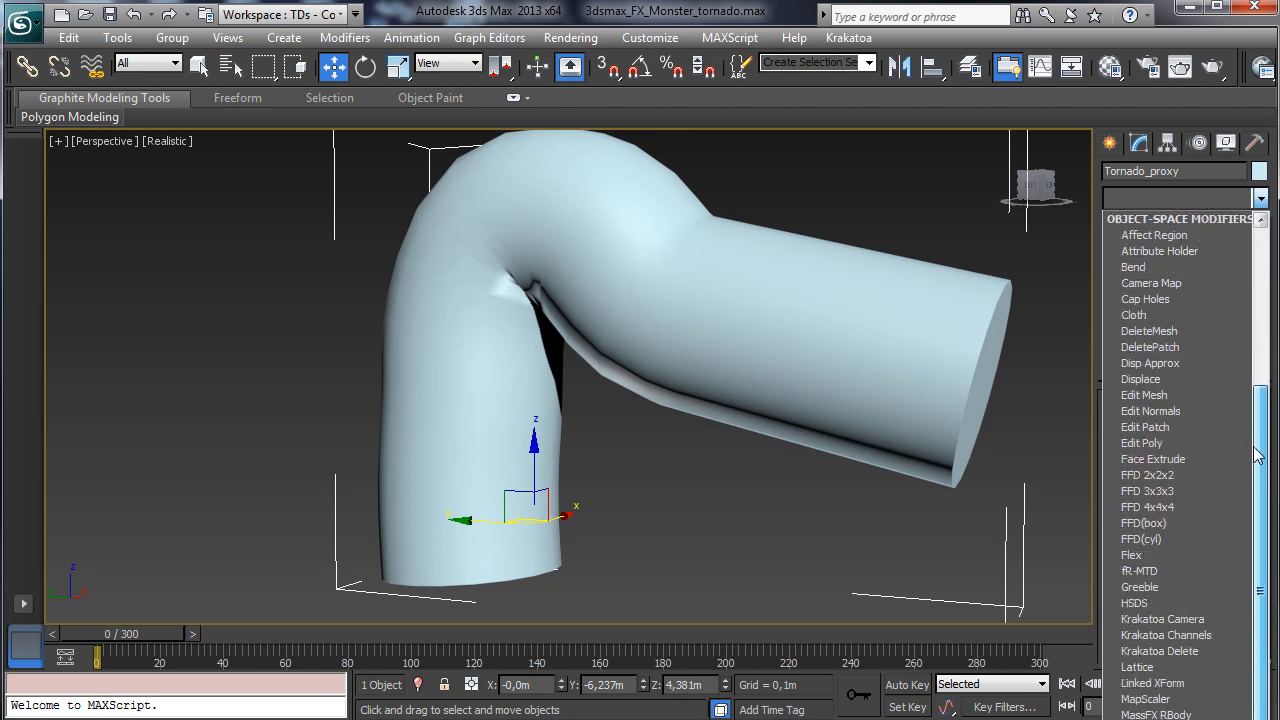
{"action": "left_click_drag", "start_coordinate": [1257, 455], "coordinate": [1257, 451]}
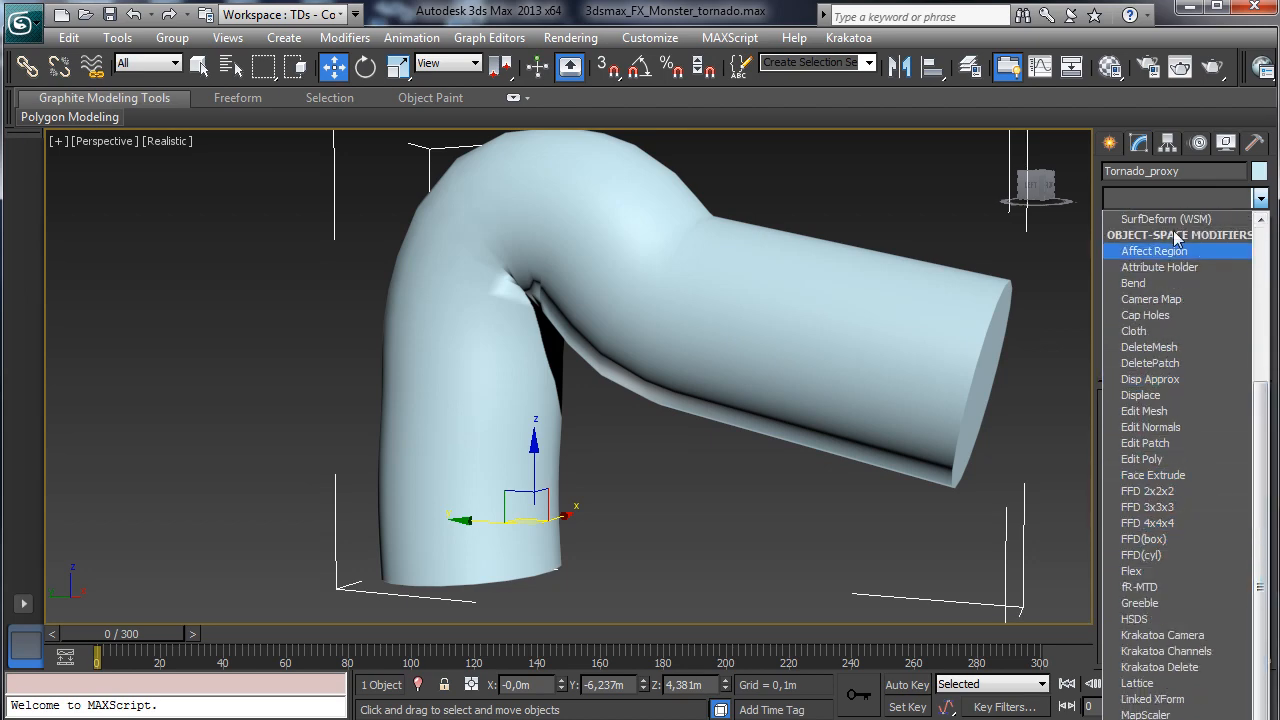
{"action": "left_click", "coordinate": [1261, 199]}
- Turn off the cylinder's Path Deform binding and add an FFD(box) modifier between it and the base cylinder
{"action": "left_click", "coordinate": [1118, 225]}
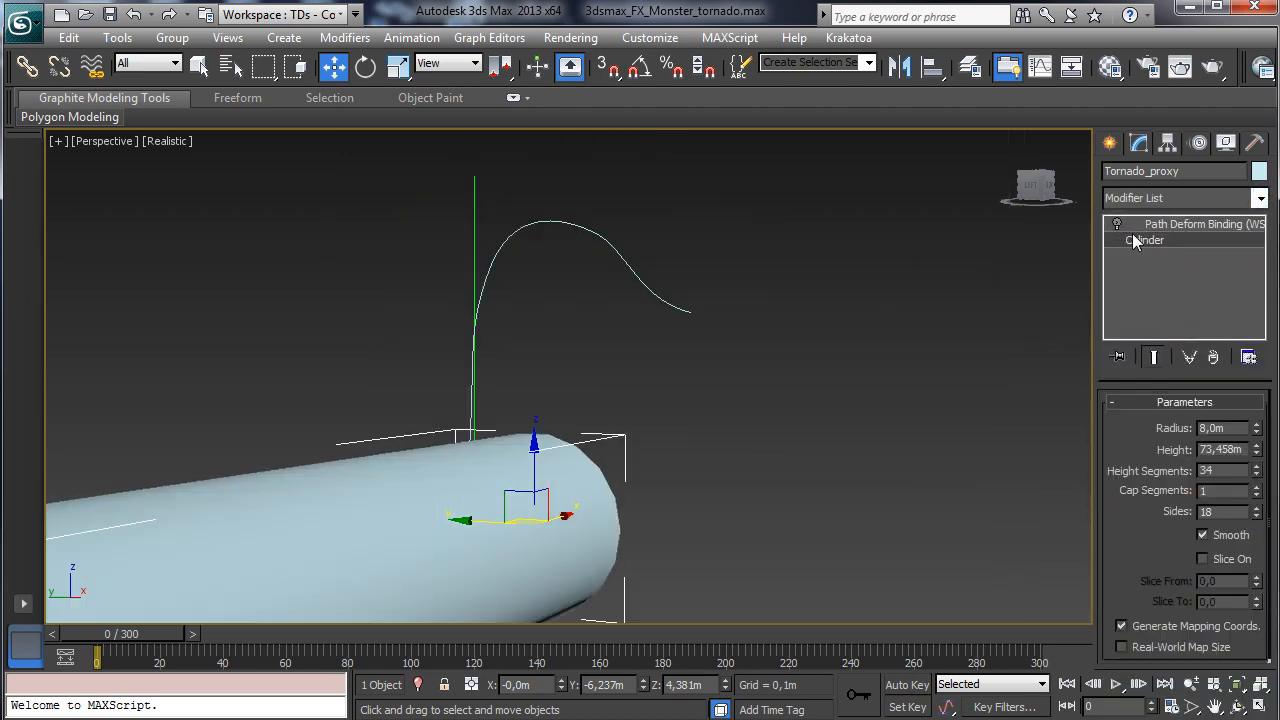
{"action": "left_click", "coordinate": [1190, 684]}
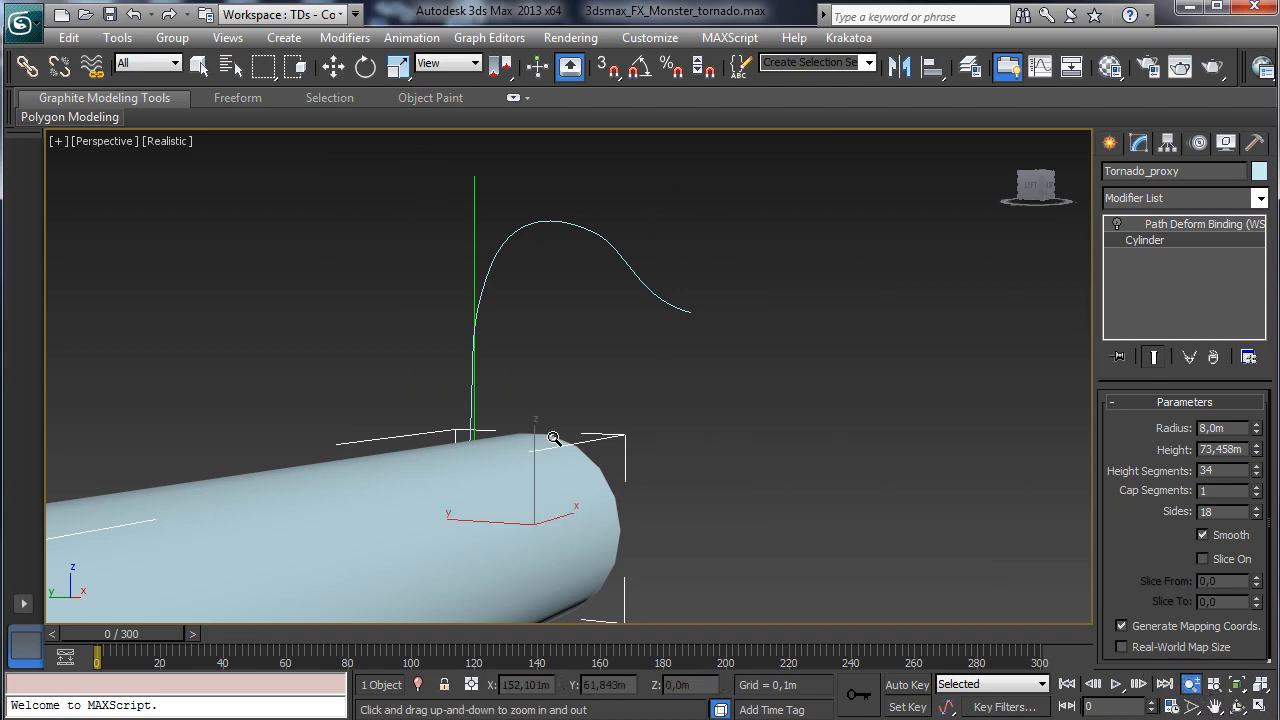
{"action": "left_click_drag", "start_coordinate": [600, 470], "coordinate": [600, 540]}
{"action": "left_click", "coordinate": [1260, 198]}
{"action": "scroll", "coordinate": [1258, 440], "scroll_direction": "up", "scroll_amount": 8}
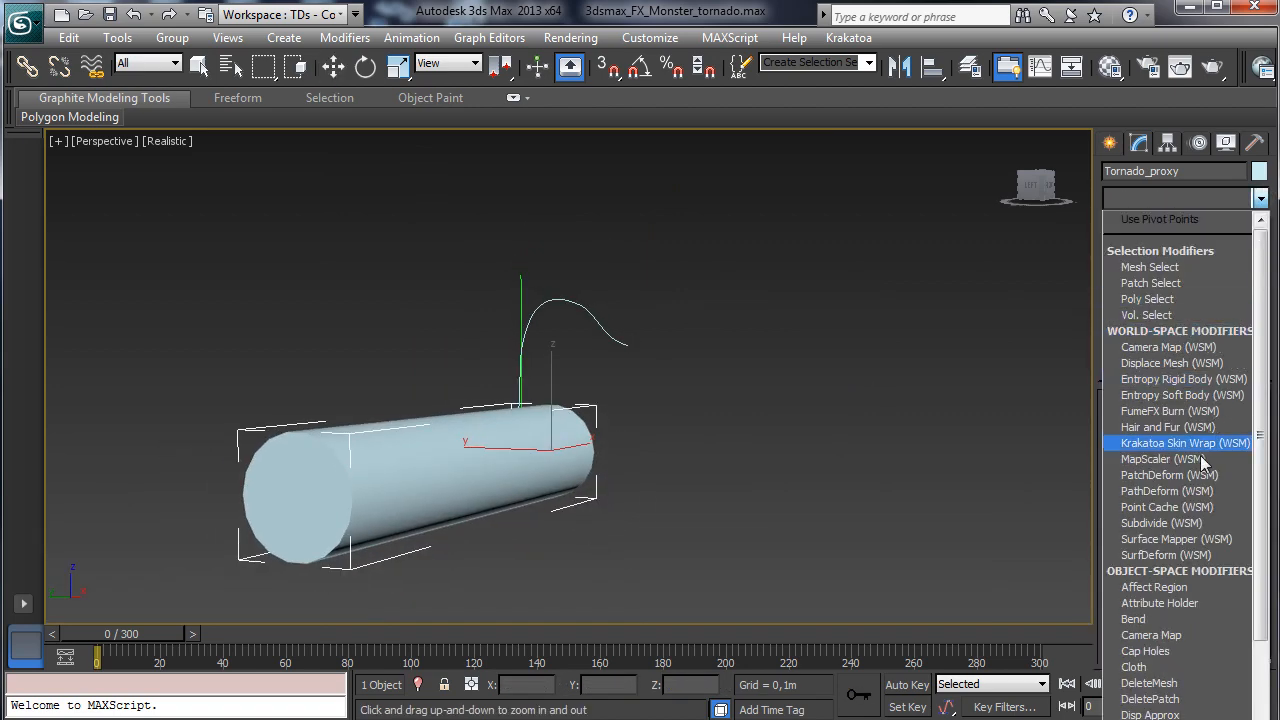
{"action": "scroll", "coordinate": [1258, 518], "scroll_direction": "down", "scroll_amount": 10}
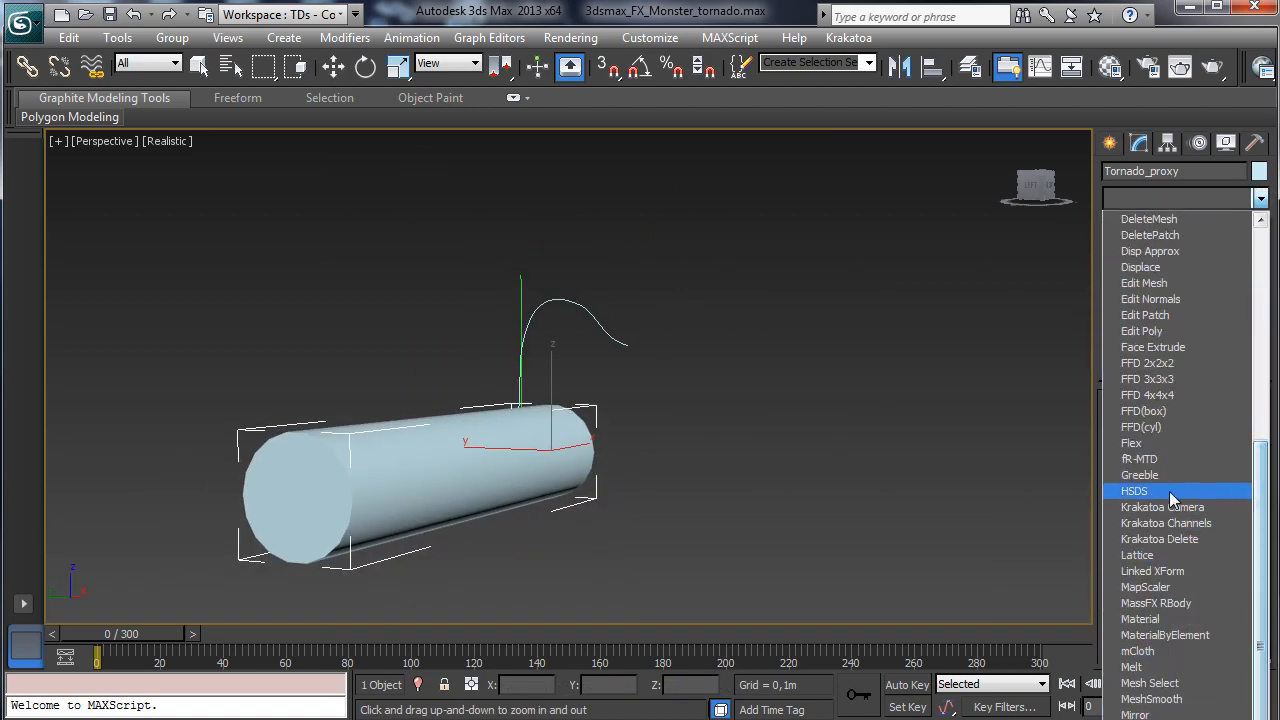
{"action": "left_click", "coordinate": [1145, 411]}
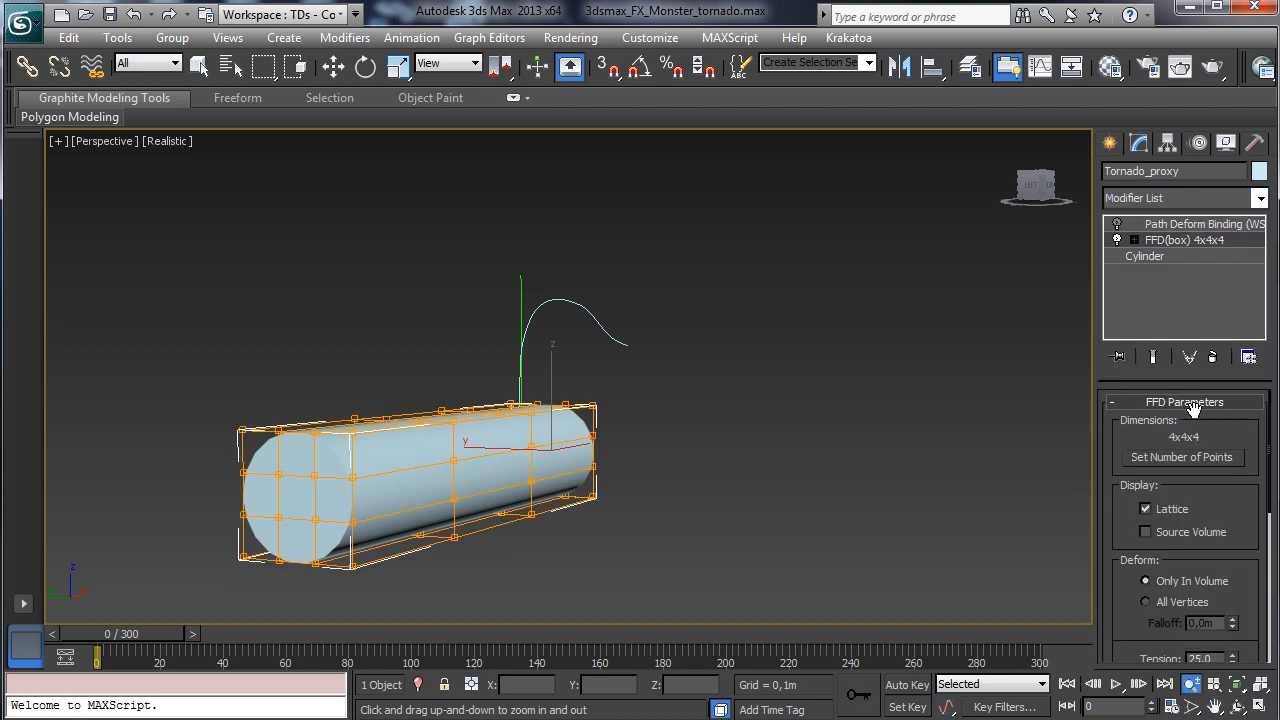
- Set the FFD box lattice to 2 length, 2 width and 5 height points
{"action": "left_click", "coordinate": [1157, 462]}
{"action": "left_click_drag", "start_coordinate": [708, 304], "coordinate": [857, 234]}
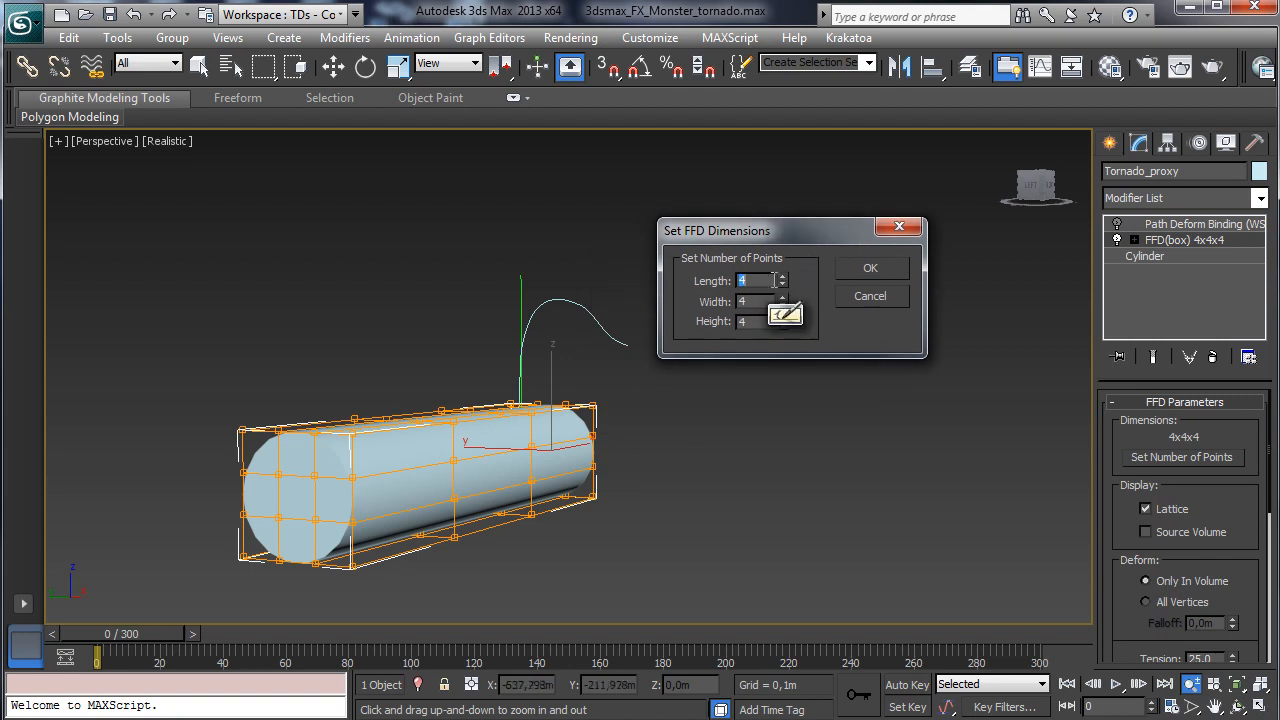
{"action": "left_click", "coordinate": [783, 285]}
{"action": "left_click", "coordinate": [783, 285]}
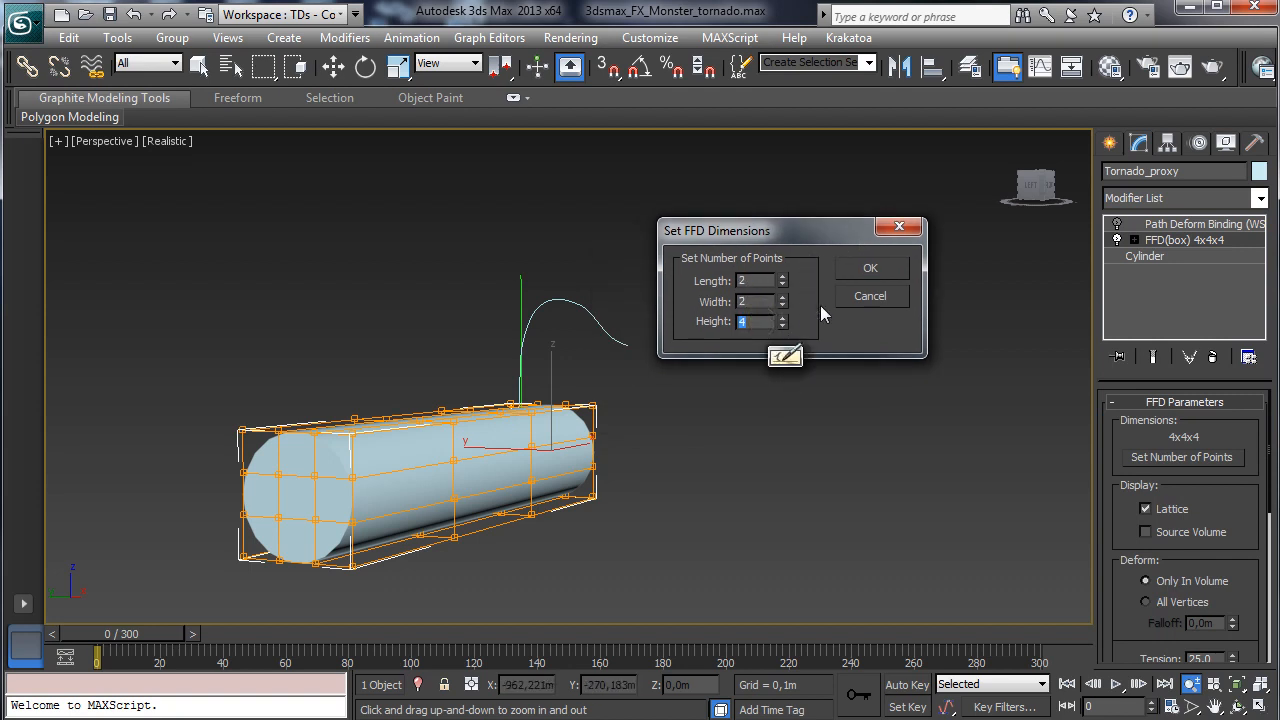
{"action": "type", "text": "5"}
{"action": "left_click", "coordinate": [870, 268]}
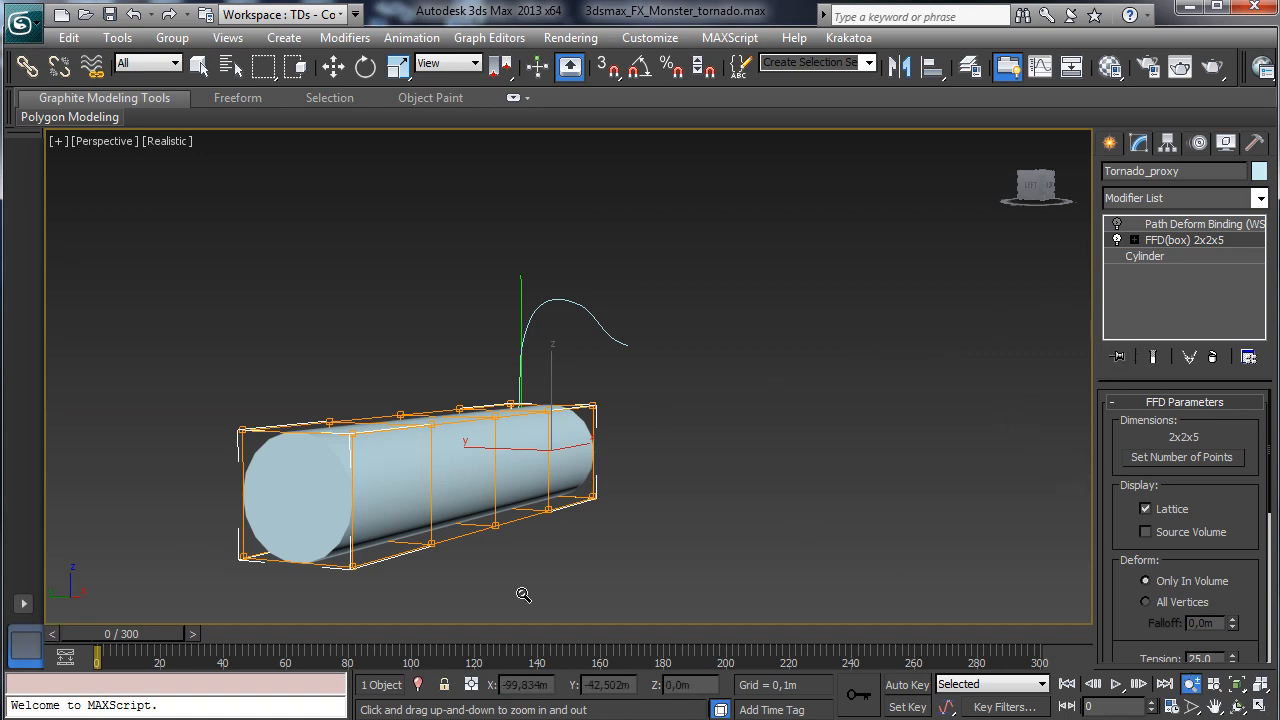
- Turn the proxy cylinder's Path Deform binding back on and show the result in four viewports
{"action": "left_click_drag", "start_coordinate": [546, 456], "coordinate": [994, 309]}
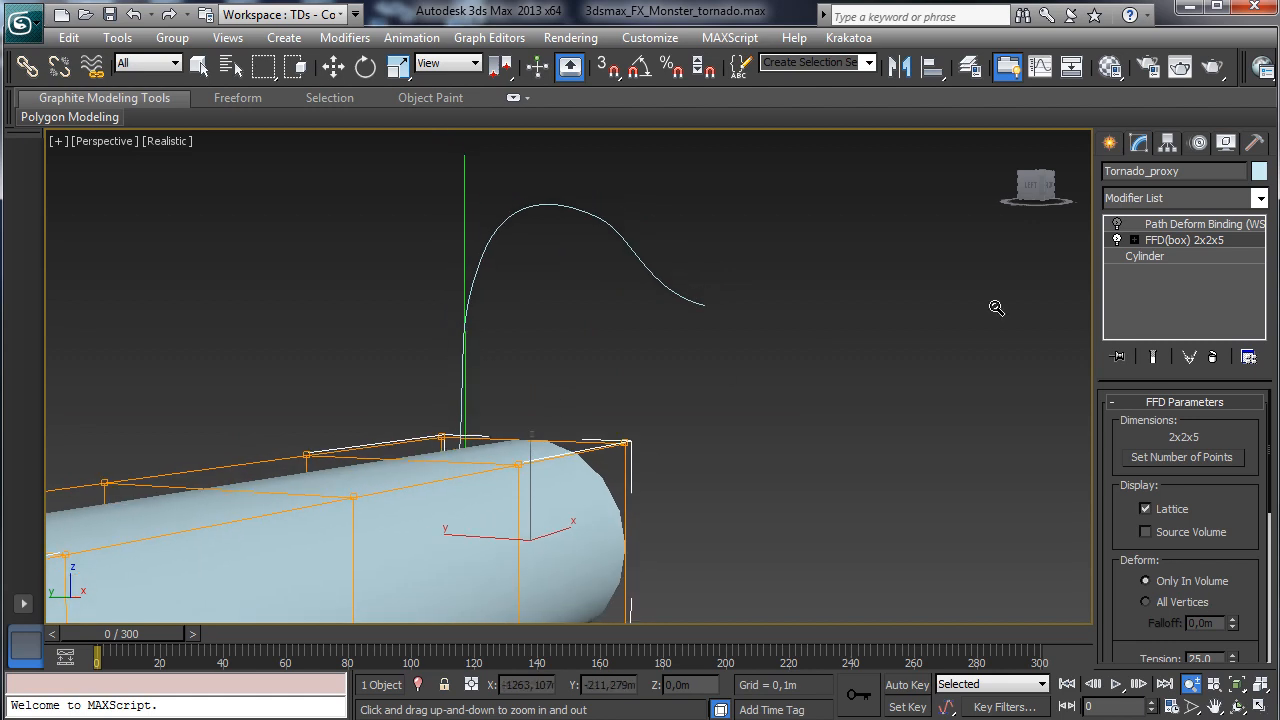
{"action": "left_click", "coordinate": [1117, 224]}
{"action": "left_click", "coordinate": [1194, 226]}
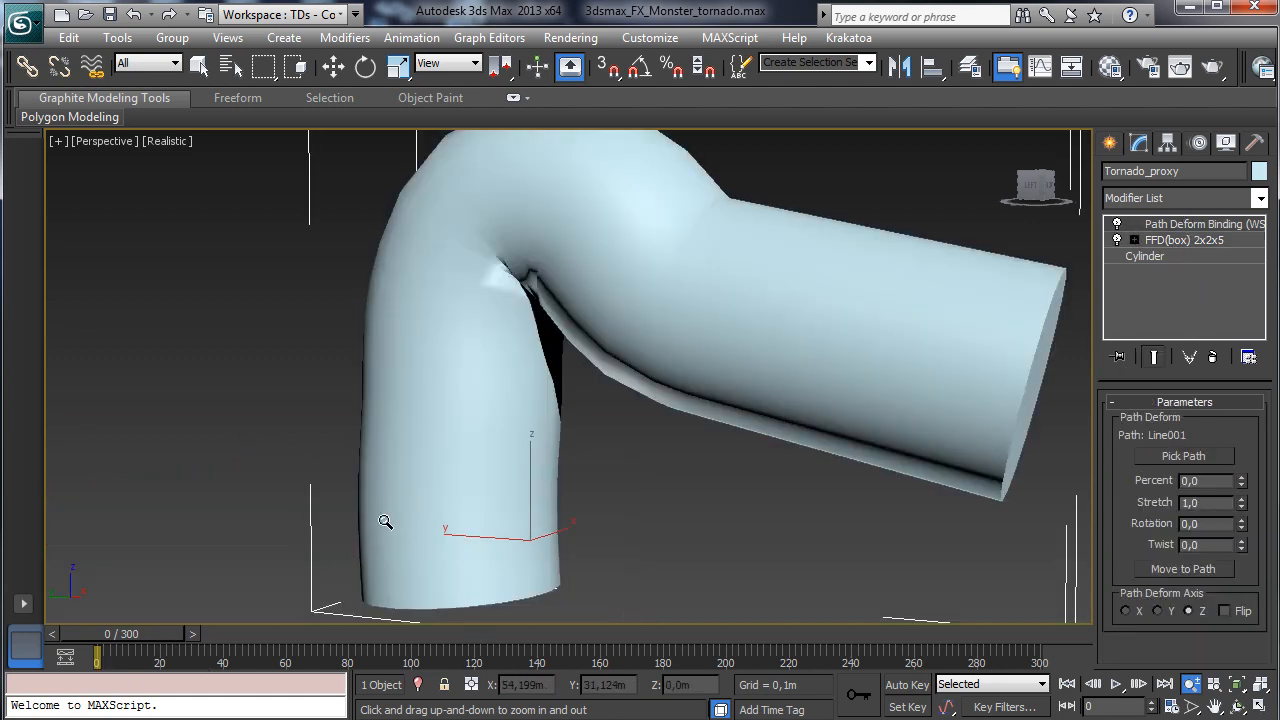
{"action": "left_click", "coordinate": [1259, 706]}
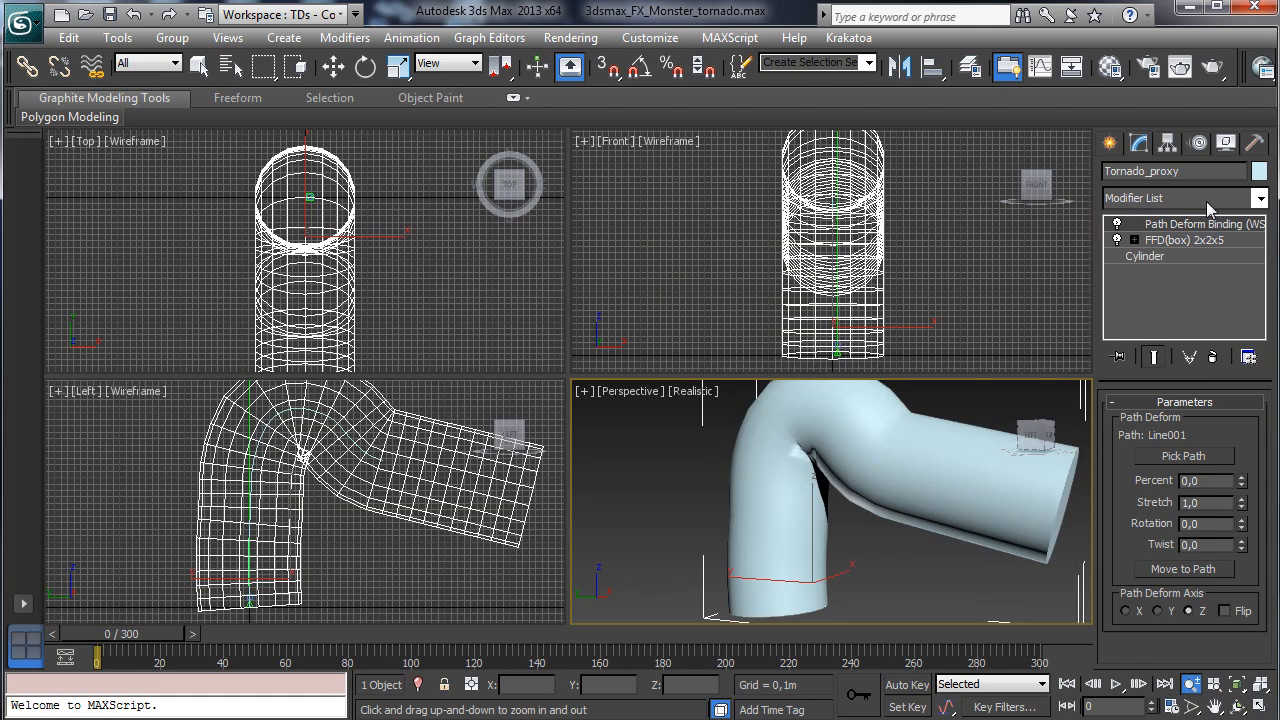
- Scale down the FFD control points of every lattice row except the base row in the Top viewport
{"action": "left_click", "coordinate": [1184, 240]}
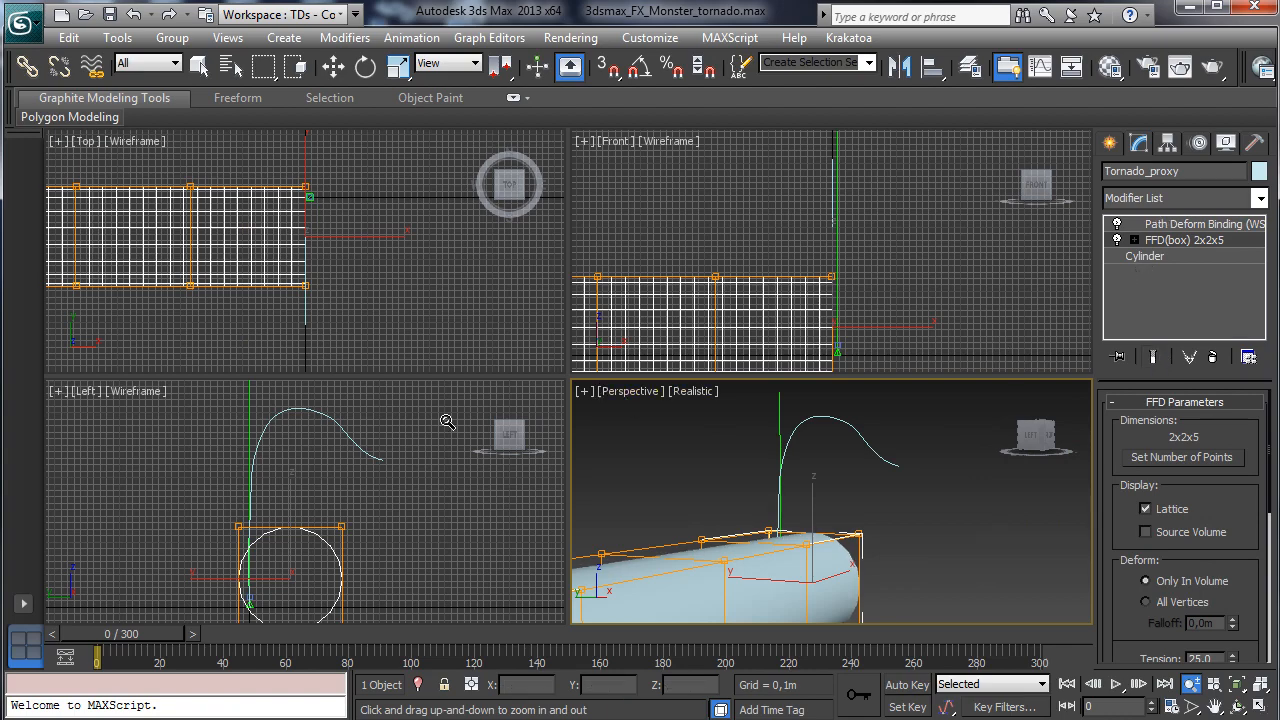
{"action": "left_click_drag", "start_coordinate": [288, 260], "coordinate": [277, 330]}
{"action": "left_click", "coordinate": [333, 66]}
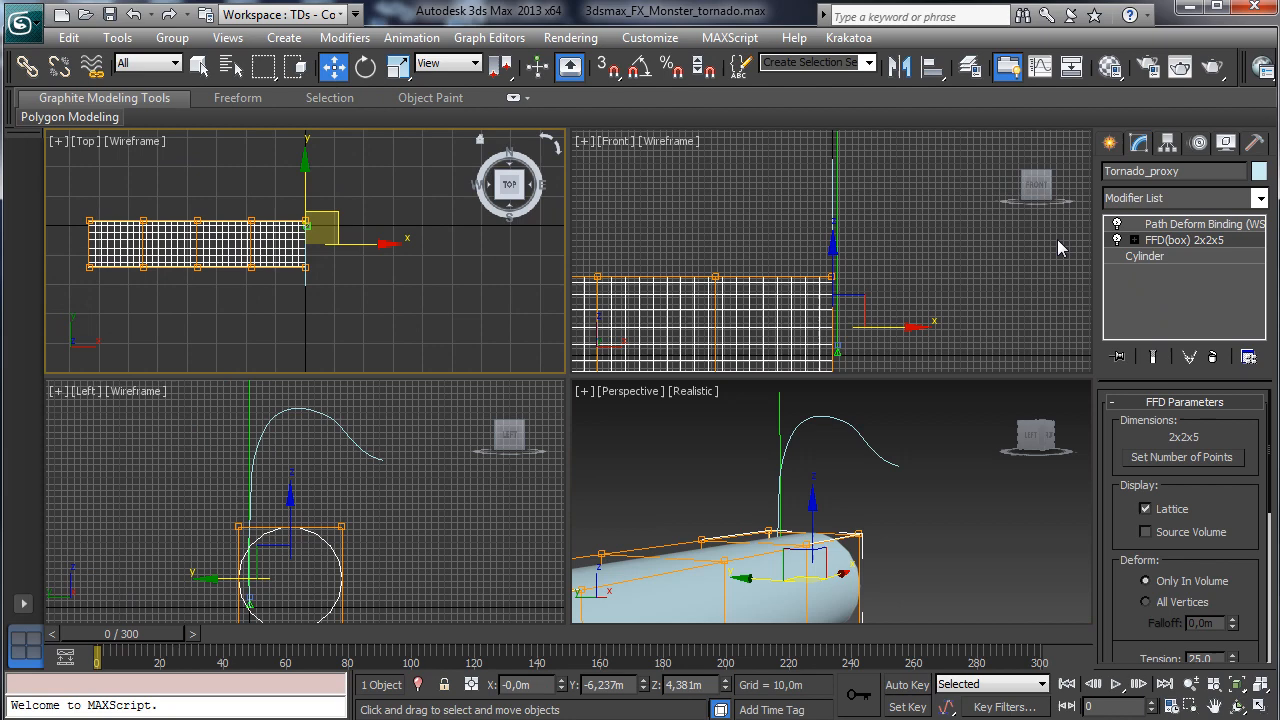
{"action": "left_click", "coordinate": [1133, 241]}
{"action": "left_click", "coordinate": [1188, 256]}
{"action": "left_click_drag", "start_coordinate": [68, 198], "coordinate": [265, 318]}
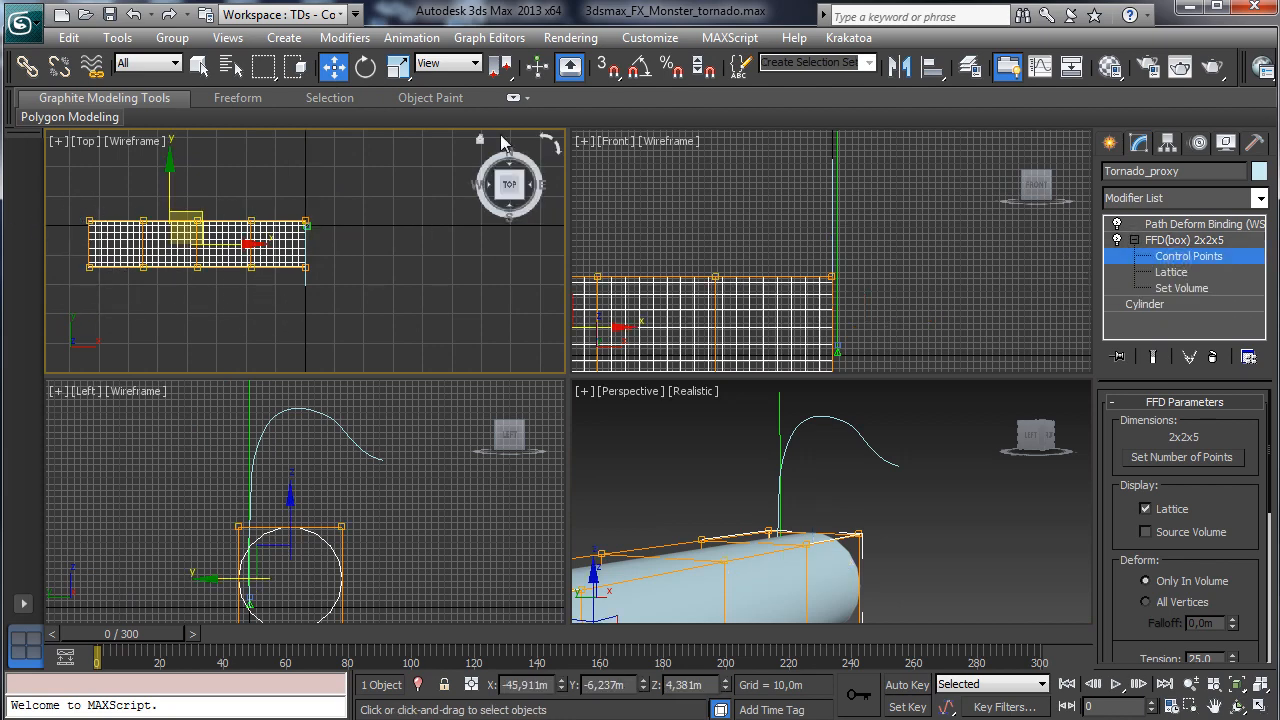
{"action": "left_click", "coordinate": [398, 67]}
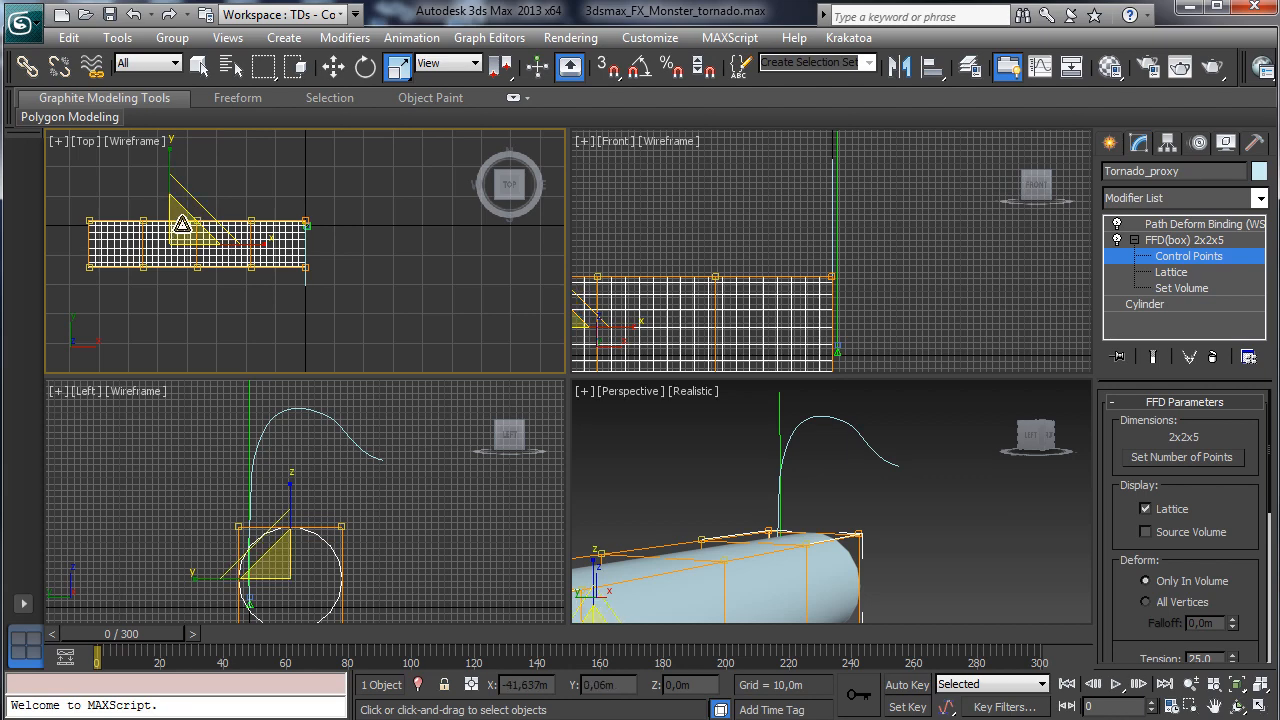
{"action": "left_click_drag", "start_coordinate": [182, 224], "coordinate": [195, 276]}
- Move the control-point row next to the base closer to it and scale up the base row into a wide flare
{"action": "left_click", "coordinate": [214, 220]}
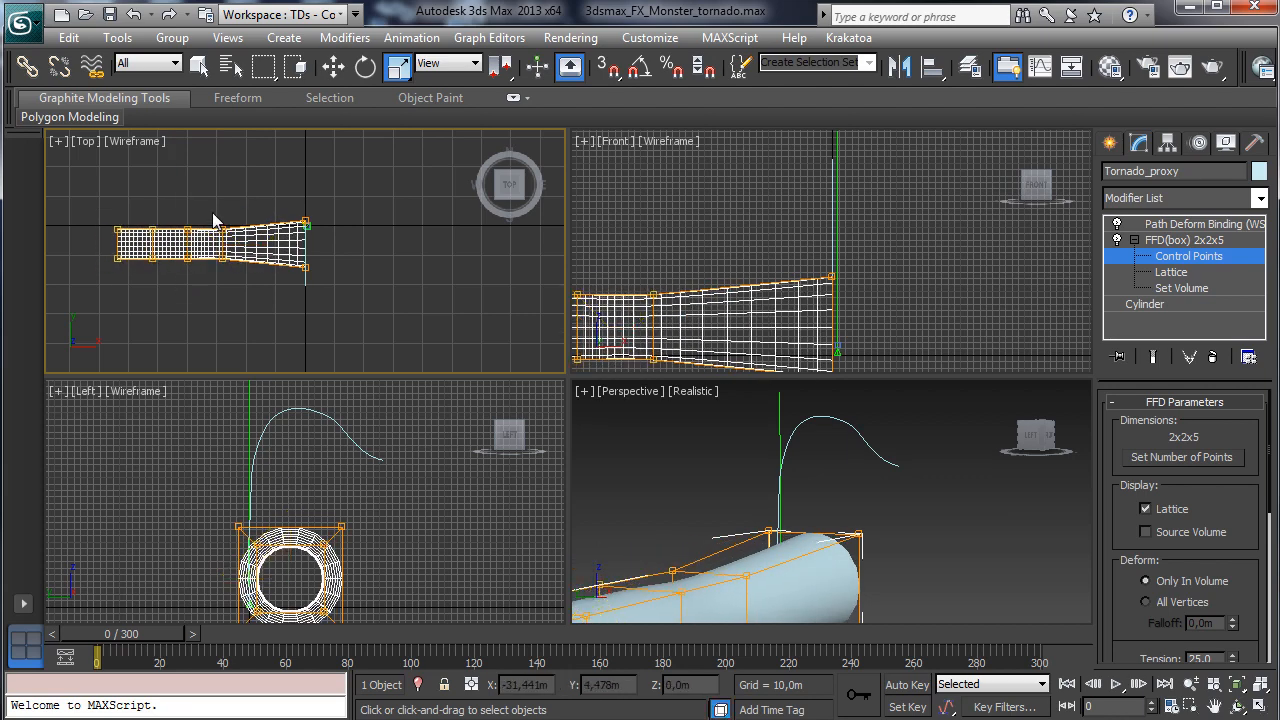
{"action": "left_click_drag", "start_coordinate": [214, 220], "coordinate": [330, 240]}
{"action": "left_click", "coordinate": [333, 67]}
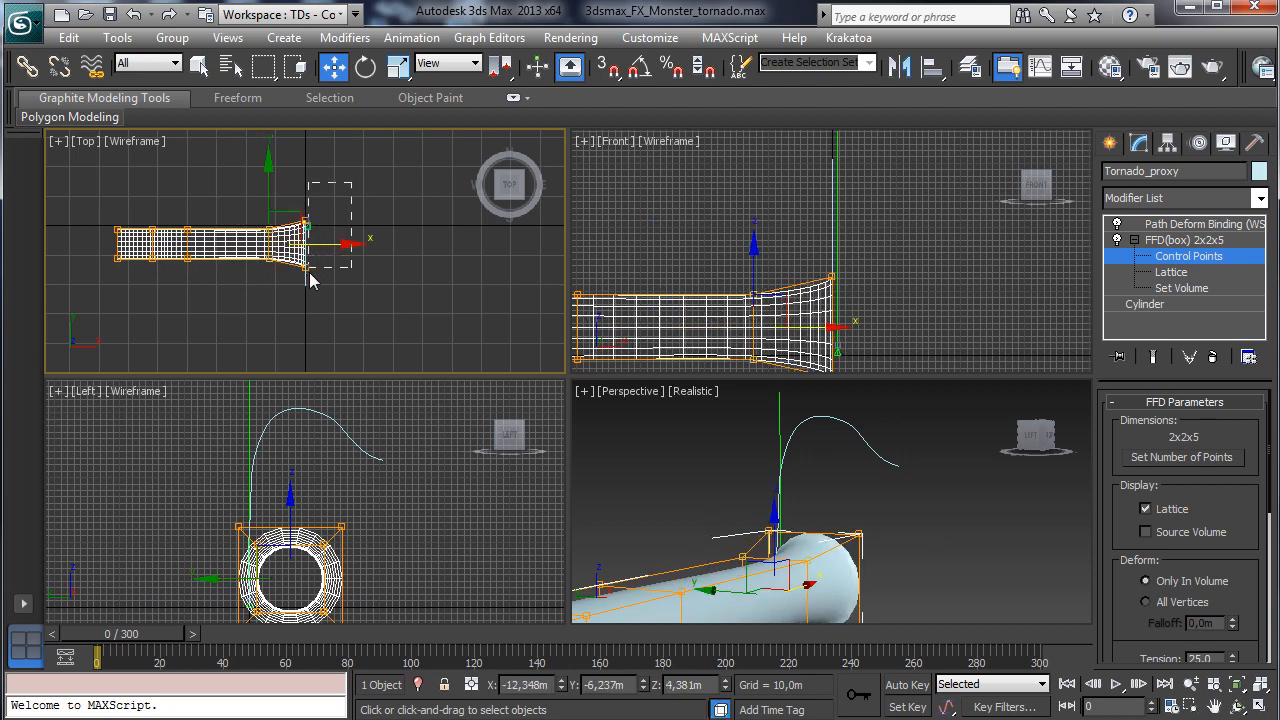
{"action": "left_click", "coordinate": [397, 67]}
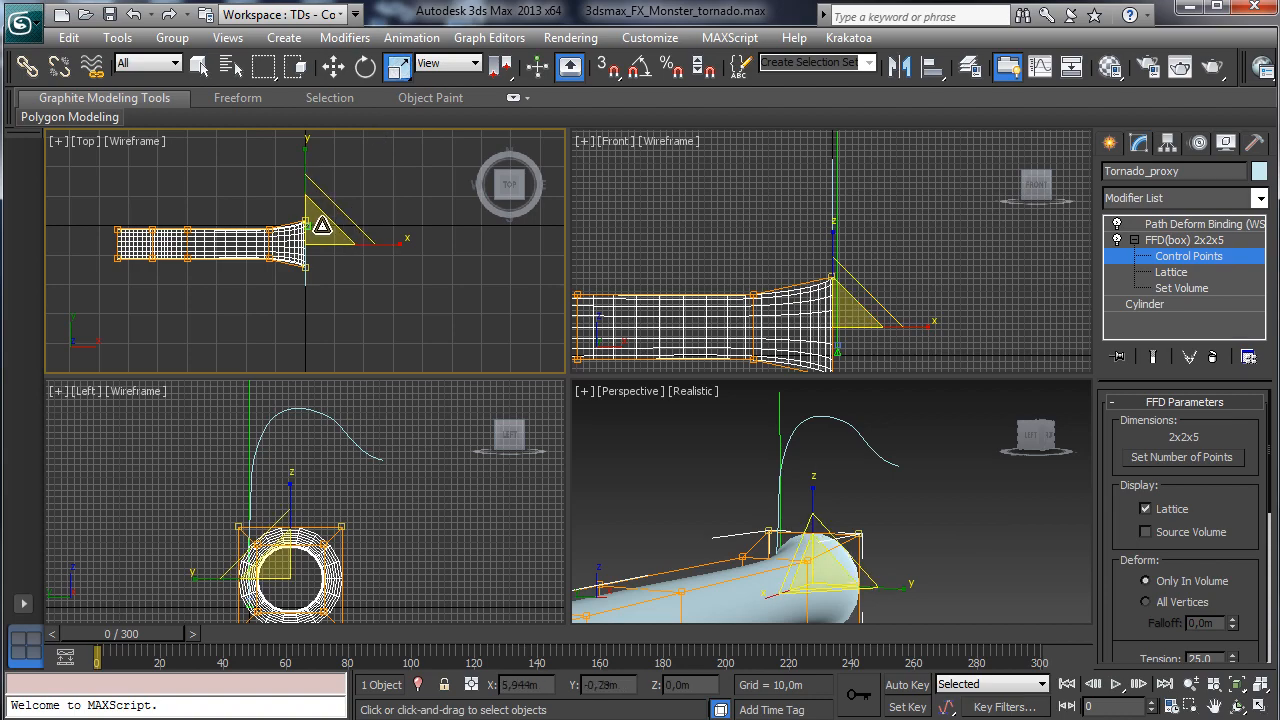
{"action": "left_click_drag", "start_coordinate": [322, 225], "coordinate": [349, 164]}
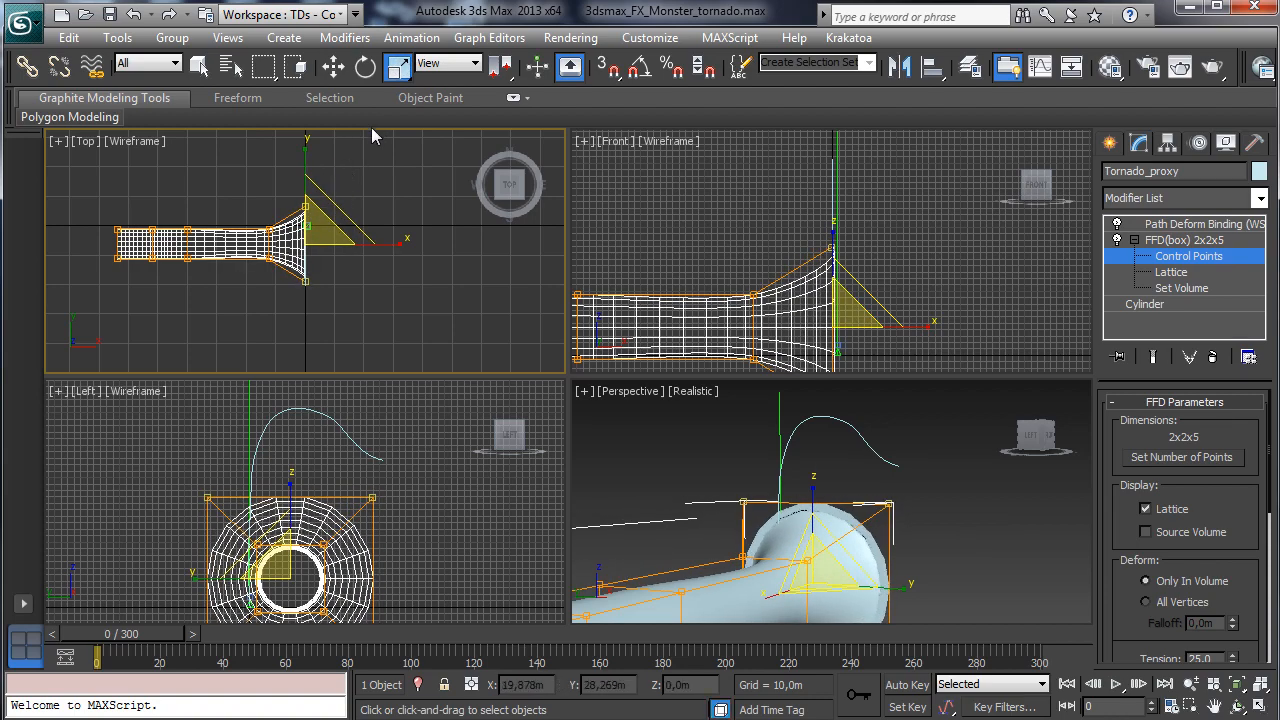
- Shift the control-point row next to the base slightly away from it, to about X -14.695 m
{"action": "left_click", "coordinate": [333, 67]}
{"action": "left_click_drag", "start_coordinate": [277, 279], "coordinate": [277, 279]}
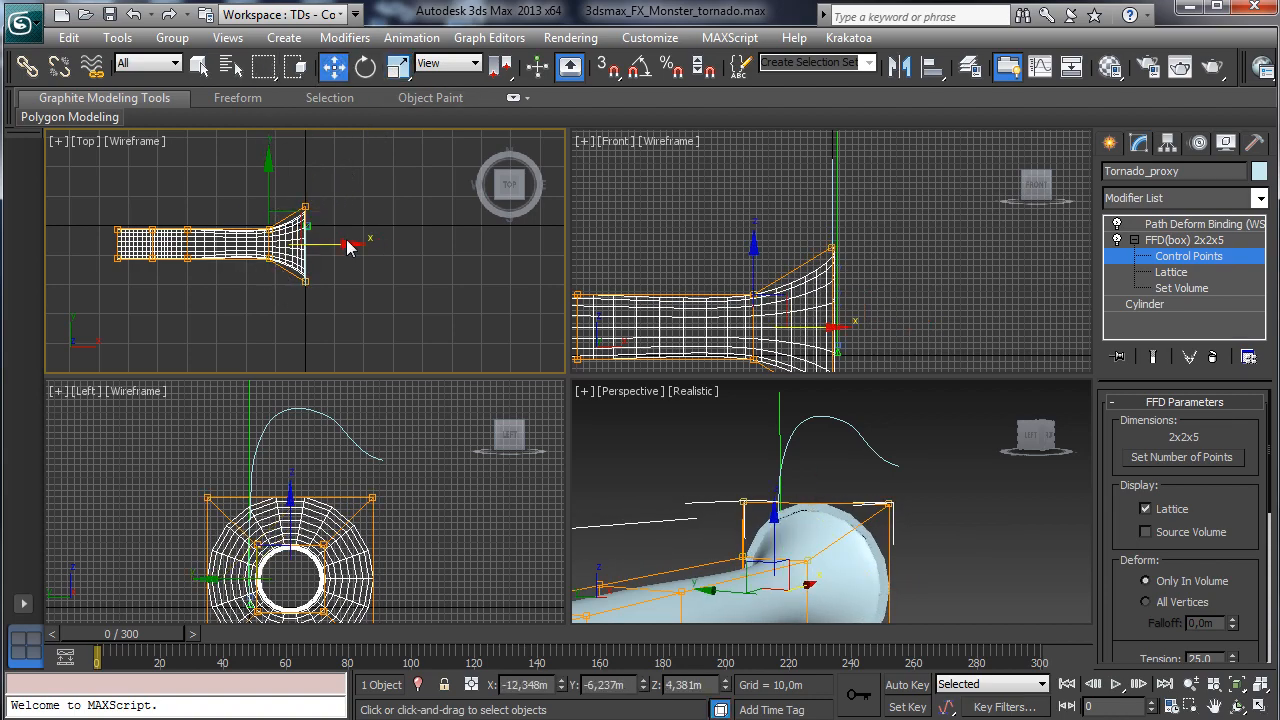
{"action": "left_click_drag", "start_coordinate": [338, 242], "coordinate": [325, 245]}
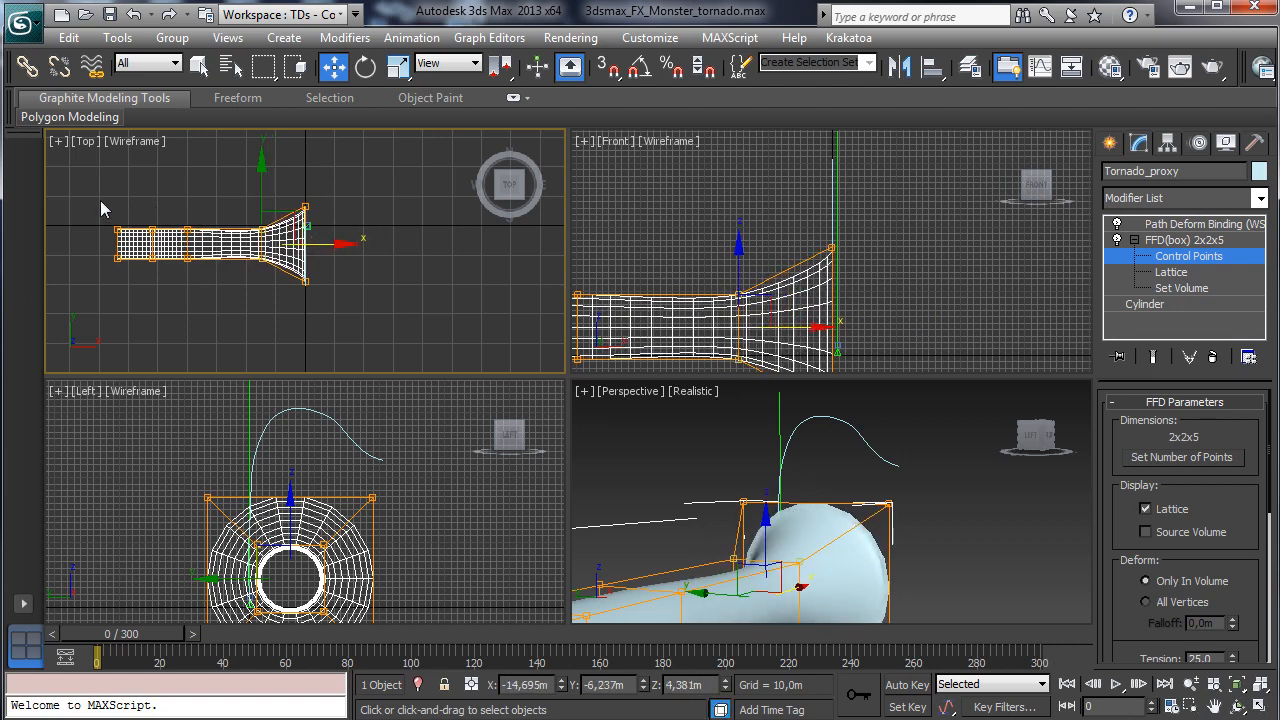
- Scale the three control-point rows farthest from the base to about 61% across in the Left viewport
{"action": "left_click_drag", "start_coordinate": [152, 262], "coordinate": [206, 282]}
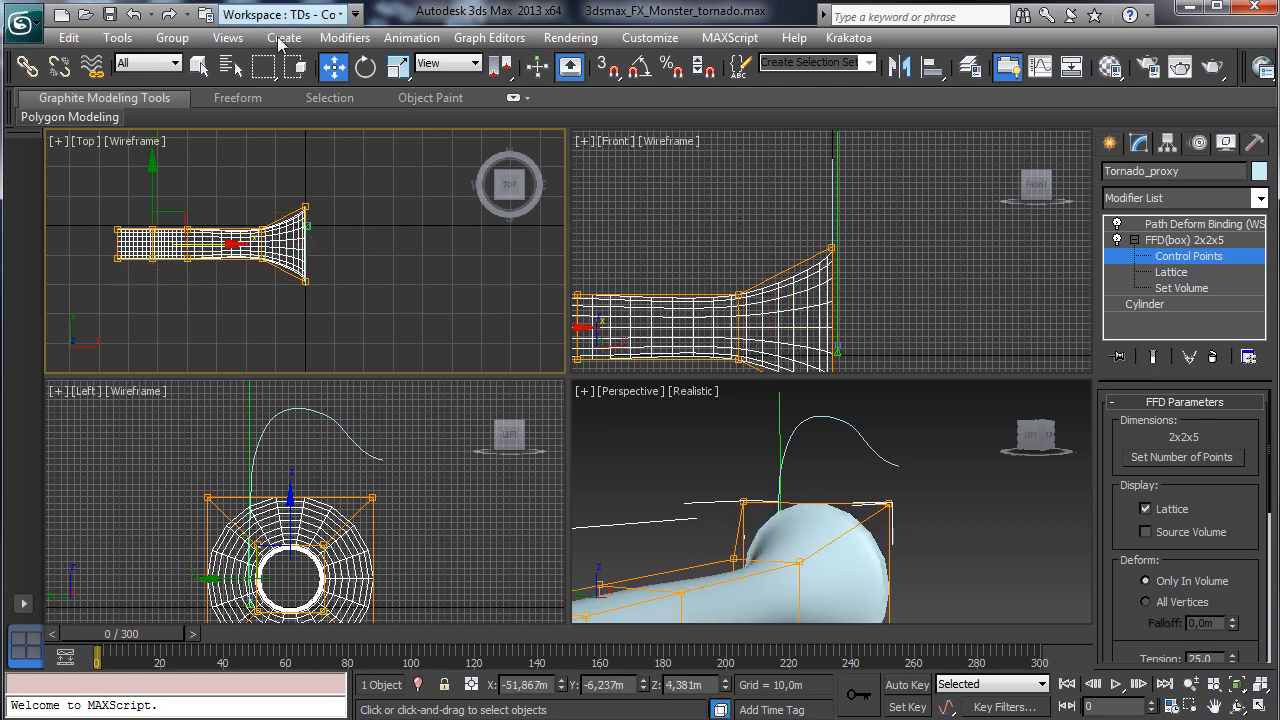
{"action": "left_click", "coordinate": [397, 66]}
{"action": "right_click", "coordinate": [289, 494]}
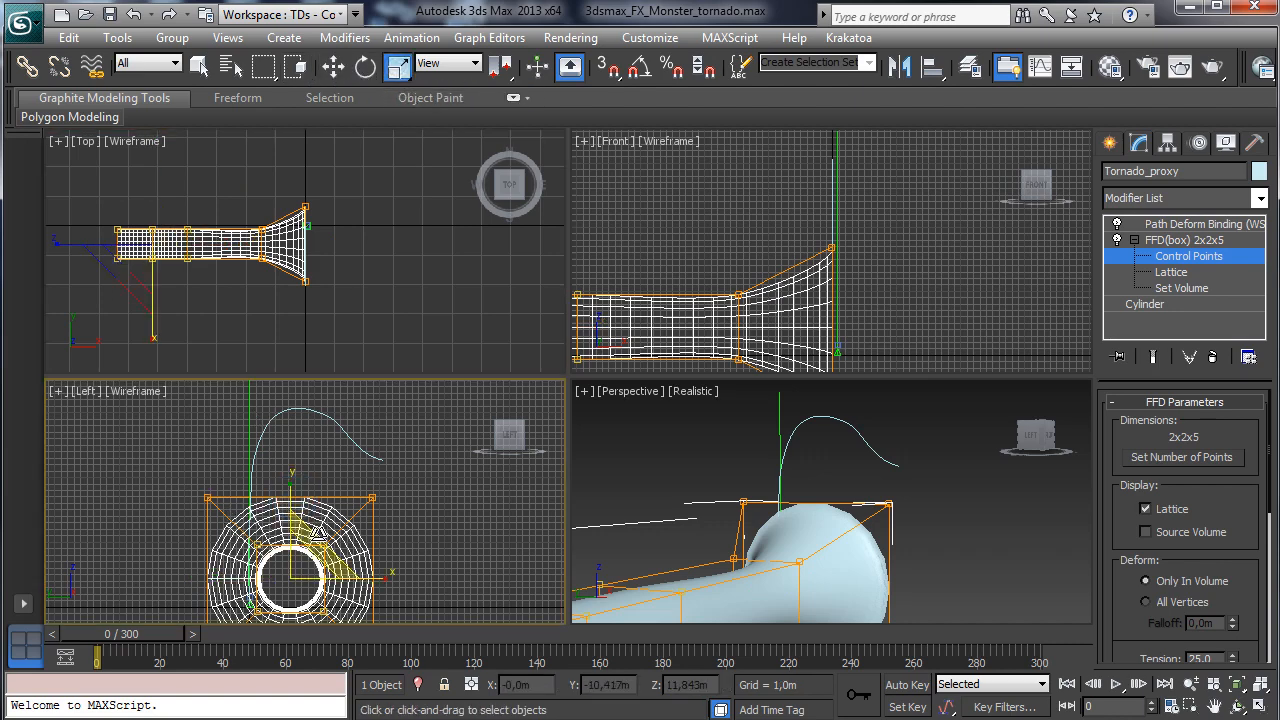
{"action": "left_click_drag", "start_coordinate": [320, 547], "coordinate": [282, 598]}
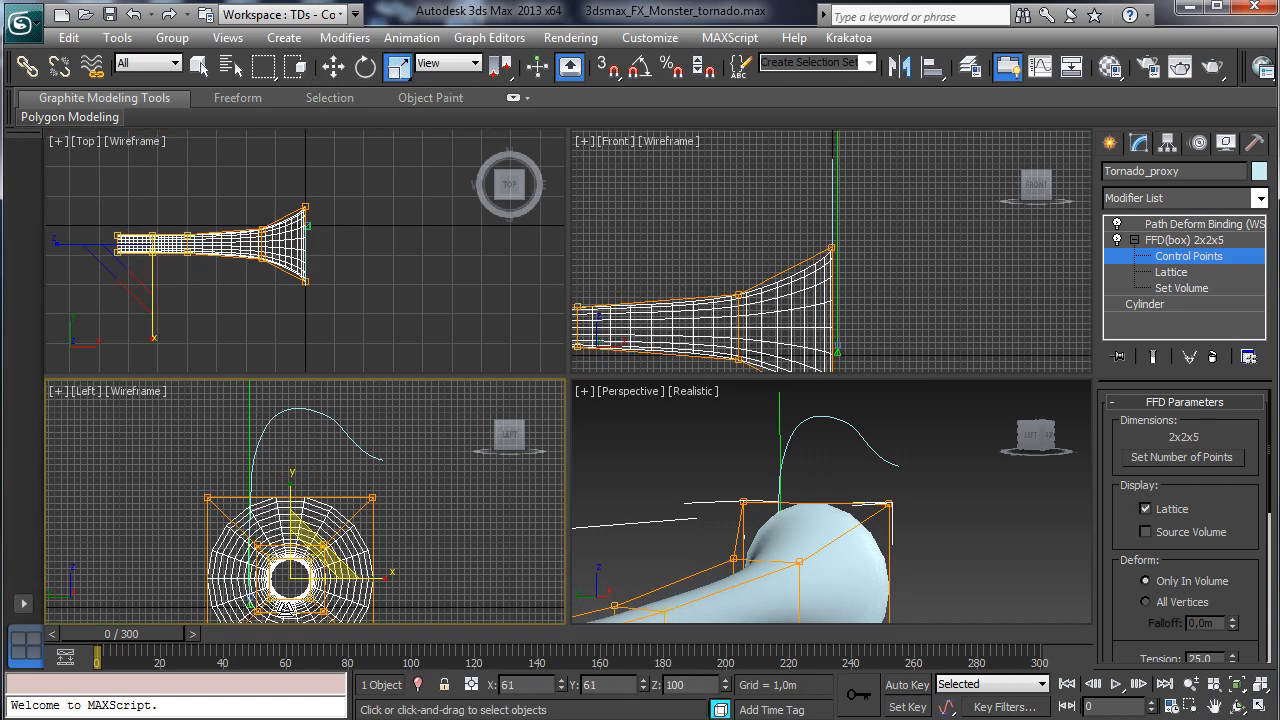
- Scale up the outermost control-point row to widen the cylinder's far end
{"action": "left_click_drag", "start_coordinate": [90, 213], "coordinate": [121, 278]}
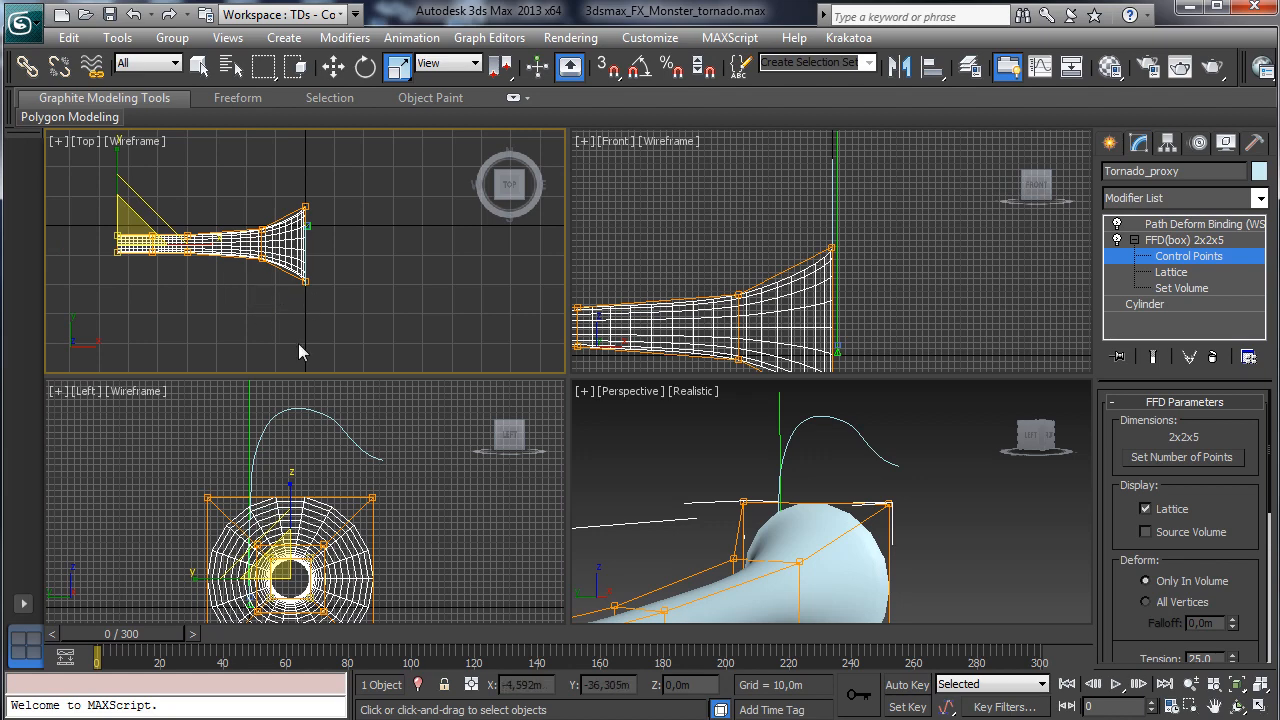
{"action": "left_click_drag", "start_coordinate": [305, 560], "coordinate": [381, 507]}
{"action": "left_click", "coordinate": [200, 66]}
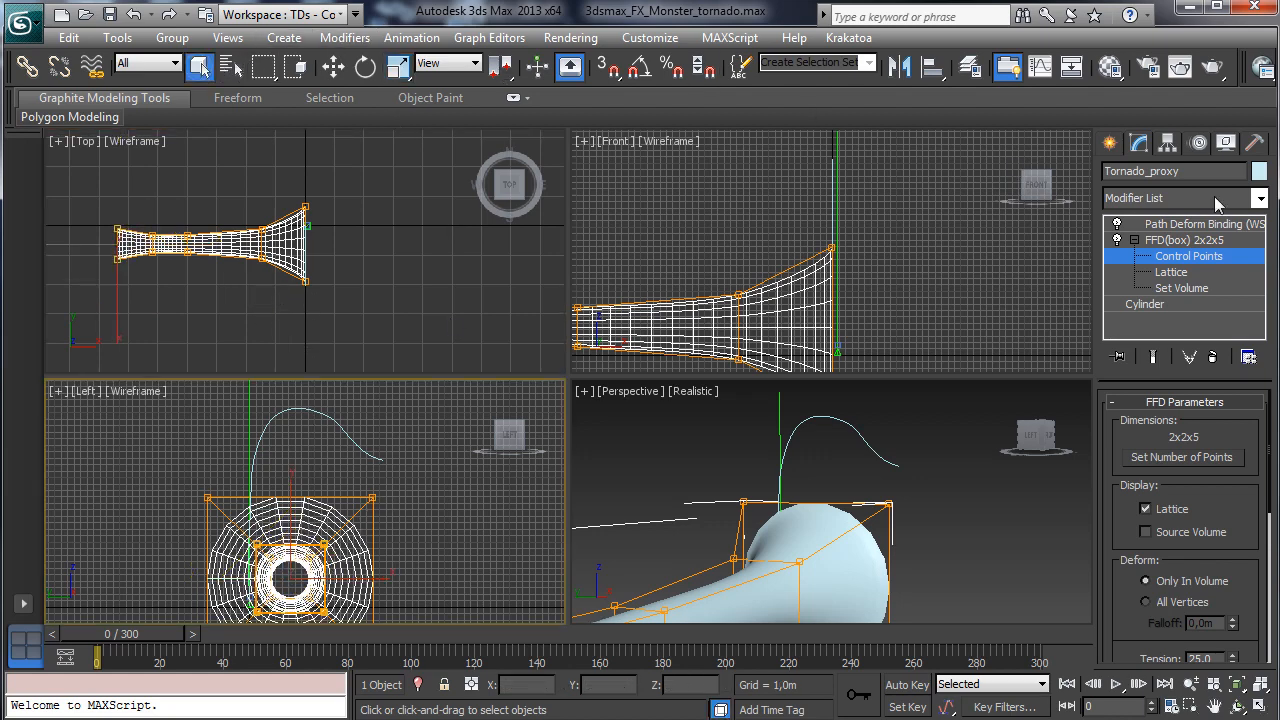
- Show the path-deformed proxy in a full perspective view and reduce the base cylinder's height to 0 m
{"action": "left_click", "coordinate": [1183, 226]}
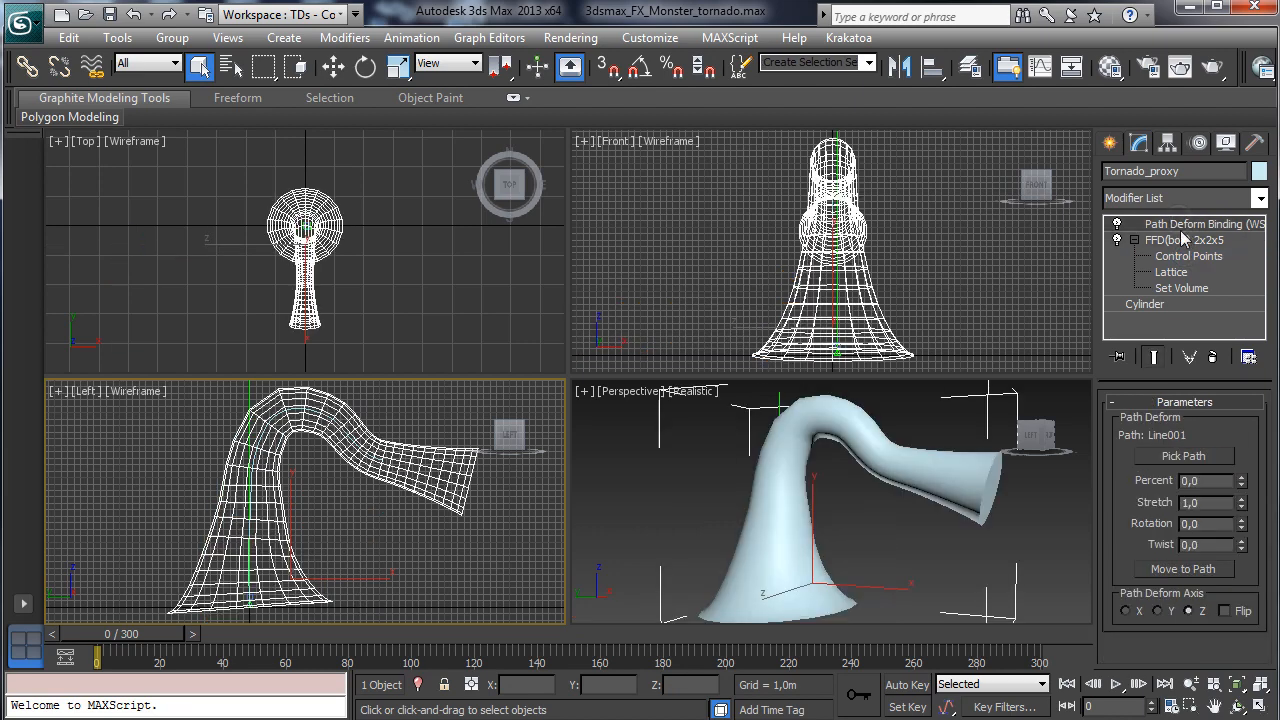
{"action": "left_click", "coordinate": [834, 487]}
{"action": "left_click", "coordinate": [1258, 706]}
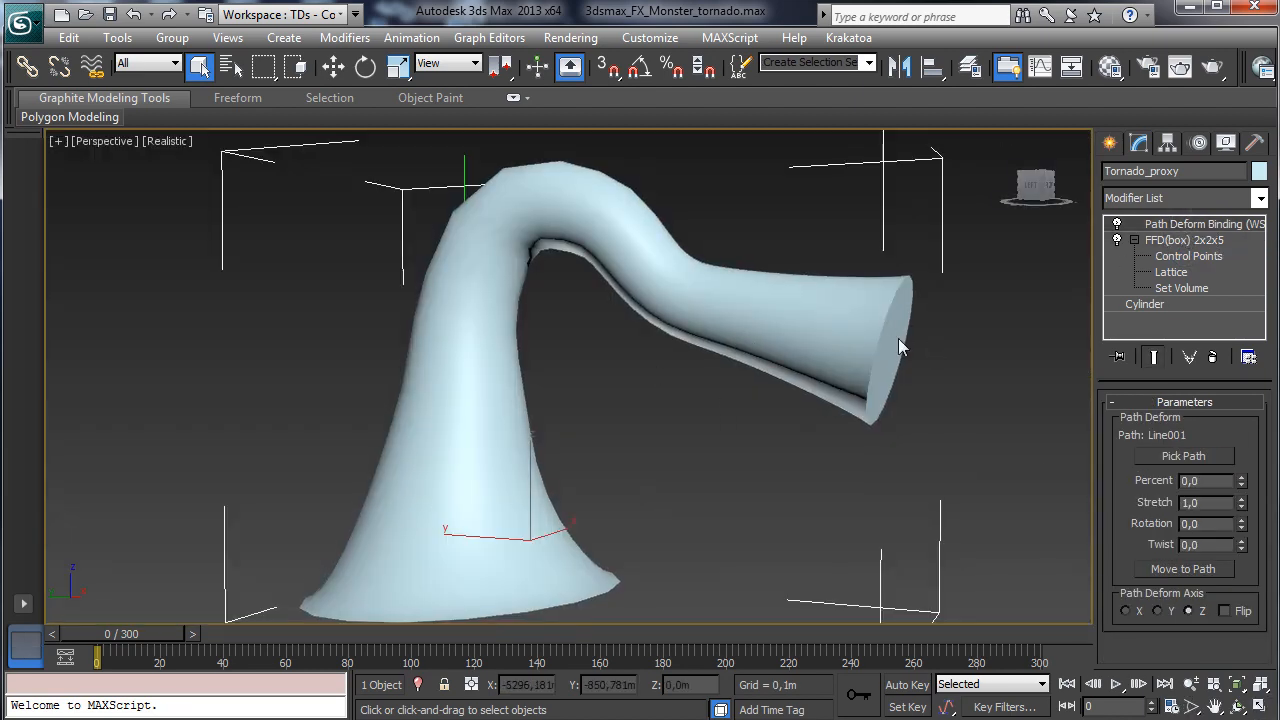
{"action": "left_click", "coordinate": [1161, 305]}
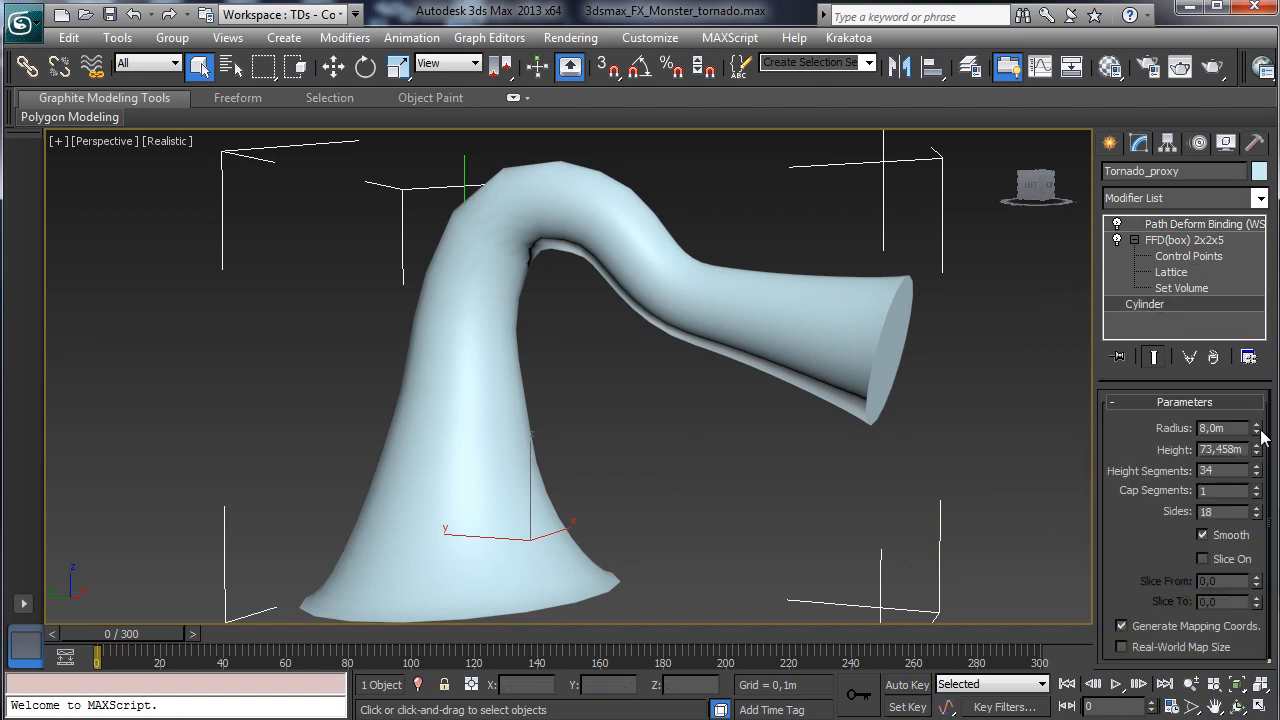
{"action": "left_click_drag", "start_coordinate": [1257, 452], "coordinate": [1269, 491]}
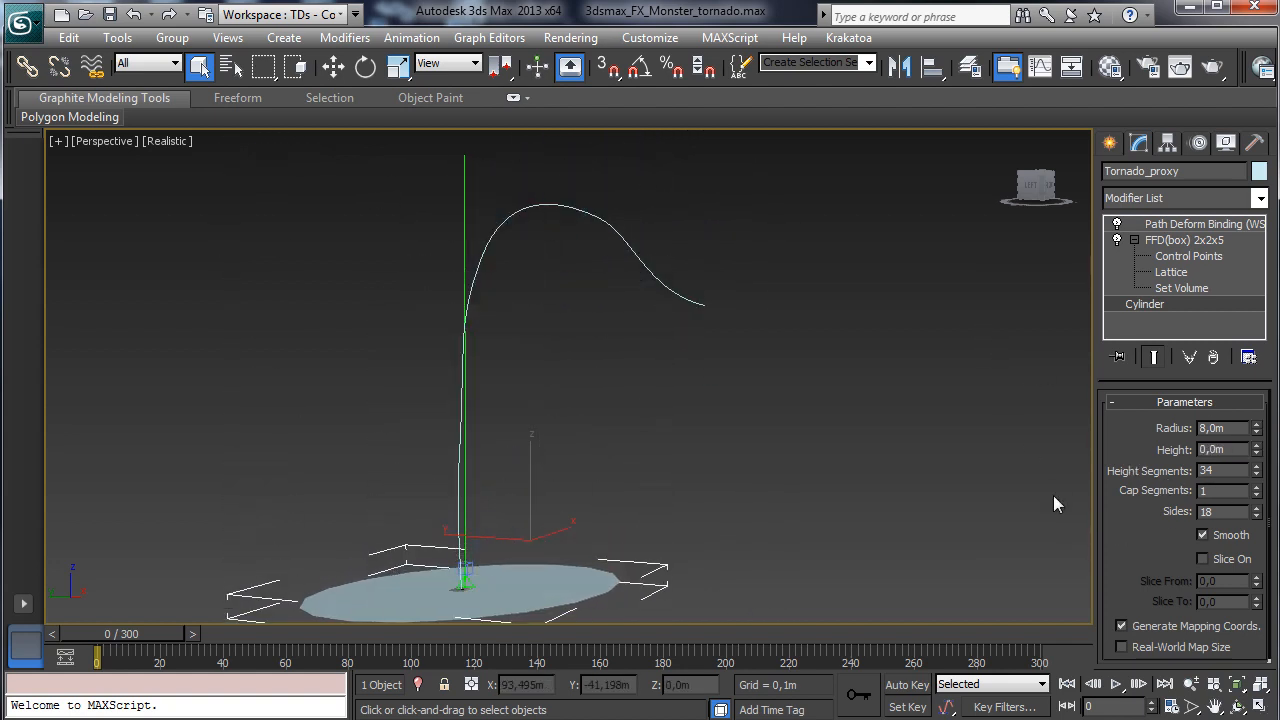
- Animate the cylinder's height to about 74.7 m at frame 200 with Auto Key, return to frame 0 and turn Auto Key off
{"action": "left_click", "coordinate": [907, 685]}
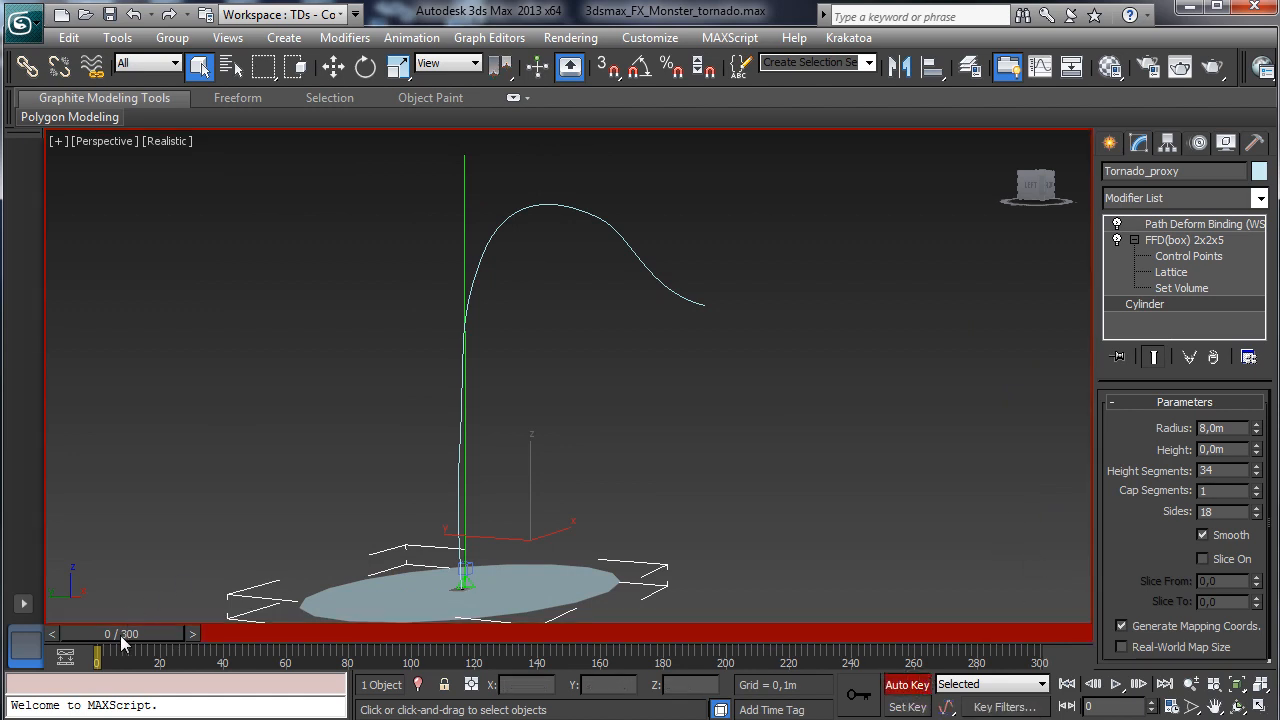
{"action": "left_click_drag", "start_coordinate": [120, 635], "coordinate": [725, 695]}
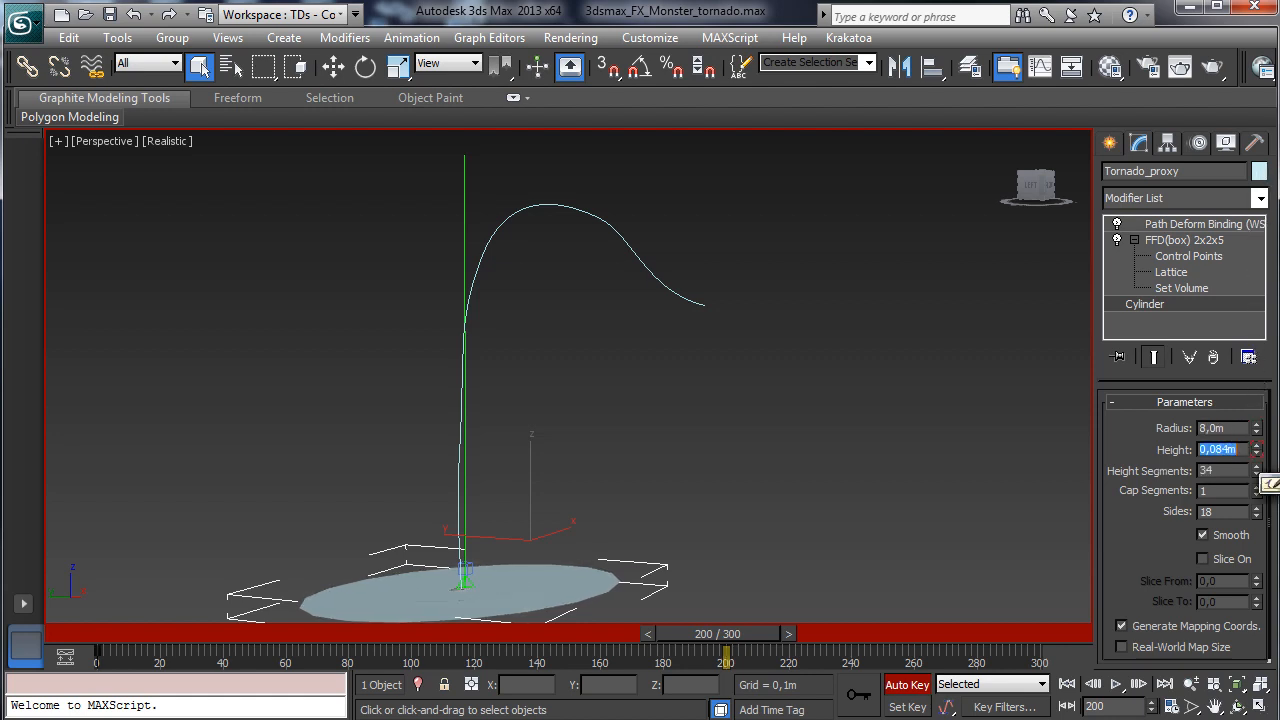
{"action": "type", "text": "30"}
{"action": "key", "text": "Return"}
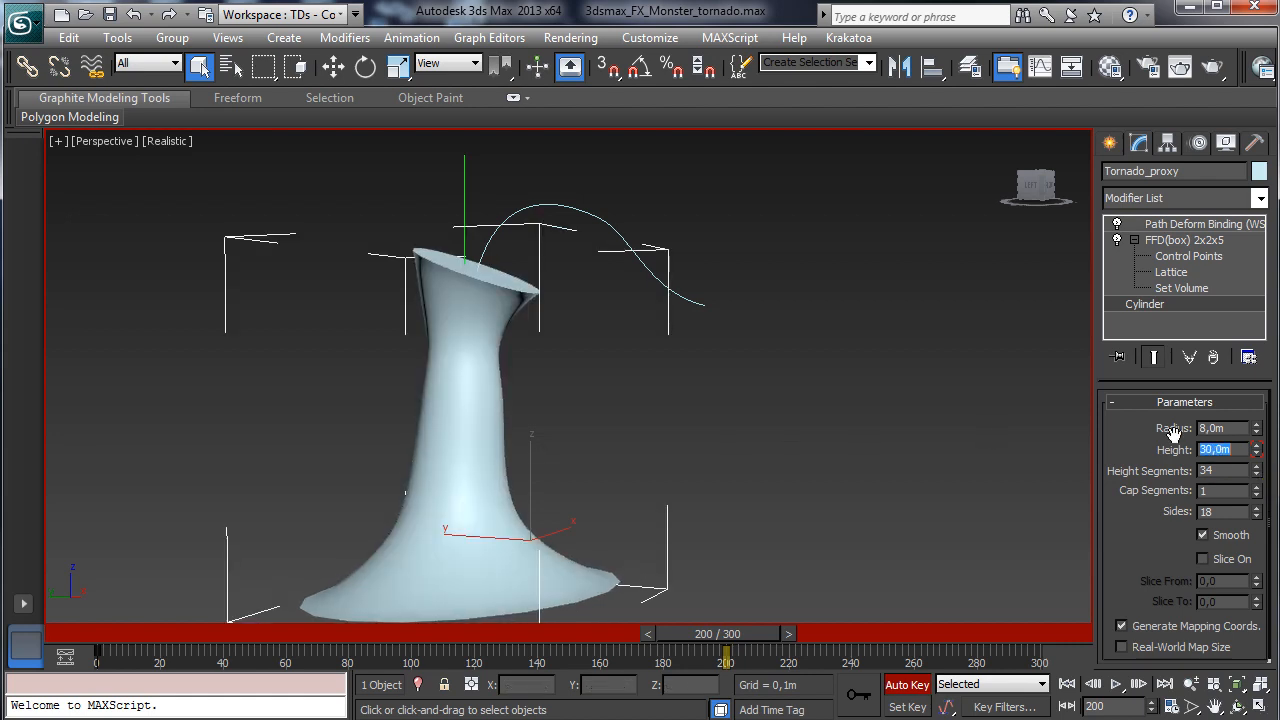
{"action": "left_click_drag", "start_coordinate": [1257, 456], "coordinate": [1258, 298]}
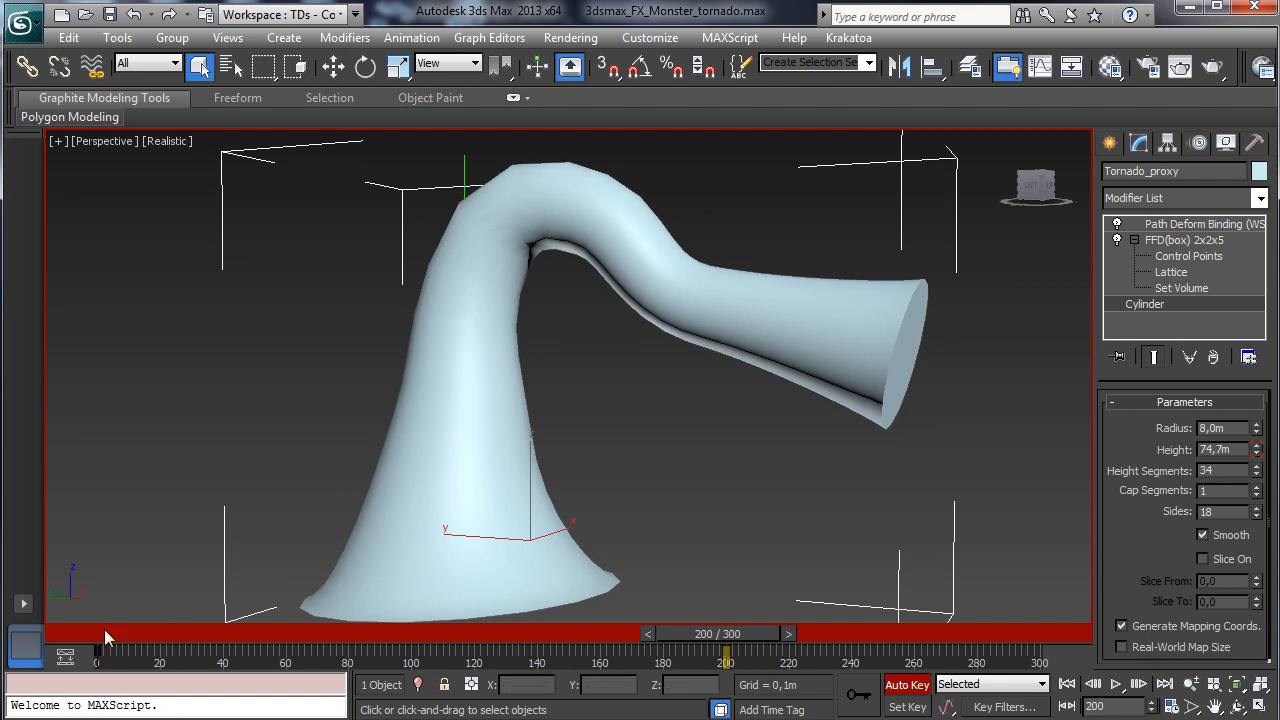
{"action": "left_click_drag", "start_coordinate": [107, 637], "coordinate": [42, 634]}
{"action": "key", "text": "q"}
{"action": "left_click", "coordinate": [907, 685]}
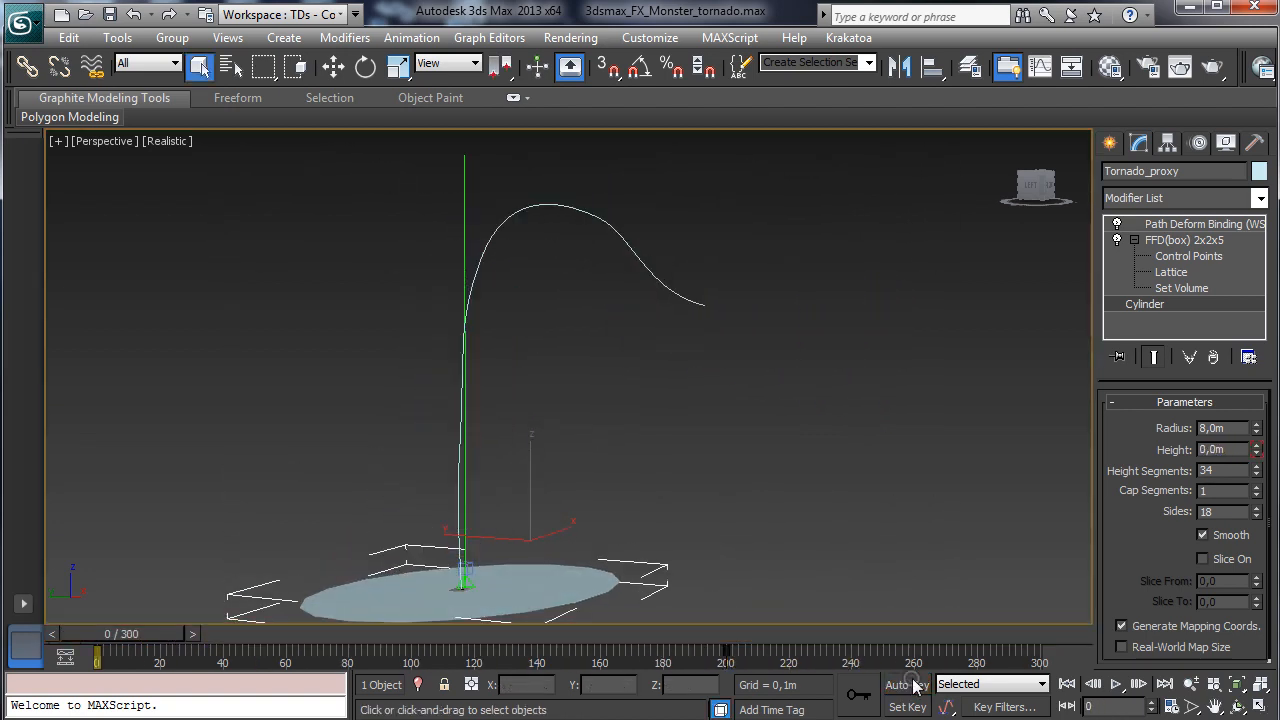
- Lower the arched path line's third vertex from the ground and adjust its tangent at vertex level
{"action": "left_click", "coordinate": [333, 66]}
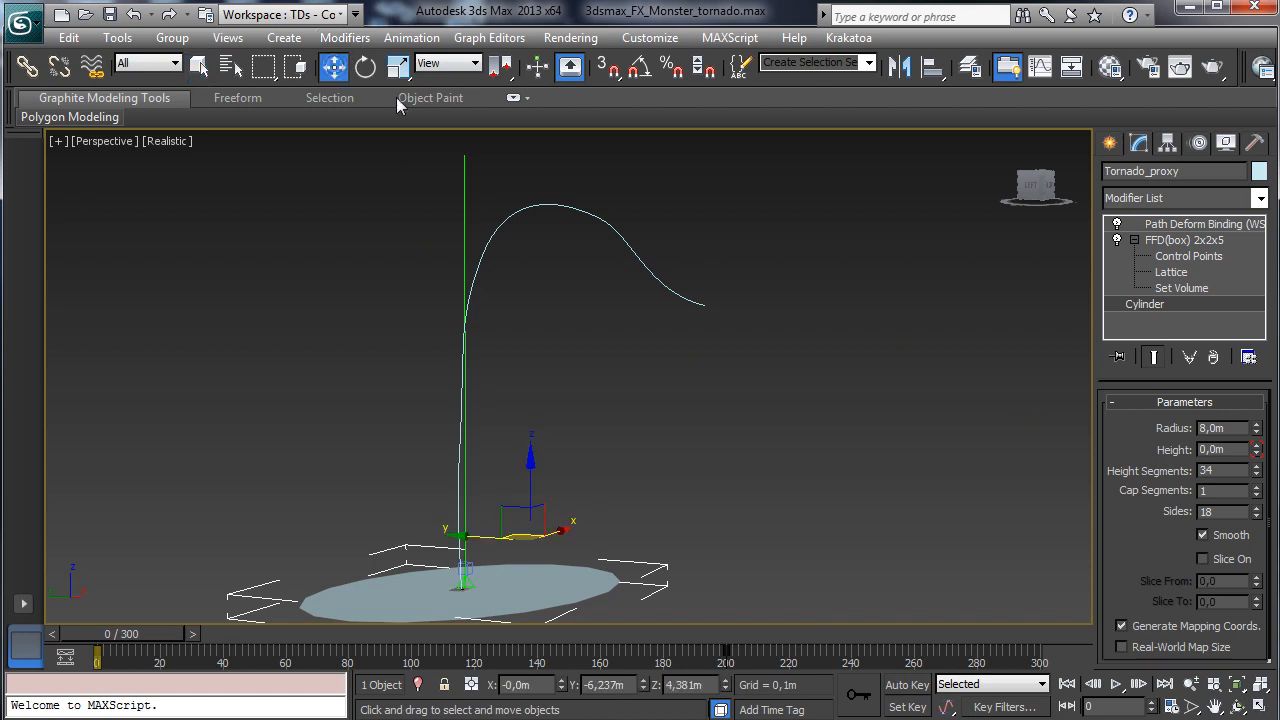
{"action": "left_click", "coordinate": [692, 300]}
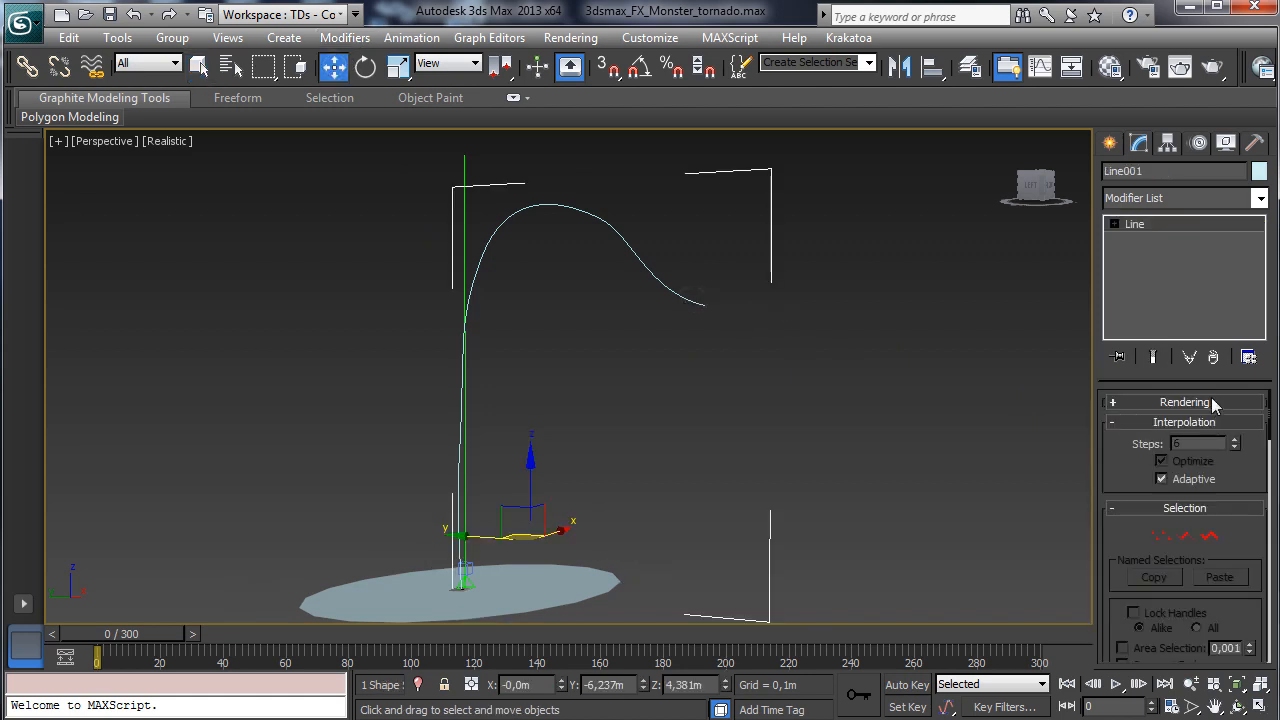
{"action": "left_click", "coordinate": [1160, 536]}
{"action": "left_click", "coordinate": [481, 260]}
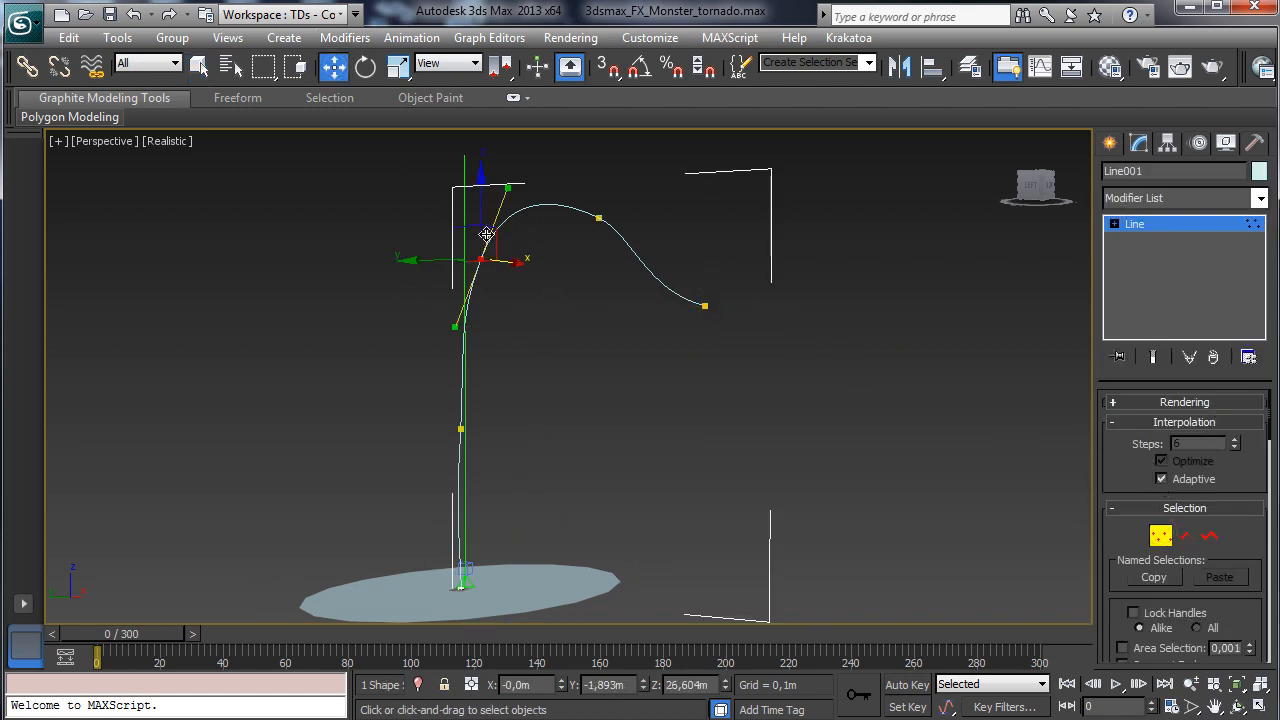
{"action": "left_click_drag", "start_coordinate": [459, 230], "coordinate": [477, 387]}
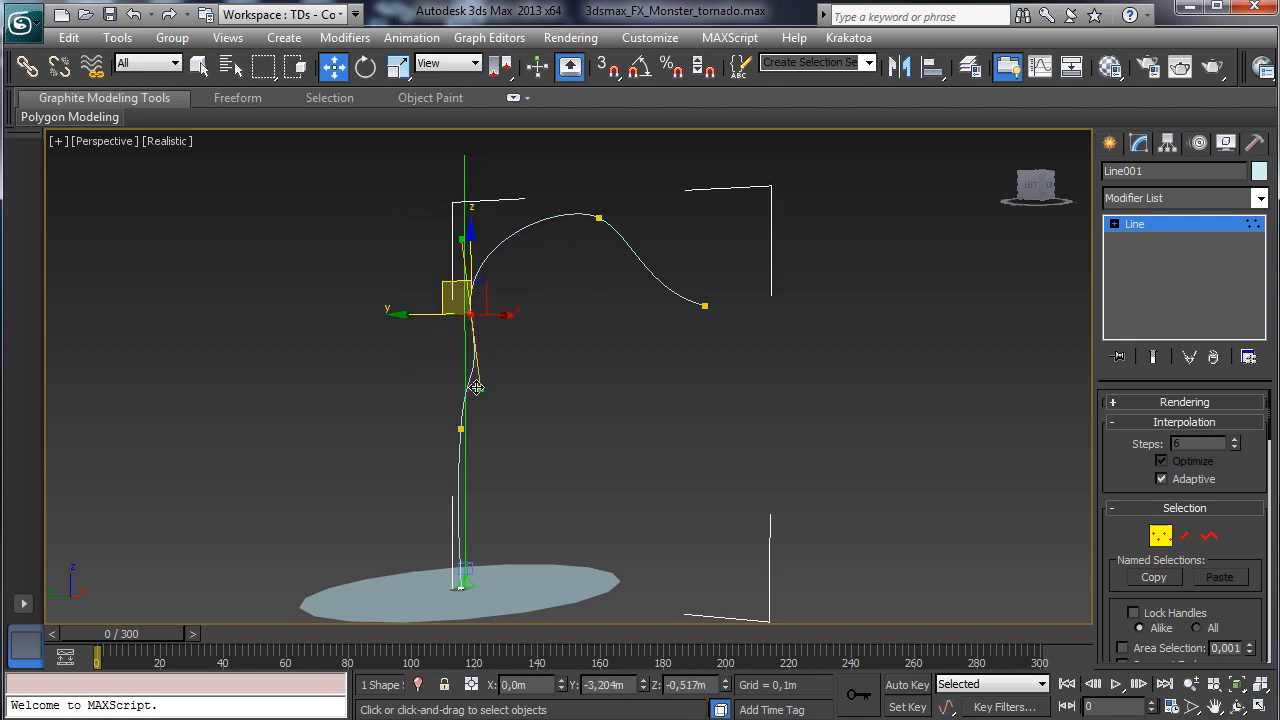
- Straighten the path line by moving its fourth vertex onto the vertical axis and its end vertex above it to about Z 39.6 m
{"action": "left_click", "coordinate": [597, 217]}
{"action": "left_click", "coordinate": [1261, 707]}
{"action": "right_click", "coordinate": [400, 388]}
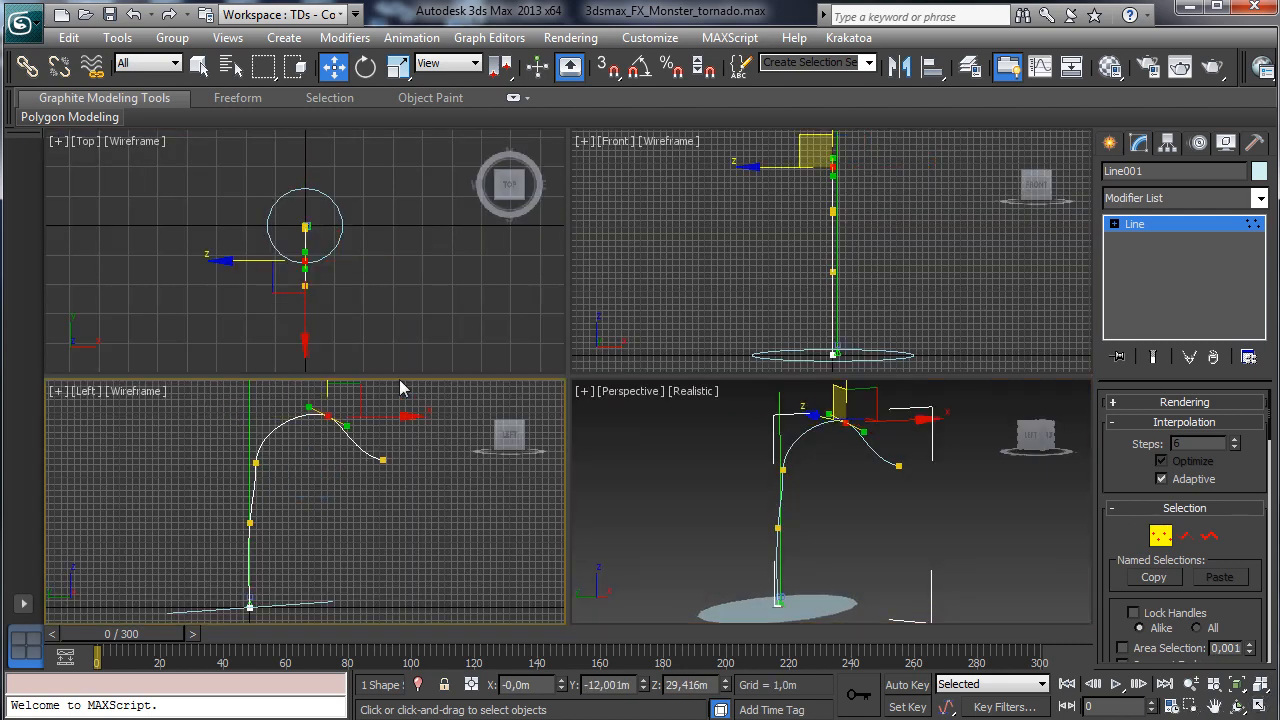
{"action": "left_click_drag", "start_coordinate": [335, 415], "coordinate": [252, 428]}
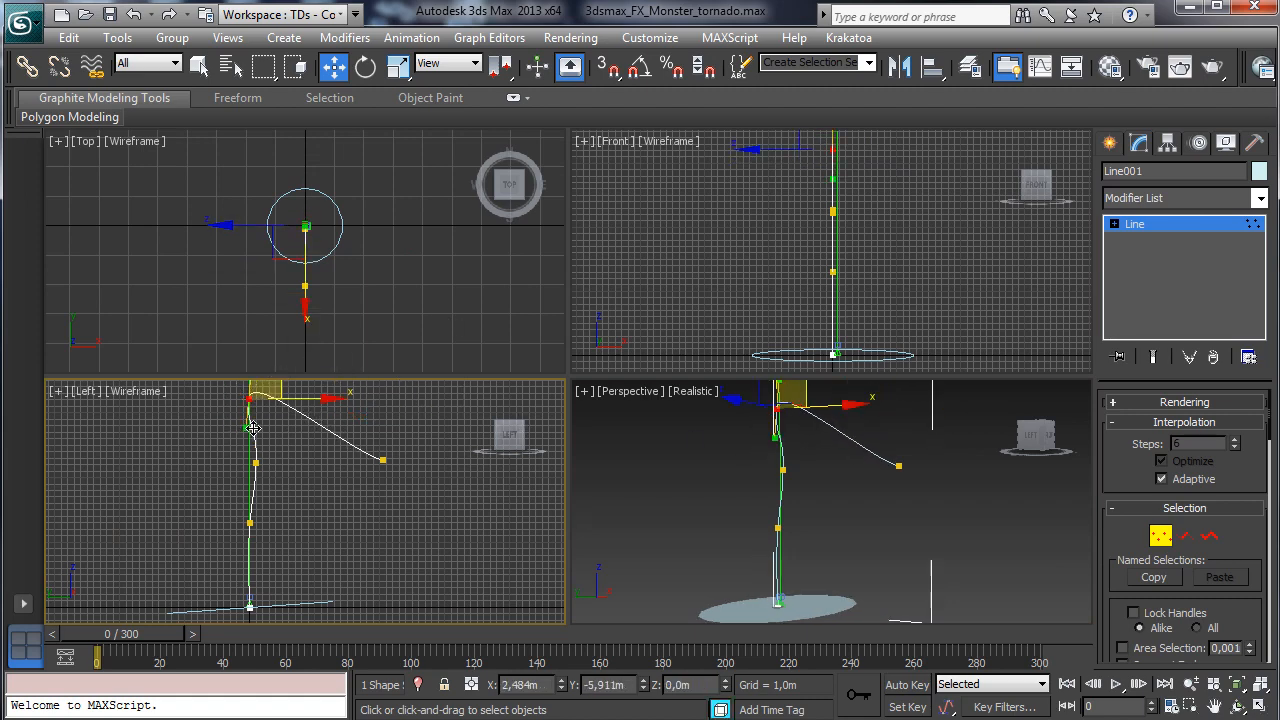
{"action": "left_click", "coordinate": [384, 459]}
{"action": "key", "text": "Delete"}
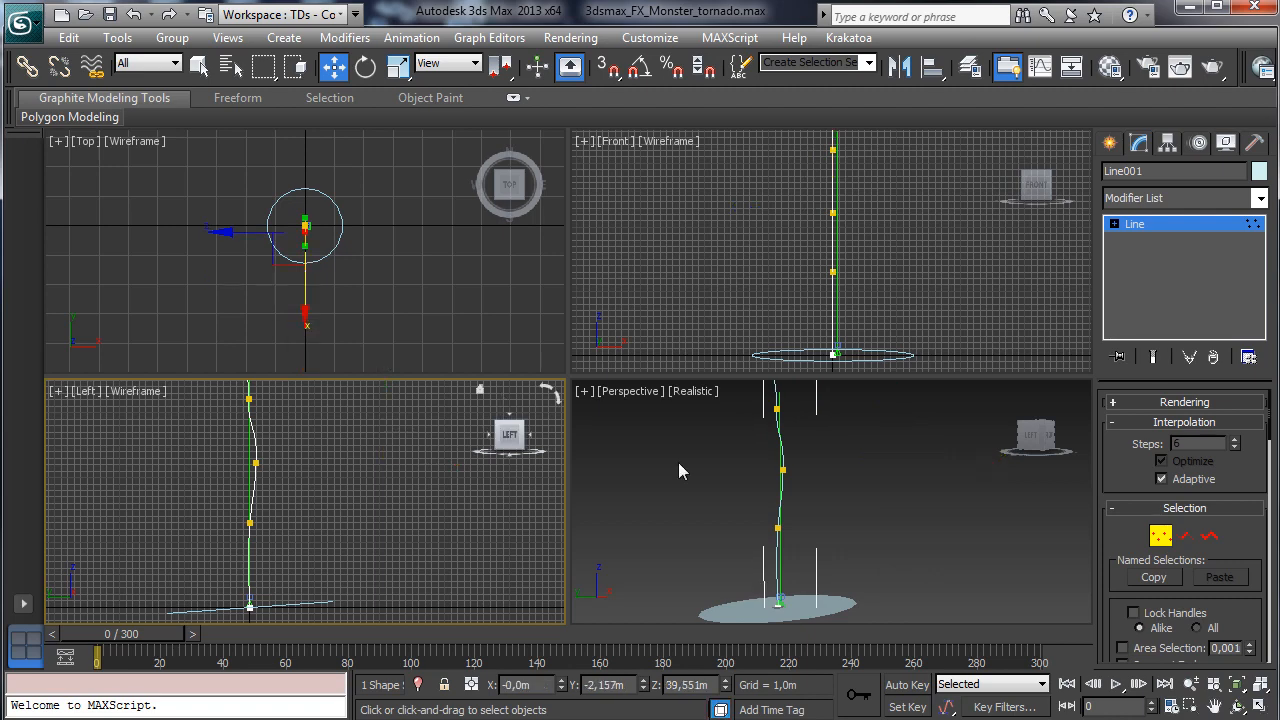
{"action": "left_click", "coordinate": [1191, 683]}
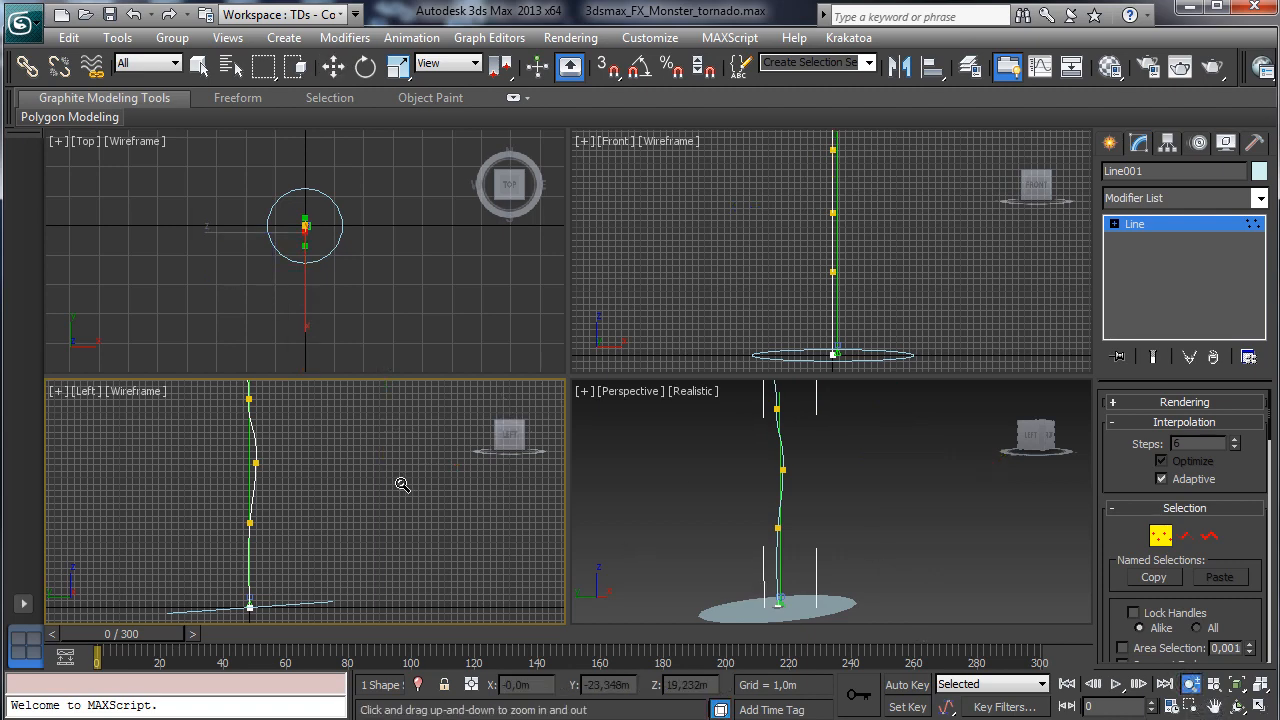
{"action": "left_click_drag", "start_coordinate": [400, 486], "coordinate": [400, 543]}
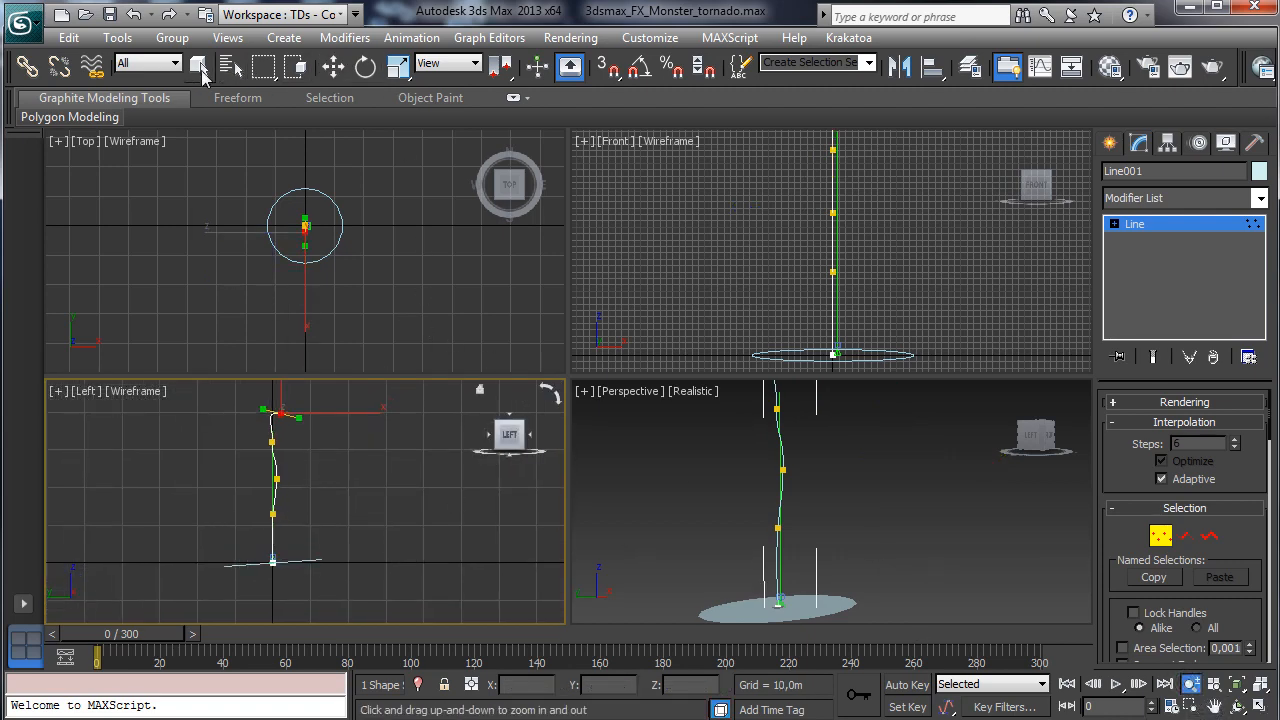
- At frame 200, move the line's end vertex outward and down to about Y -35.3 m, Z 22.2 m
{"action": "left_click", "coordinate": [200, 68]}
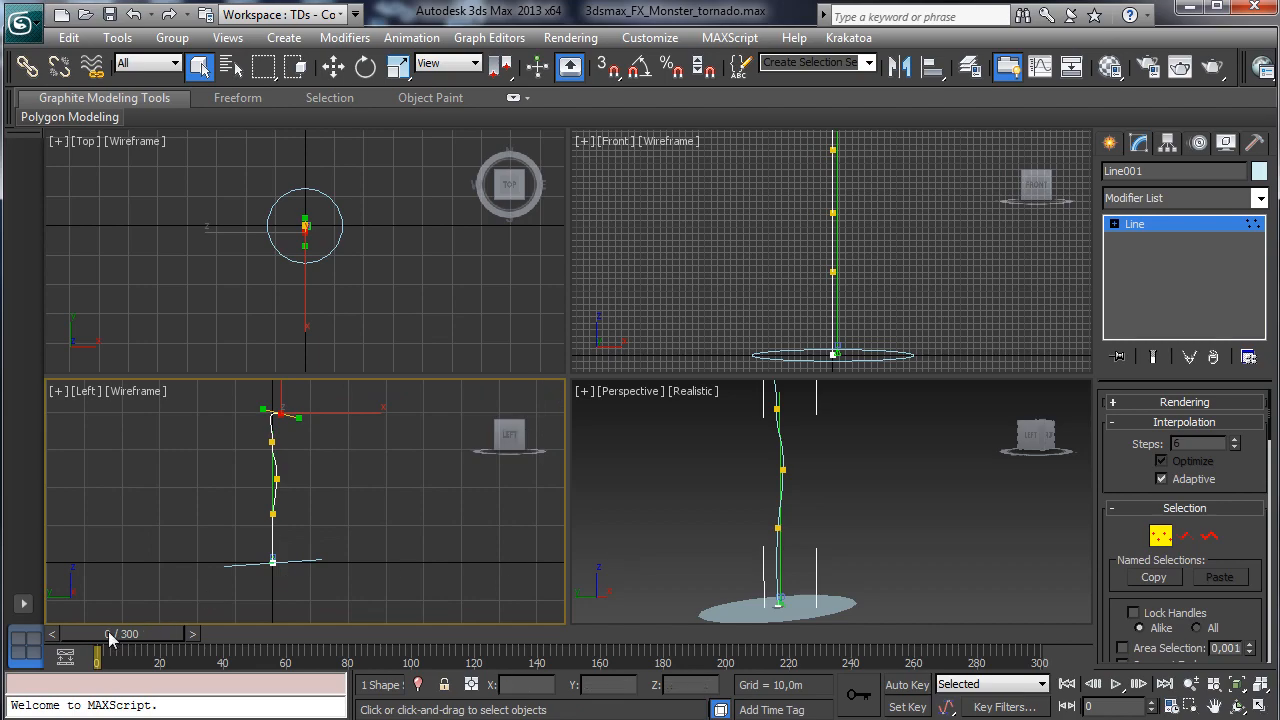
{"action": "left_click_drag", "start_coordinate": [110, 640], "coordinate": [705, 685]}
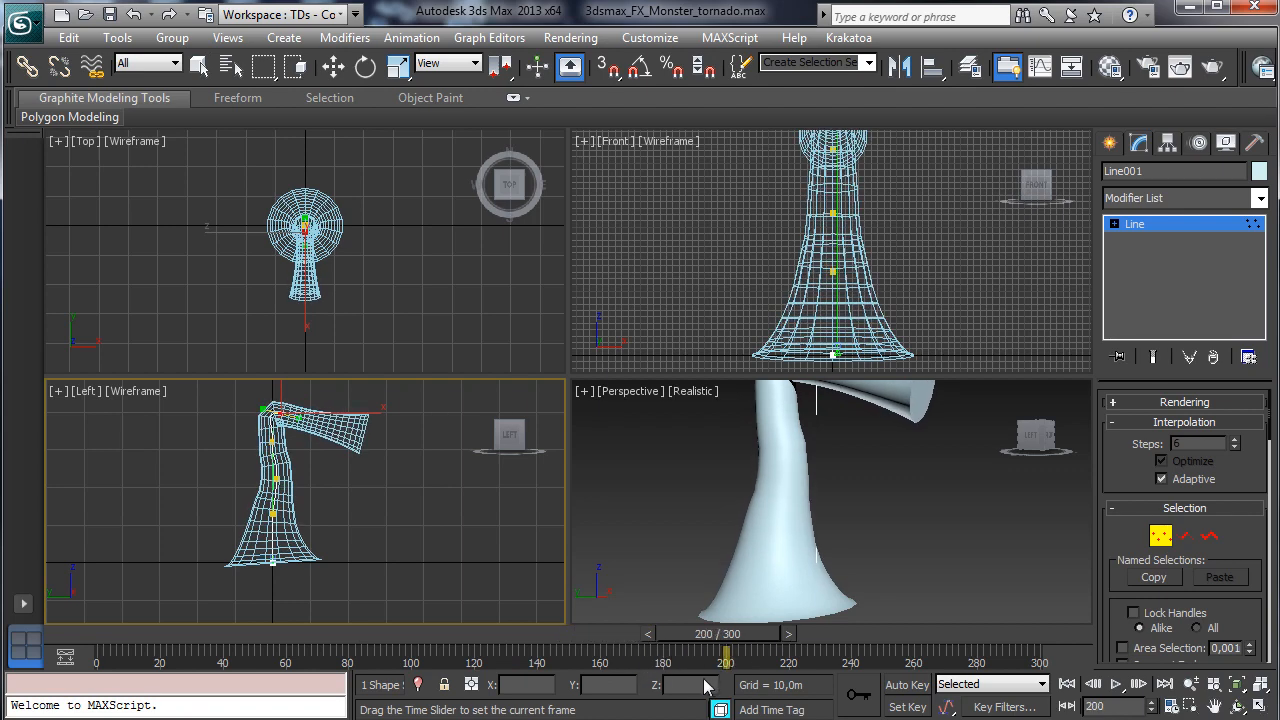
{"action": "key", "text": "q"}
{"action": "right_click", "coordinate": [384, 478]}
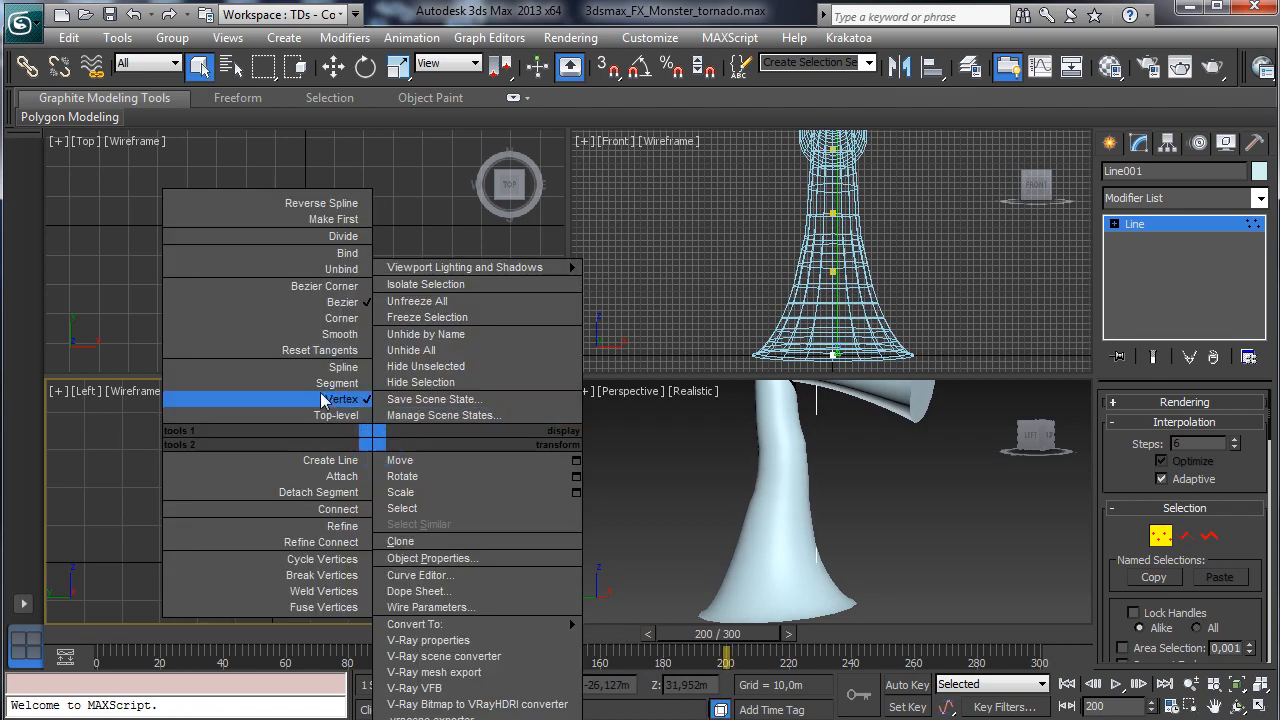
{"action": "left_click", "coordinate": [438, 458]}
{"action": "left_click_drag", "start_coordinate": [313, 398], "coordinate": [442, 462]}
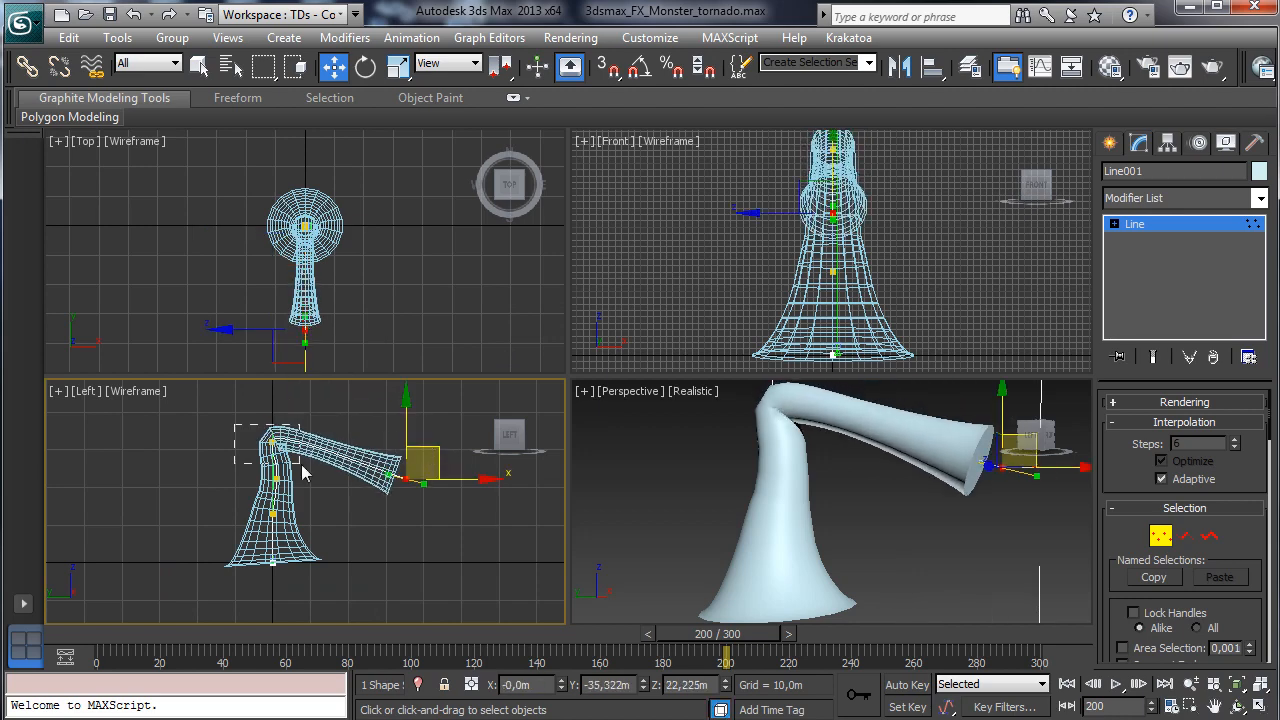
- Move the line's fourth vertex outward and reshape the third vertex's curve to form a smooth arch
{"action": "left_click_drag", "start_coordinate": [301, 466], "coordinate": [303, 466]}
{"action": "left_click_drag", "start_coordinate": [301, 415], "coordinate": [365, 405]}
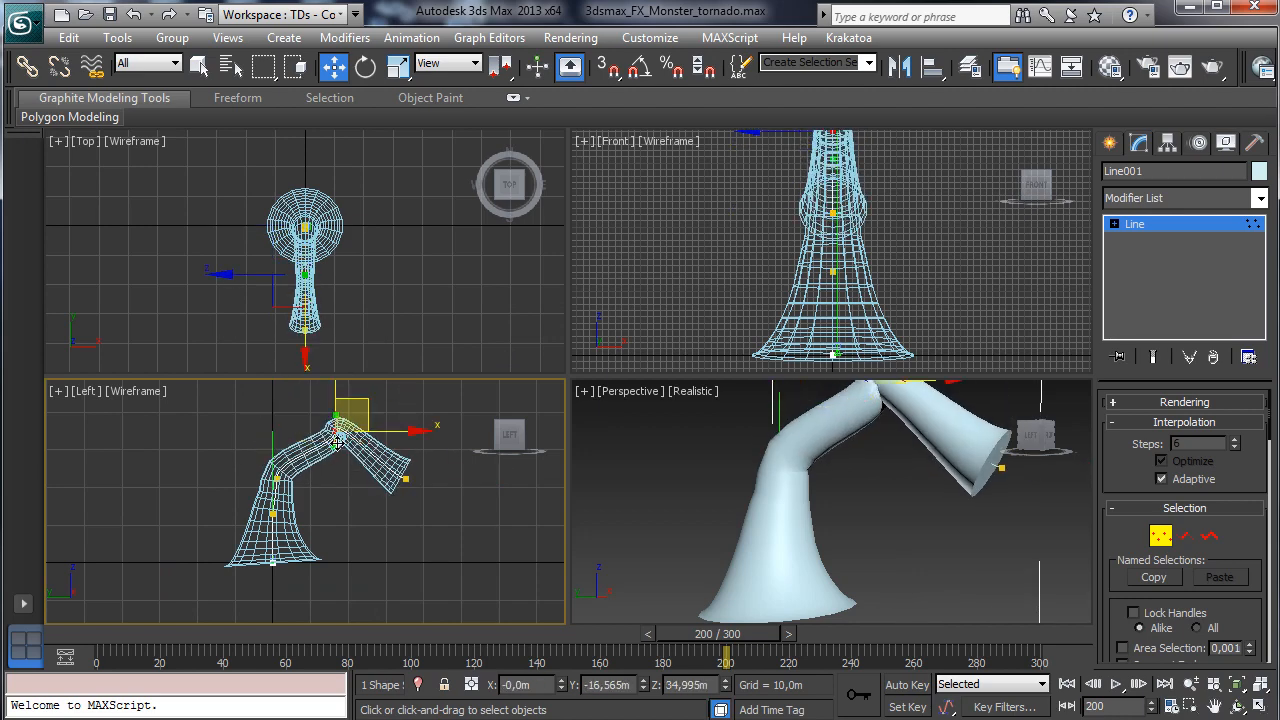
{"action": "left_click_drag", "start_coordinate": [335, 447], "coordinate": [297, 446]}
{"action": "right_click", "coordinate": [588, 552]}
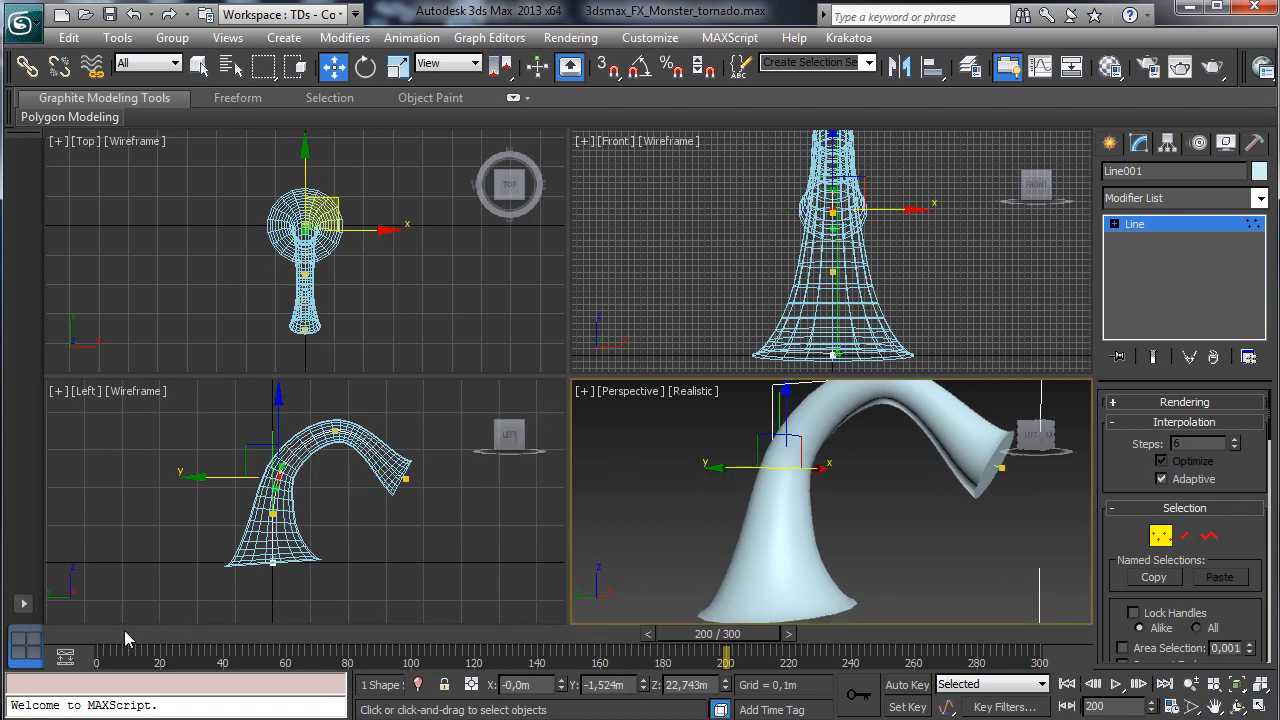
- Return to frame 0 with Auto Key off and undo the arch edits back to the straightened line
{"action": "left_click_drag", "start_coordinate": [124, 630], "coordinate": [92, 636]}
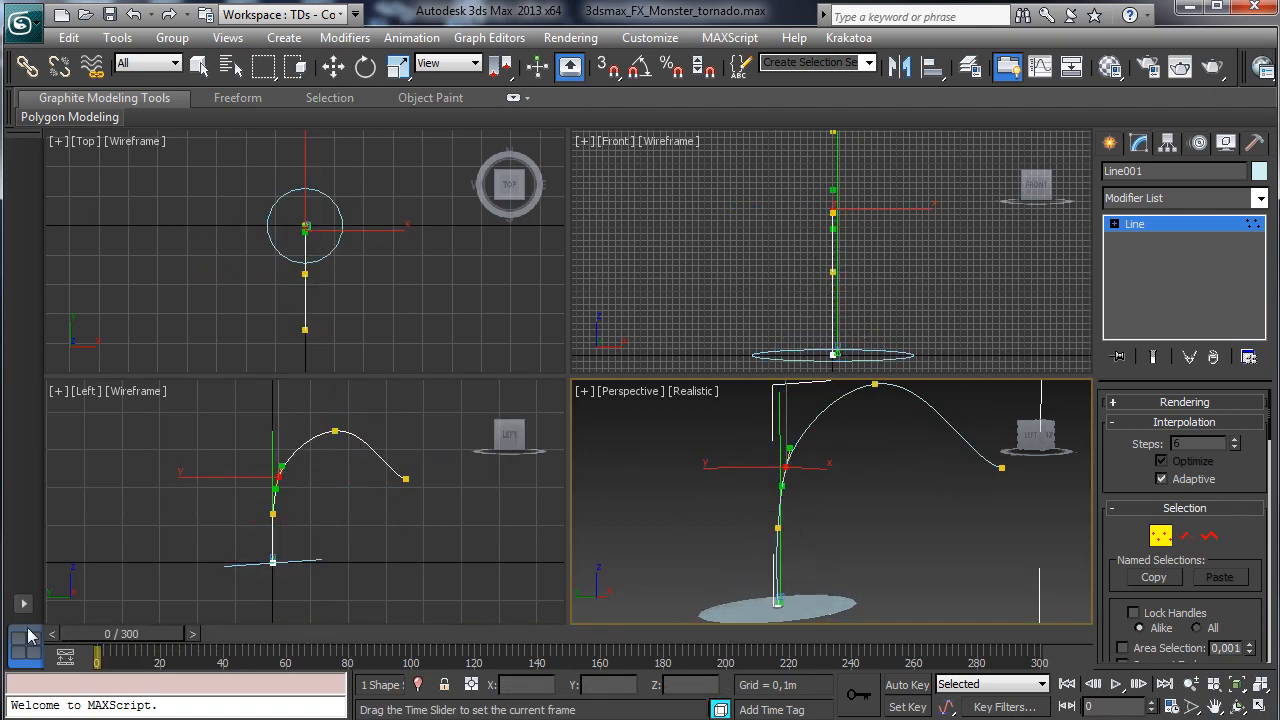
{"action": "left_click", "coordinate": [906, 685]}
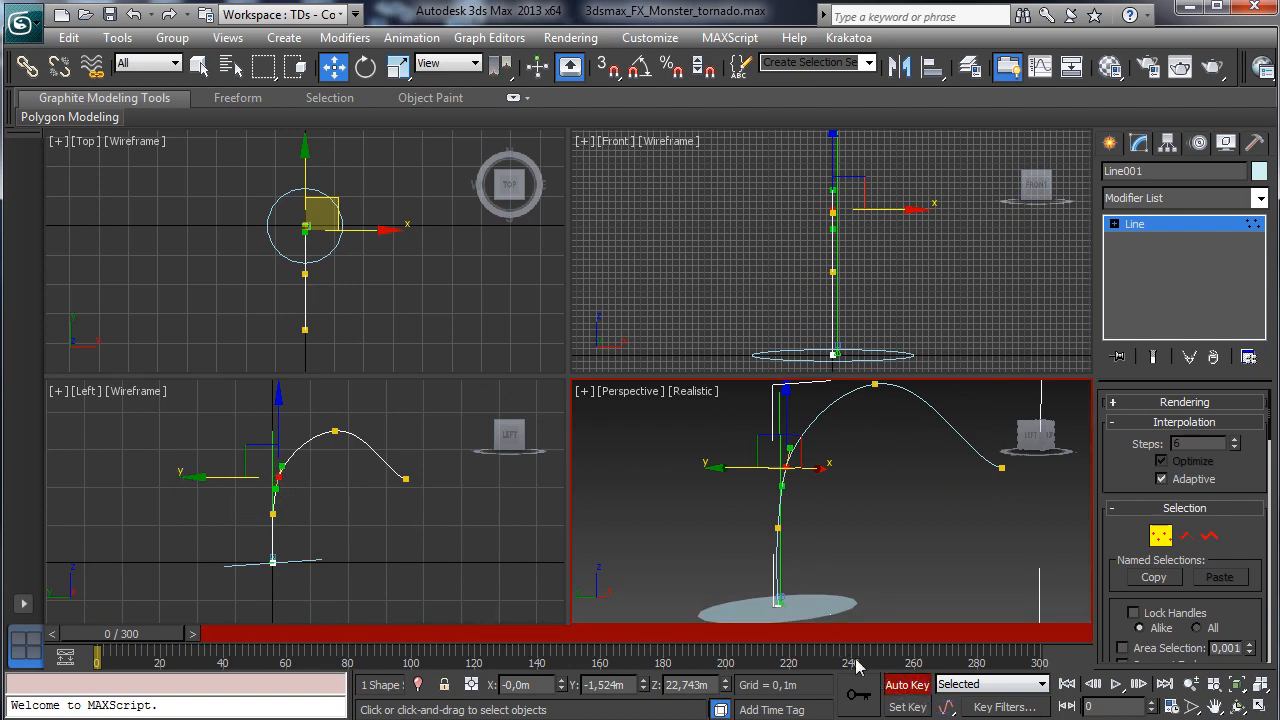
{"action": "left_click", "coordinate": [906, 685]}
{"action": "left_click", "coordinate": [133, 16]}
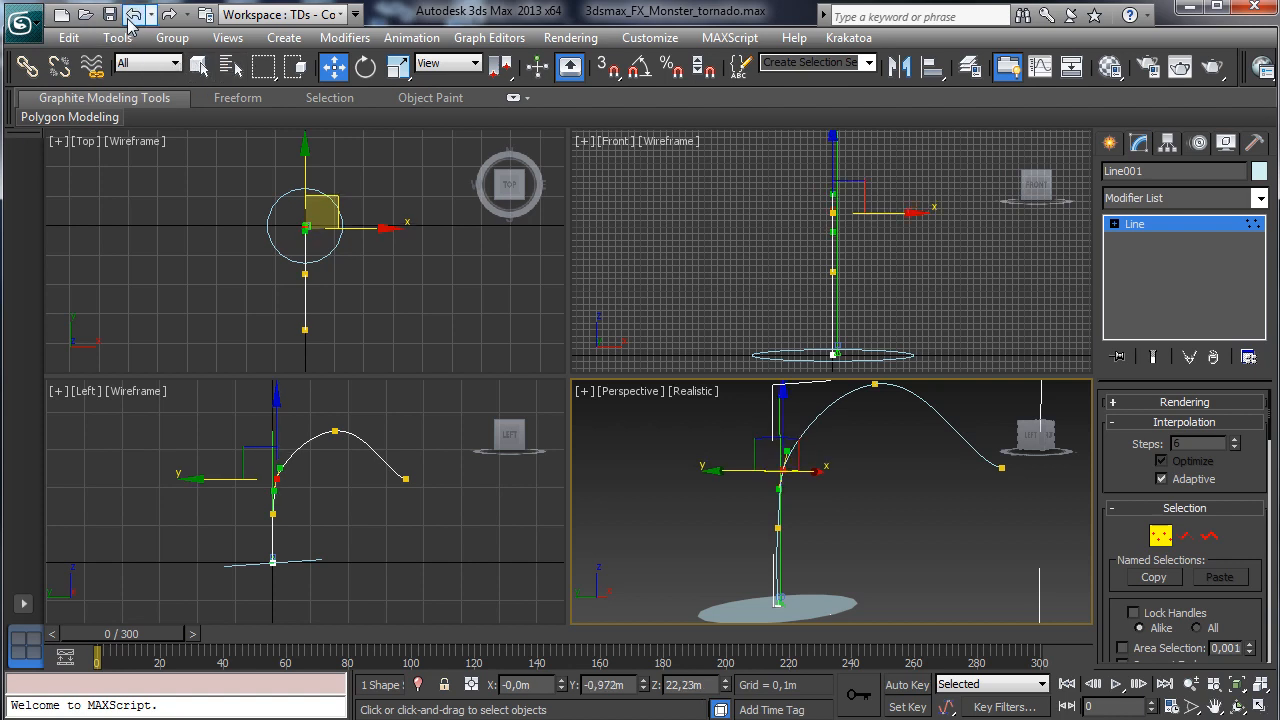
{"action": "left_click", "coordinate": [133, 16]}
{"action": "left_click", "coordinate": [133, 16]}
{"action": "left_click", "coordinate": [133, 16]}
{"action": "left_click", "coordinate": [133, 16]}
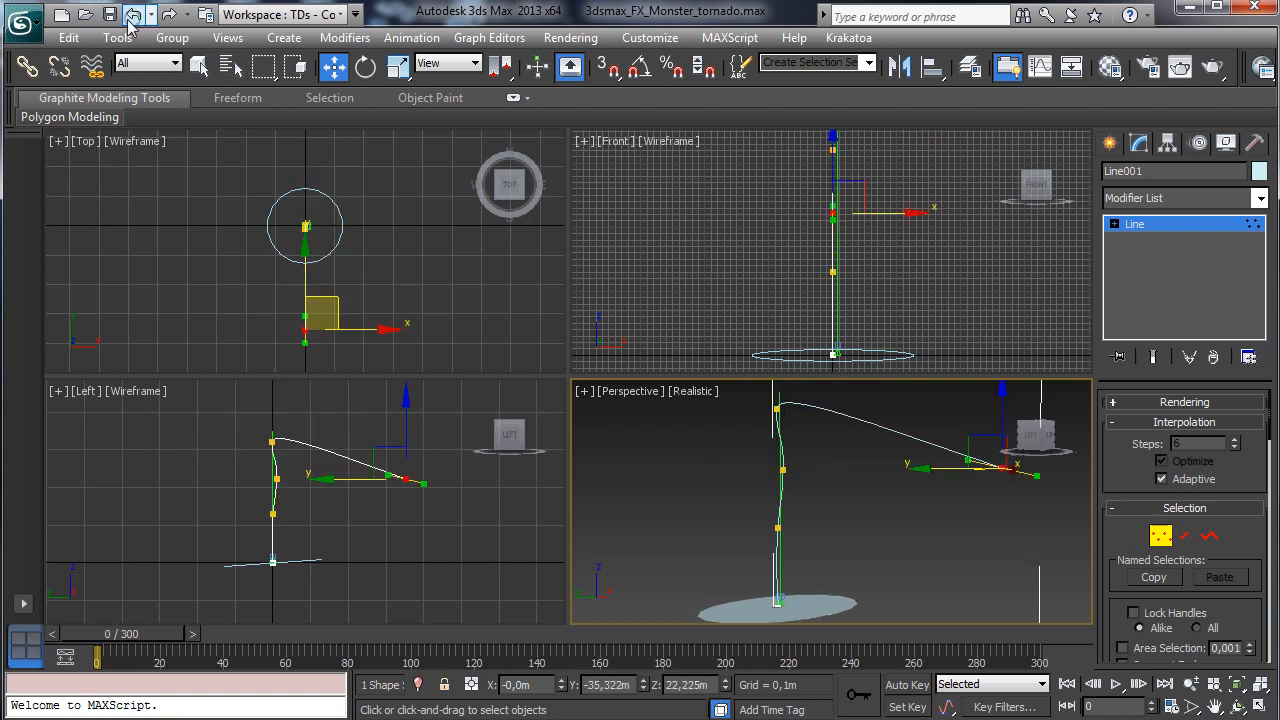
{"action": "left_click", "coordinate": [133, 16]}
{"action": "left_click", "coordinate": [131, 17]}
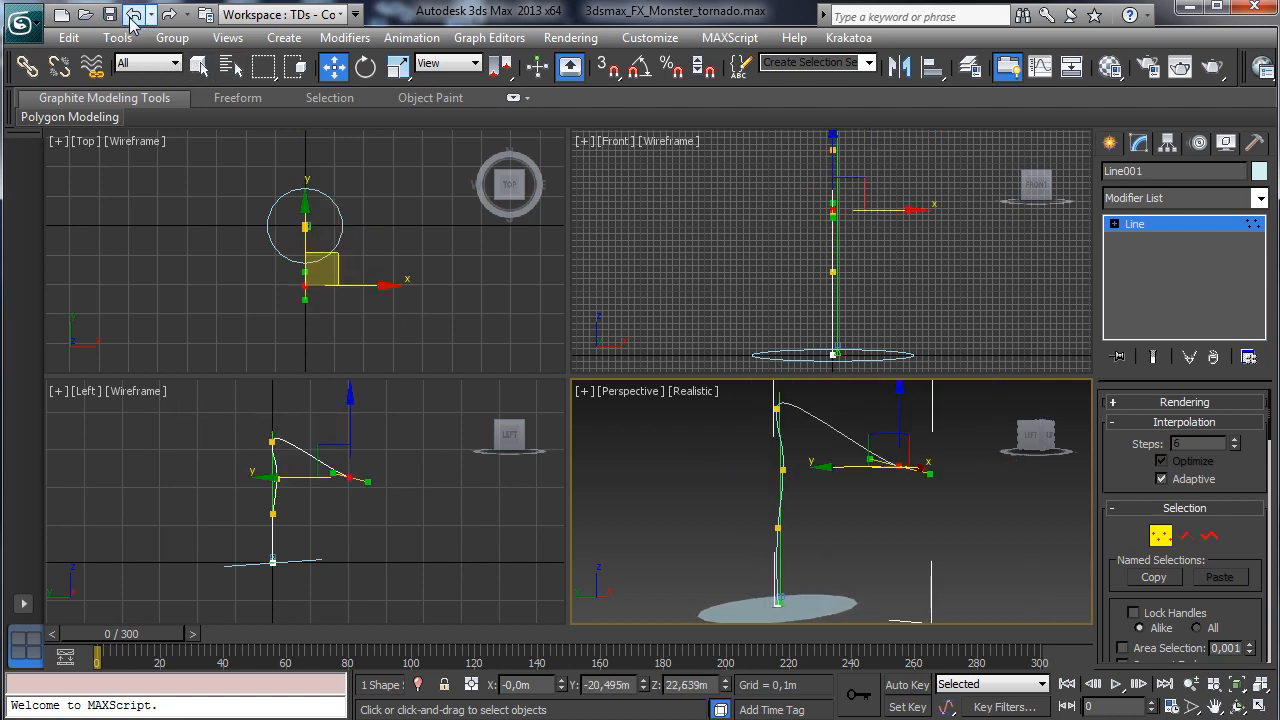
{"action": "left_click", "coordinate": [132, 16]}
{"action": "left_click", "coordinate": [133, 16]}
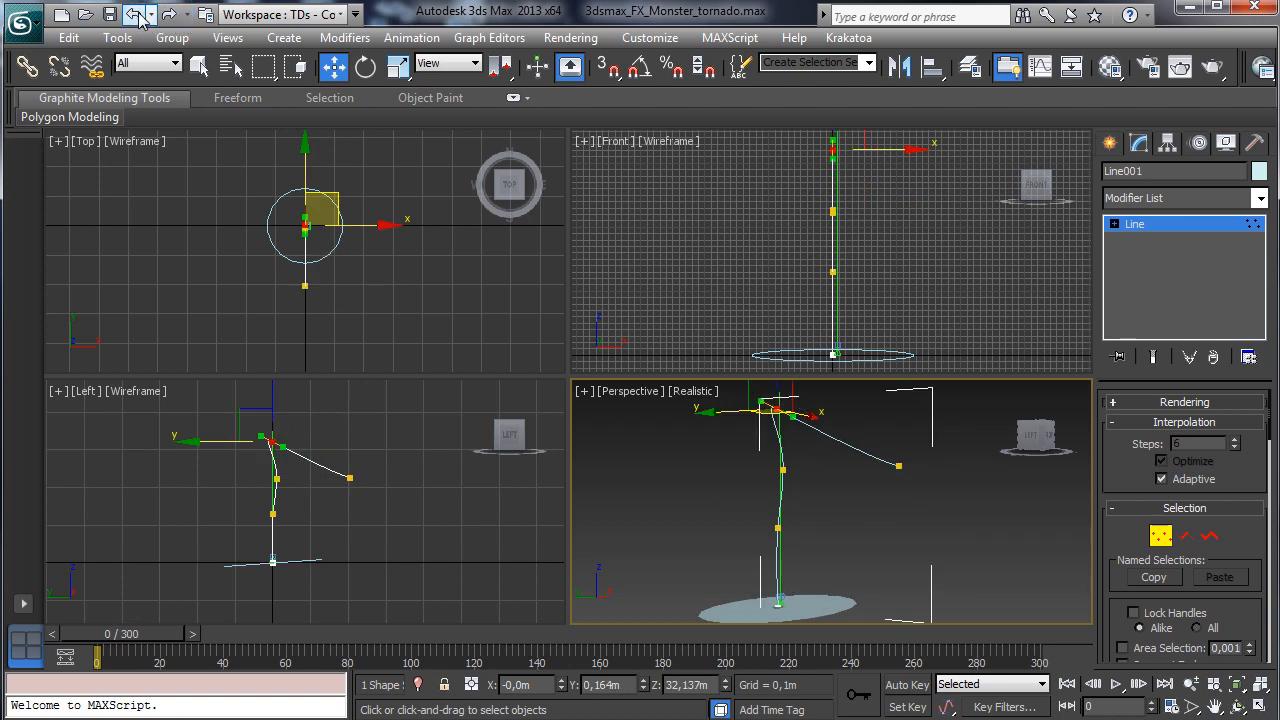
{"action": "left_click", "coordinate": [167, 16]}
{"action": "left_click", "coordinate": [166, 16]}
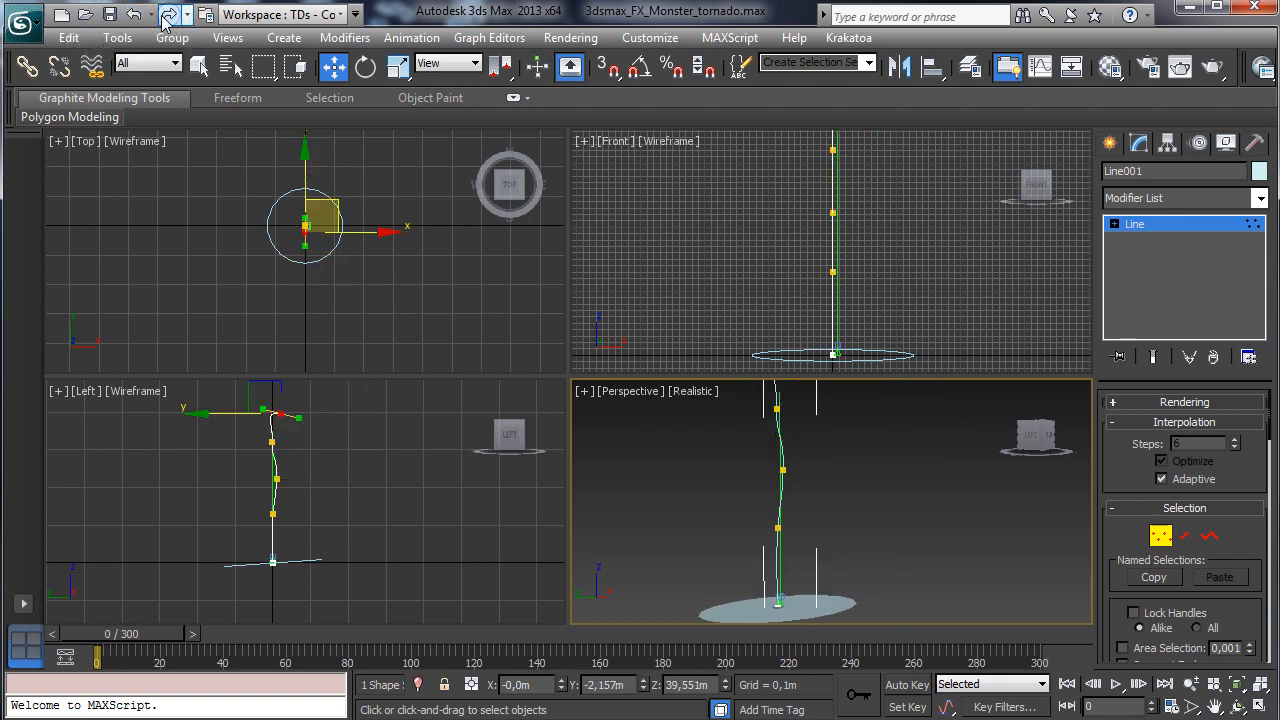
- Turn Auto Key on and, at frame 200, move the line's end vertex outward to about Y -38.2 m, Z 27.5 m
{"action": "left_click", "coordinate": [905, 685]}
{"action": "left_click_drag", "start_coordinate": [92, 648], "coordinate": [722, 648]}
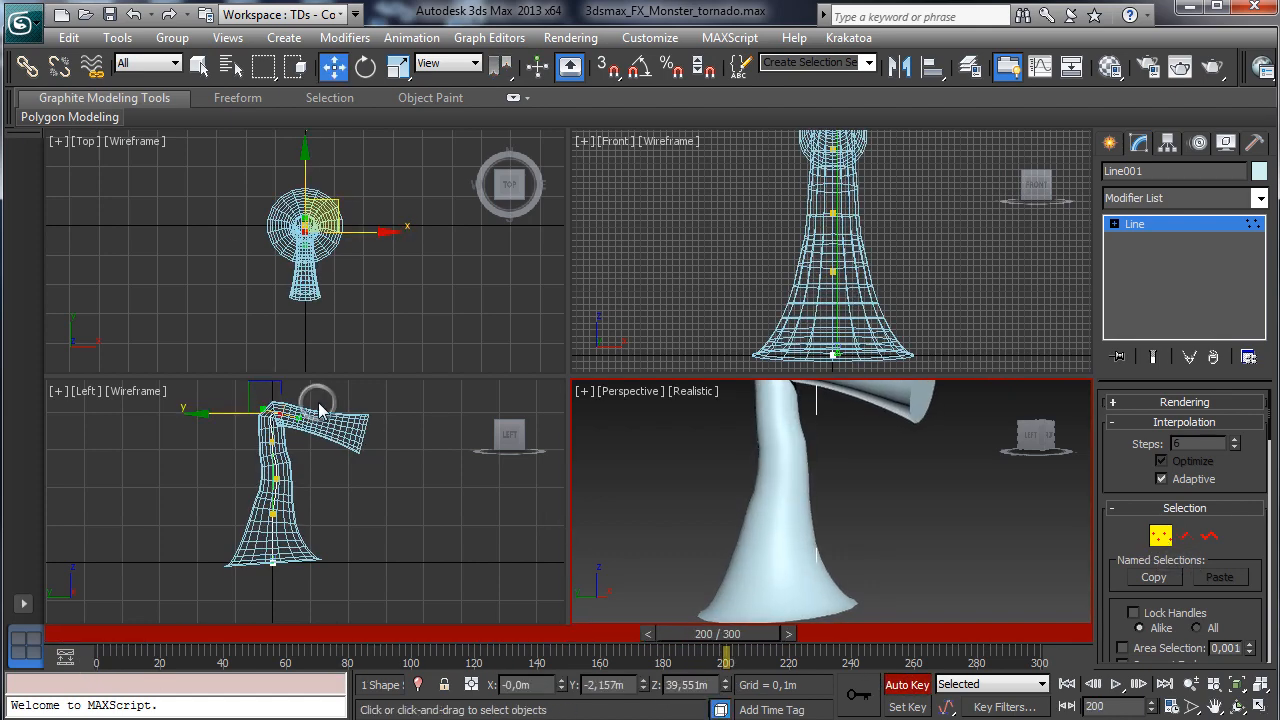
{"action": "left_click_drag", "start_coordinate": [320, 410], "coordinate": [446, 434]}
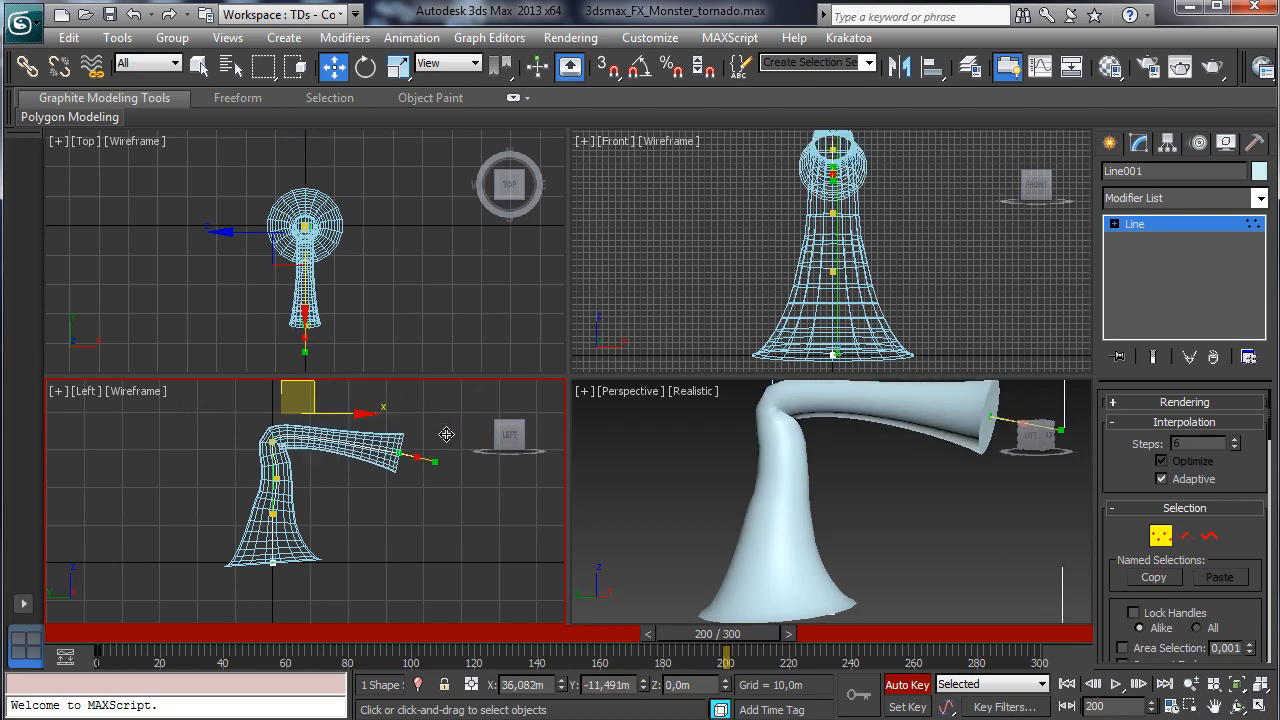
{"action": "left_click", "coordinate": [396, 457]}
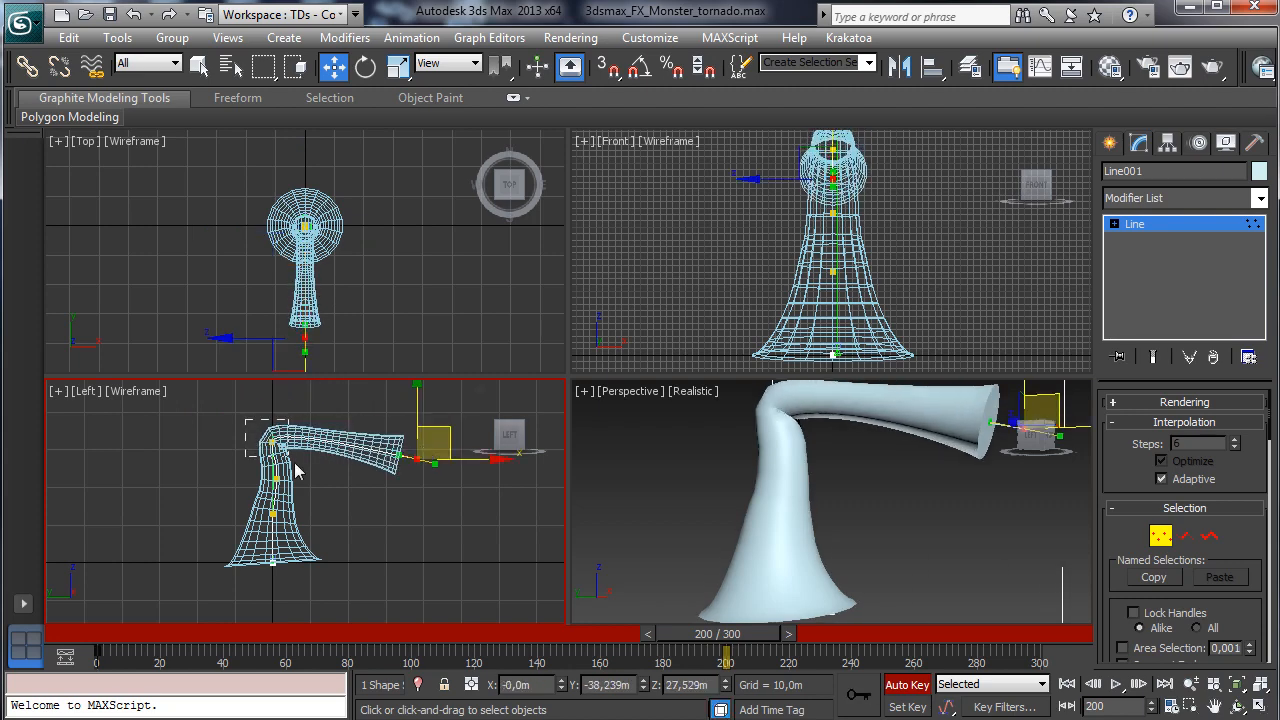
- Arch the line by moving its fourth vertex to about Y -9.7 m, Z 40.6 m, levelling its tangent and raising the third vertex
{"action": "left_click_drag", "start_coordinate": [295, 463], "coordinate": [297, 465]}
{"action": "left_click_drag", "start_coordinate": [301, 414], "coordinate": [338, 383]}
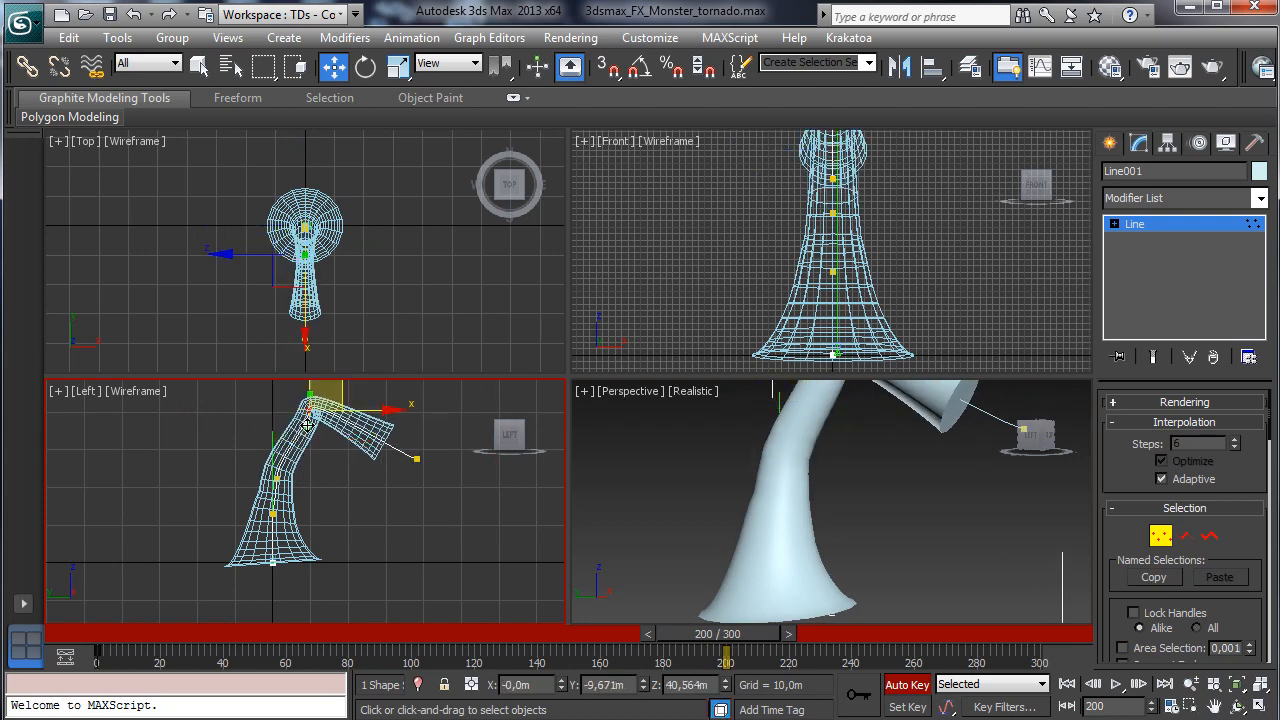
{"action": "left_click_drag", "start_coordinate": [307, 423], "coordinate": [355, 410]}
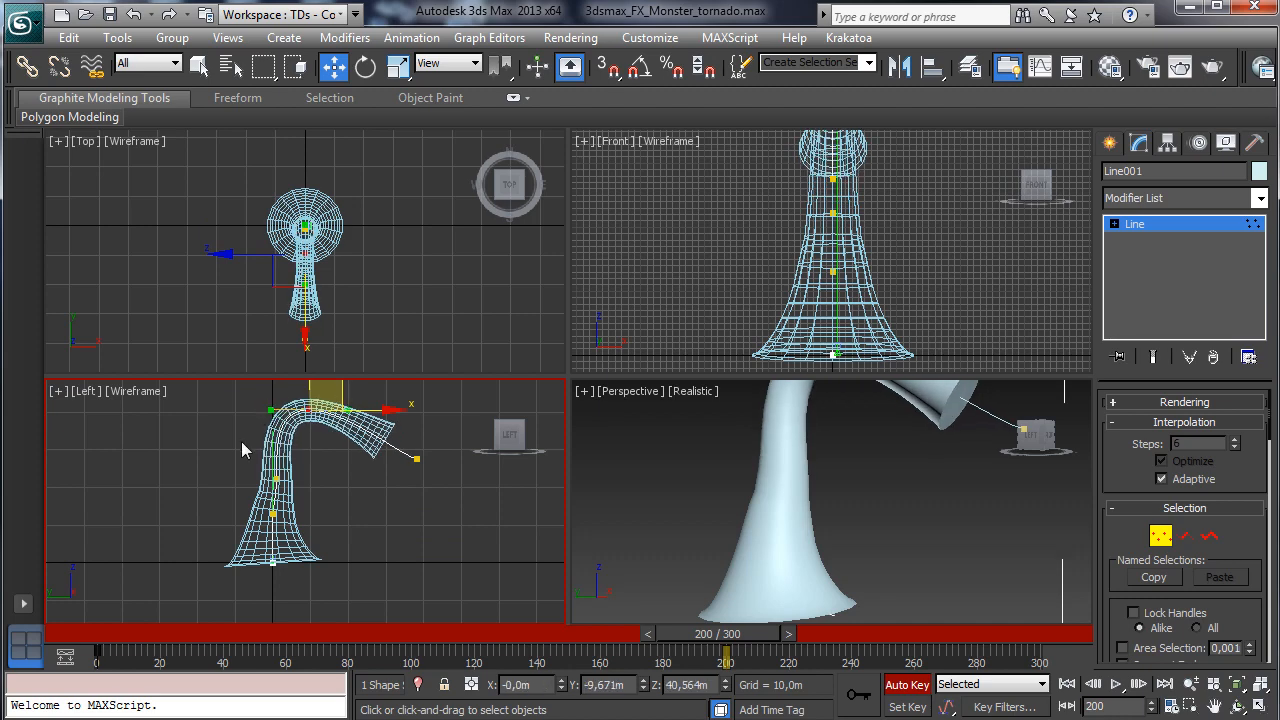
{"action": "left_click_drag", "start_coordinate": [242, 442], "coordinate": [305, 441]}
{"action": "left_click", "coordinate": [303, 461]}
- Lower the line's end vertex to about Y -45.6 m, Z 19.8 m, angle its tangent downward and leave vertex level
{"action": "left_click_drag", "start_coordinate": [407, 443], "coordinate": [424, 490]}
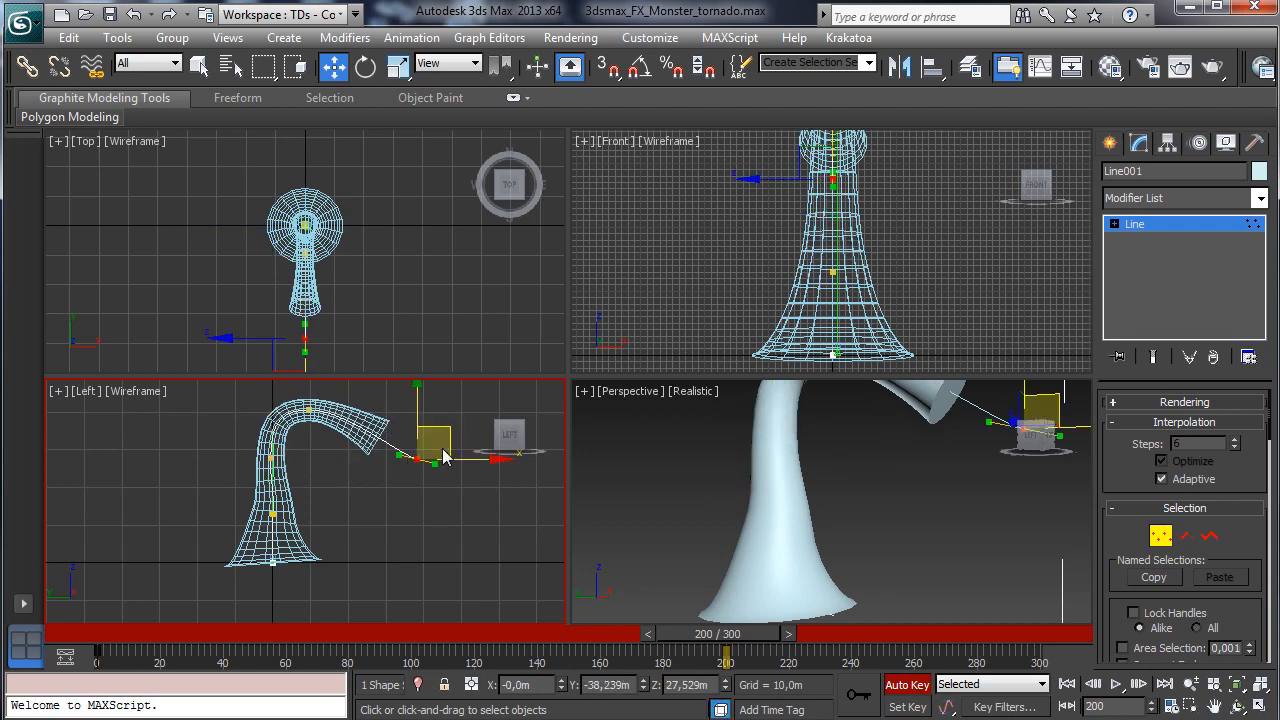
{"action": "left_click_drag", "start_coordinate": [449, 437], "coordinate": [426, 469]}
{"action": "left_click", "coordinate": [1160, 538]}
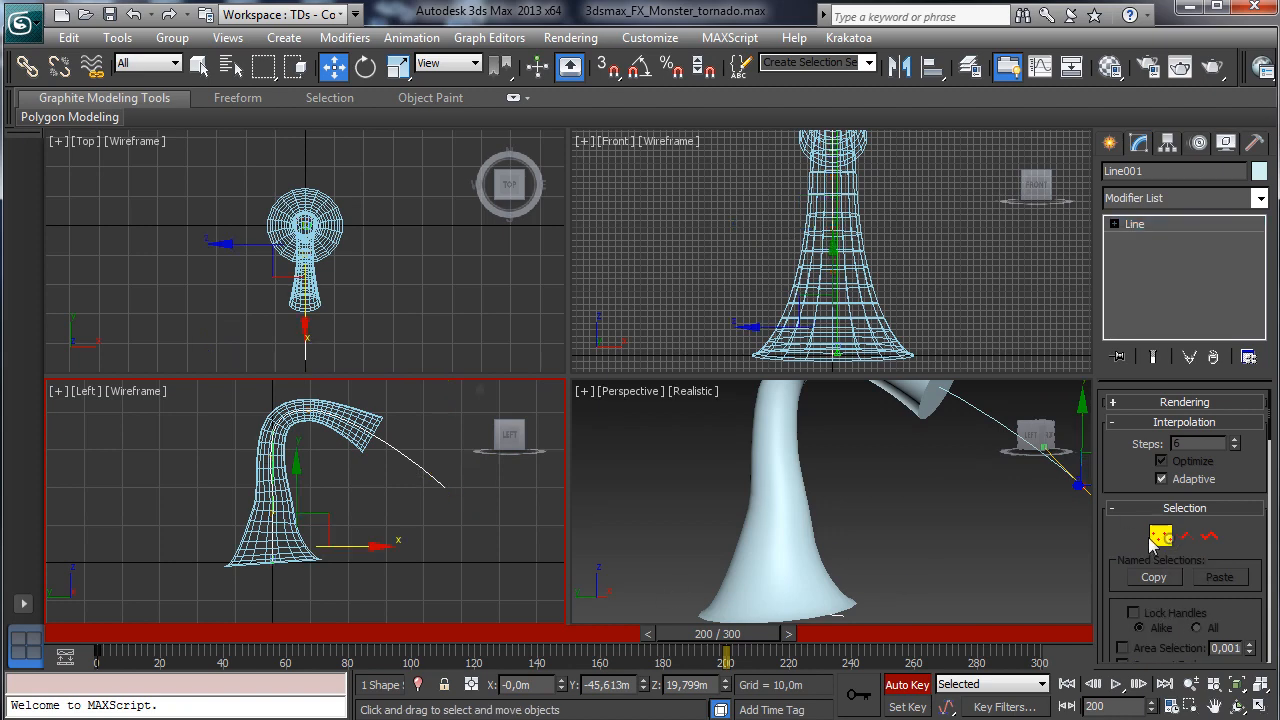
- At frame 0, lower the line's second and third vertices toward the ground and straighten their tangents vertically at vertex level
{"action": "mouse_move", "coordinate": [84, 638]}
{"action": "left_mouse_down"}
{"action": "mouse_move", "coordinate": [23, 638]}
{"action": "mouse_move", "coordinate": [463, 604]}
{"action": "mouse_move", "coordinate": [617, 667]}
{"action": "mouse_move", "coordinate": [713, 668]}
{"action": "mouse_move", "coordinate": [55, 670]}
{"action": "mouse_move", "coordinate": [255, 635]}
{"action": "mouse_move", "coordinate": [663, 632]}
{"action": "mouse_move", "coordinate": [100, 634]}
{"action": "left_mouse_up"}
{"action": "key", "text": "w"}
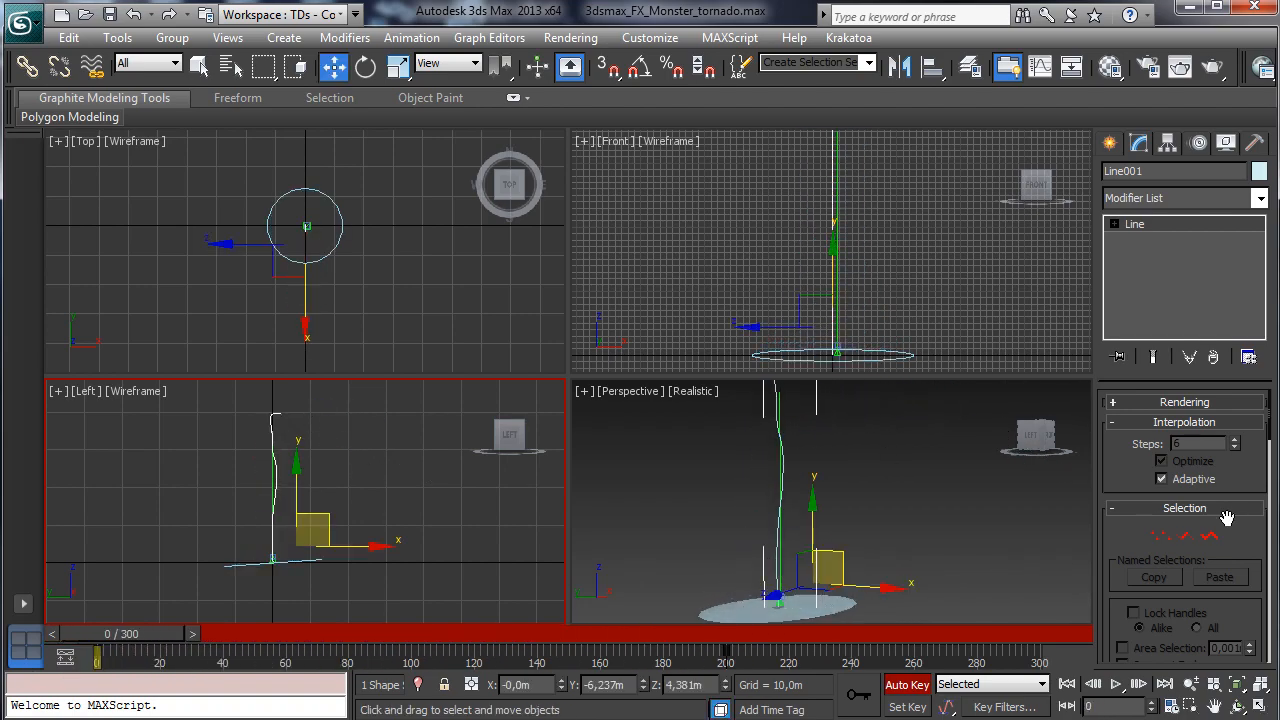
{"action": "left_click", "coordinate": [1158, 538]}
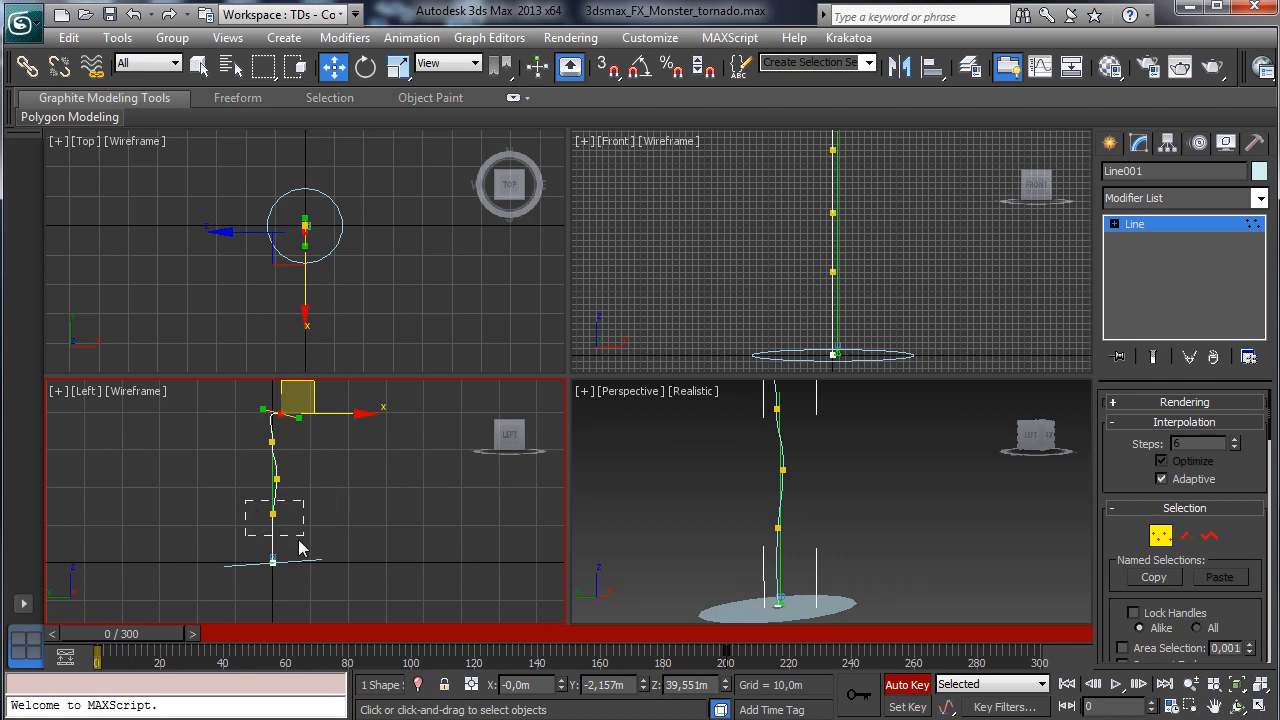
{"action": "left_click_drag", "start_coordinate": [300, 547], "coordinate": [270, 558]}
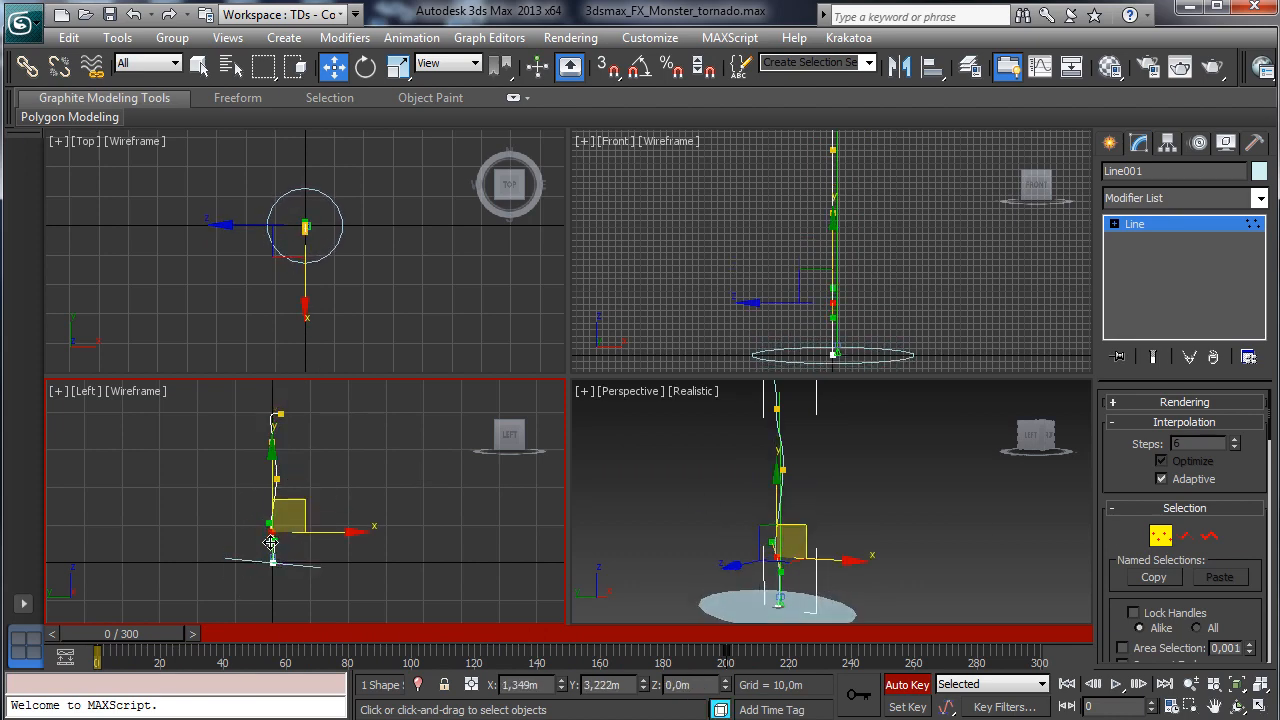
{"action": "left_click_drag", "start_coordinate": [311, 505], "coordinate": [280, 527]}
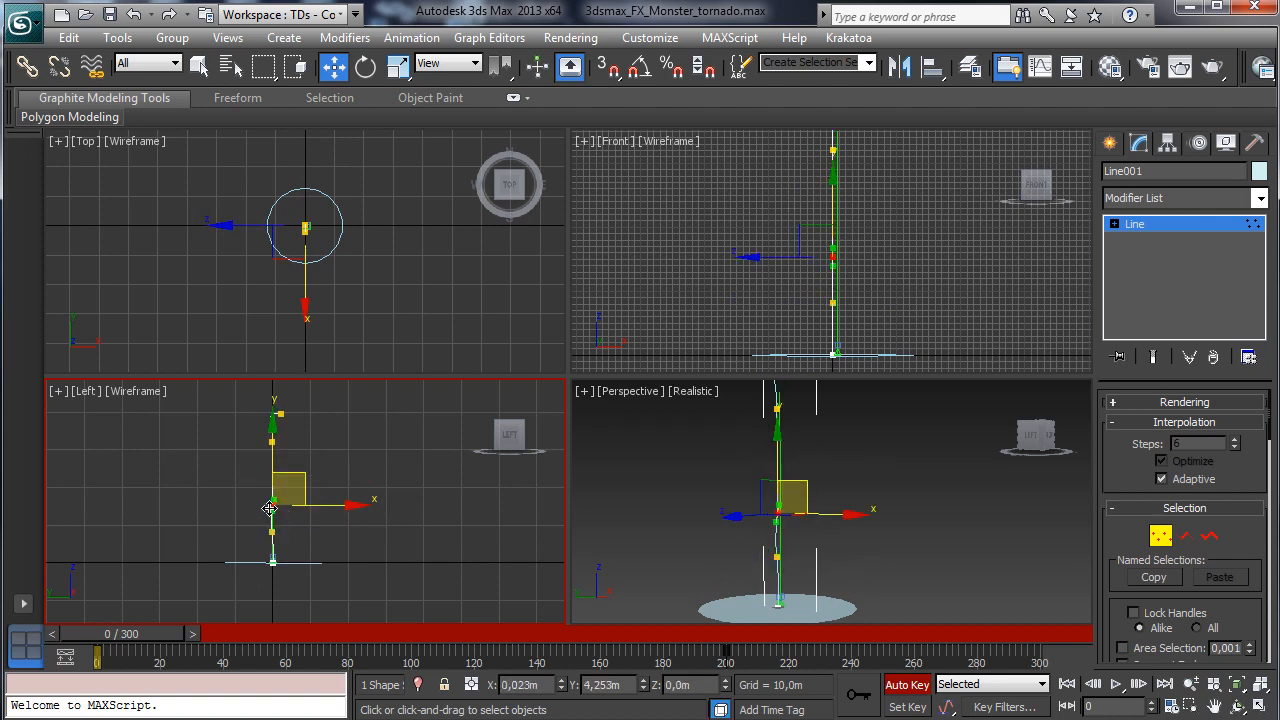
{"action": "left_click_drag", "start_coordinate": [275, 475], "coordinate": [275, 492]}
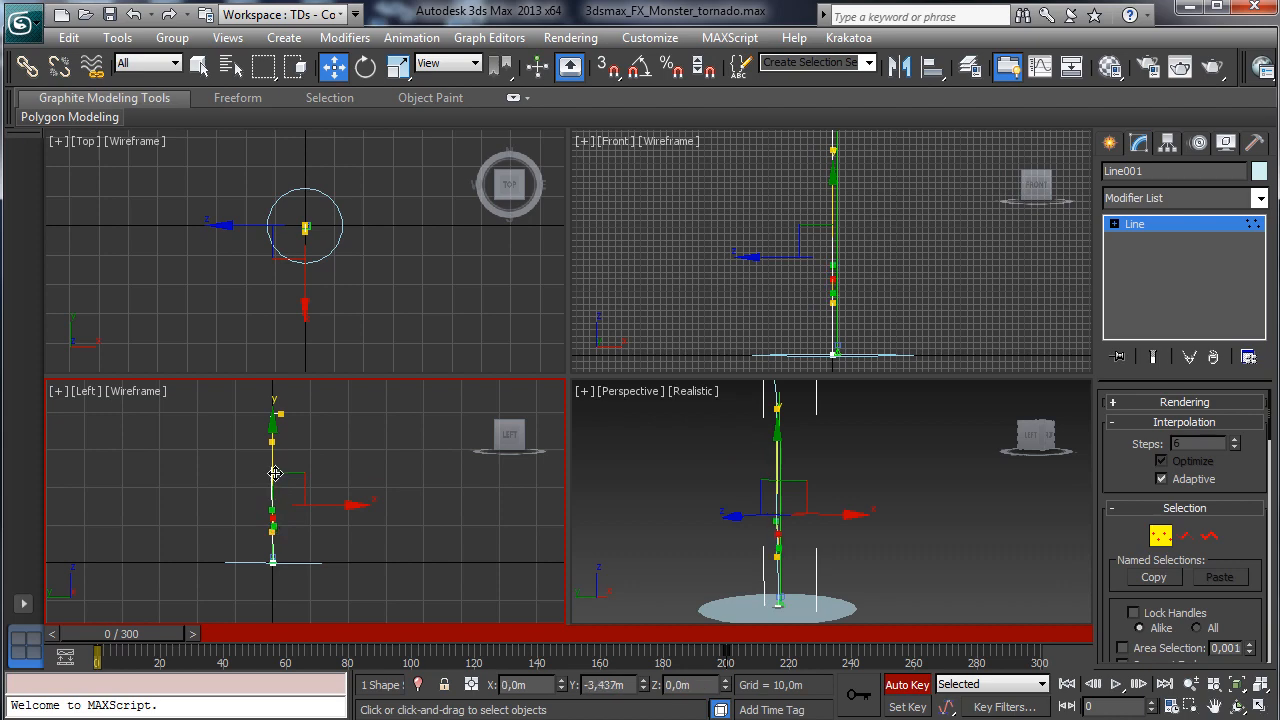
- Lower the fourth vertex and move the end vertex above it to about Z 29.7 m, vertically aligning its tangent, and preview the animation up to frame 201
{"action": "left_click", "coordinate": [271, 440]}
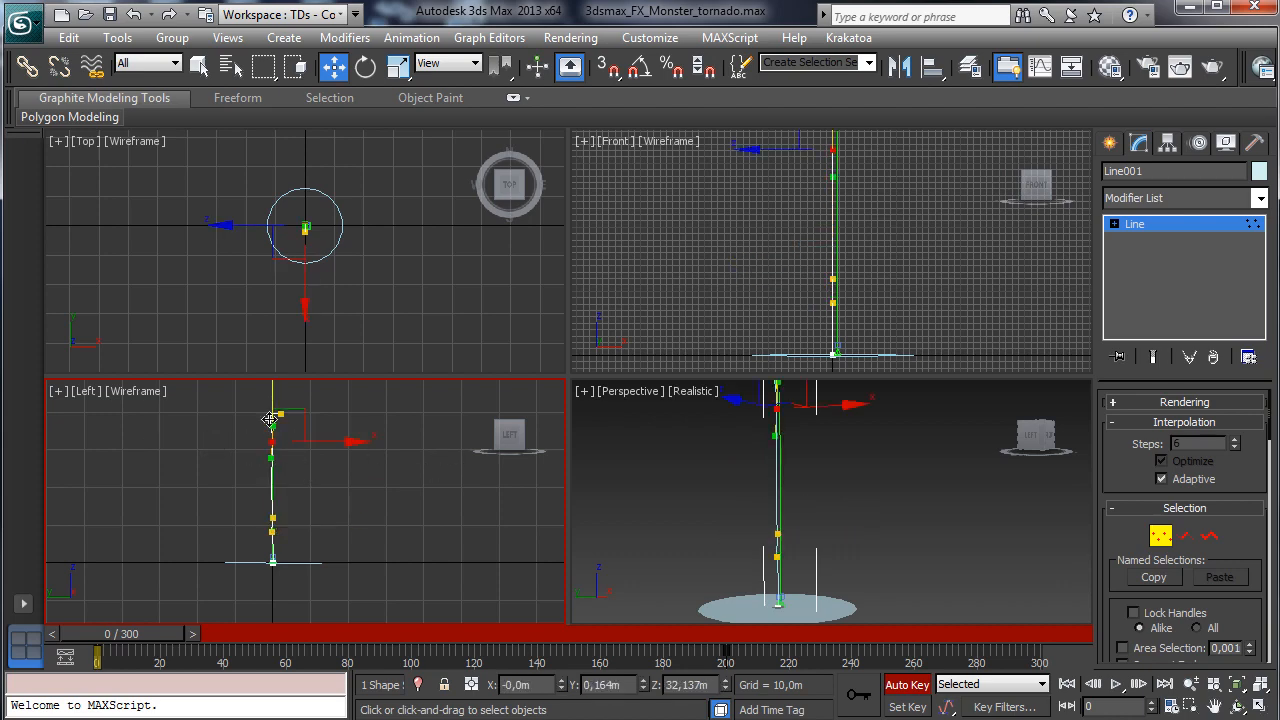
{"action": "left_click_drag", "start_coordinate": [272, 395], "coordinate": [303, 423]}
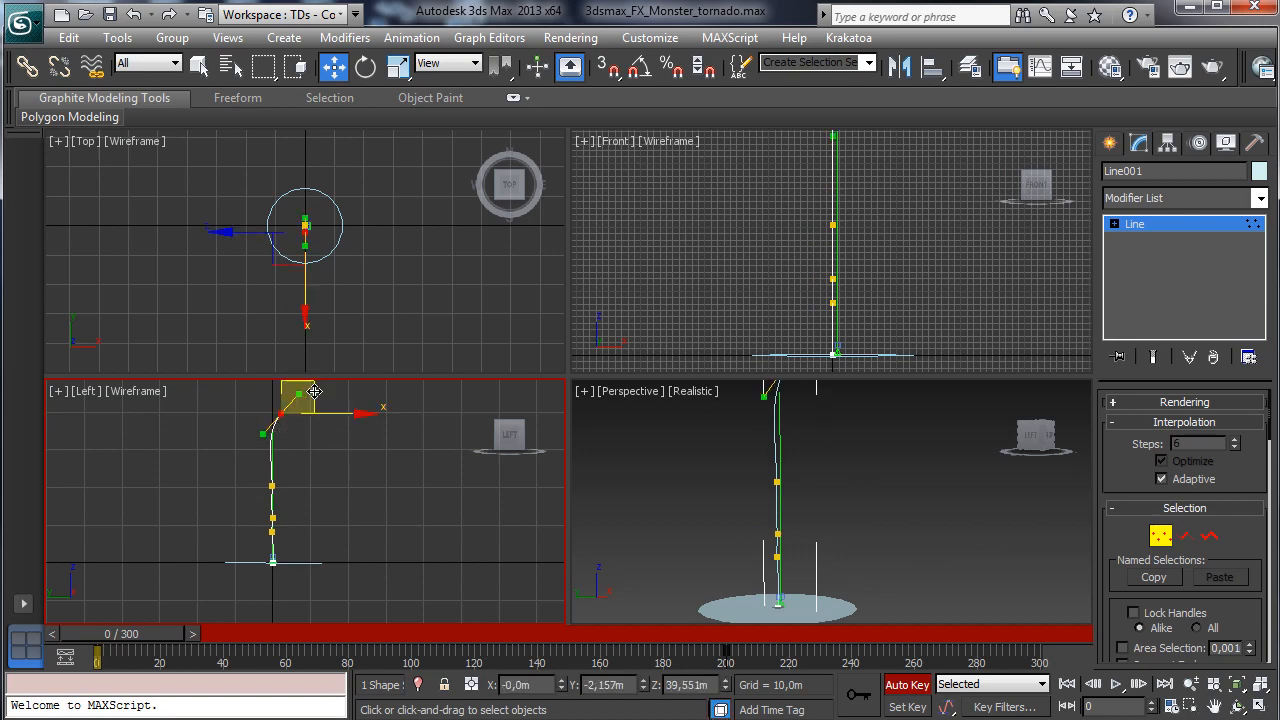
{"action": "left_click_drag", "start_coordinate": [264, 452], "coordinate": [284, 457]}
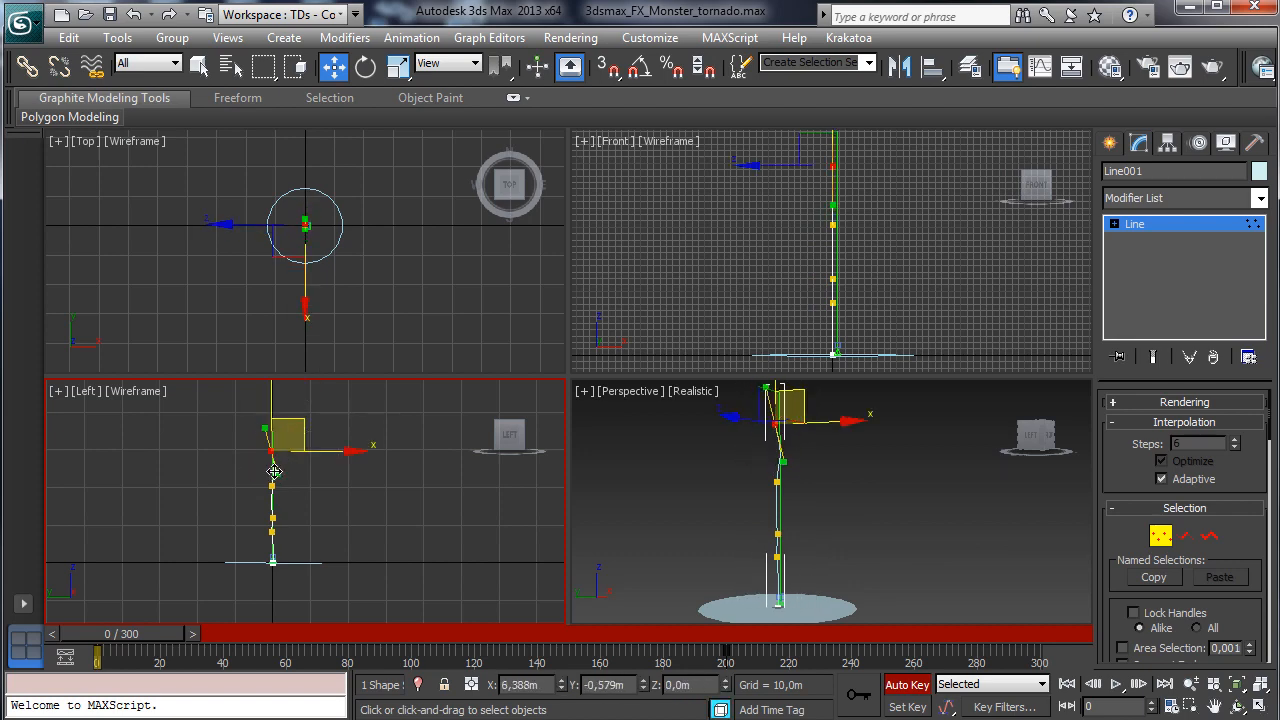
{"action": "left_click", "coordinate": [625, 541]}
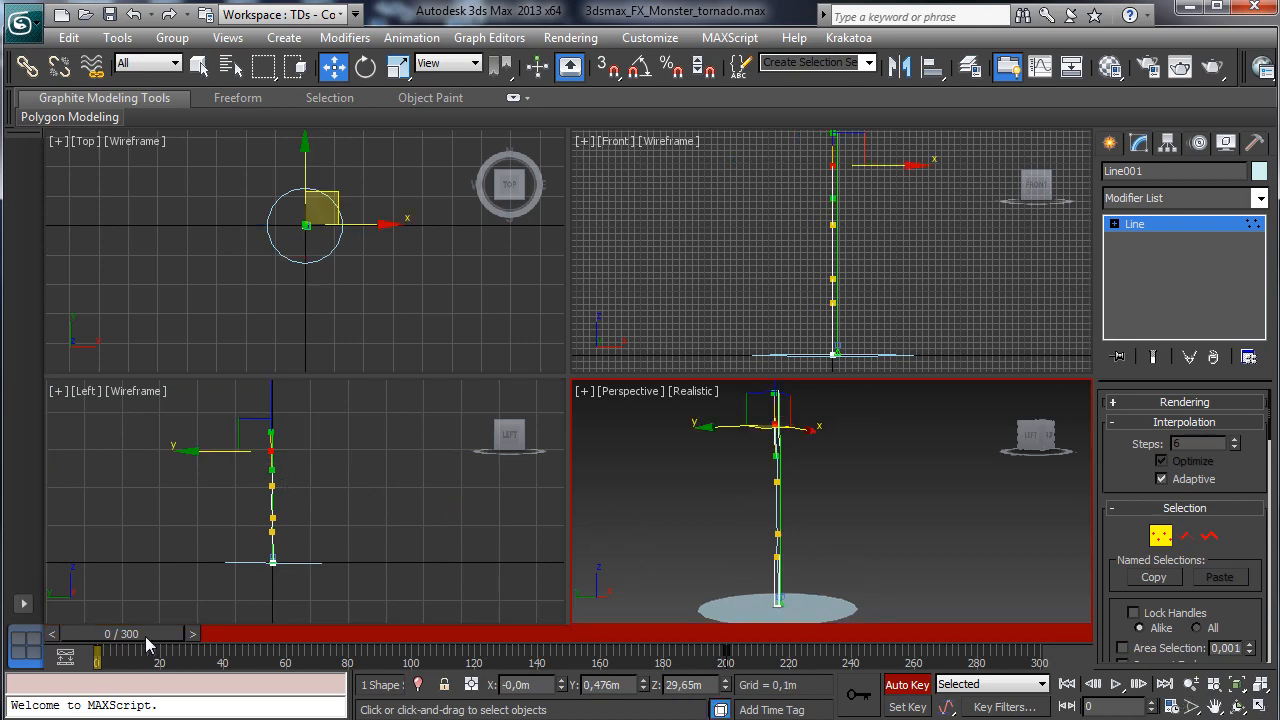
{"action": "left_click_drag", "start_coordinate": [145, 636], "coordinate": [755, 673]}
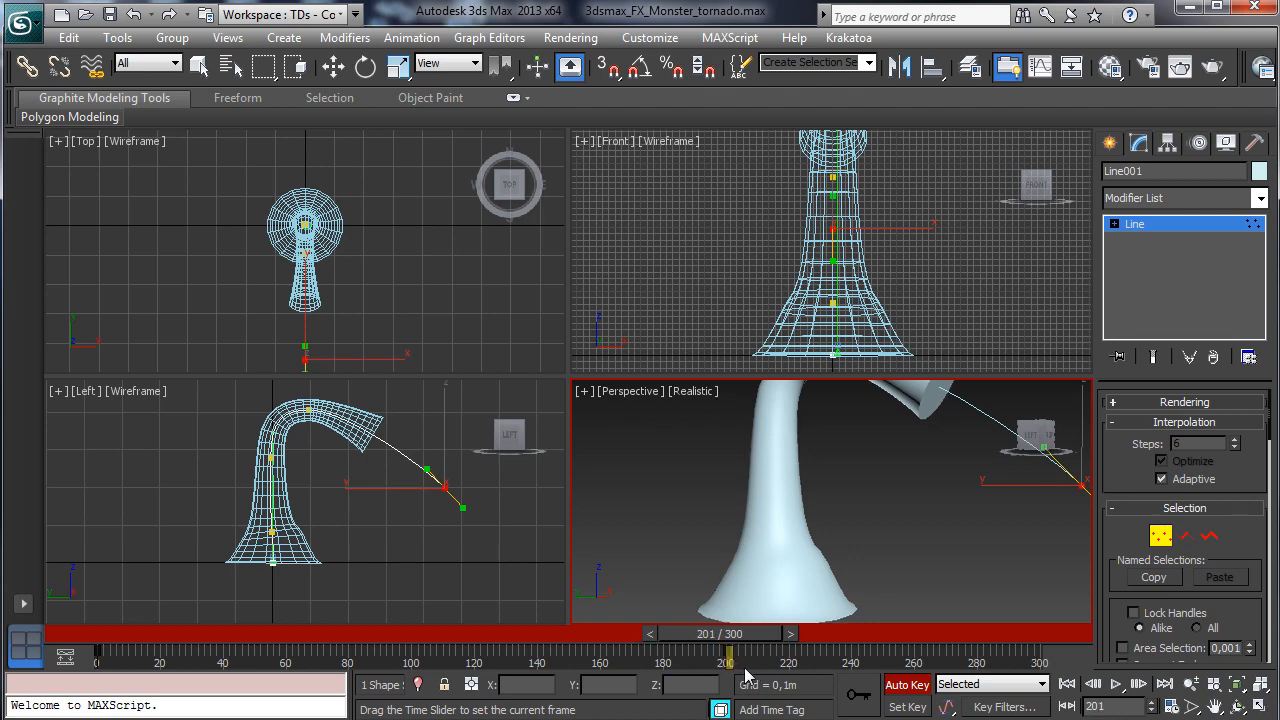
- At frame 200, raise the Tornado_proxy cylinder's height to about 97.11 m so it extends along the arched path
{"action": "key", "text": "w"}
{"action": "left_click", "coordinate": [1158, 535]}
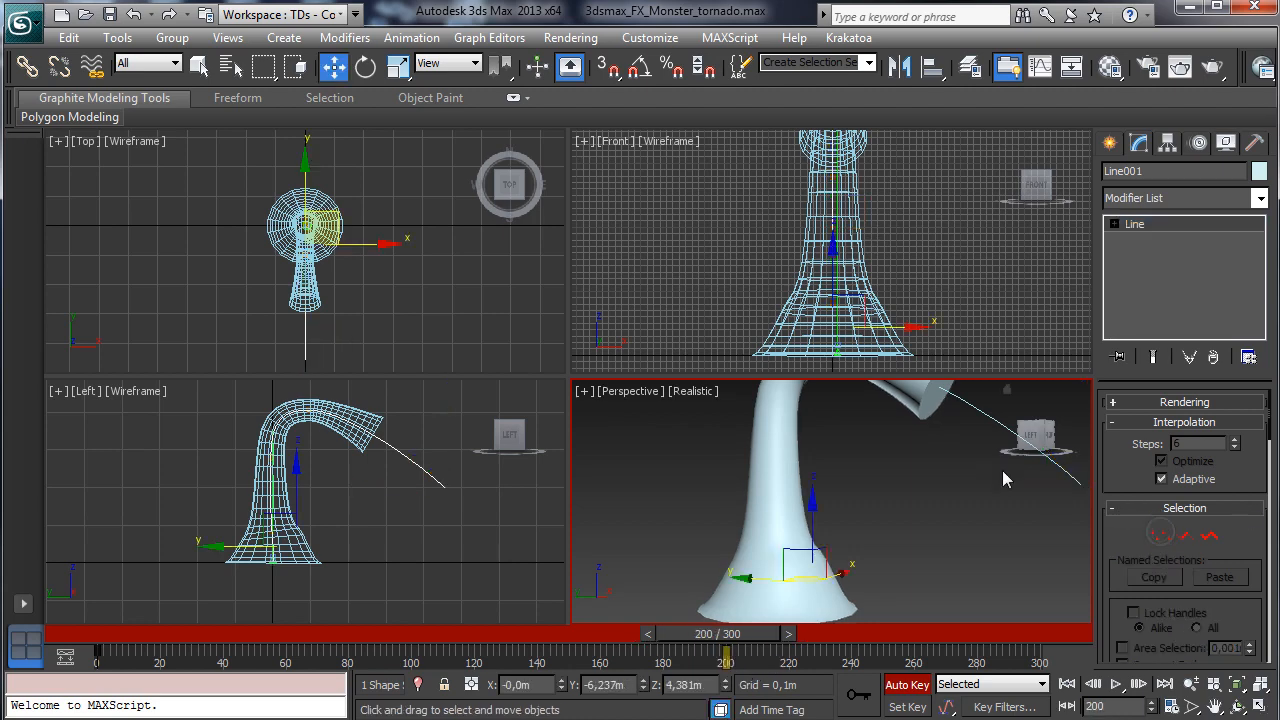
{"action": "left_click", "coordinate": [906, 406]}
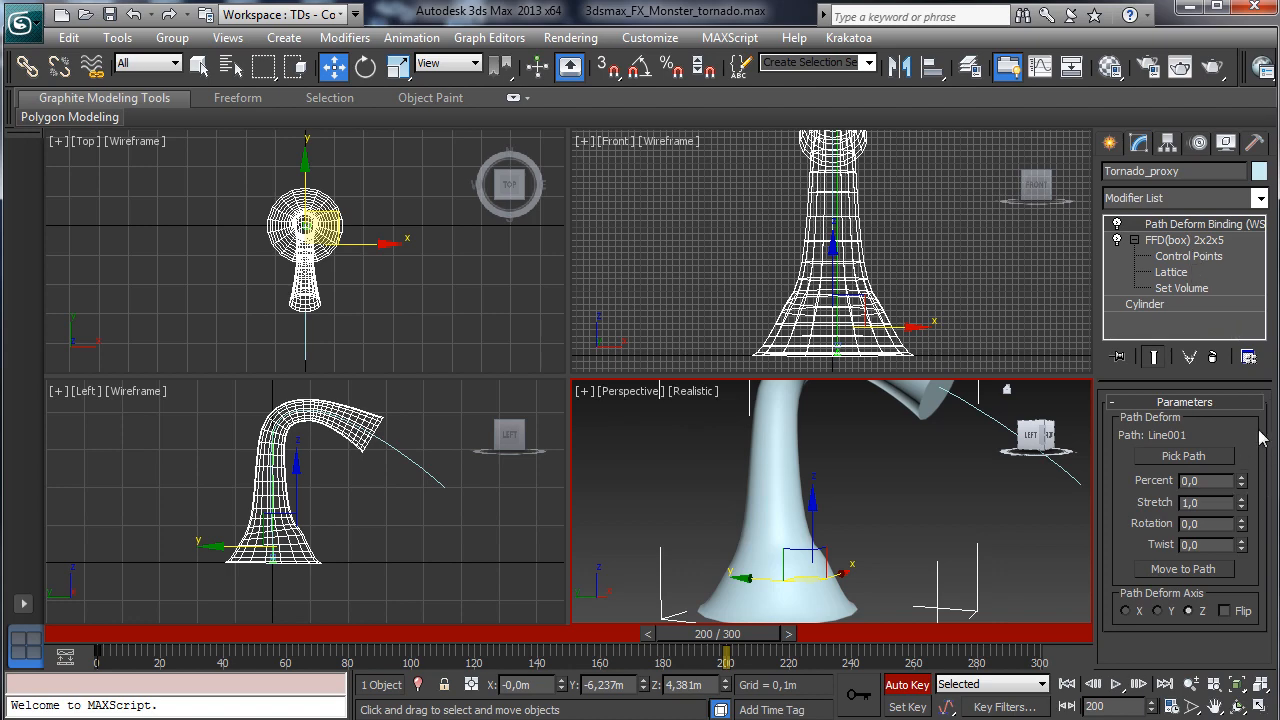
{"action": "left_click", "coordinate": [1145, 304]}
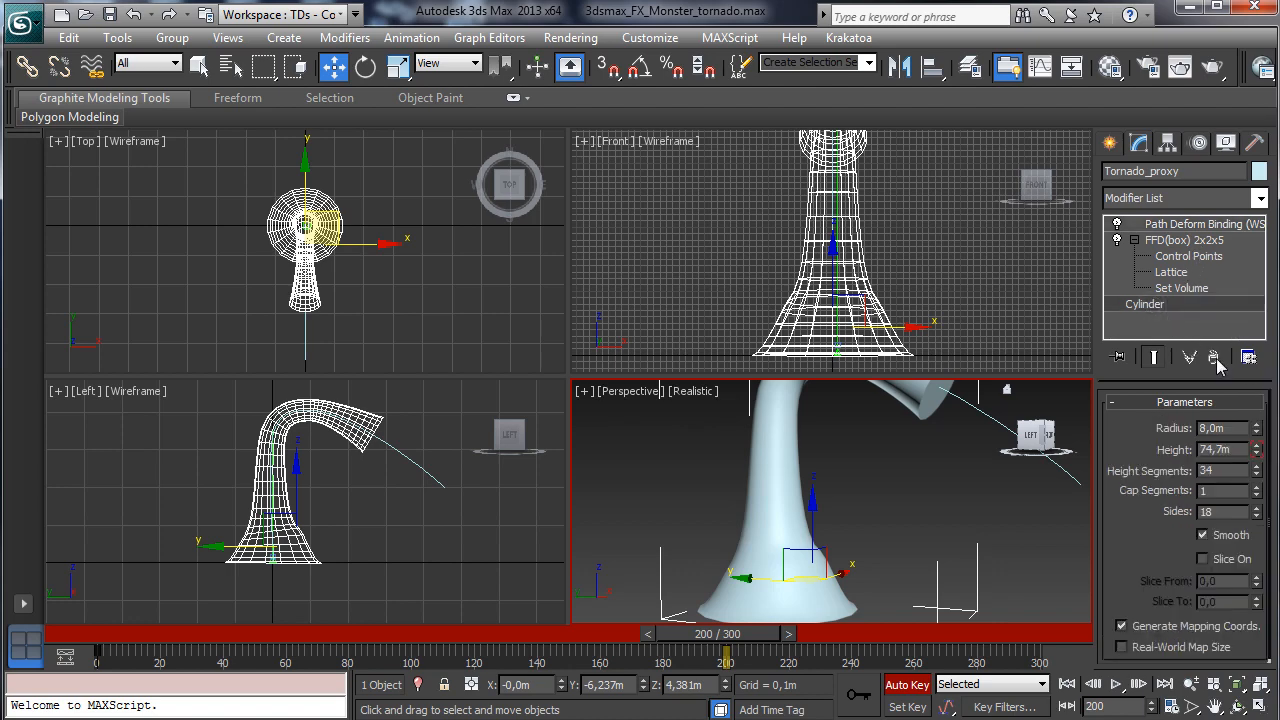
{"action": "left_click_drag", "start_coordinate": [1258, 453], "coordinate": [1259, 418]}
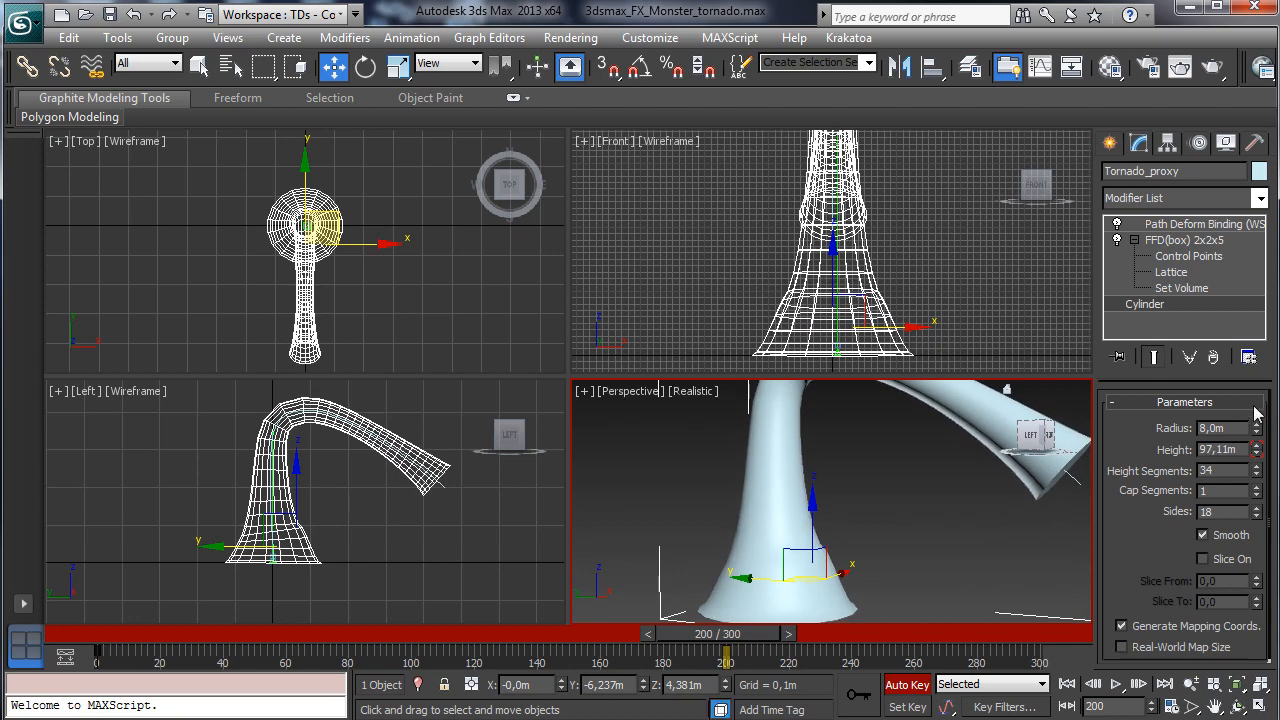
{"action": "right_click", "coordinate": [955, 578]}
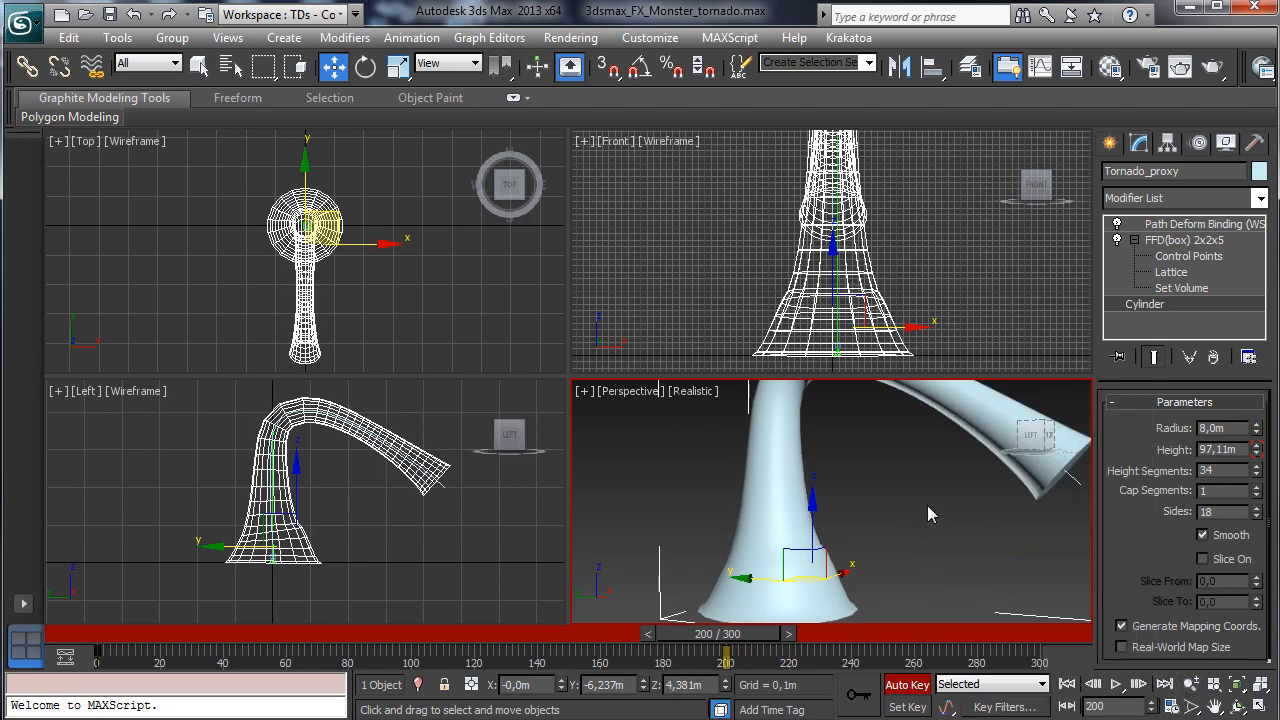
{"action": "left_click", "coordinate": [1190, 684]}
{"action": "left_click_drag", "start_coordinate": [897, 503], "coordinate": [900, 543]}
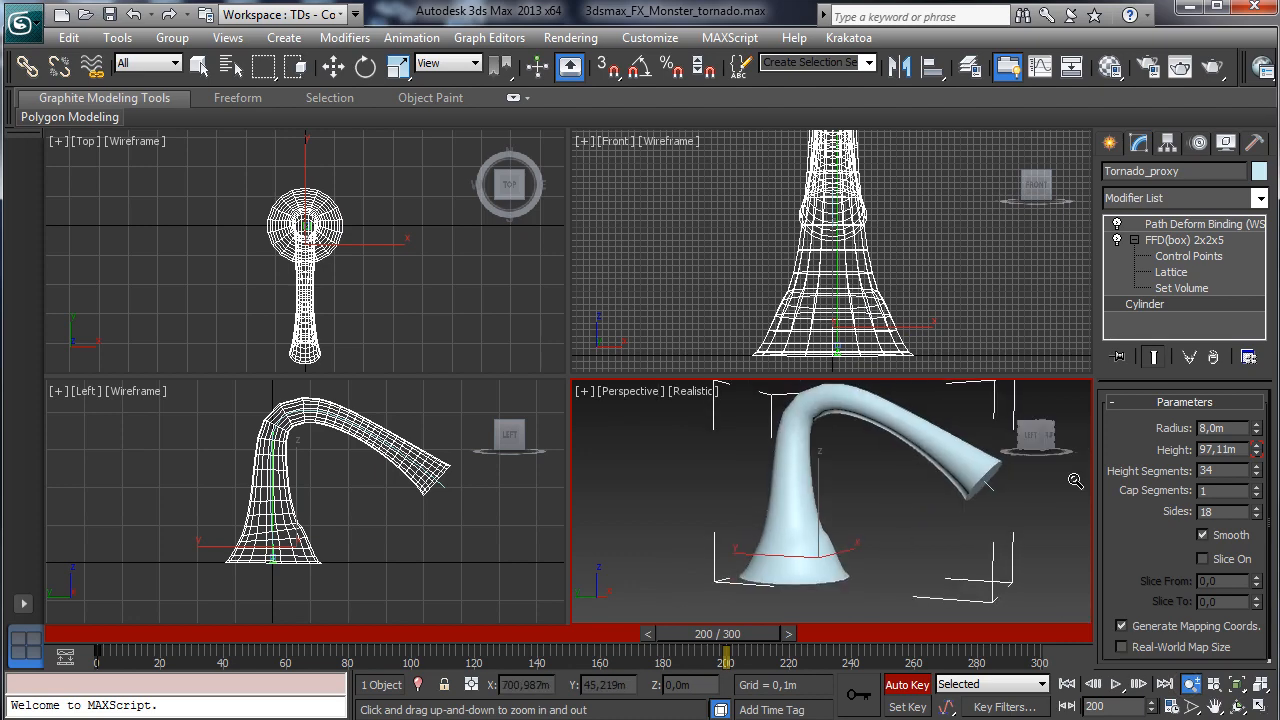
{"action": "left_click", "coordinate": [1188, 256]}
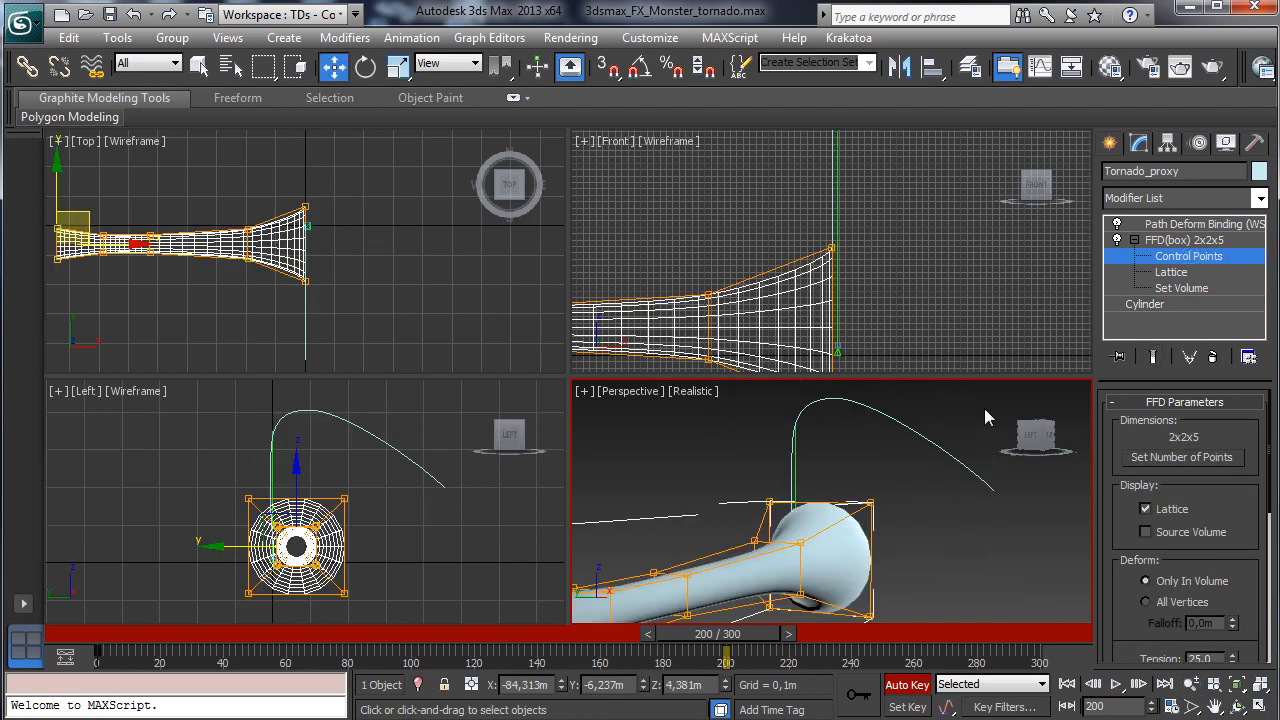
{"action": "left_click", "coordinate": [1208, 226]}
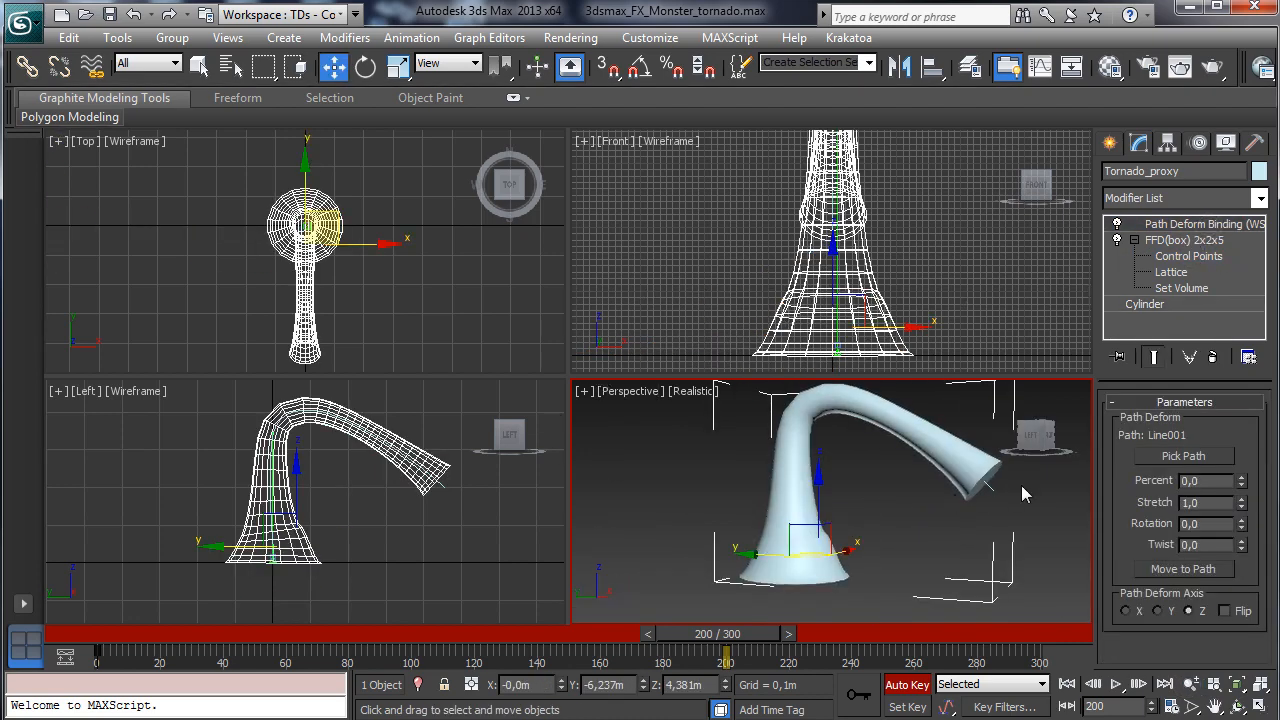
- At frame 200, shift the line's fourth vertex outward and its third vertex to about Y -1.8 m, Z 23.0 m, slanting the third vertex's tangent
{"action": "left_click", "coordinate": [442, 487]}
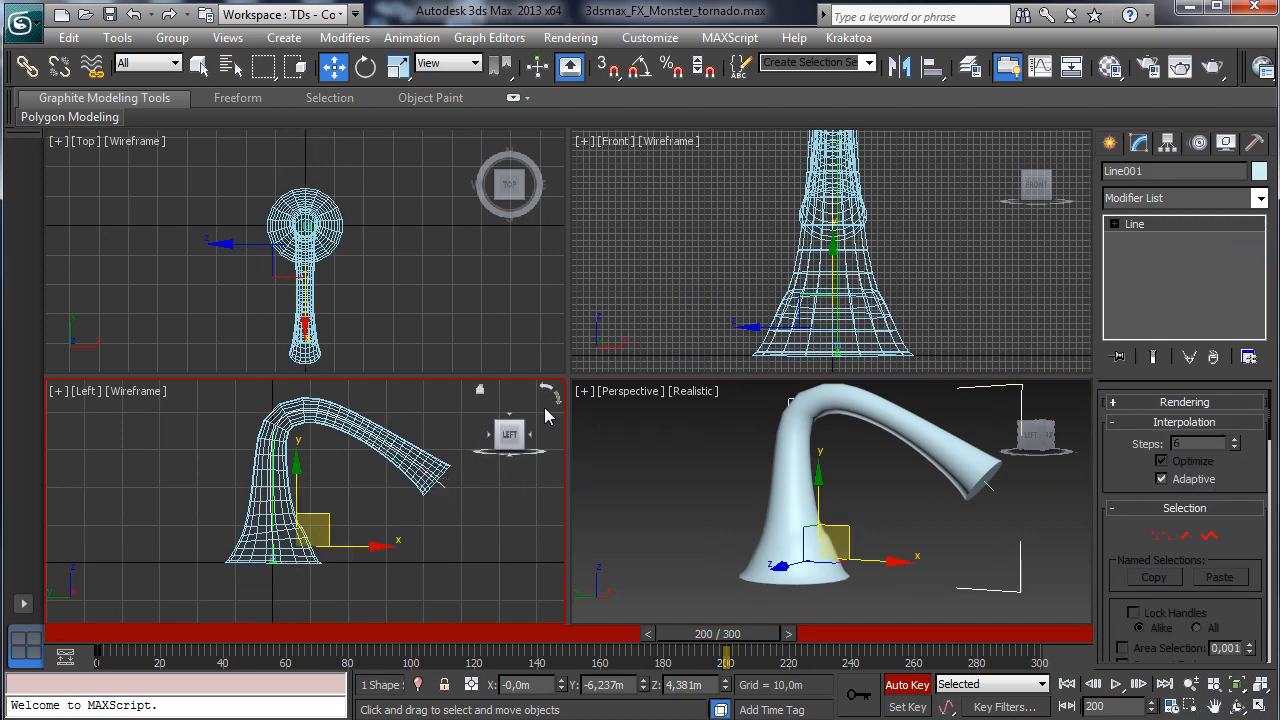
{"action": "left_click", "coordinate": [1166, 538]}
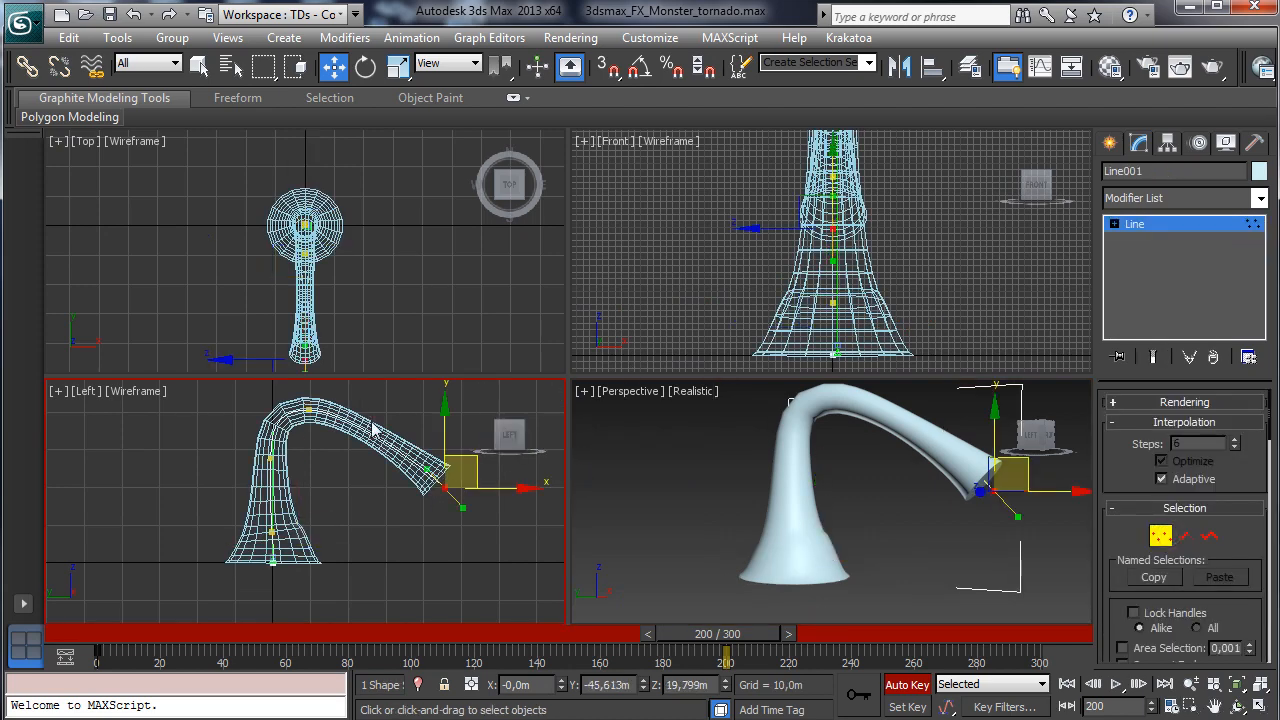
{"action": "left_click", "coordinate": [308, 406]}
{"action": "left_click_drag", "start_coordinate": [344, 388], "coordinate": [308, 448]}
{"action": "left_click_drag", "start_coordinate": [251, 494], "coordinate": [268, 497]}
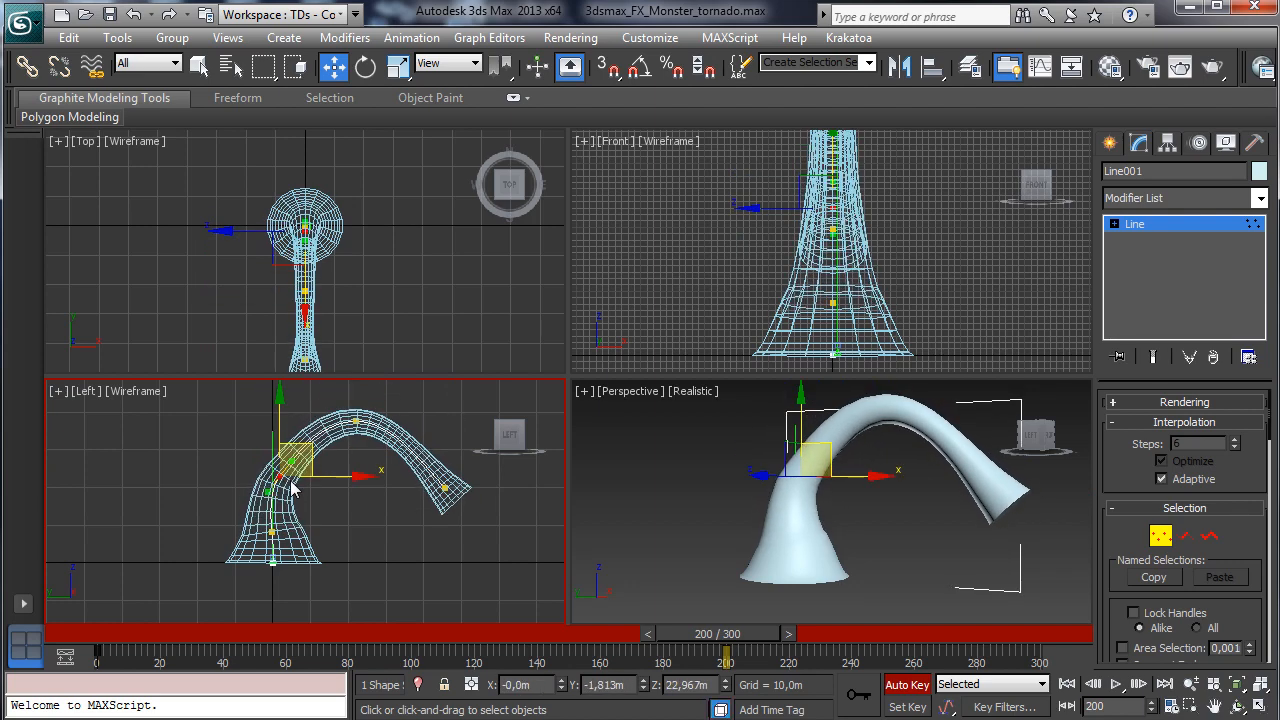
- Move the line's fourth vertex to about Y -23.2 m, Z 31.6 m and end vertex to about Y -40.2 m, Z 25.4 m, and leave vertex level
{"action": "left_click_drag", "start_coordinate": [395, 452], "coordinate": [397, 458]}
{"action": "left_click_drag", "start_coordinate": [387, 396], "coordinate": [391, 418]}
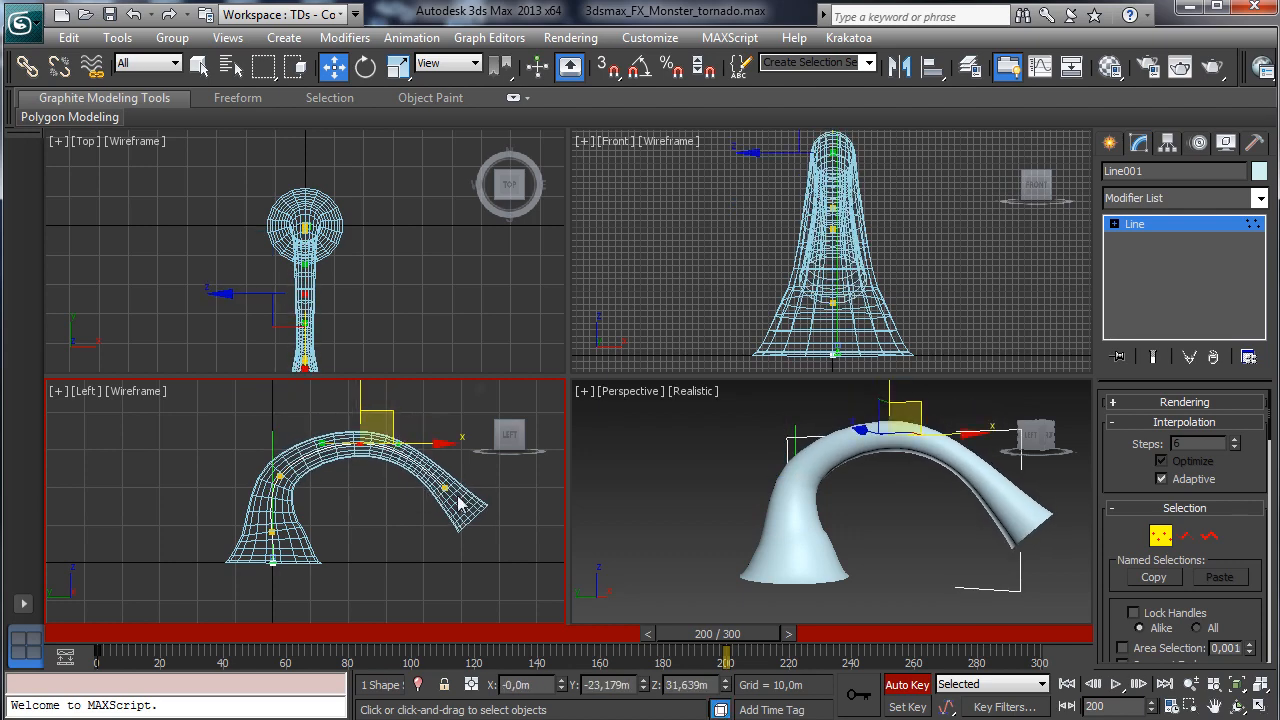
{"action": "mouse_move", "coordinate": [426, 471]}
{"action": "left_mouse_down"}
{"action": "mouse_move", "coordinate": [456, 450]}
{"action": "mouse_move", "coordinate": [449, 477]}
{"action": "left_mouse_up"}
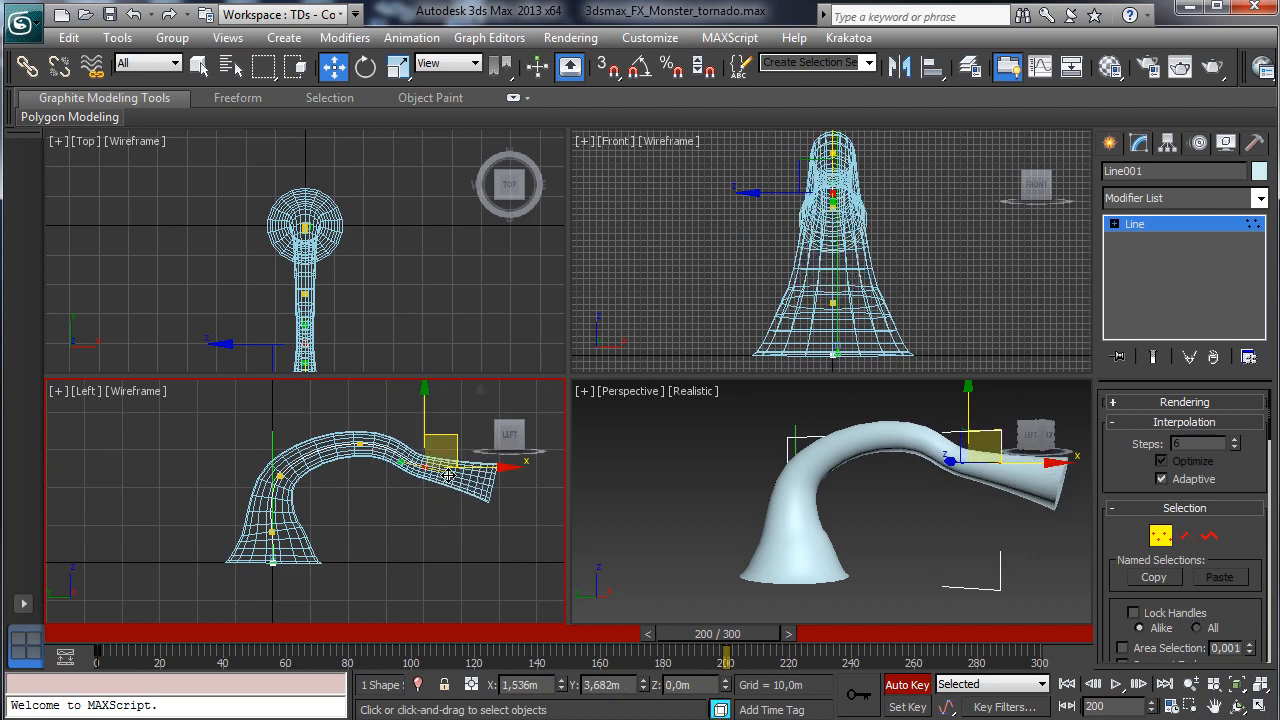
{"action": "left_click", "coordinate": [1160, 537]}
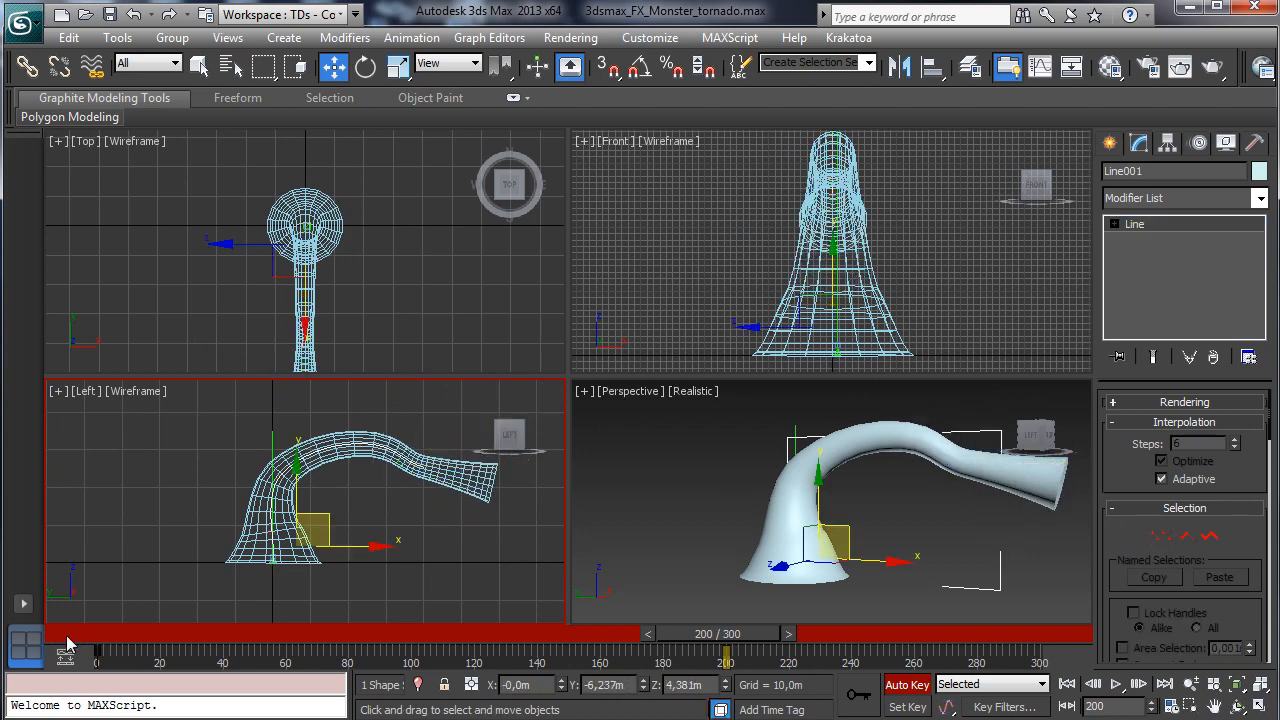
- Preview the animation up to frame 239 and there shift the line's third vertex sideways to about X 12.2 m
{"action": "left_click_drag", "start_coordinate": [68, 636], "coordinate": [780, 606]}
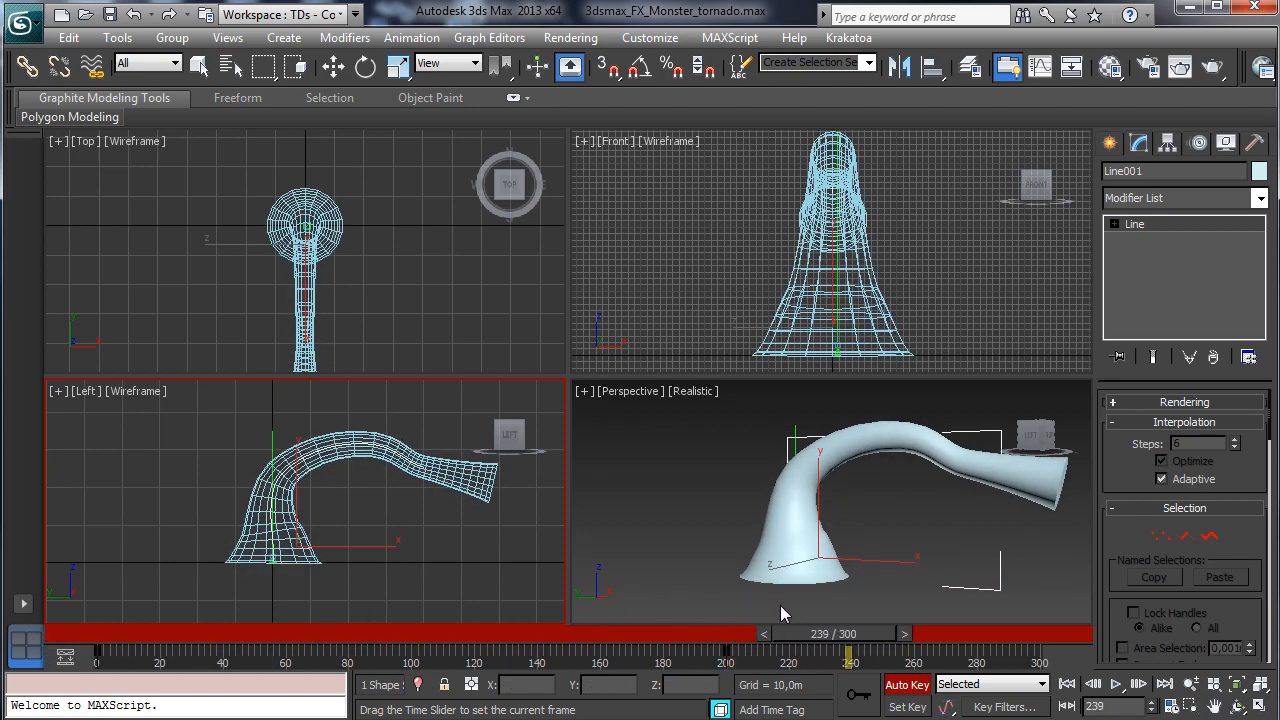
{"action": "key", "text": "w"}
{"action": "right_click", "coordinate": [423, 335]}
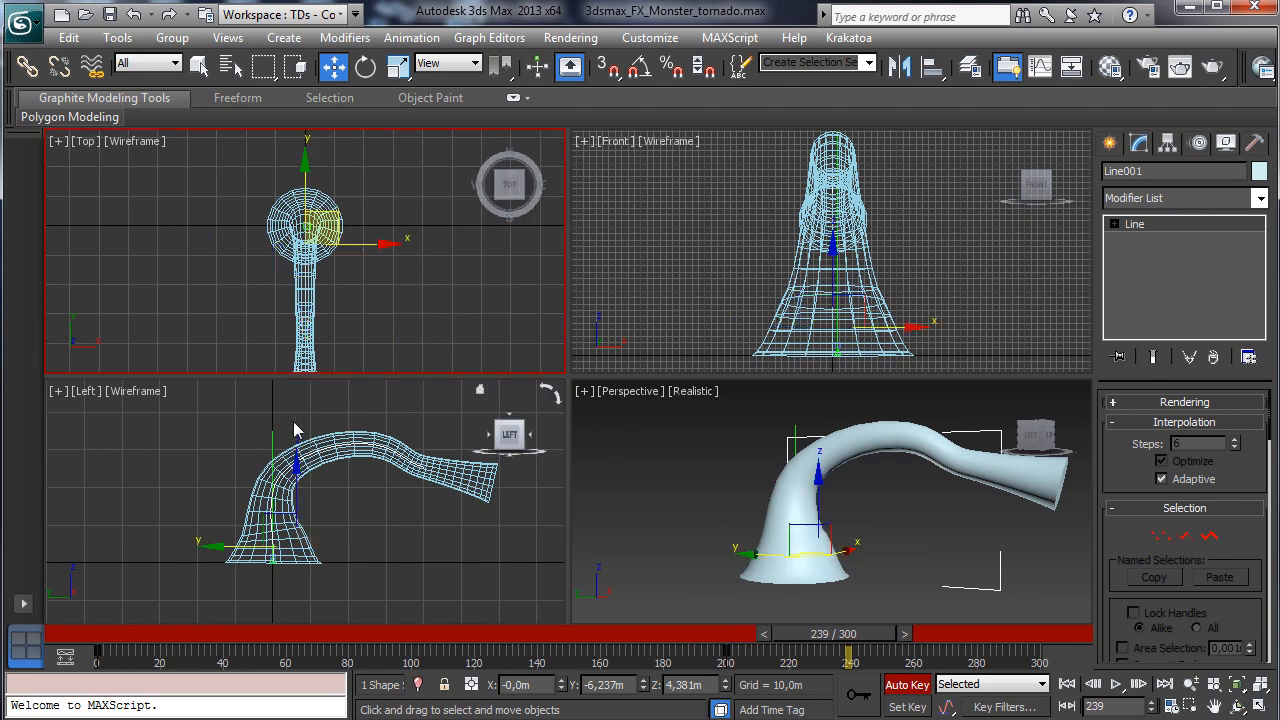
{"action": "left_click", "coordinate": [1159, 530]}
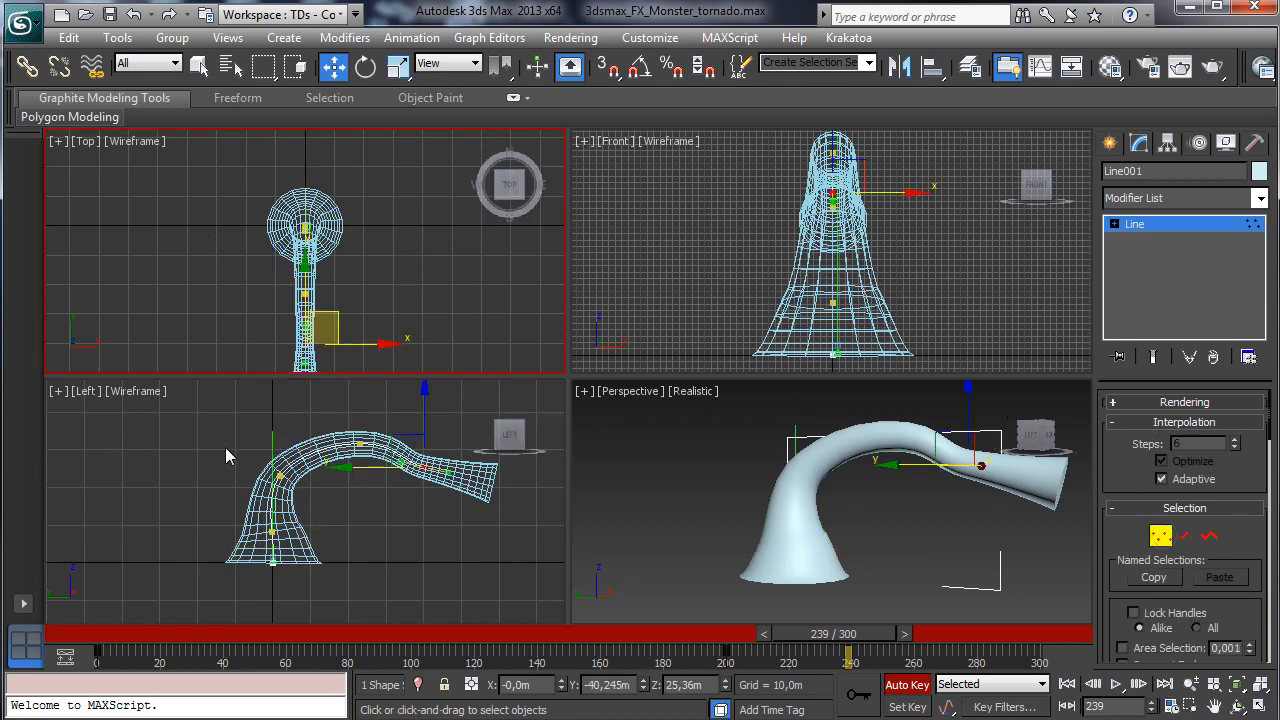
{"action": "left_click", "coordinate": [280, 476]}
{"action": "right_click", "coordinate": [364, 232]}
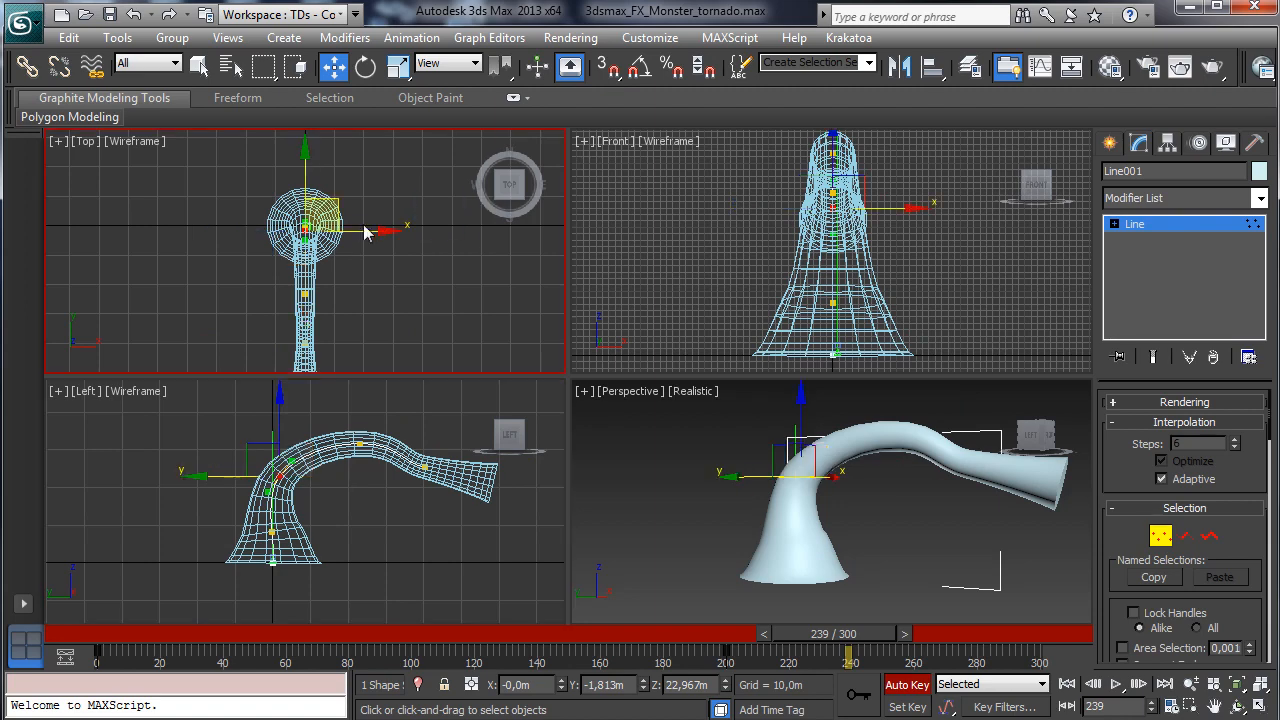
{"action": "left_click_drag", "start_coordinate": [360, 236], "coordinate": [390, 300]}
- Shift the fourth vertex to about X -5.1 m, angle its tangent sideways, and move the end vertex to about X 4.1 m, Y -35.7 m
{"action": "left_click", "coordinate": [389, 297]}
{"action": "left_click_drag", "start_coordinate": [266, 311], "coordinate": [266, 312]}
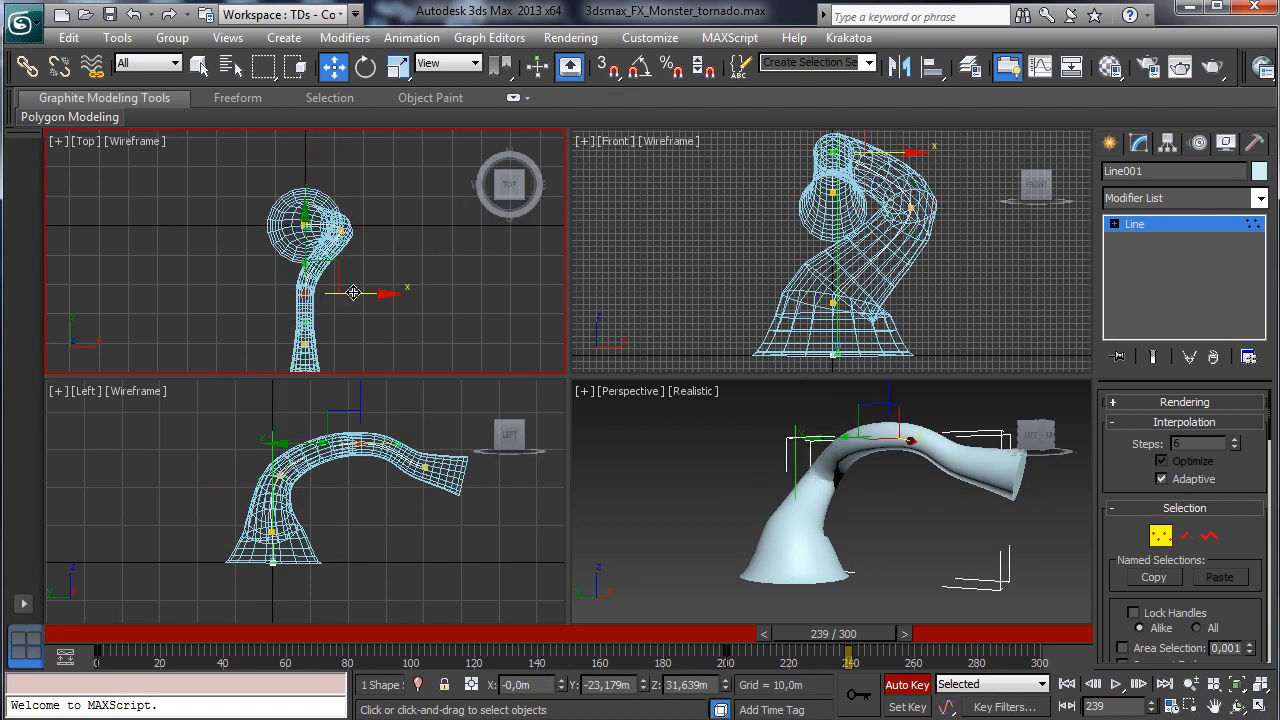
{"action": "mouse_move", "coordinate": [354, 292]}
{"action": "left_mouse_down"}
{"action": "mouse_move", "coordinate": [329, 292]}
{"action": "mouse_move", "coordinate": [340, 293]}
{"action": "left_mouse_up"}
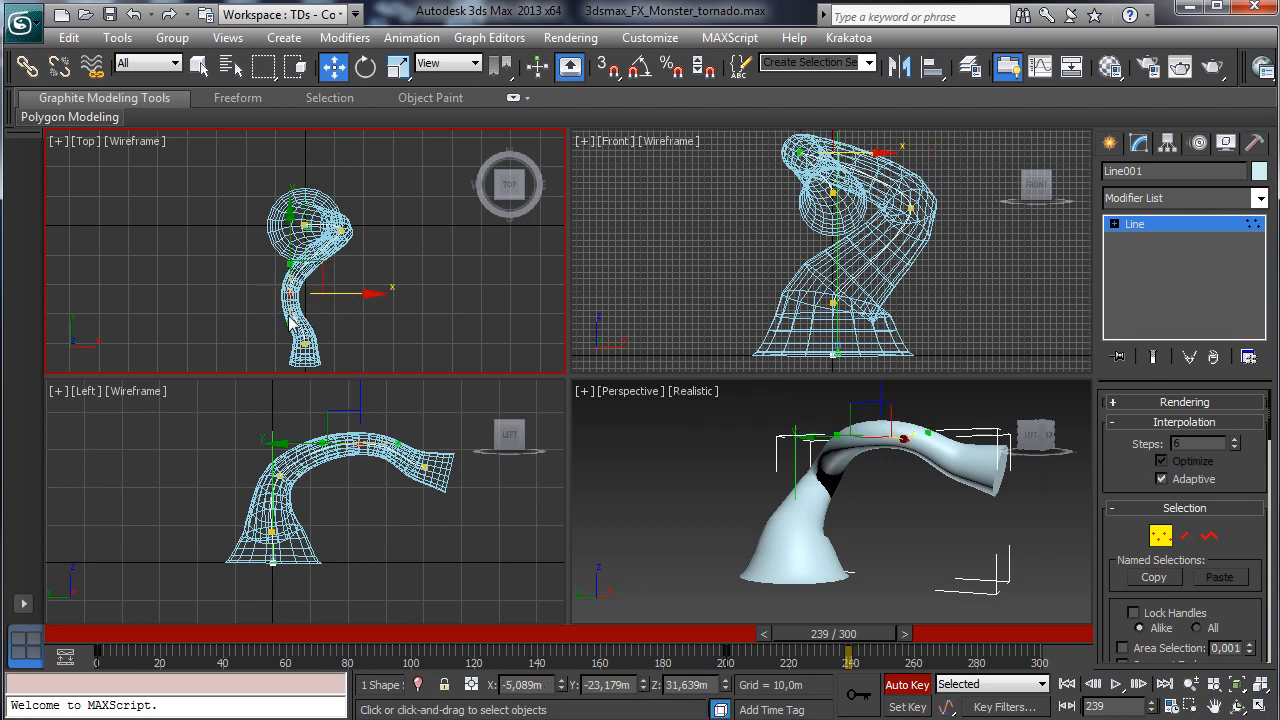
{"action": "left_click_drag", "start_coordinate": [267, 316], "coordinate": [273, 315]}
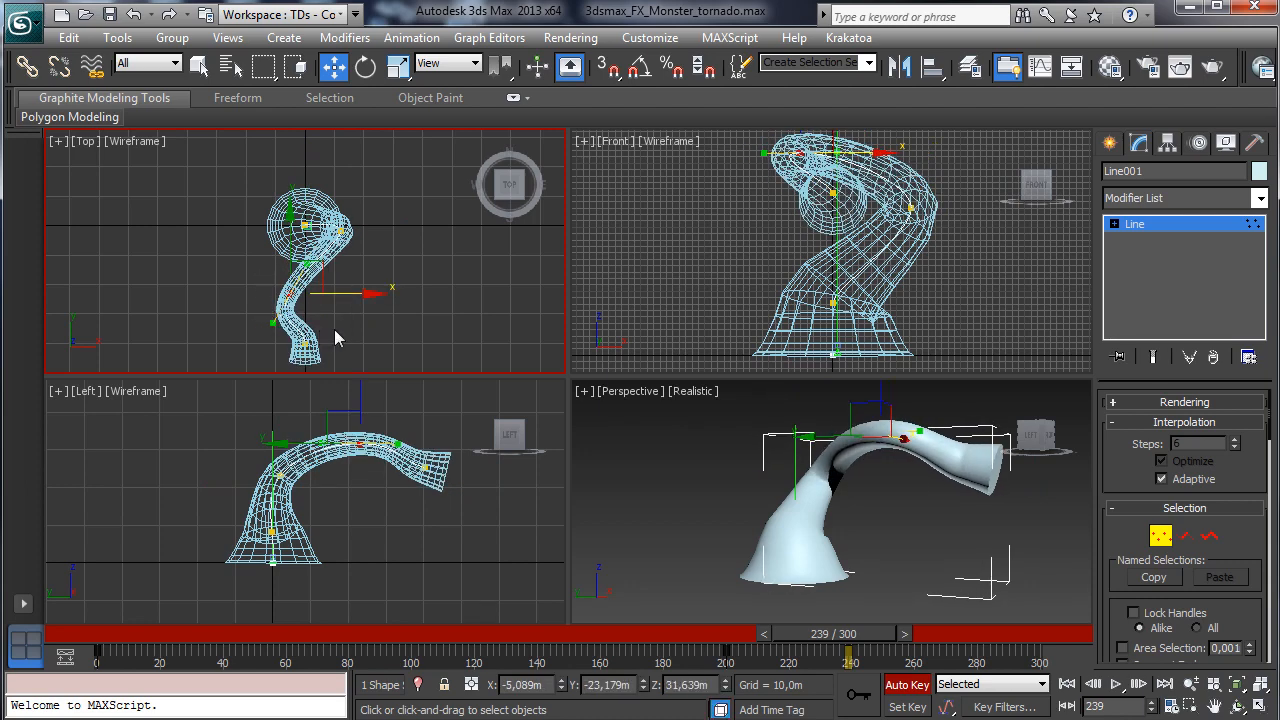
{"action": "left_click_drag", "start_coordinate": [277, 360], "coordinate": [353, 341]}
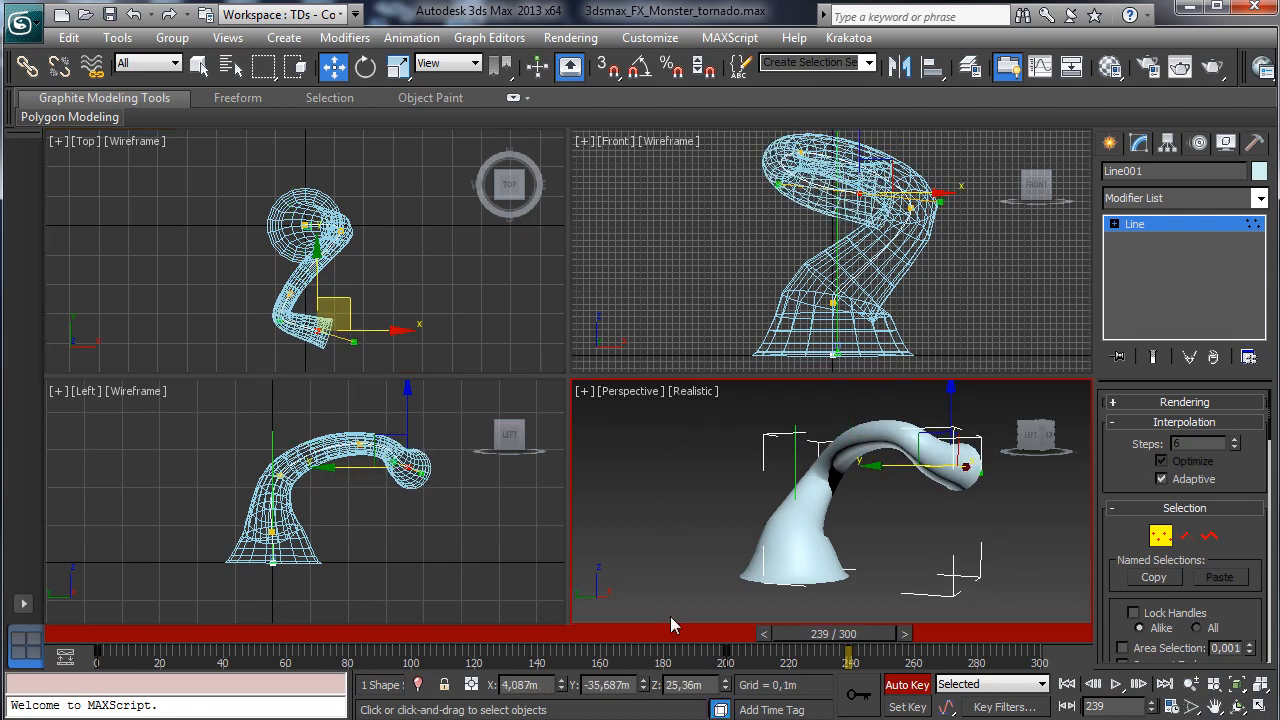
- At frame 263, swing the line's end vertex to the negative X side and its fourth vertex to the positive X side
{"action": "left_click_drag", "start_coordinate": [672, 633], "coordinate": [848, 645]}
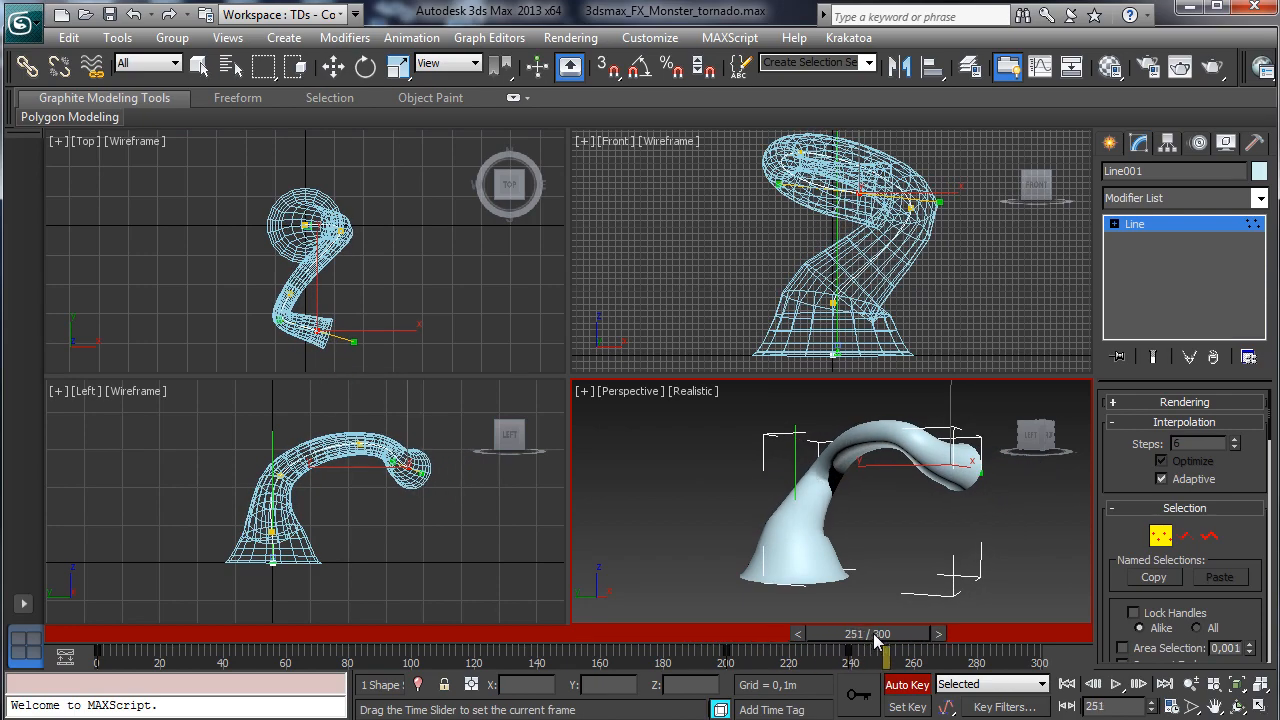
{"action": "key", "text": "w"}
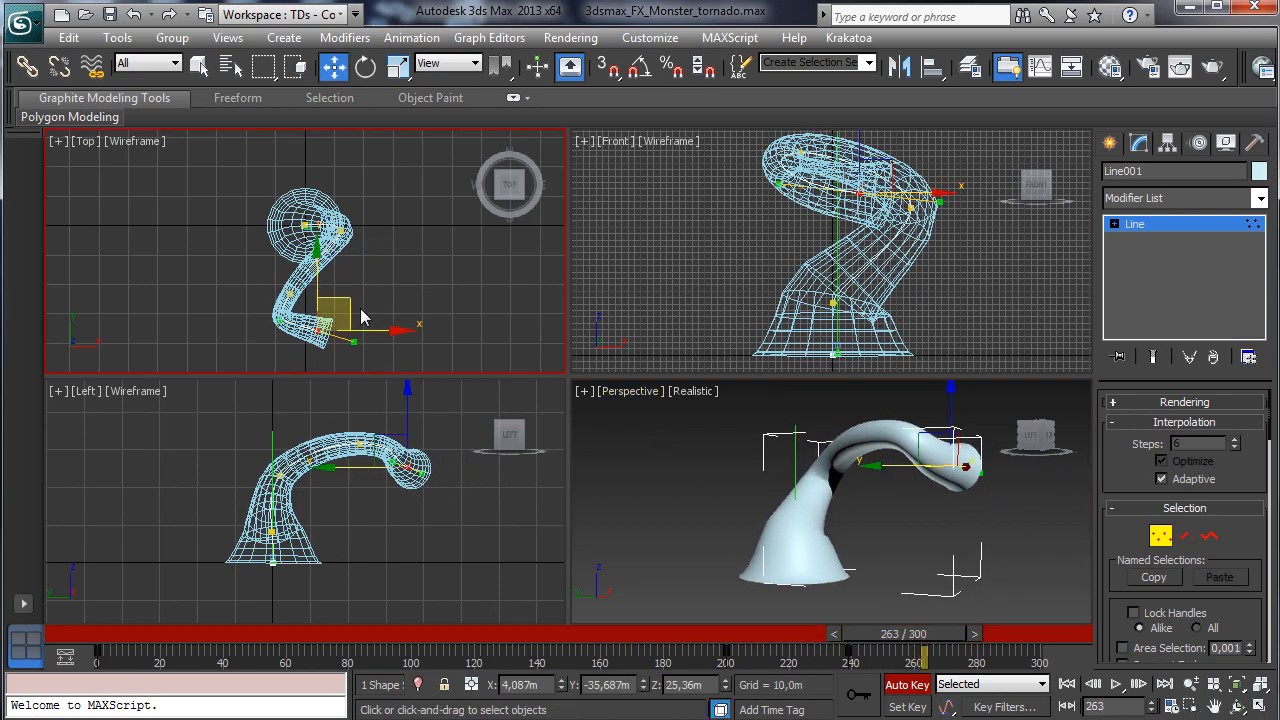
{"action": "left_click_drag", "start_coordinate": [351, 310], "coordinate": [261, 358]}
{"action": "left_click", "coordinate": [290, 293]}
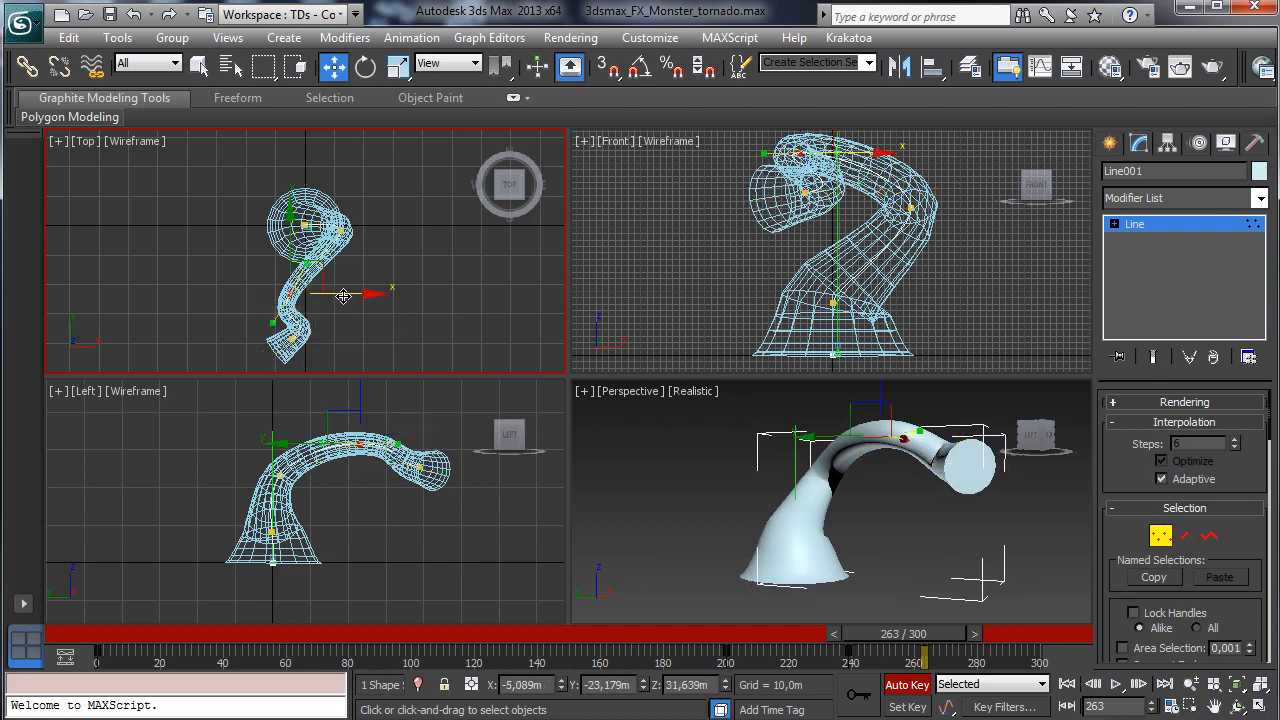
{"action": "left_click_drag", "start_coordinate": [343, 296], "coordinate": [336, 321]}
{"action": "left_click", "coordinate": [319, 295]}
- Move the line's third vertex to about X 7.8 m, Y -6.6 m and lower it to about Z 16.6 m
{"action": "left_click", "coordinate": [341, 231]}
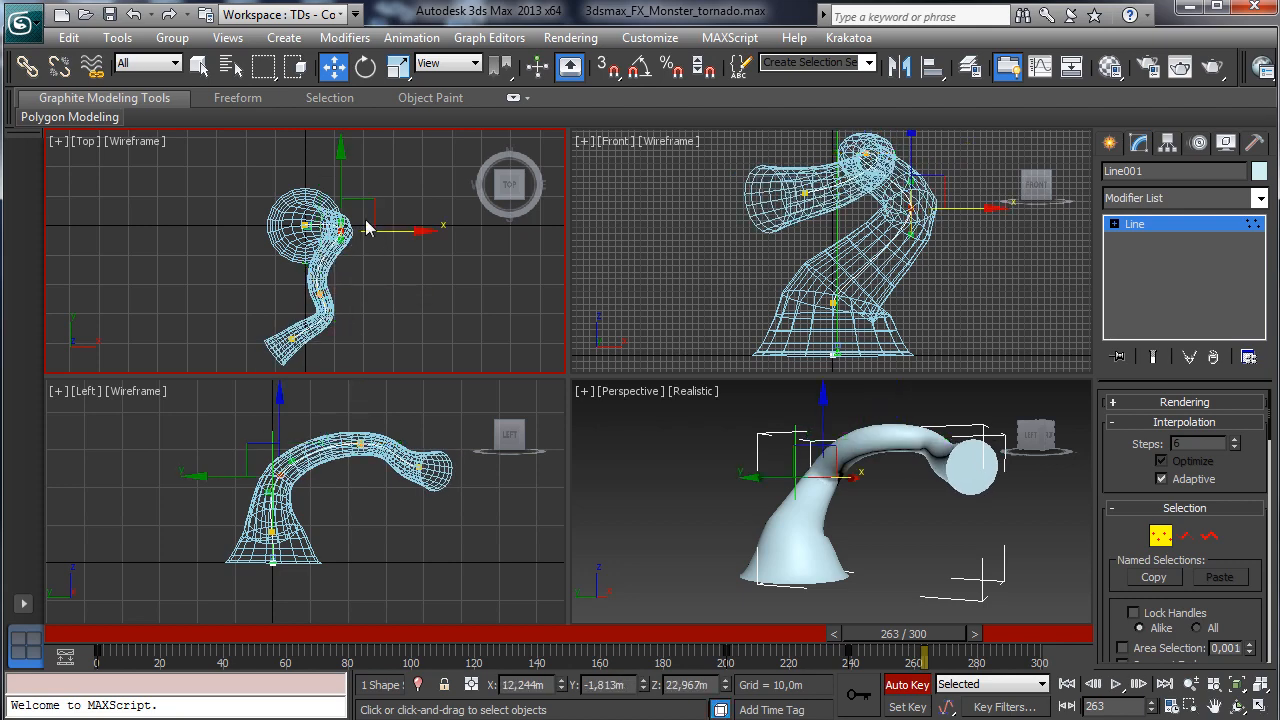
{"action": "left_click_drag", "start_coordinate": [372, 209], "coordinate": [359, 223]}
{"action": "right_click", "coordinate": [411, 497]}
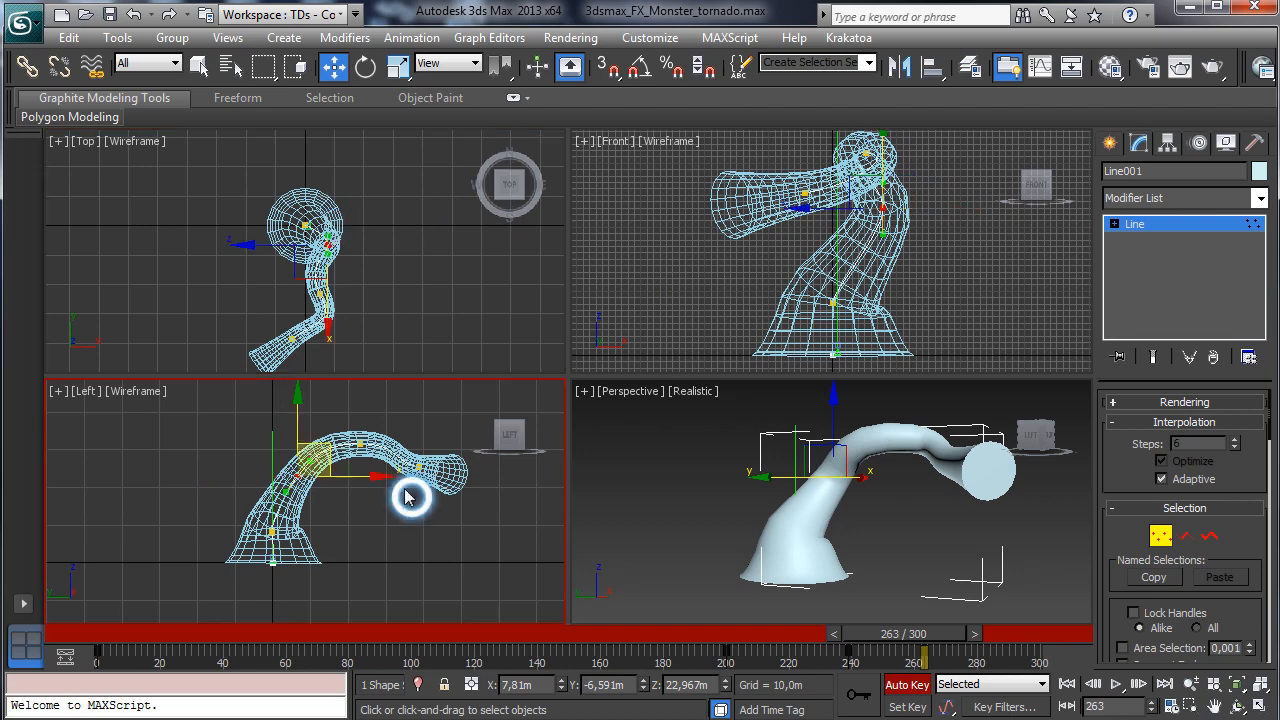
{"action": "left_click_drag", "start_coordinate": [299, 439], "coordinate": [313, 462]}
- At frame 300, shift the line's end vertex back toward positive X and align its tangent with the Y axis
{"action": "left_click_drag", "start_coordinate": [845, 634], "coordinate": [912, 641]}
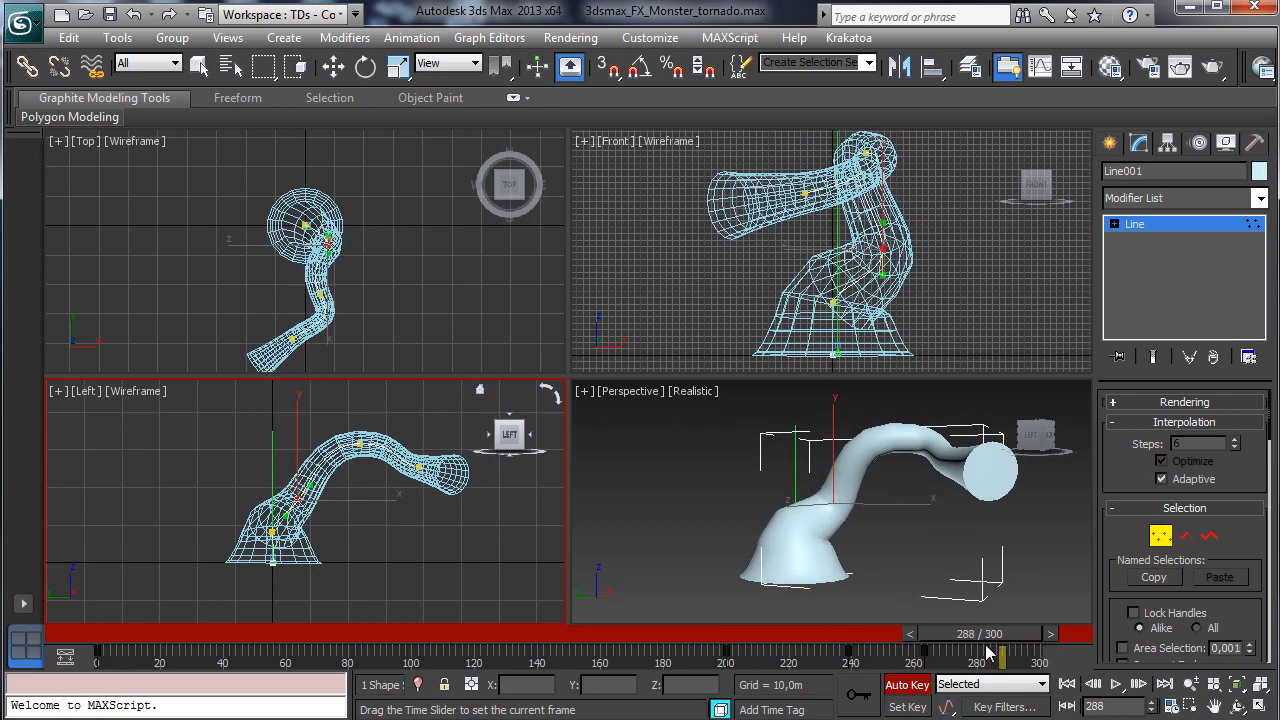
{"action": "left_click_drag", "start_coordinate": [1013, 648], "coordinate": [1035, 648]}
{"action": "key", "text": "w"}
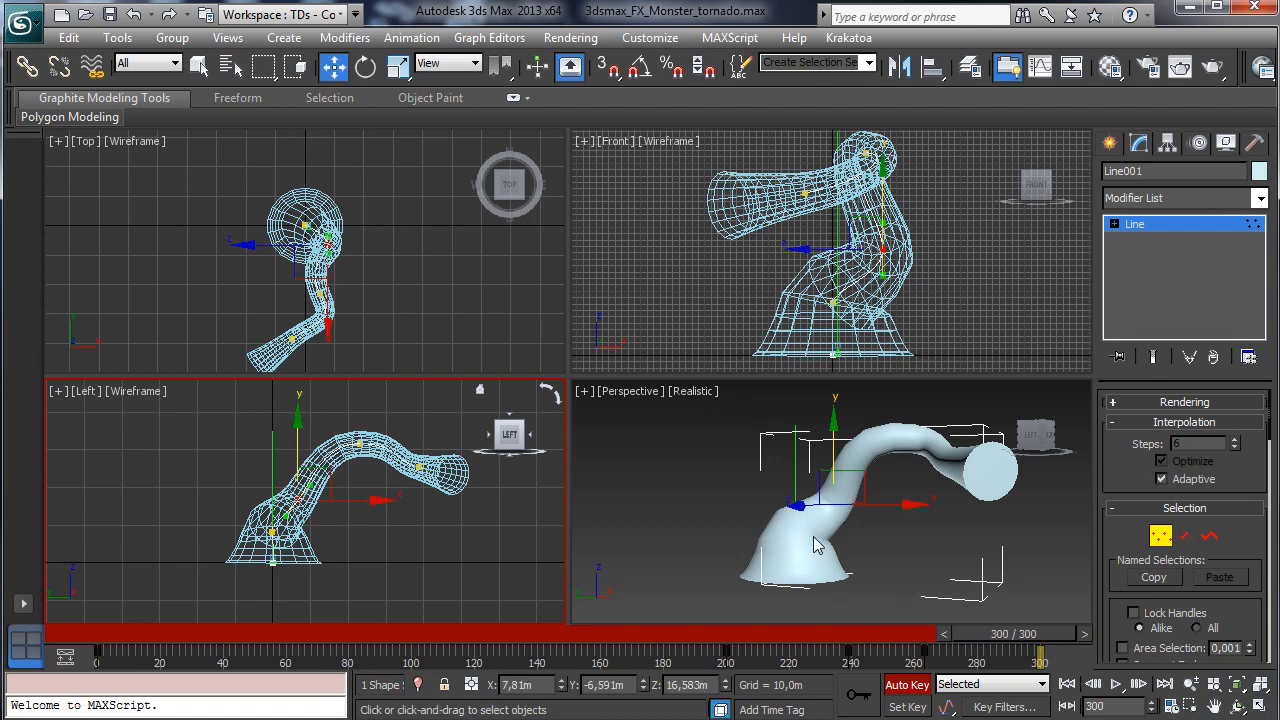
{"action": "left_click", "coordinate": [327, 344]}
{"action": "left_click_drag", "start_coordinate": [348, 343], "coordinate": [317, 368]}
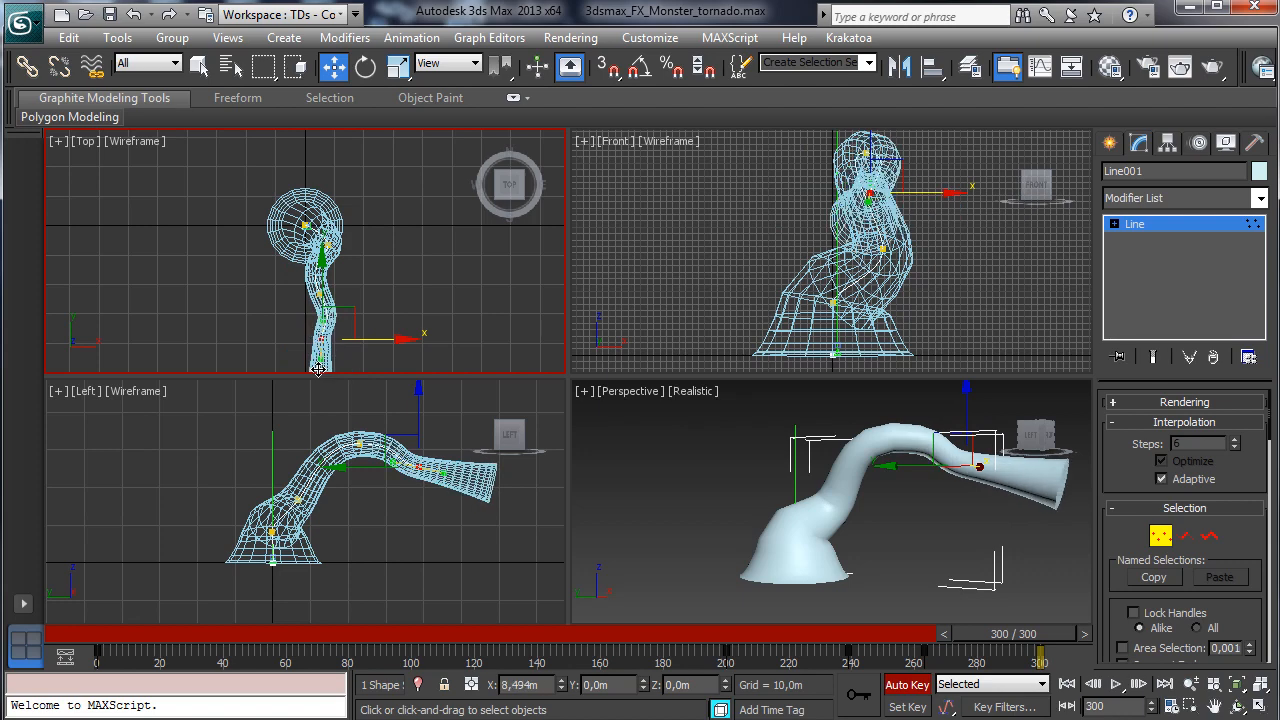
- Shift the line's third vertex across to about X -4.8 m and raise the fourth vertex at the top of the arch
{"action": "left_click", "coordinate": [357, 293]}
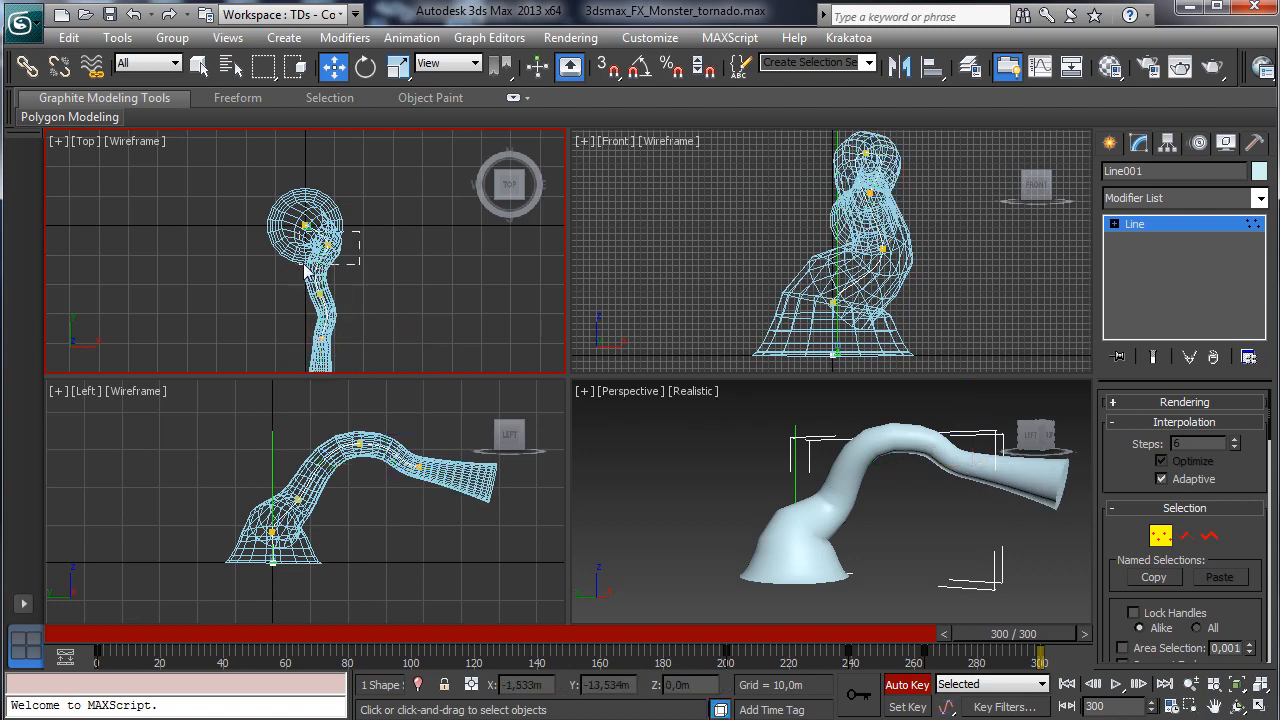
{"action": "left_click", "coordinate": [328, 244]}
{"action": "left_click_drag", "start_coordinate": [382, 248], "coordinate": [345, 256]}
{"action": "left_click", "coordinate": [357, 441]}
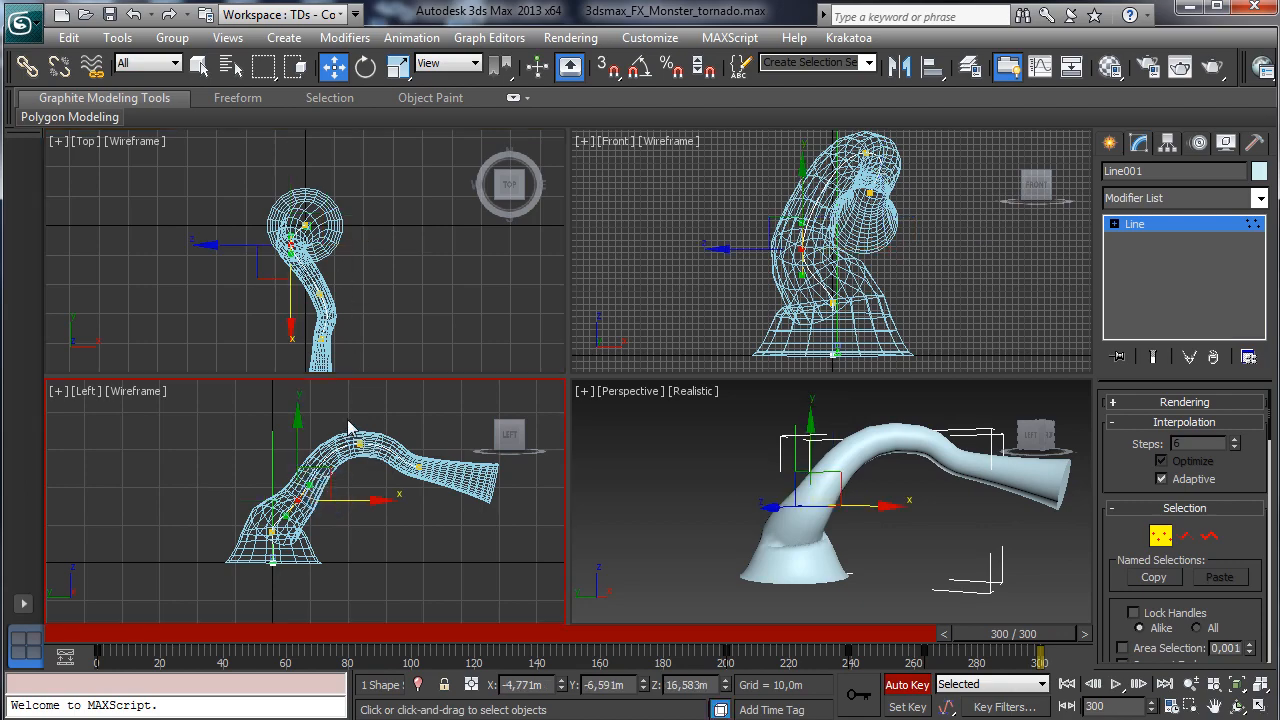
{"action": "left_click_drag", "start_coordinate": [360, 391], "coordinate": [358, 360]}
- Scrub back through the tornado's bending animation and examine it from another angle in a maximized perspective view
{"action": "left_click_drag", "start_coordinate": [843, 636], "coordinate": [450, 605]}
{"action": "right_click", "coordinate": [744, 532]}
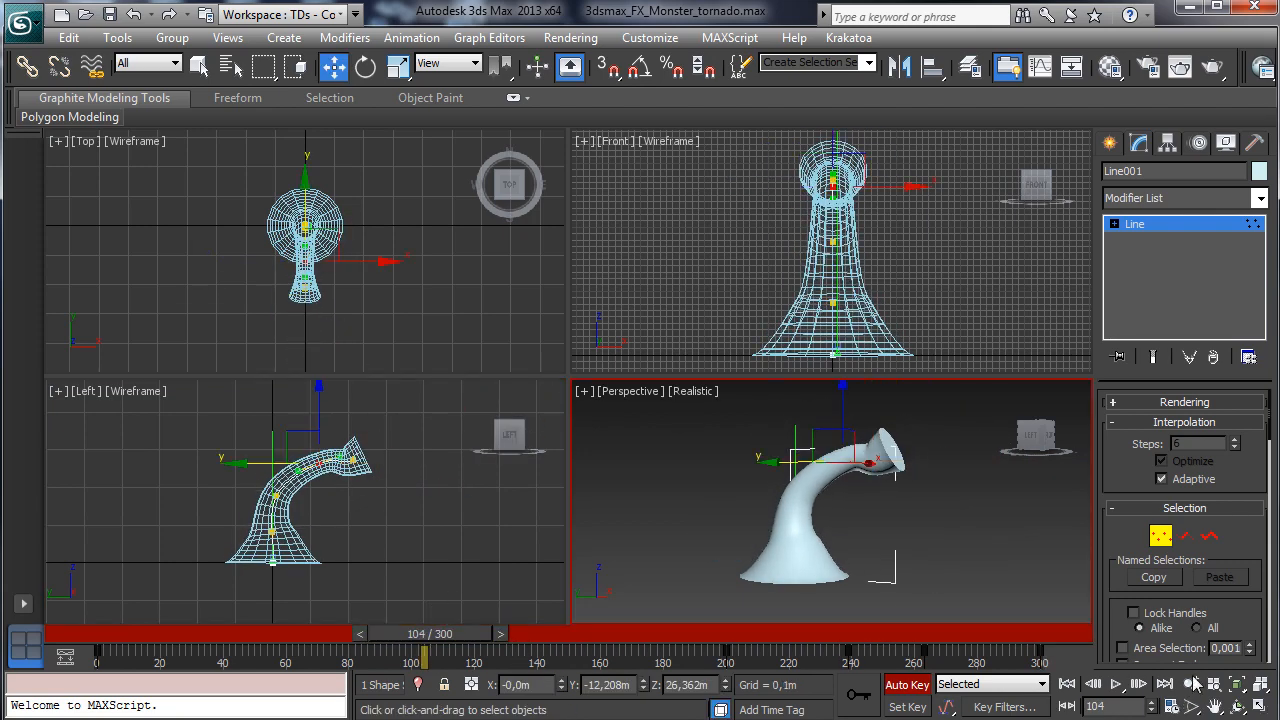
{"action": "left_click", "coordinate": [1259, 708]}
{"action": "left_click", "coordinate": [1238, 708]}
{"action": "left_click_drag", "start_coordinate": [563, 463], "coordinate": [449, 459]}
- Return the animation to frame 0, leave the line's vertex level, and turn off Auto Key
{"action": "left_click_drag", "start_coordinate": [75, 630], "coordinate": [20, 598]}
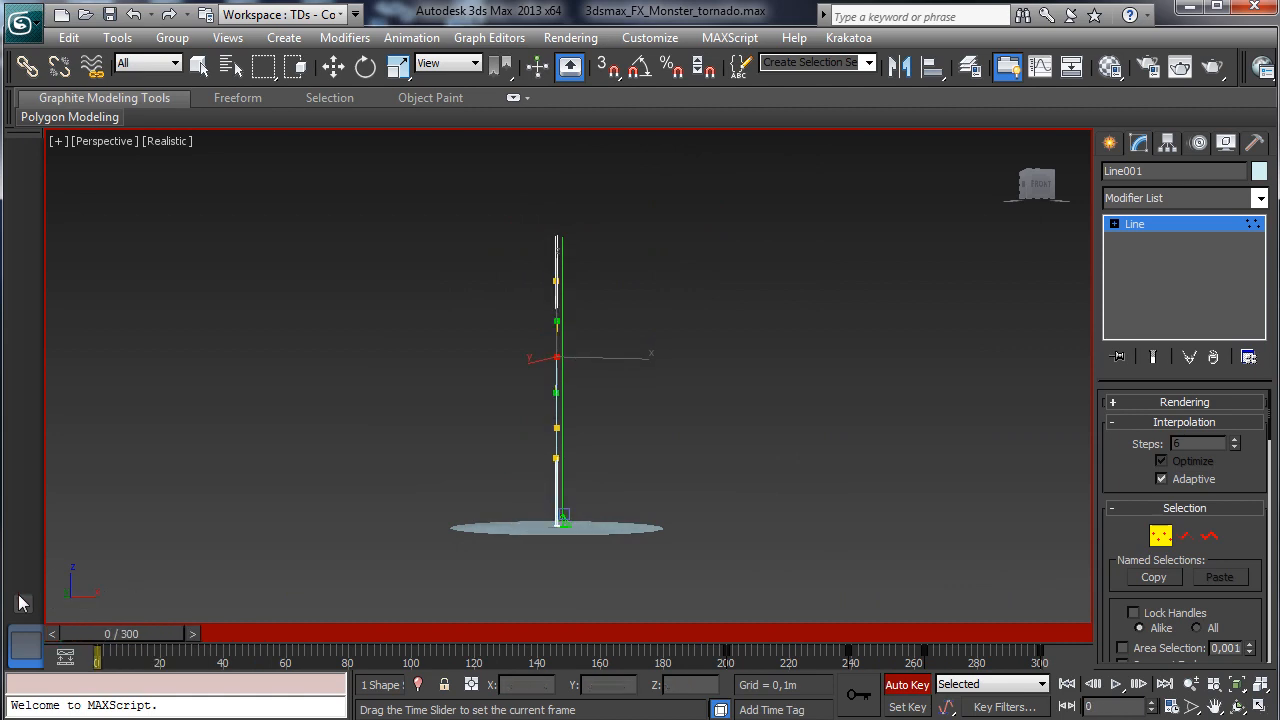
{"action": "key", "text": "ctrl+r"}
{"action": "left_click", "coordinate": [1160, 537]}
{"action": "left_click", "coordinate": [907, 684]}
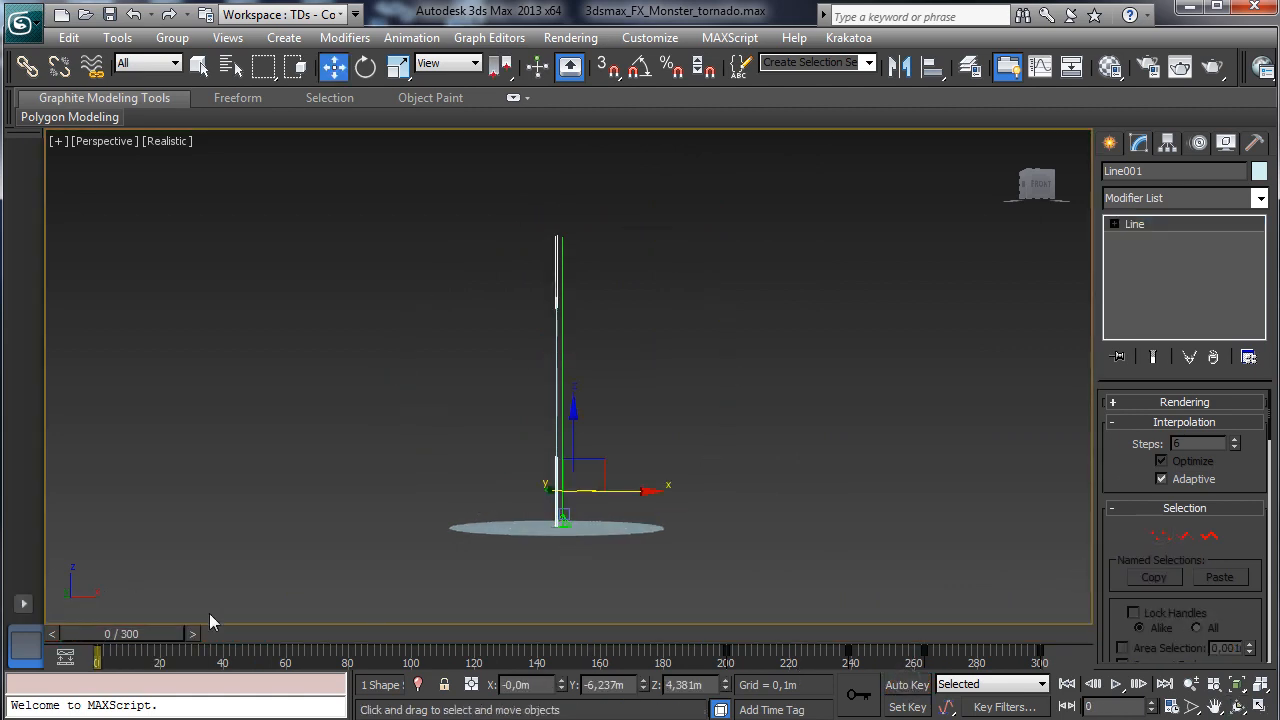
- At frame 156, select the tornado proxy and insert an Edit Poly modifier directly above its Cylinder base
{"action": "left_click_drag", "start_coordinate": [132, 634], "coordinate": [586, 633]}
{"action": "key", "text": "w"}
{"action": "left_click", "coordinate": [766, 246]}
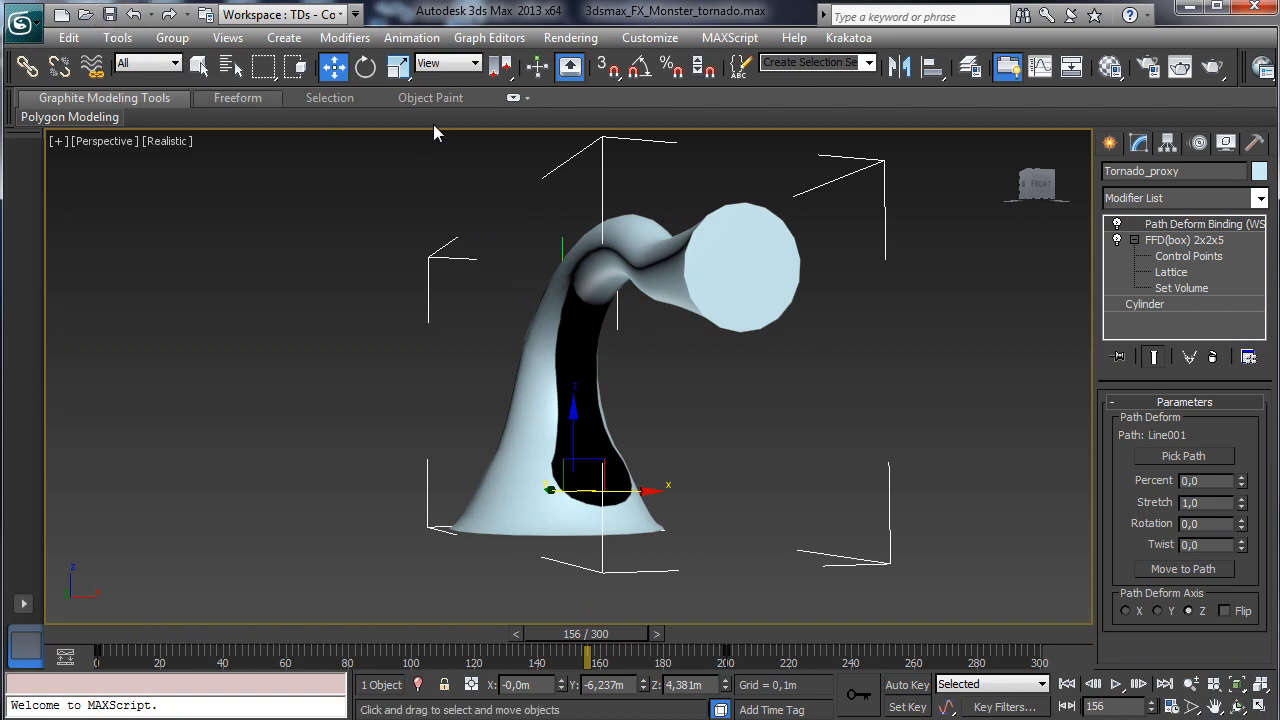
{"action": "left_click", "coordinate": [1150, 304]}
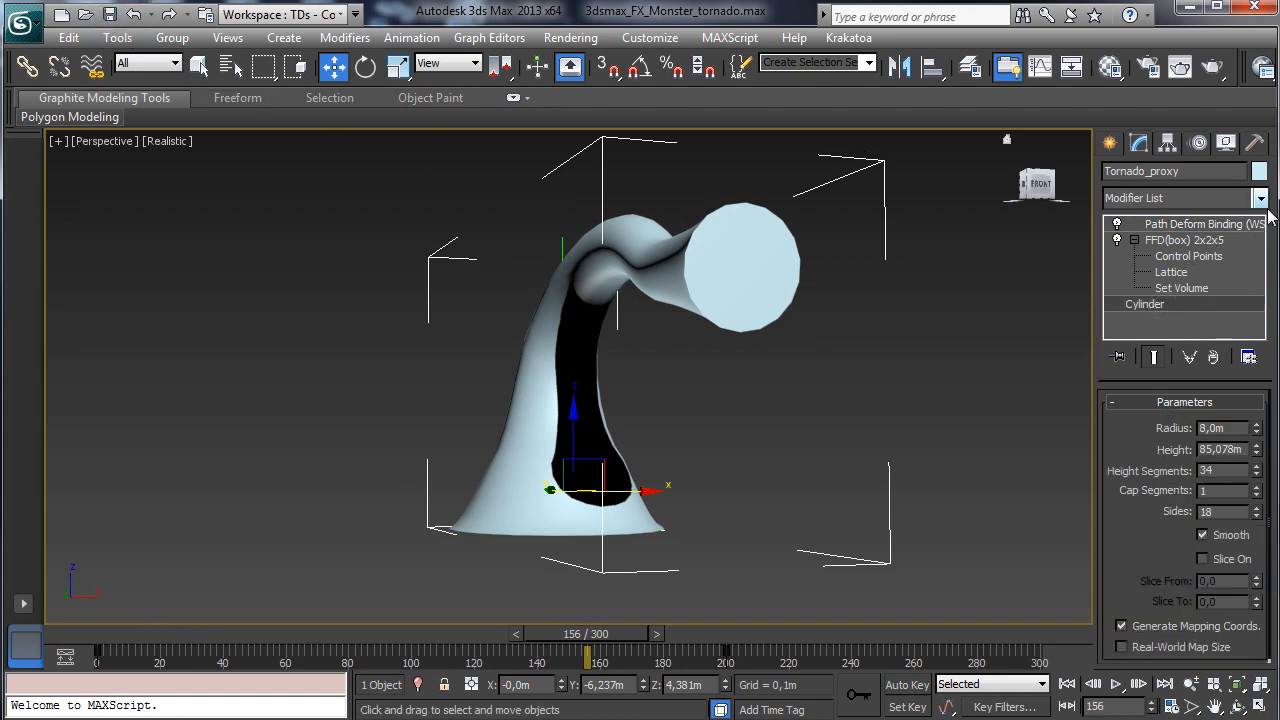
{"action": "left_click", "coordinate": [1261, 199]}
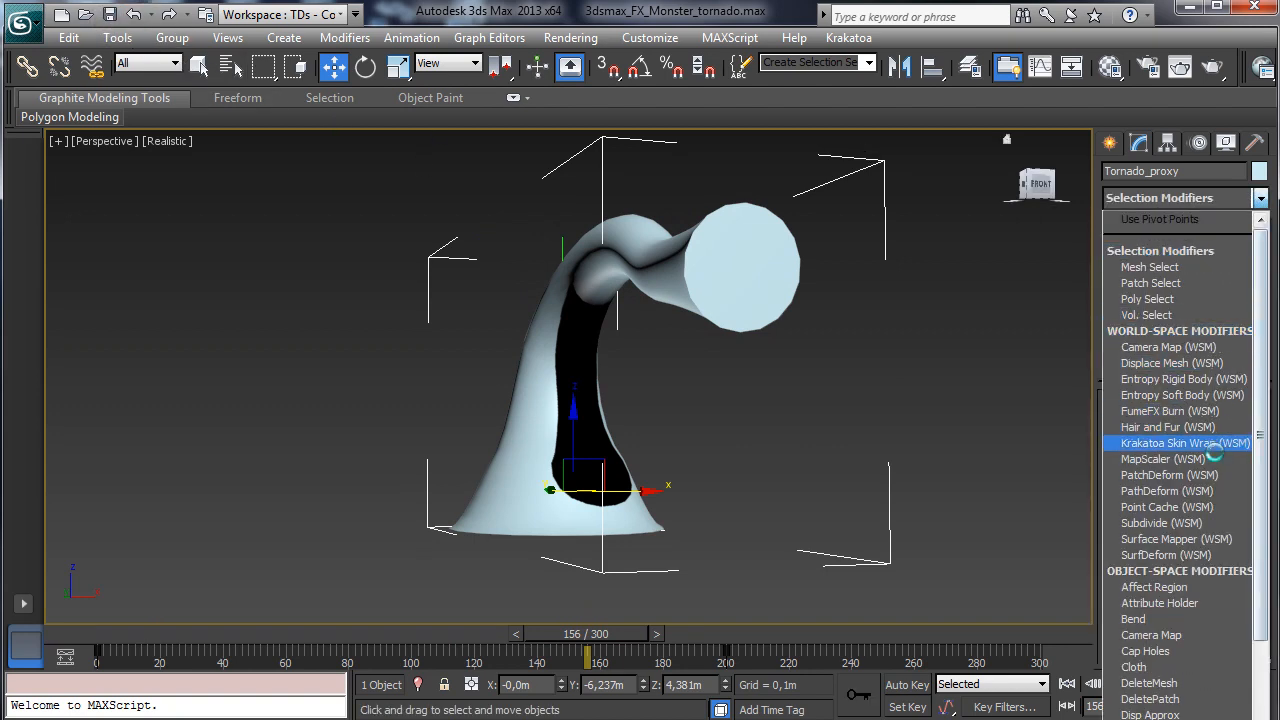
{"action": "left_click", "coordinate": [1150, 719]}
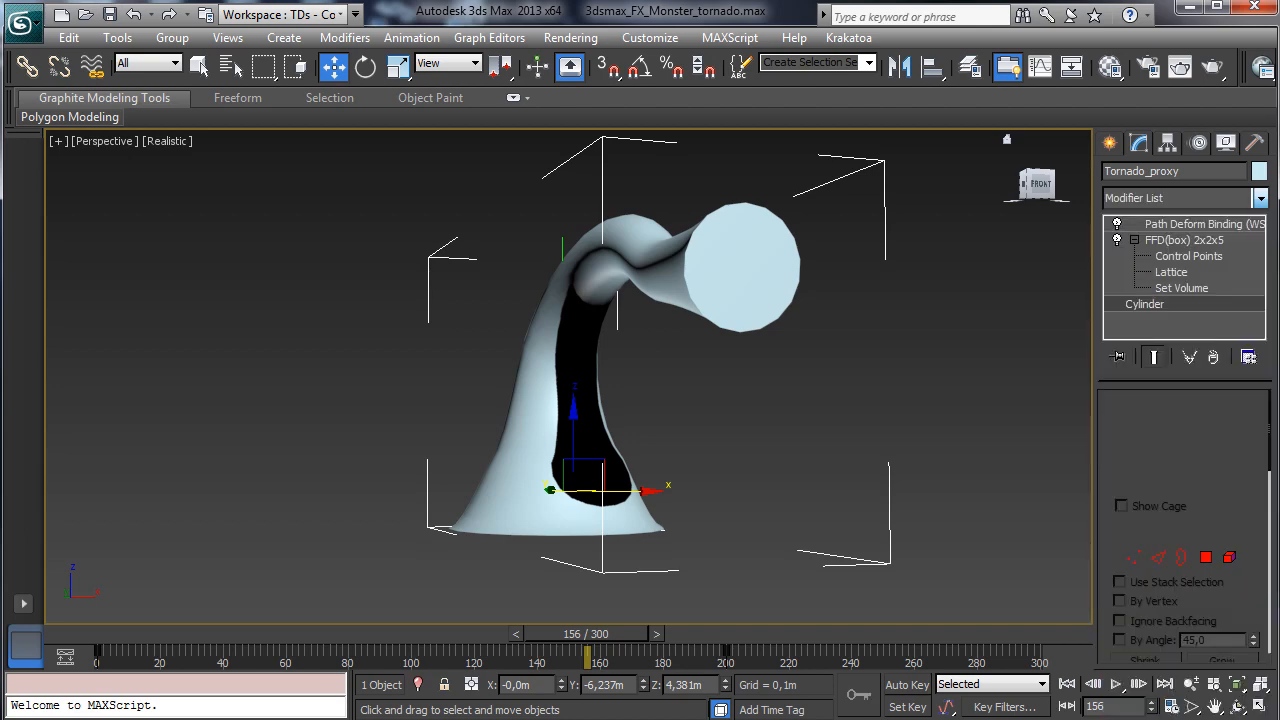
- In Edit Poly's polygon mode, select the cylinder's far end cap and remove it, undoing the trial move of the cap
{"action": "left_click", "coordinate": [1207, 560]}
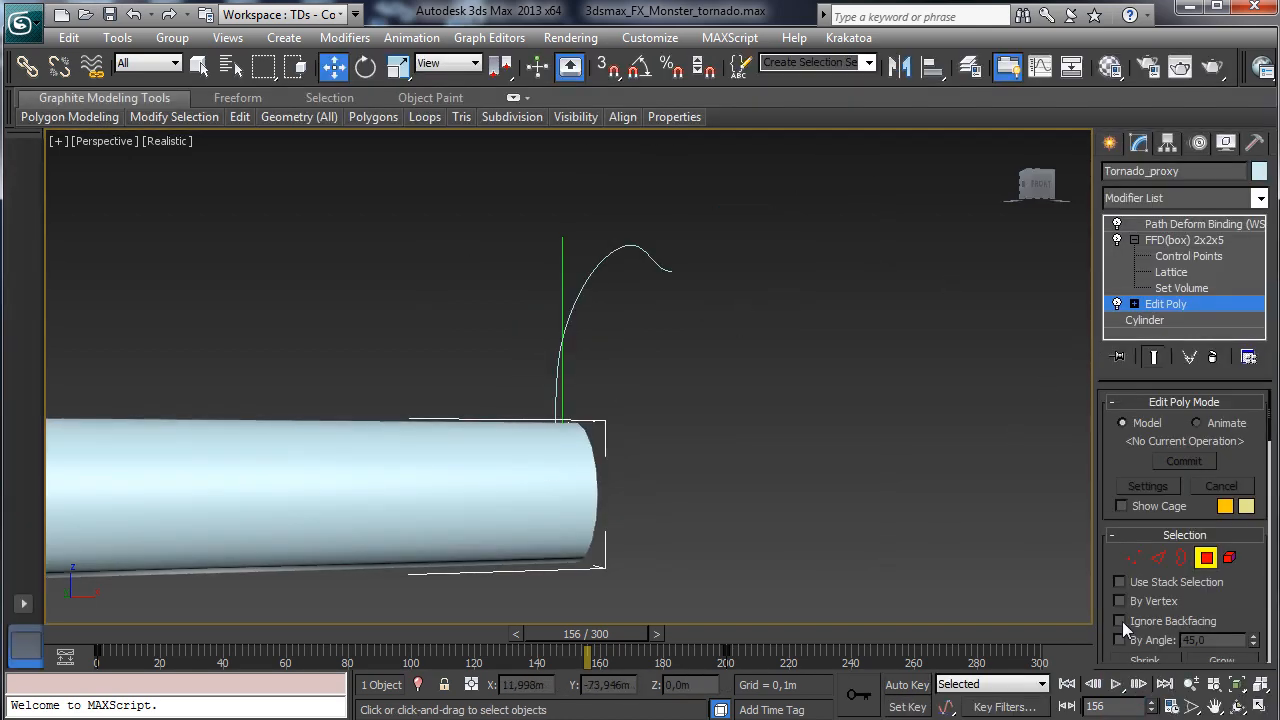
{"action": "left_click", "coordinate": [1259, 706]}
{"action": "left_click", "coordinate": [290, 525]}
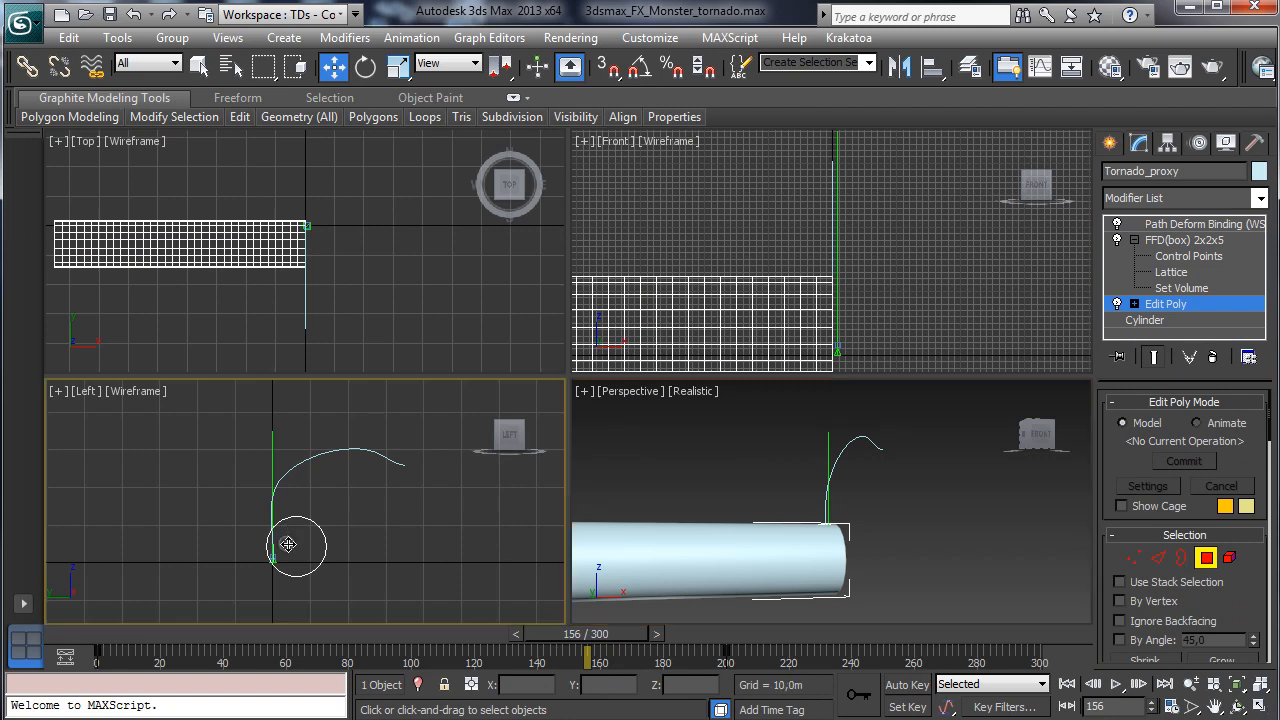
{"action": "left_click_drag", "start_coordinate": [290, 525], "coordinate": [932, 493]}
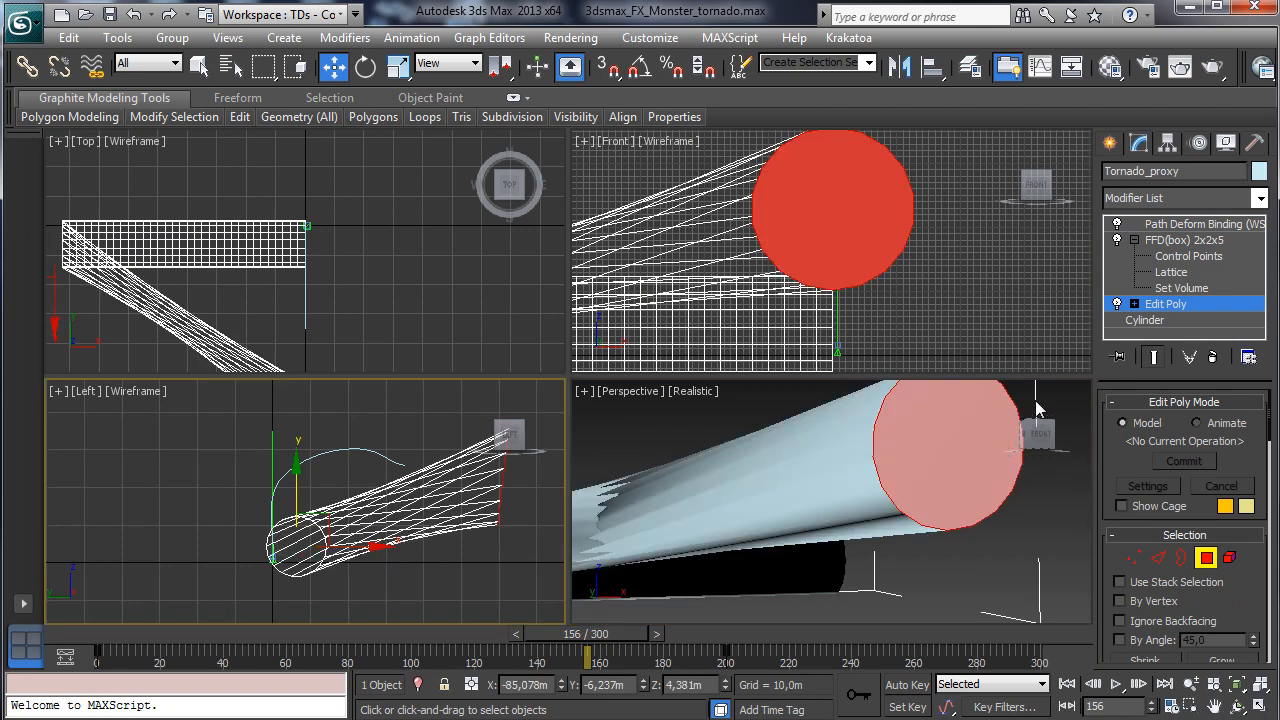
{"action": "key", "text": "ctrl+z"}
{"action": "key", "text": "ctrl+z"}
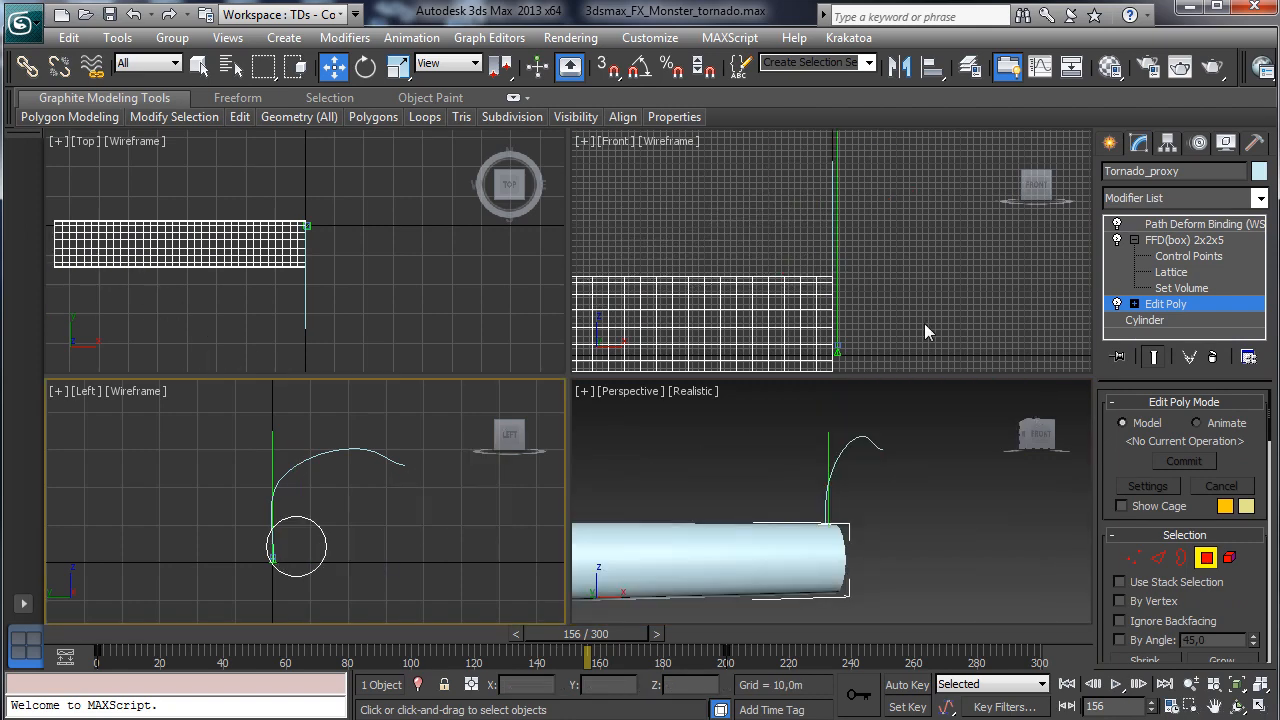
- Leave polygon editing and return the proxy to its Path Deform Binding level, with the perspective view maximized
{"action": "left_click", "coordinate": [1206, 558]}
{"action": "left_click", "coordinate": [1188, 255]}
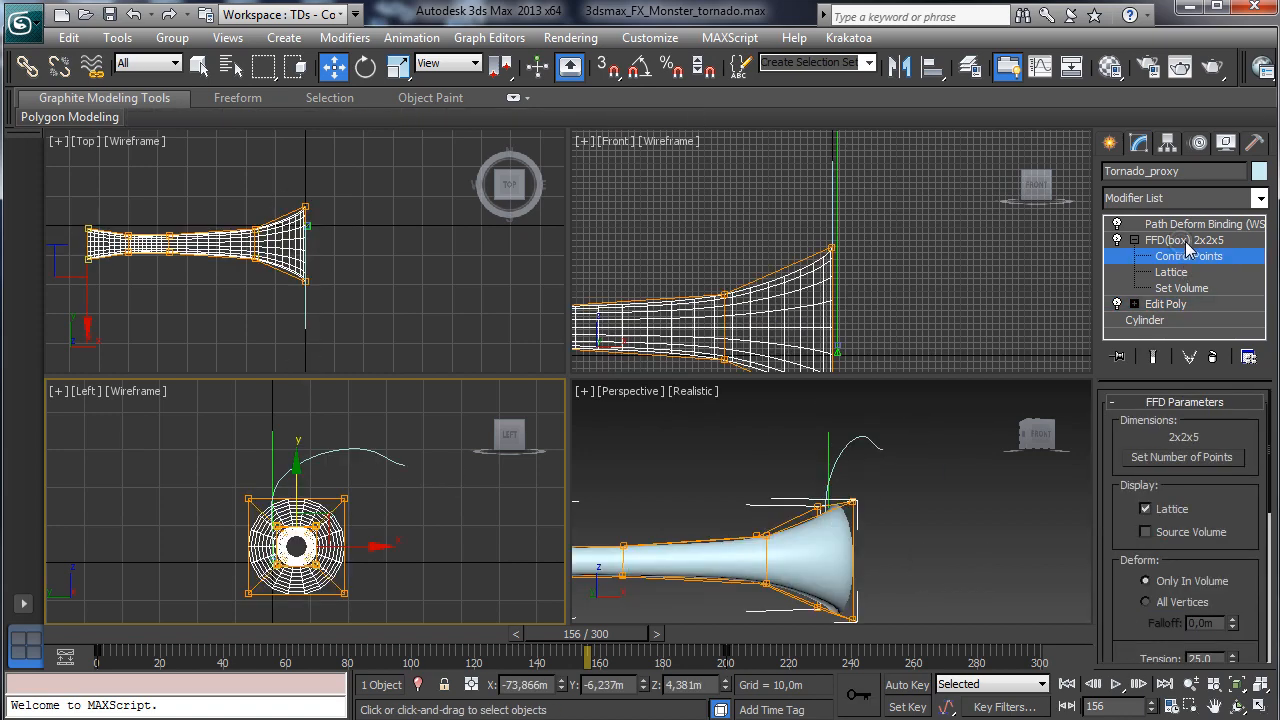
{"action": "left_click", "coordinate": [1198, 224]}
{"action": "left_click", "coordinate": [963, 514]}
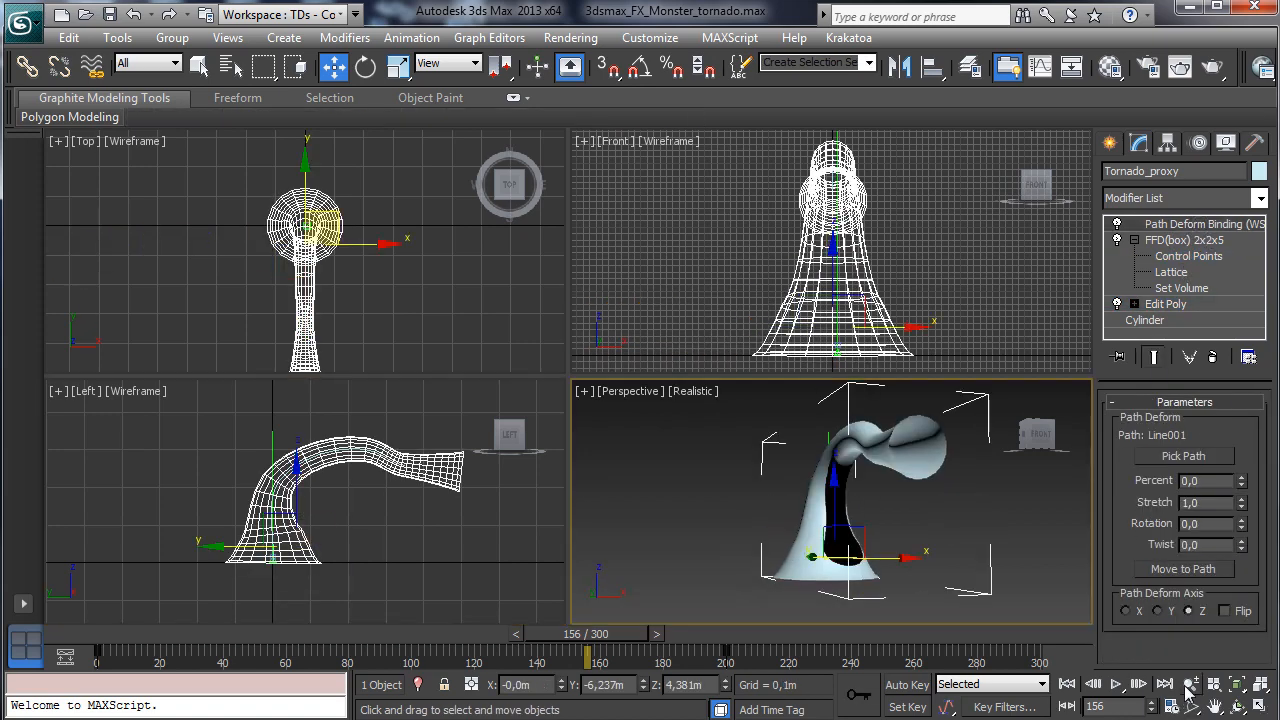
{"action": "left_click", "coordinate": [1259, 706]}
- Examine the tornado proxy's growth and bending from frame 0 to frame 178 from a slightly rotated perspective
{"action": "left_click_drag", "start_coordinate": [150, 636], "coordinate": [120, 560]}
{"action": "key", "text": "w"}
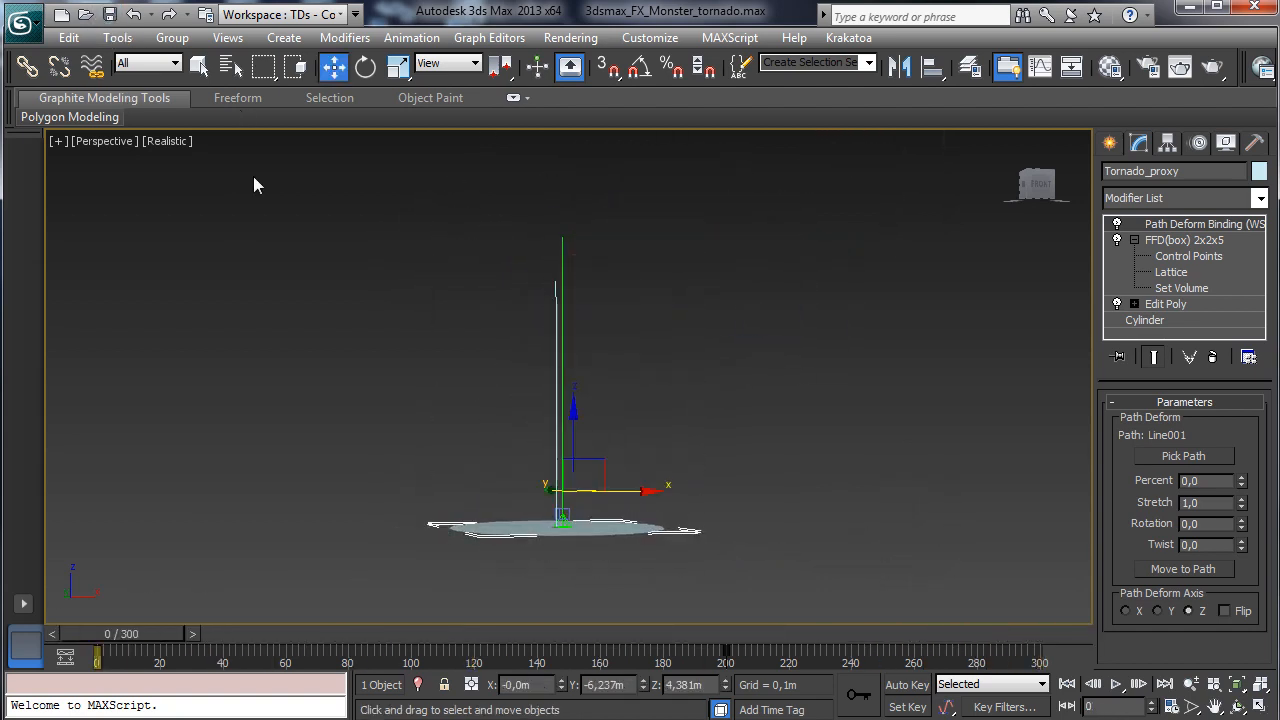
{"action": "left_click", "coordinate": [1214, 707]}
{"action": "left_click_drag", "start_coordinate": [560, 540], "coordinate": [541, 612]}
{"action": "left_click", "coordinate": [1237, 707]}
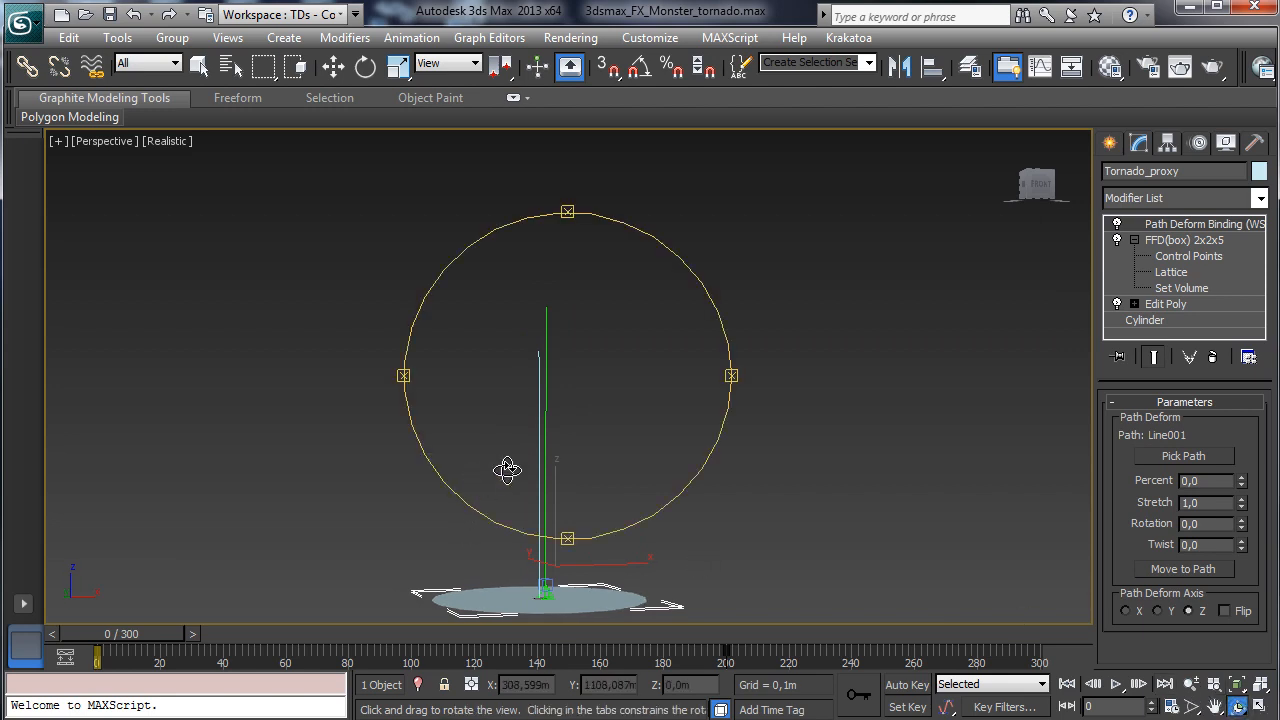
{"action": "left_click_drag", "start_coordinate": [507, 471], "coordinate": [424, 501]}
{"action": "left_click_drag", "start_coordinate": [120, 640], "coordinate": [556, 578]}
{"action": "left_click_drag", "start_coordinate": [171, 599], "coordinate": [657, 491]}
{"action": "key", "text": "ctrl+r"}
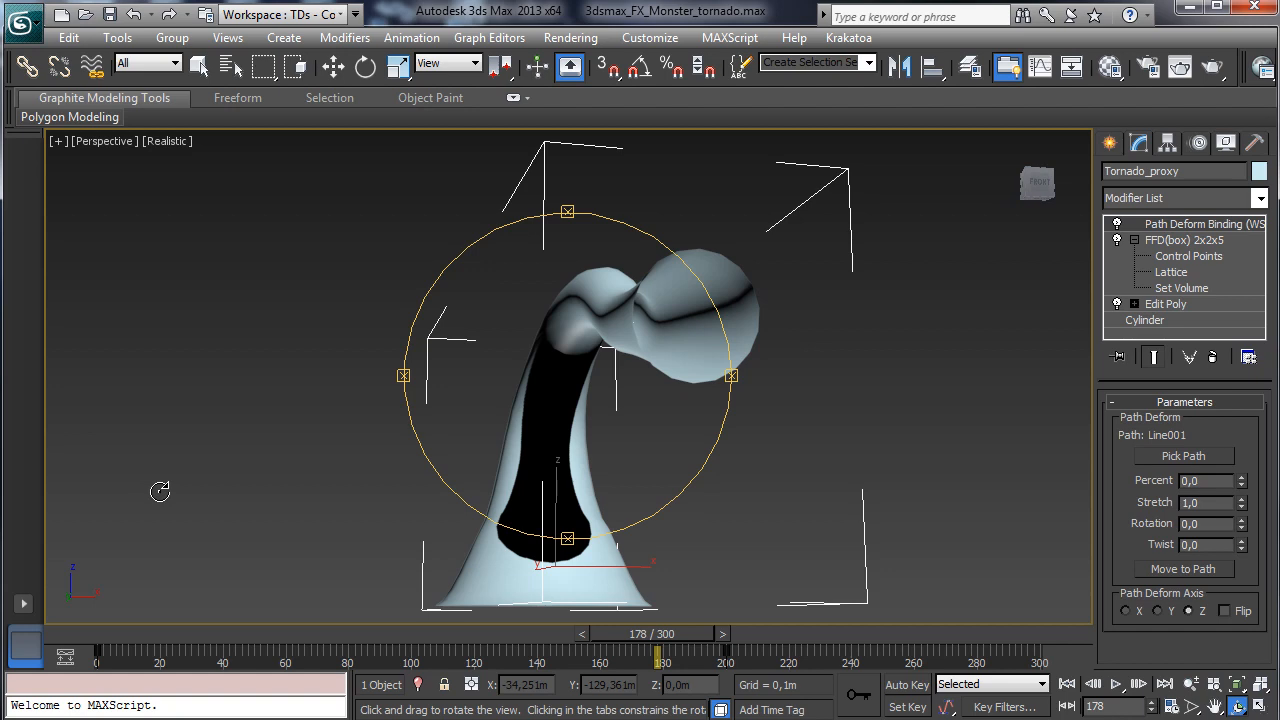
- Create a PF Source particle system beside the tornado in the top view, with an icon about 13.6 m long and 17.3 m wide
{"action": "left_click", "coordinate": [1109, 143]}
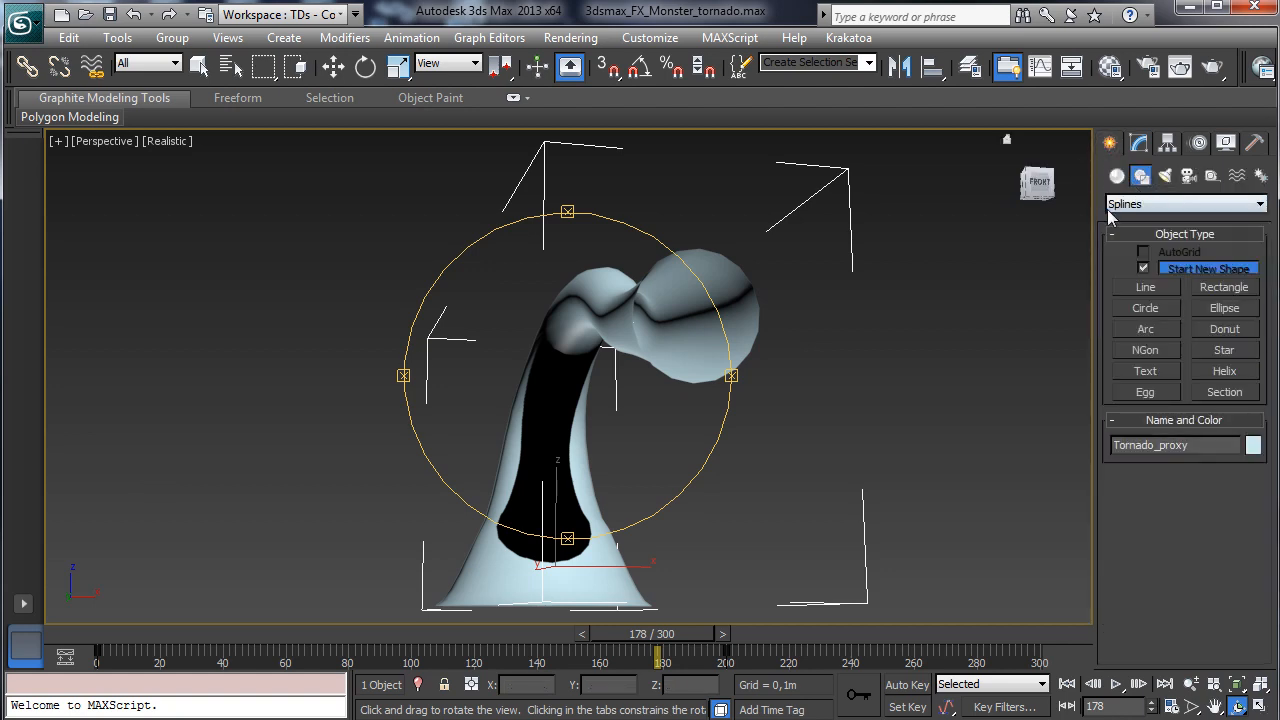
{"action": "left_click", "coordinate": [1116, 177]}
{"action": "left_click", "coordinate": [1150, 204]}
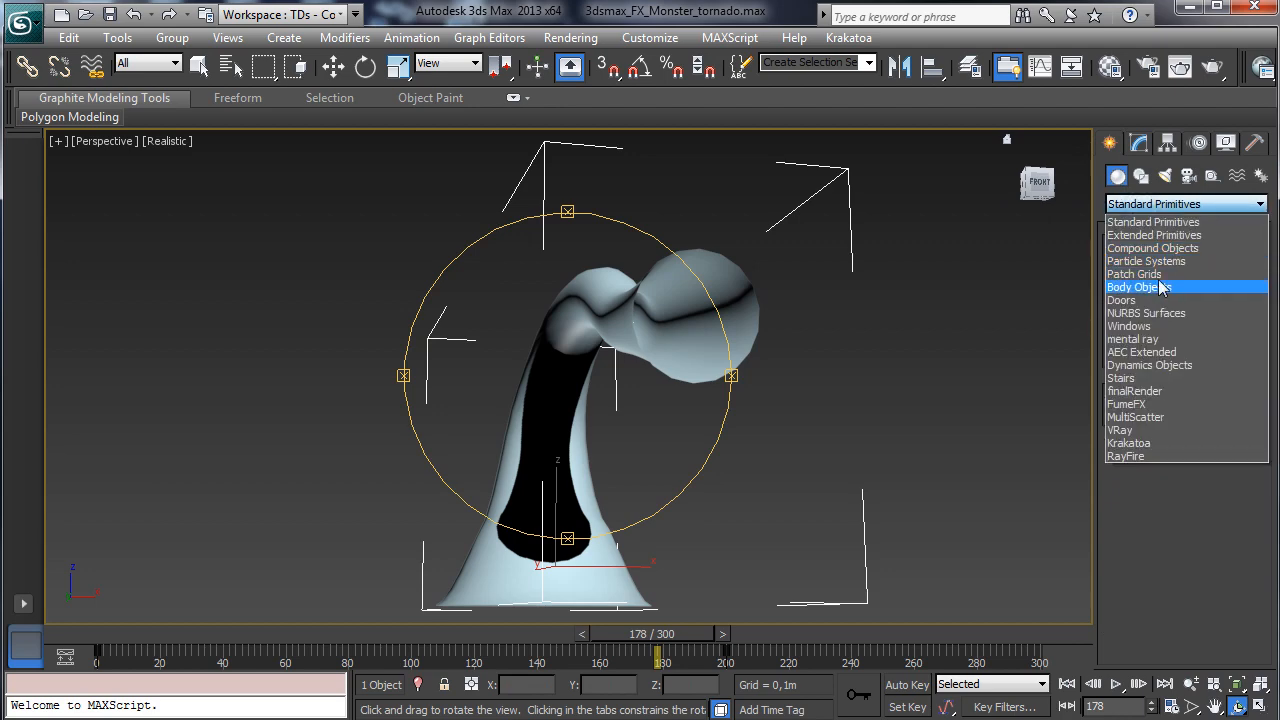
{"action": "left_click", "coordinate": [1175, 262]}
{"action": "left_click", "coordinate": [1146, 271]}
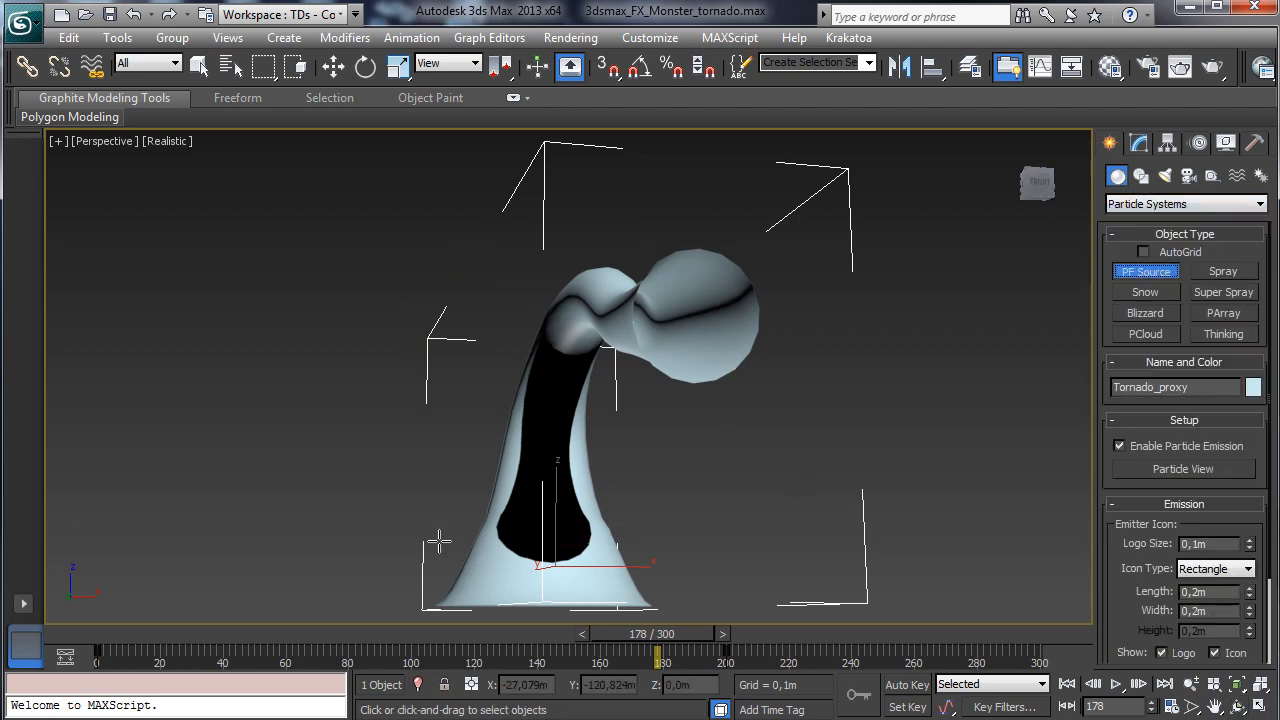
{"action": "left_click", "coordinate": [1260, 685]}
{"action": "left_click_drag", "start_coordinate": [171, 257], "coordinate": [262, 275]}
{"action": "right_click", "coordinate": [262, 275]}
{"action": "left_click", "coordinate": [643, 471]}
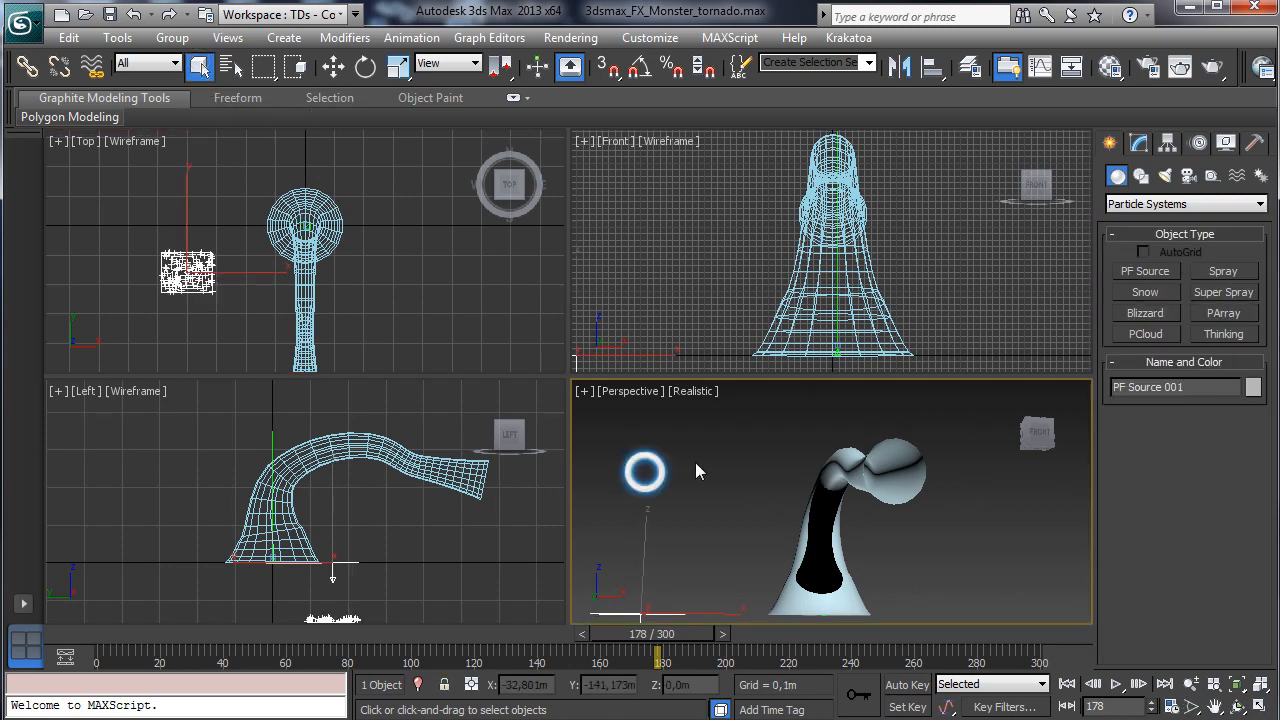
- Select the PF Source and disable its particle emission
{"action": "left_click", "coordinate": [822, 597]}
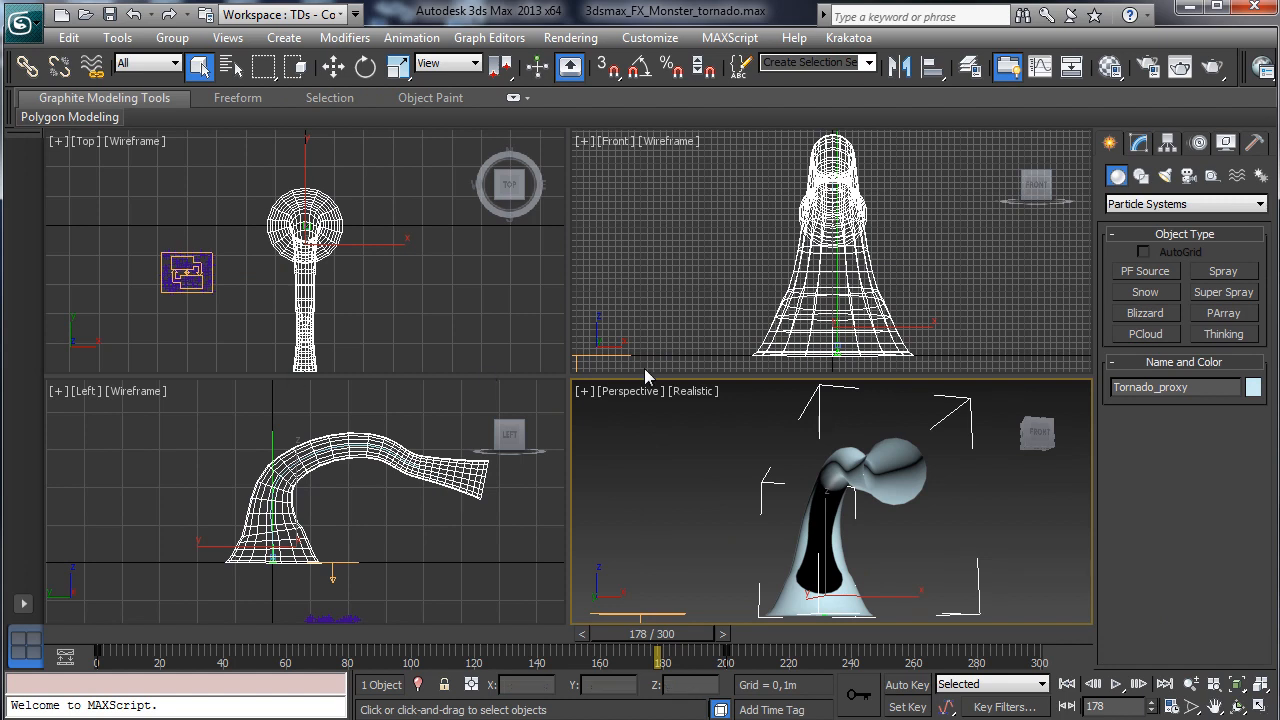
{"action": "left_click", "coordinate": [199, 270]}
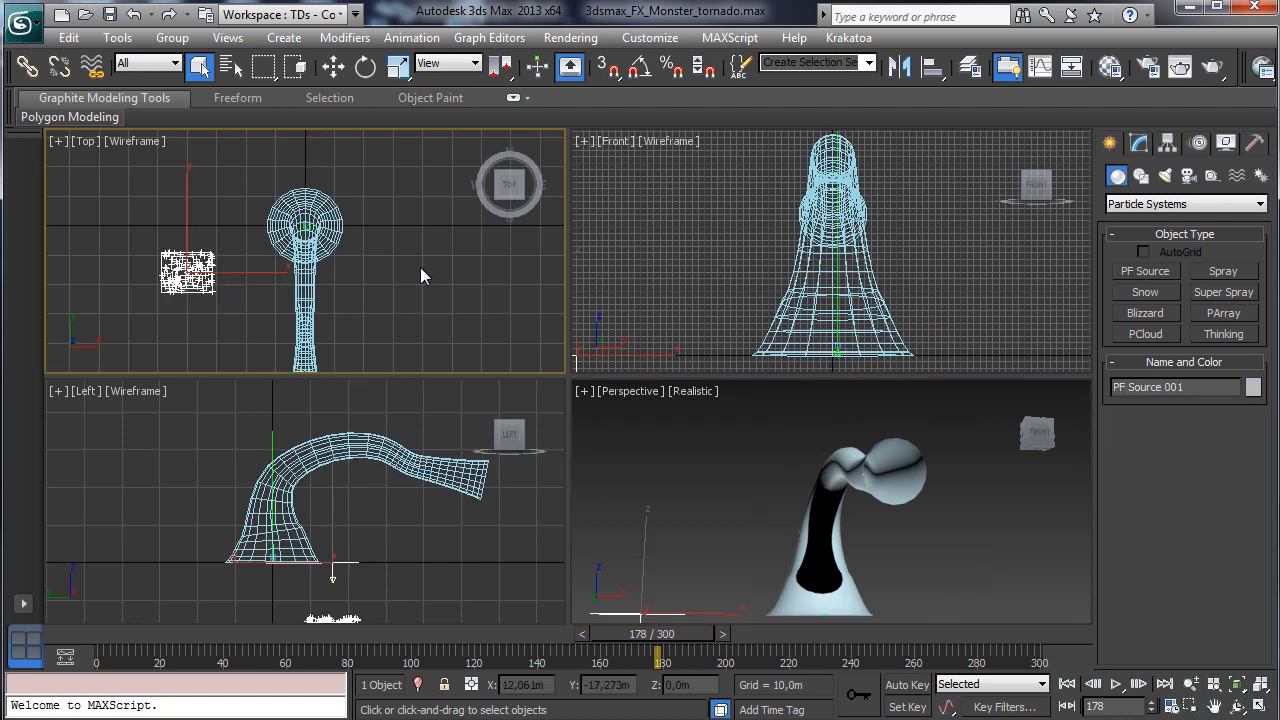
{"action": "left_click", "coordinate": [1138, 144]}
{"action": "left_click", "coordinate": [1145, 430]}
{"action": "middle_click", "coordinate": [751, 477]}
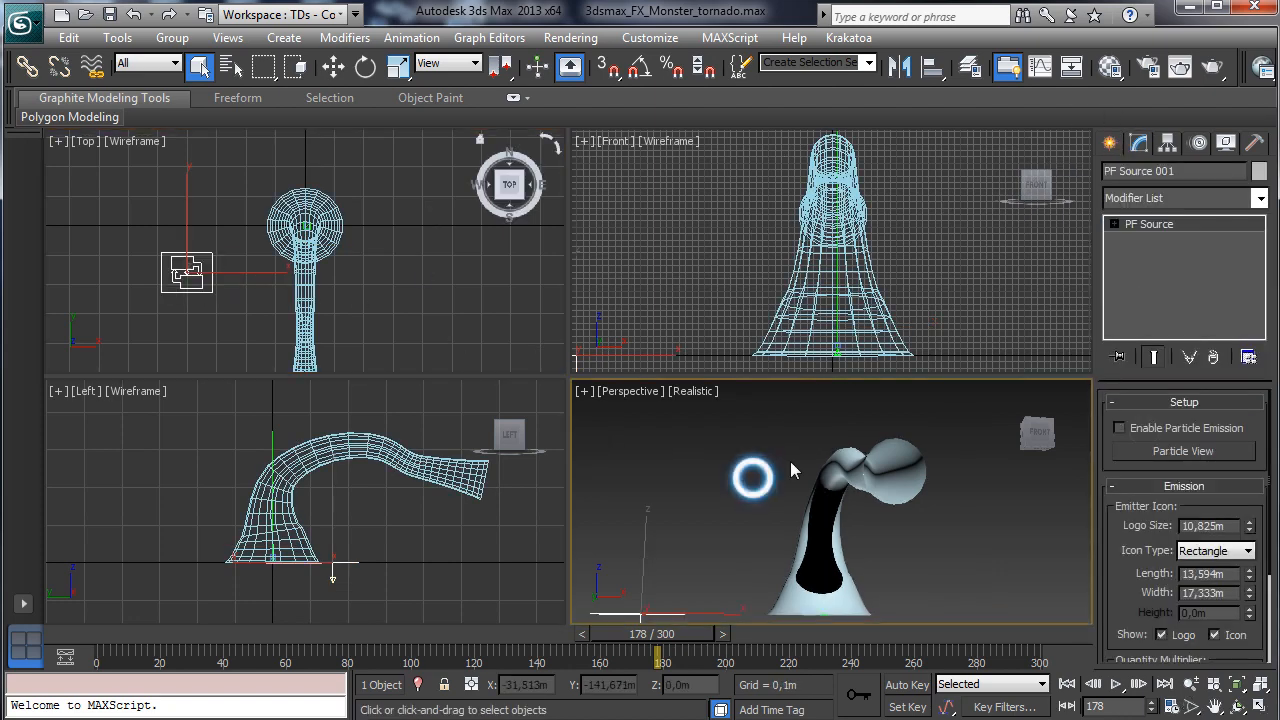
- Create a FumeFX simulation grid around the tornado, about 58.5 m wide, 41.8 m long and 50 m high
{"action": "left_click", "coordinate": [1111, 143]}
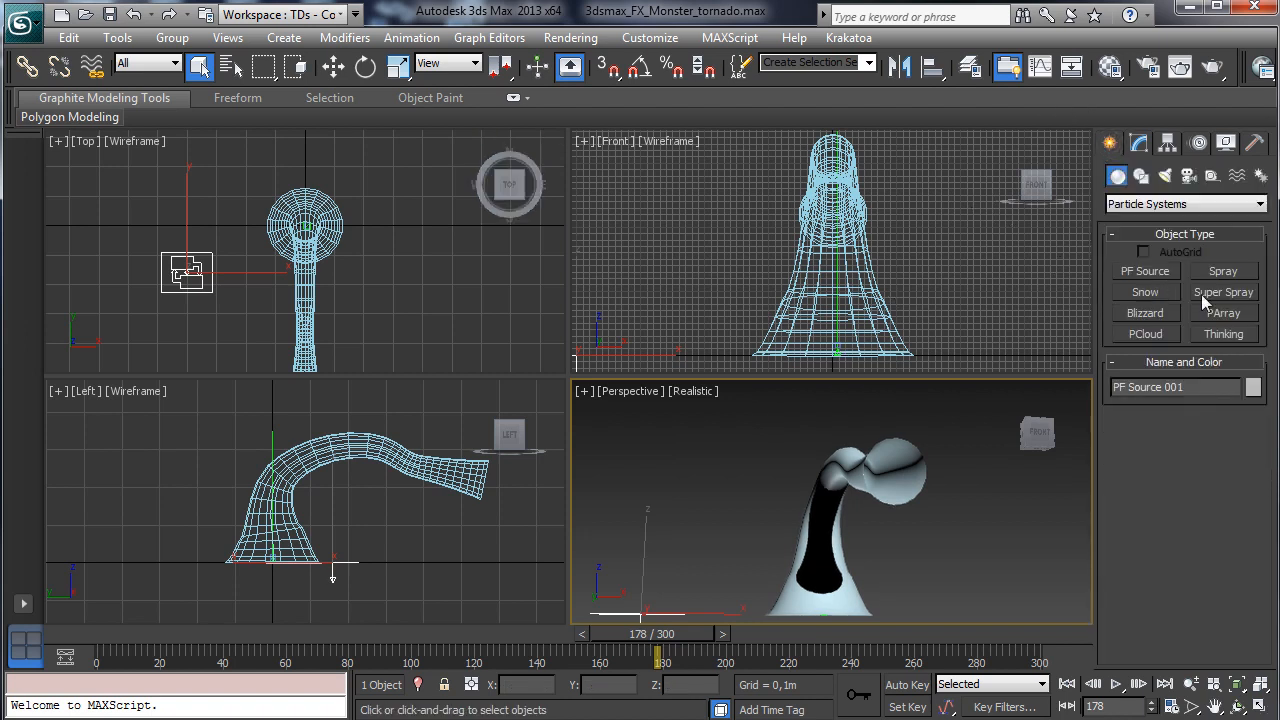
{"action": "left_click", "coordinate": [1190, 204]}
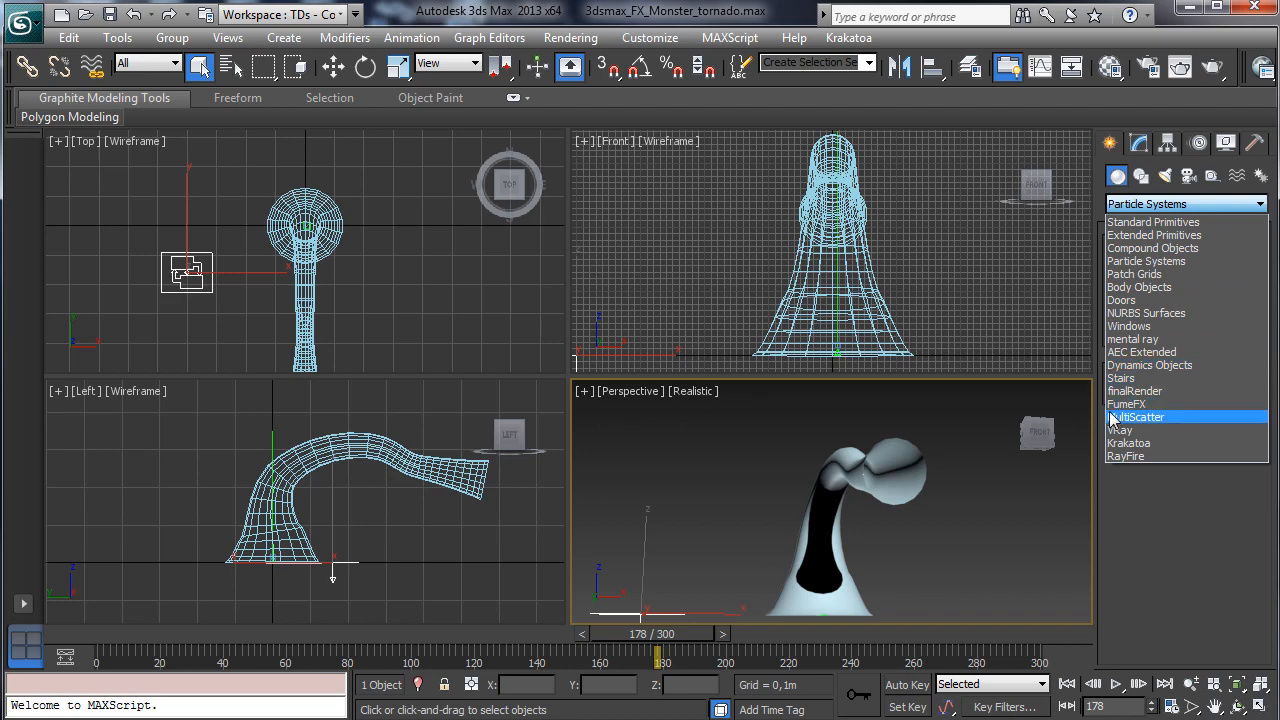
{"action": "left_click", "coordinate": [1150, 404]}
{"action": "left_click", "coordinate": [1135, 273]}
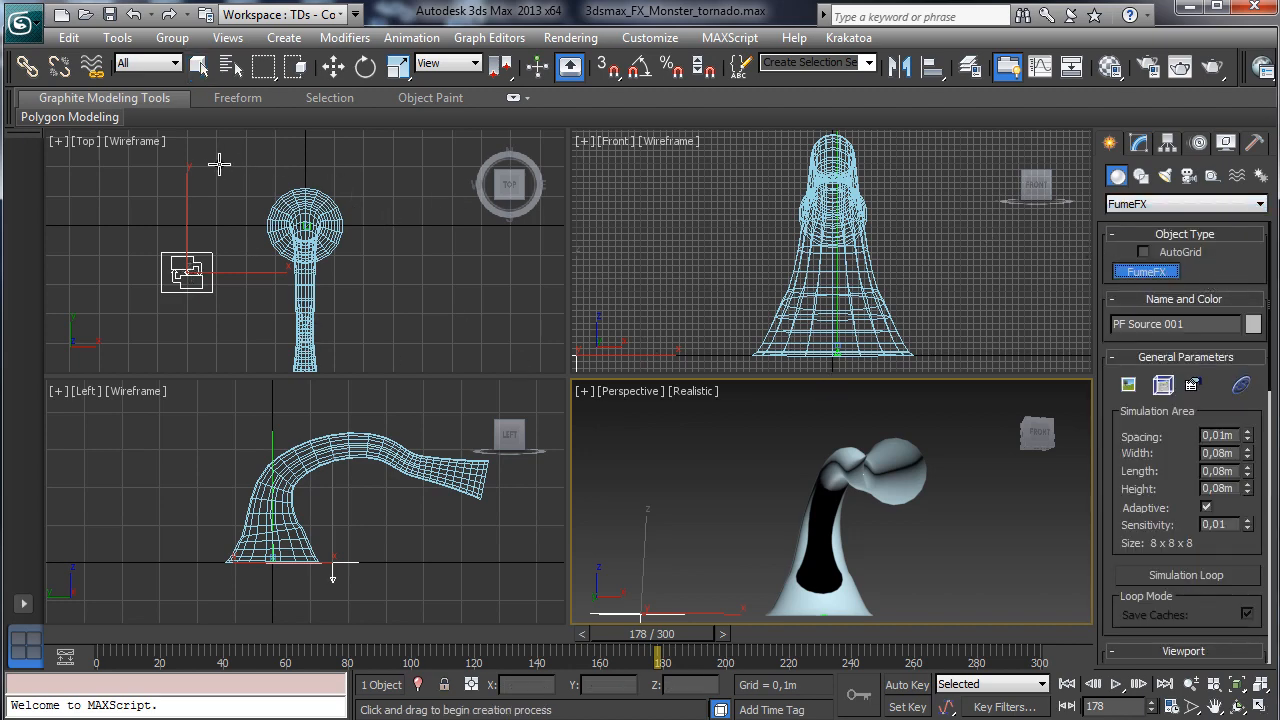
{"action": "left_click_drag", "start_coordinate": [222, 165], "coordinate": [394, 287]}
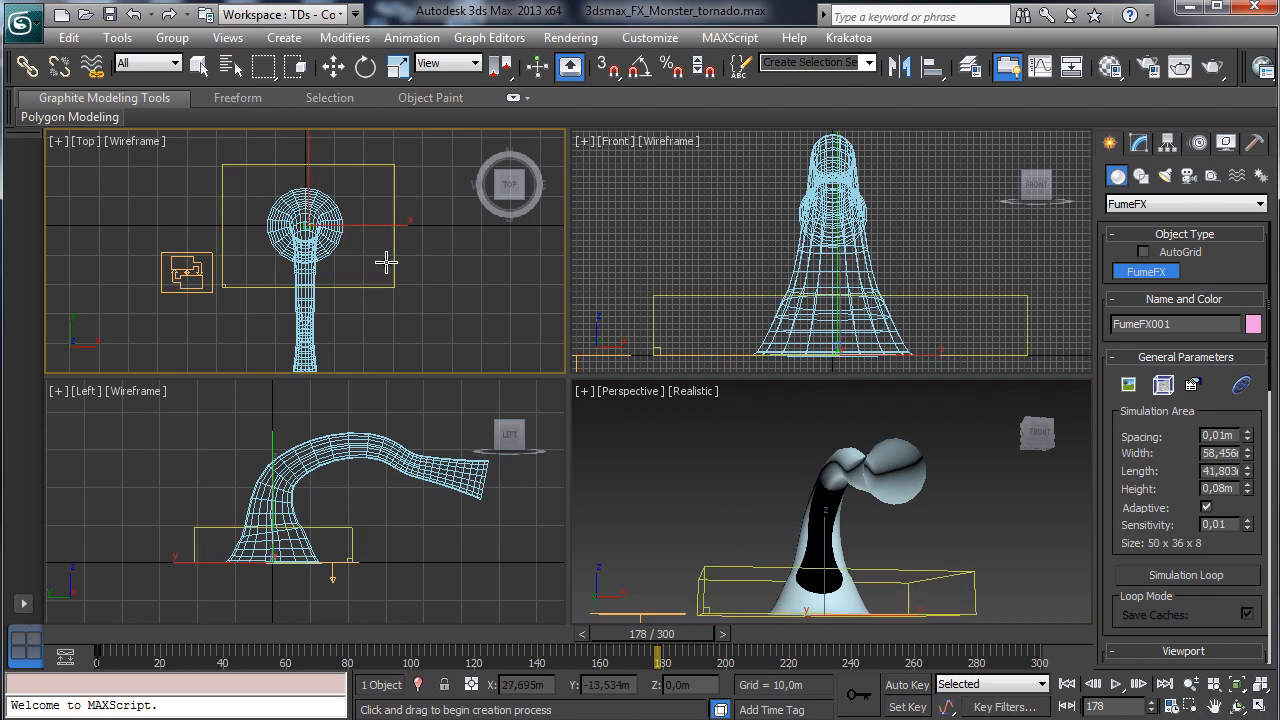
{"action": "left_click", "coordinate": [429, 149]}
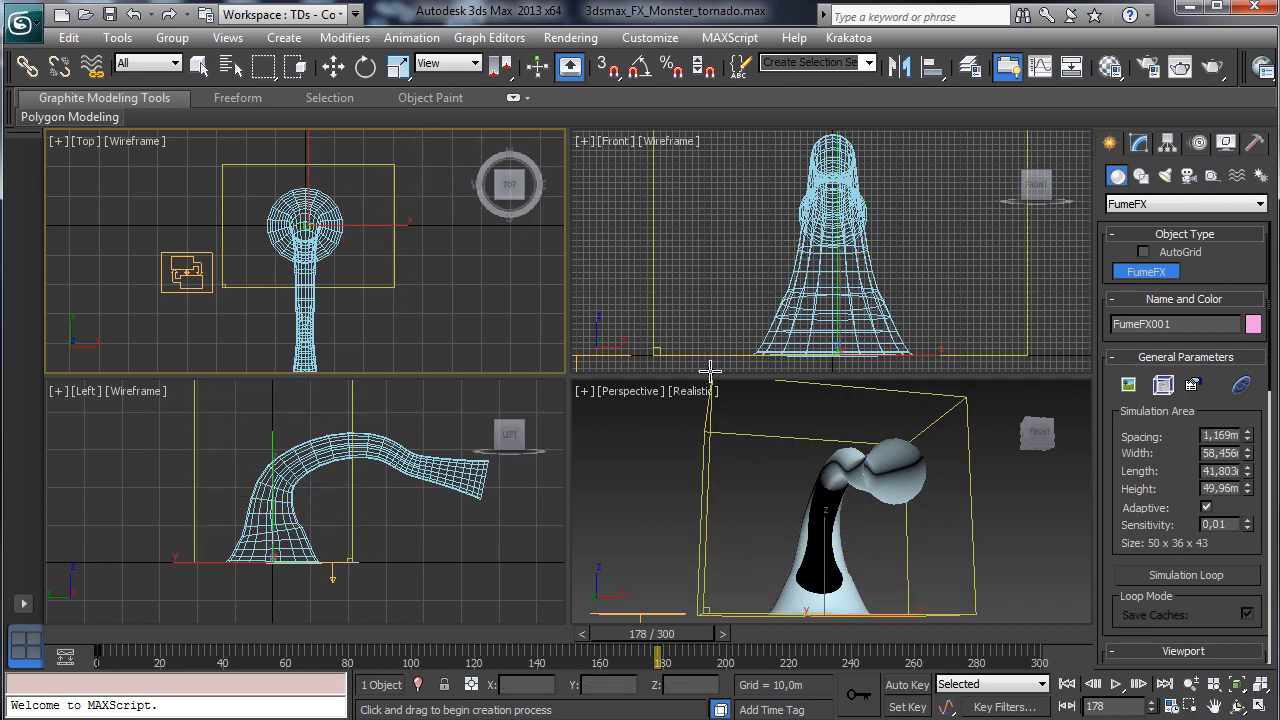
{"action": "right_click", "coordinate": [665, 432]}
{"action": "left_click", "coordinate": [1262, 706]}
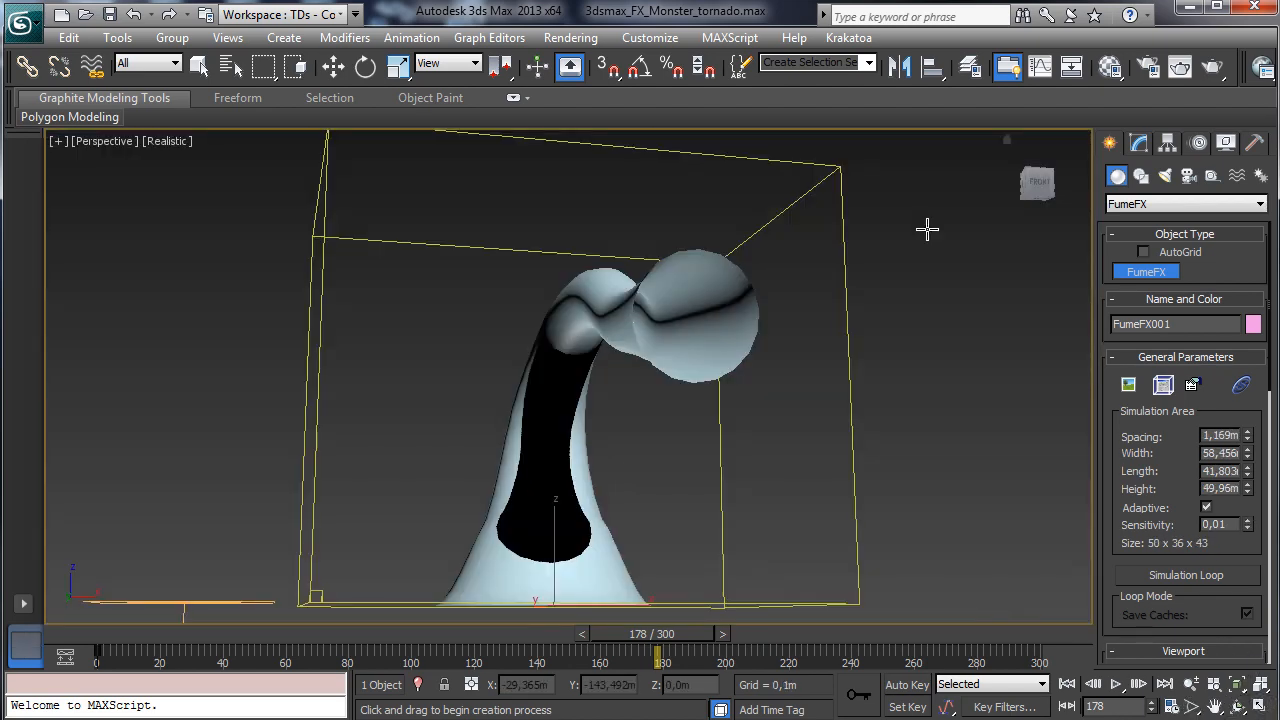
- Create a spherical FumeFX Simple Src about 12 m in diameter outside the grid in the top view
{"action": "left_click", "coordinate": [1237, 176]}
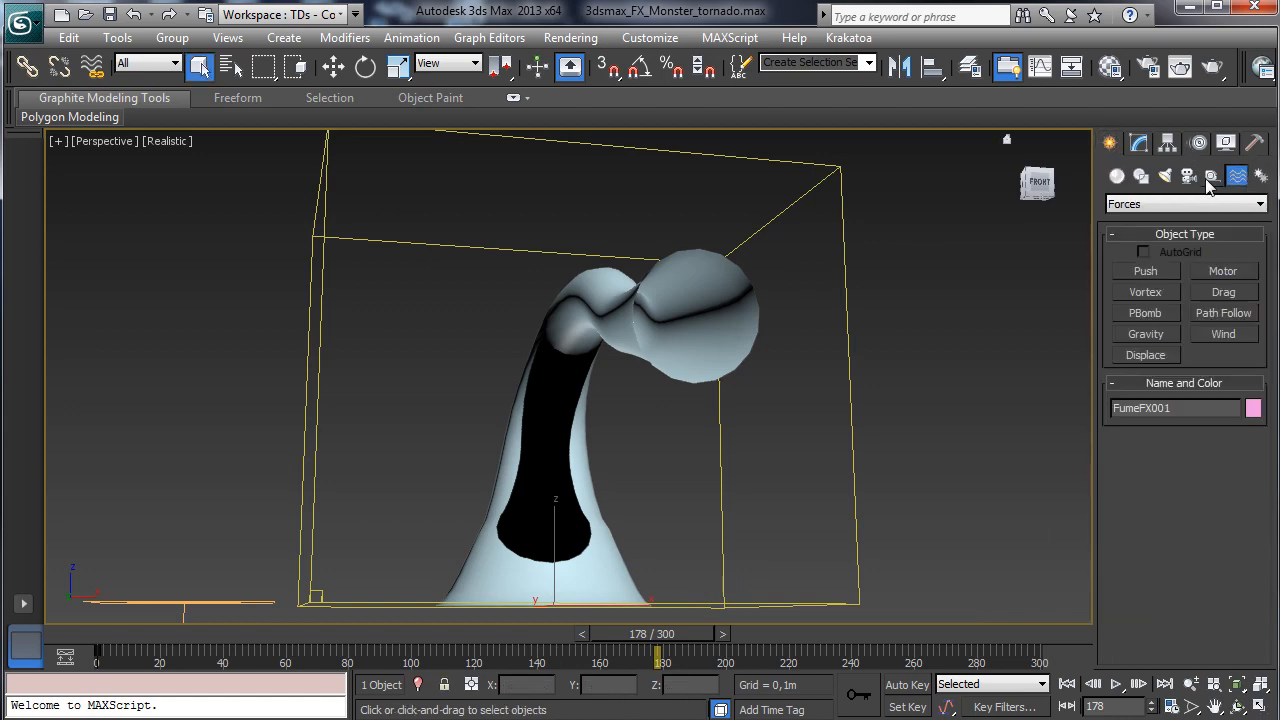
{"action": "left_click", "coordinate": [1211, 176]}
{"action": "left_click", "coordinate": [1157, 204]}
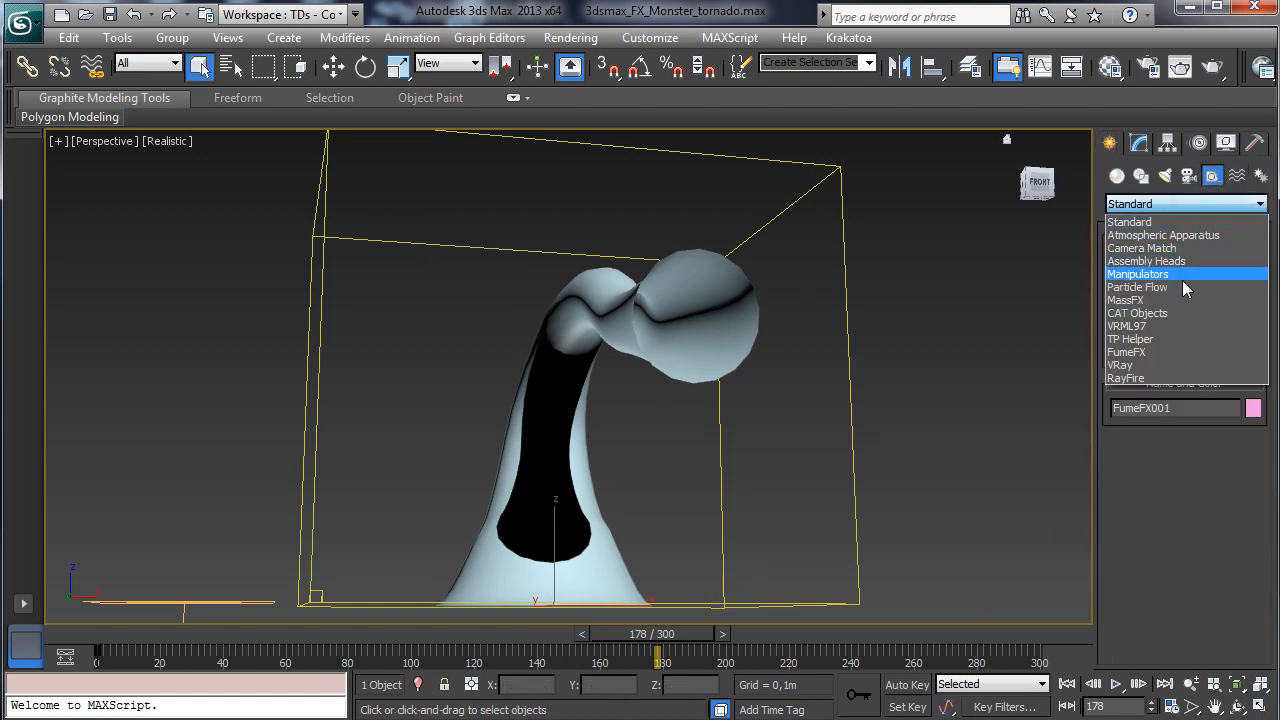
{"action": "left_click", "coordinate": [1180, 352]}
{"action": "left_click", "coordinate": [1257, 706]}
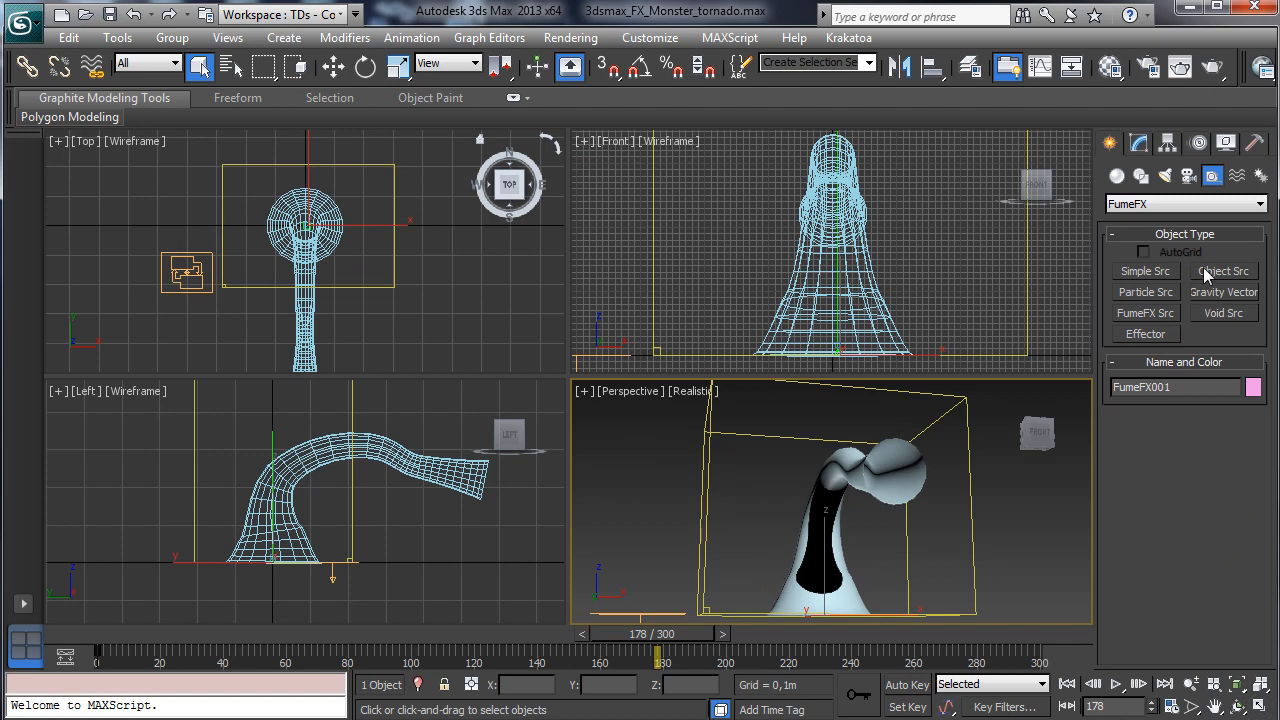
{"action": "left_click", "coordinate": [1146, 271]}
{"action": "left_click_drag", "start_coordinate": [436, 304], "coordinate": [454, 305]}
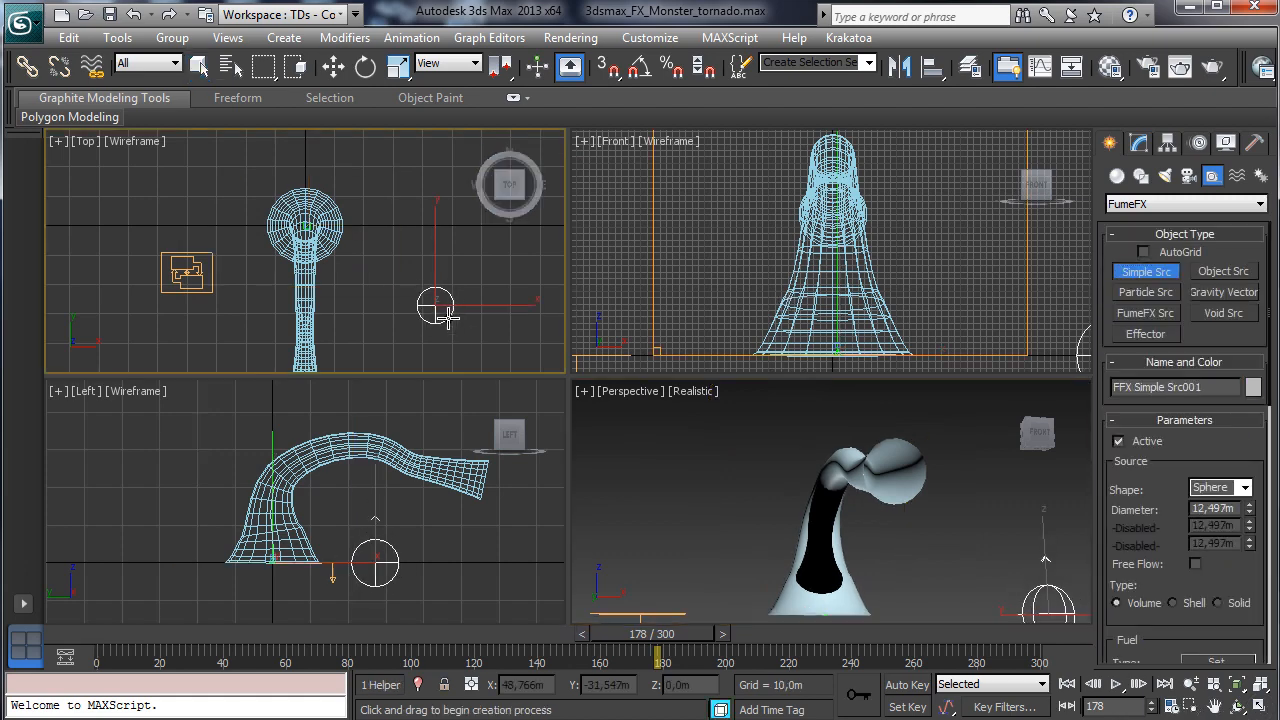
{"action": "left_click", "coordinate": [199, 67]}
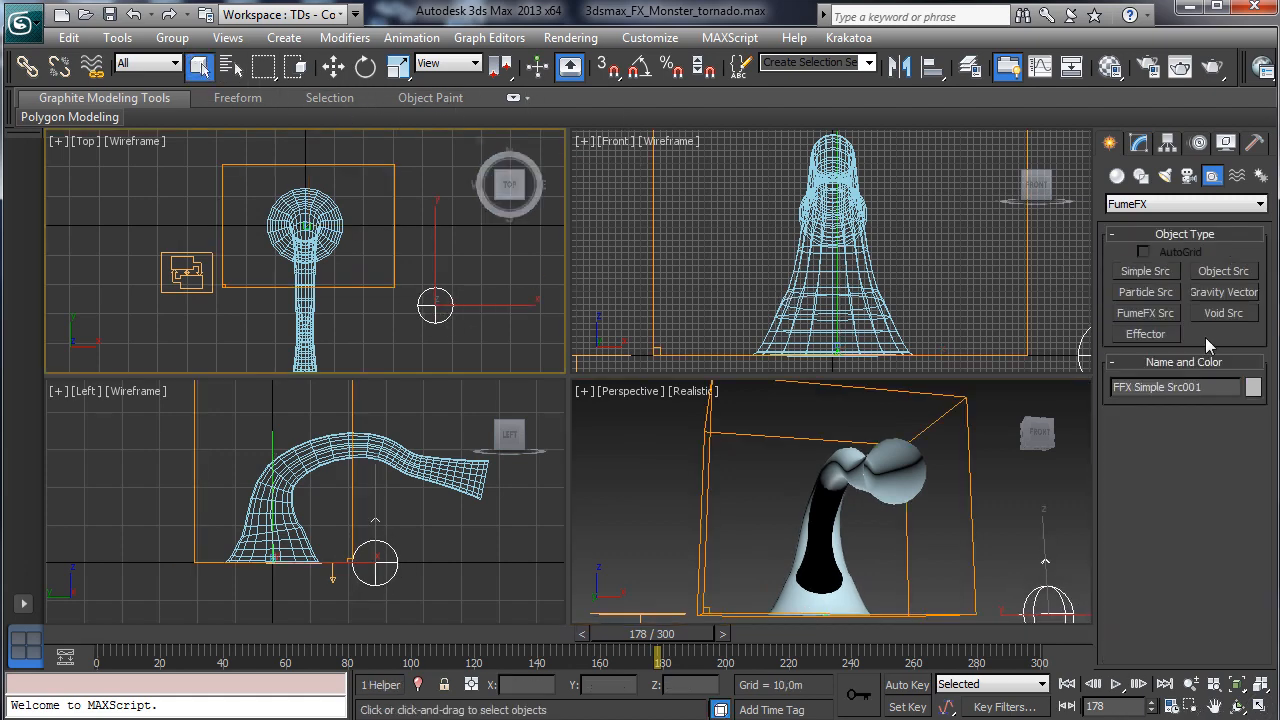
- Review the simple source's shape and fuel parameters, delete the source, and return to the FumeFX helper types
{"action": "right_click", "coordinate": [921, 406]}
{"action": "key", "text": "alt+w"}
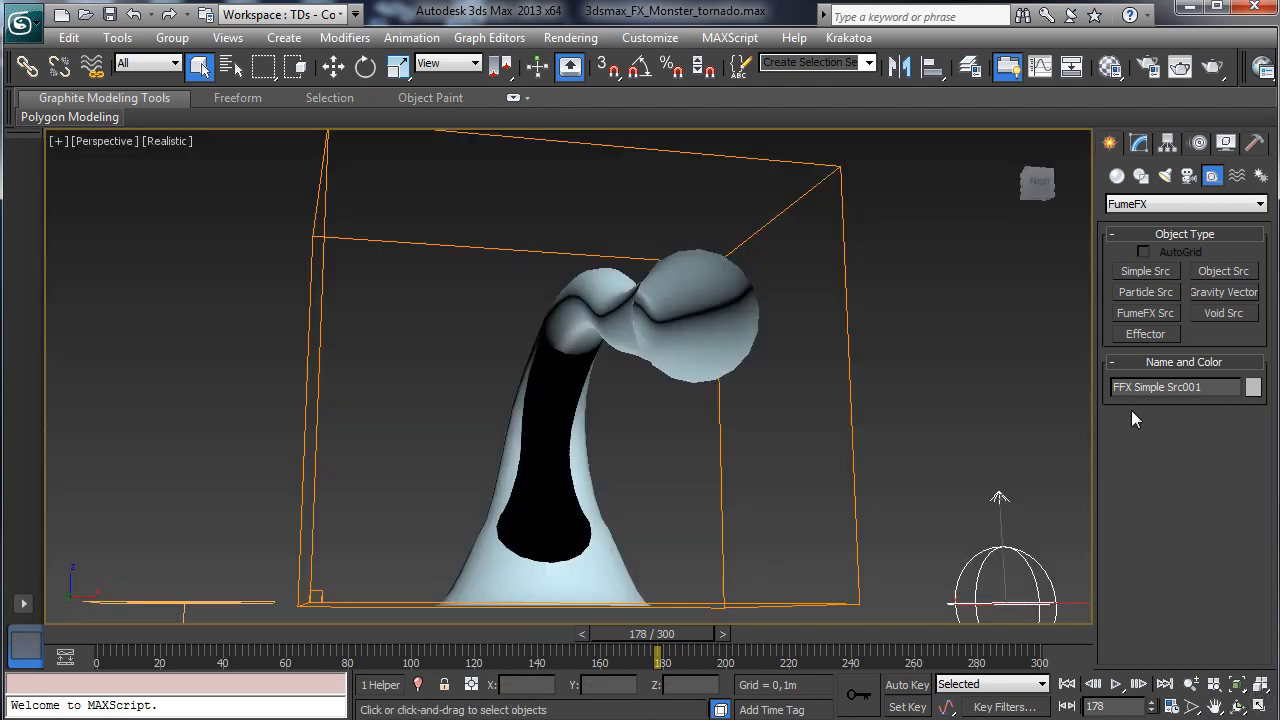
{"action": "left_click", "coordinate": [1138, 143]}
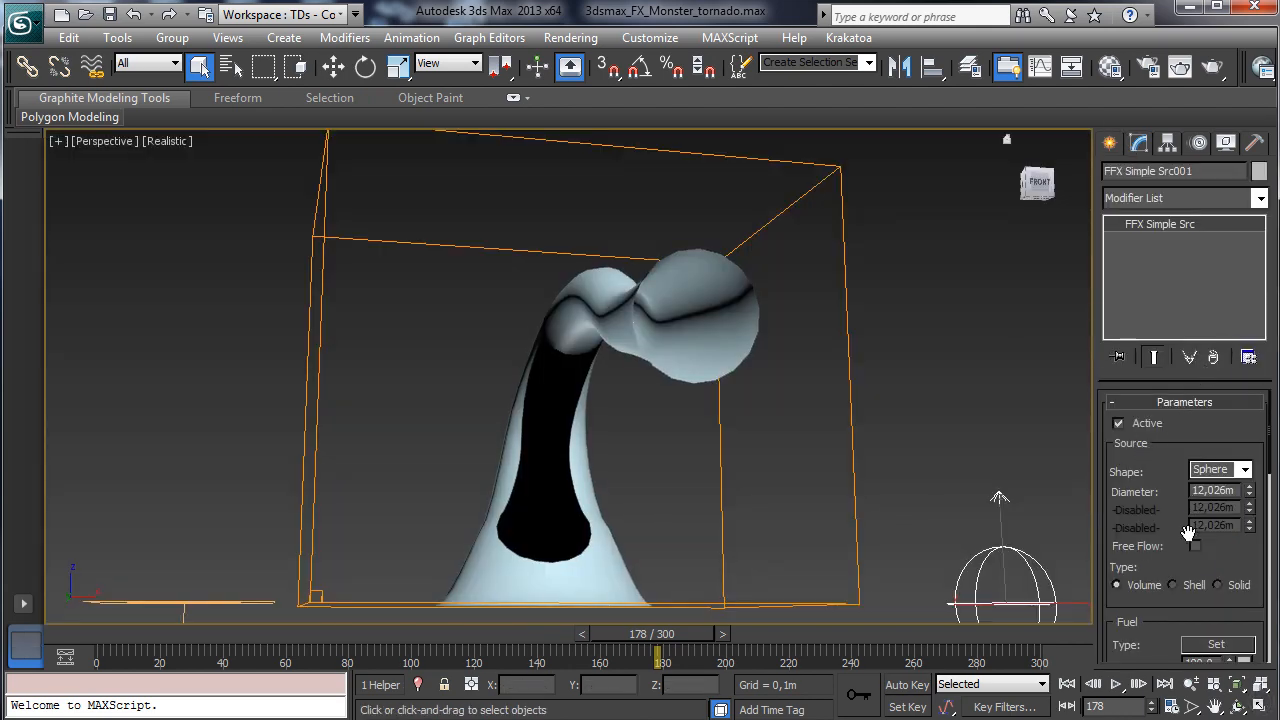
{"action": "scroll", "coordinate": [1228, 525], "scroll_direction": "down", "scroll_amount": 2}
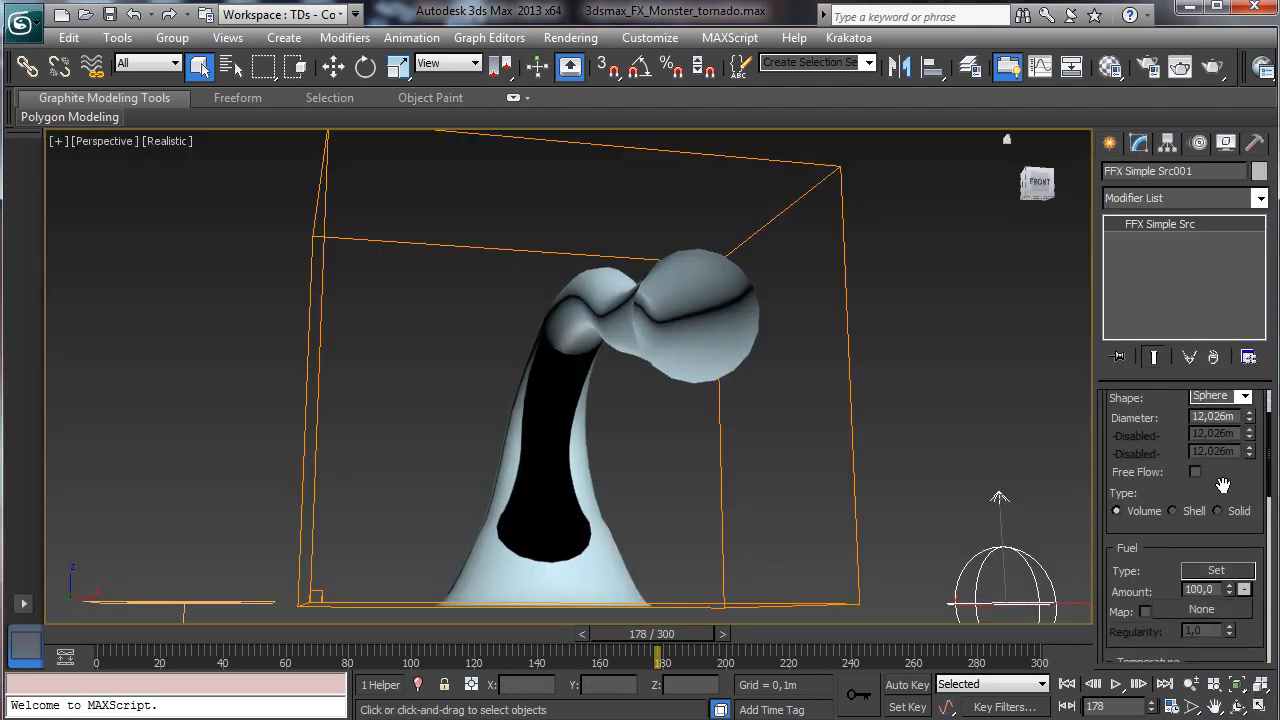
{"action": "key", "text": "Delete"}
{"action": "left_click", "coordinate": [1110, 143]}
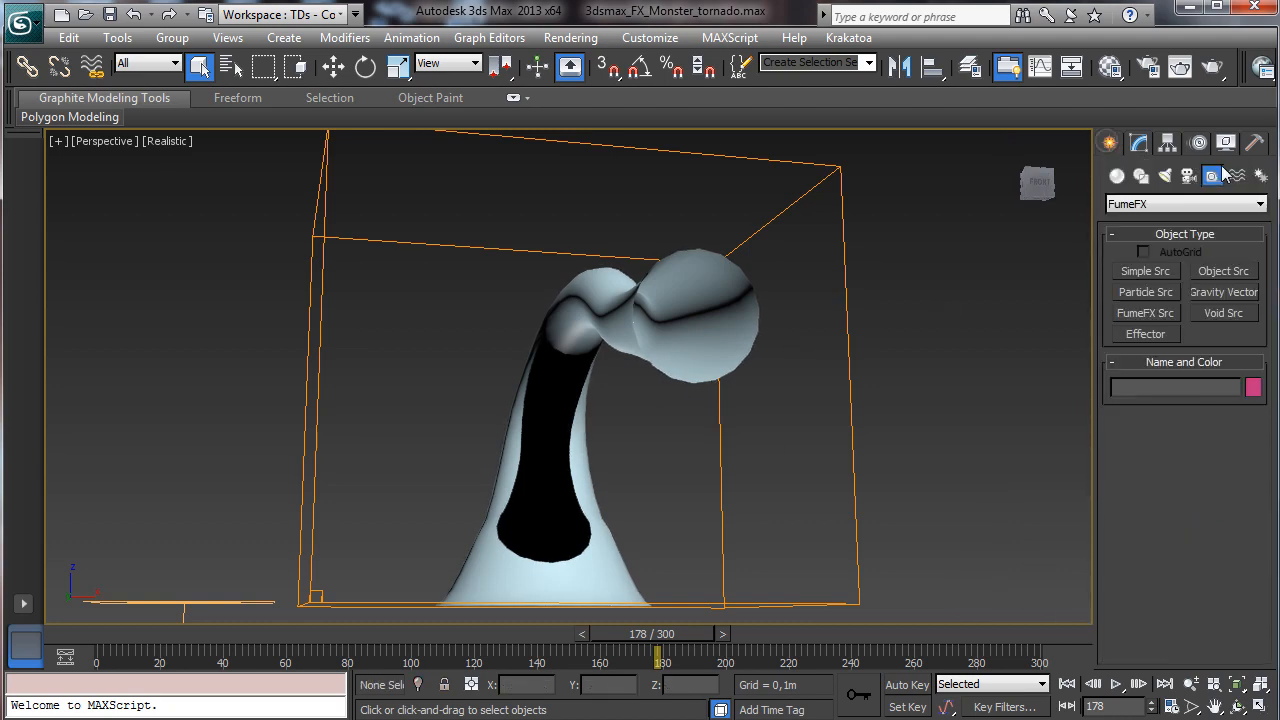
- Create a FumeFX Object Src with an icon size of about 17.9 m outside the grid in the top view
{"action": "left_click", "coordinate": [1224, 271]}
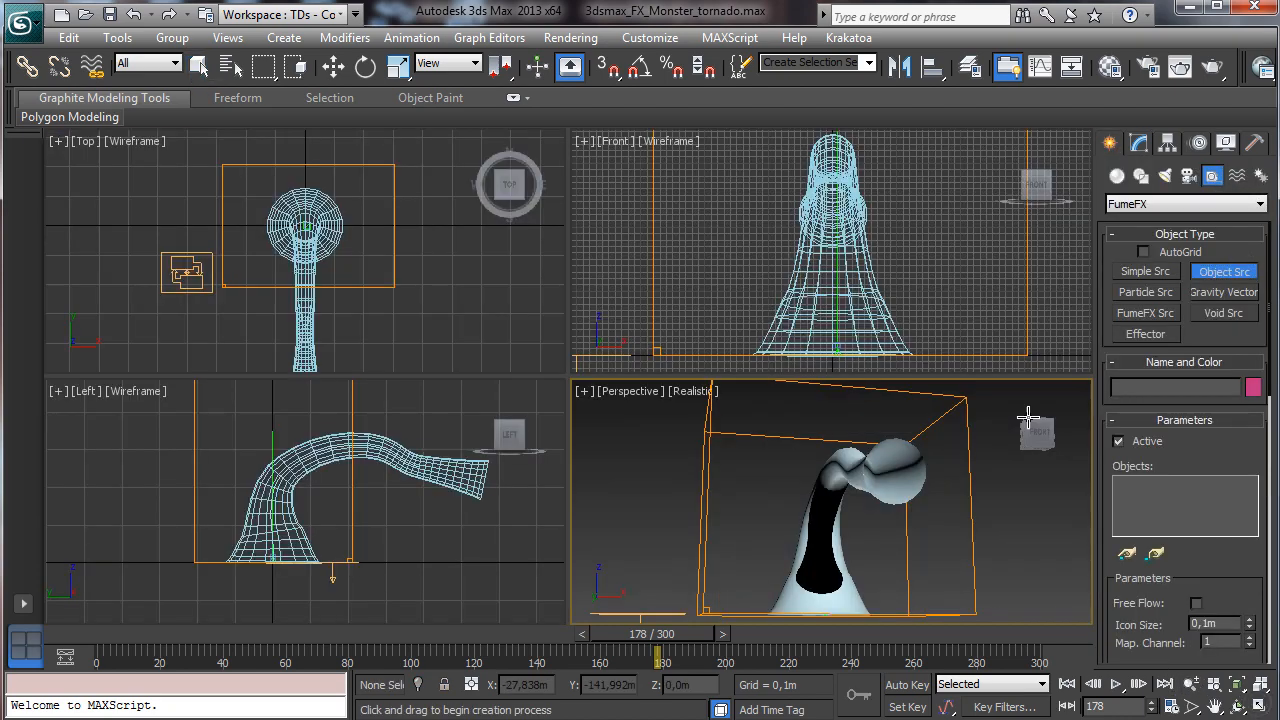
{"action": "key", "text": "alt+w"}
{"action": "left_click_drag", "start_coordinate": [441, 291], "coordinate": [449, 311]}
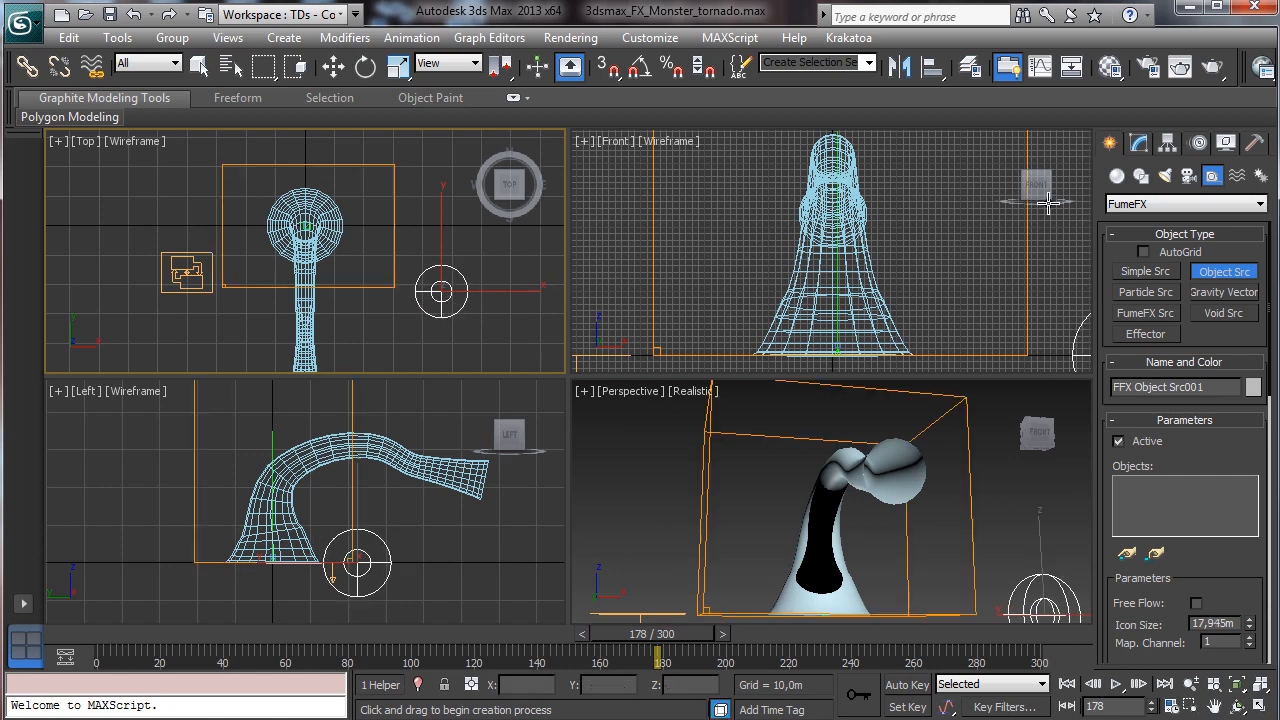
- Assign Tornado_proxy as the emitting object of the FumeFX object source
{"action": "left_click", "coordinate": [1139, 143]}
{"action": "left_click", "coordinate": [1126, 536]}
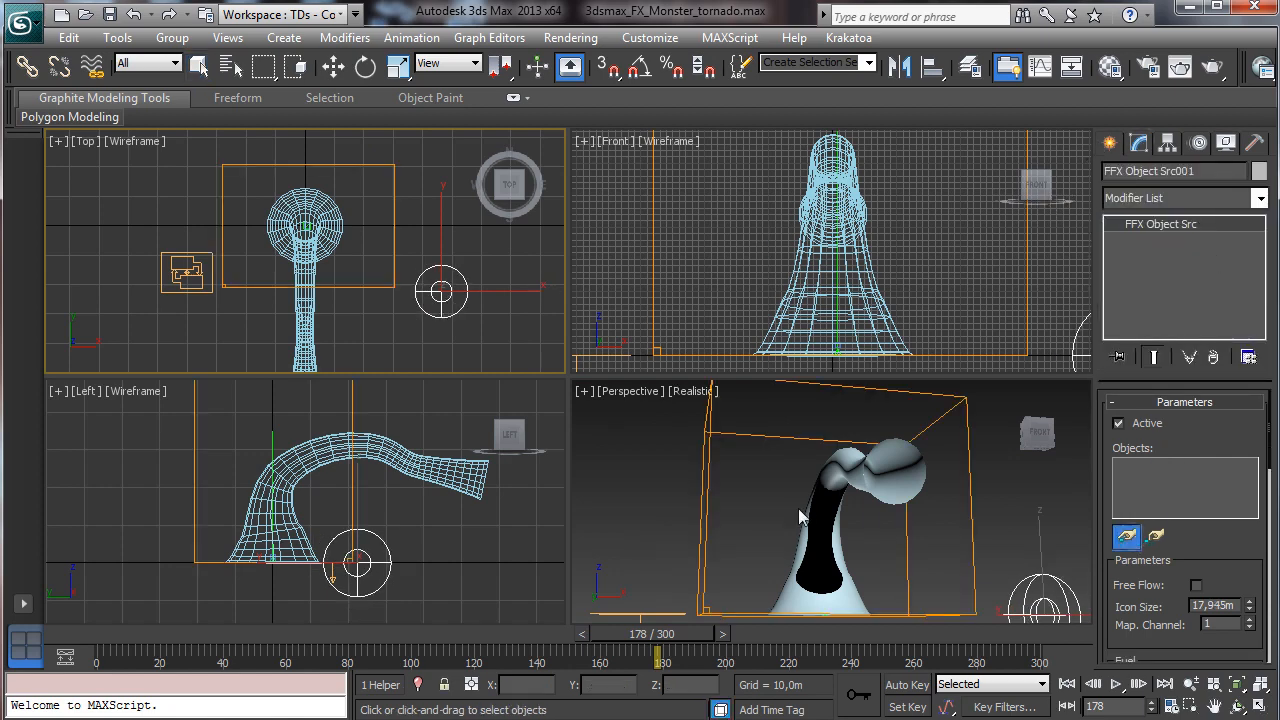
{"action": "left_click", "coordinate": [857, 590]}
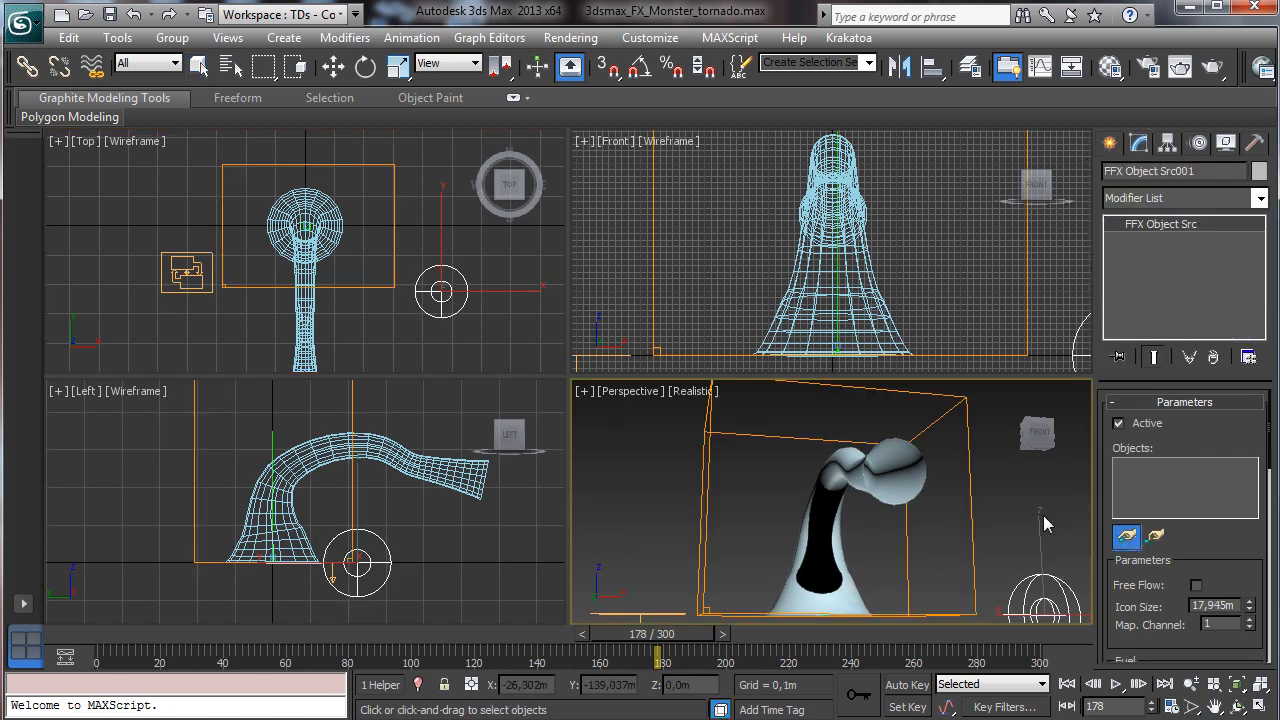
{"action": "left_click", "coordinate": [913, 472]}
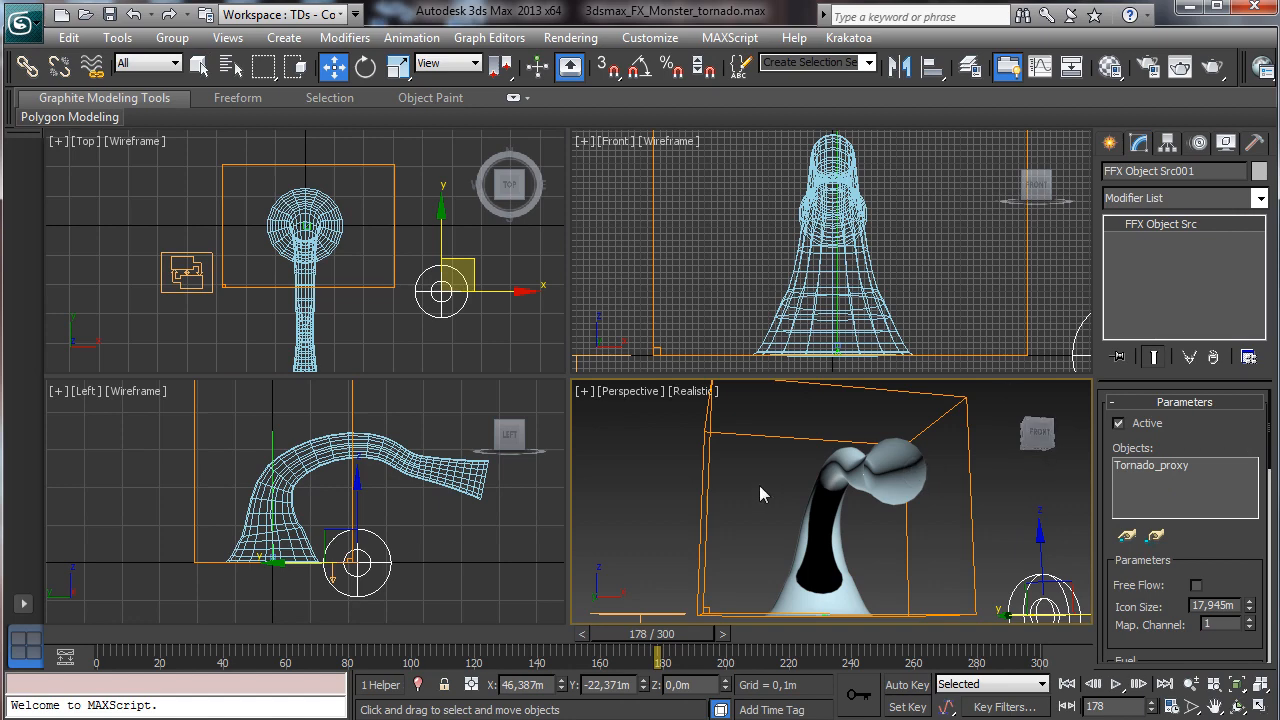
- Select the FumeFX grid, save the scene, and open its output preview and settings windows, arranged on opposite sides of the maximized perspective view
{"action": "left_click", "coordinate": [966, 495]}
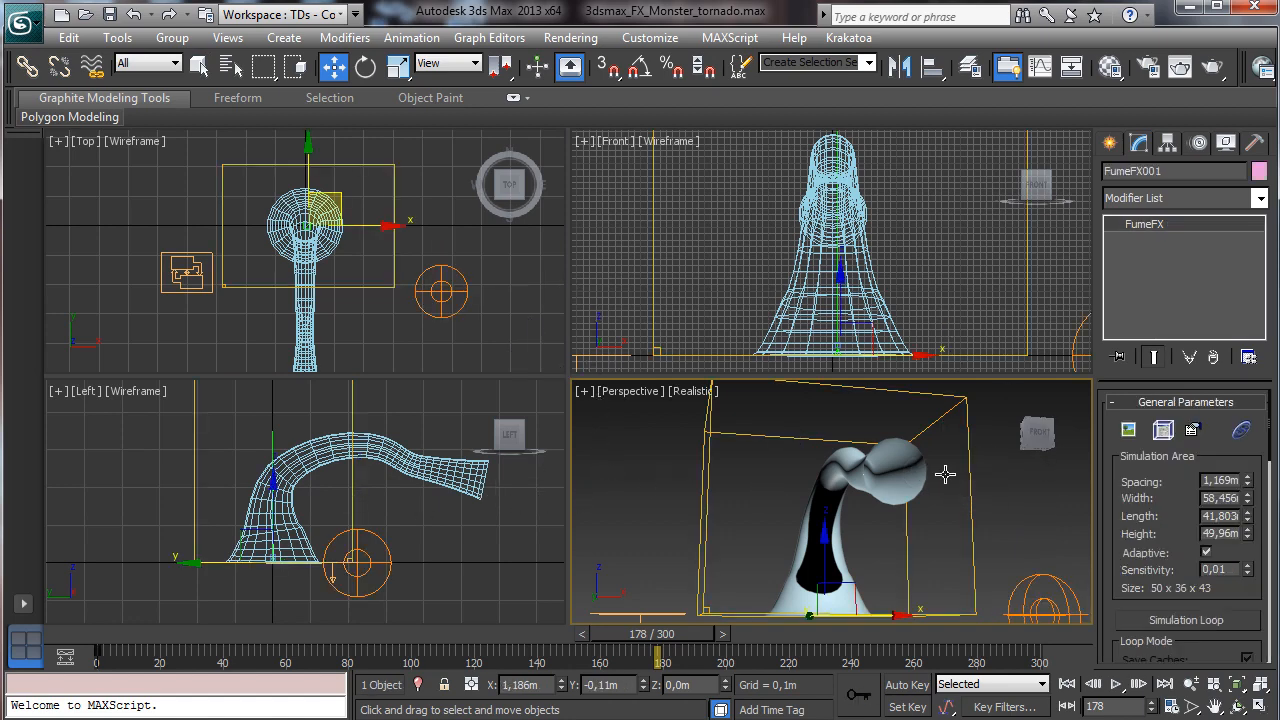
{"action": "left_click", "coordinate": [1238, 685]}
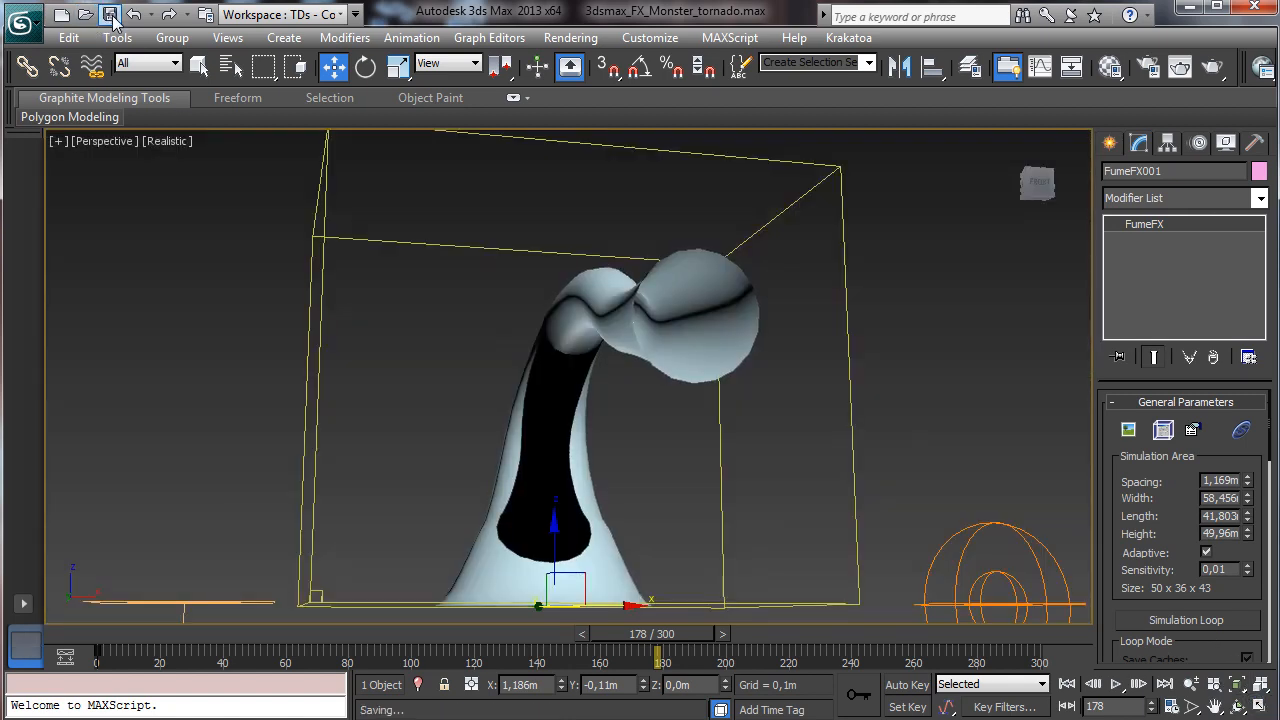
{"action": "left_click", "coordinate": [1129, 430]}
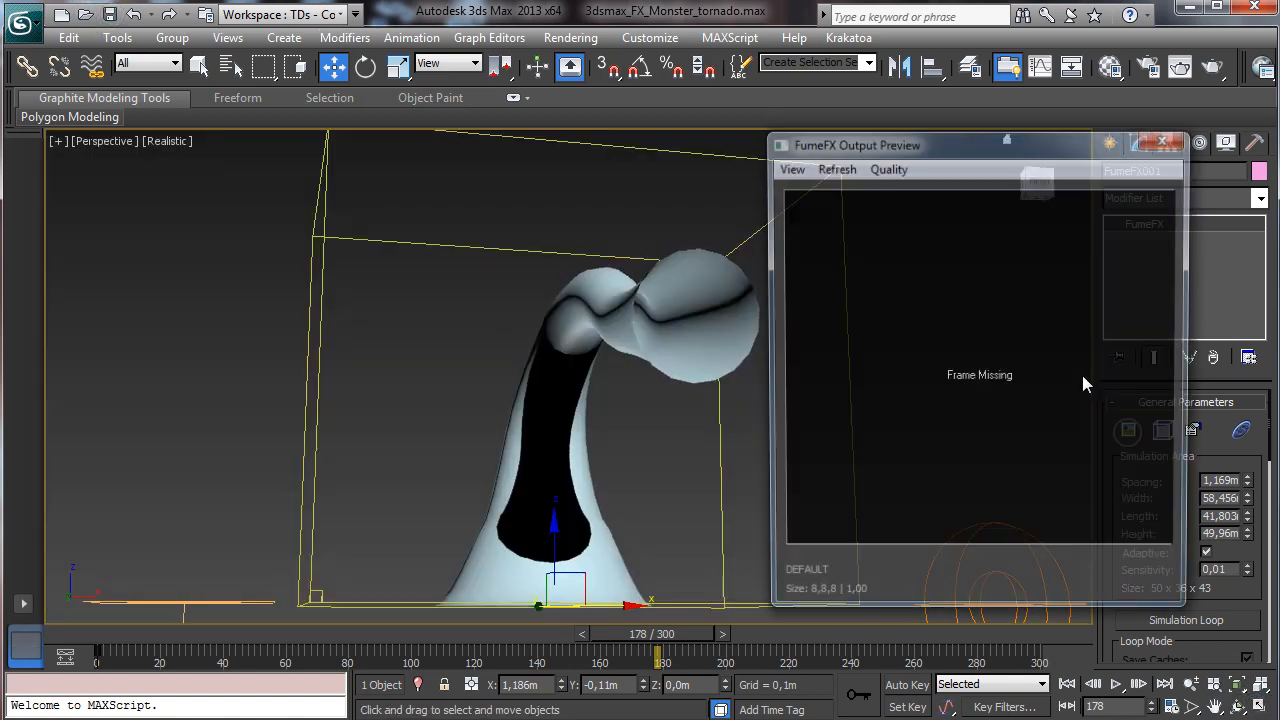
{"action": "left_click_drag", "start_coordinate": [1182, 612], "coordinate": [1062, 485]}
{"action": "left_click_drag", "start_coordinate": [971, 143], "coordinate": [241, 155]}
{"action": "left_click", "coordinate": [1161, 430]}
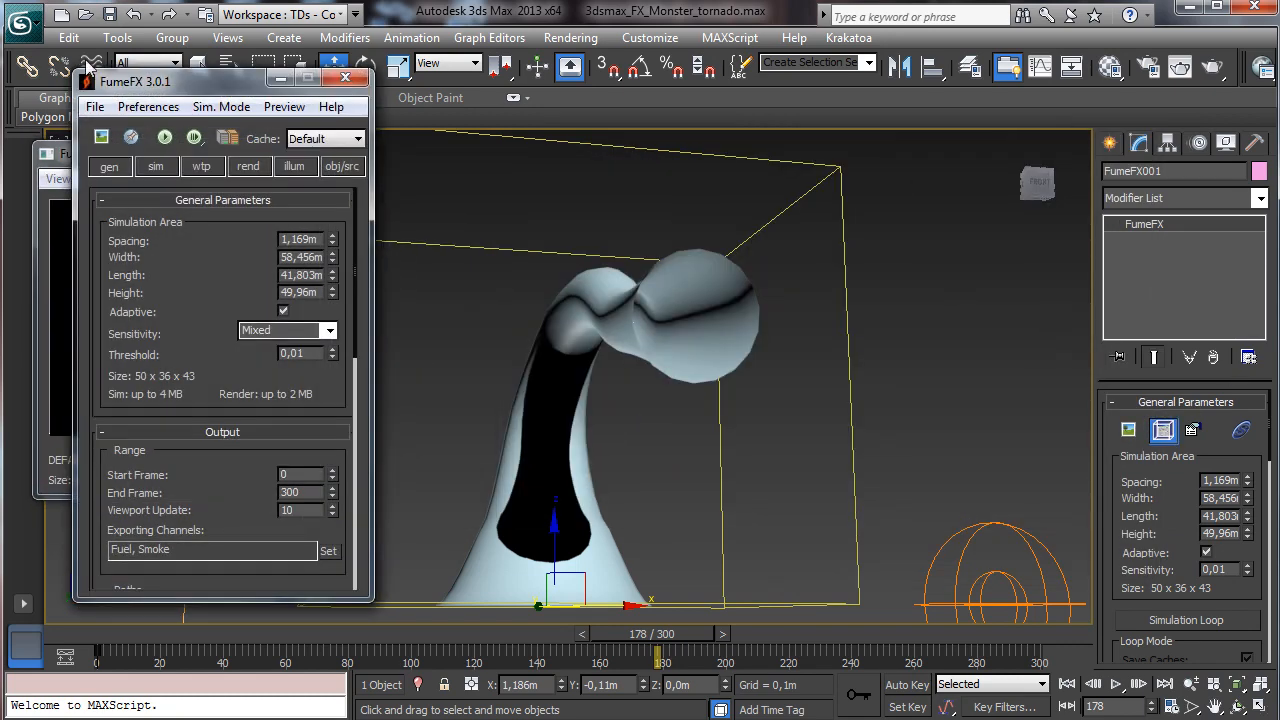
{"action": "left_click_drag", "start_coordinate": [186, 84], "coordinate": [1045, 65]}
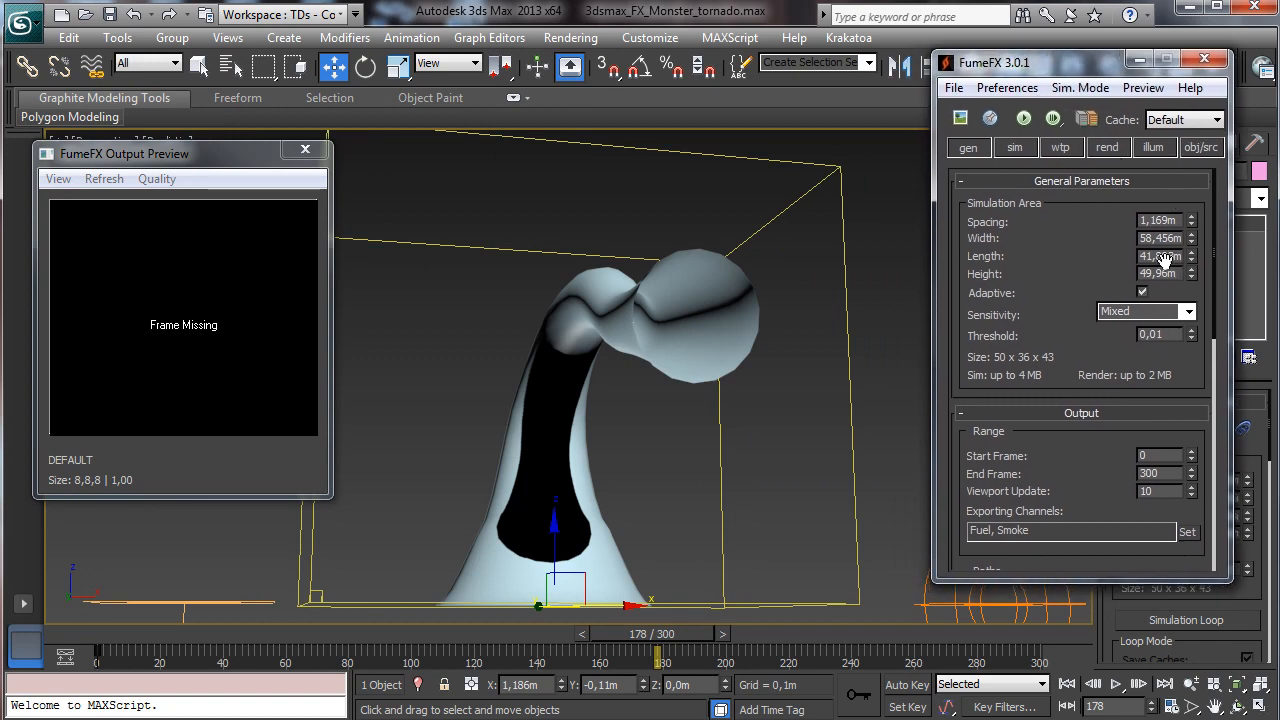
- Add FFX Object Src001 to the FumeFX grid's list of objects and sources
{"action": "left_click", "coordinate": [1201, 147]}
{"action": "left_click", "coordinate": [1093, 417]}
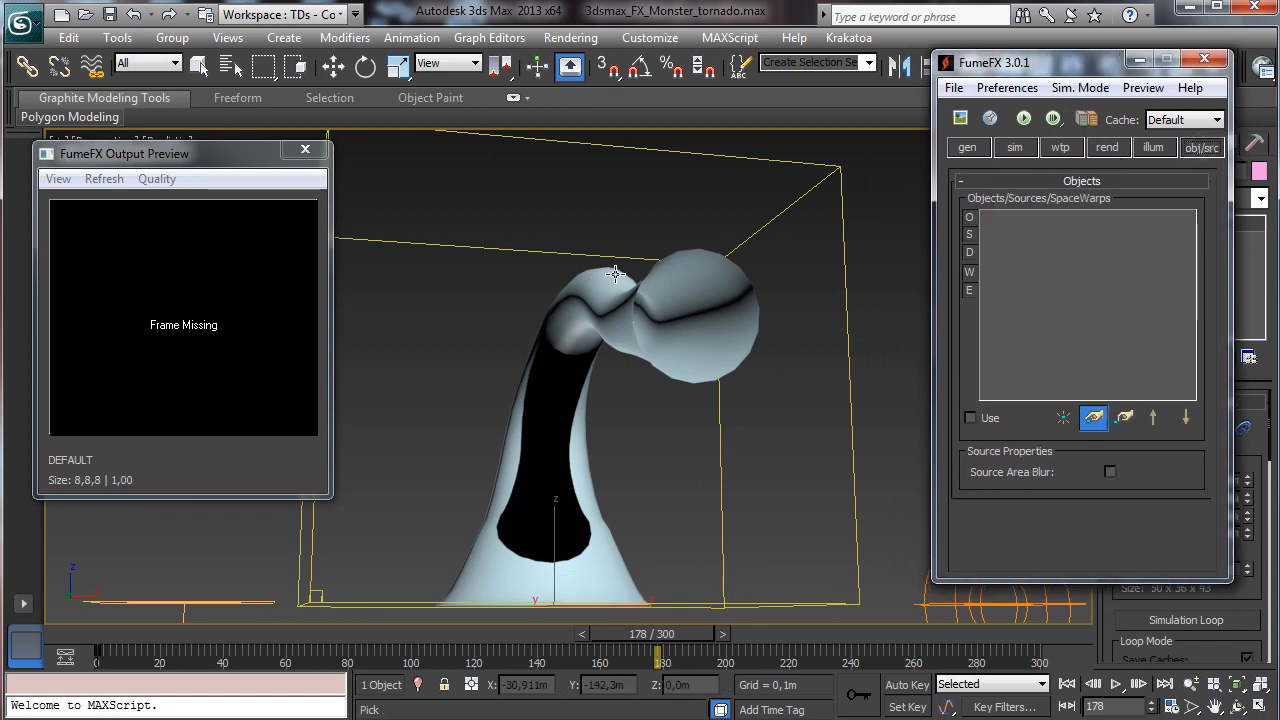
{"action": "key", "text": "h"}
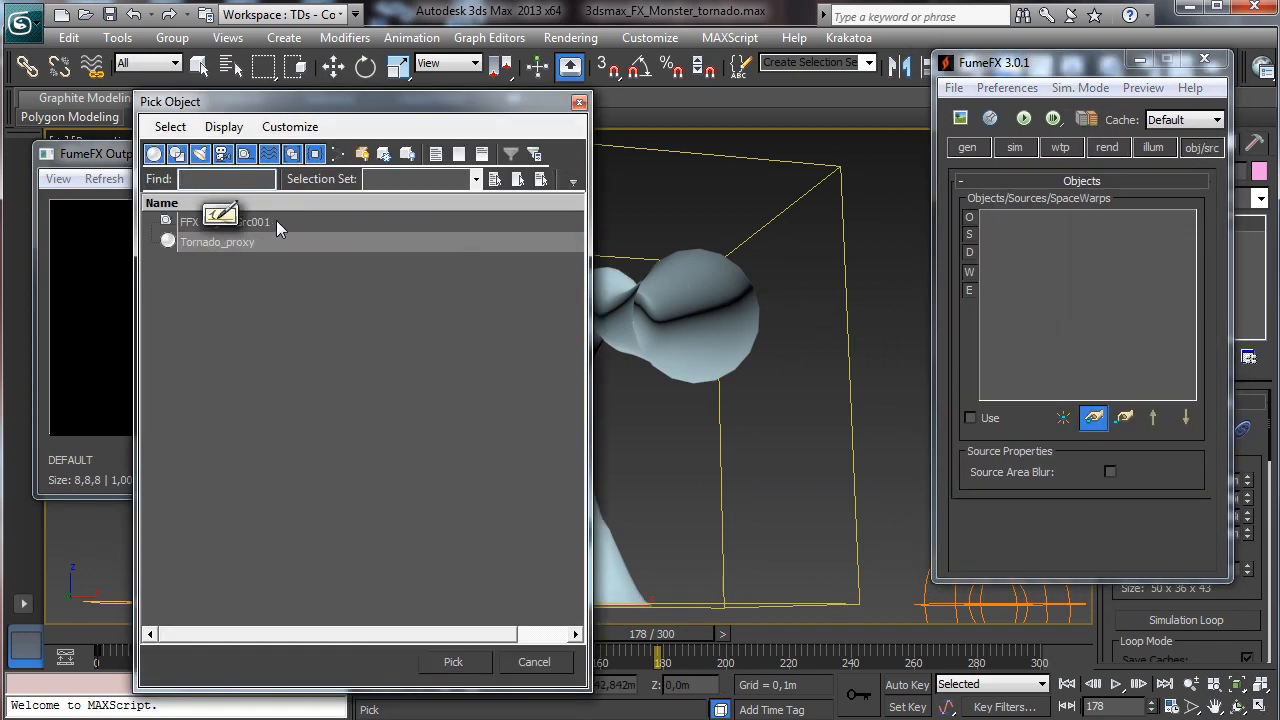
{"action": "double_click", "coordinate": [276, 222]}
- Check the solver's maximum iterations and set the simulation grid spacing to about 0.561 m
{"action": "left_click", "coordinate": [1014, 148]}
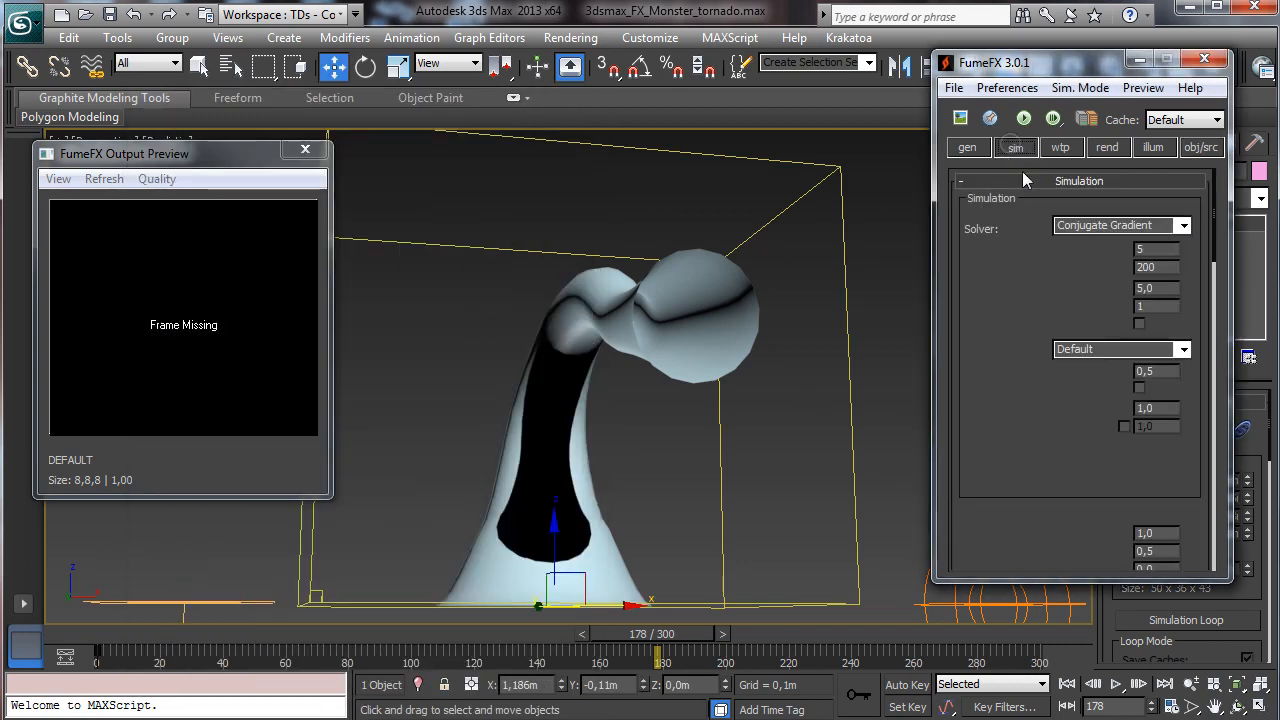
{"action": "left_click", "coordinate": [1158, 266]}
{"action": "type", "text": "10"}
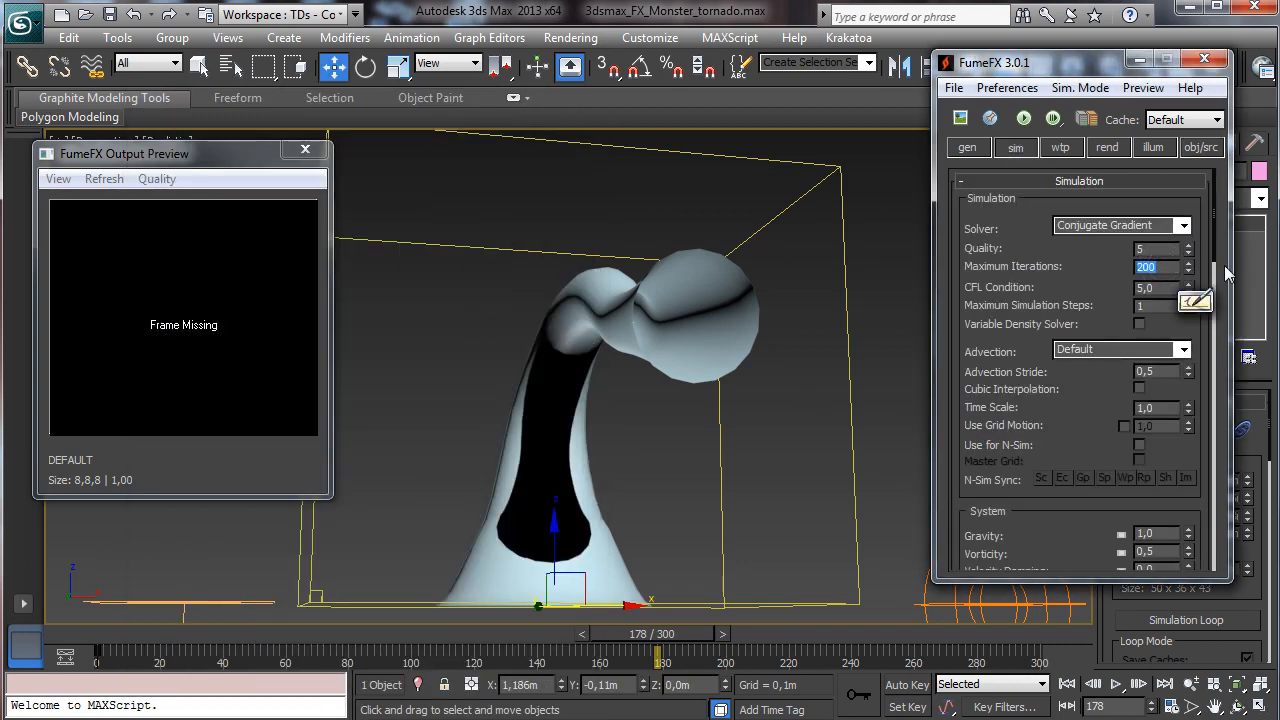
{"action": "left_click", "coordinate": [968, 148]}
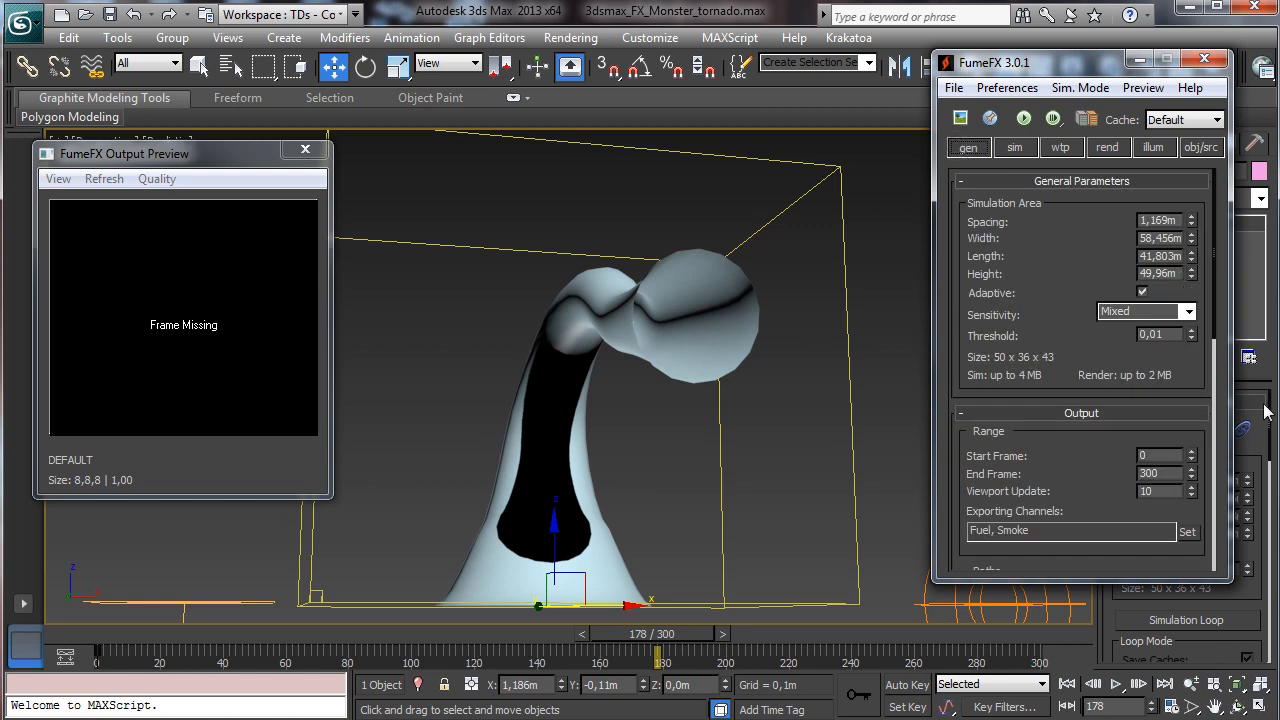
{"action": "left_click_drag", "start_coordinate": [1190, 228], "coordinate": [1198, 268]}
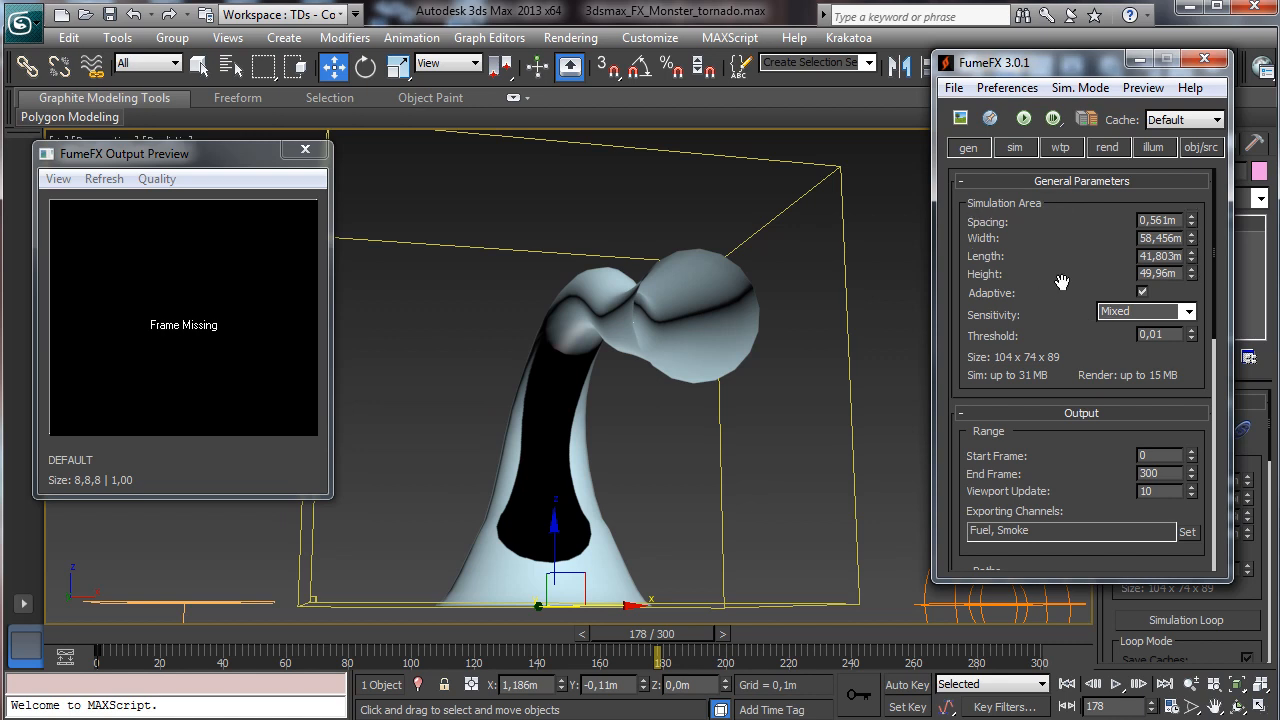
- Examine the output range and paths, the source list, and the simulation's turbulence, fuel, smoke and temperature settings, collapsing the fuel section
{"action": "left_click_drag", "start_coordinate": [1102, 474], "coordinate": [1089, 296]}
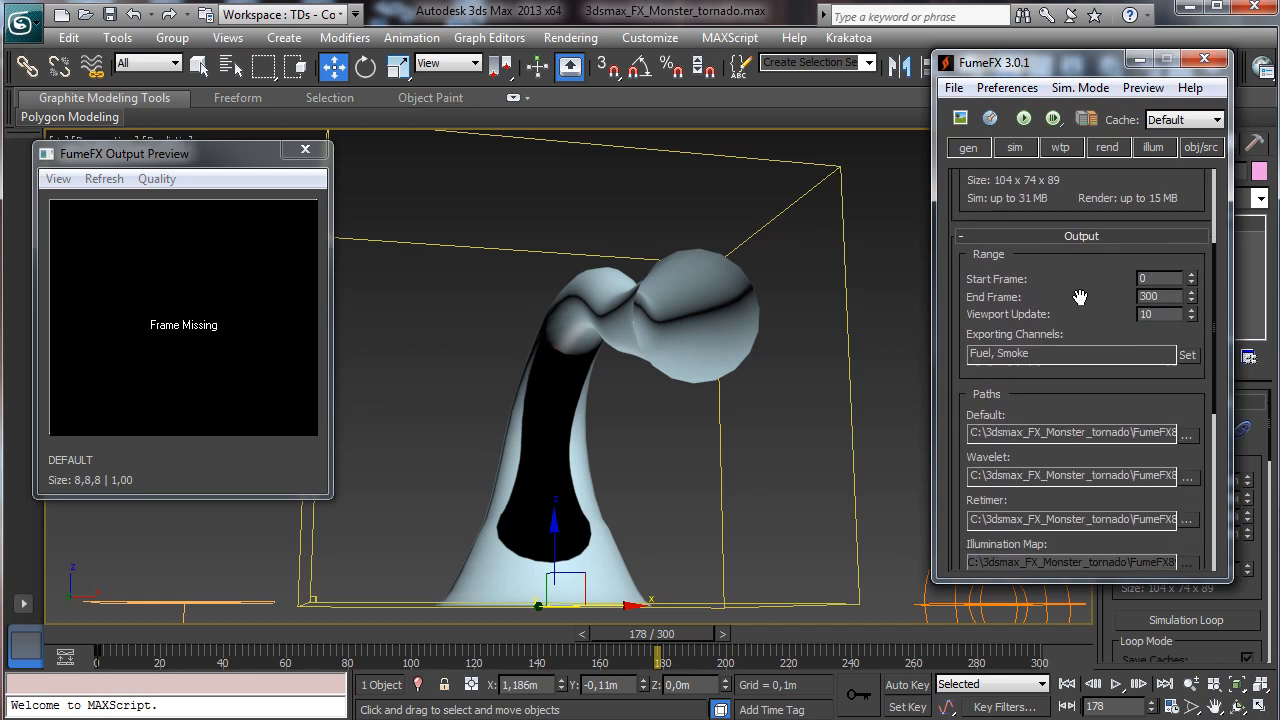
{"action": "left_click", "coordinate": [1015, 147]}
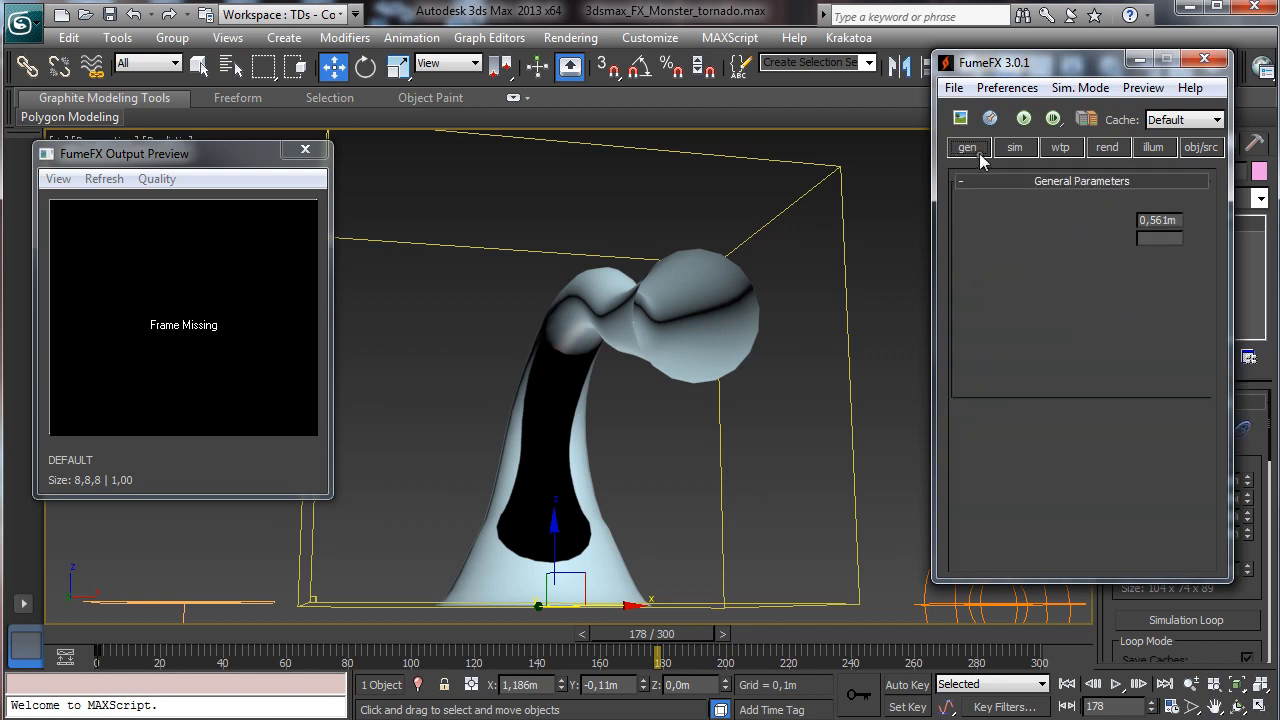
{"action": "left_click", "coordinate": [1202, 148]}
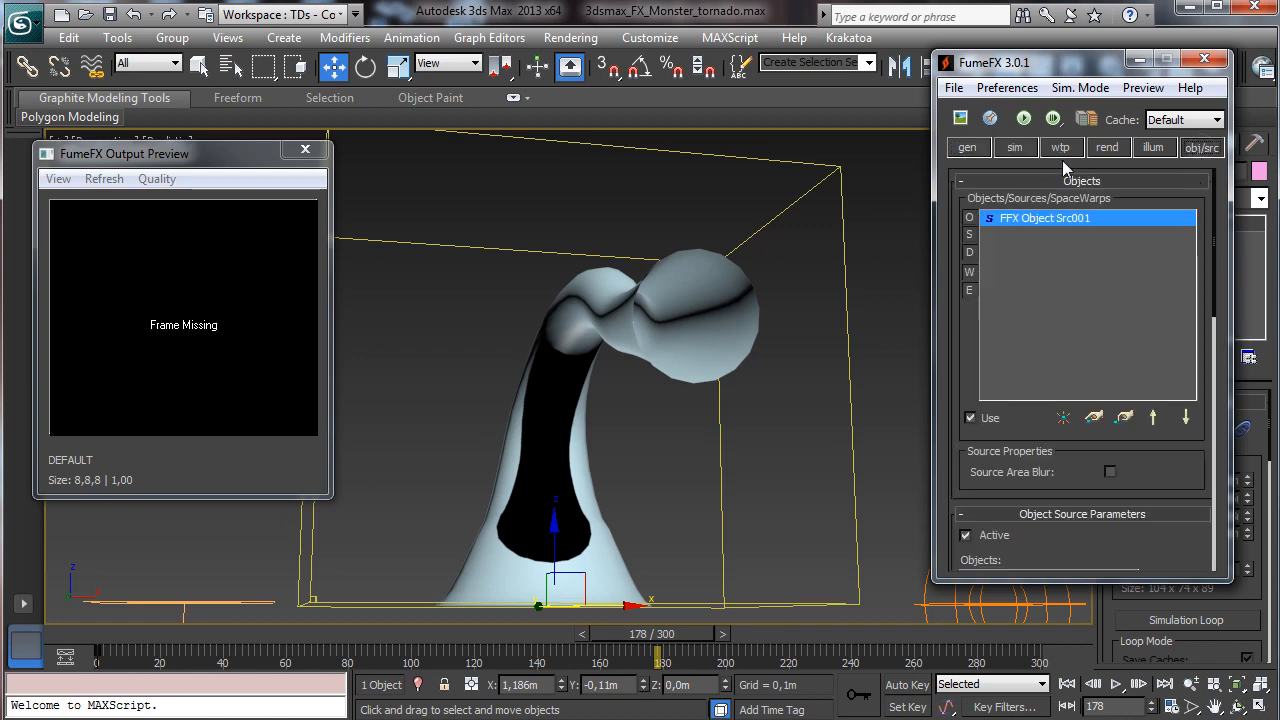
{"action": "left_click", "coordinate": [1015, 147]}
{"action": "left_click_drag", "start_coordinate": [1046, 490], "coordinate": [1046, 240]}
{"action": "scroll", "coordinate": [1070, 320], "scroll_direction": "down", "scroll_amount": 5}
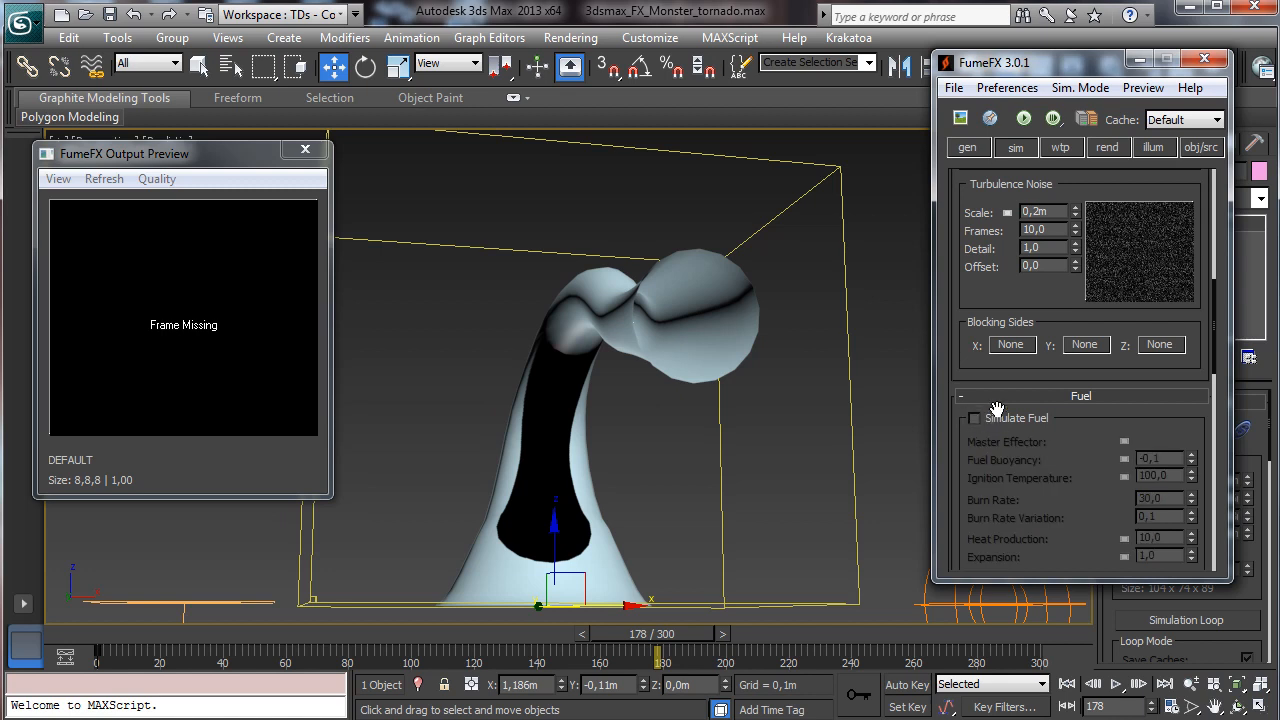
{"action": "left_click", "coordinate": [1003, 397]}
{"action": "scroll", "coordinate": [1085, 450], "scroll_direction": "down", "scroll_amount": 4}
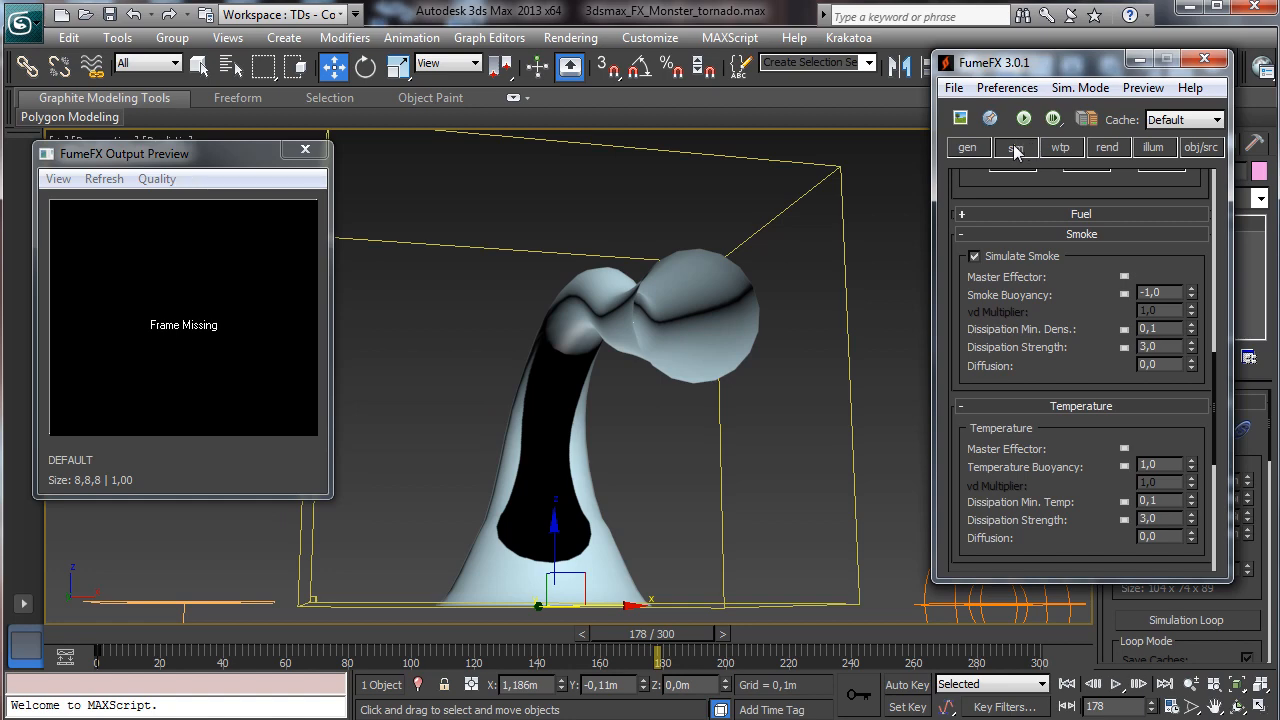
- Run the default FumeFX simulation from frame 0, cancel it around frame 161, return to frame 0 and close the settings window
{"action": "key", "text": "Home"}
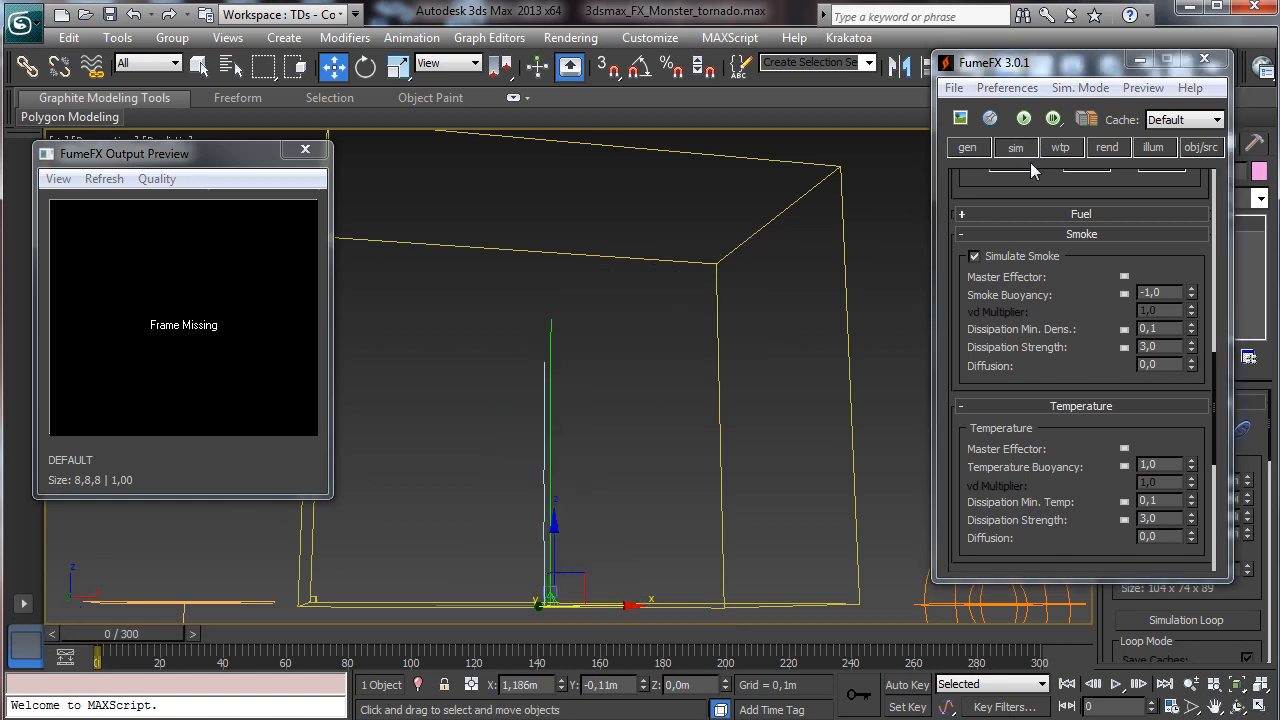
{"action": "left_click", "coordinate": [1023, 118]}
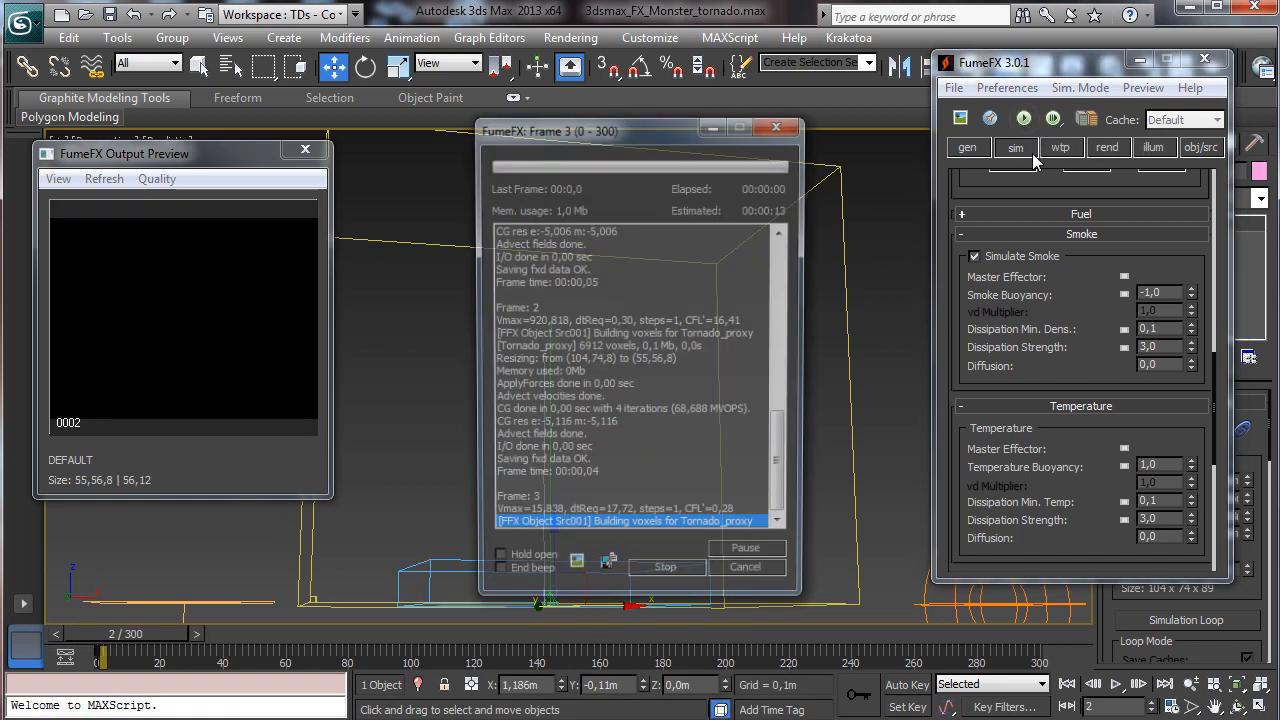
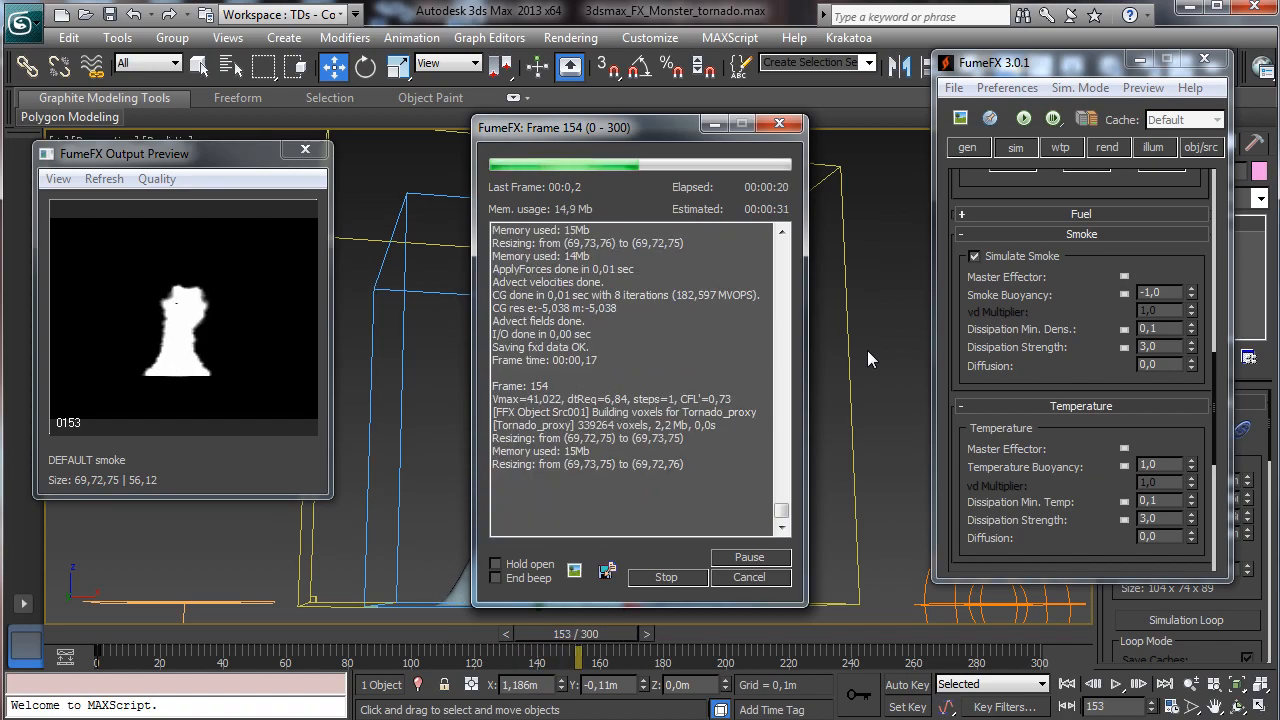
{"action": "left_click", "coordinate": [749, 577]}
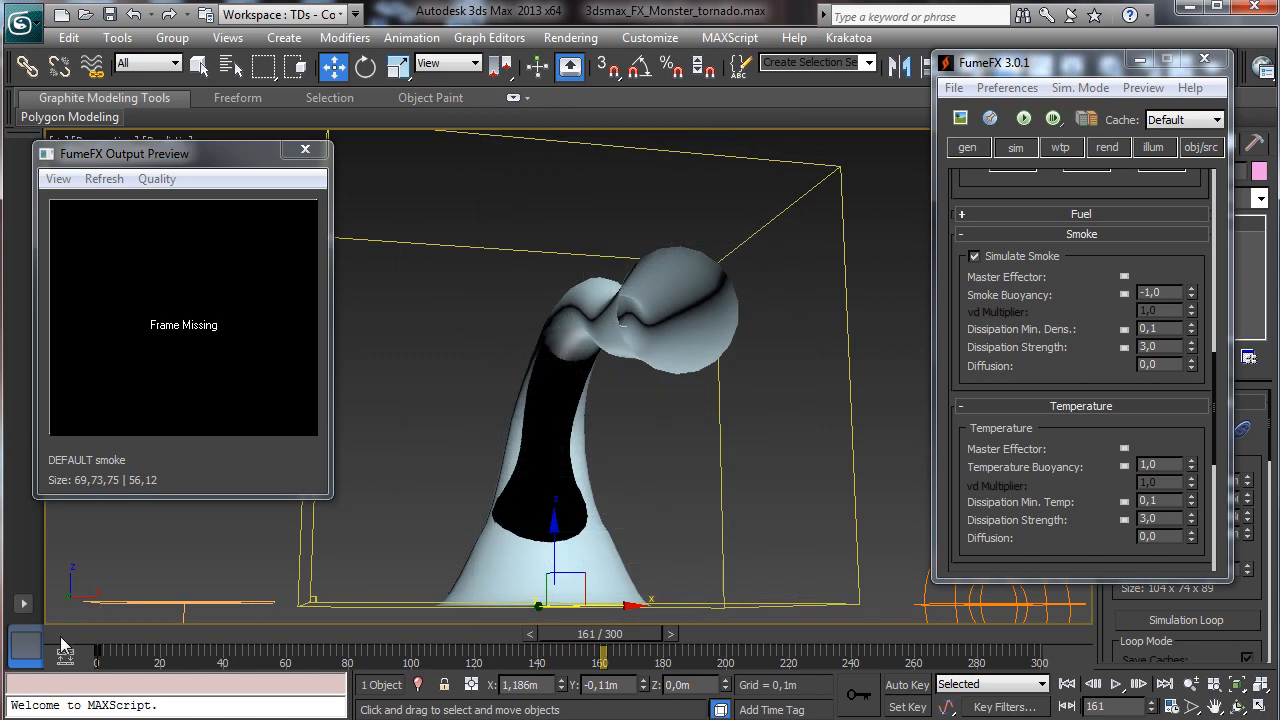
{"action": "left_click_drag", "start_coordinate": [60, 636], "coordinate": [18, 590]}
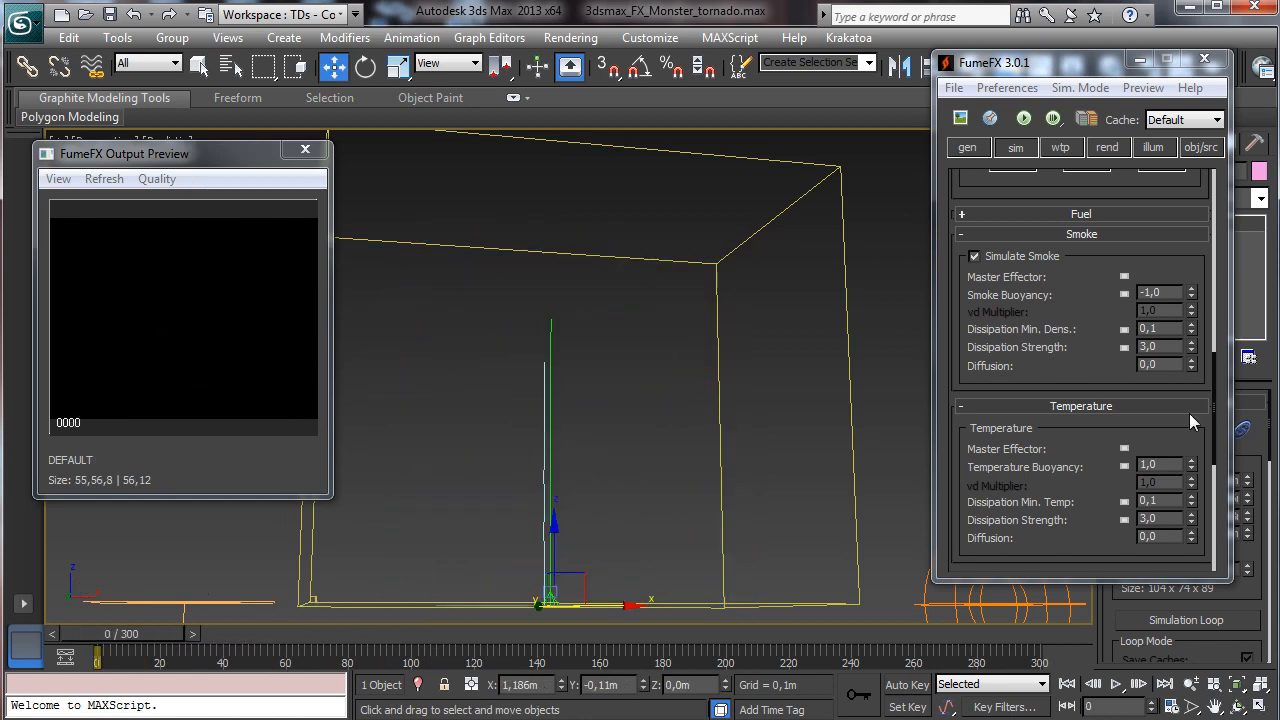
{"action": "left_click", "coordinate": [1205, 59]}
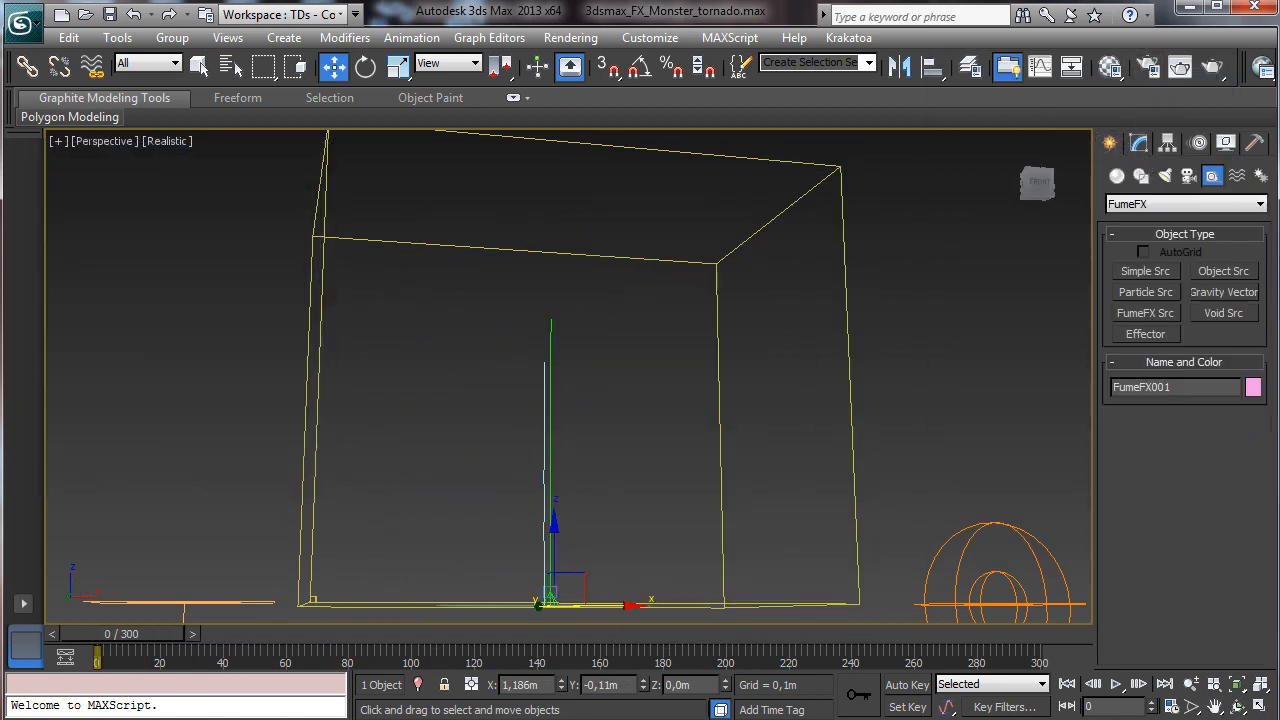
- Create a Vortex force at the tornado's base, centred on the proxy in the top view
{"action": "left_click", "coordinate": [1237, 177]}
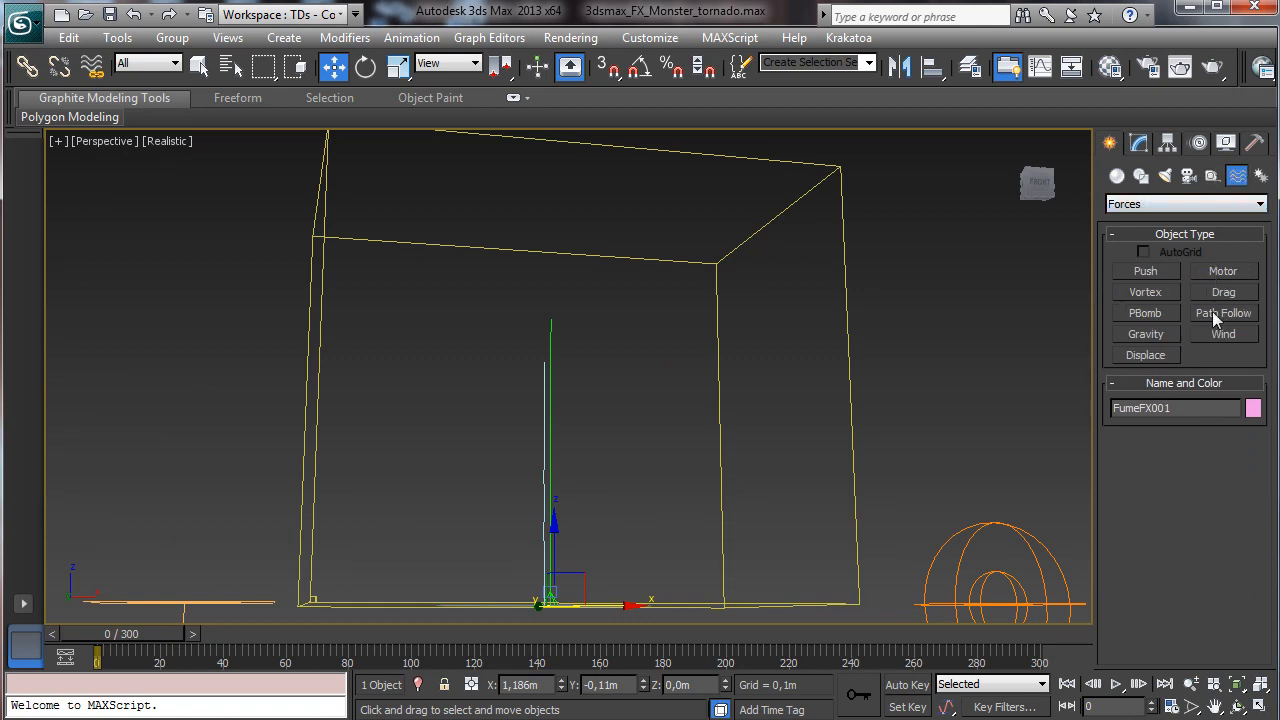
{"action": "left_click", "coordinate": [1150, 292]}
{"action": "left_click", "coordinate": [1262, 707]}
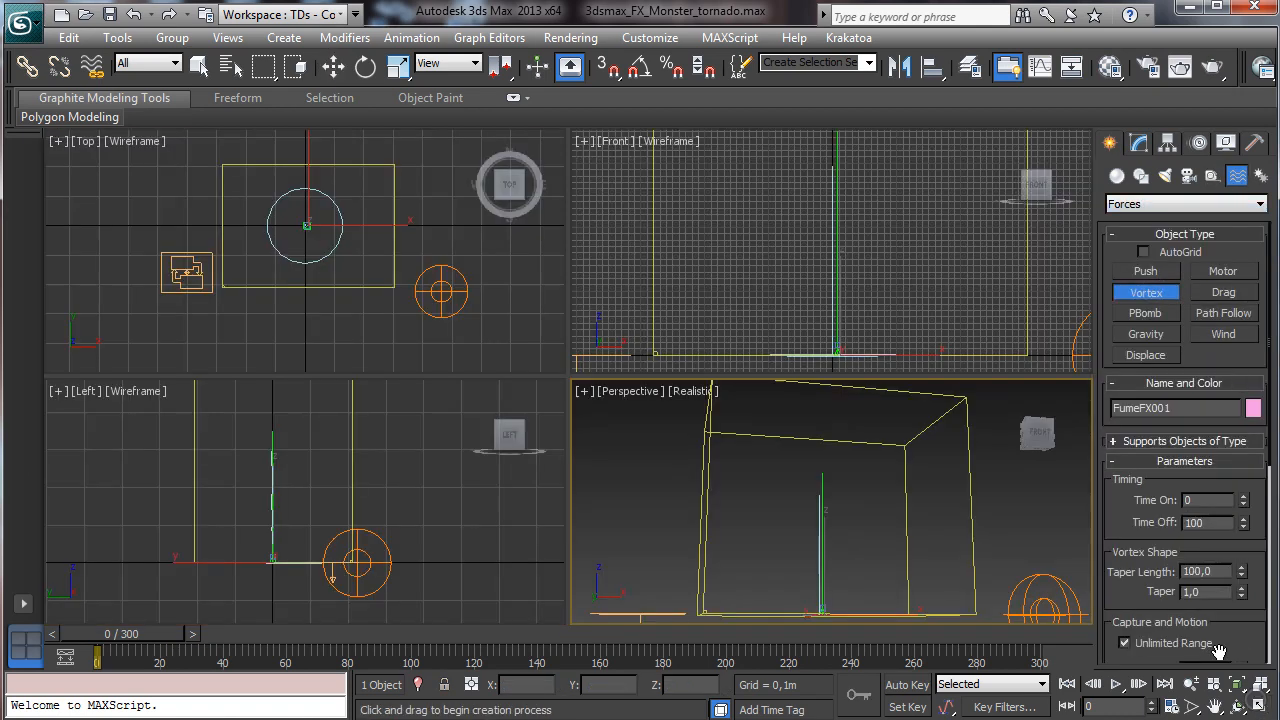
{"action": "left_click", "coordinate": [305, 225]}
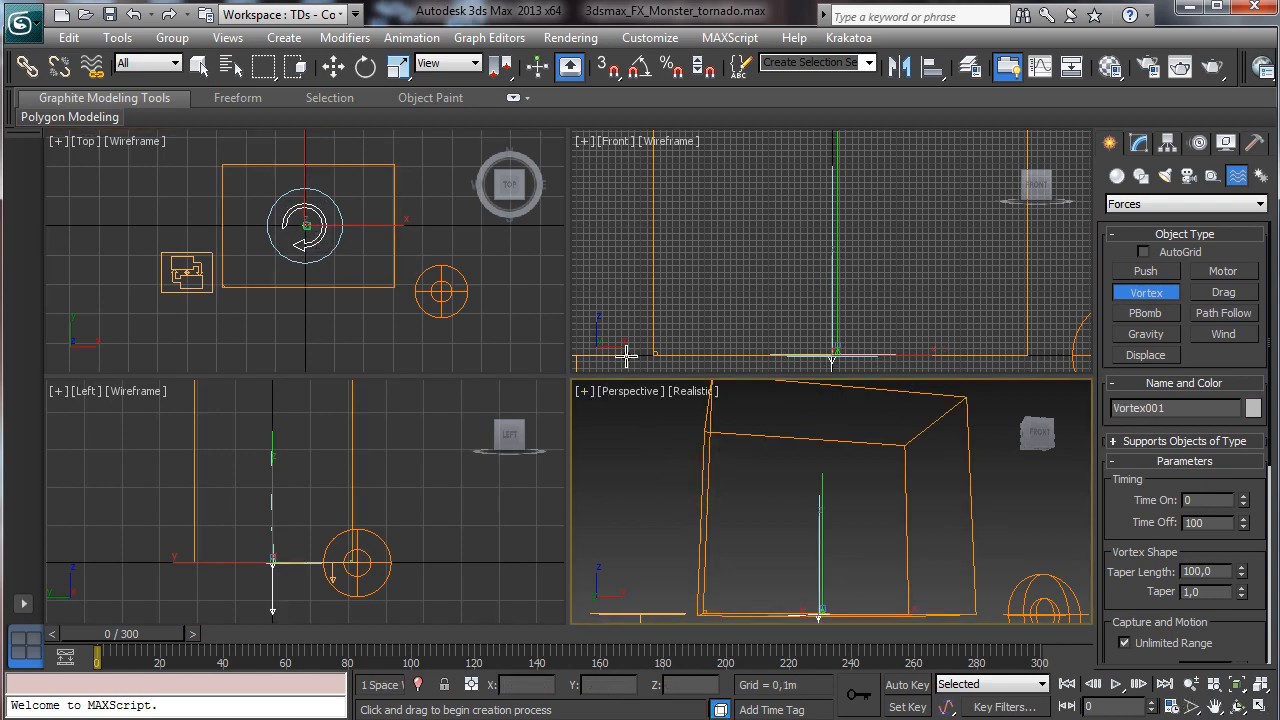
- Rotate the vortex in the left view to turn its axis upward
{"action": "left_click", "coordinate": [365, 66]}
{"action": "left_click", "coordinate": [314, 514]}
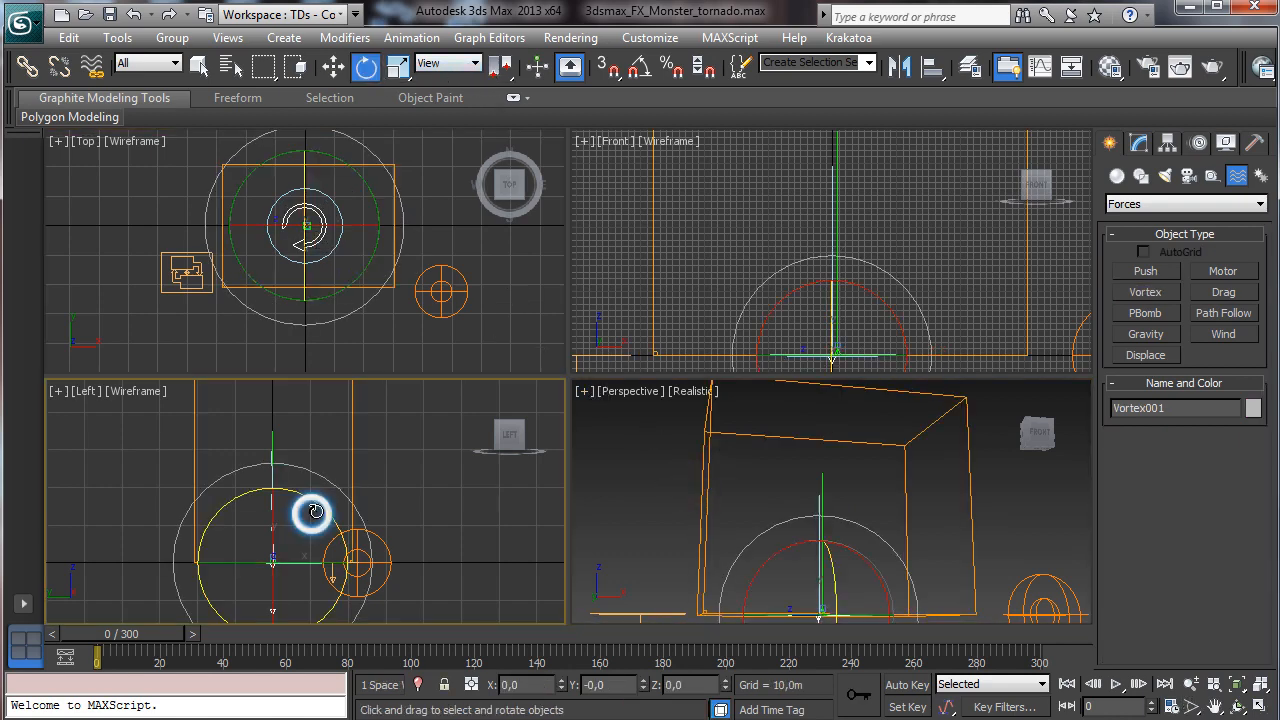
{"action": "left_click_drag", "start_coordinate": [365, 541], "coordinate": [483, 620]}
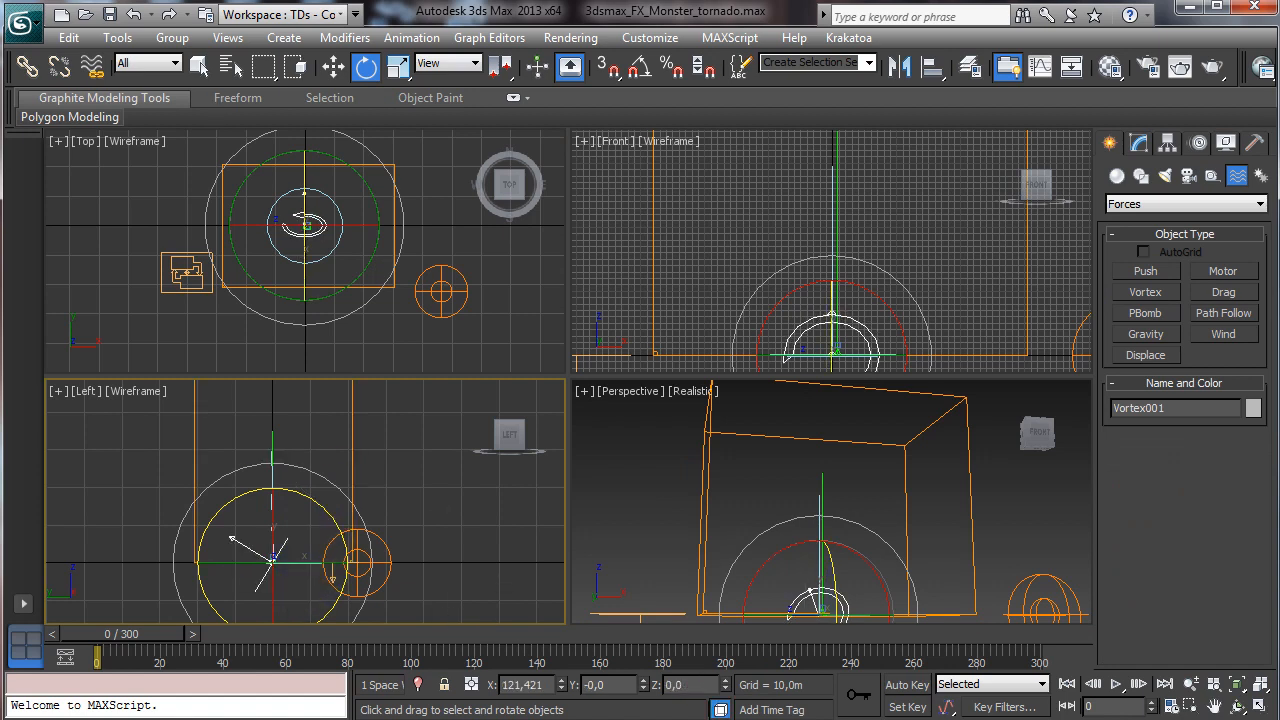
- Undo the last vortex rotation and rotate the vortex with angle snap in the Left view to point straight up
{"action": "left_click", "coordinate": [133, 14]}
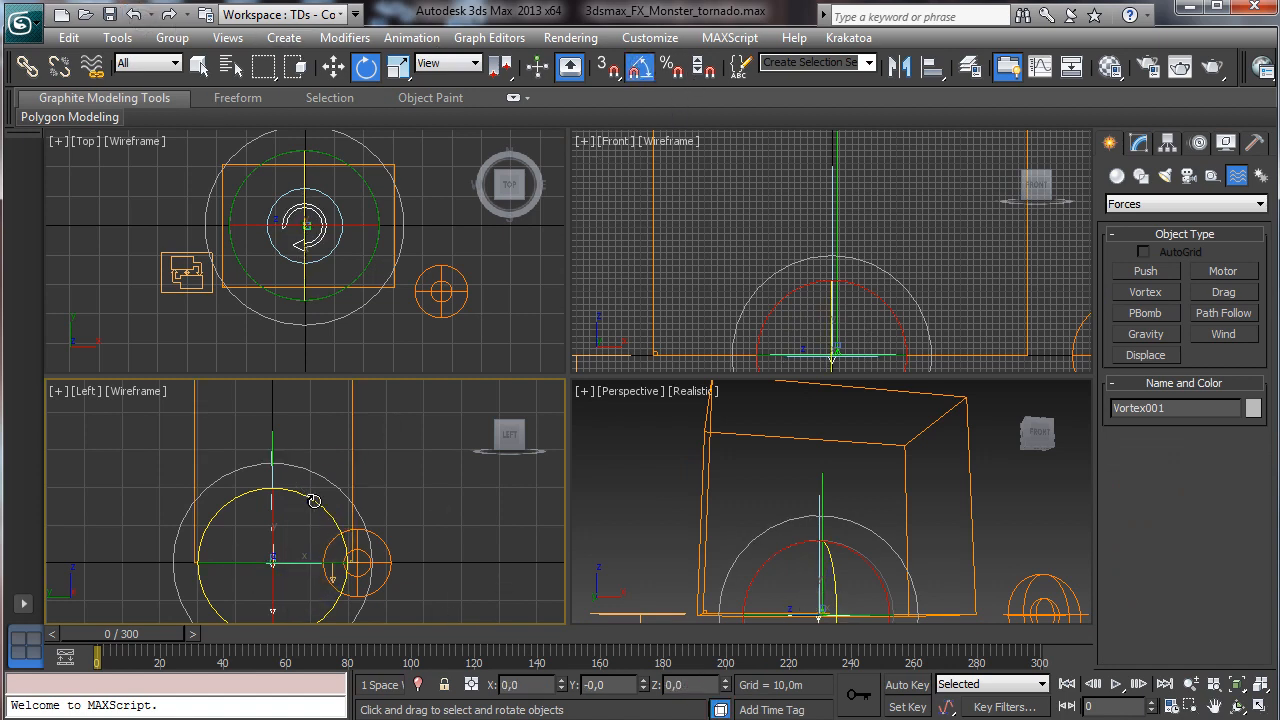
{"action": "left_click_drag", "start_coordinate": [314, 500], "coordinate": [465, 607]}
{"action": "left_click", "coordinate": [210, 63]}
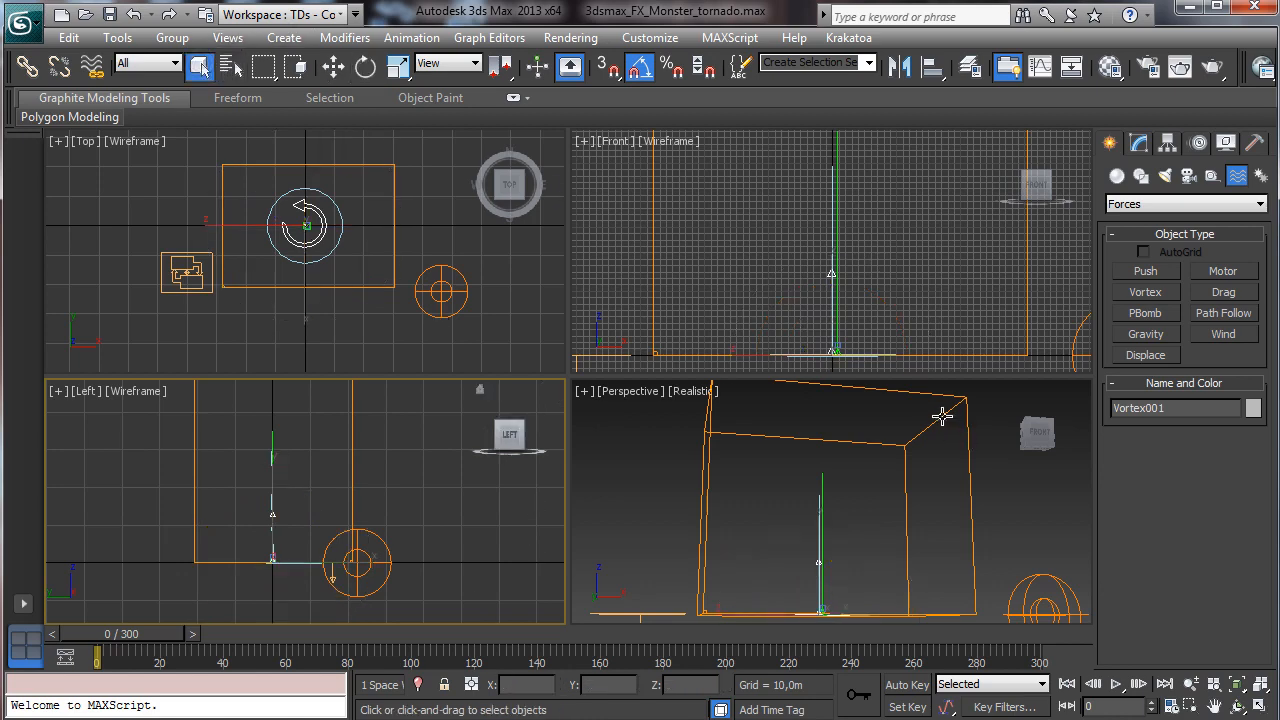
- Select the FumeFX container, open its simulation settings and add Vortex001 to its objects, sources and space warps
{"action": "left_click", "coordinate": [942, 416]}
{"action": "left_click", "coordinate": [1141, 143]}
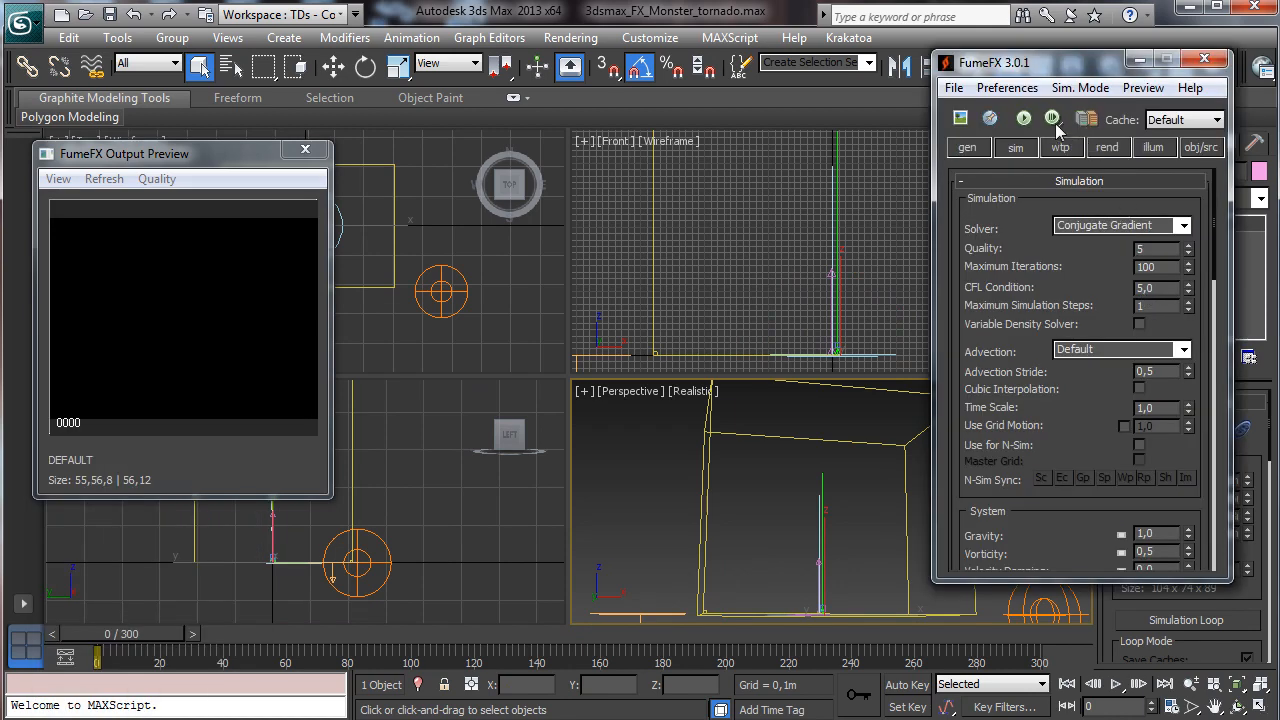
{"action": "left_click", "coordinate": [1200, 146]}
{"action": "left_click", "coordinate": [1093, 417]}
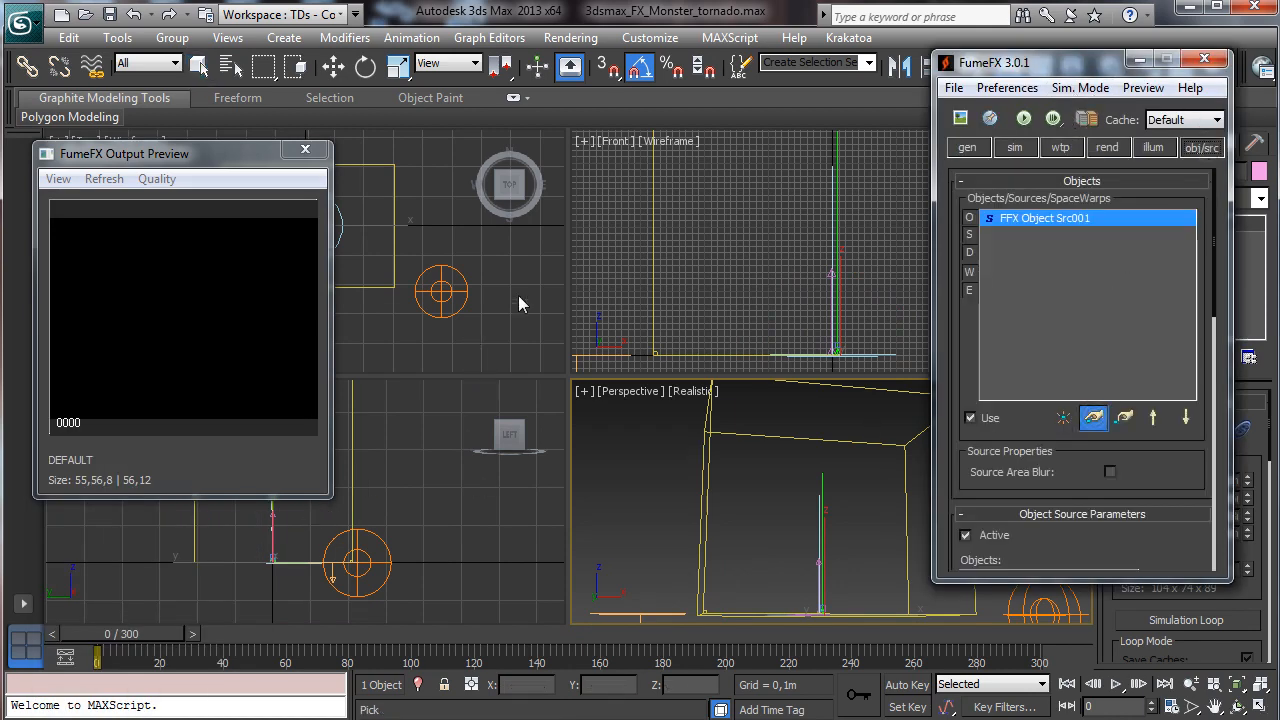
{"action": "key", "text": "h"}
{"action": "left_click", "coordinate": [210, 242]}
{"action": "double_click", "coordinate": [226, 250]}
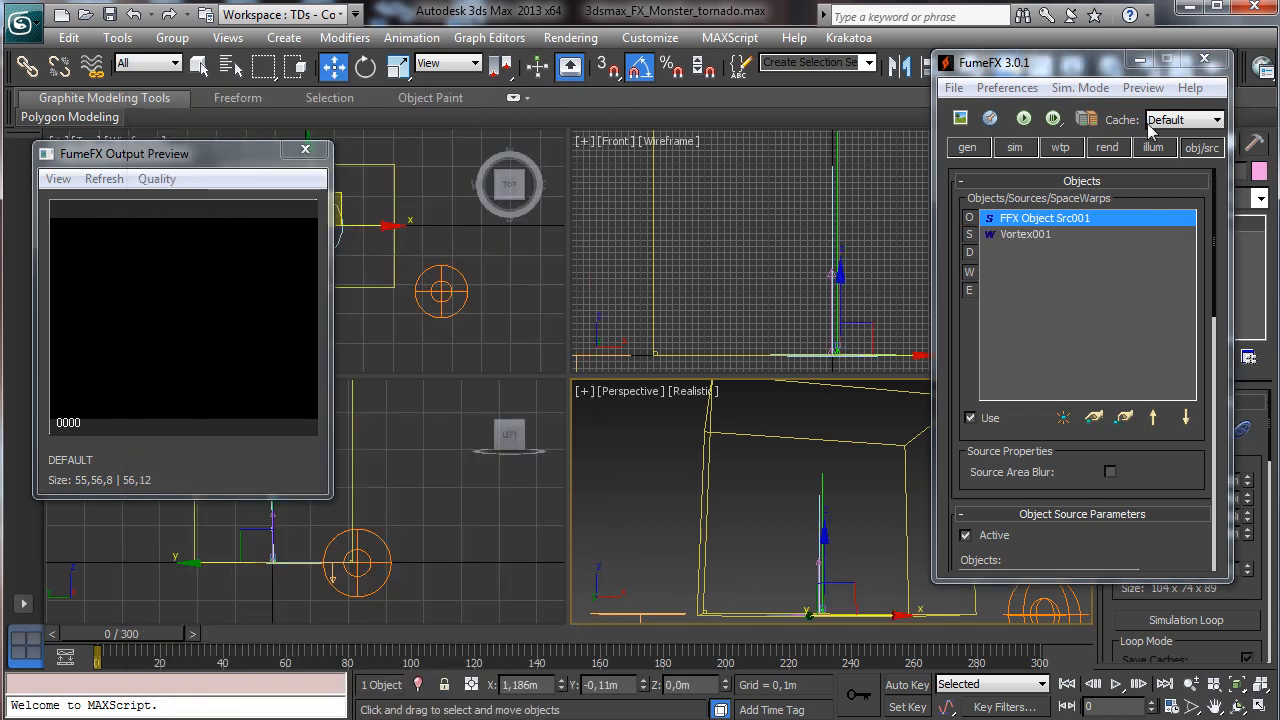
- Set the Vorticity to 1,0 in the FumeFX simulation's System parameters
{"action": "left_click_drag", "start_coordinate": [1085, 65], "coordinate": [303, 126]}
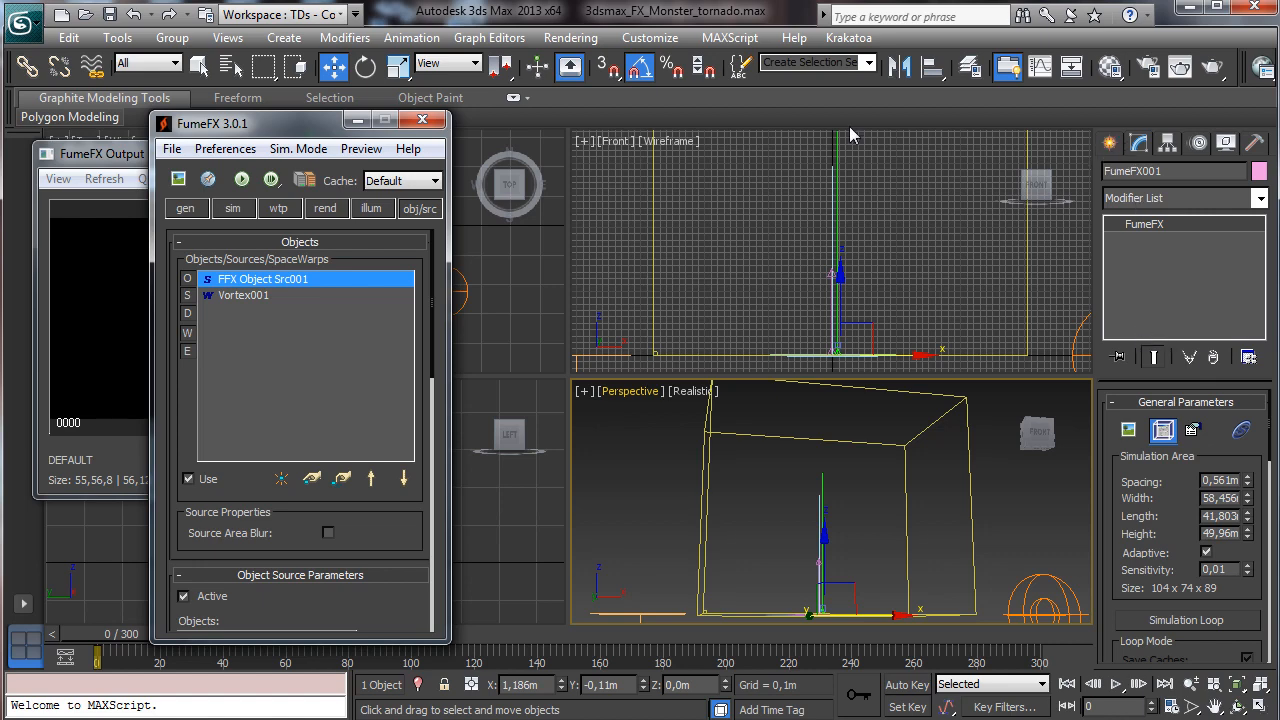
{"action": "left_click_drag", "start_coordinate": [288, 135], "coordinate": [1108, 108]}
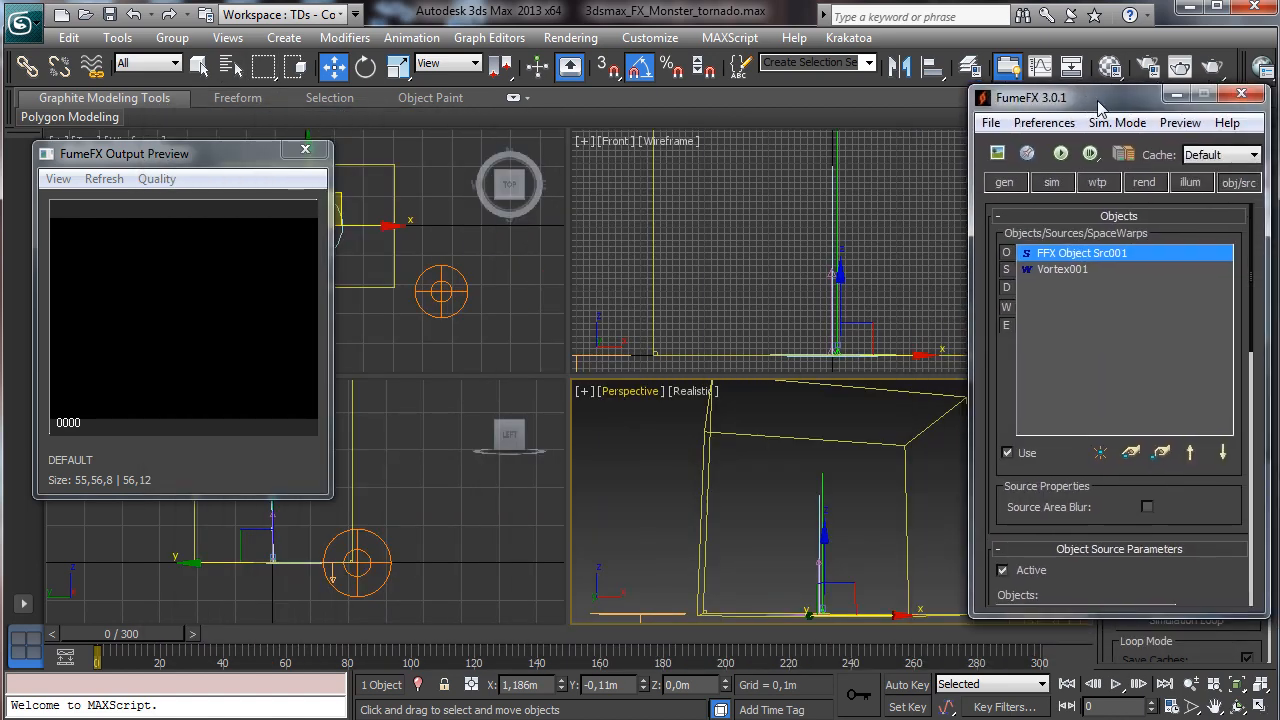
{"action": "left_click", "coordinate": [1053, 181]}
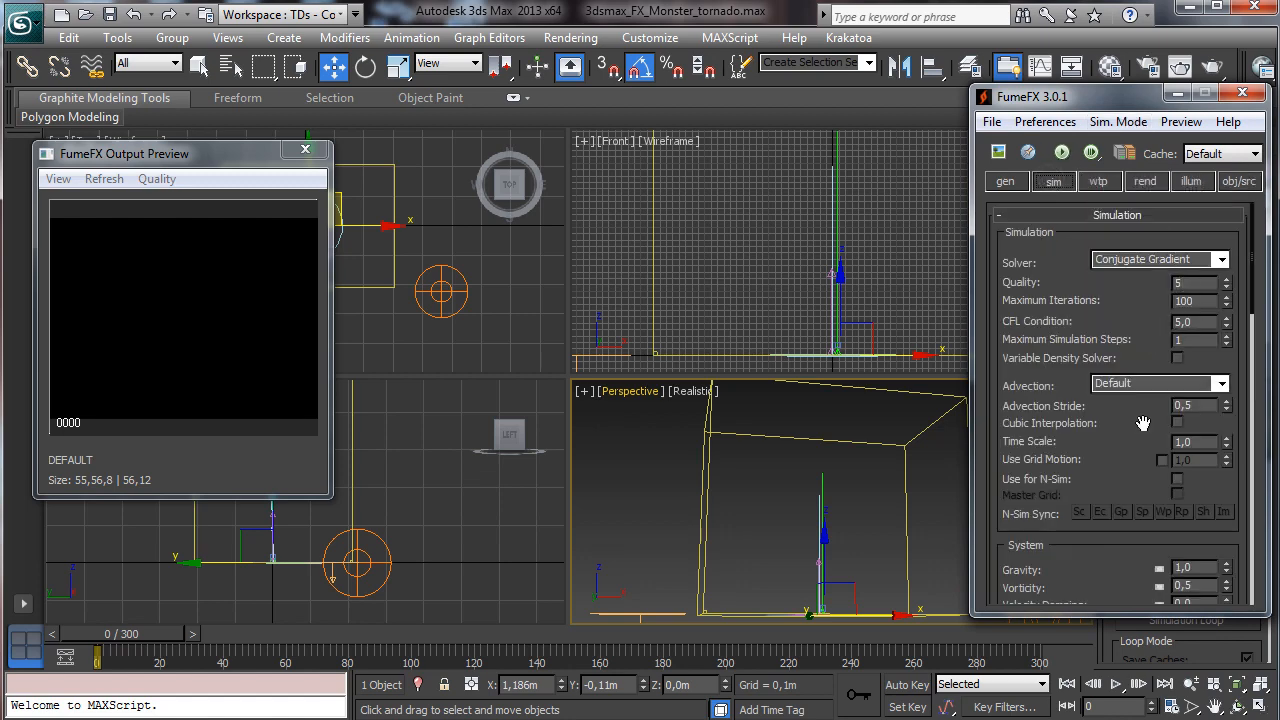
{"action": "scroll", "coordinate": [1143, 423], "scroll_direction": "down", "scroll_amount": 5}
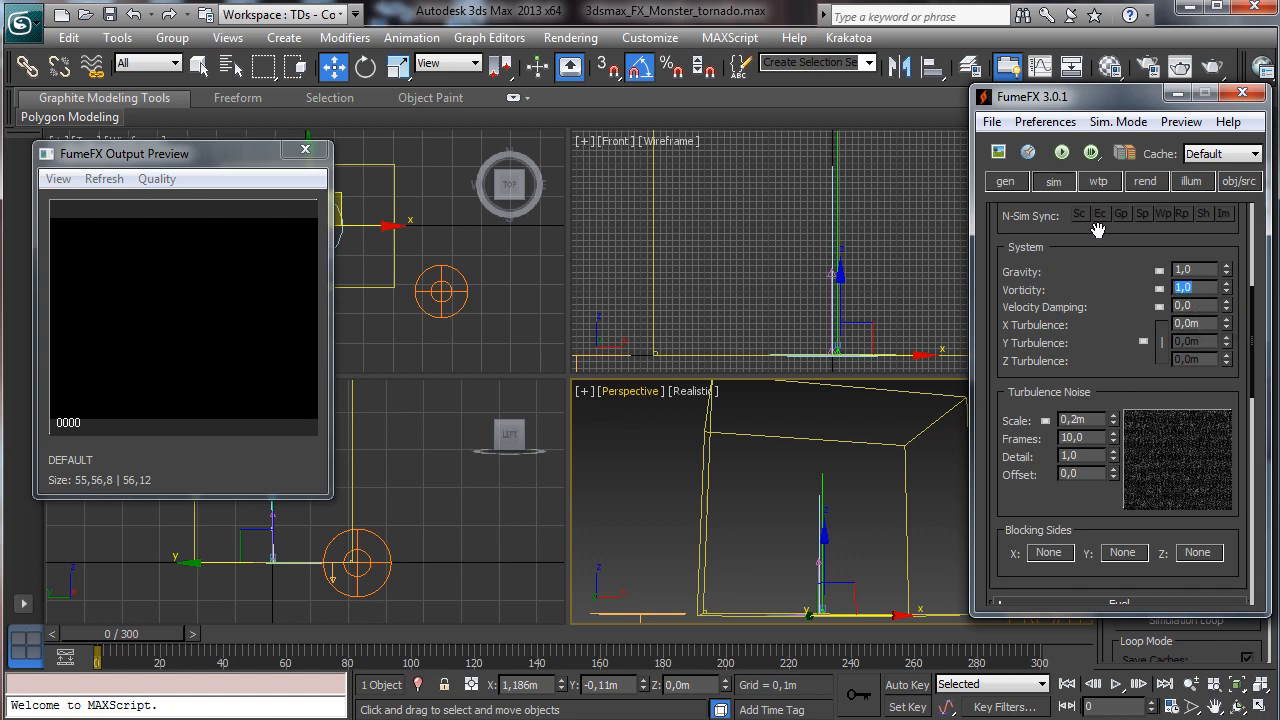
- Run the default simulation, cancel it around frame 85 and scrub back to frame 70 to review the smoke
{"action": "left_click", "coordinate": [1062, 153]}
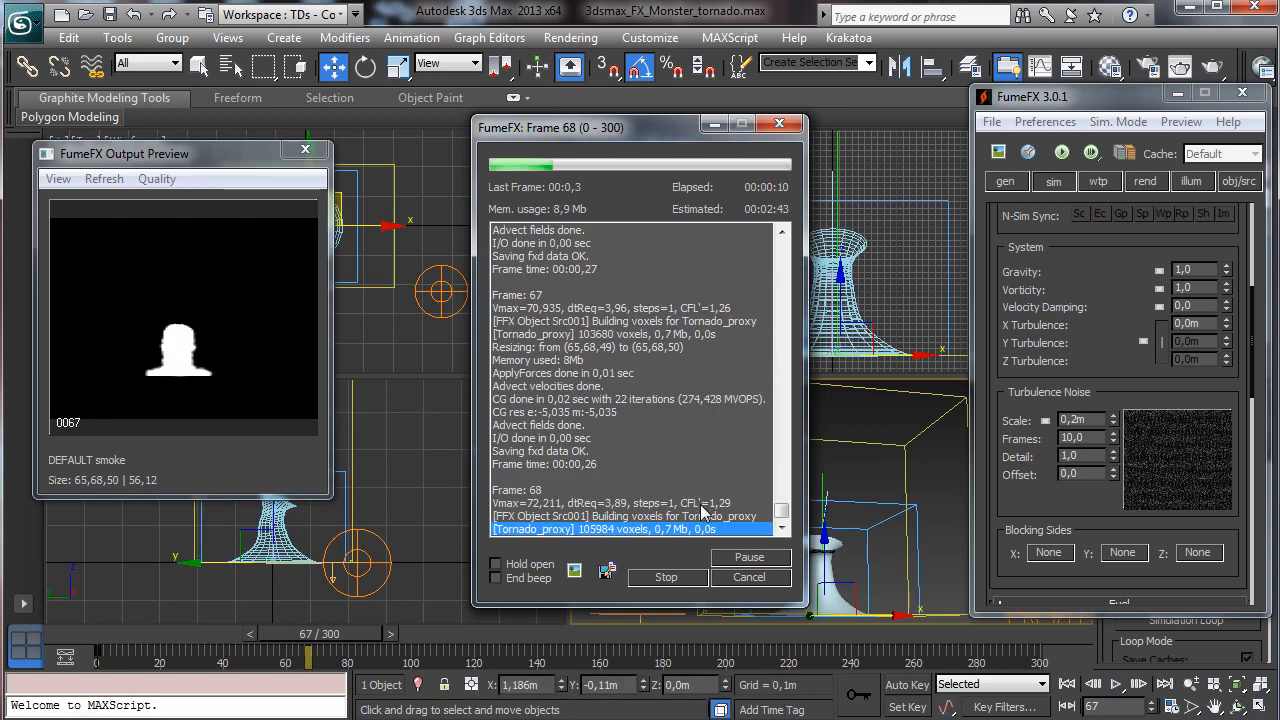
{"action": "left_click", "coordinate": [746, 578]}
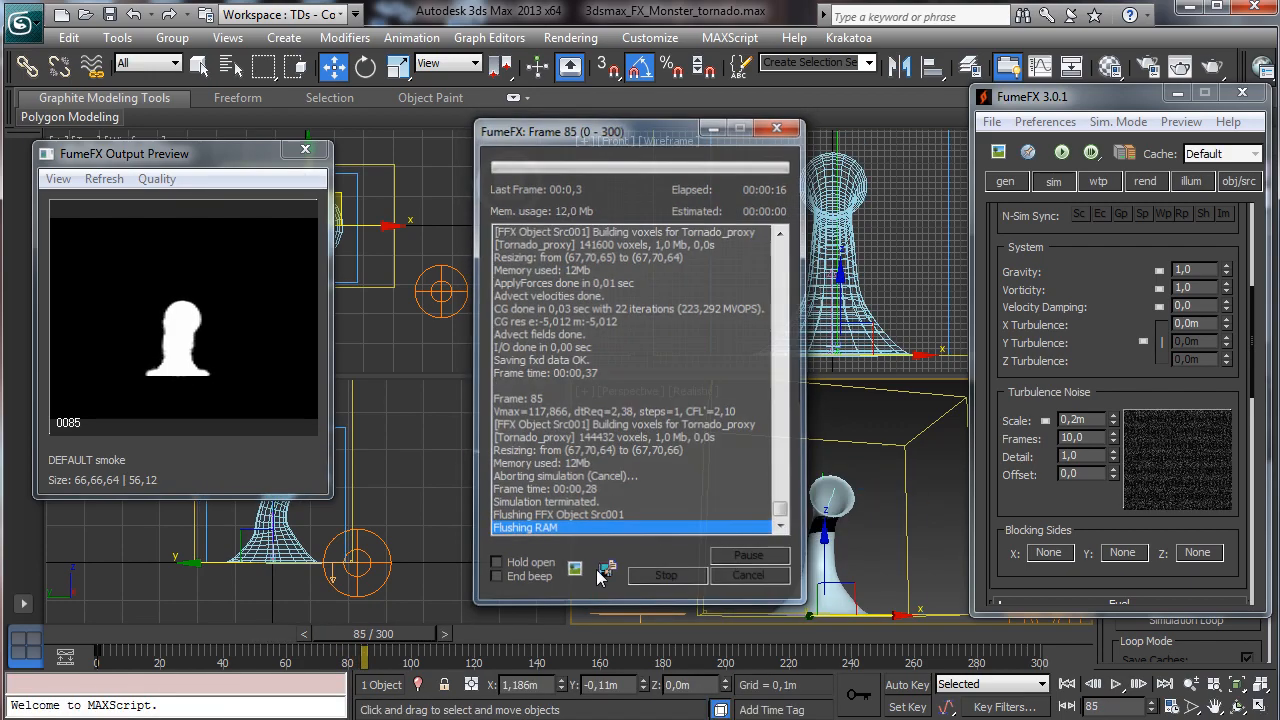
{"action": "left_click_drag", "start_coordinate": [357, 634], "coordinate": [320, 636]}
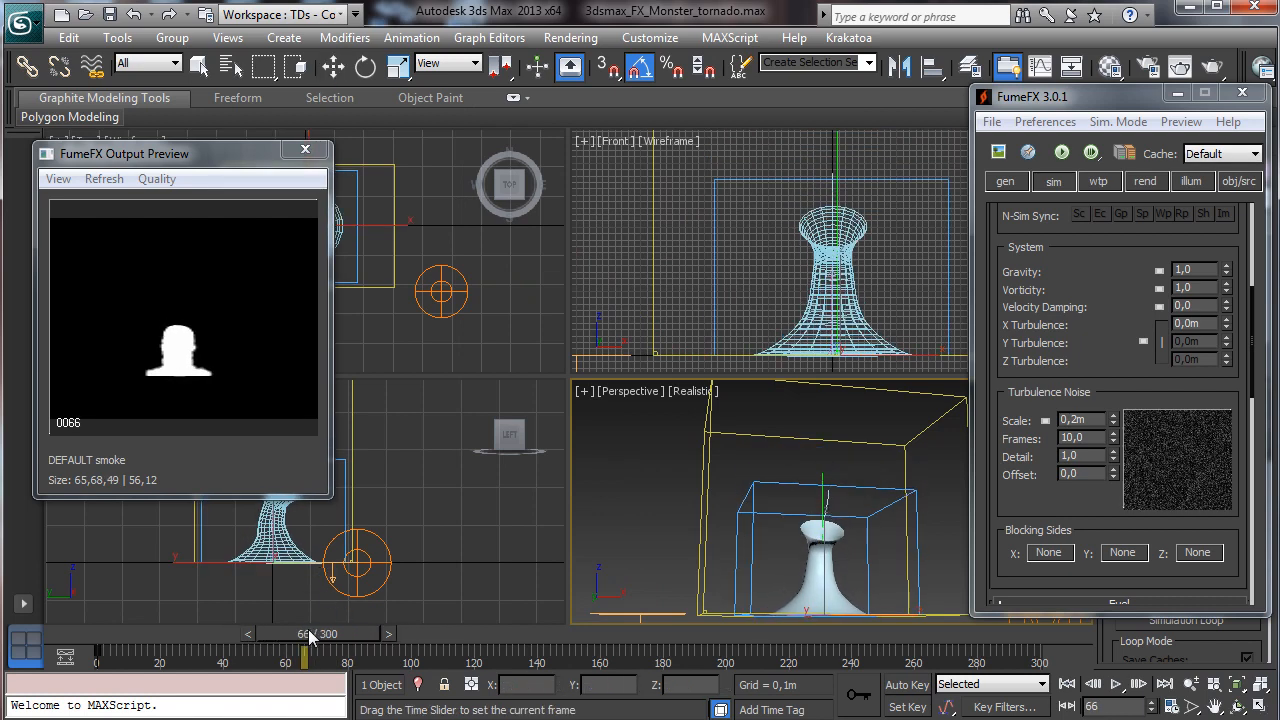
{"action": "key", "text": "w"}
{"action": "left_click_drag", "start_coordinate": [214, 162], "coordinate": [224, 285]}
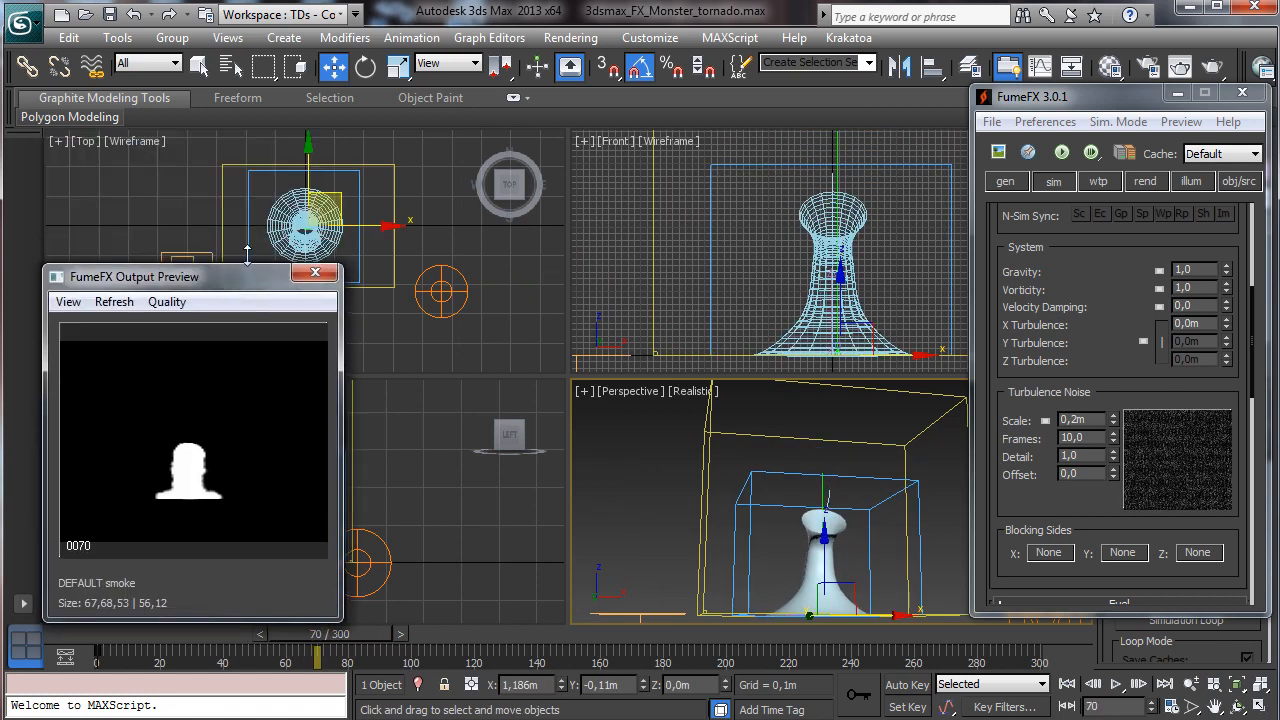
- Select Vortex001 in the scene and set its Time Off to 300
{"action": "key", "text": "h"}
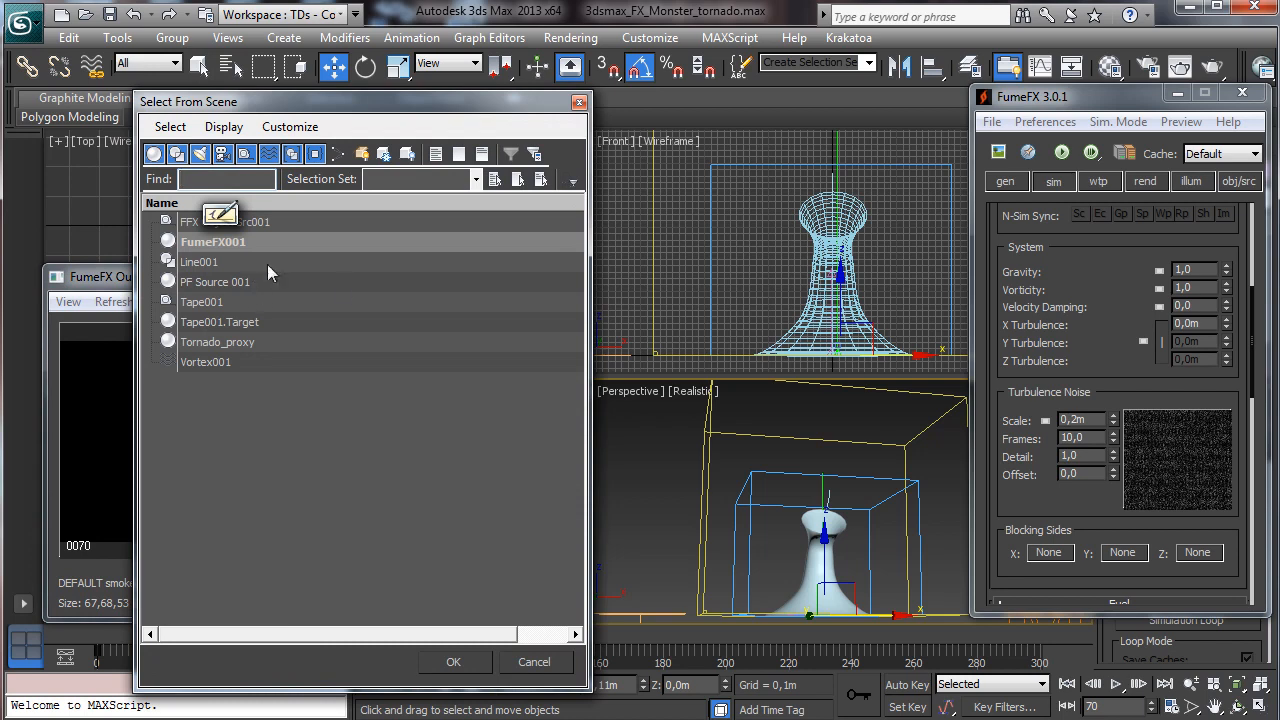
{"action": "double_click", "coordinate": [233, 361]}
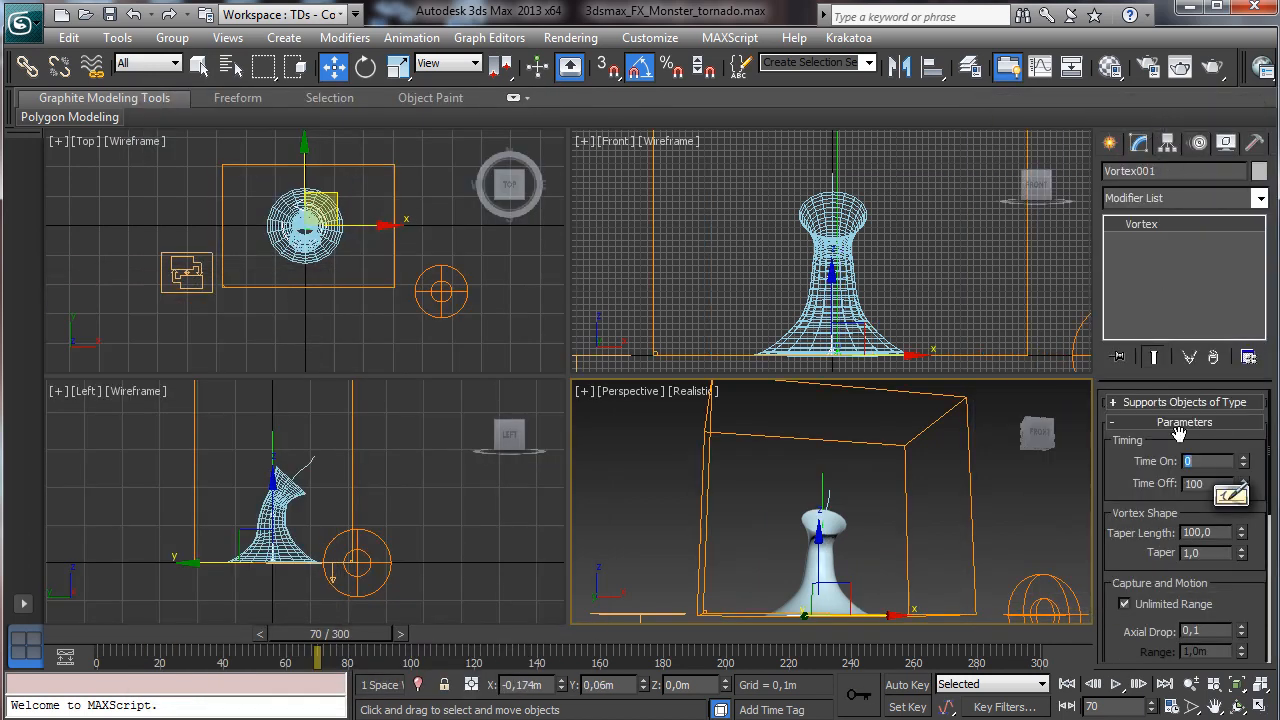
{"action": "double_click", "coordinate": [1200, 484]}
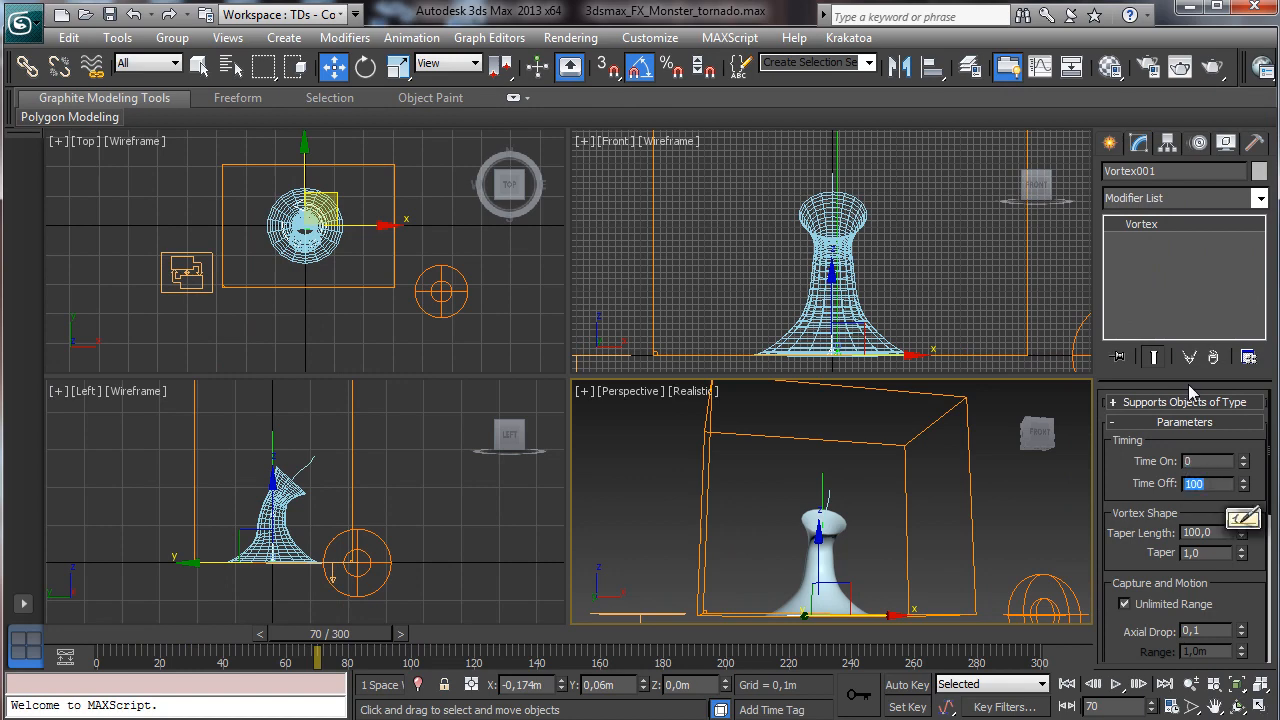
{"action": "type", "text": "300"}
- Set the vortex's Orbital Speed to 50
{"action": "scroll", "coordinate": [1212, 447], "scroll_direction": "down", "scroll_amount": 4}
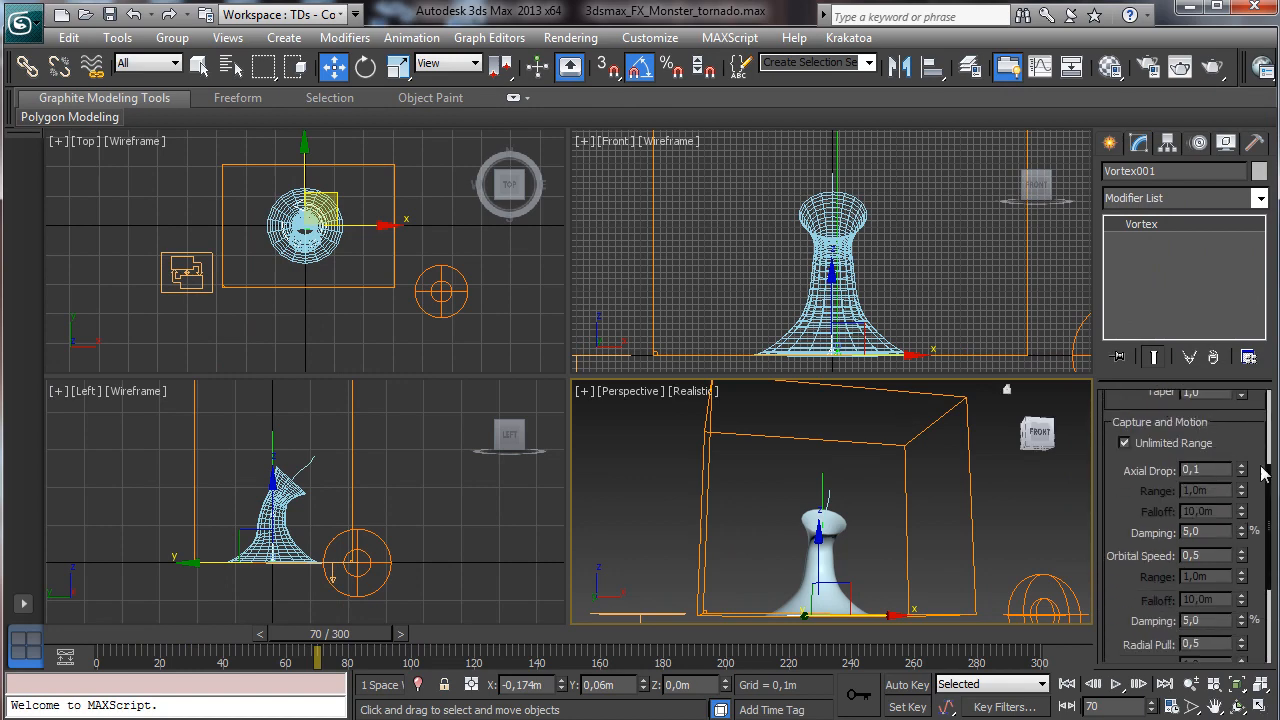
{"action": "scroll", "coordinate": [1137, 502], "scroll_direction": "down", "scroll_amount": 2}
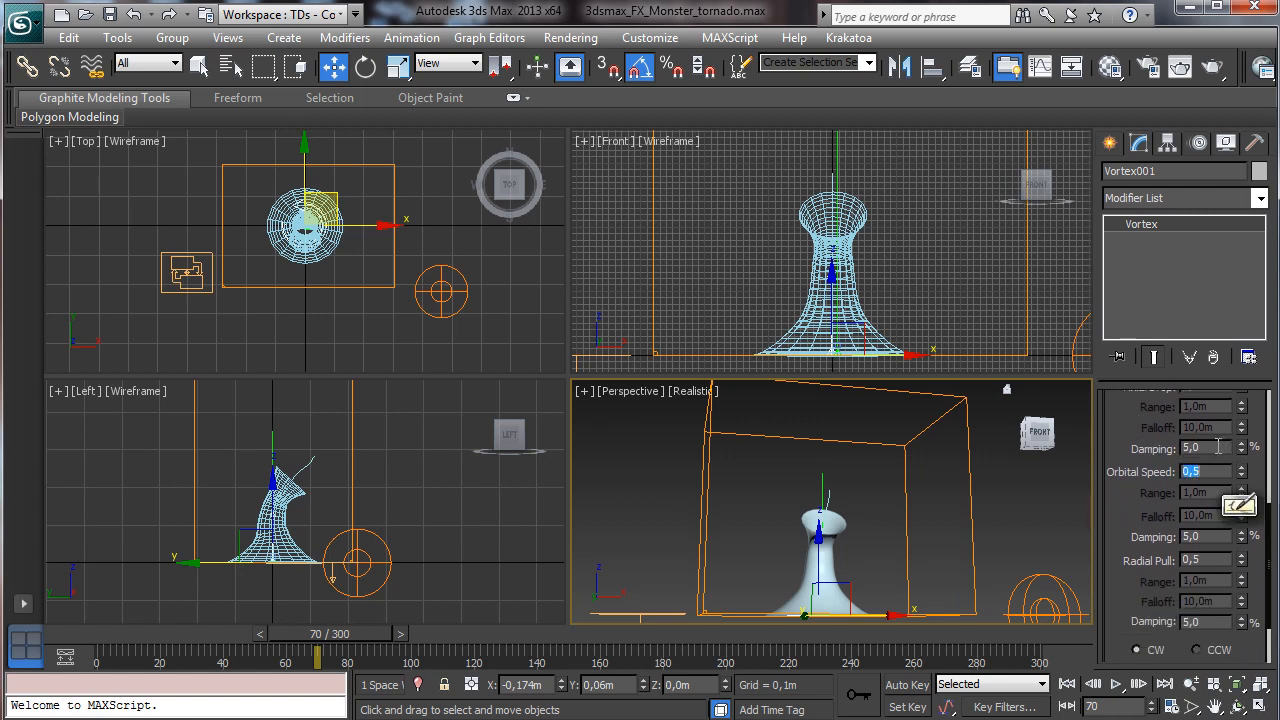
{"action": "type", "text": "50"}
{"action": "key", "text": "Return"}
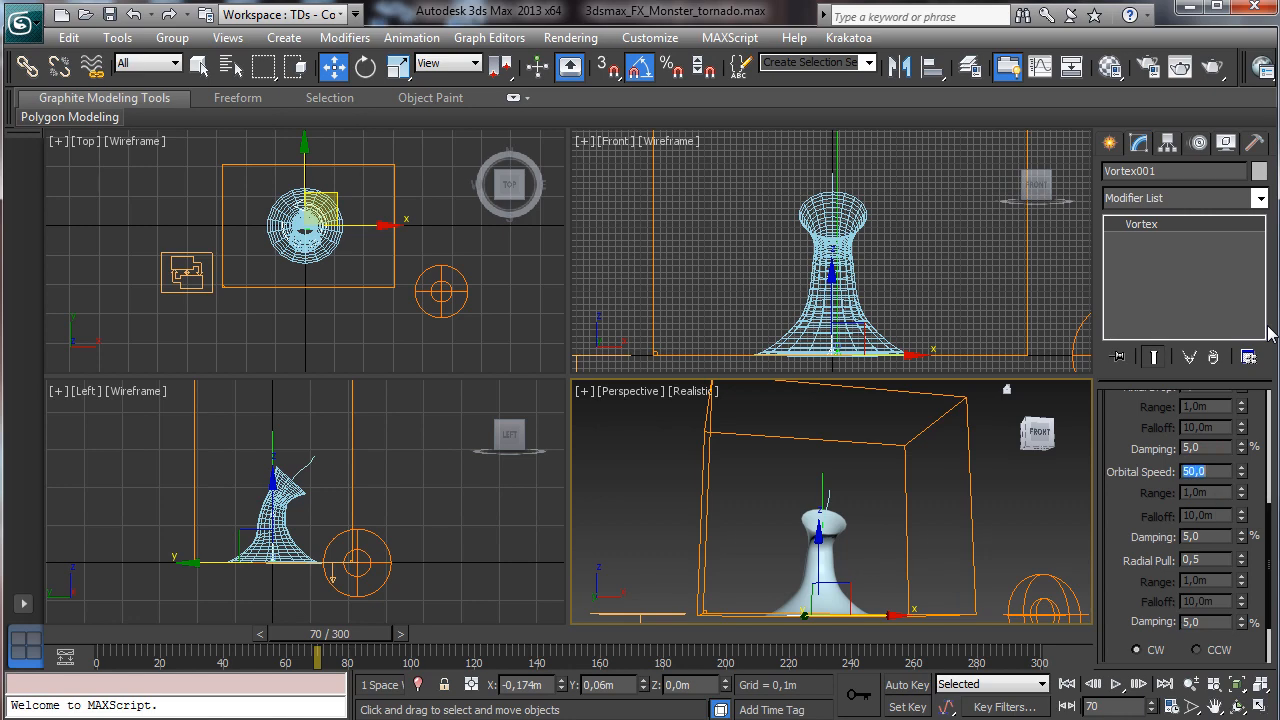
{"action": "left_click_drag", "start_coordinate": [1142, 511], "coordinate": [1153, 321]}
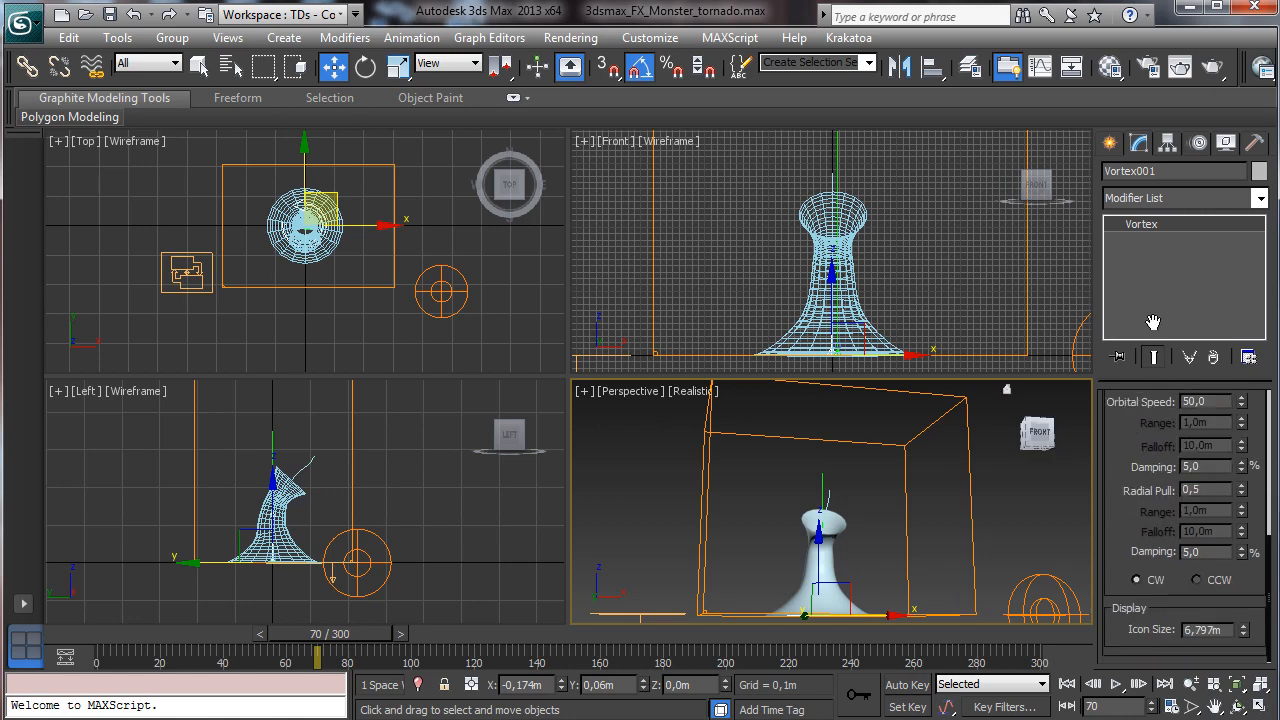
- Select the FumeFX container again, show its rendering parameters and enlarge the output preview window
{"action": "left_click", "coordinate": [707, 420]}
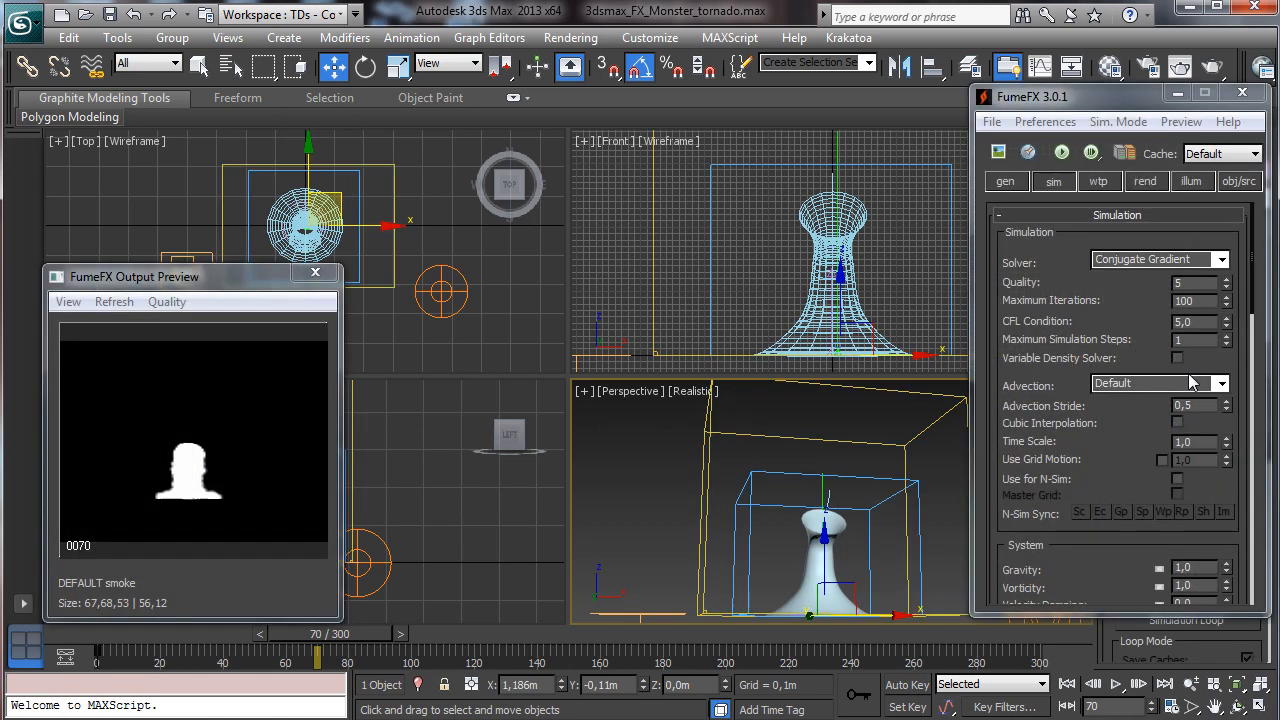
{"action": "left_click", "coordinate": [1146, 182]}
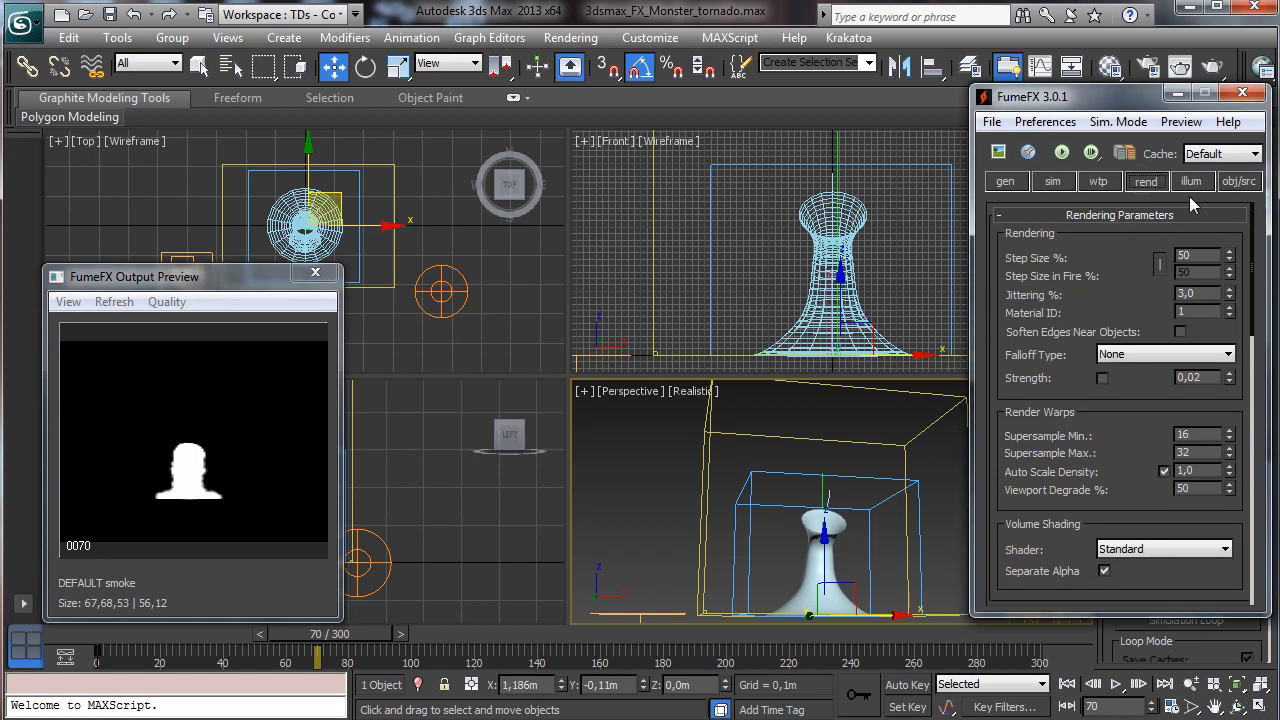
{"action": "scroll", "coordinate": [1126, 299], "scroll_direction": "down", "scroll_amount": 6}
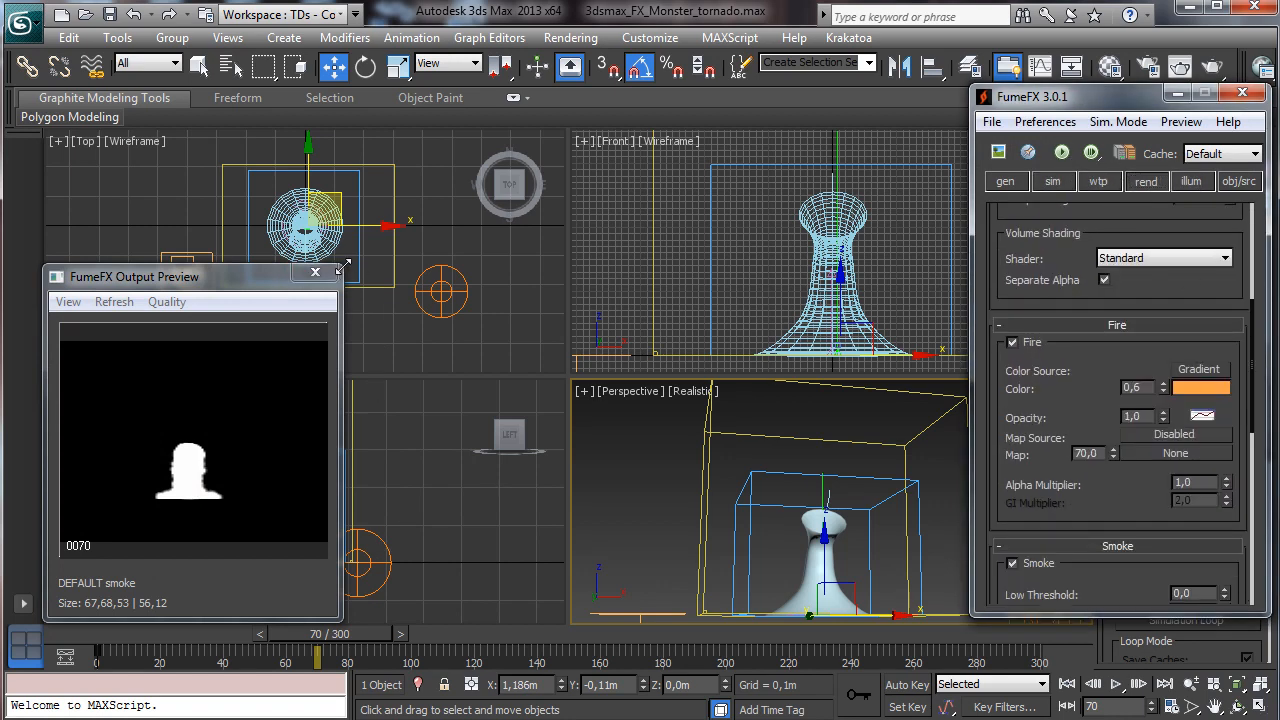
{"action": "left_click_drag", "start_coordinate": [340, 268], "coordinate": [430, 177]}
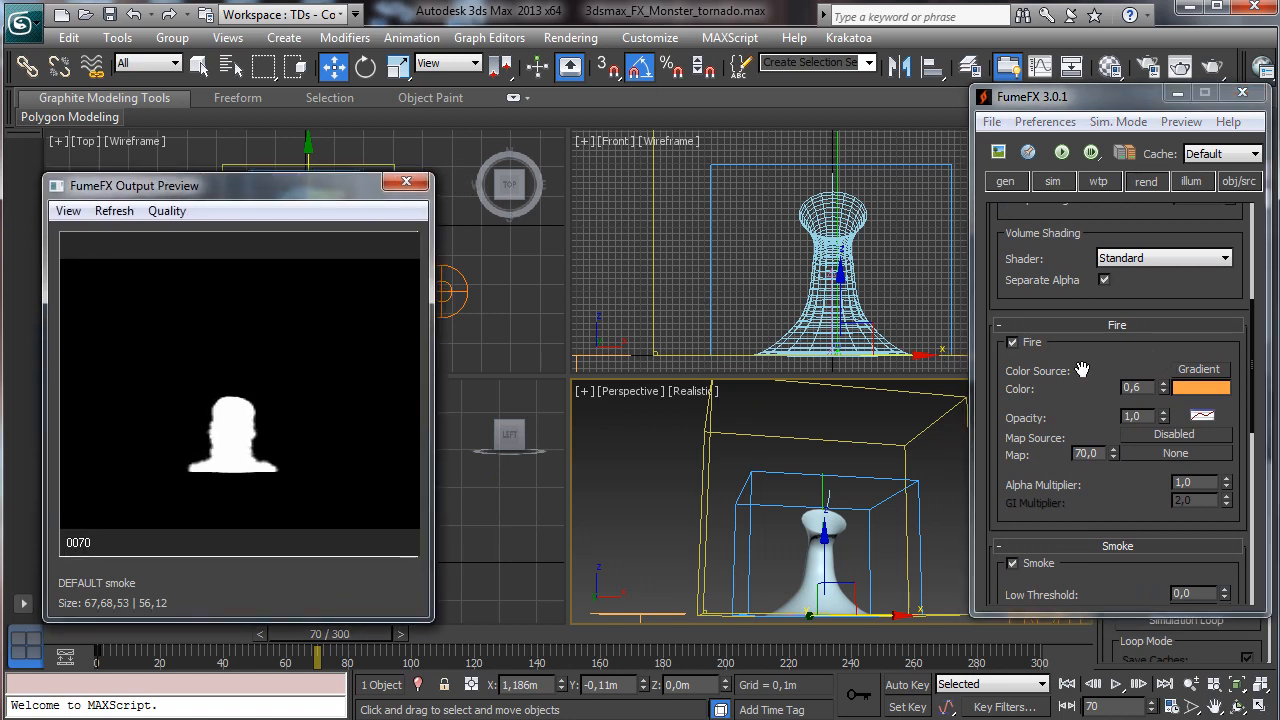
- Collapse the Fire parameters and lower the smoke Opacity to 0,04
{"action": "scroll", "coordinate": [1081, 370], "scroll_direction": "down", "scroll_amount": 2}
{"action": "left_click", "coordinate": [1113, 252]}
{"action": "scroll", "coordinate": [1180, 330], "scroll_direction": "down", "scroll_amount": 1}
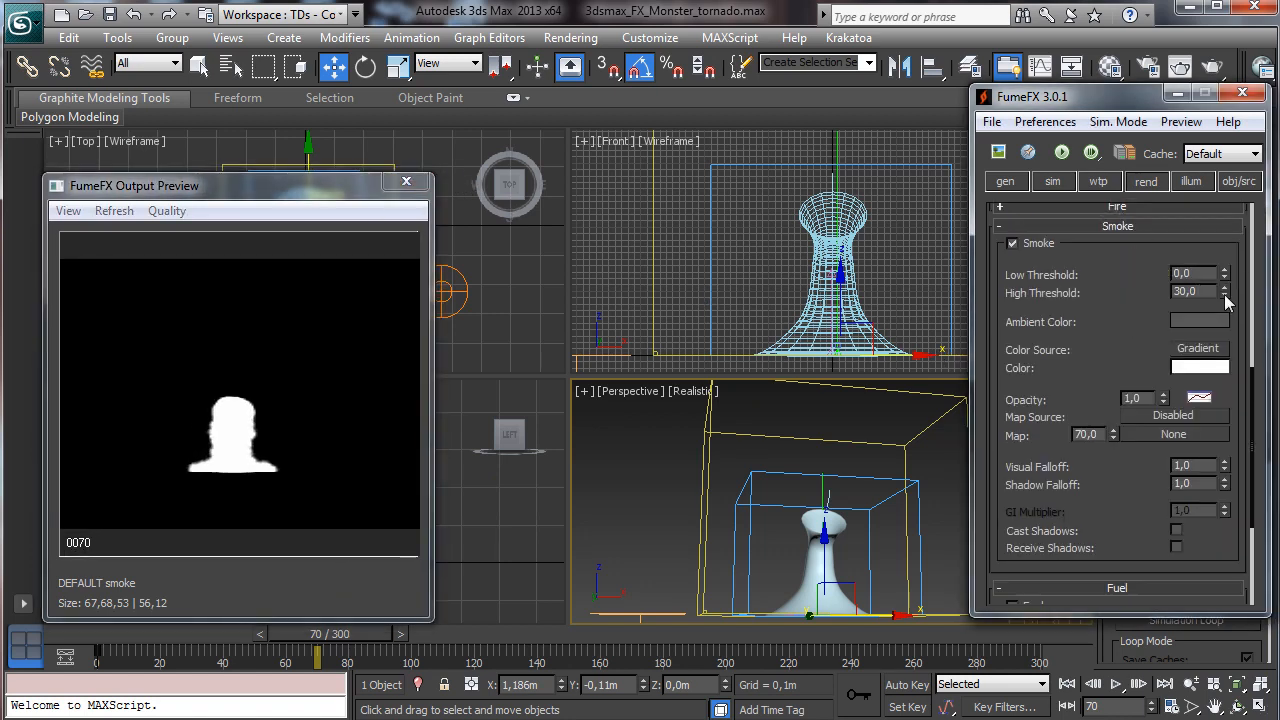
{"action": "left_click_drag", "start_coordinate": [1163, 400], "coordinate": [1178, 489]}
- Change the key colour of the smoke gradient to a muted sandy brown
{"action": "left_click", "coordinate": [1194, 372]}
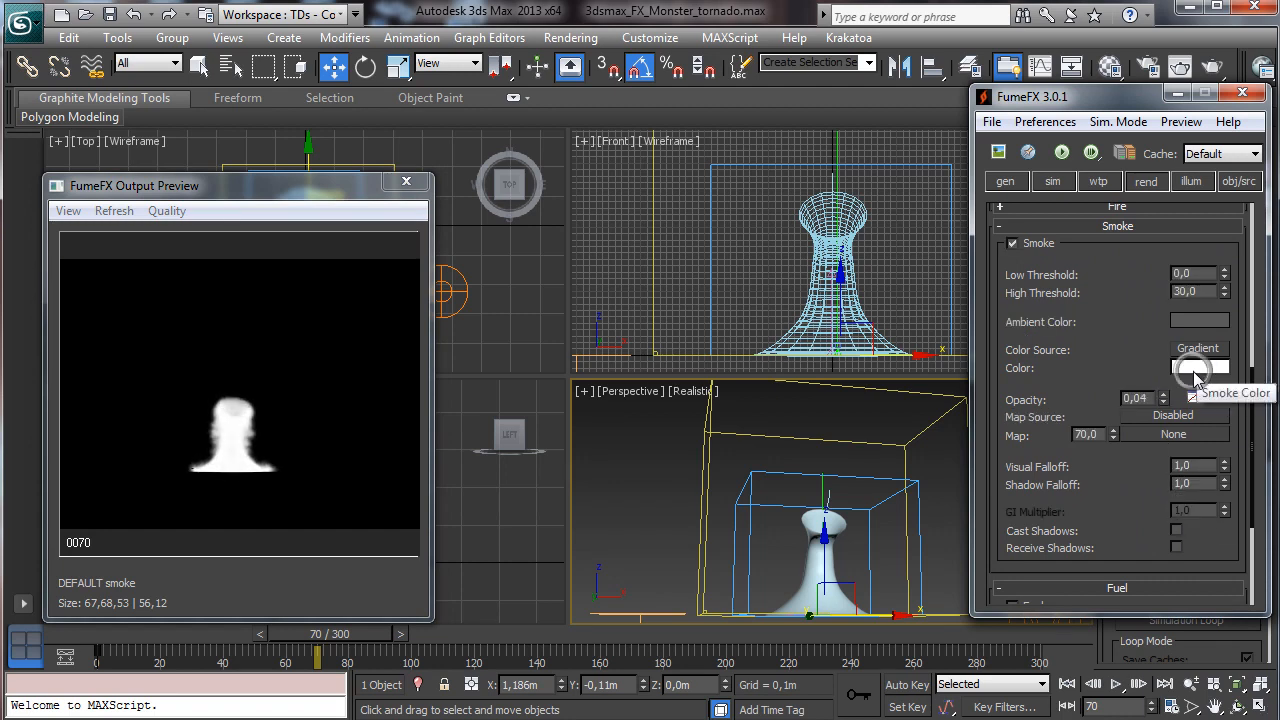
{"action": "right_click", "coordinate": [1195, 374]}
{"action": "left_click", "coordinate": [1246, 387]}
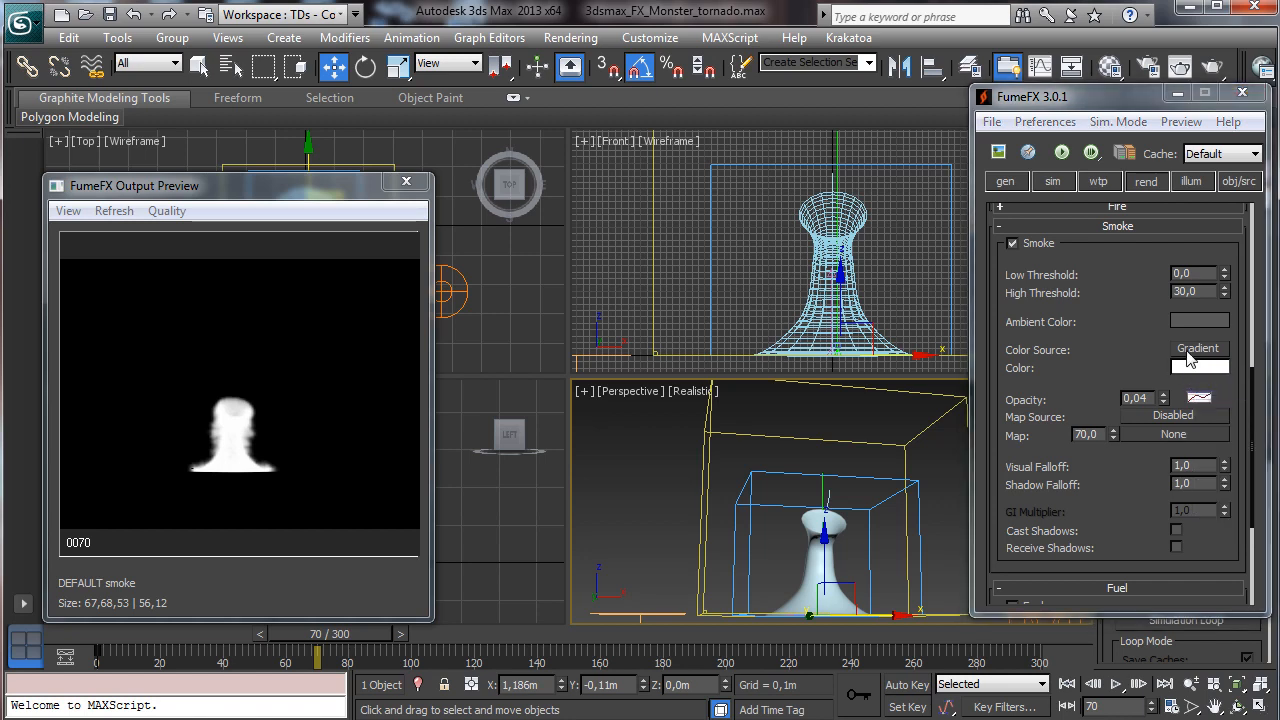
{"action": "double_click", "coordinate": [1195, 370]}
{"action": "left_click_drag", "start_coordinate": [417, 123], "coordinate": [523, 118]}
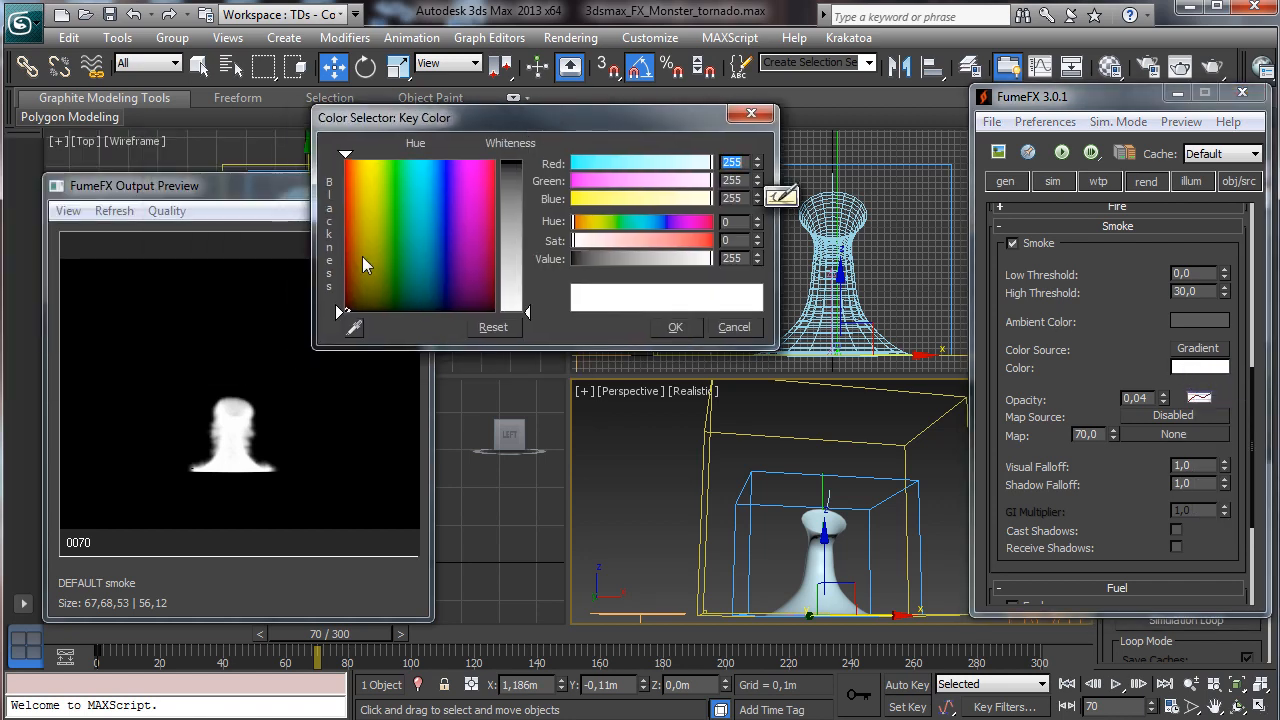
{"action": "left_click", "coordinate": [360, 259]}
{"action": "left_click", "coordinate": [352, 228]}
{"action": "left_click", "coordinate": [514, 174]}
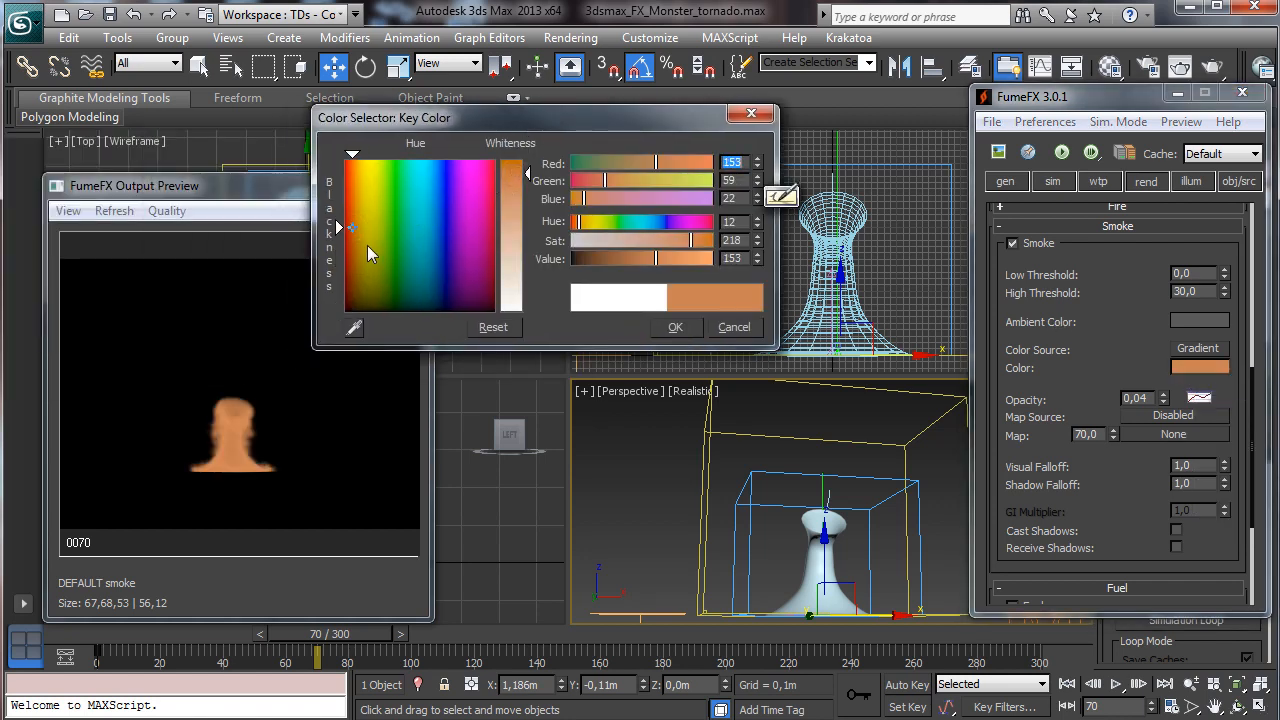
{"action": "left_click", "coordinate": [355, 238]}
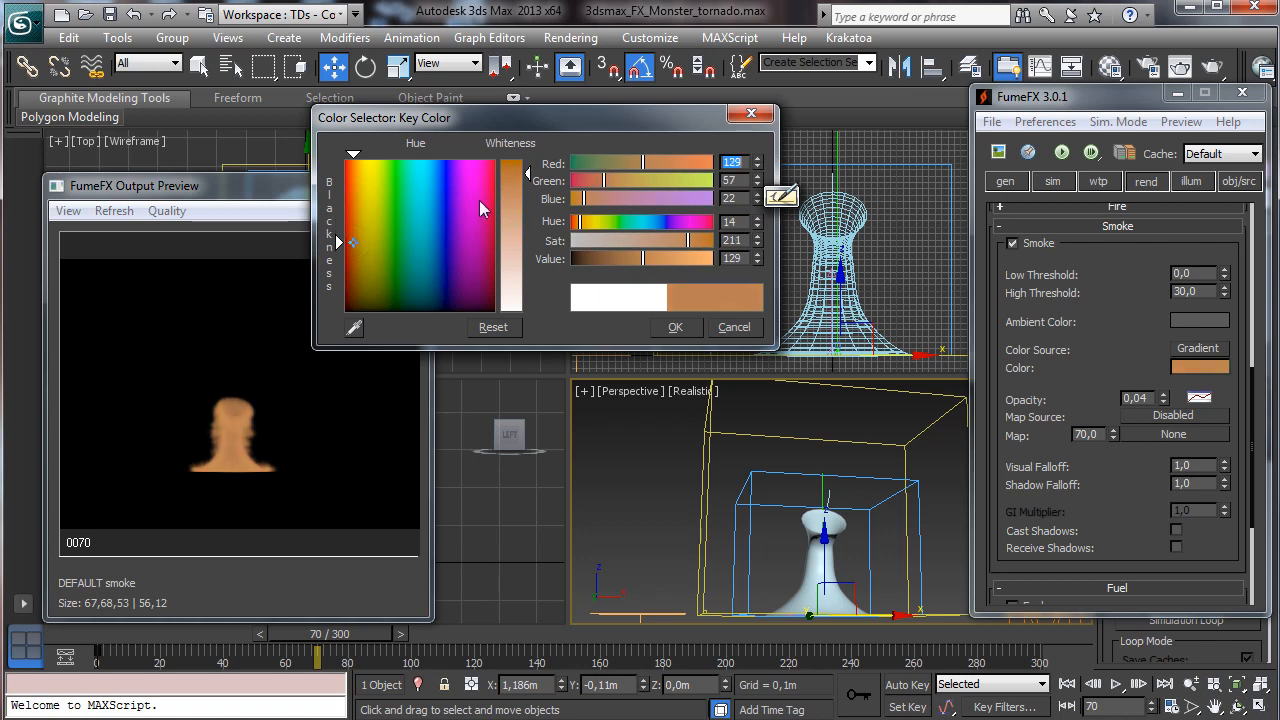
{"action": "left_click", "coordinate": [616, 259]}
{"action": "left_click", "coordinate": [733, 325]}
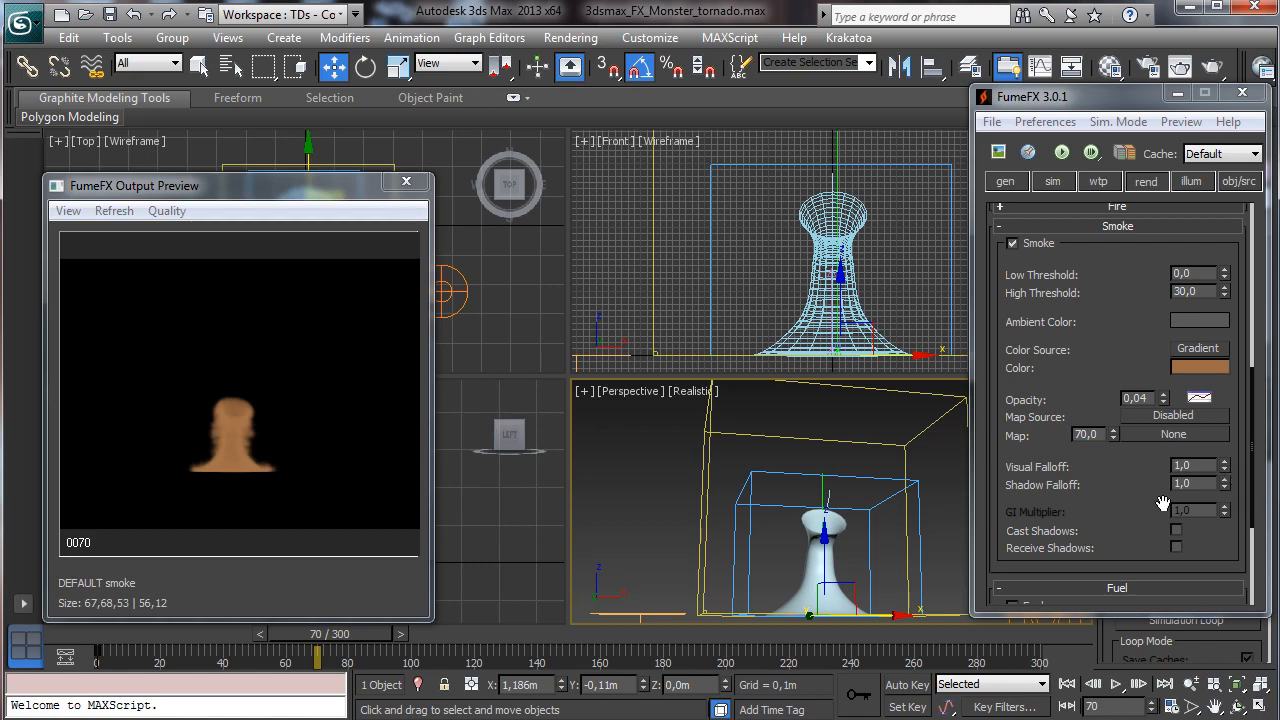
- Rerun the default simulation, cancel it around frame 92 and scrub back to frame 77 to check the swirling smoke
{"action": "left_click", "coordinate": [1062, 153]}
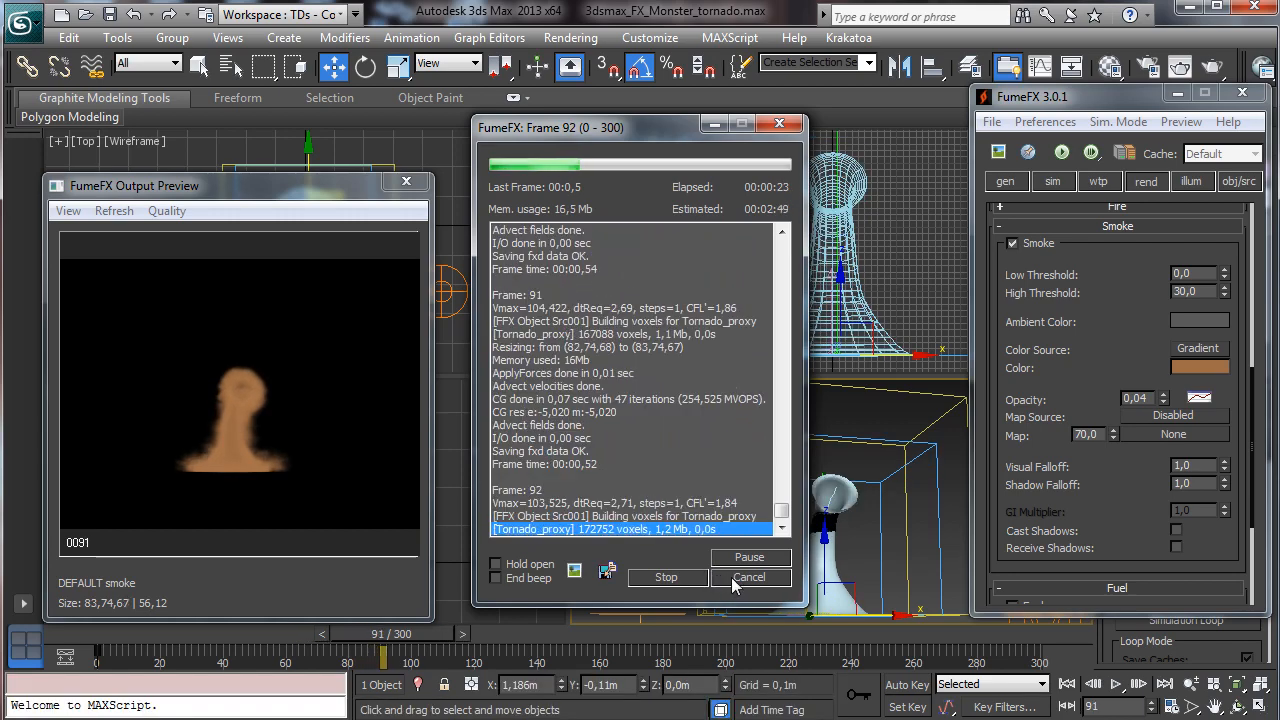
{"action": "left_click", "coordinate": [740, 578]}
{"action": "mouse_move", "coordinate": [343, 637]}
{"action": "left_mouse_down"}
{"action": "mouse_move", "coordinate": [190, 617]}
{"action": "mouse_move", "coordinate": [348, 615]}
{"action": "left_mouse_up"}
{"action": "key", "text": "w"}
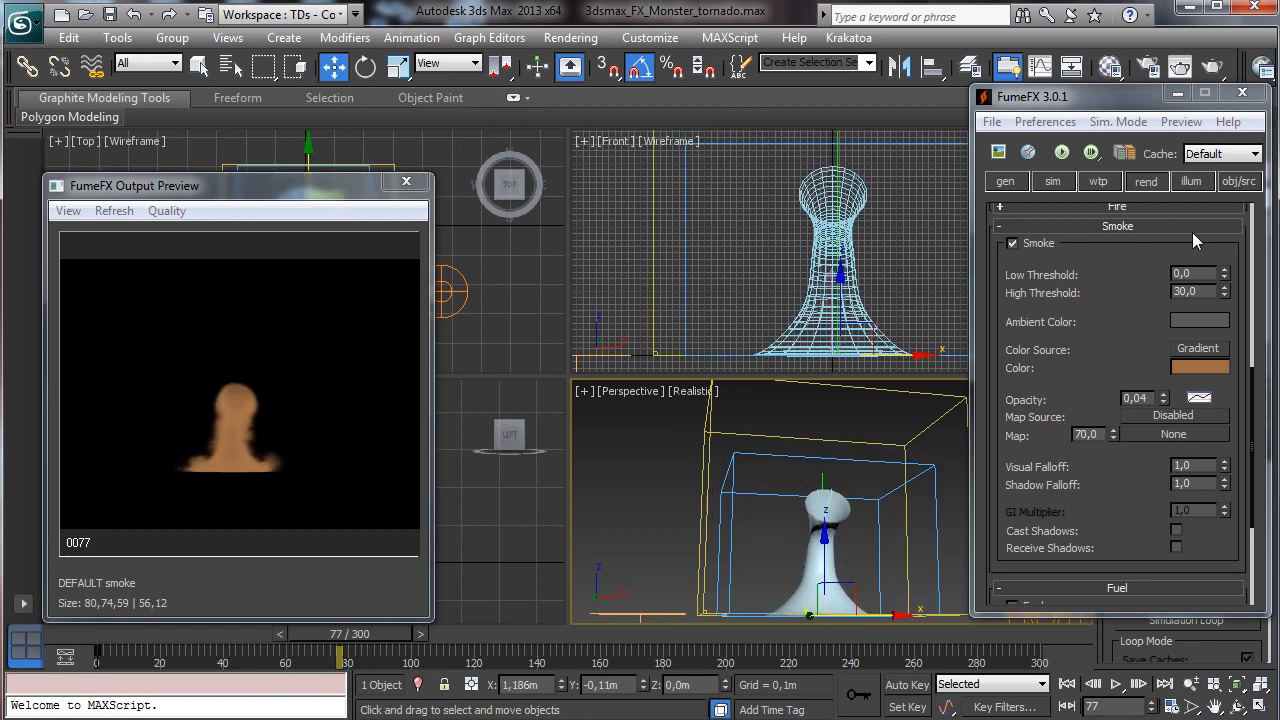
- Set the FumeFX object source's object velocity to 3,0 and its extra velocity to 1,0m
{"action": "left_click", "coordinate": [1239, 181]}
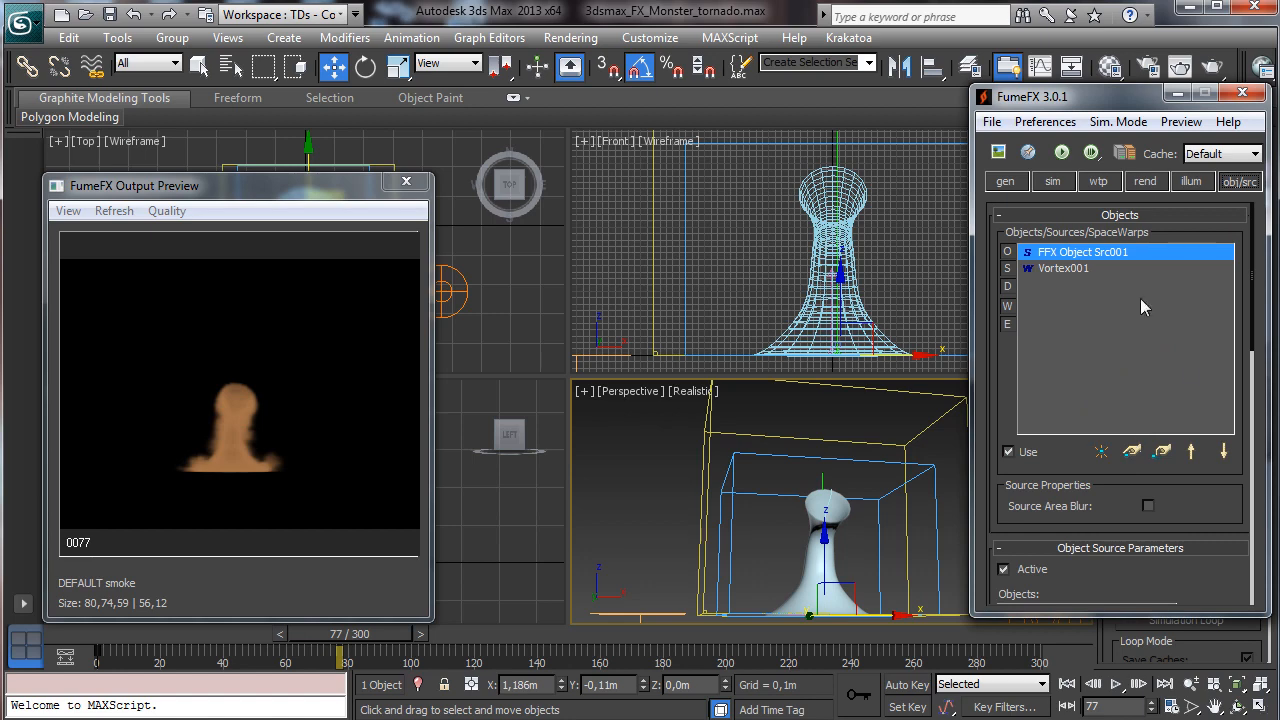
{"action": "scroll", "coordinate": [1215, 498], "scroll_direction": "down", "scroll_amount": 10}
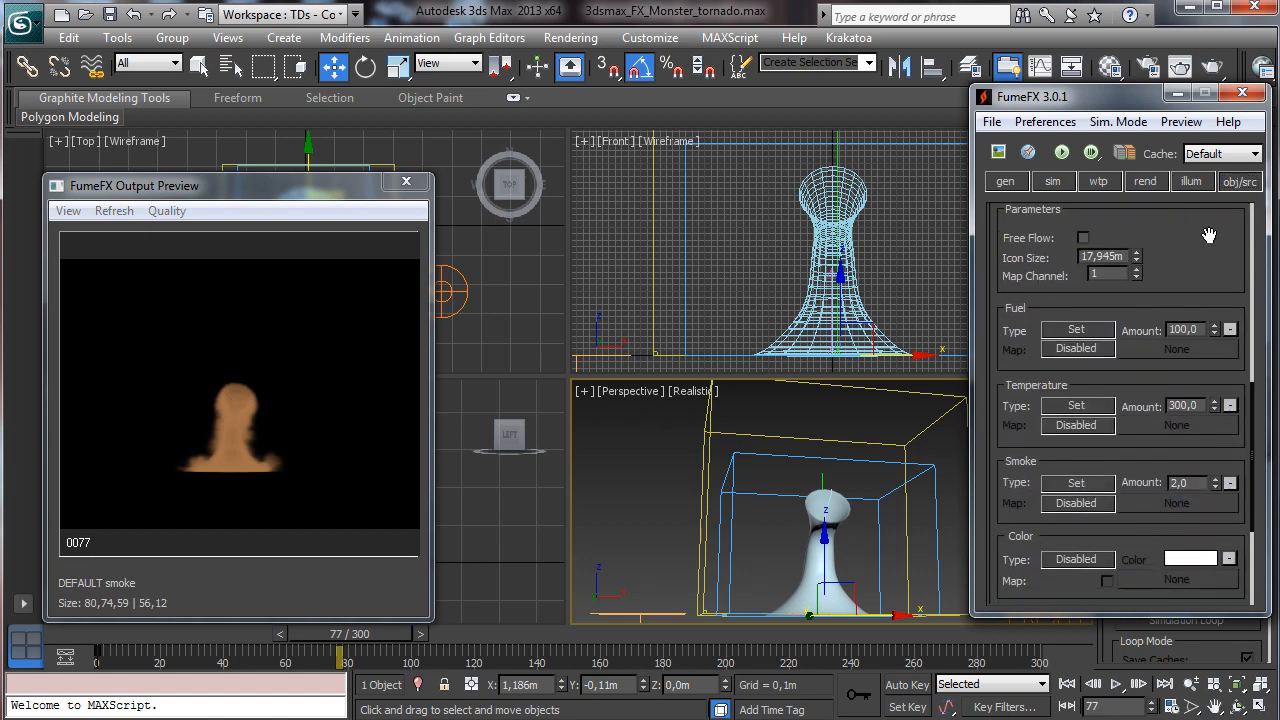
{"action": "scroll", "coordinate": [1157, 346], "scroll_direction": "down", "scroll_amount": 5}
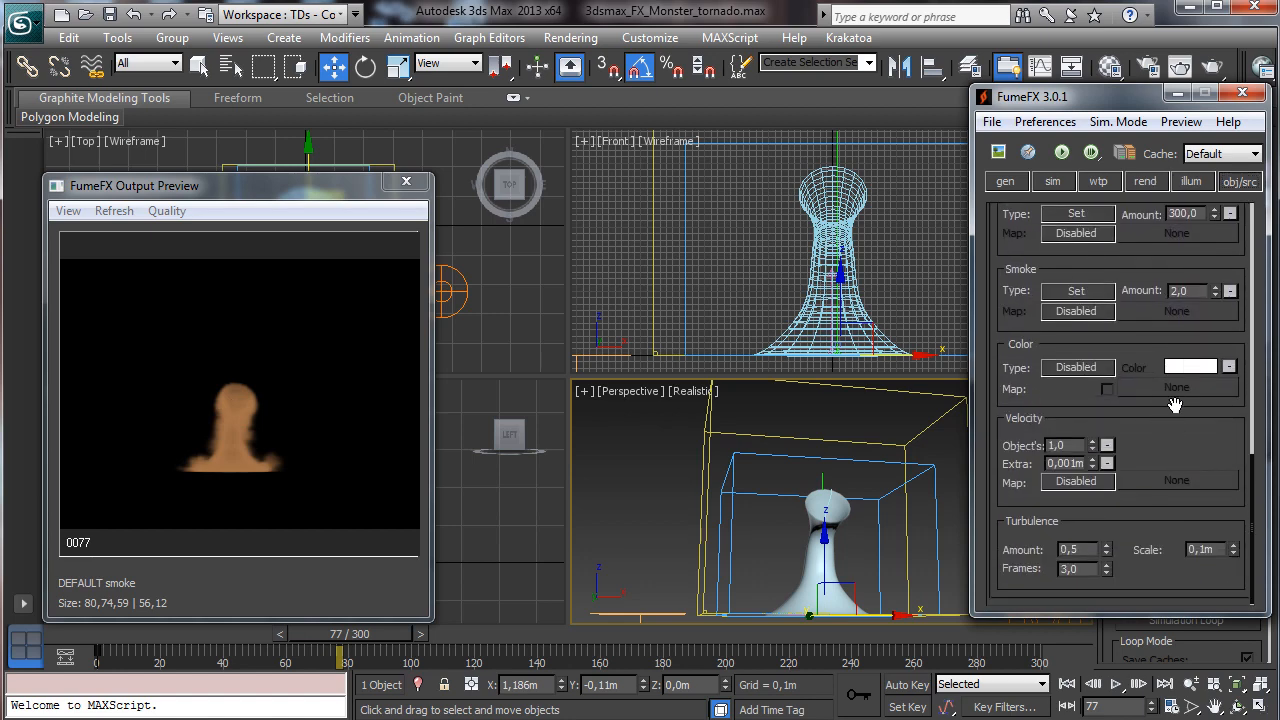
{"action": "double_click", "coordinate": [1078, 444]}
{"action": "double_click", "coordinate": [1068, 463]}
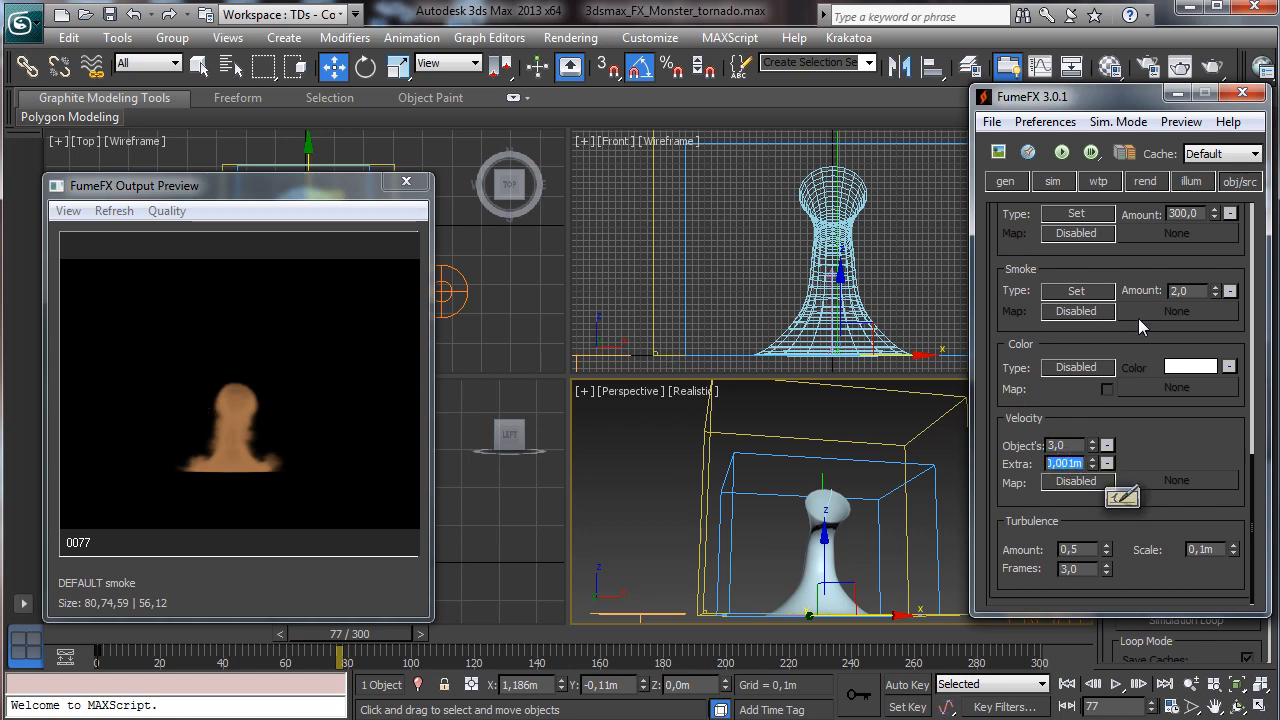
{"action": "type", "text": "1"}
{"action": "key", "text": "Return"}
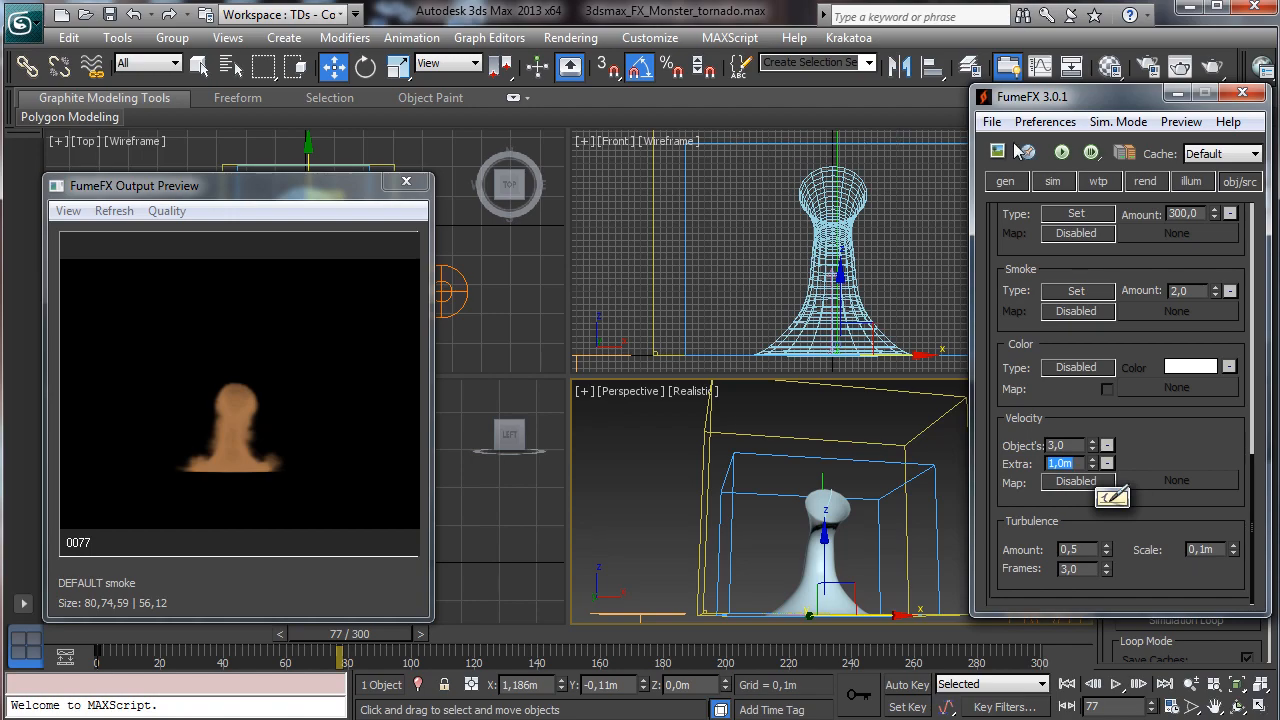
- Rerun the default simulation, cancel it around frame 87 and scrub back to frame 72 to check the smoke
{"action": "left_click", "coordinate": [1063, 153]}
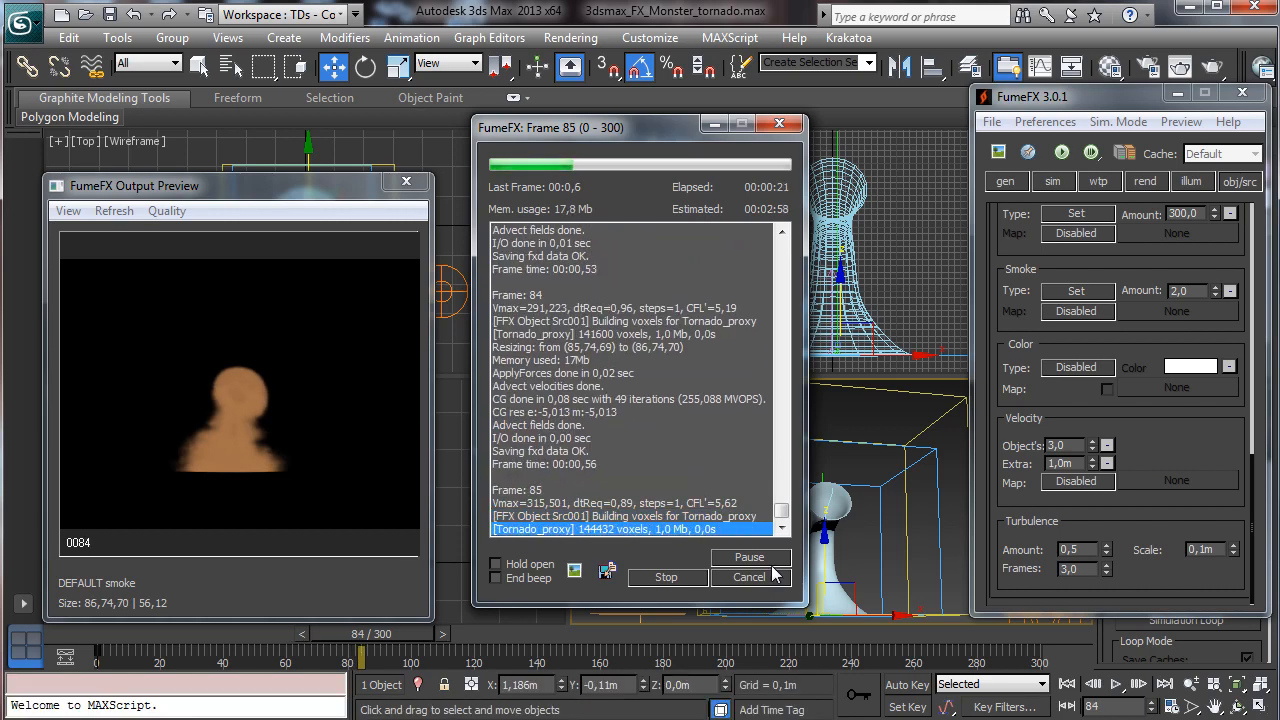
{"action": "left_click", "coordinate": [766, 577]}
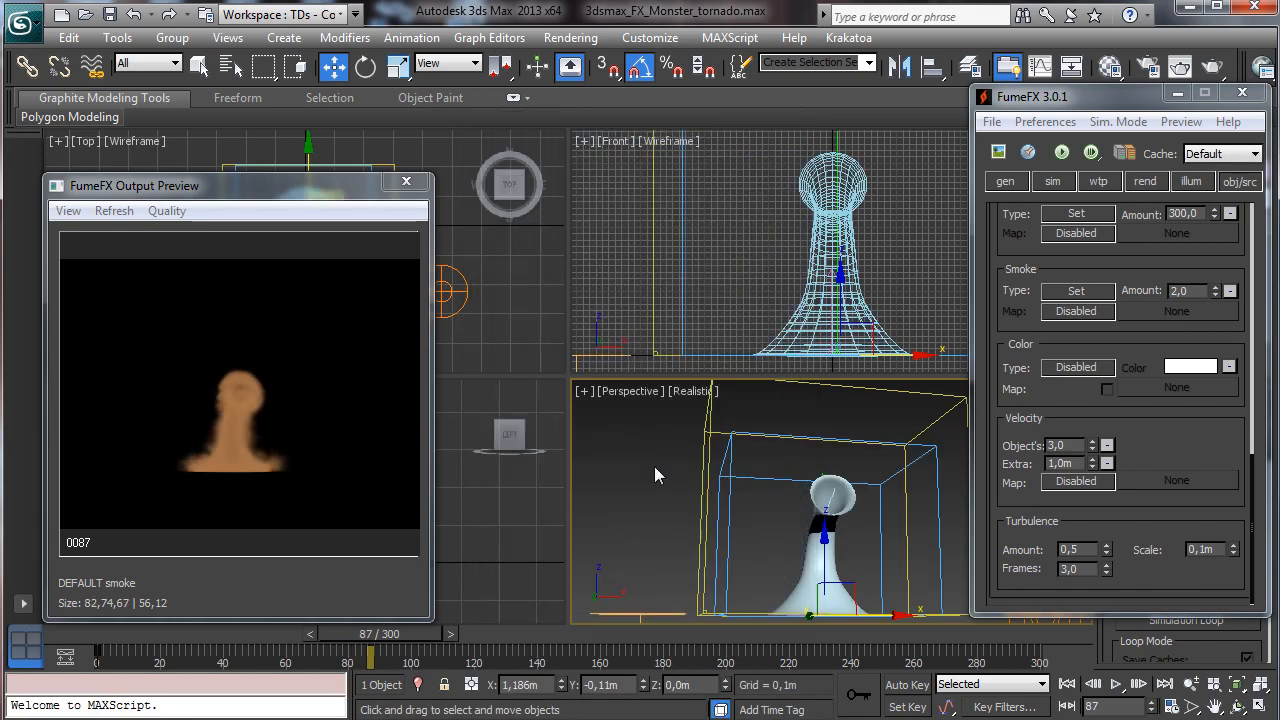
{"action": "left_click_drag", "start_coordinate": [380, 633], "coordinate": [240, 630]}
{"action": "left_click_drag", "start_coordinate": [168, 602], "coordinate": [270, 587]}
{"action": "key", "text": "w"}
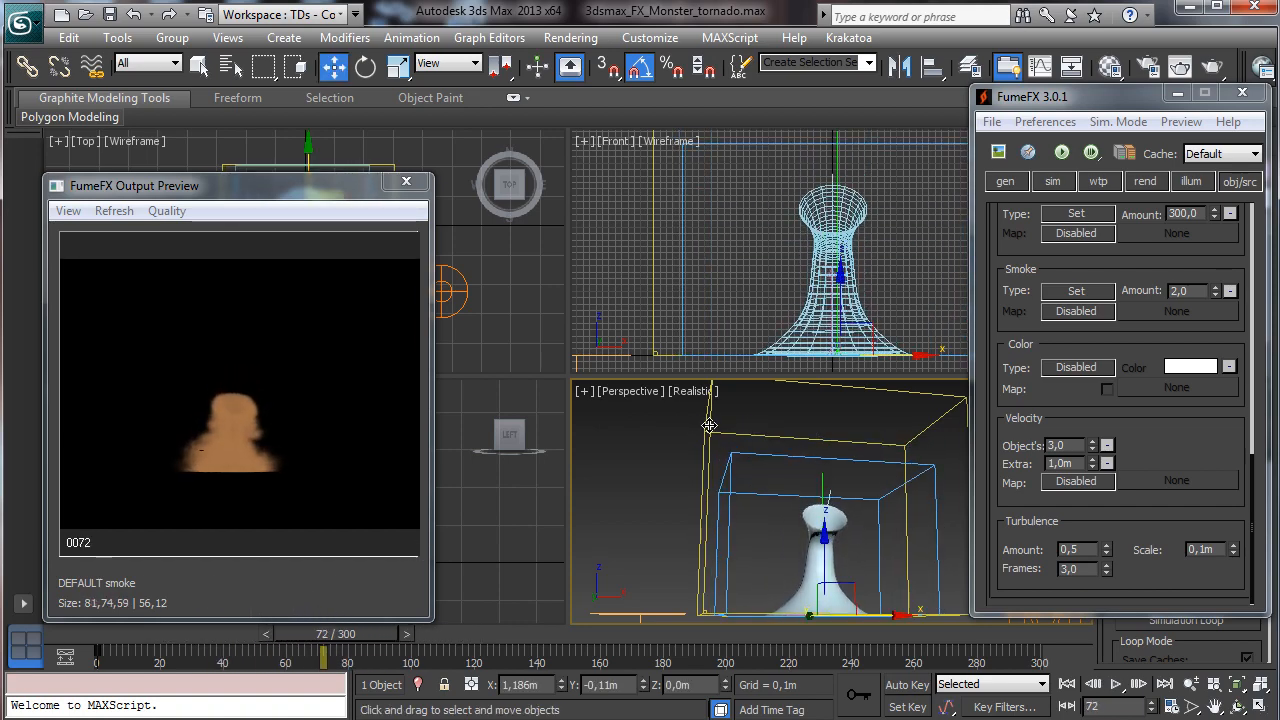
{"action": "left_click", "coordinate": [709, 425]}
- Close the output preview, save the scene and close the FumeFX settings window
{"action": "left_click", "coordinate": [406, 181]}
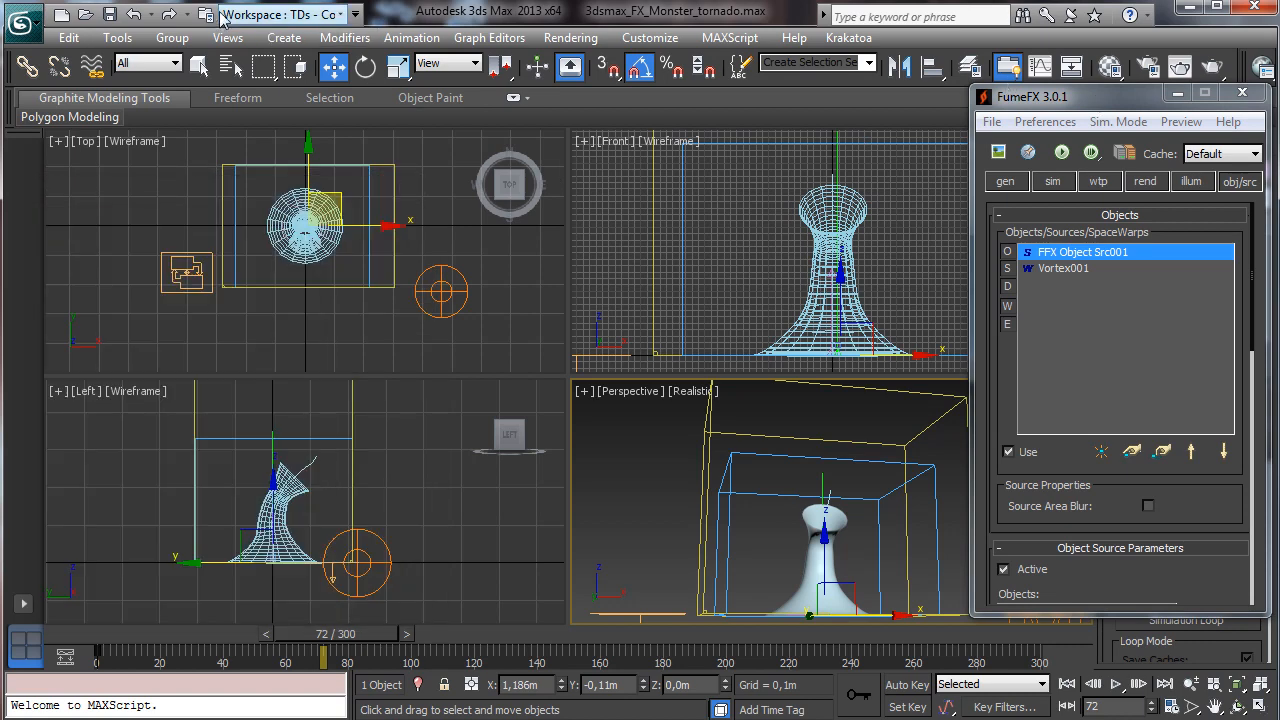
{"action": "left_click", "coordinate": [109, 14]}
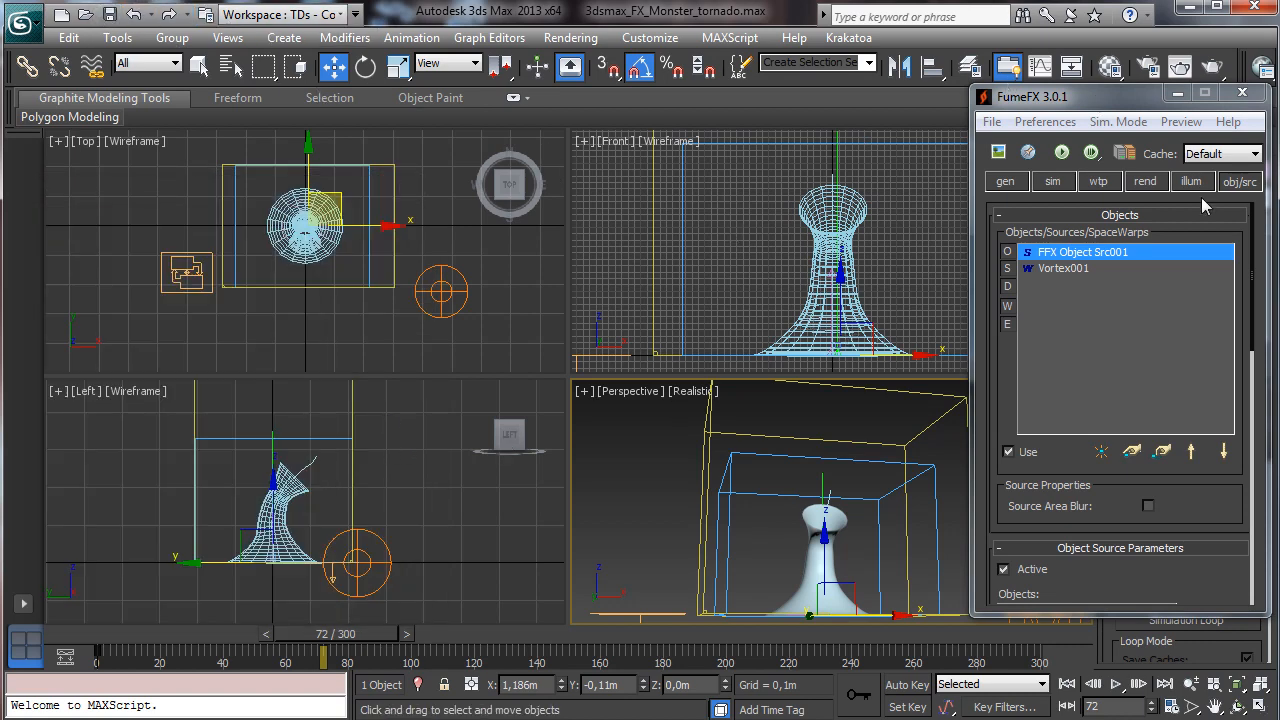
{"action": "left_click", "coordinate": [1243, 94]}
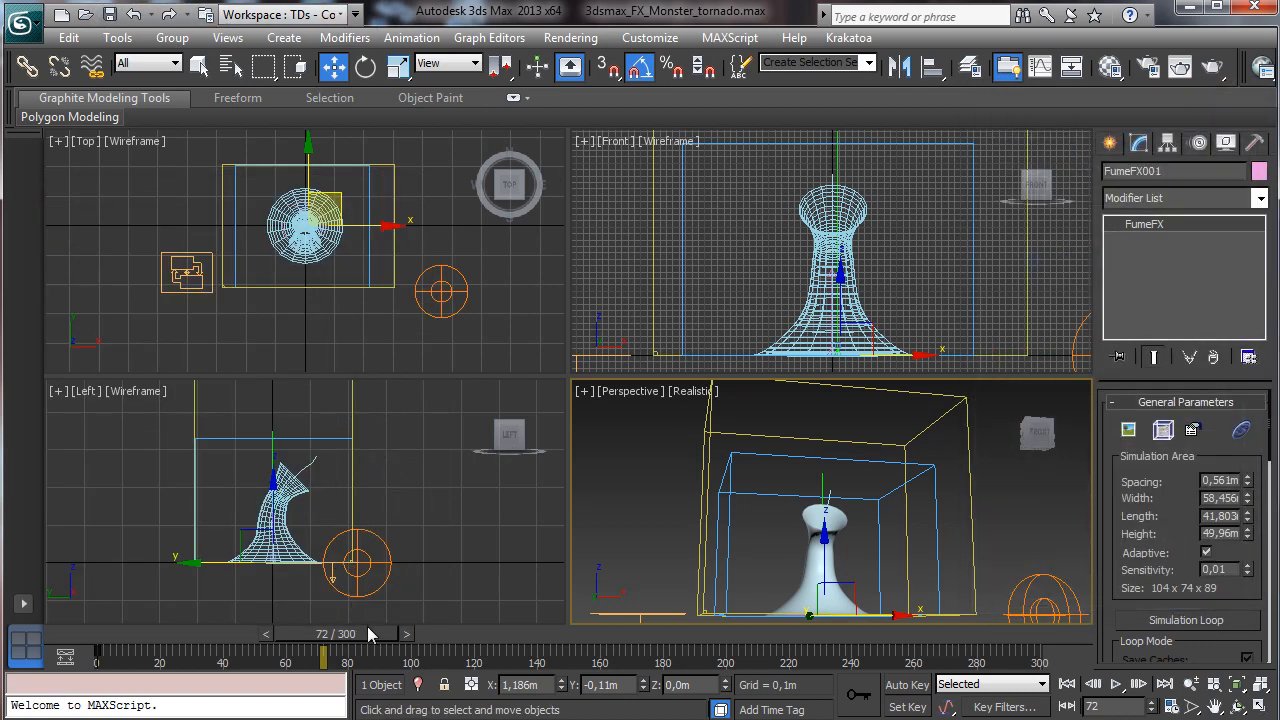
- Go to frame 201 and enlarge the FumeFX container to a width of 77,162m and a length of about 94,89m
{"action": "left_click_drag", "start_coordinate": [367, 633], "coordinate": [745, 634]}
{"action": "key", "text": "w"}
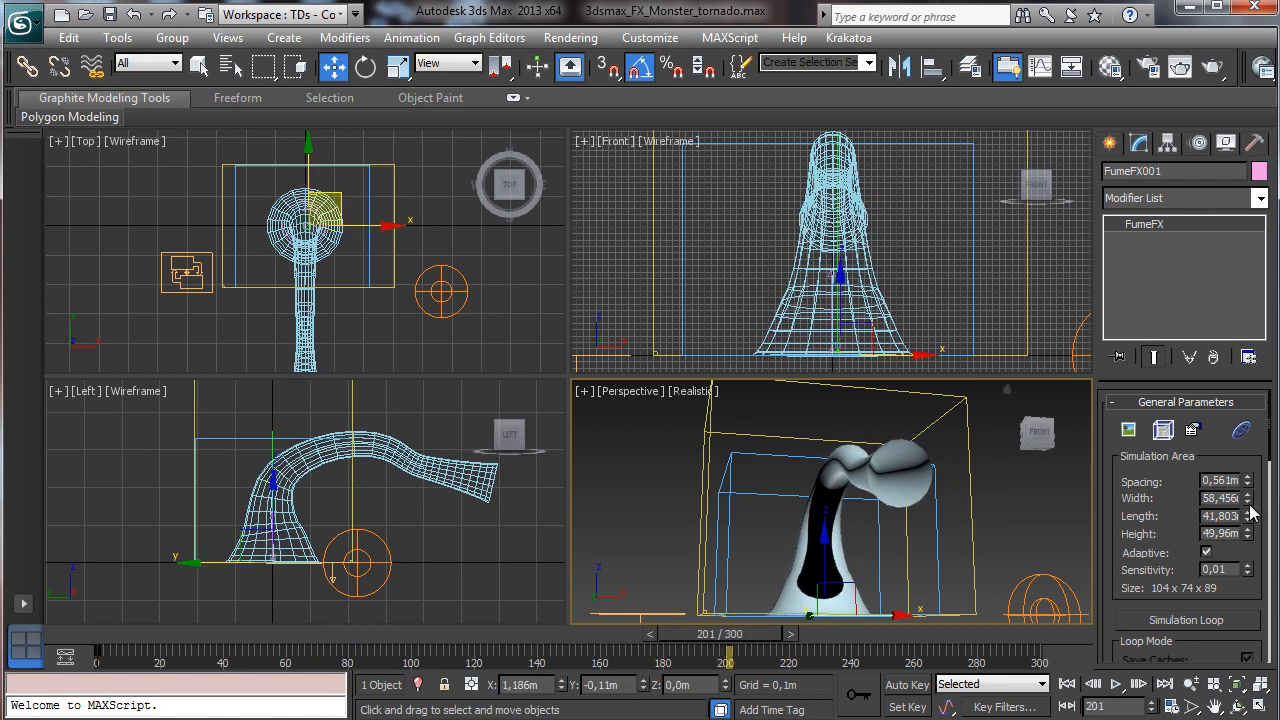
{"action": "left_click_drag", "start_coordinate": [1247, 498], "coordinate": [1243, 467]}
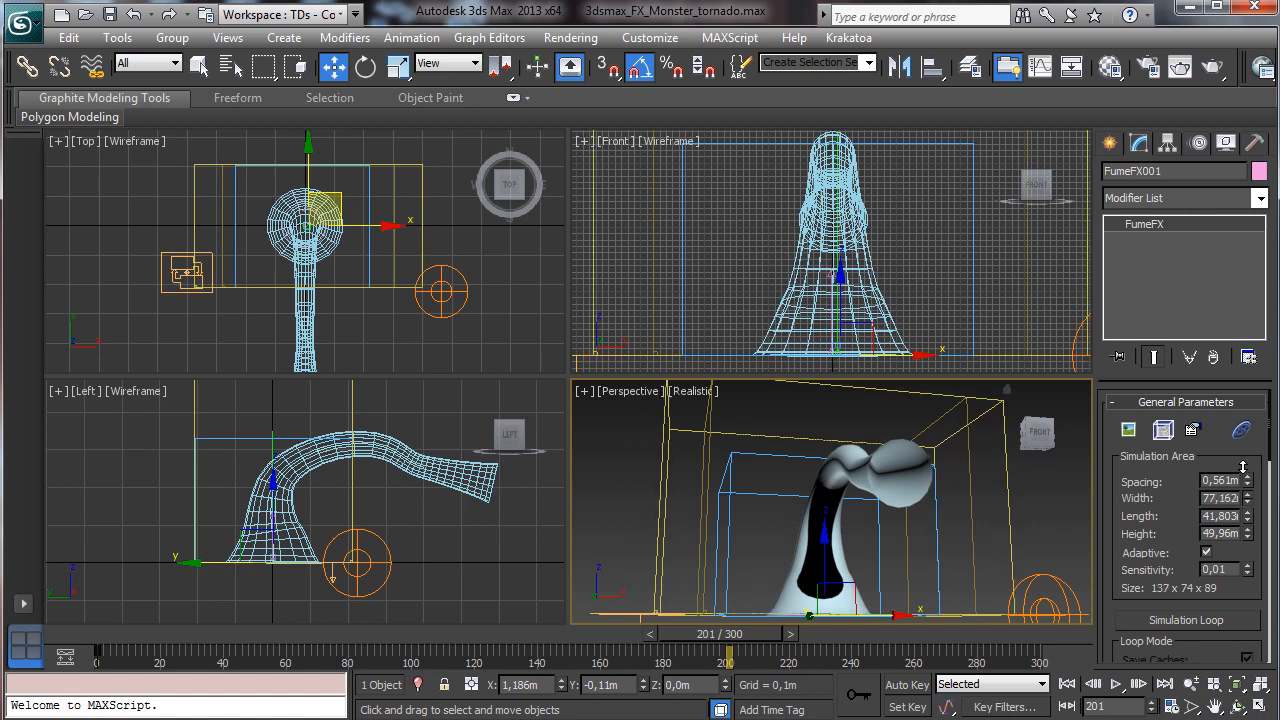
{"action": "left_click_drag", "start_coordinate": [1247, 516], "coordinate": [1262, 405]}
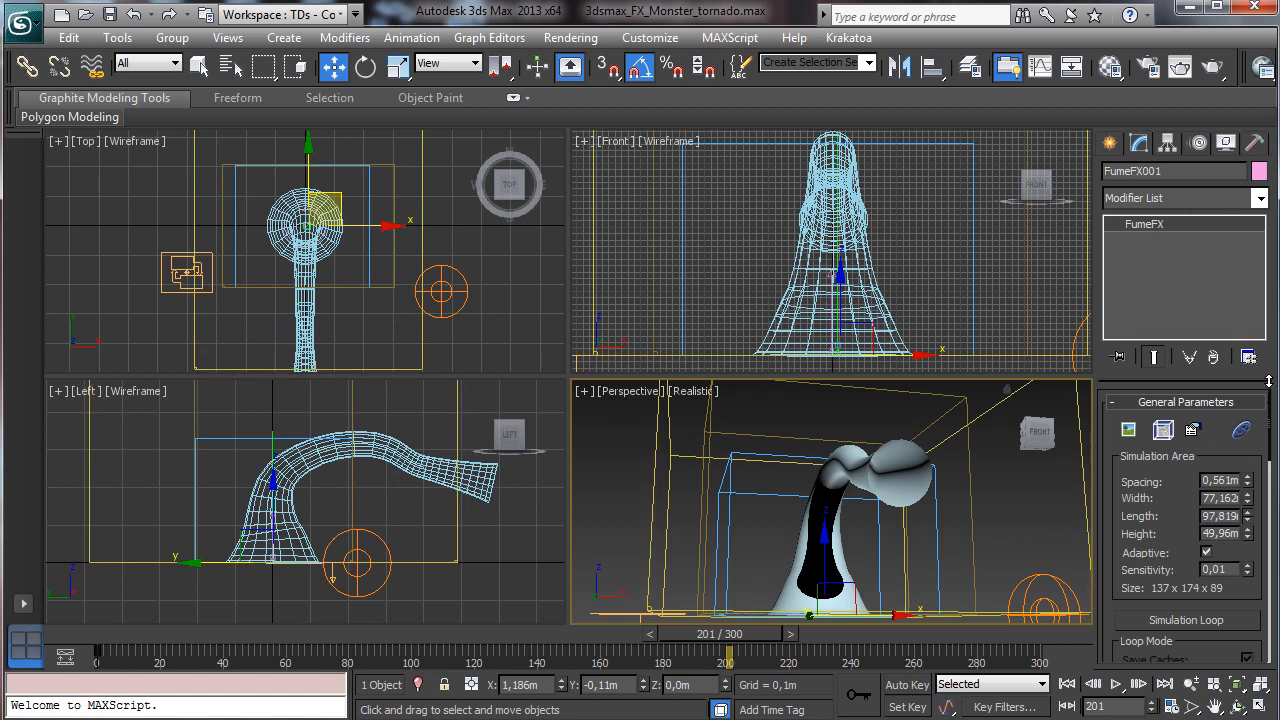
{"action": "left_click_drag", "start_coordinate": [1247, 518], "coordinate": [1247, 526]}
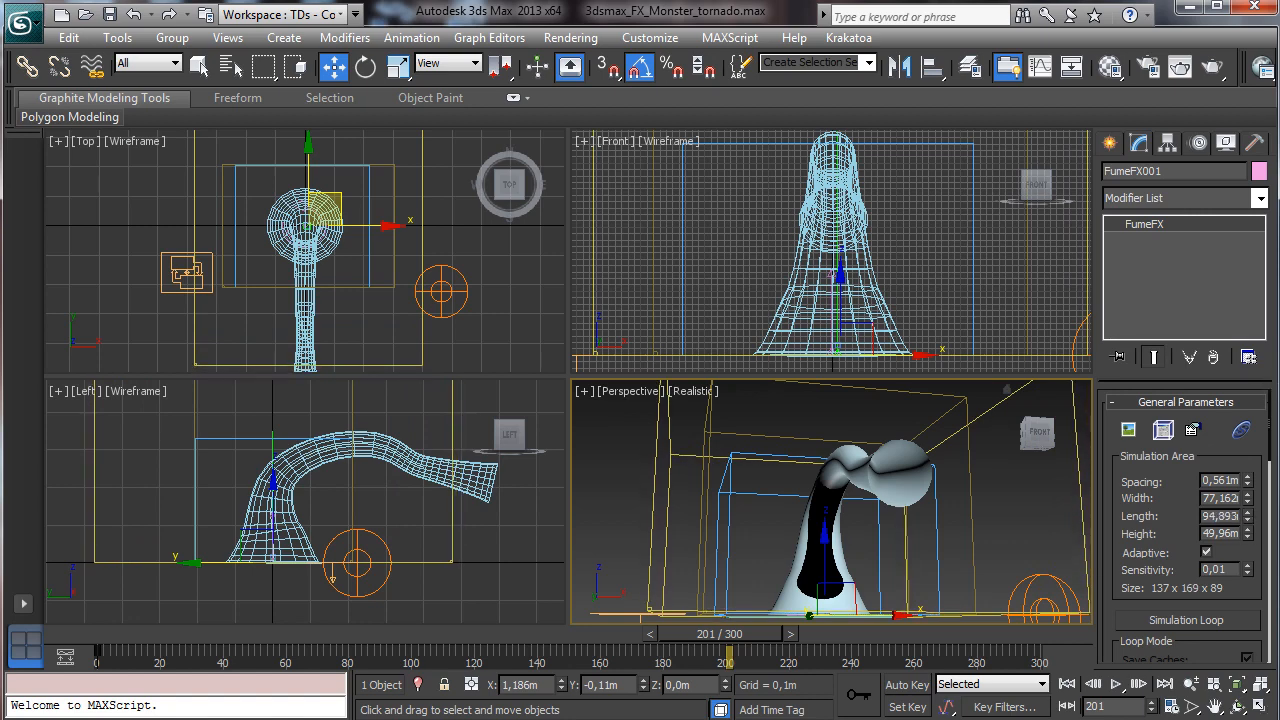
- Move the FumeFX container in the Left view to Y -21,611m and lengthen it to about 109,127m around the bent tornado
{"action": "right_click", "coordinate": [413, 523]}
{"action": "left_click_drag", "start_coordinate": [340, 562], "coordinate": [422, 568]}
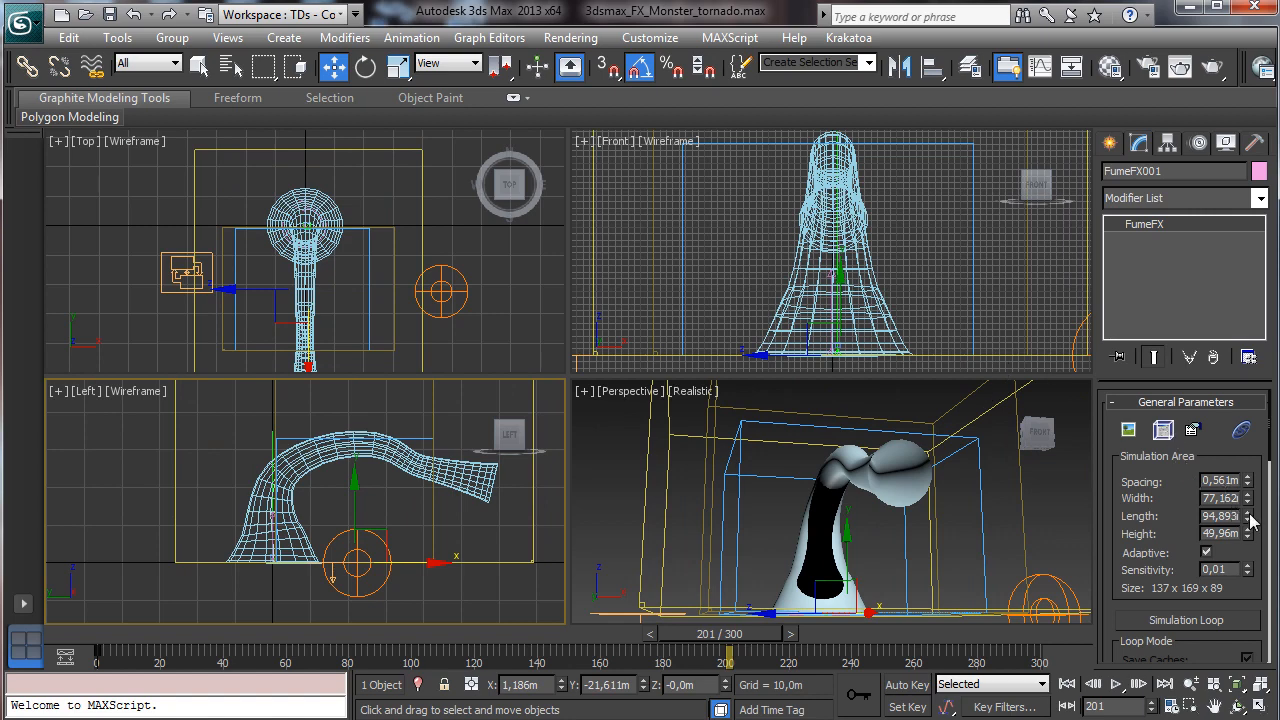
{"action": "left_click_drag", "start_coordinate": [1250, 519], "coordinate": [1247, 480]}
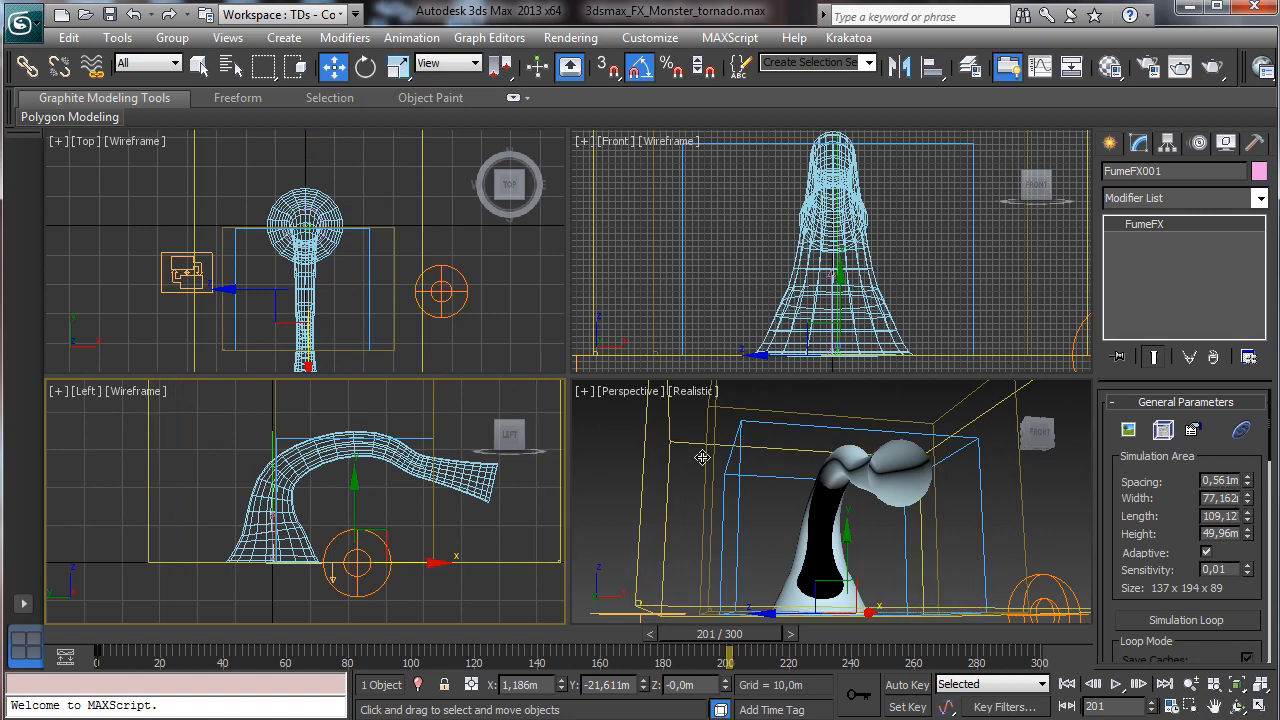
{"action": "right_click", "coordinate": [509, 491]}
{"action": "left_click", "coordinate": [1213, 706]}
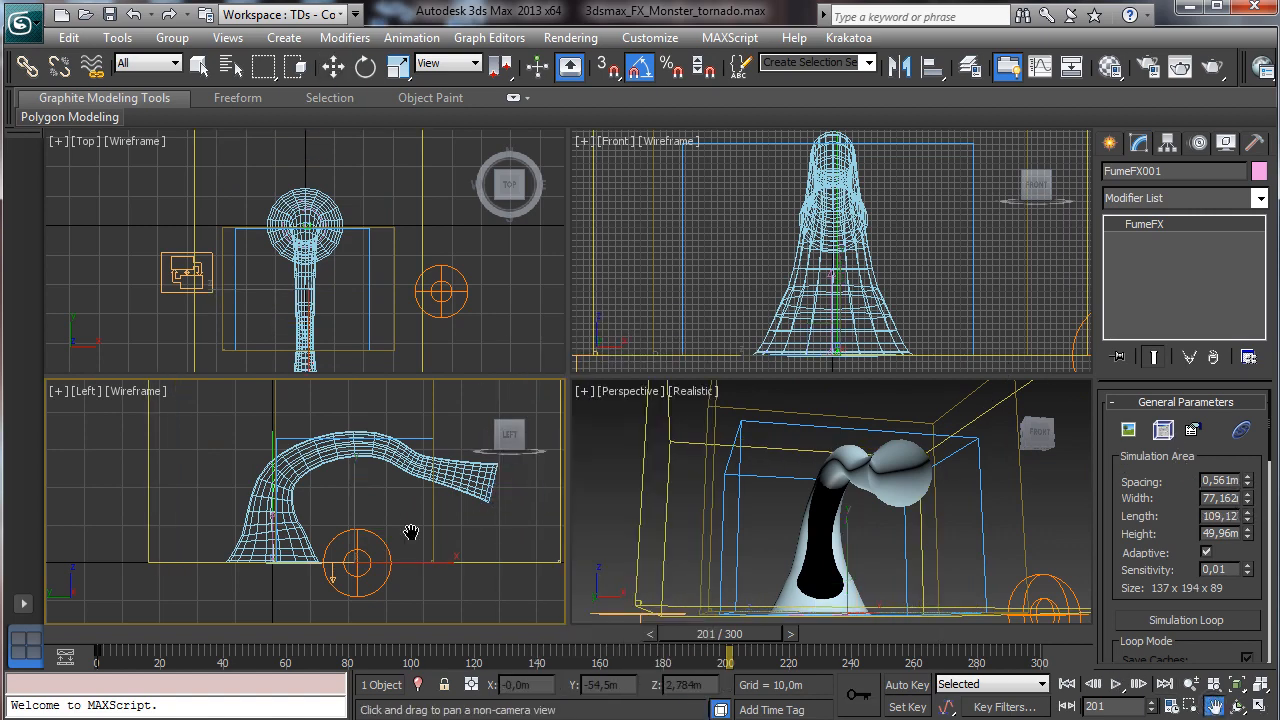
{"action": "left_click_drag", "start_coordinate": [409, 529], "coordinate": [382, 539]}
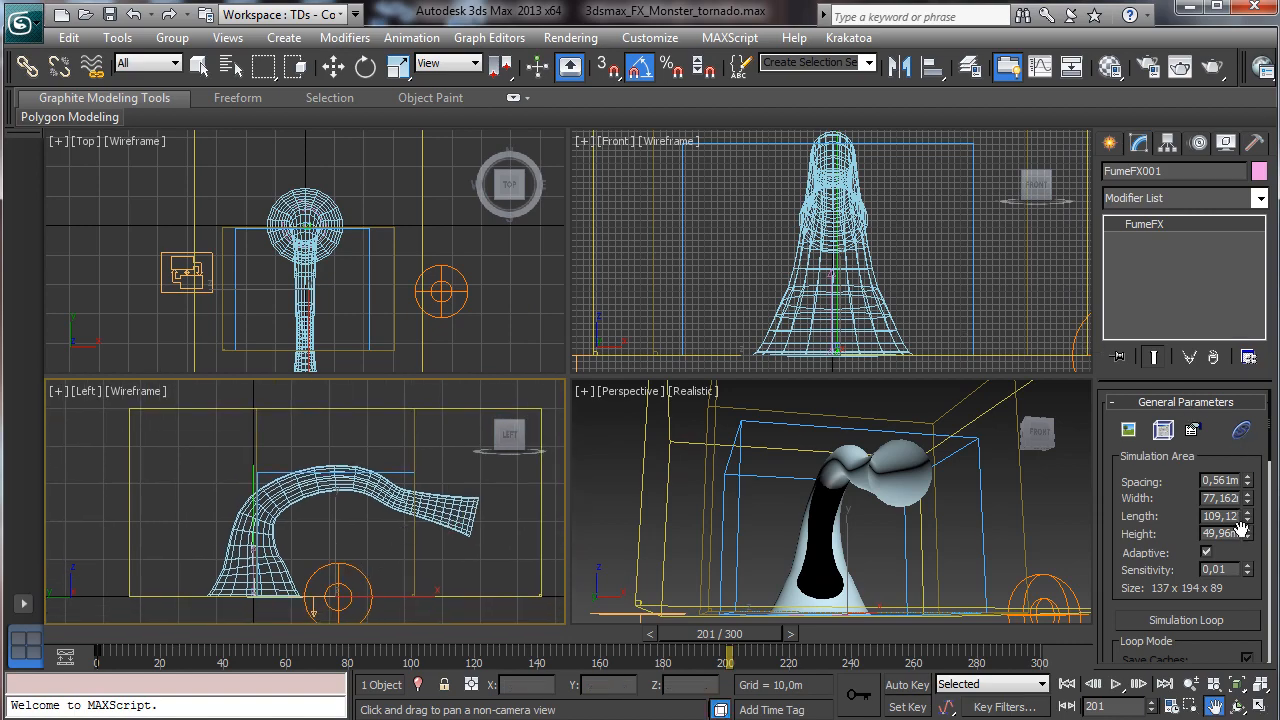
{"action": "left_click_drag", "start_coordinate": [423, 639], "coordinate": [676, 637]}
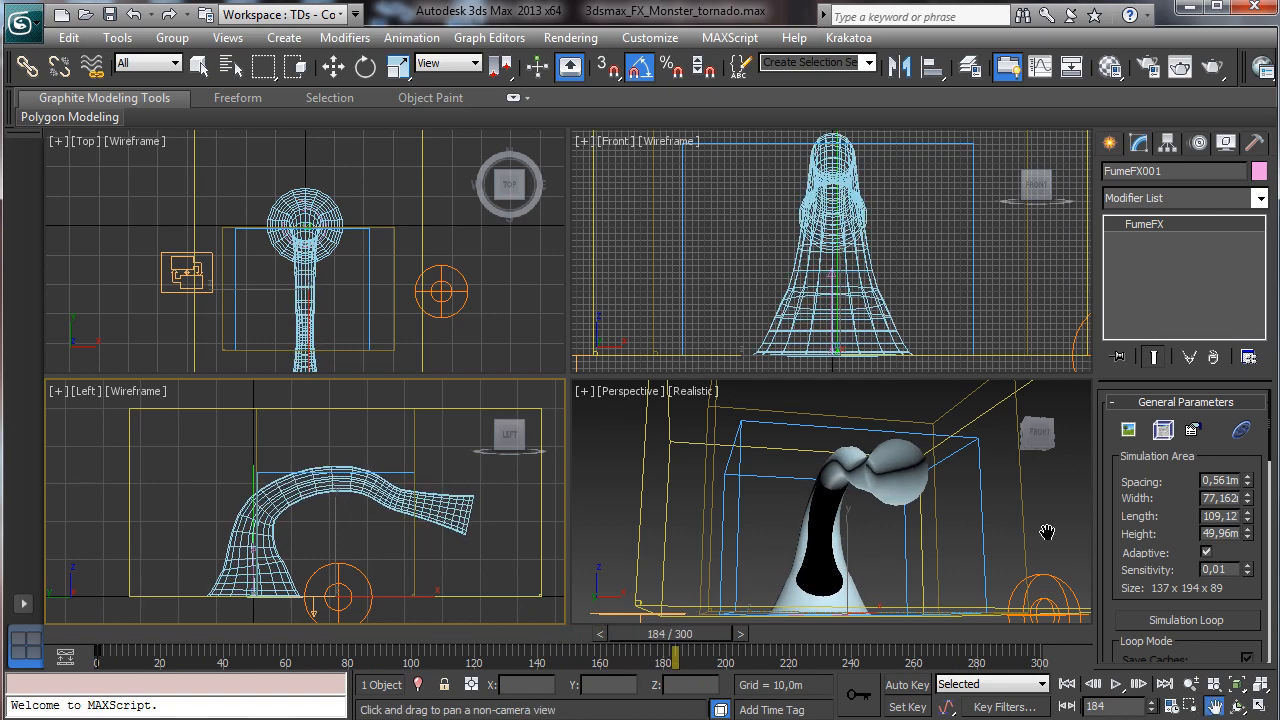
- Open the FumeFX general parameters and lower the grid spacing to 0,46m
{"action": "right_click", "coordinate": [742, 492]}
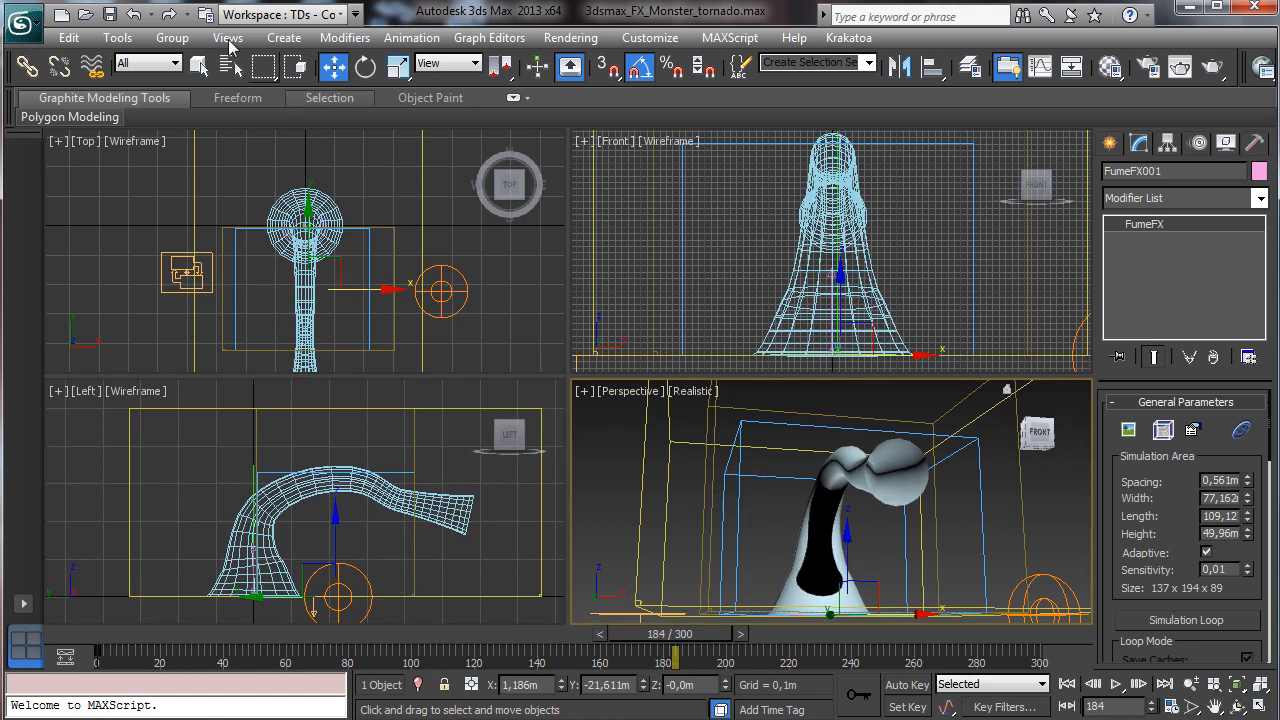
{"action": "left_click", "coordinate": [1160, 432]}
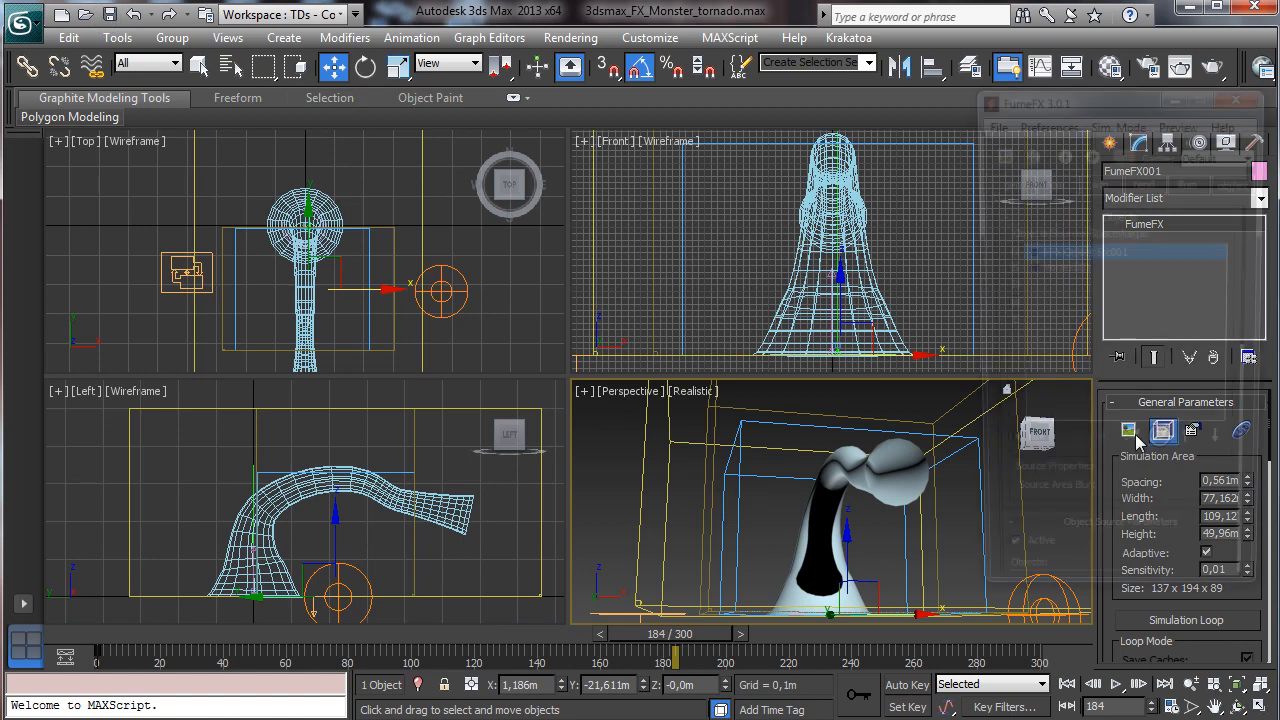
{"action": "left_click", "coordinate": [1005, 183]}
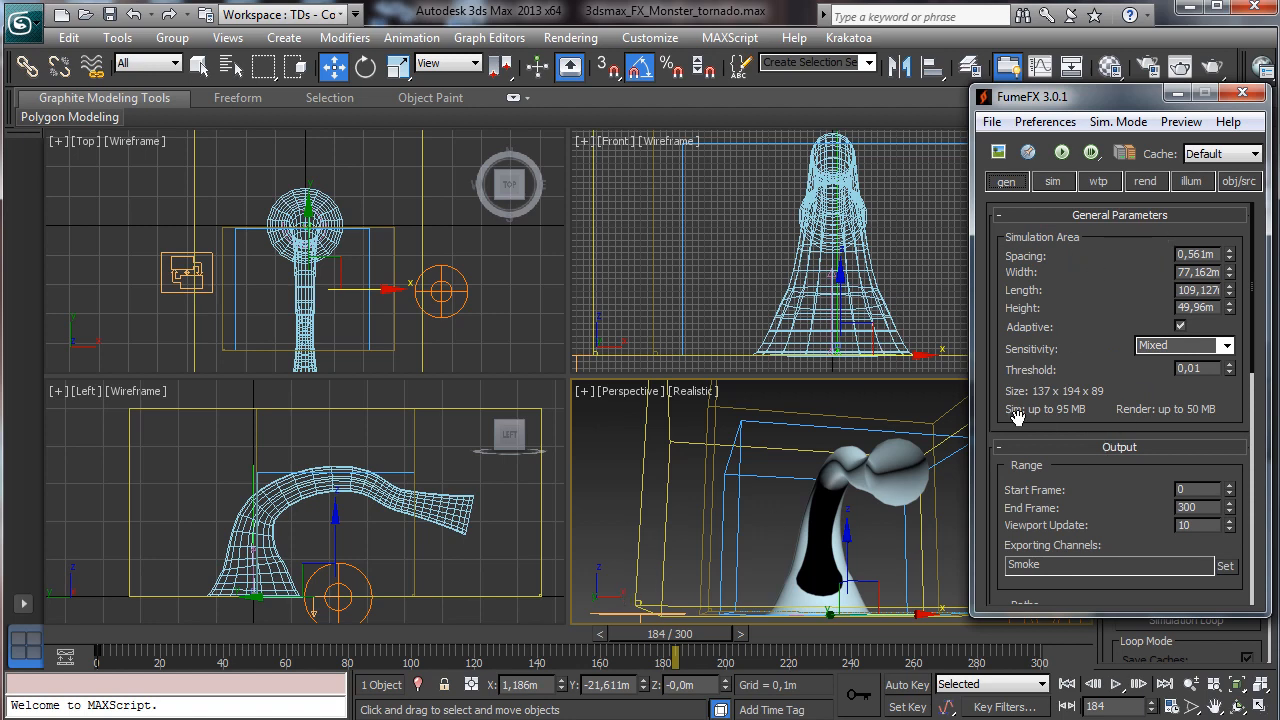
{"action": "left_click_drag", "start_coordinate": [1234, 260], "coordinate": [1238, 270]}
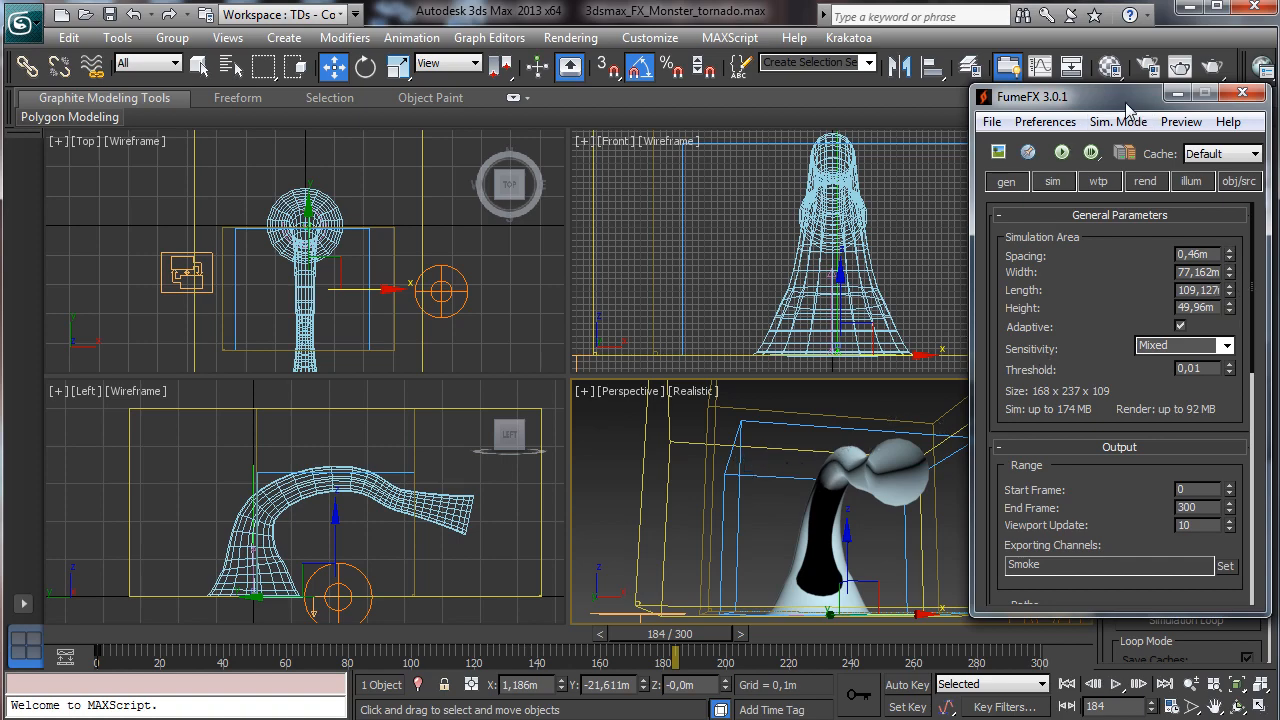
- Maximize the Perspective viewport, open the output preview and place the FumeFX windows on either side of the tornado
{"action": "left_click_drag", "start_coordinate": [1127, 100], "coordinate": [157, 141]}
{"action": "left_click", "coordinate": [1260, 707]}
{"action": "left_click", "coordinate": [33, 194]}
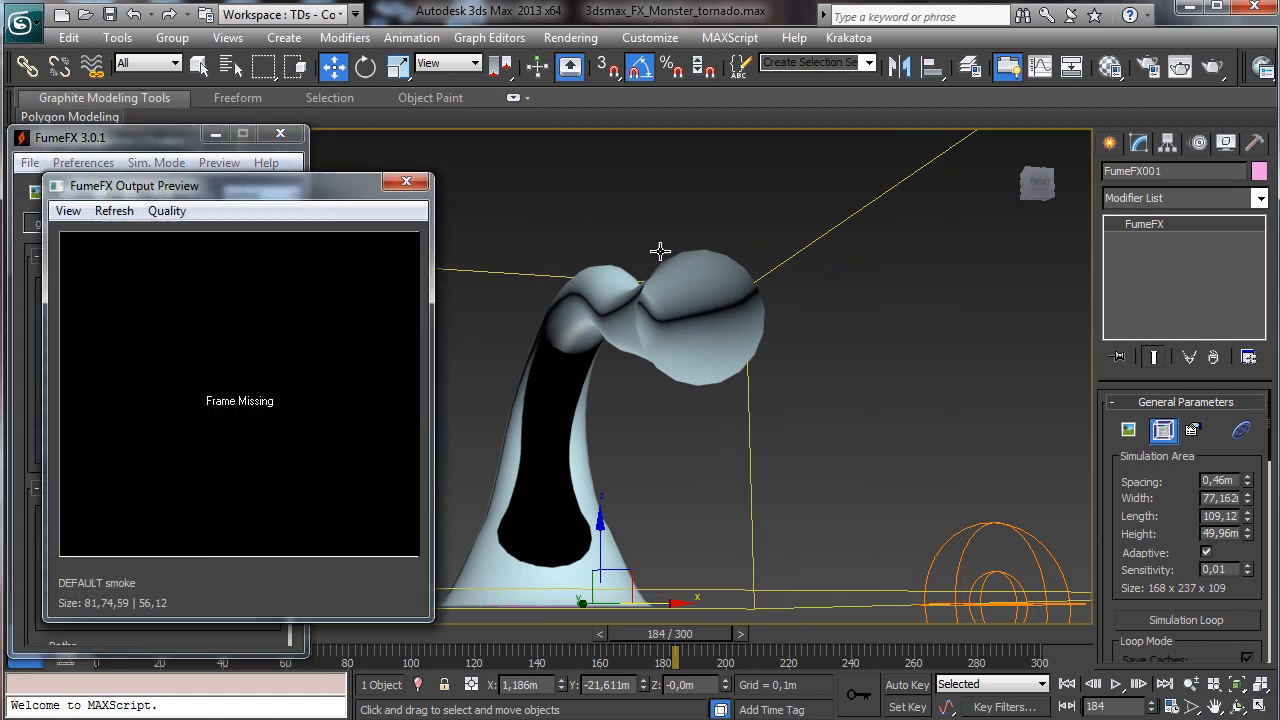
{"action": "left_click_drag", "start_coordinate": [205, 196], "coordinate": [1022, 65]}
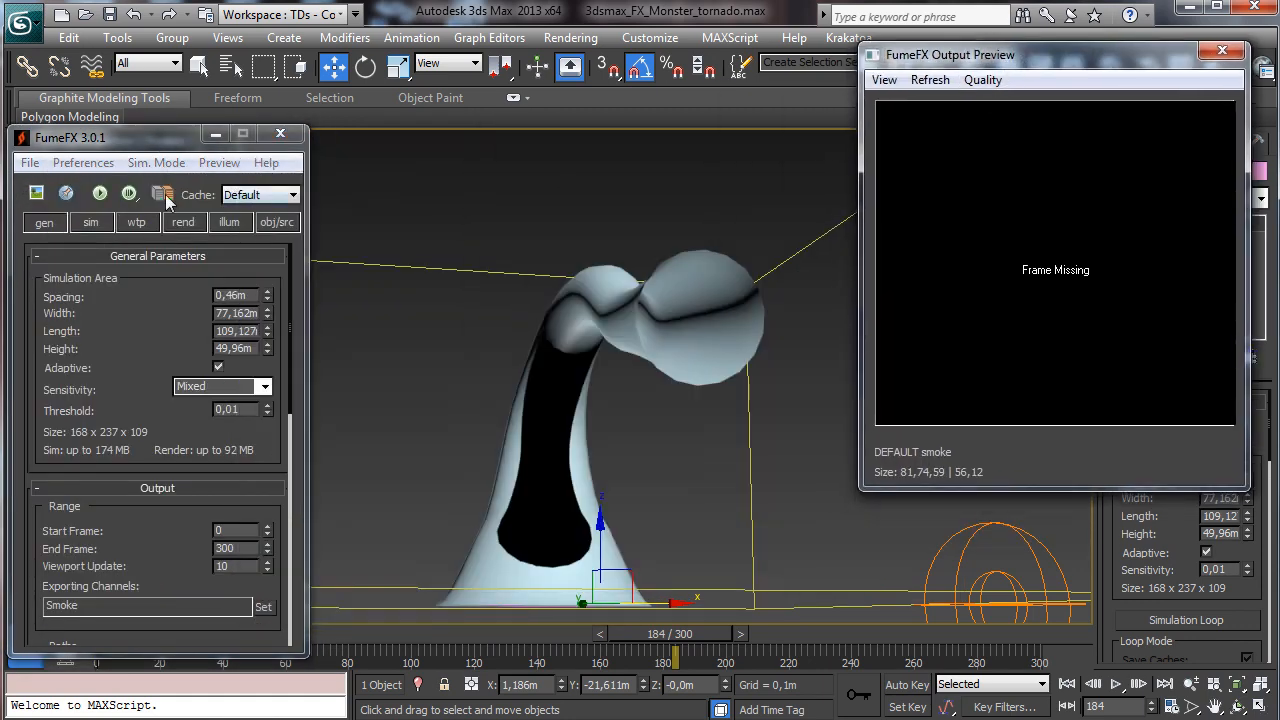
- Run the default simulation, stop it around frame 181 and scrub back to frame 120 to review the smoke
{"action": "left_click", "coordinate": [99, 193]}
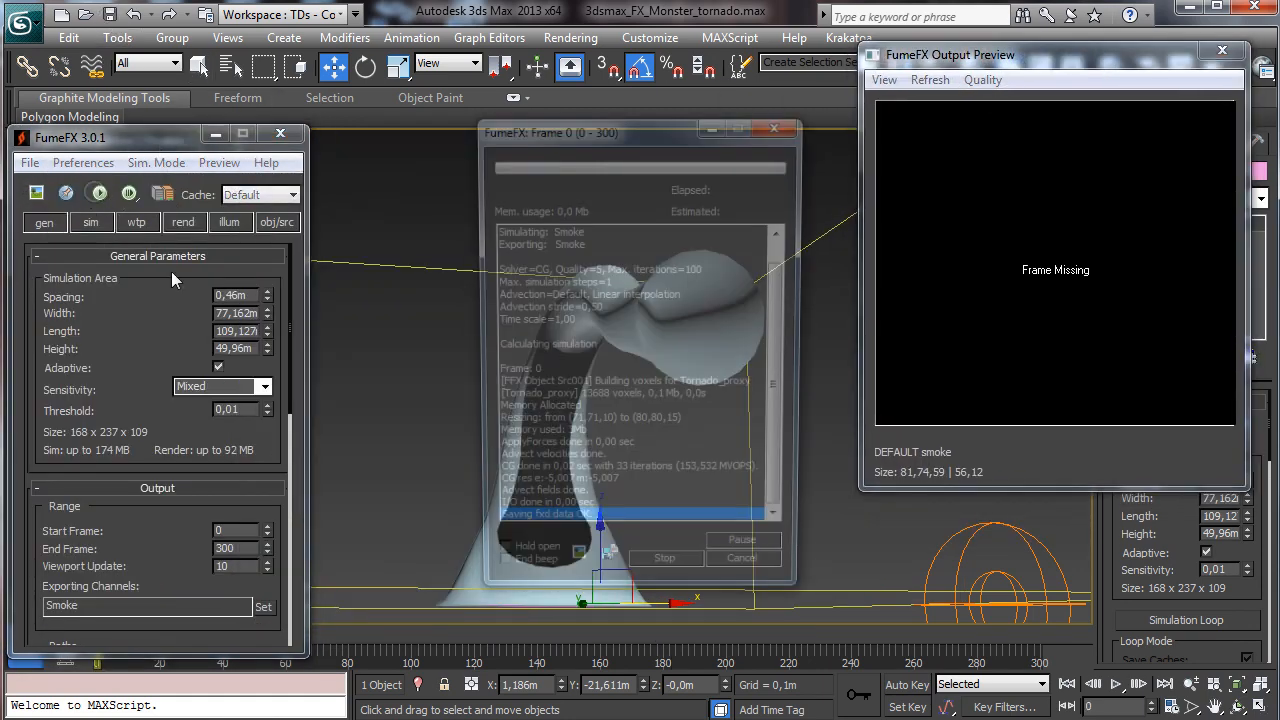
{"action": "left_click_drag", "start_coordinate": [652, 128], "coordinate": [545, 111]}
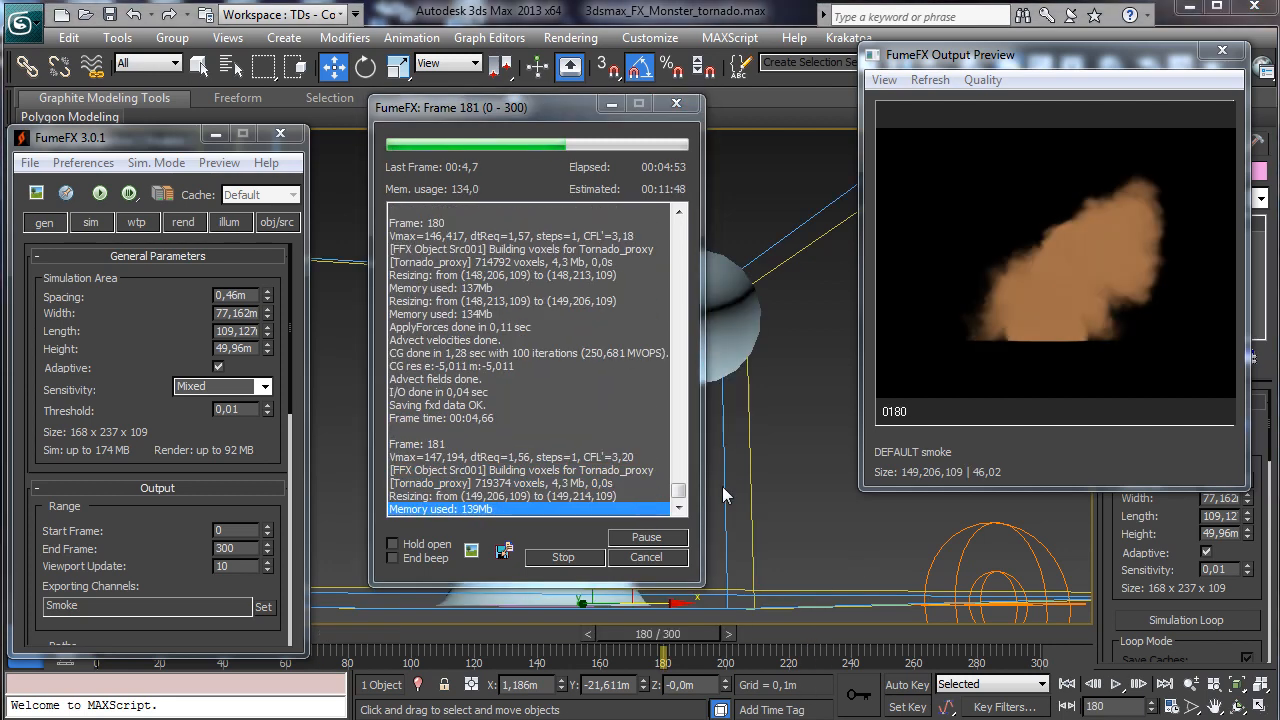
{"action": "left_click", "coordinate": [563, 557]}
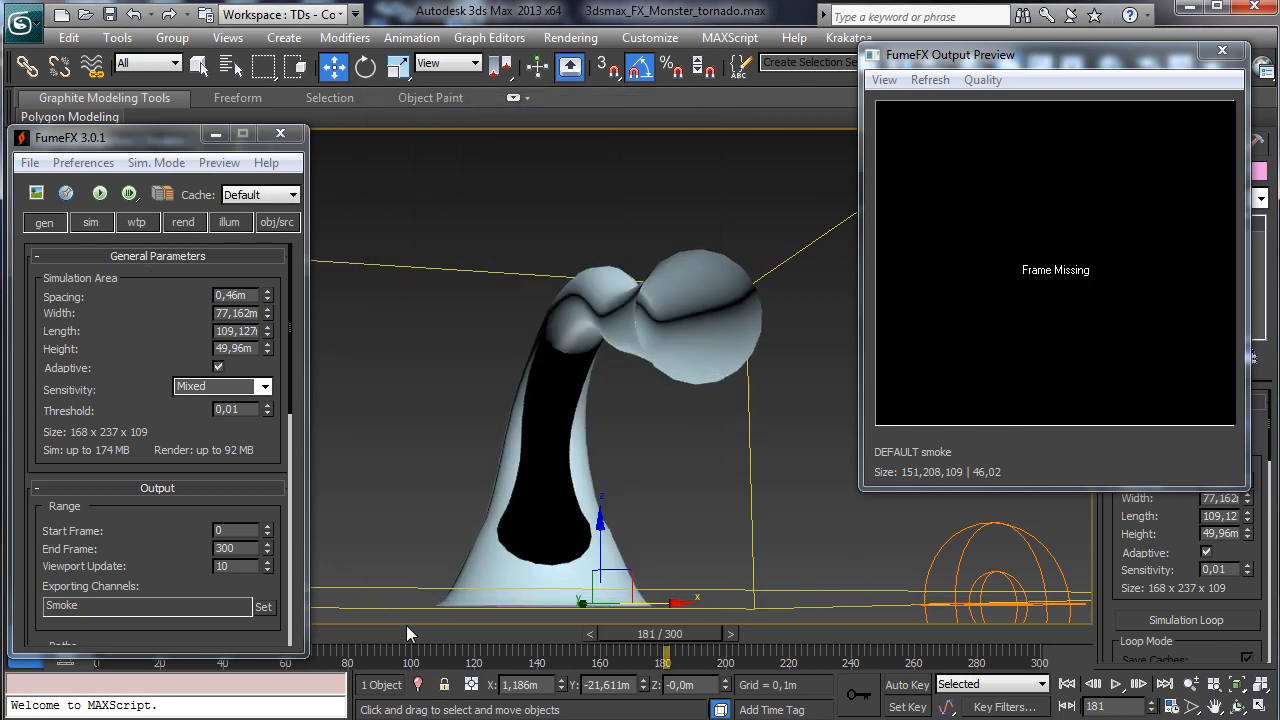
{"action": "left_click_drag", "start_coordinate": [406, 633], "coordinate": [498, 562]}
- Close the FumeFX settings and output preview windows and restore the four-viewport layout
{"action": "left_click", "coordinate": [278, 136]}
{"action": "key", "text": "w"}
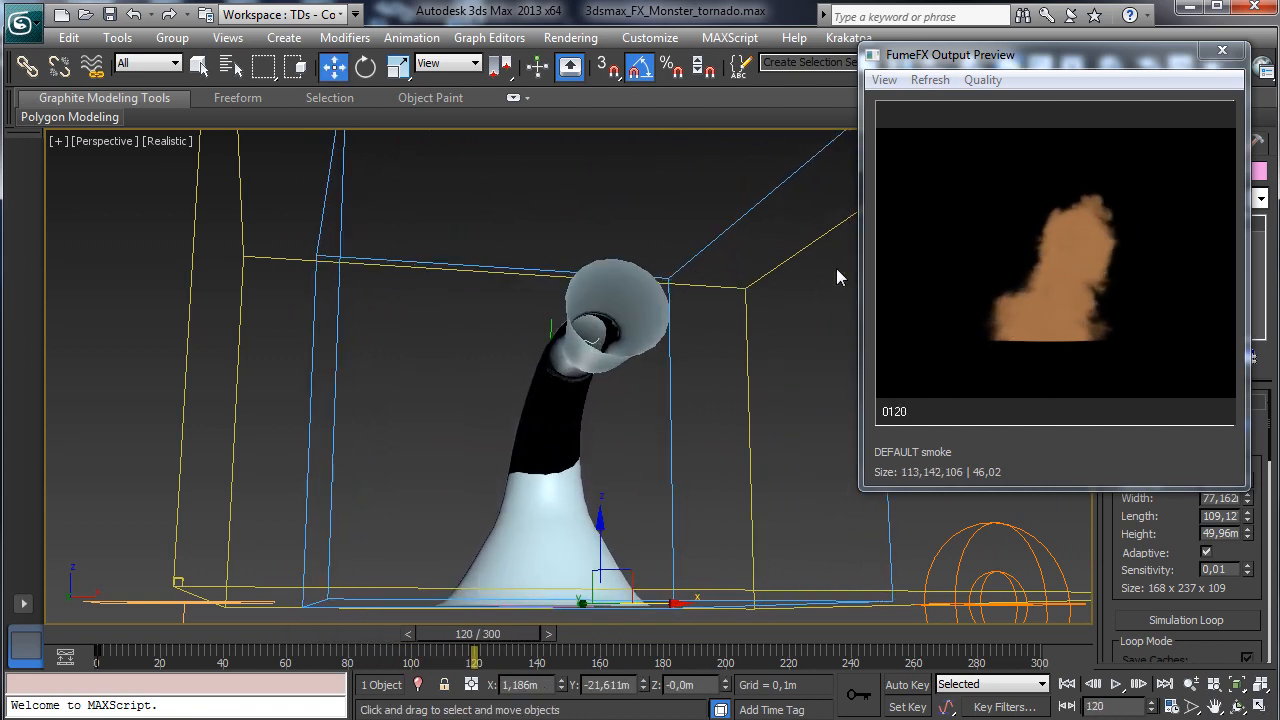
{"action": "left_click", "coordinate": [1222, 50]}
{"action": "left_click", "coordinate": [1258, 686]}
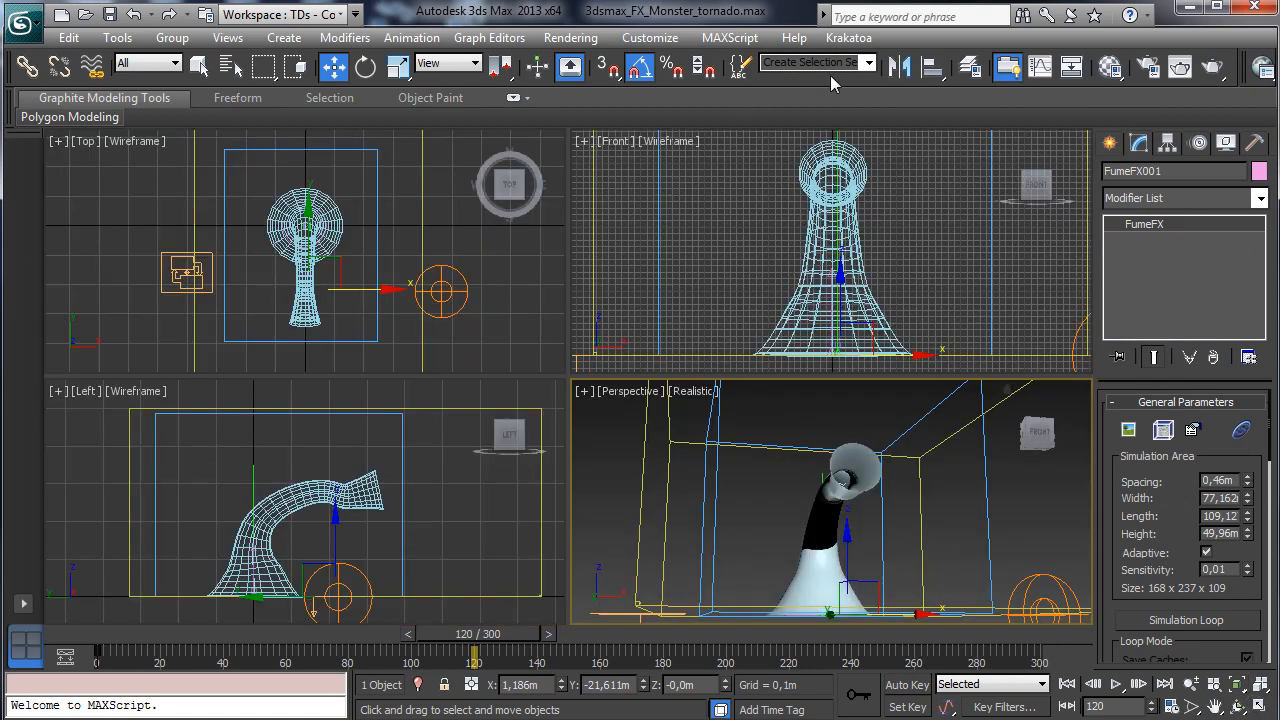
- Create a standard Target Direct light in the Front view, aimed from above the FumeFX container's upper corner at the tornado's base
{"action": "left_click", "coordinate": [1110, 145]}
{"action": "left_click", "coordinate": [1165, 176]}
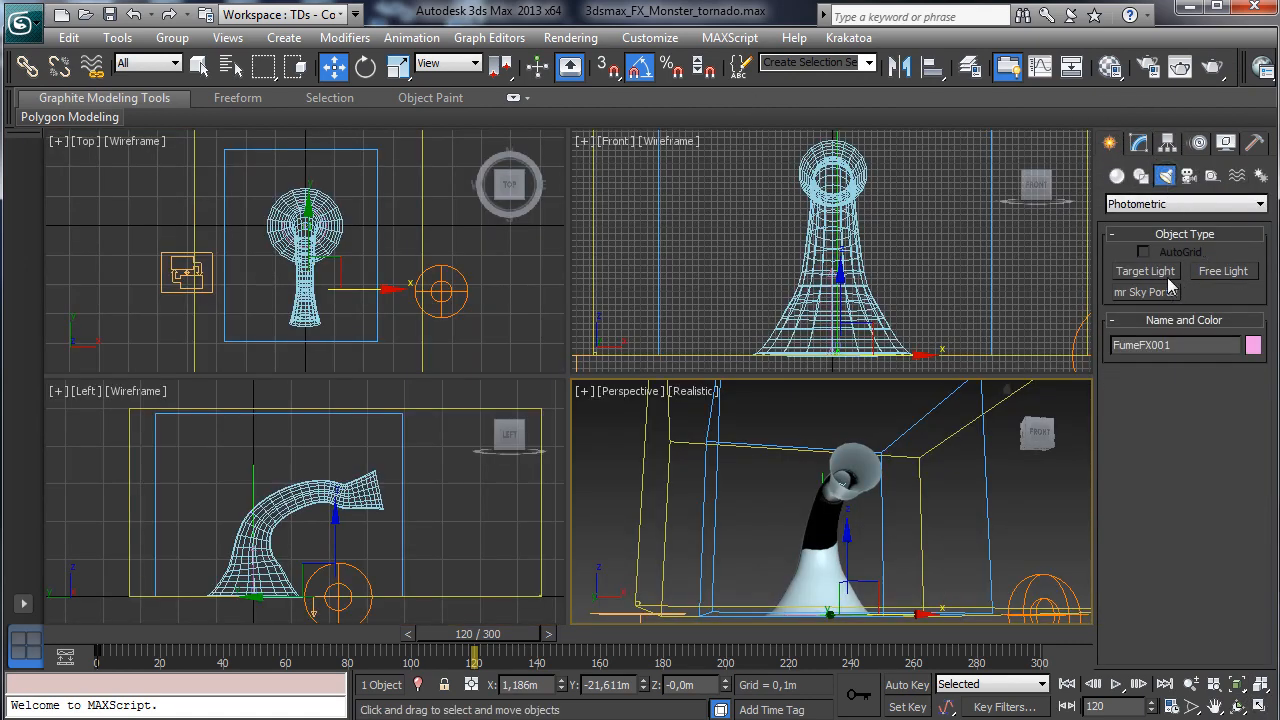
{"action": "left_click", "coordinate": [1185, 204]}
{"action": "left_click", "coordinate": [1165, 227]}
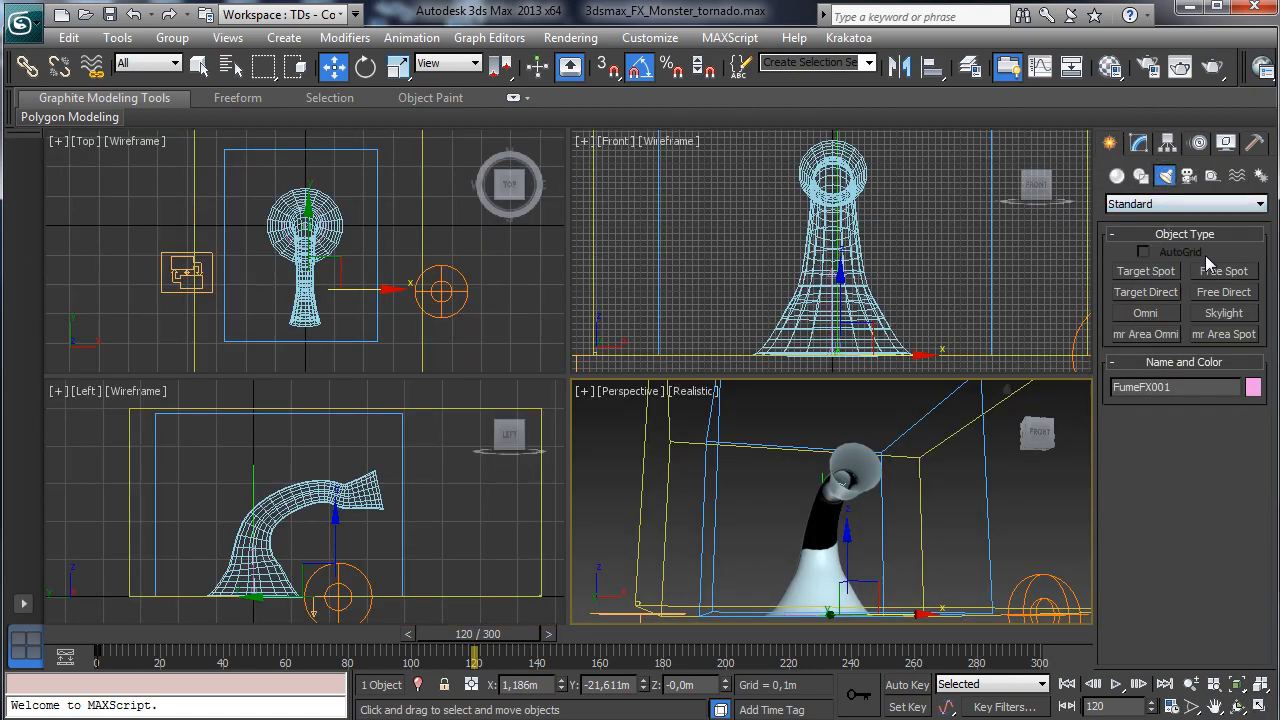
{"action": "left_click", "coordinate": [1146, 292]}
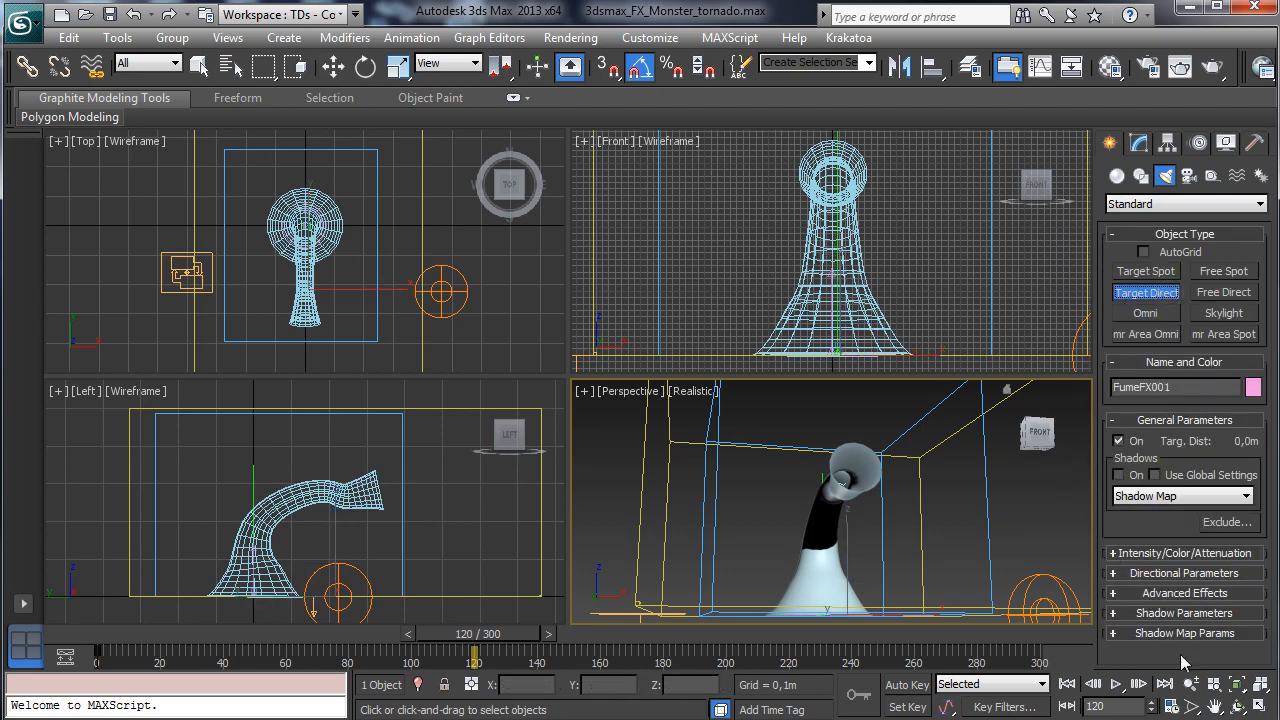
{"action": "left_click", "coordinate": [1191, 684]}
{"action": "left_click_drag", "start_coordinate": [812, 229], "coordinate": [843, 357]}
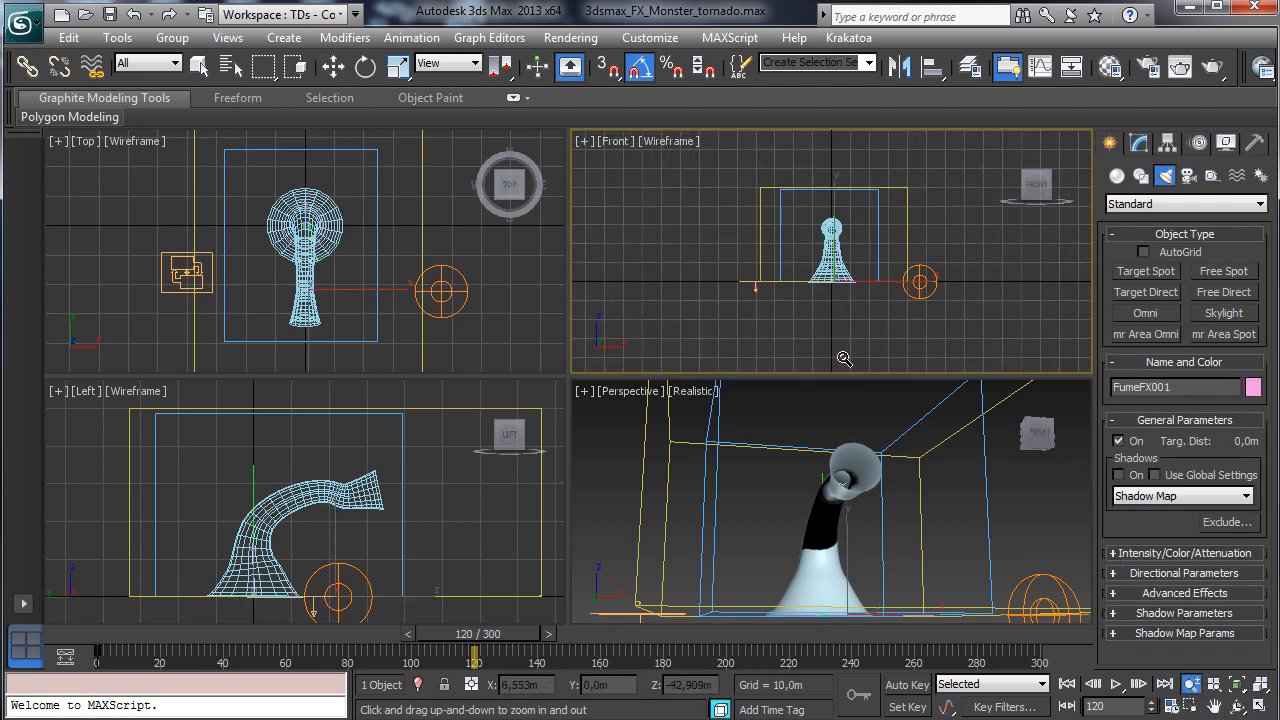
{"action": "left_click", "coordinate": [333, 66]}
{"action": "left_click", "coordinate": [1148, 293]}
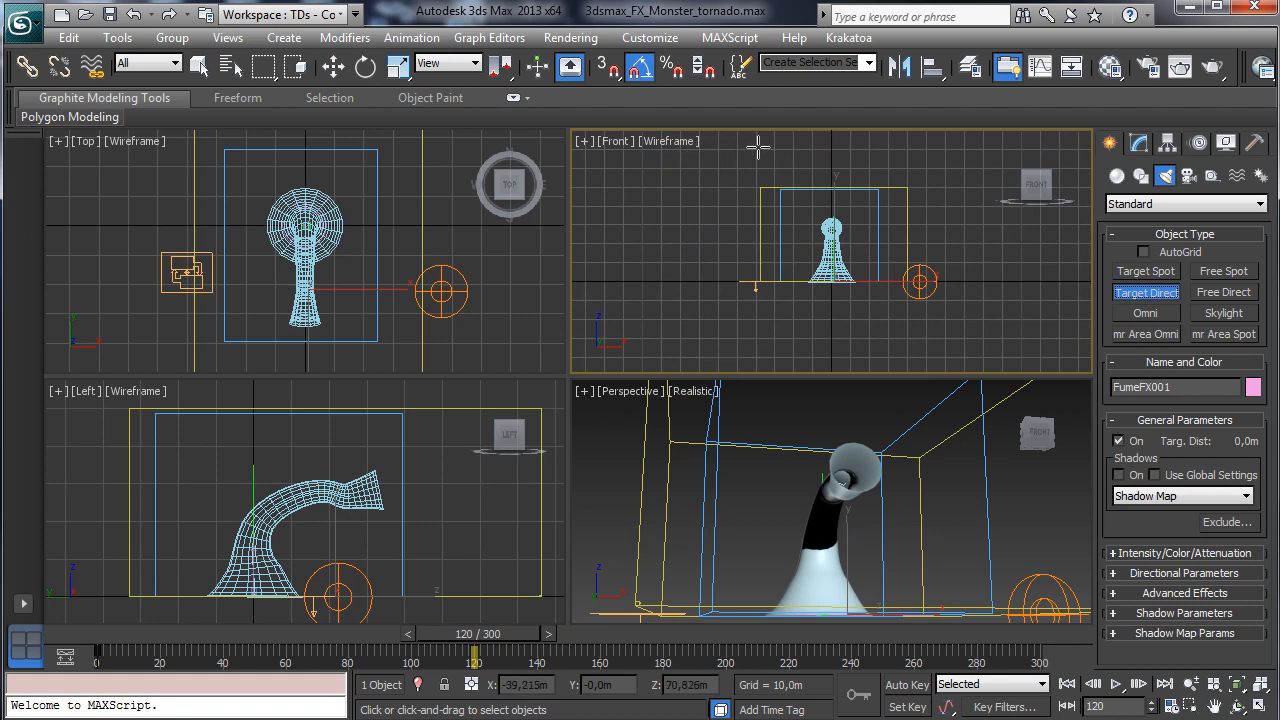
{"action": "left_click_drag", "start_coordinate": [760, 149], "coordinate": [852, 288]}
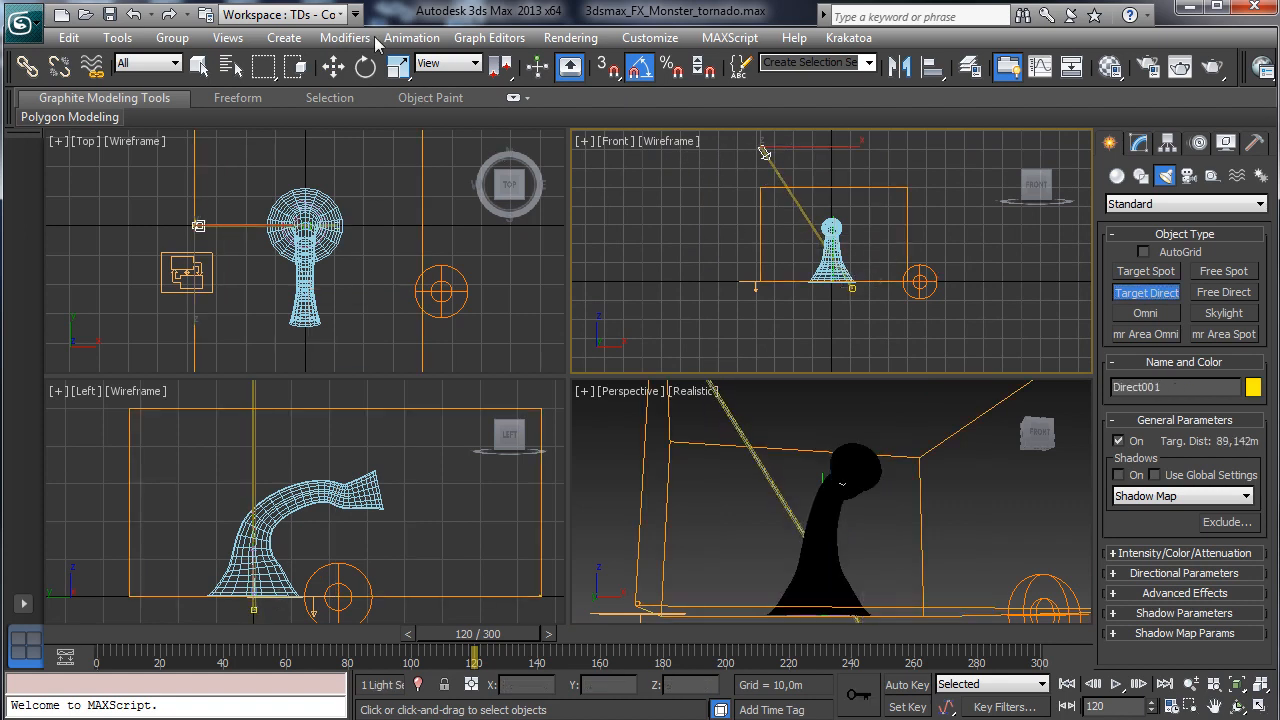
- Turn on Shadow Map shadows for the directional light and raise its intensity multiplier to 1,43
{"action": "left_click", "coordinate": [338, 68]}
{"action": "left_click", "coordinate": [1138, 143]}
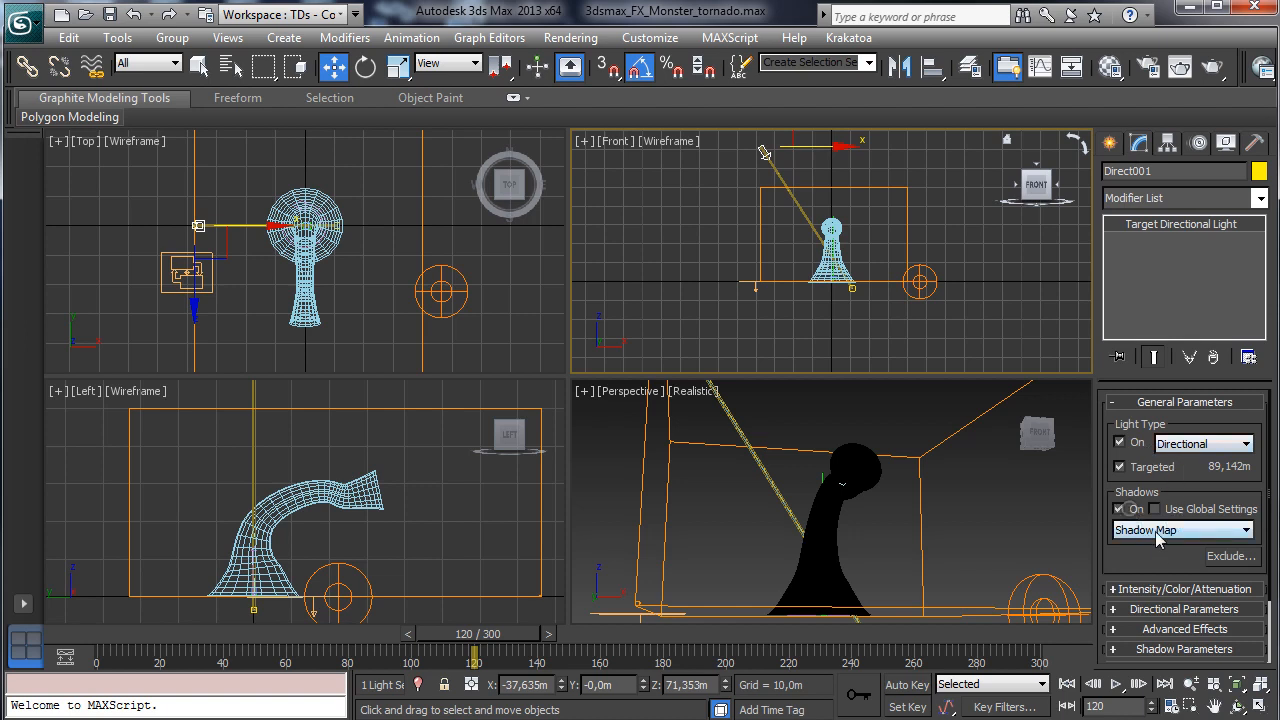
{"action": "scroll", "coordinate": [1150, 566], "scroll_direction": "down", "scroll_amount": 2}
{"action": "left_click", "coordinate": [1172, 531]}
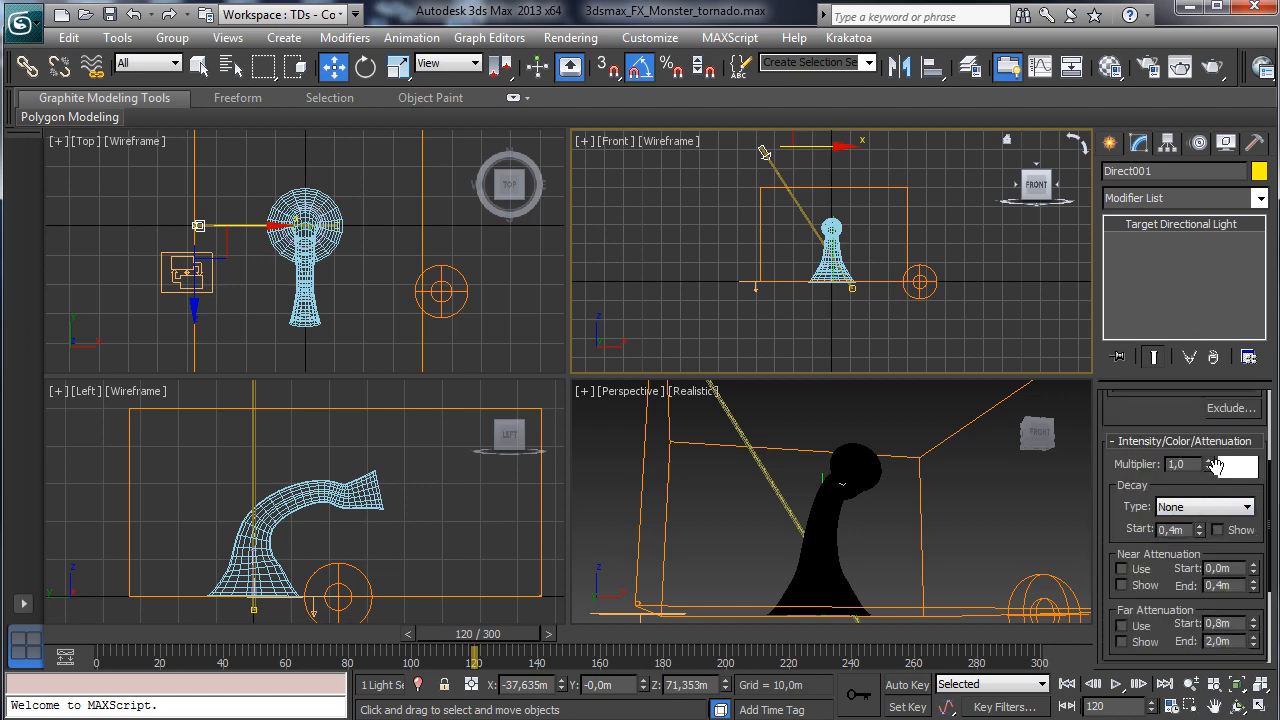
{"action": "left_click_drag", "start_coordinate": [1207, 472], "coordinate": [1214, 418]}
- Tint the directional light a warm beige with RGB 211, 191, 169
{"action": "left_click", "coordinate": [1237, 467]}
{"action": "left_click", "coordinate": [357, 279]}
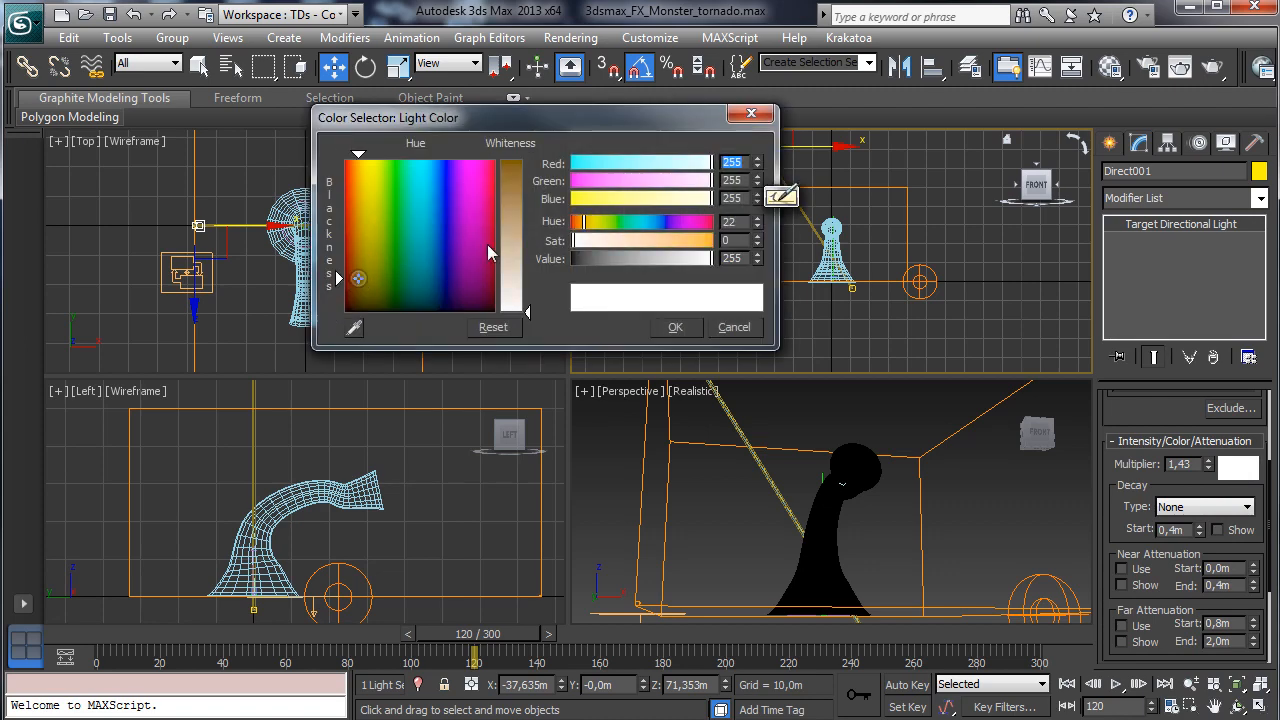
{"action": "left_click_drag", "start_coordinate": [533, 279], "coordinate": [546, 272]}
{"action": "left_click_drag", "start_coordinate": [636, 238], "coordinate": [610, 242]}
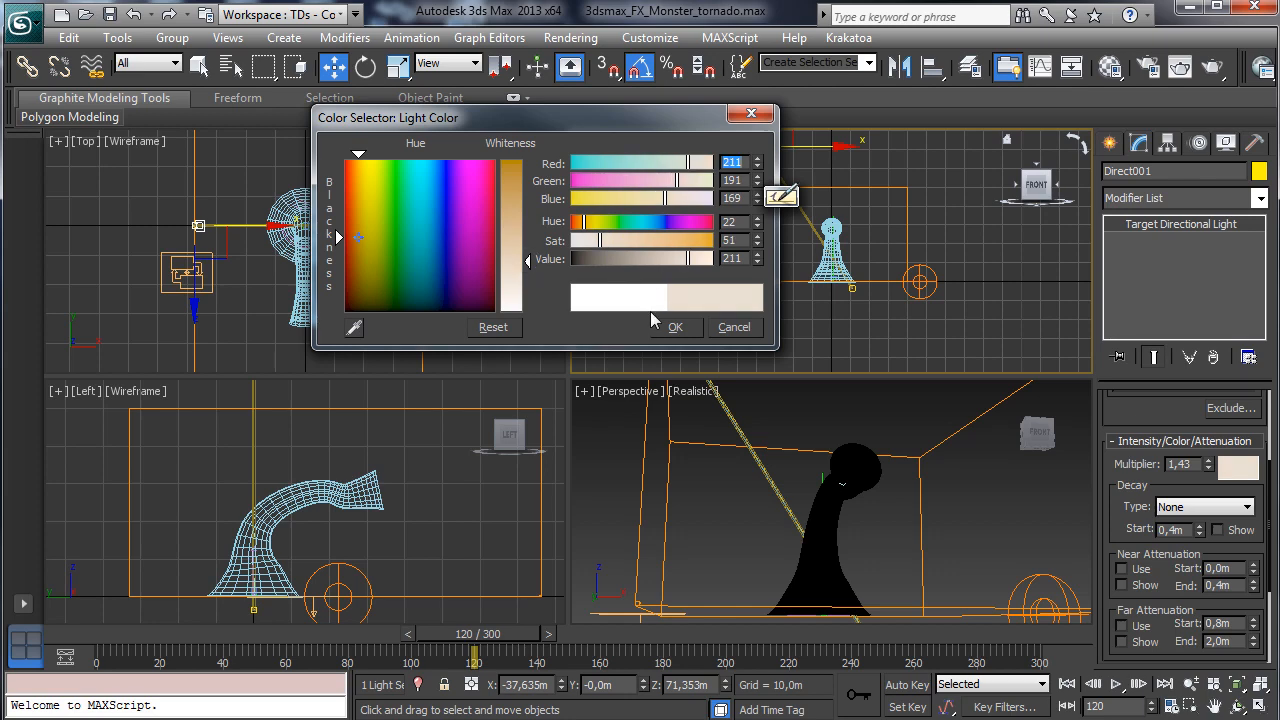
{"action": "left_click", "coordinate": [676, 330]}
- Set the directional light's hotspot to 40 m and widen it to 50 m
{"action": "left_click_drag", "start_coordinate": [1125, 527], "coordinate": [1152, 345]}
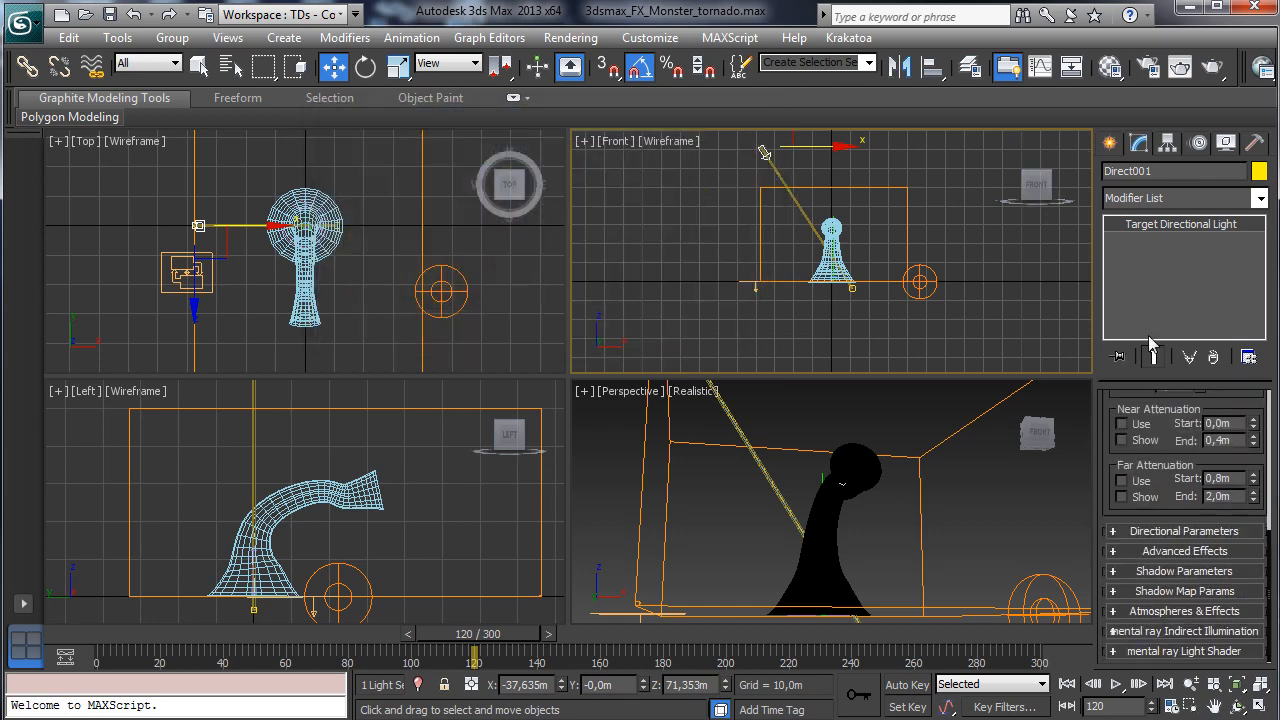
{"action": "left_click", "coordinate": [1183, 533]}
{"action": "left_click_drag", "start_coordinate": [1252, 577], "coordinate": [1241, 568]}
{"action": "type", "text": "40"}
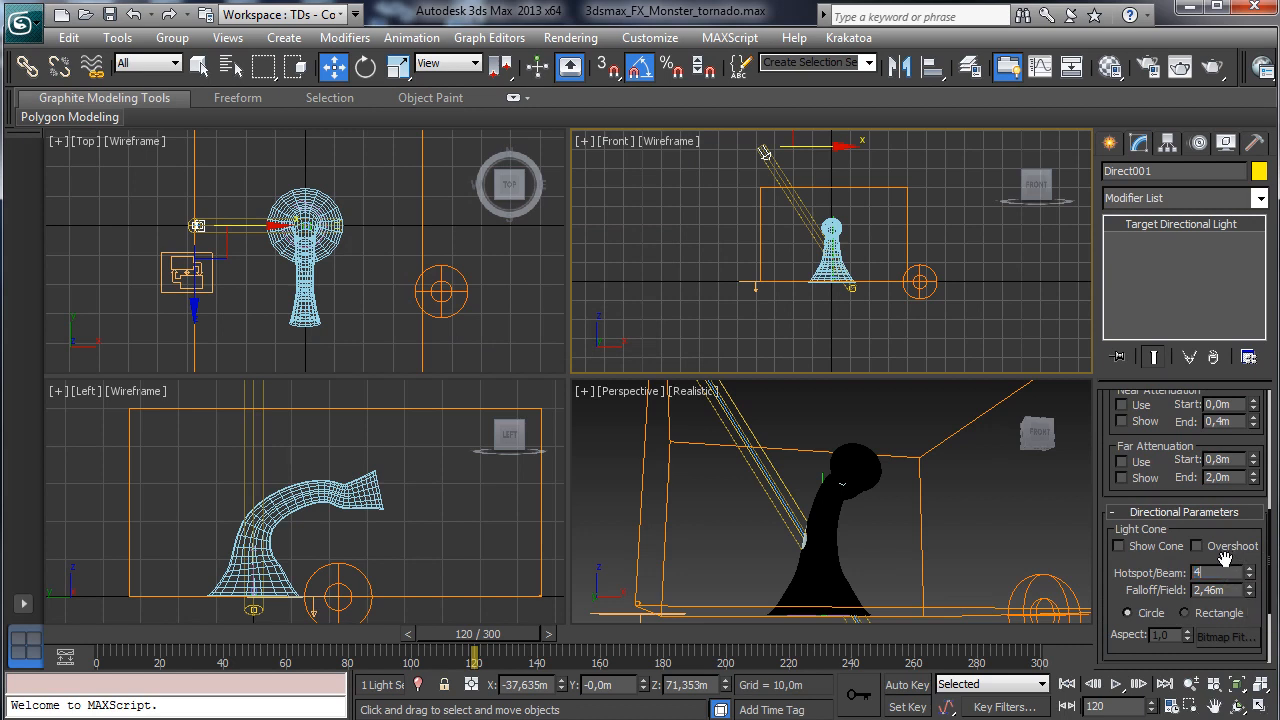
{"action": "key", "text": "Return"}
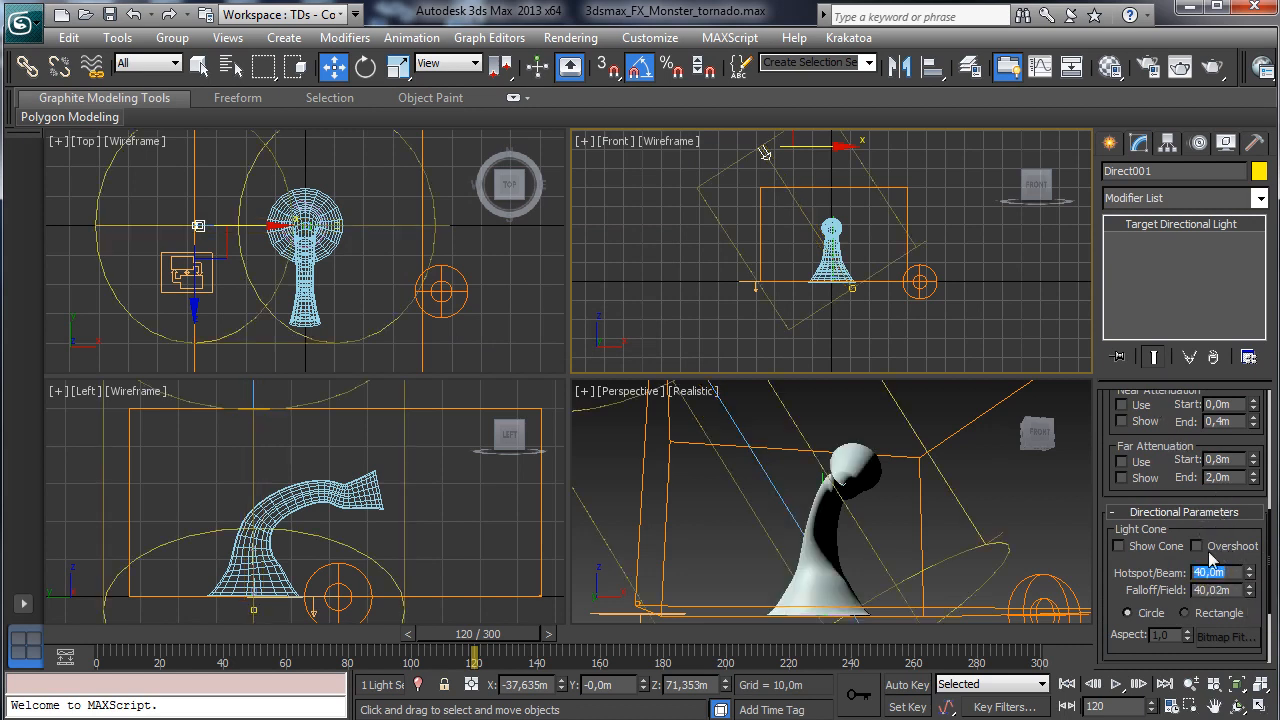
{"action": "type", "text": "50"}
{"action": "key", "text": "Return"}
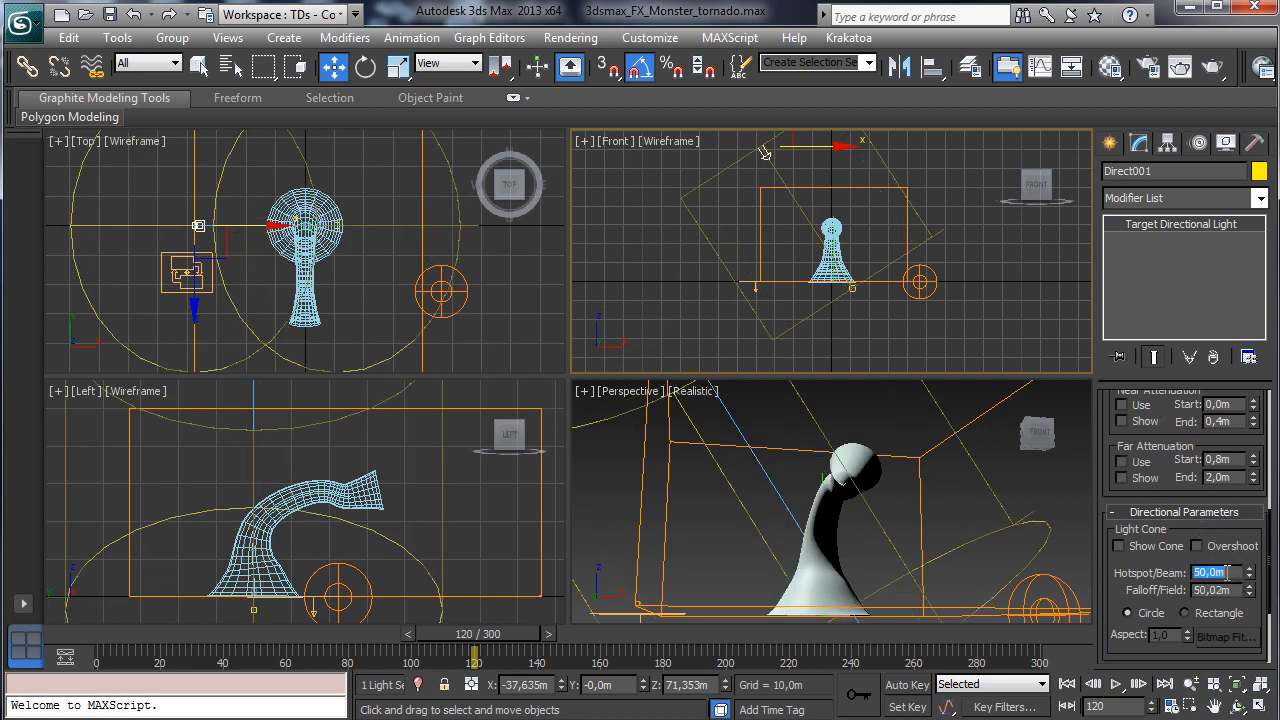
- Set the directional light's hotspot to 65 m and enable Overshoot
{"action": "left_click", "coordinate": [1225, 549]}
{"action": "left_click_drag", "start_coordinate": [1141, 574], "coordinate": [1147, 426]}
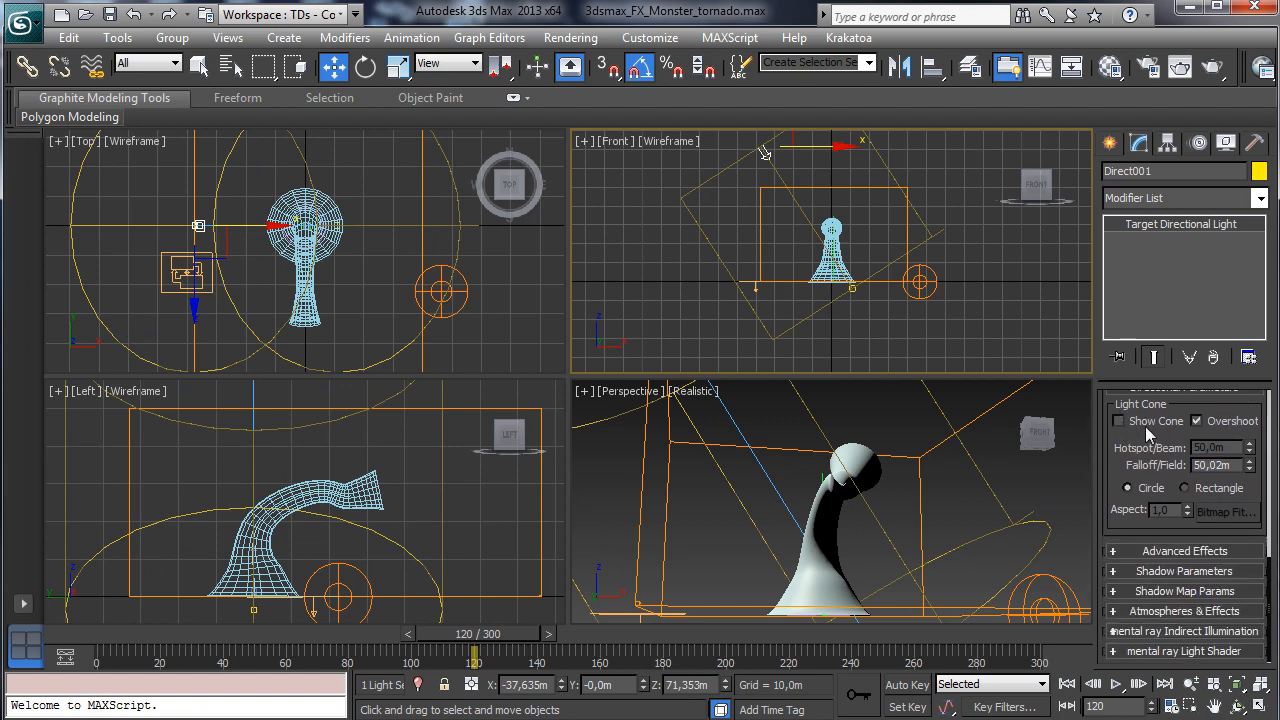
{"action": "left_click", "coordinate": [1220, 424]}
{"action": "left_click", "coordinate": [1231, 447]}
{"action": "type", "text": "65"}
{"action": "key", "text": "Return"}
{"action": "left_click", "coordinate": [1218, 424]}
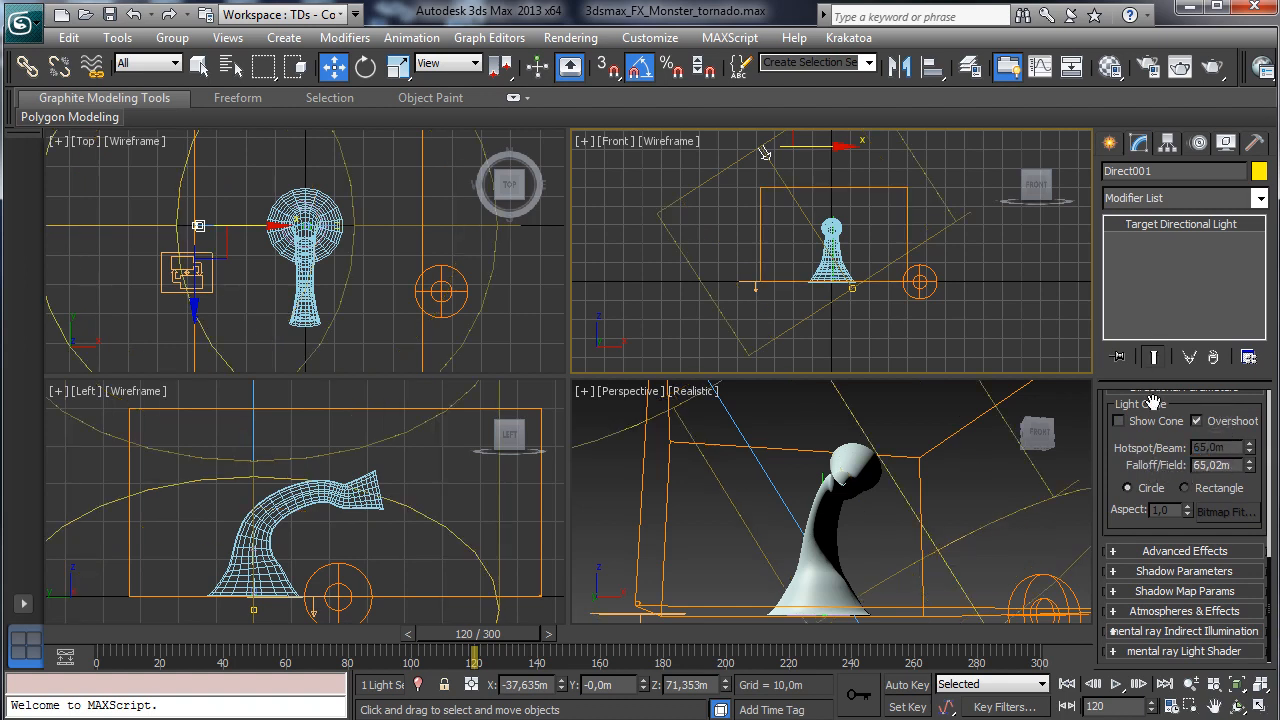
- Enable the light's atmosphere shadows and set its shadow map size to 4096 with a sample range of 12
{"action": "left_click", "coordinate": [1164, 570]}
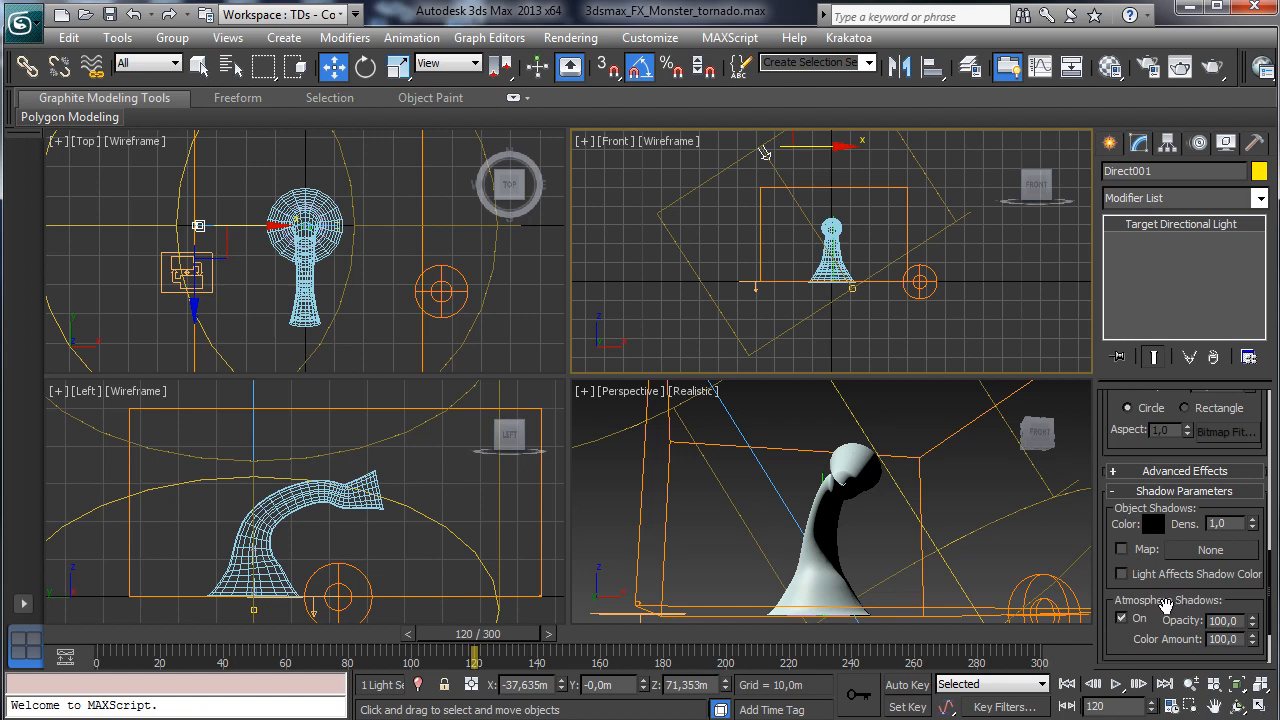
{"action": "left_click_drag", "start_coordinate": [1158, 594], "coordinate": [1167, 474]}
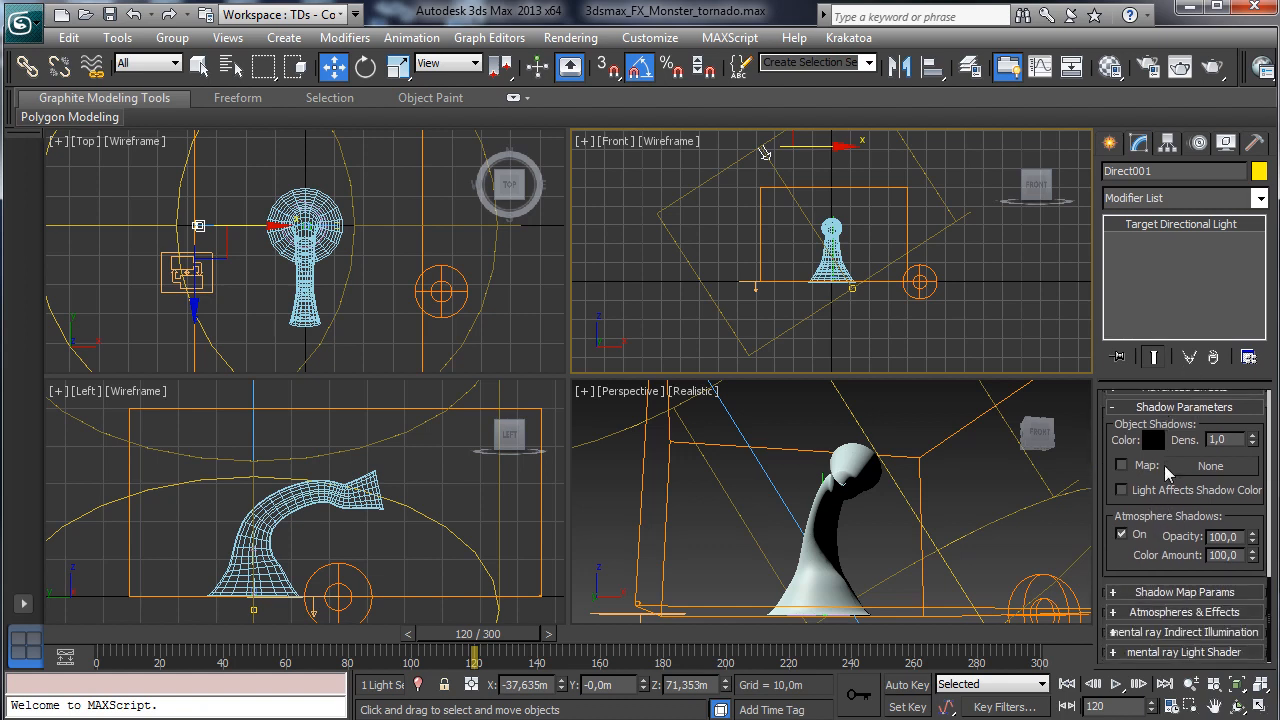
{"action": "left_click", "coordinate": [1167, 594]}
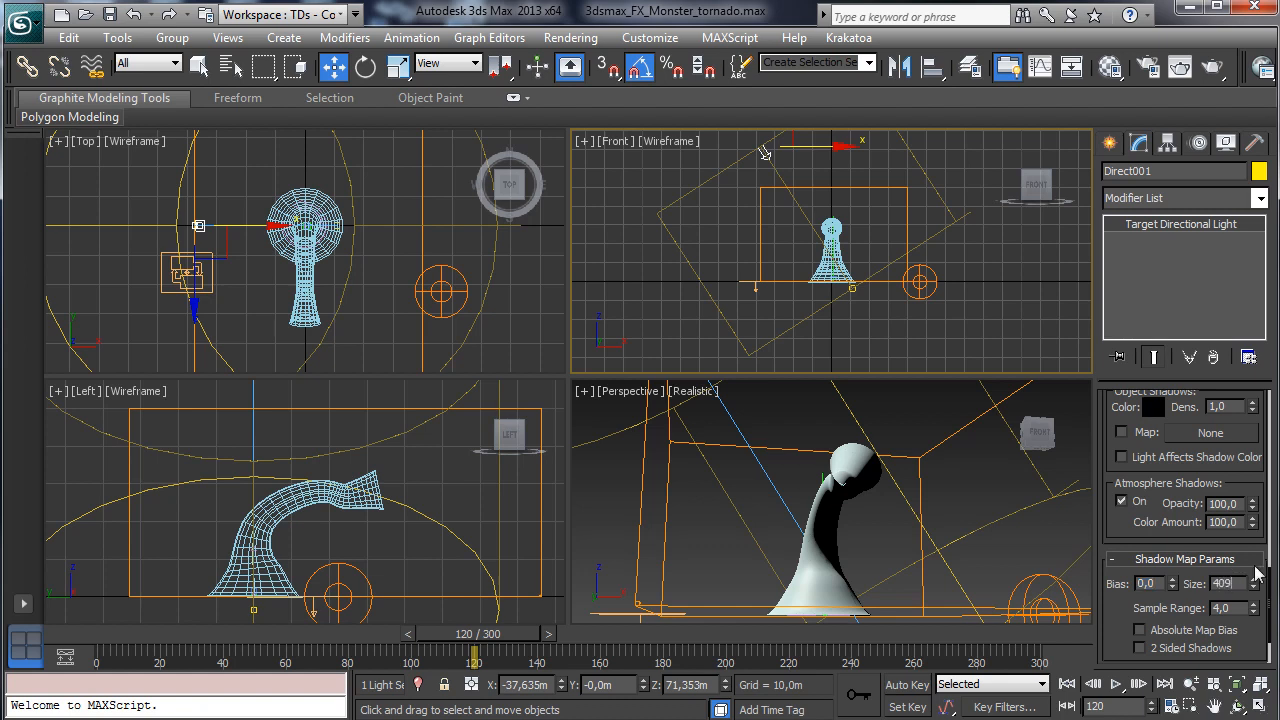
{"action": "key", "text": "Tab"}
{"action": "type", "text": "1"}
{"action": "left_click", "coordinate": [714, 456]}
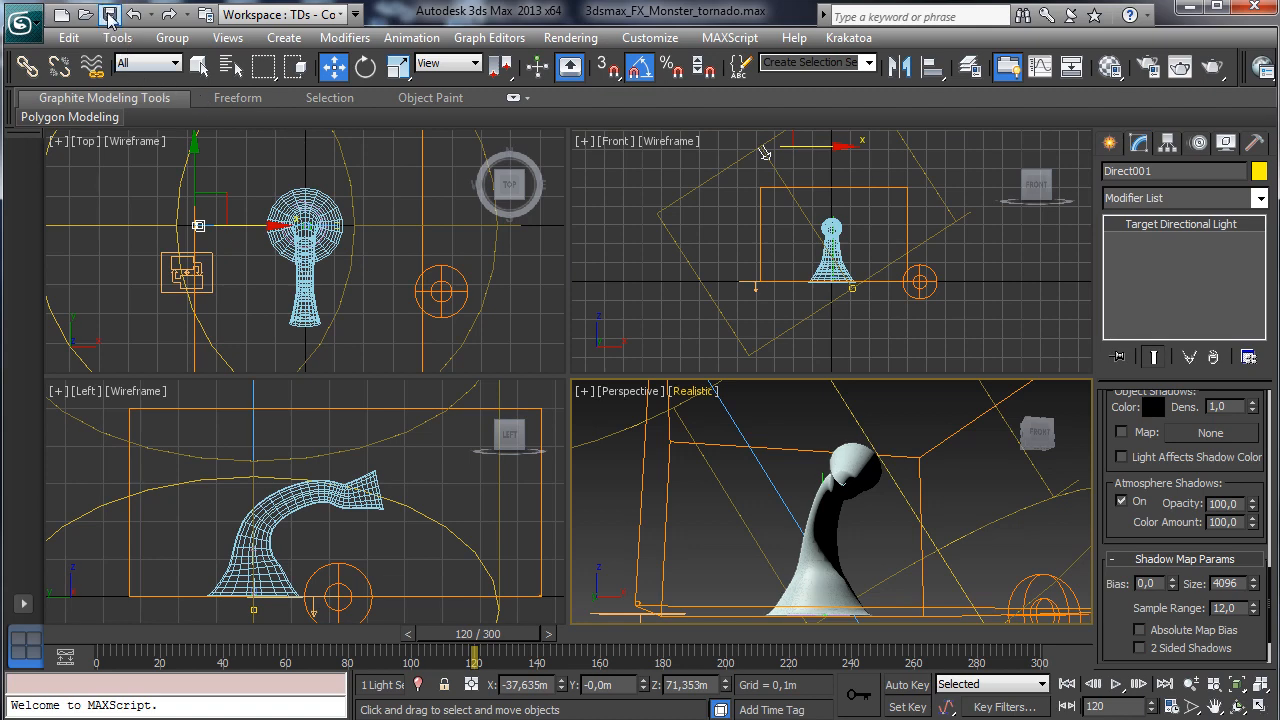
- Add the directional light to the FumeFX container's illumination lights list
{"action": "left_click", "coordinate": [882, 190]}
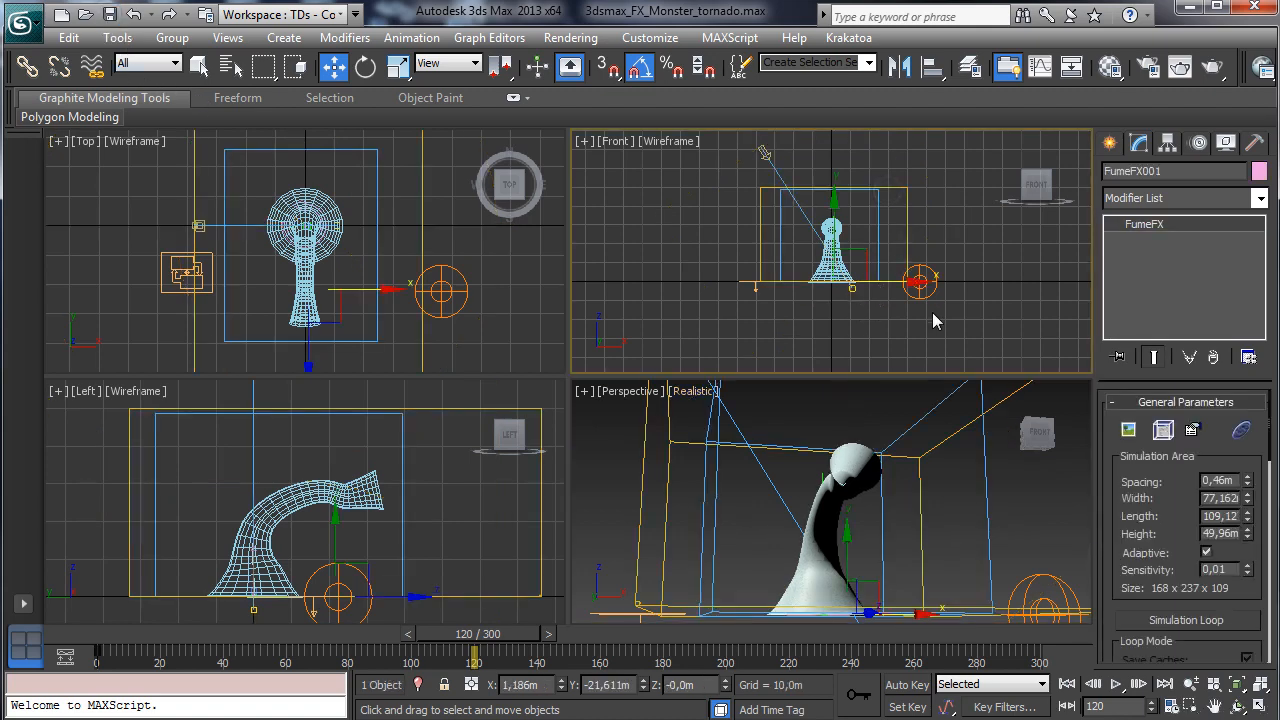
{"action": "left_click", "coordinate": [1163, 430]}
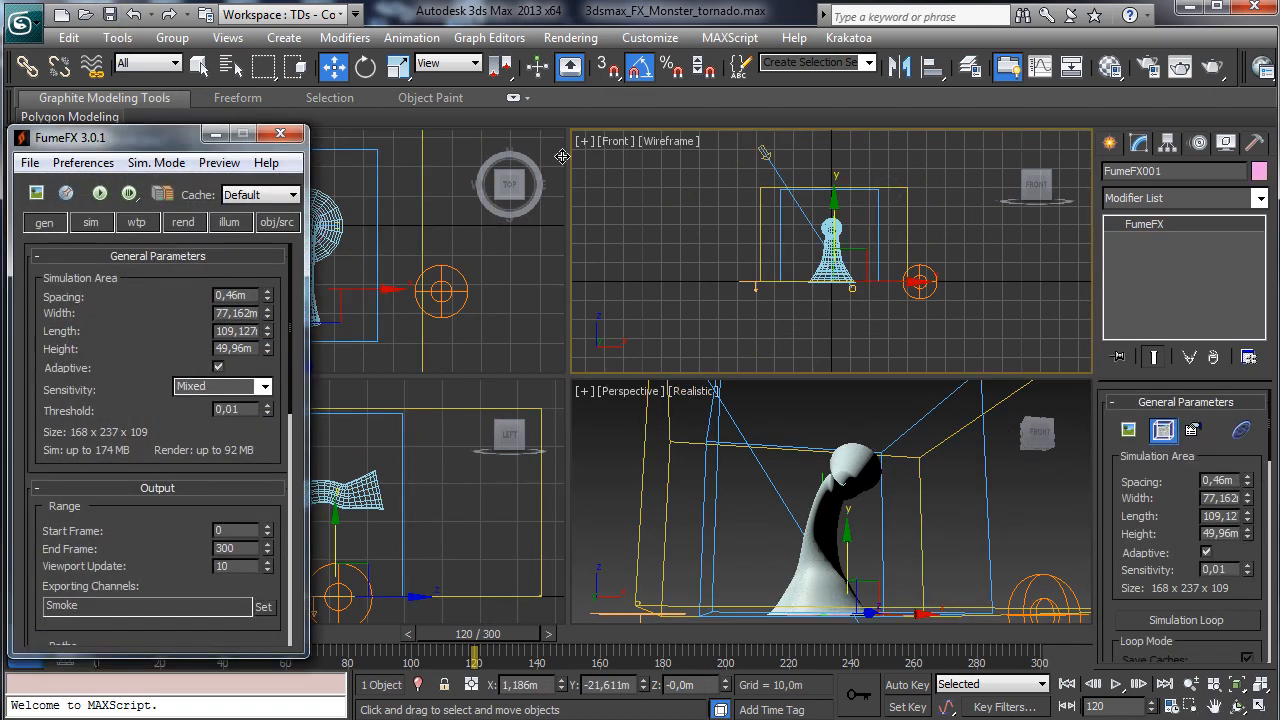
{"action": "left_click", "coordinate": [228, 222]}
{"action": "left_click", "coordinate": [57, 399]}
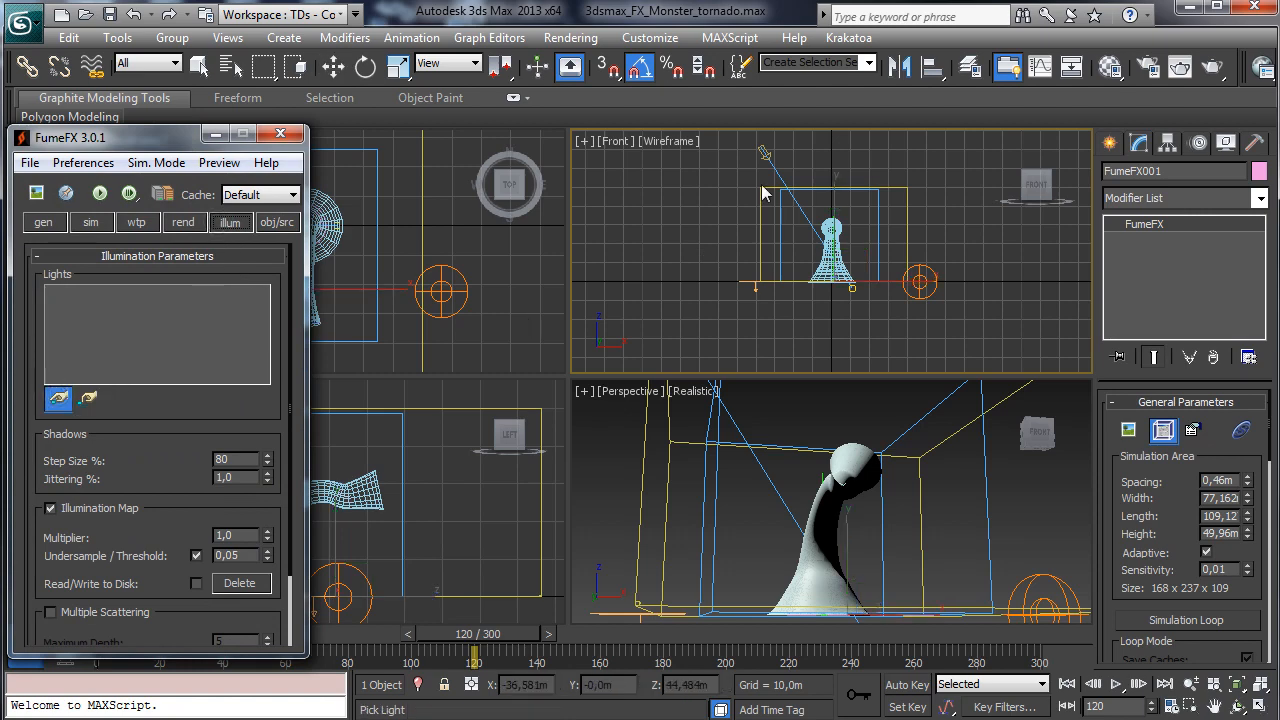
{"action": "left_click", "coordinate": [764, 154]}
{"action": "right_click", "coordinate": [704, 418]}
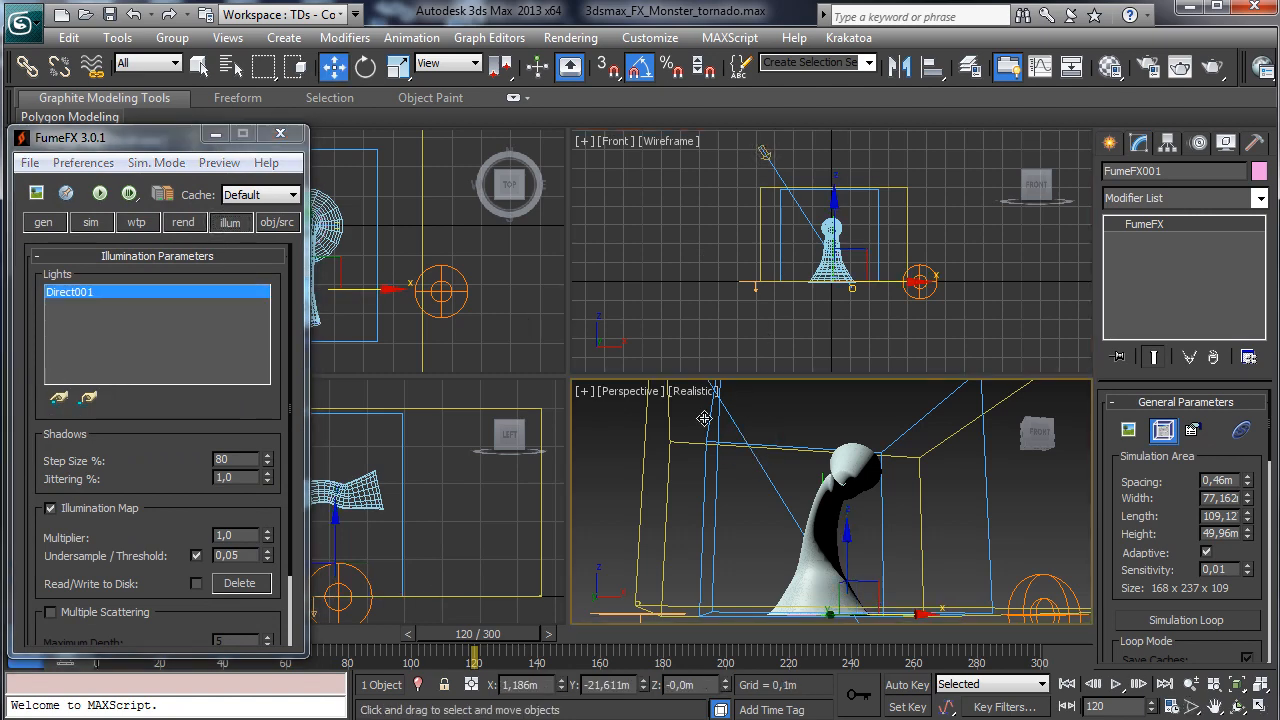
- Review the FumeFX rendering parameters and briefly check the scene's render setup
{"action": "left_click", "coordinate": [182, 222]}
{"action": "left_click", "coordinate": [1150, 68]}
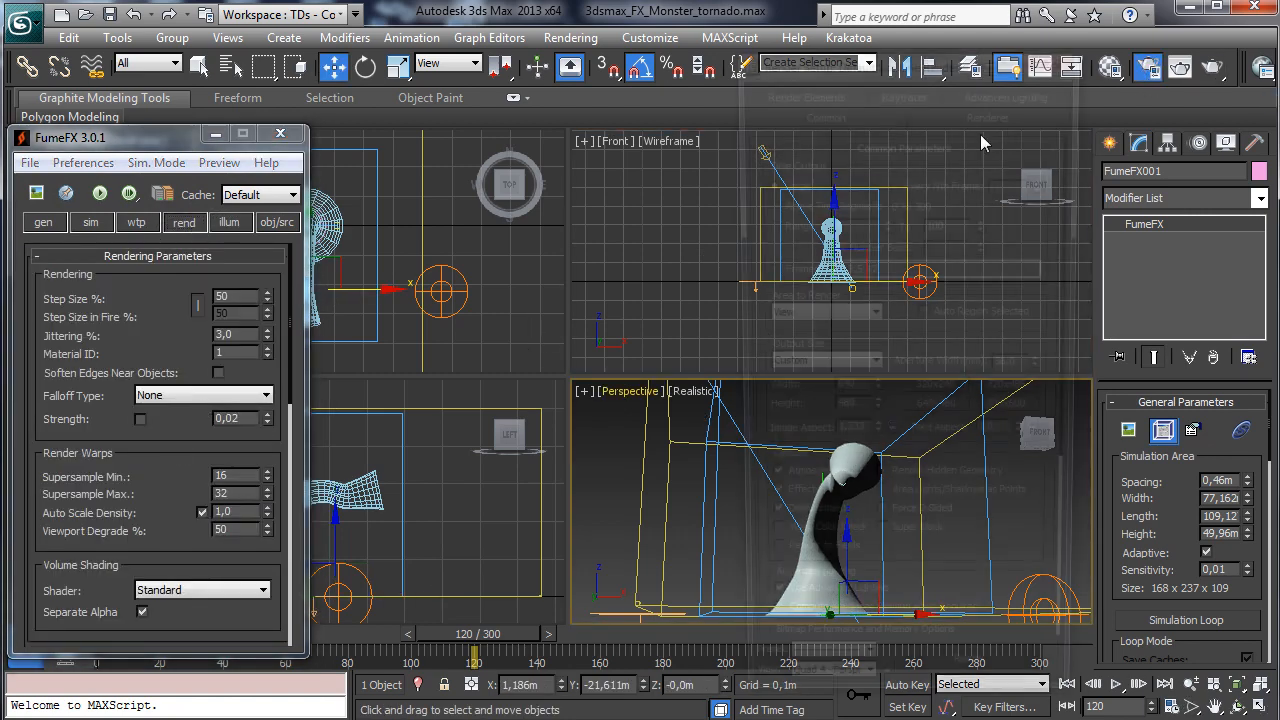
{"action": "left_click", "coordinate": [1060, 53]}
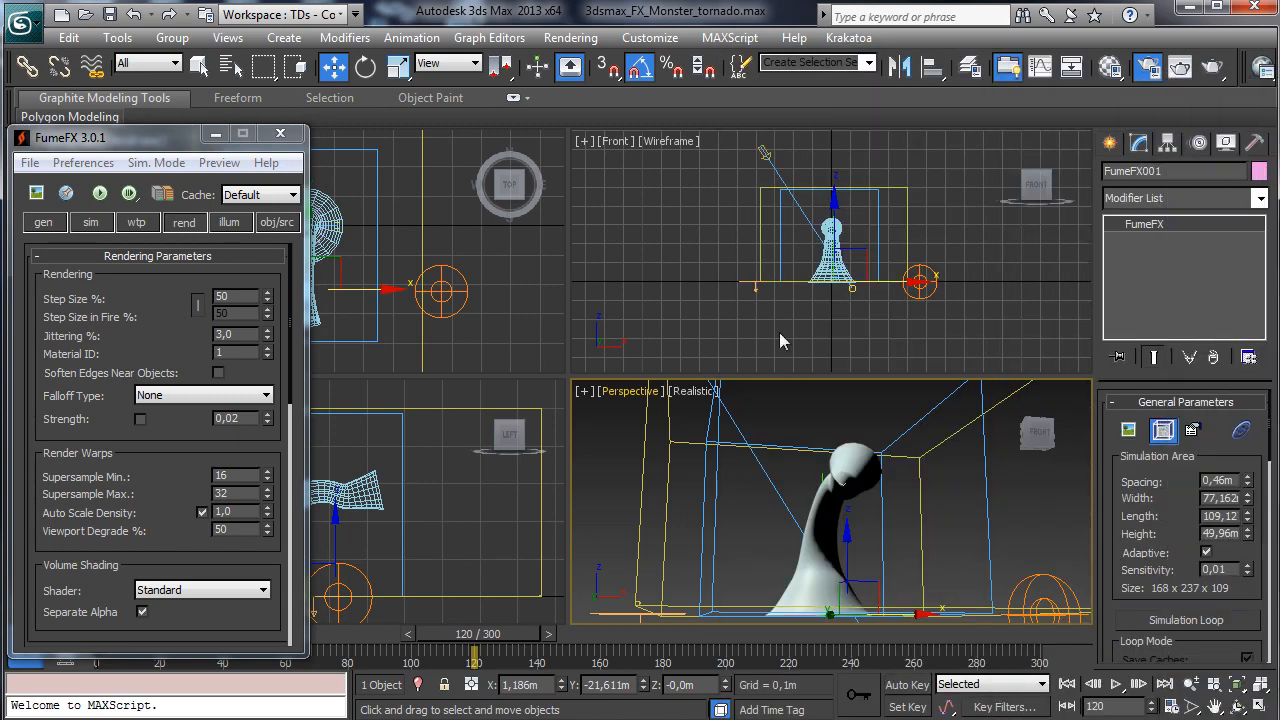
- Open the object properties of the Tornado_proxy mesh and confirm its rendering options
{"action": "left_click", "coordinate": [796, 568]}
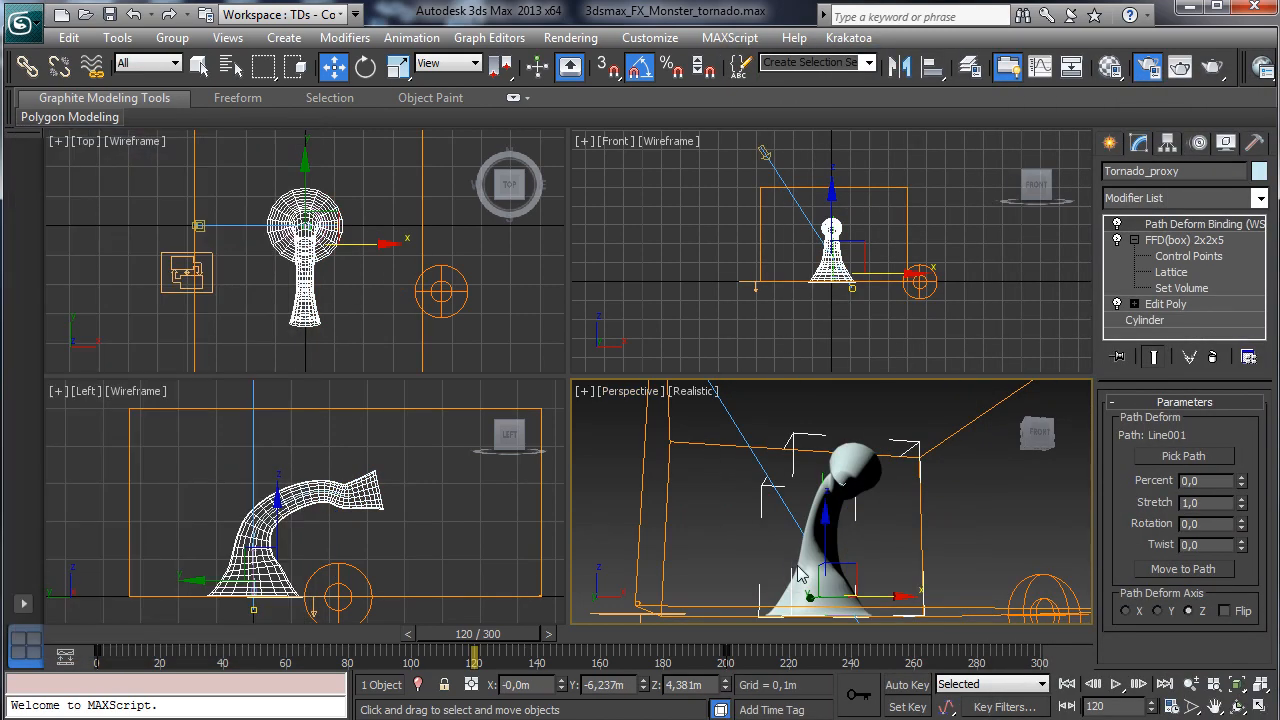
{"action": "right_click", "coordinate": [797, 566]}
{"action": "left_click", "coordinate": [830, 688]}
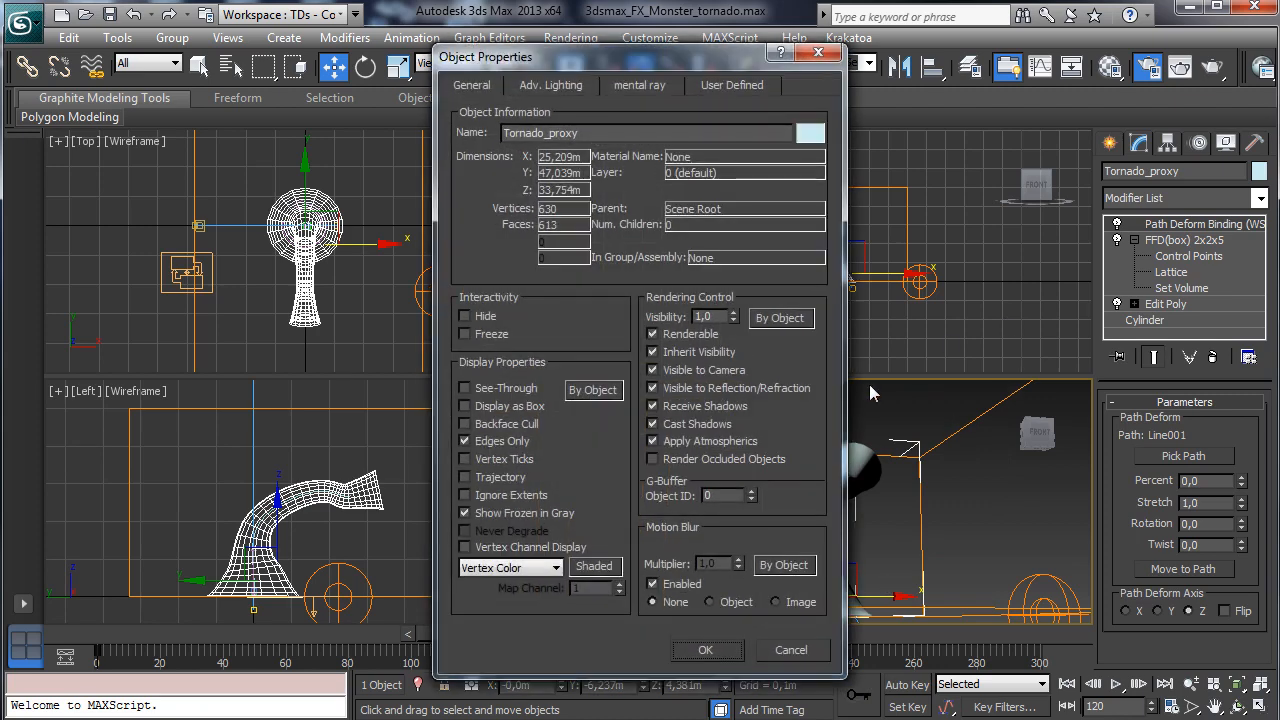
{"action": "left_click", "coordinate": [705, 650]}
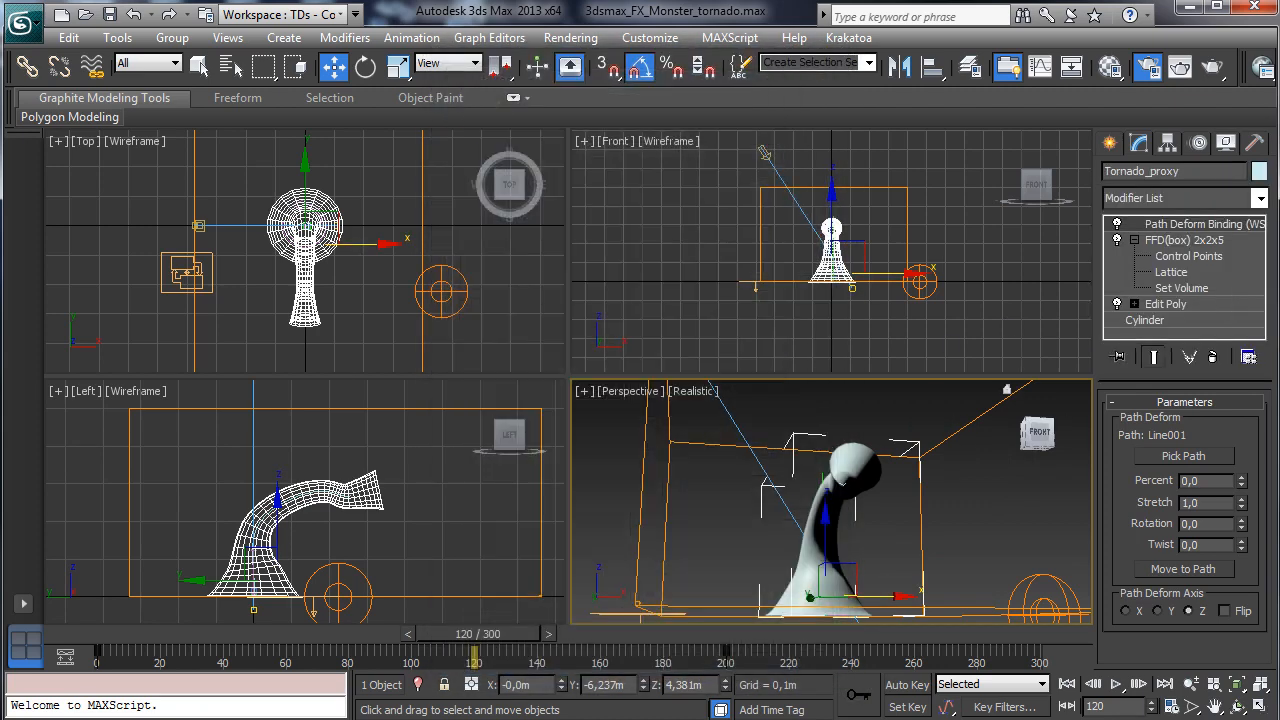
- Set the render output size to 900 × 400 pixels
{"action": "left_click", "coordinate": [1110, 66]}
{"action": "left_click_drag", "start_coordinate": [1120, 75], "coordinate": [1081, 46]}
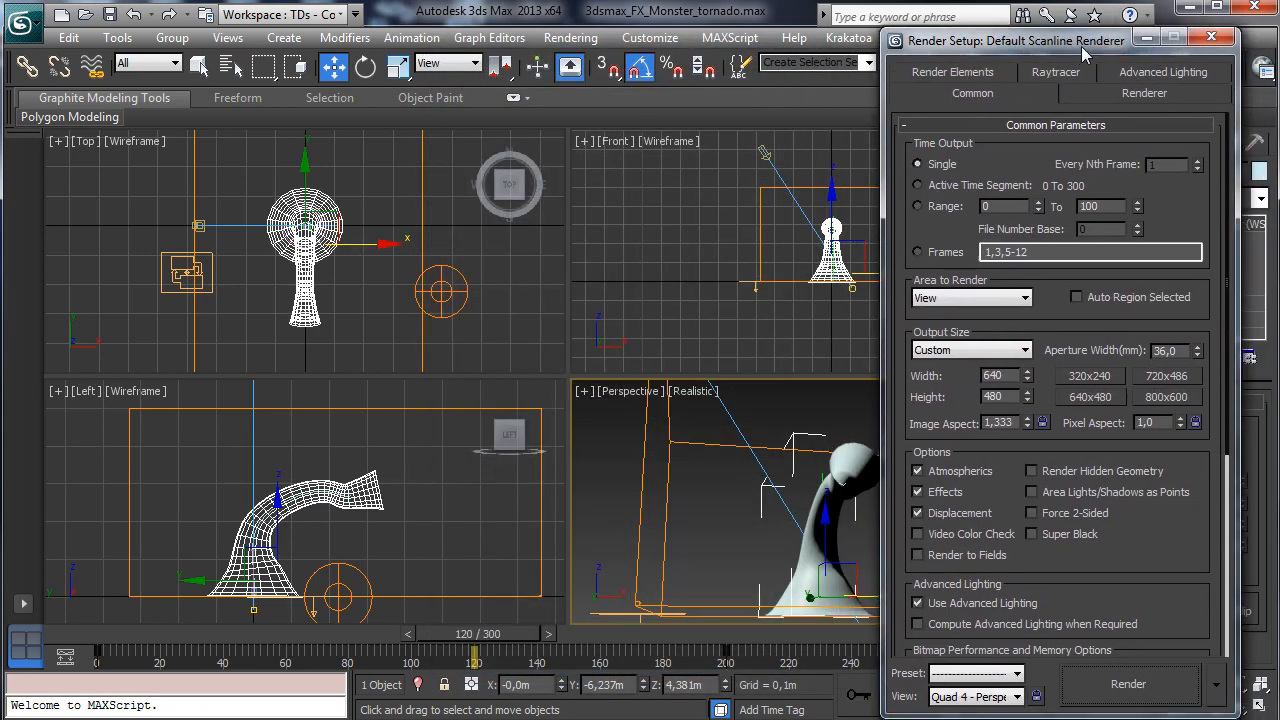
{"action": "double_click", "coordinate": [995, 375]}
{"action": "type", "text": "900"}
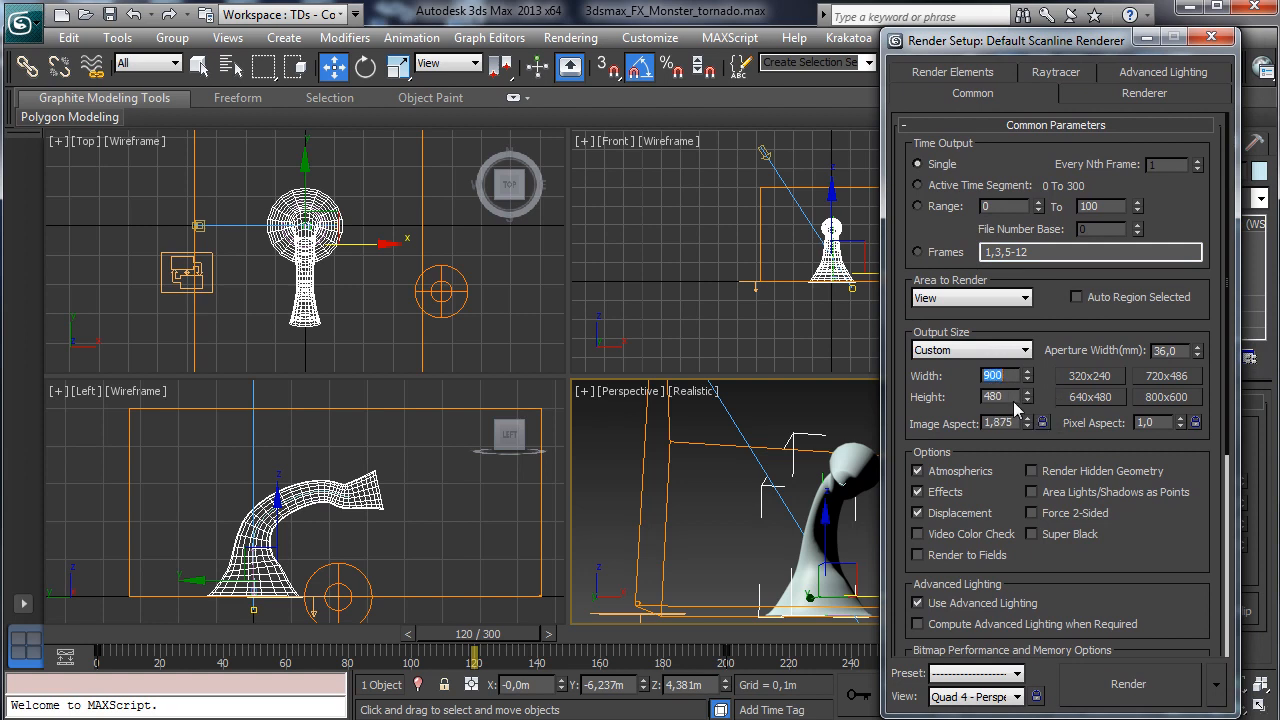
{"action": "left_click", "coordinate": [1005, 396]}
{"action": "type", "text": "400"}
{"action": "key", "text": "Return"}
- Render frame 120 from the Perspective view, and minimize the rendered image and render setup windows
{"action": "left_click", "coordinate": [632, 393]}
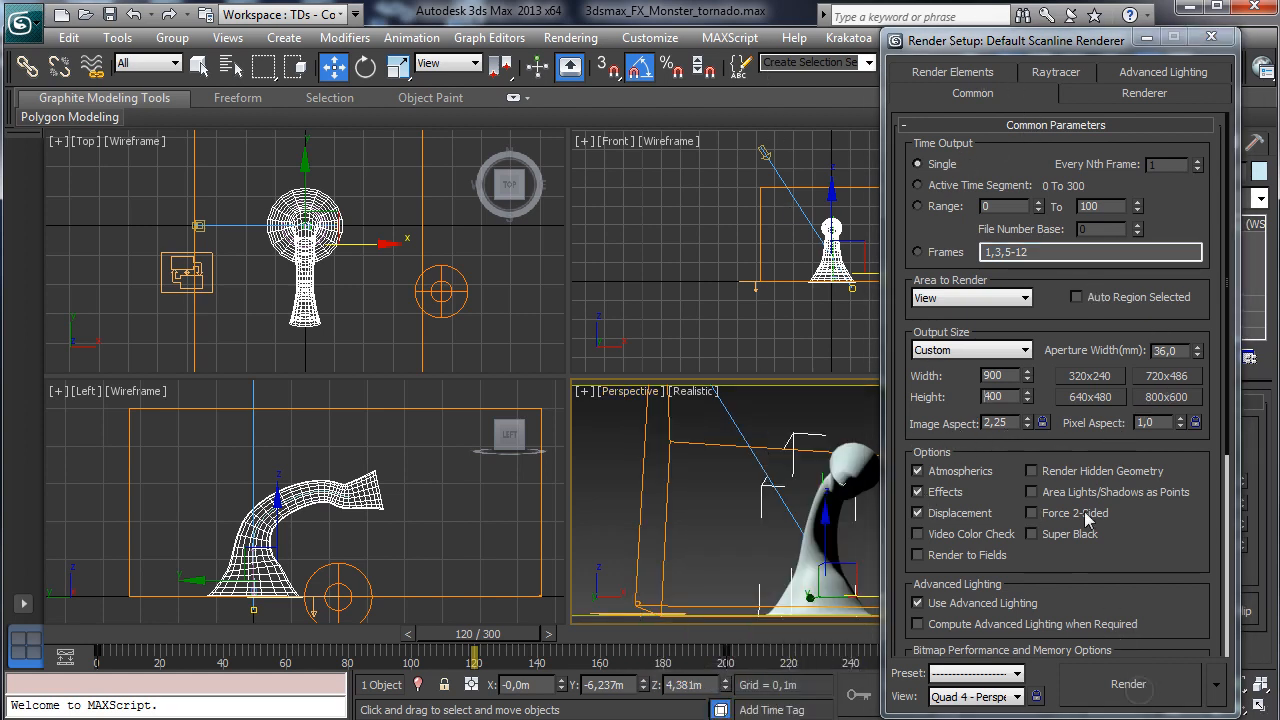
{"action": "key", "text": "shift+q"}
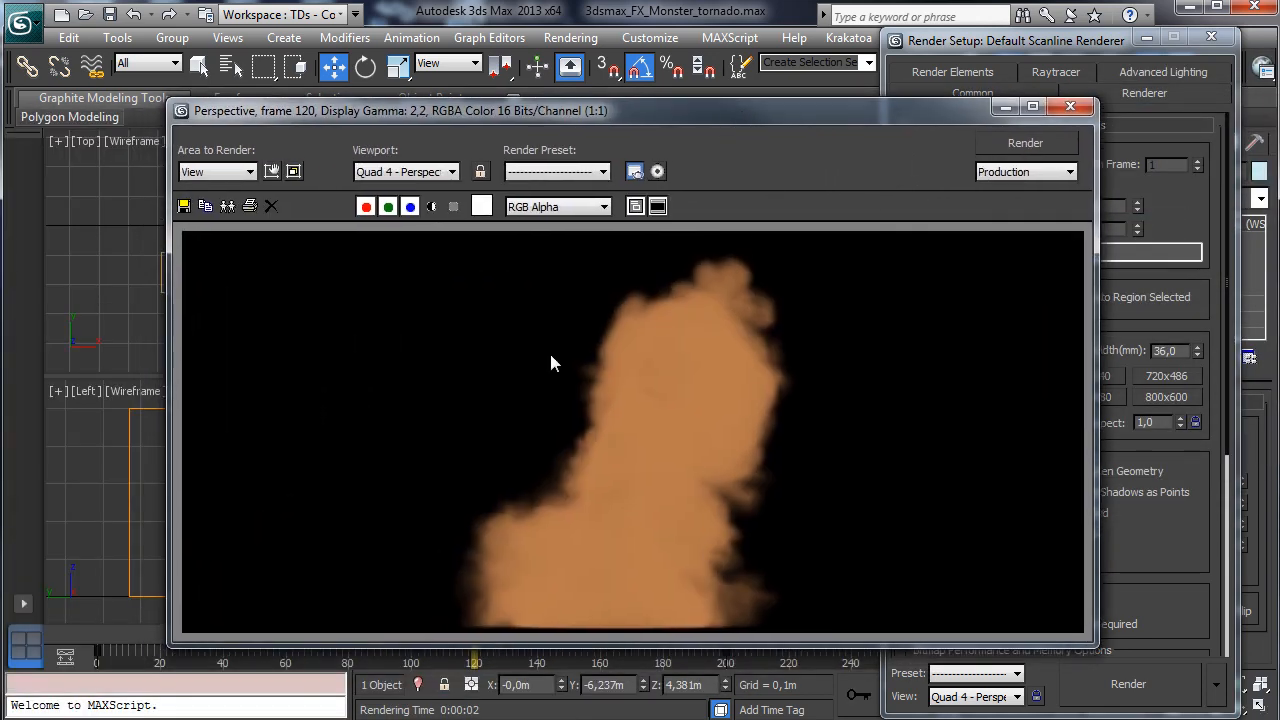
{"action": "left_click", "coordinate": [1005, 106]}
{"action": "left_click", "coordinate": [1147, 37]}
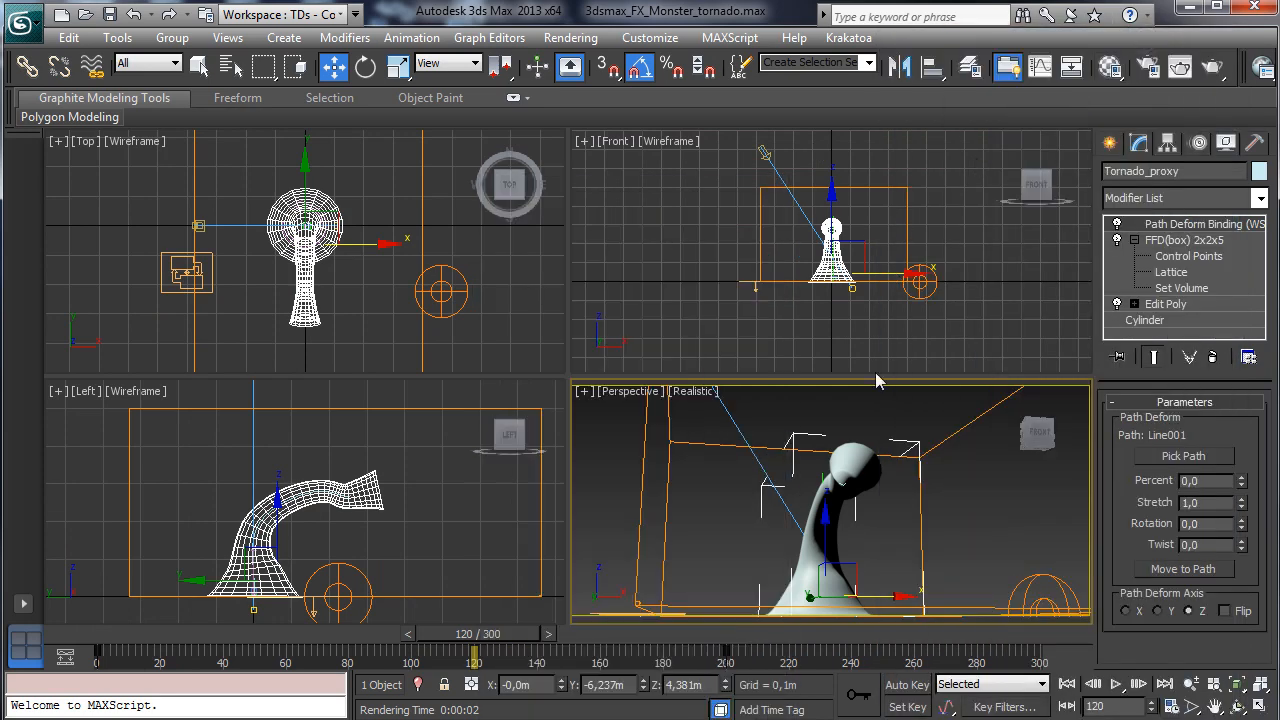
- Enable Cast Shadows and Receive Shadows in the FumeFX container's smoke rendering parameters, and render frame 120 from the Perspective view
{"action": "left_click", "coordinate": [980, 418]}
{"action": "left_click", "coordinate": [1163, 431]}
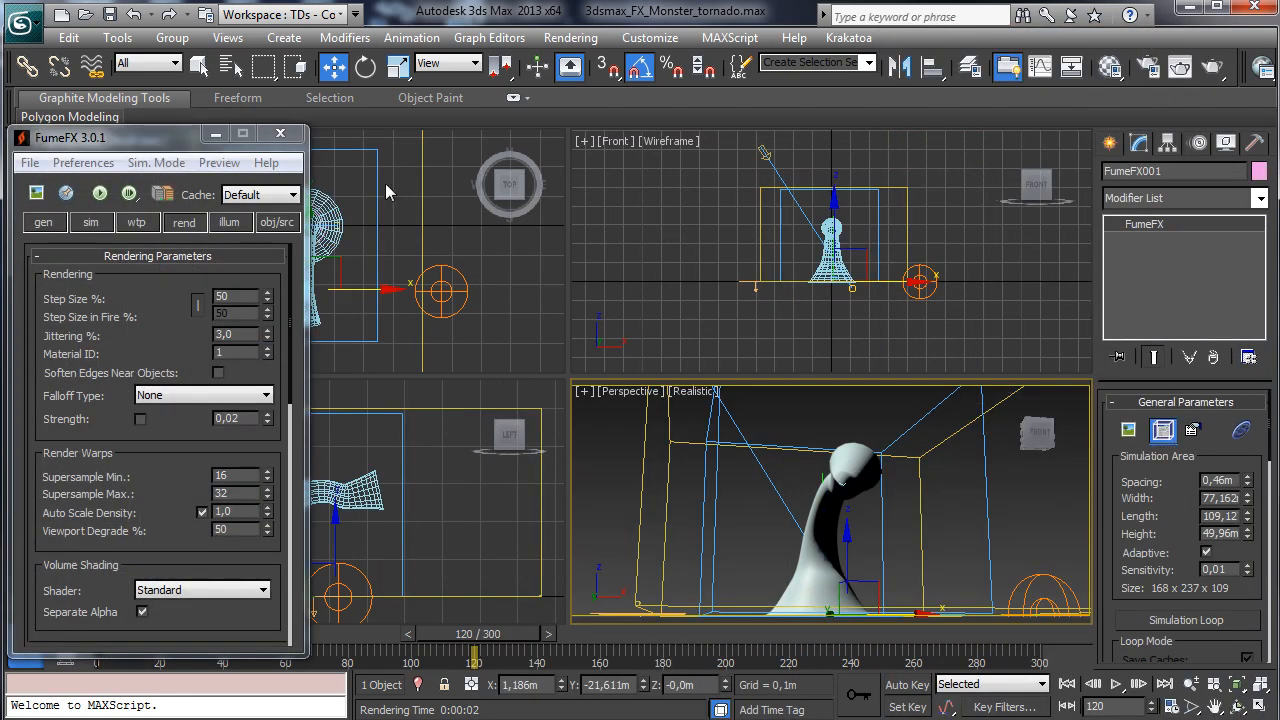
{"action": "left_click", "coordinate": [228, 222]}
{"action": "scroll", "coordinate": [185, 408], "scroll_direction": "down", "scroll_amount": 2}
{"action": "scroll", "coordinate": [185, 405], "scroll_direction": "up", "scroll_amount": 2}
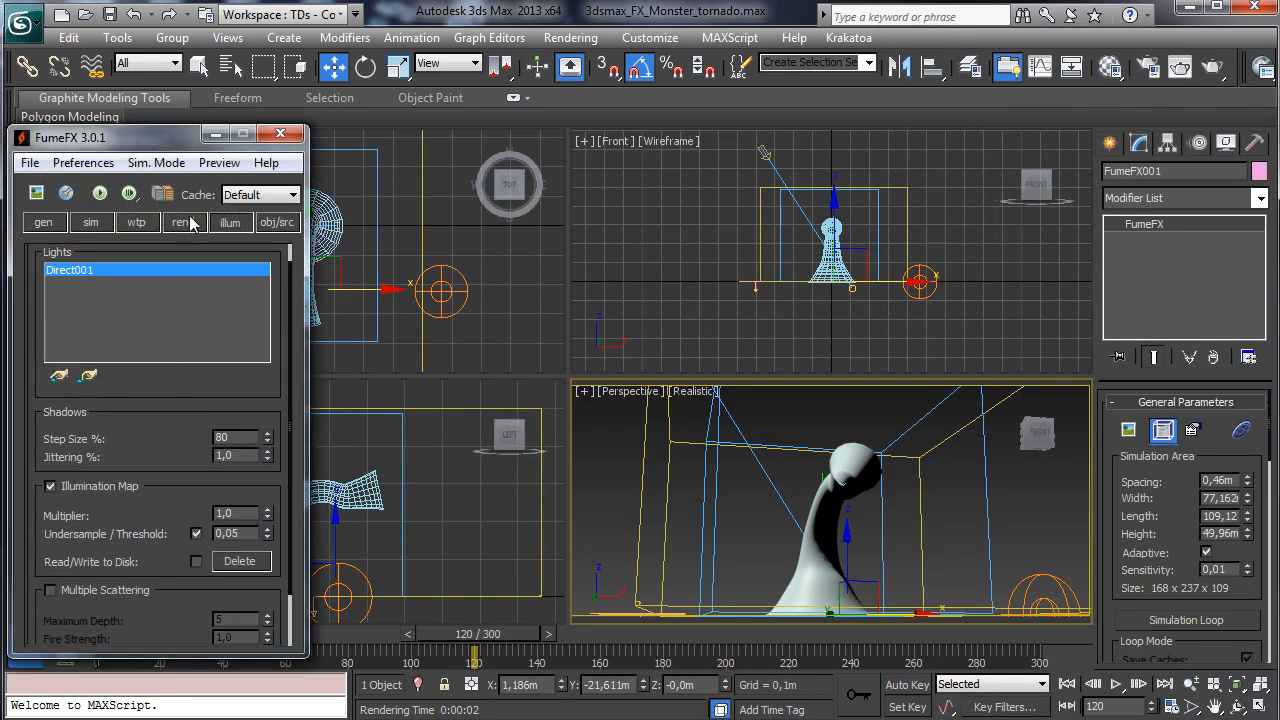
{"action": "left_click", "coordinate": [184, 222]}
{"action": "scroll", "coordinate": [175, 469], "scroll_direction": "down", "scroll_amount": 5}
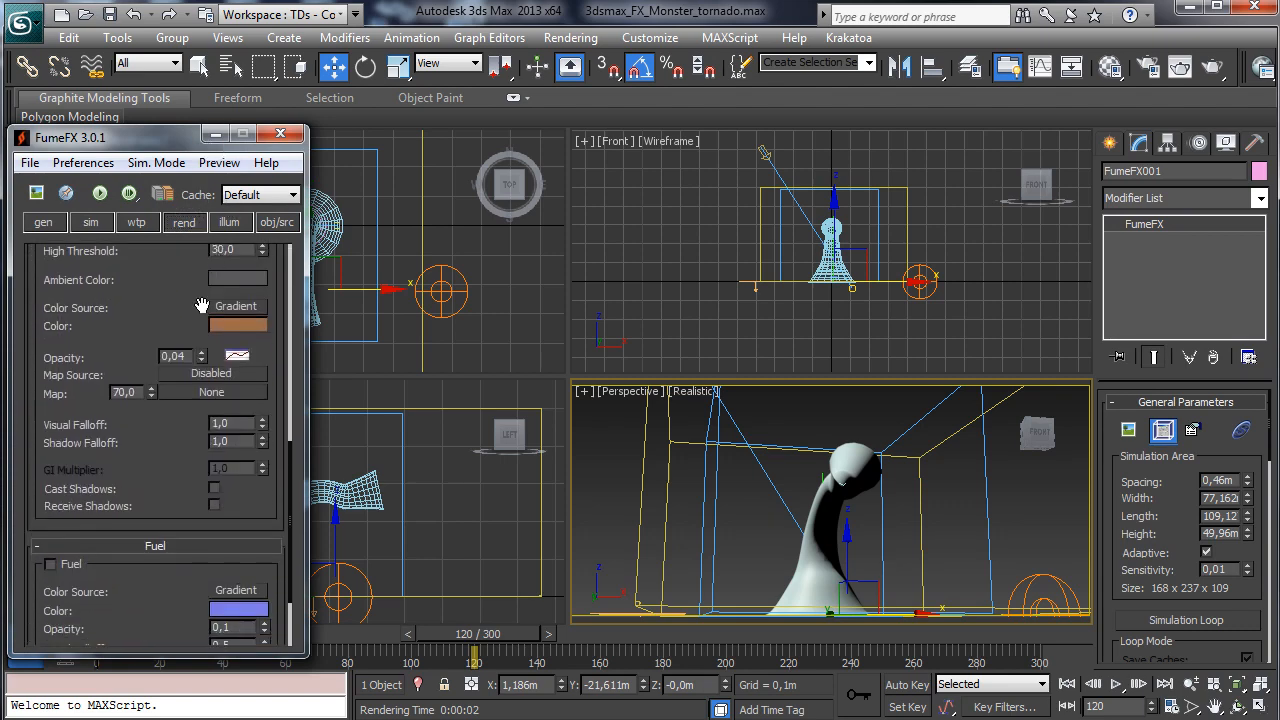
{"action": "left_click", "coordinate": [217, 510]}
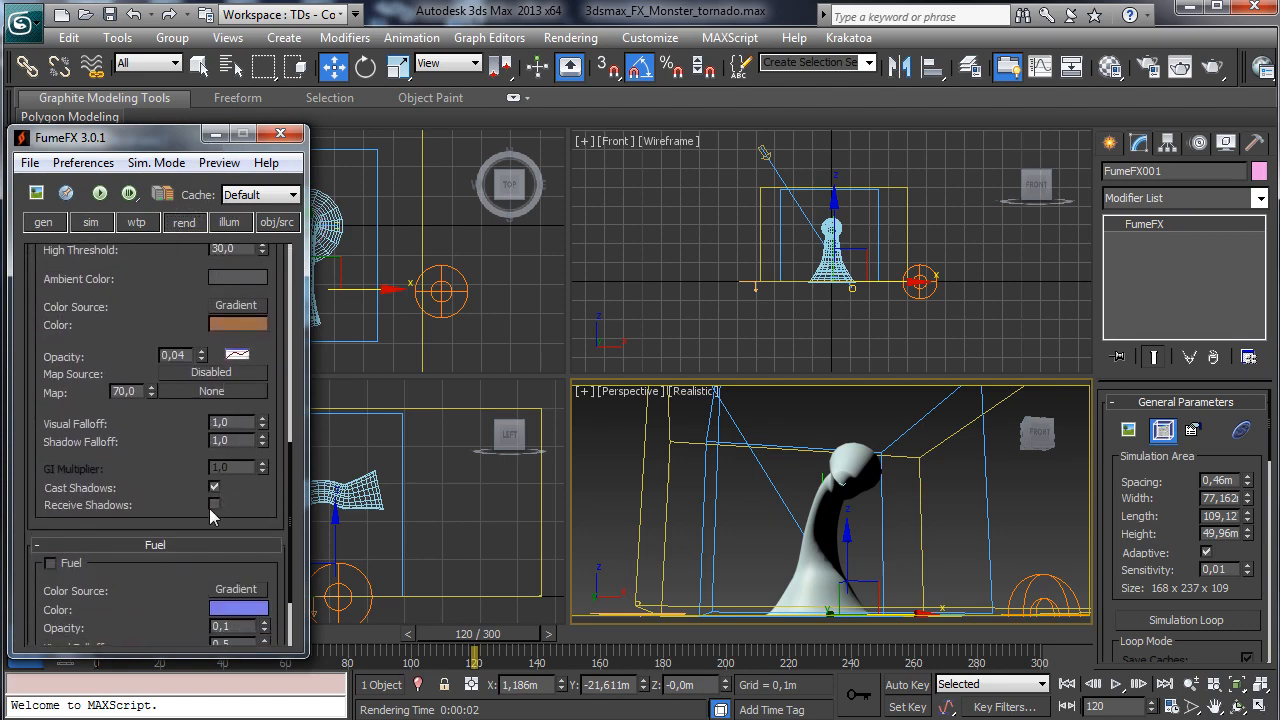
{"action": "left_click_drag", "start_coordinate": [168, 438], "coordinate": [168, 529]}
{"action": "left_click", "coordinate": [1212, 67]}
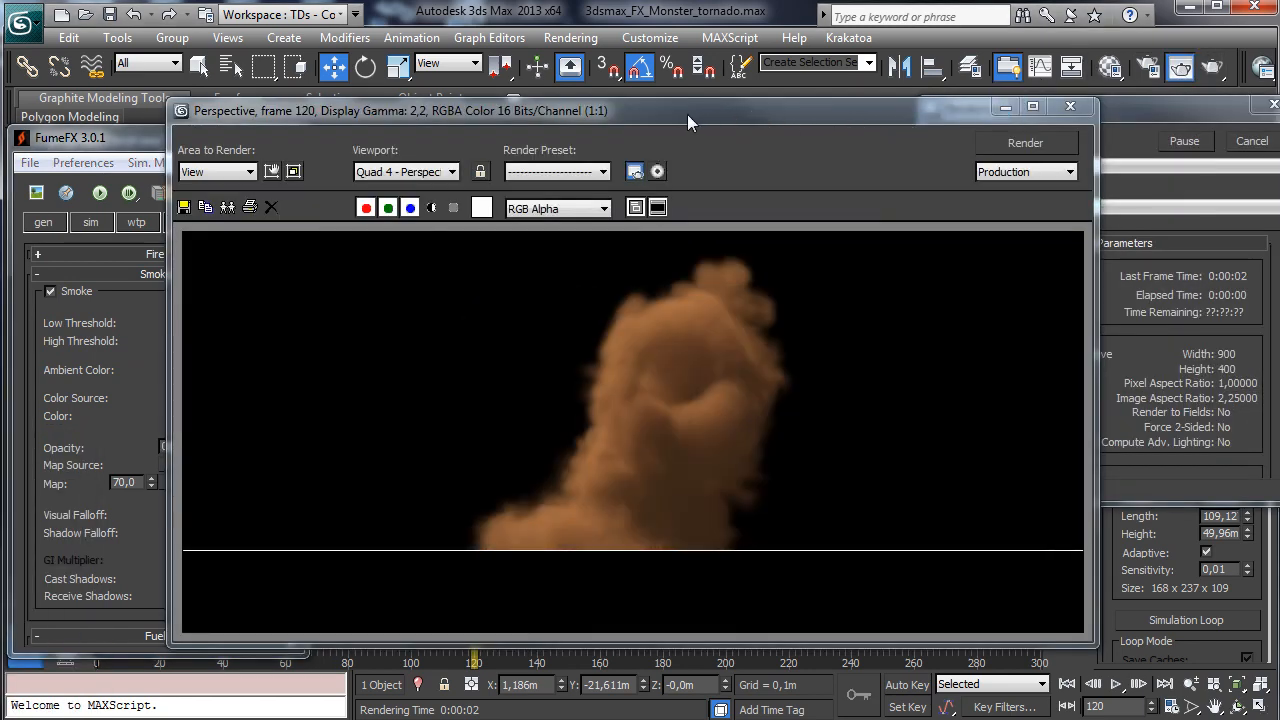
{"action": "left_click_drag", "start_coordinate": [691, 118], "coordinate": [843, 79]}
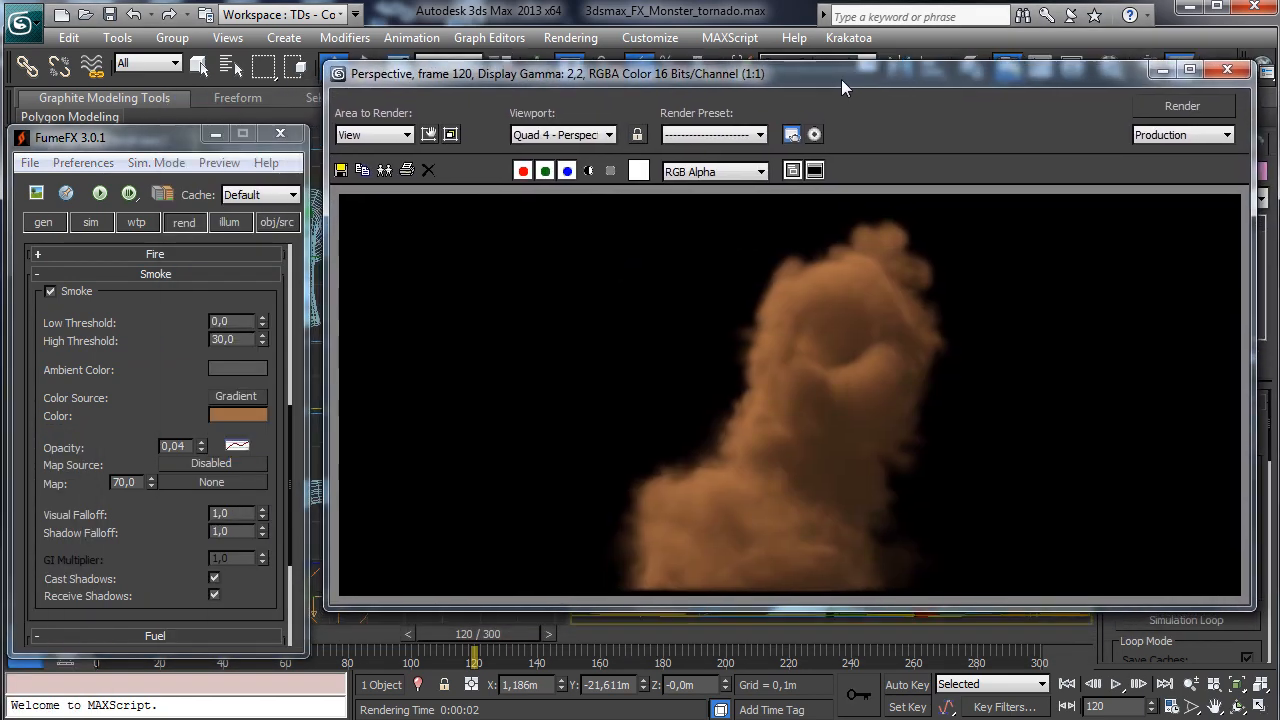
- Set the smoke's ambient color to a dark reddish brown (RGB 20, 7, 5) and render frame 120 again
{"action": "left_click", "coordinate": [243, 368]}
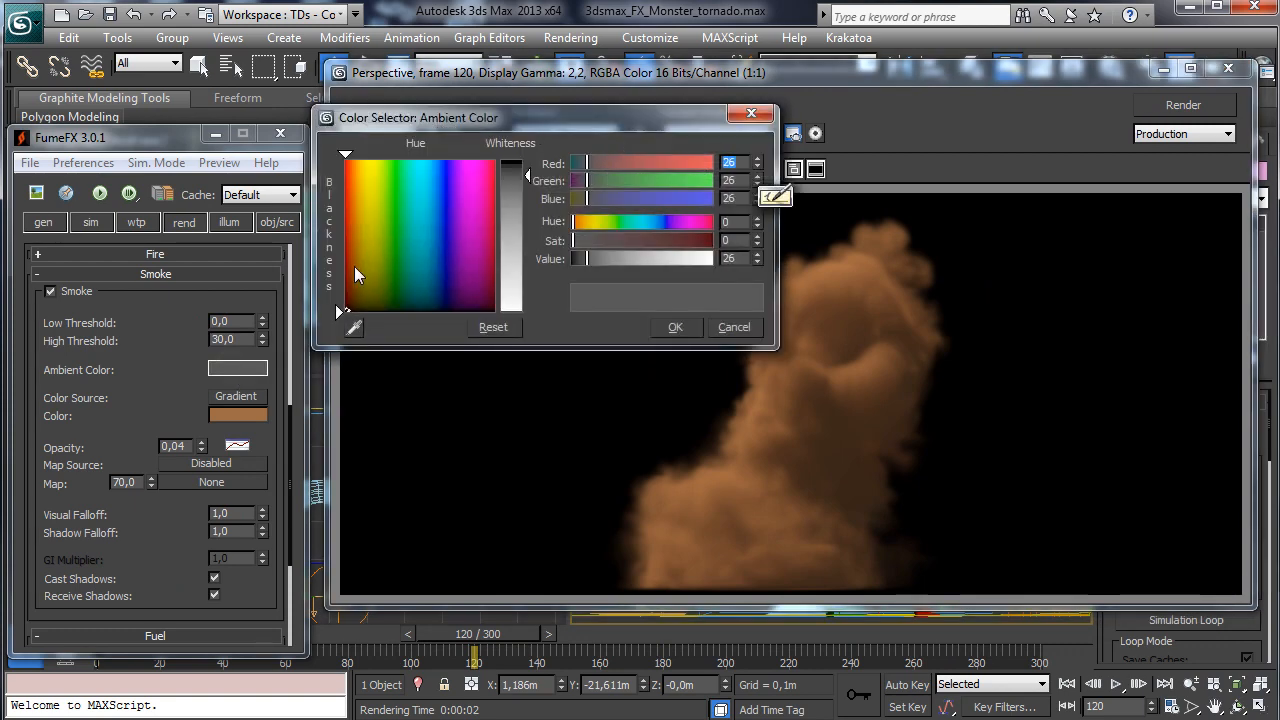
{"action": "left_click", "coordinate": [356, 269]}
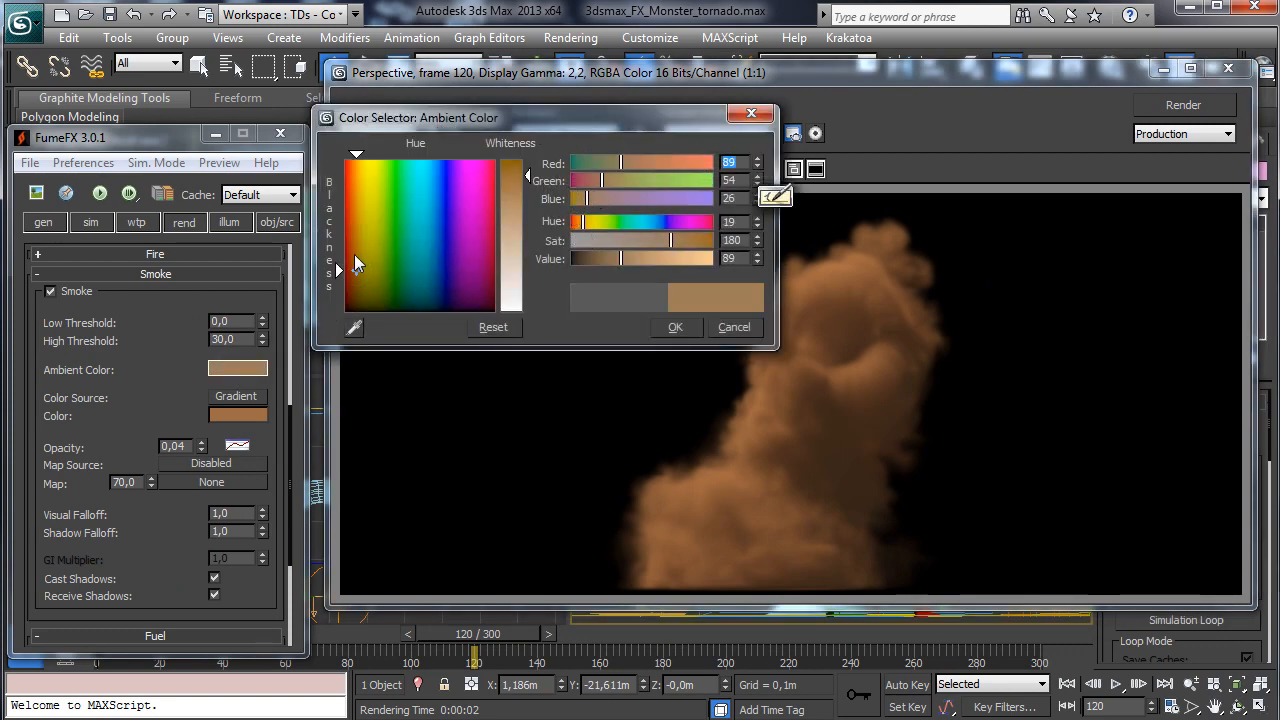
{"action": "left_click_drag", "start_coordinate": [356, 270], "coordinate": [348, 264]}
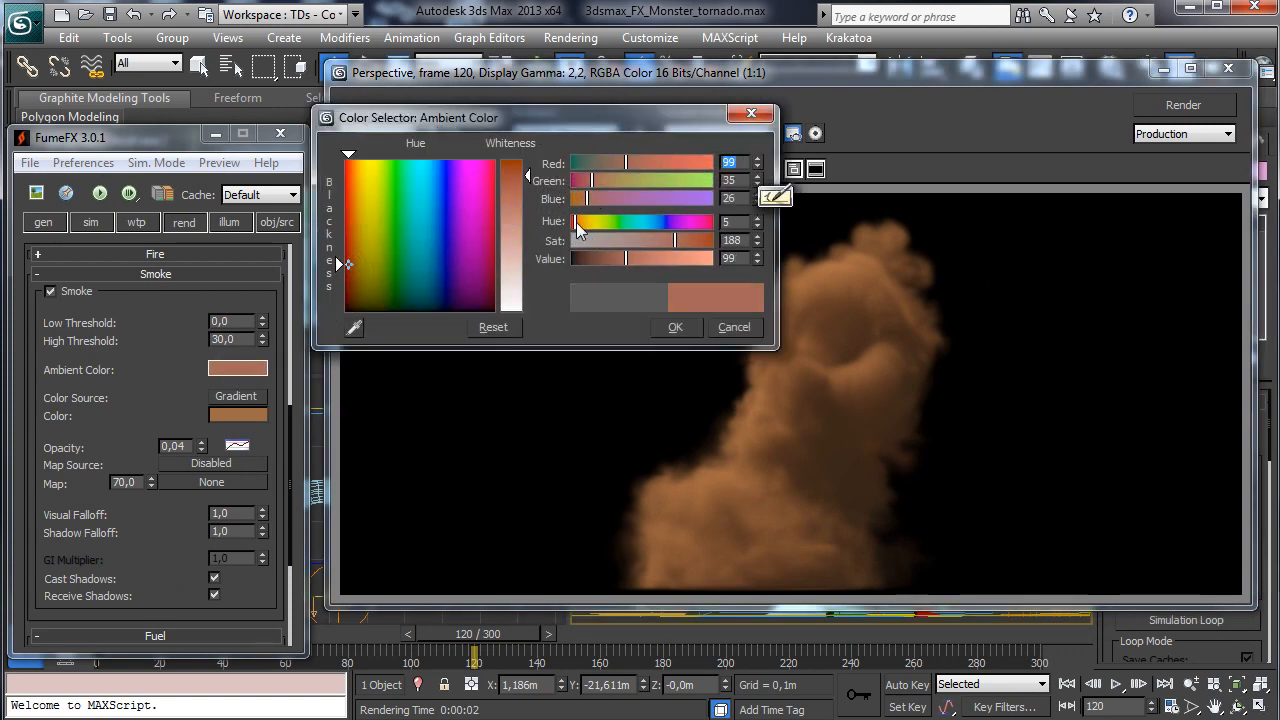
{"action": "left_click_drag", "start_coordinate": [590, 259], "coordinate": [583, 258]}
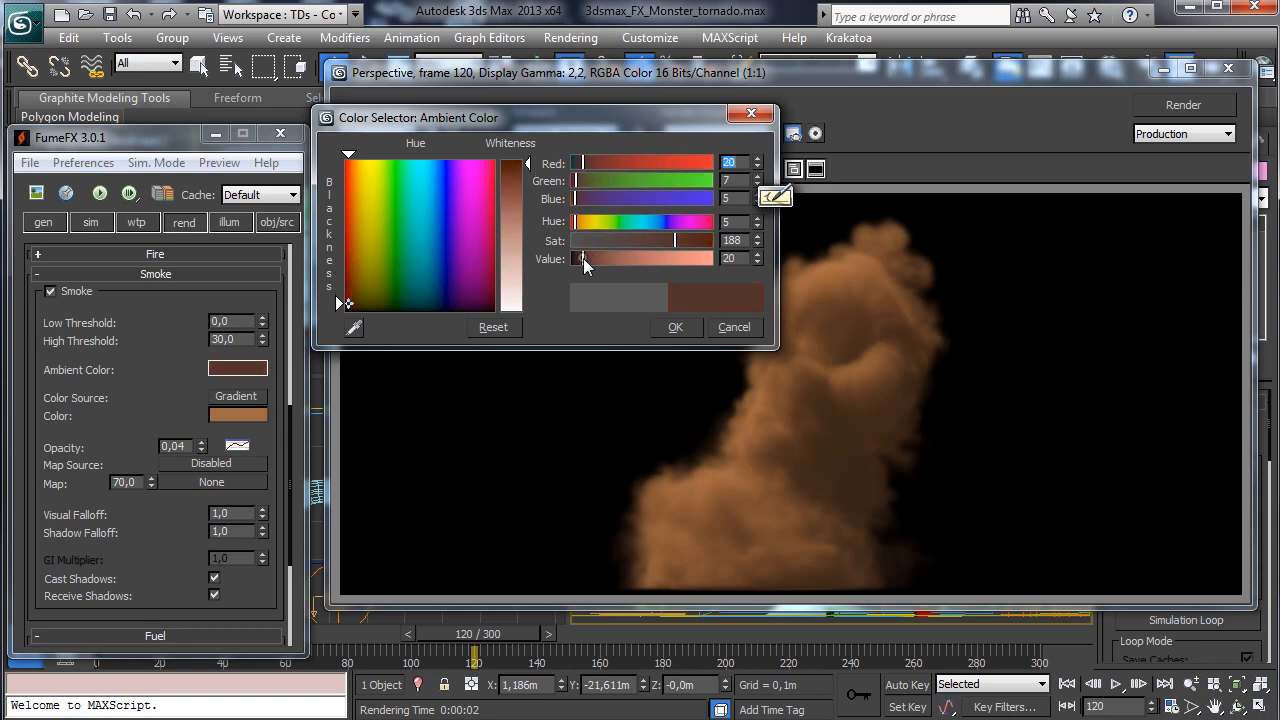
{"action": "left_click", "coordinate": [678, 328]}
{"action": "left_click", "coordinate": [1176, 106]}
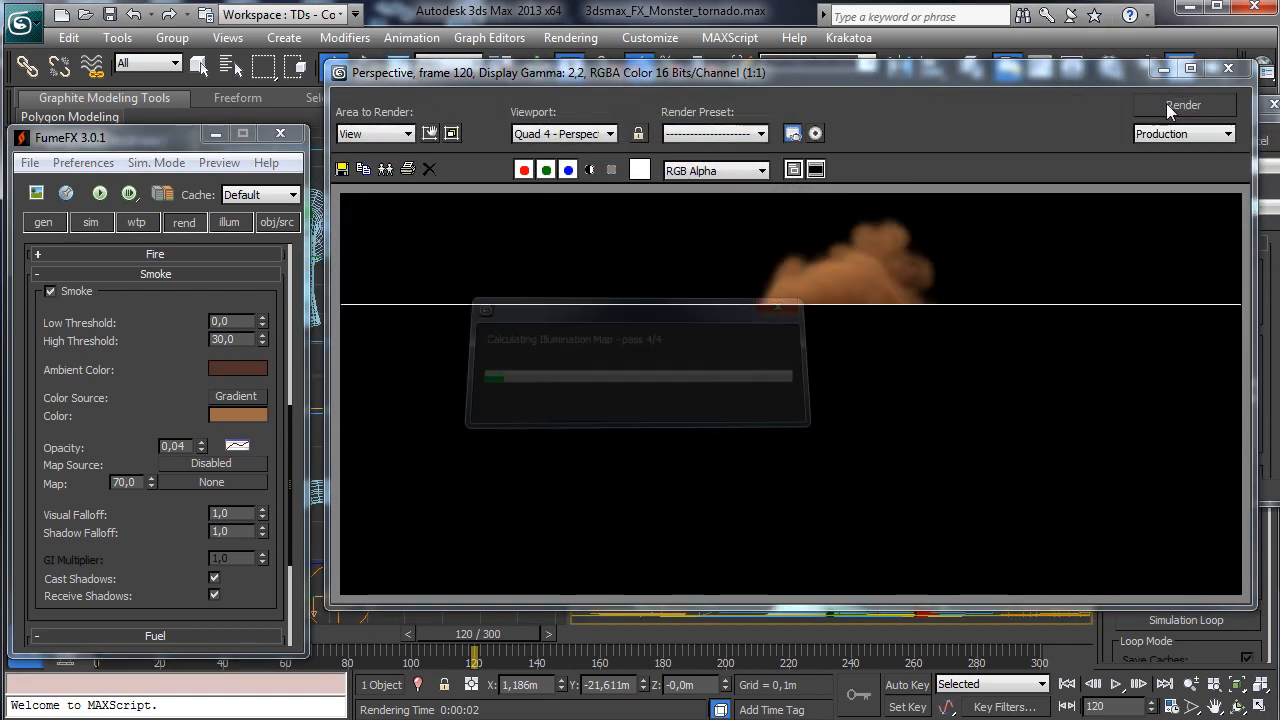
- Change the smoke's ambient color to dark blue (RGB 0, 4, 20) and re-render frame 120
{"action": "left_click", "coordinate": [250, 368]}
{"action": "left_click_drag", "start_coordinate": [581, 260], "coordinate": [583, 262]}
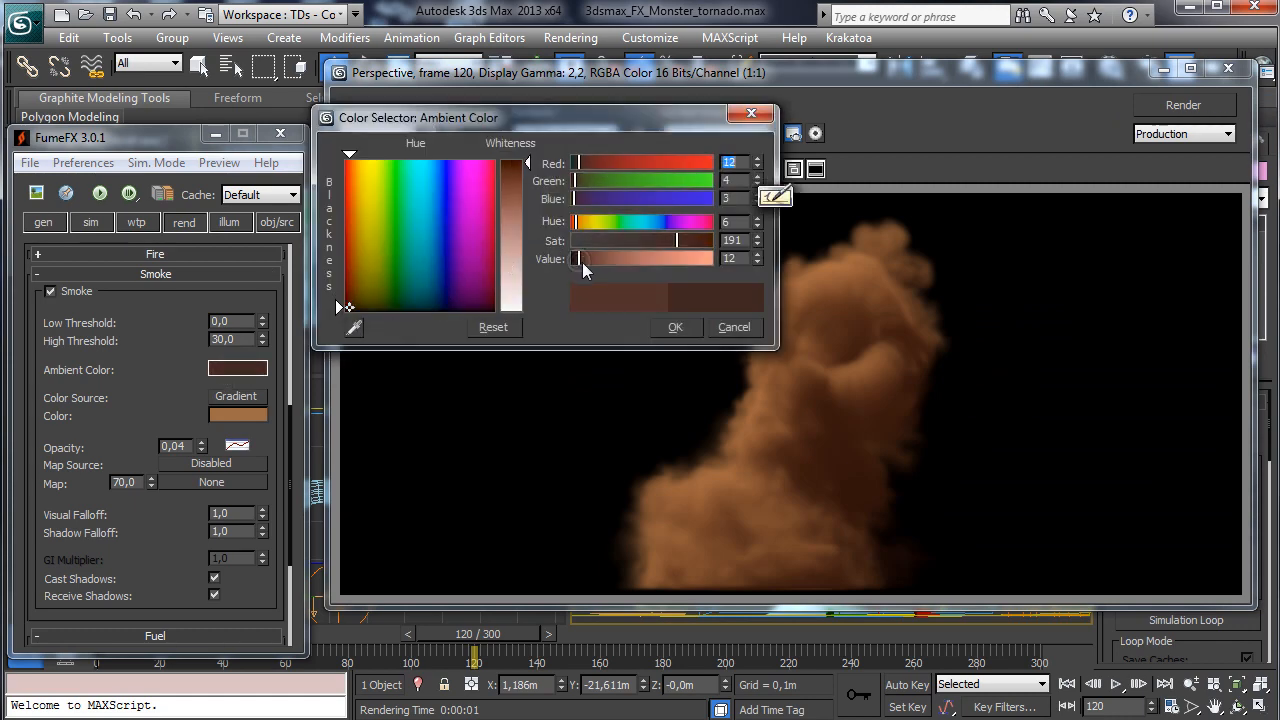
{"action": "left_click", "coordinate": [583, 199]}
{"action": "left_click", "coordinate": [572, 159]}
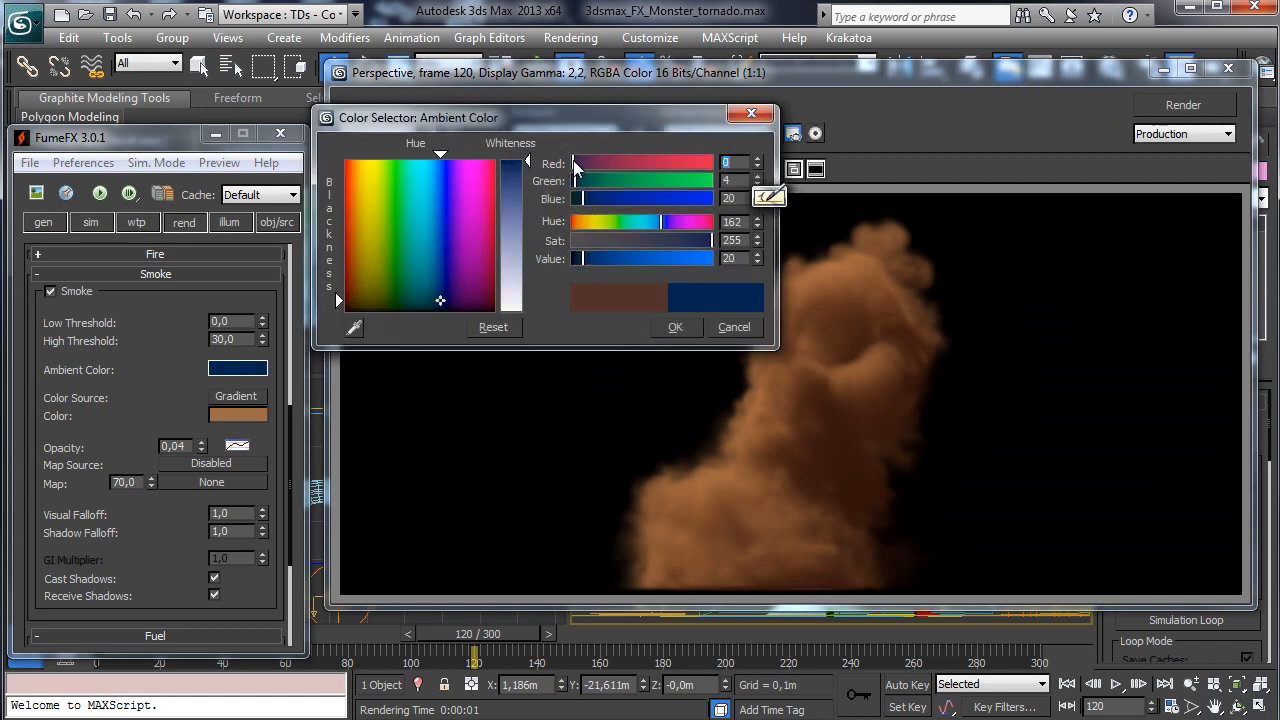
{"action": "left_click", "coordinate": [677, 324]}
{"action": "left_click", "coordinate": [1158, 110]}
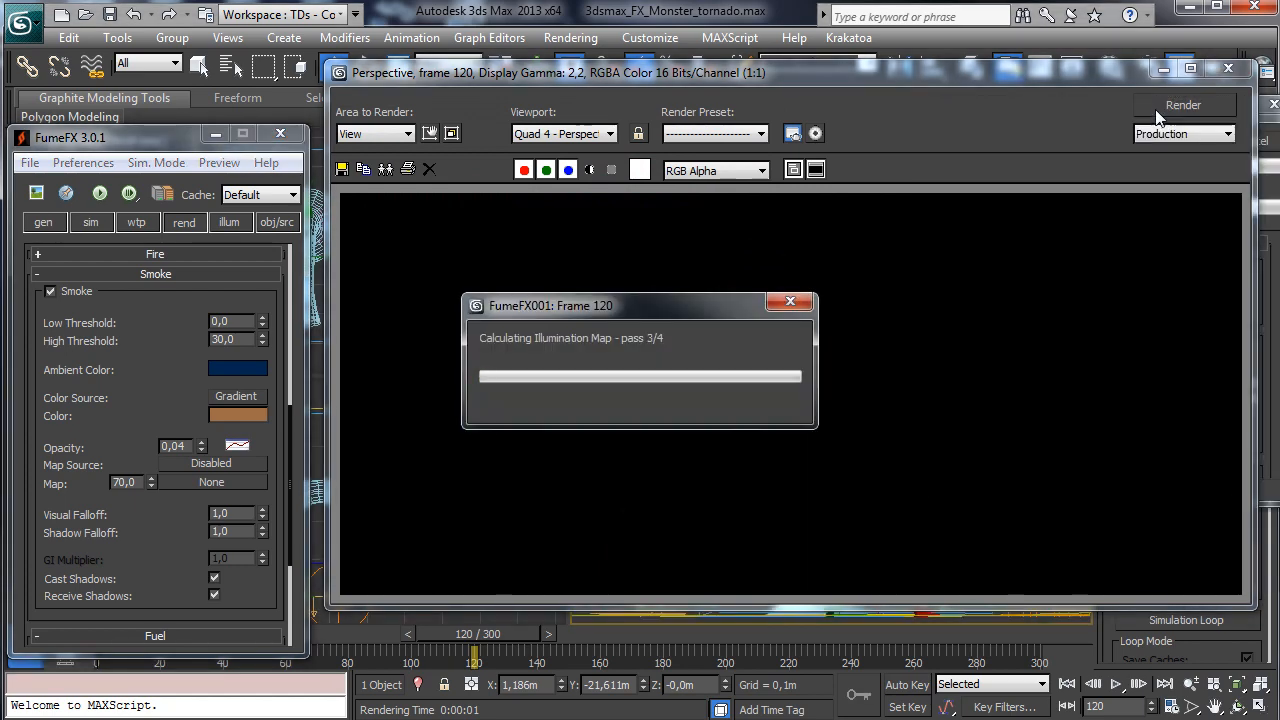
- Lighten the smoke's ambient color to a greyish blue (RGB 19, 33, 49) and re-render frame 120
{"action": "left_click", "coordinate": [237, 369]}
{"action": "left_click_drag", "start_coordinate": [529, 163], "coordinate": [527, 180]}
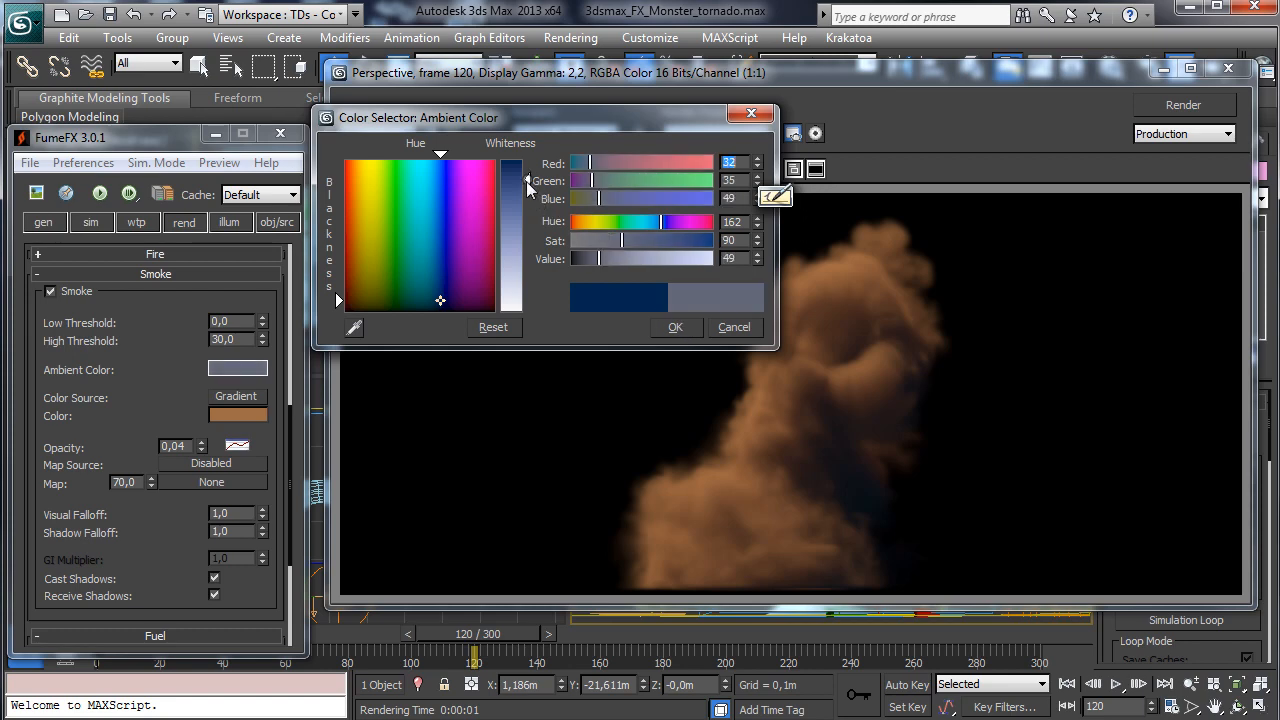
{"action": "left_click", "coordinate": [658, 221]}
{"action": "left_click", "coordinate": [584, 163]}
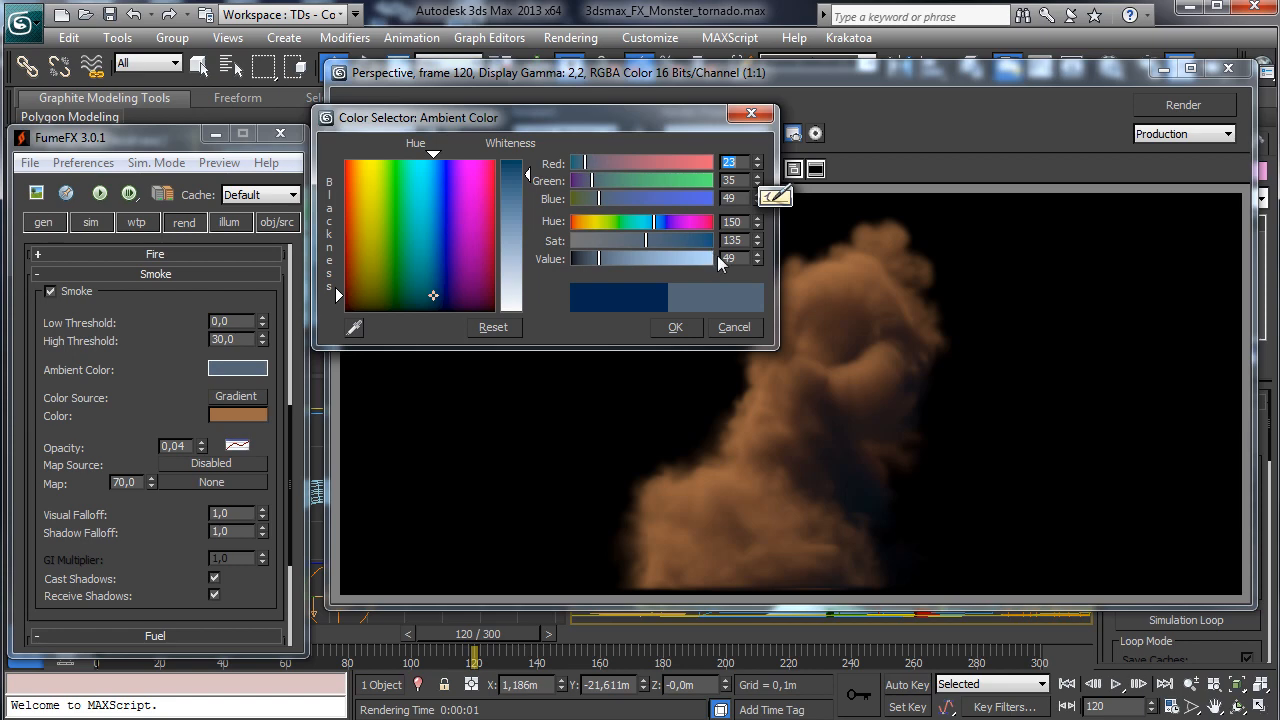
{"action": "left_click", "coordinate": [676, 327]}
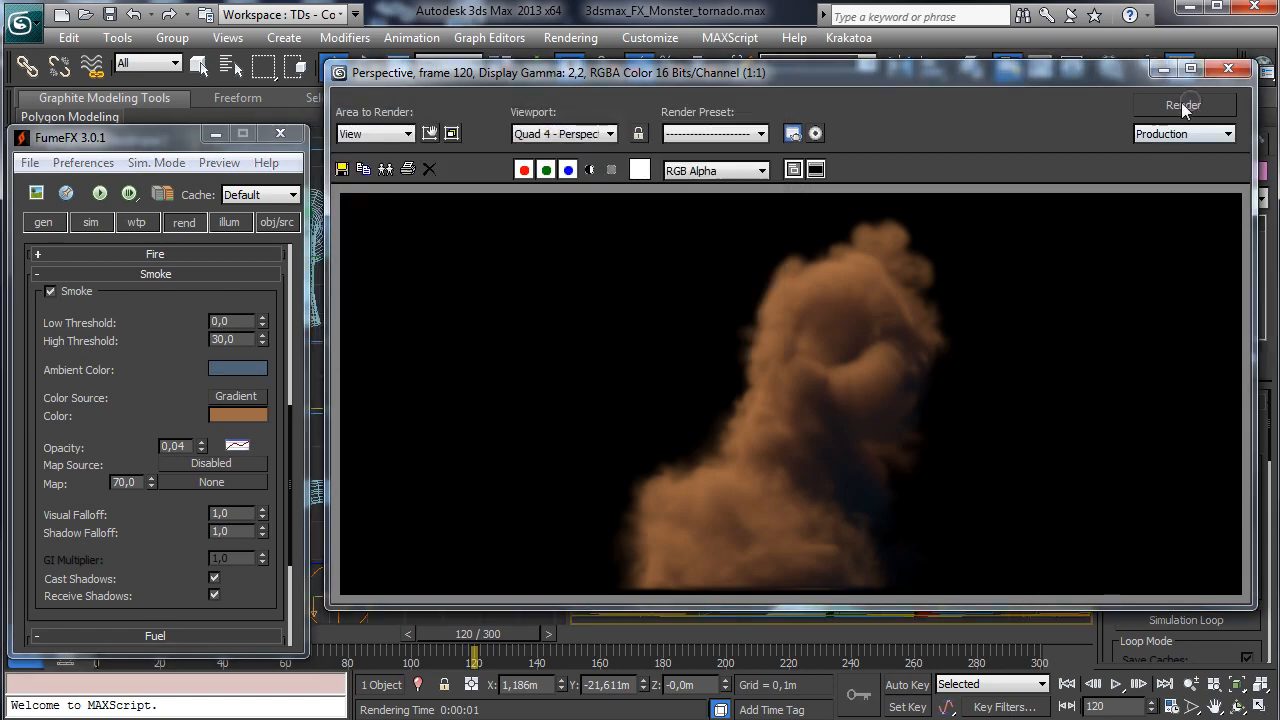
{"action": "left_click", "coordinate": [1182, 104]}
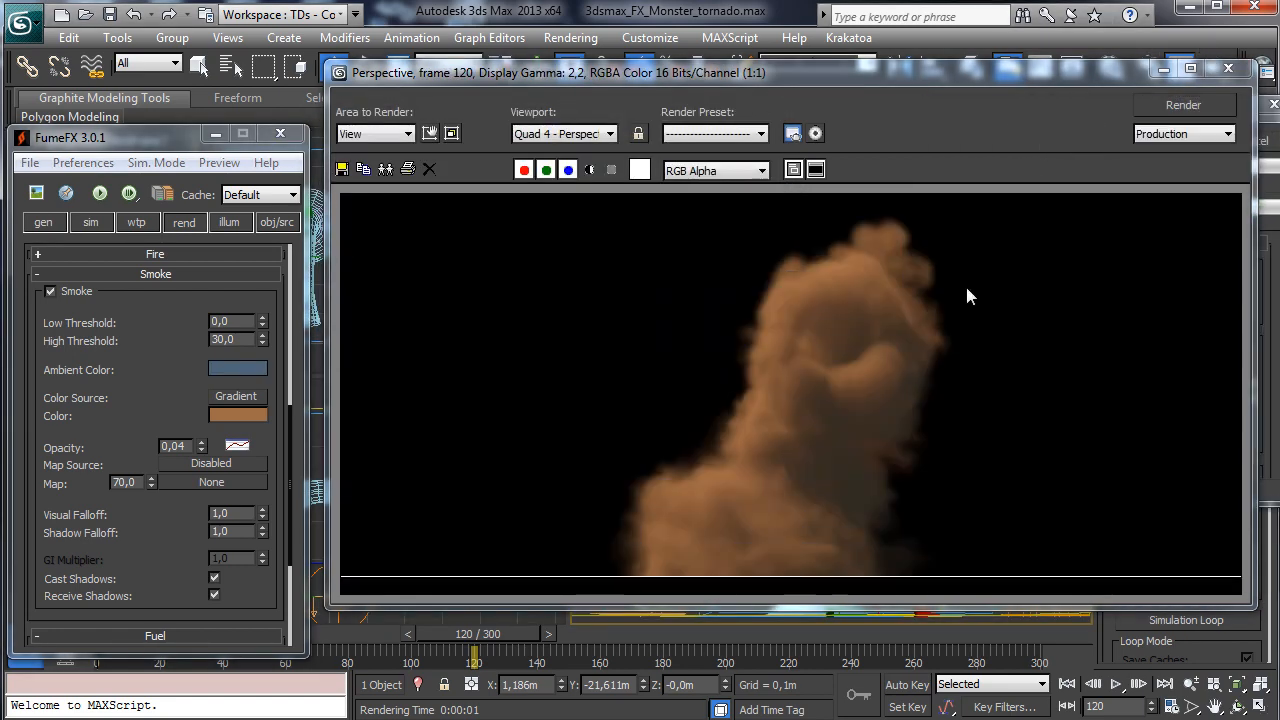
- Slightly lower the brightness value of the smoke's greyish-blue ambient color and re-render frame 120
{"action": "left_click", "coordinate": [237, 369]}
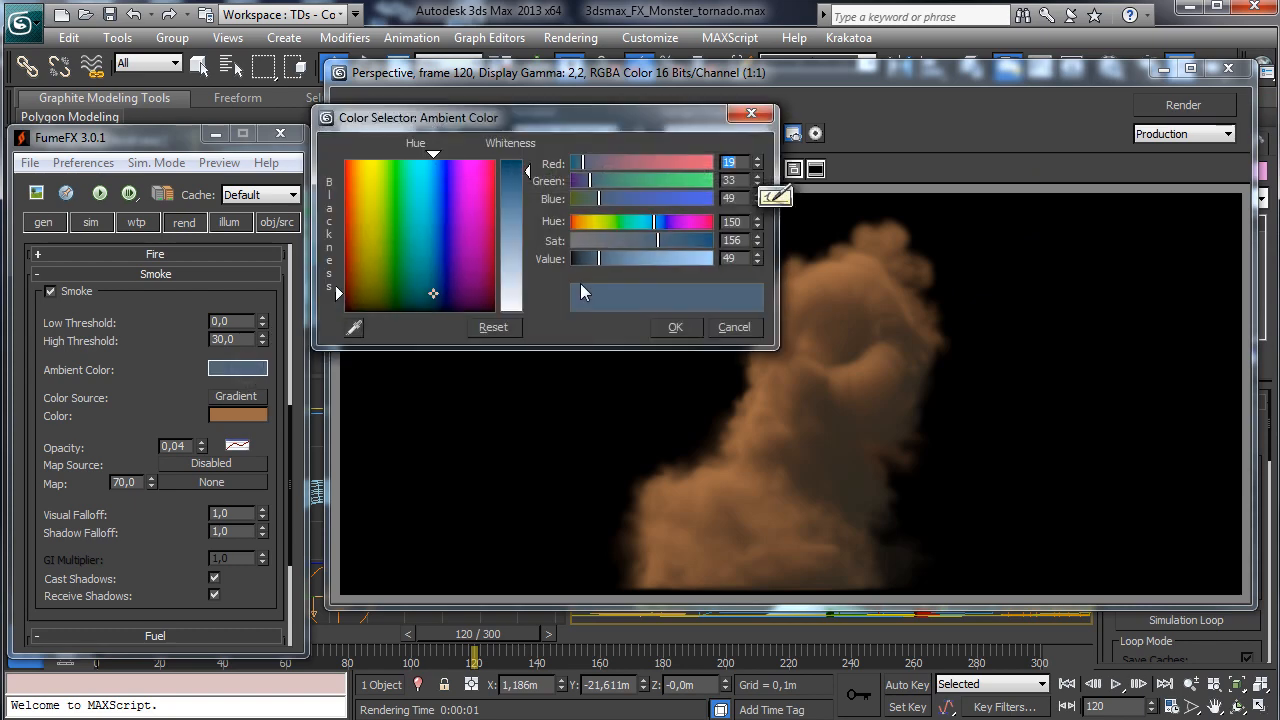
{"action": "left_click", "coordinate": [594, 260]}
{"action": "left_click", "coordinate": [676, 327]}
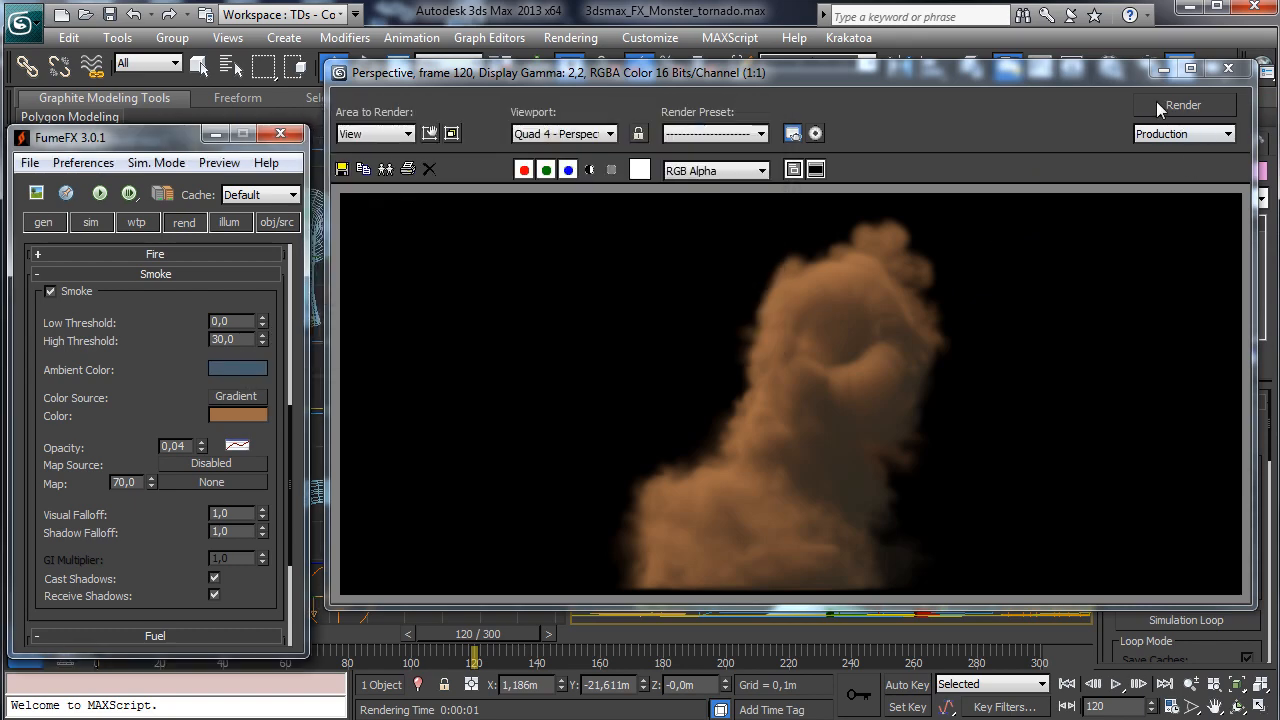
{"action": "left_click", "coordinate": [1169, 100]}
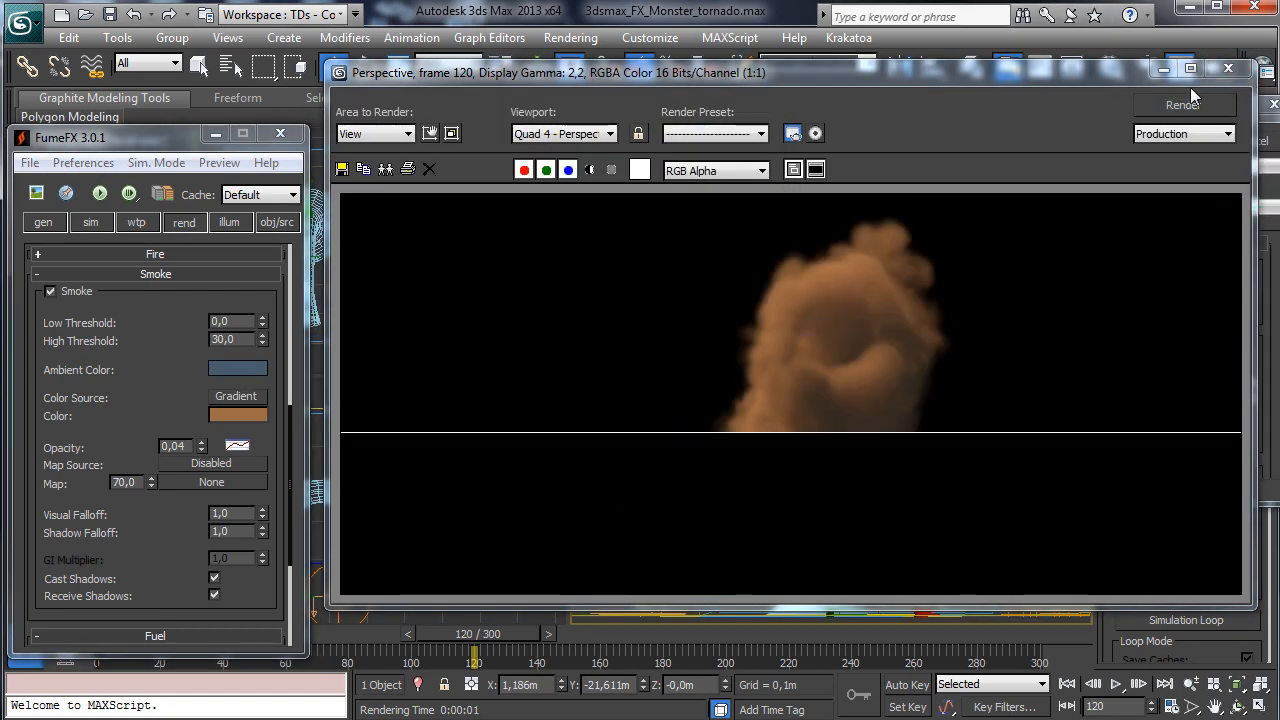
- Put the rendered image away, go to frame 51 and open the FumeFX output preview
{"action": "left_click_drag", "start_coordinate": [145, 140], "coordinate": [160, 73]}
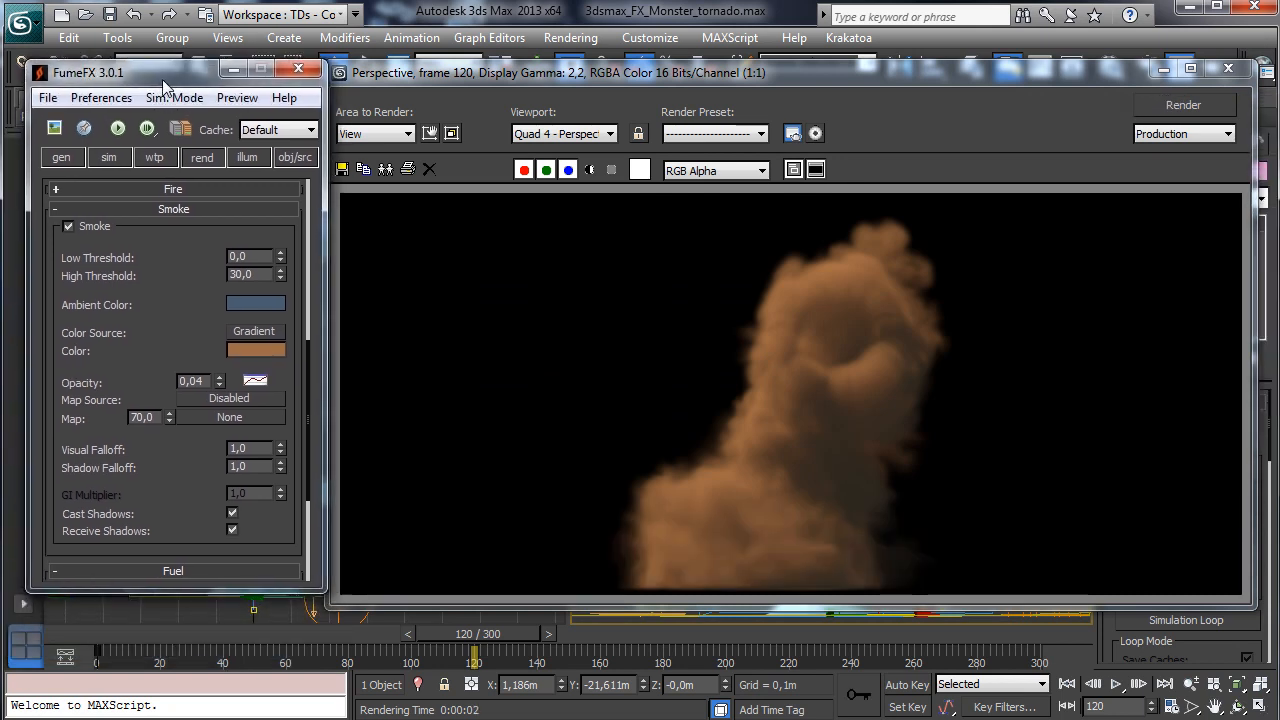
{"action": "left_click_drag", "start_coordinate": [110, 633], "coordinate": [39, 633]}
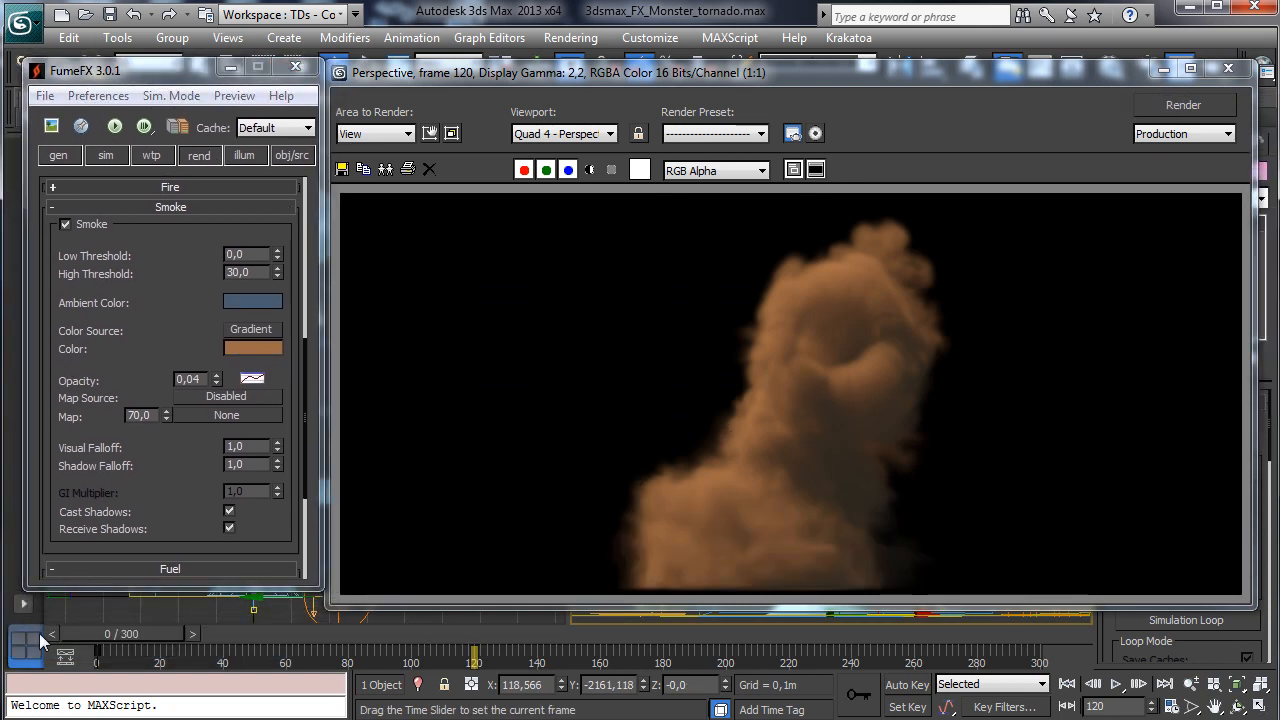
{"action": "left_click", "coordinate": [847, 89]}
{"action": "left_click", "coordinate": [527, 718]}
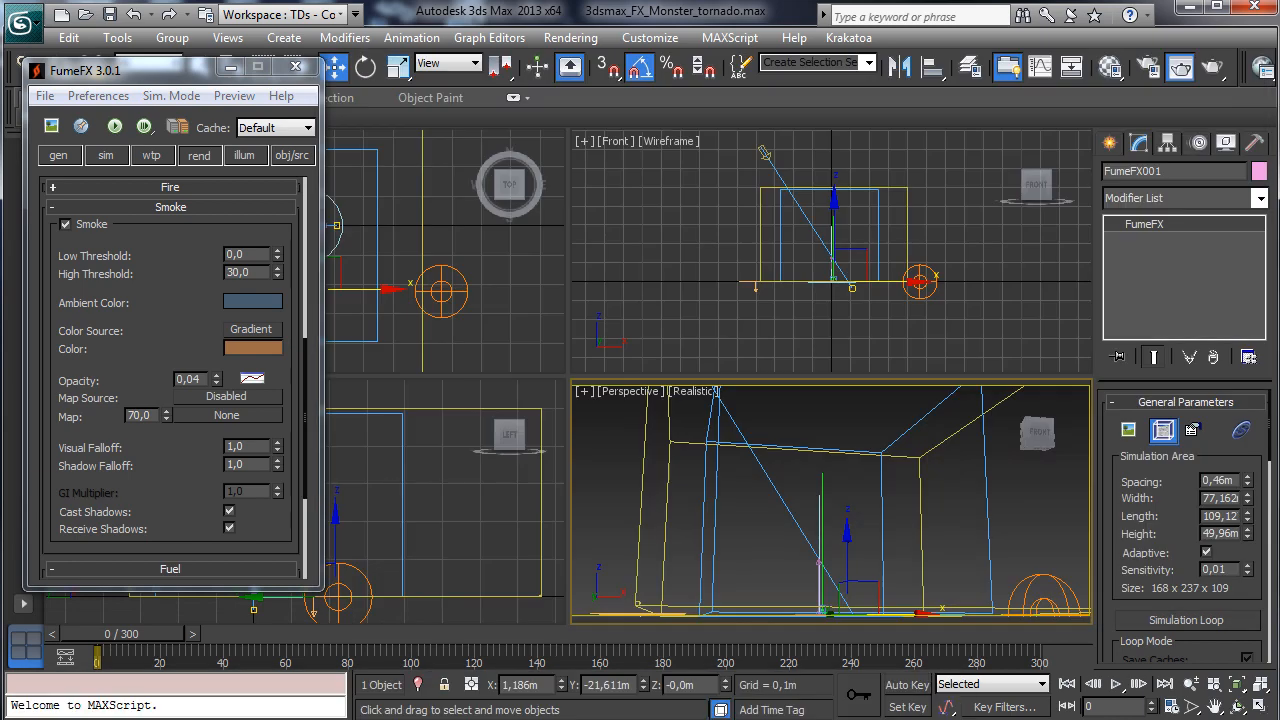
{"action": "left_click_drag", "start_coordinate": [148, 637], "coordinate": [253, 646]}
{"action": "left_click", "coordinate": [51, 125]}
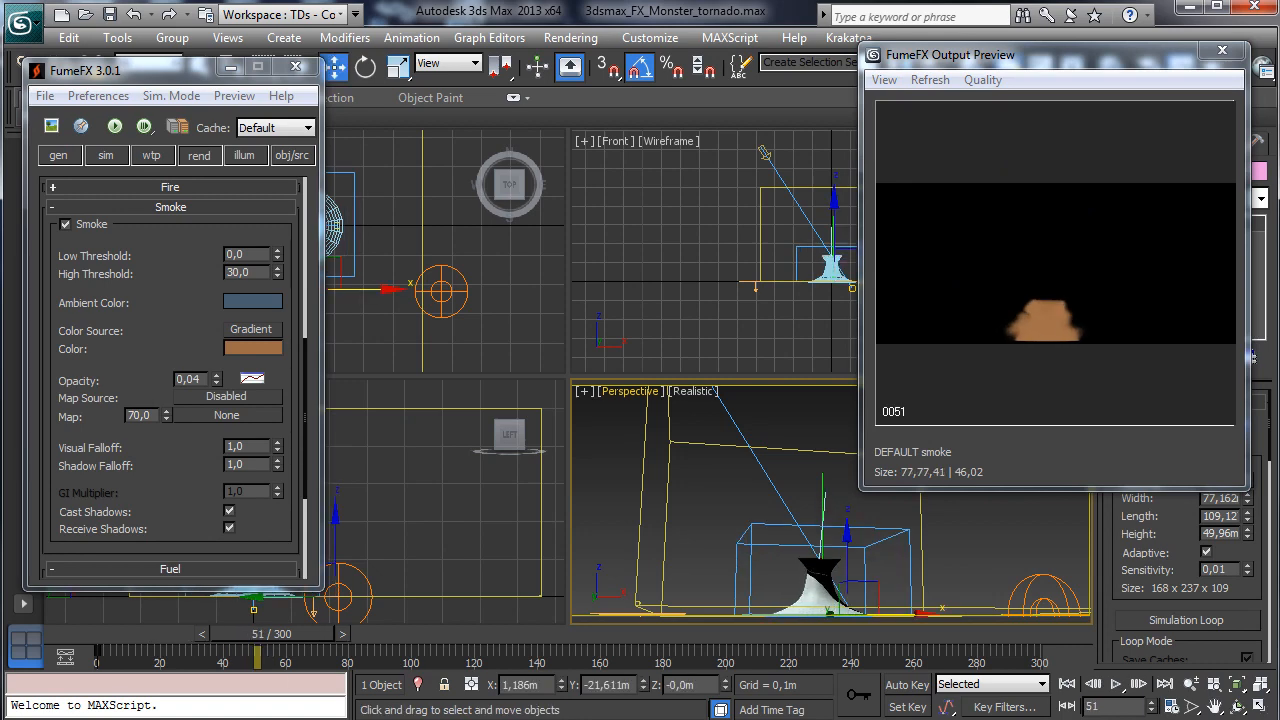
- Render frames 51 and 80 from the Perspective view, and minimize the rendered image
{"action": "key", "text": "shift+q"}
{"action": "left_click", "coordinate": [1046, 104]}
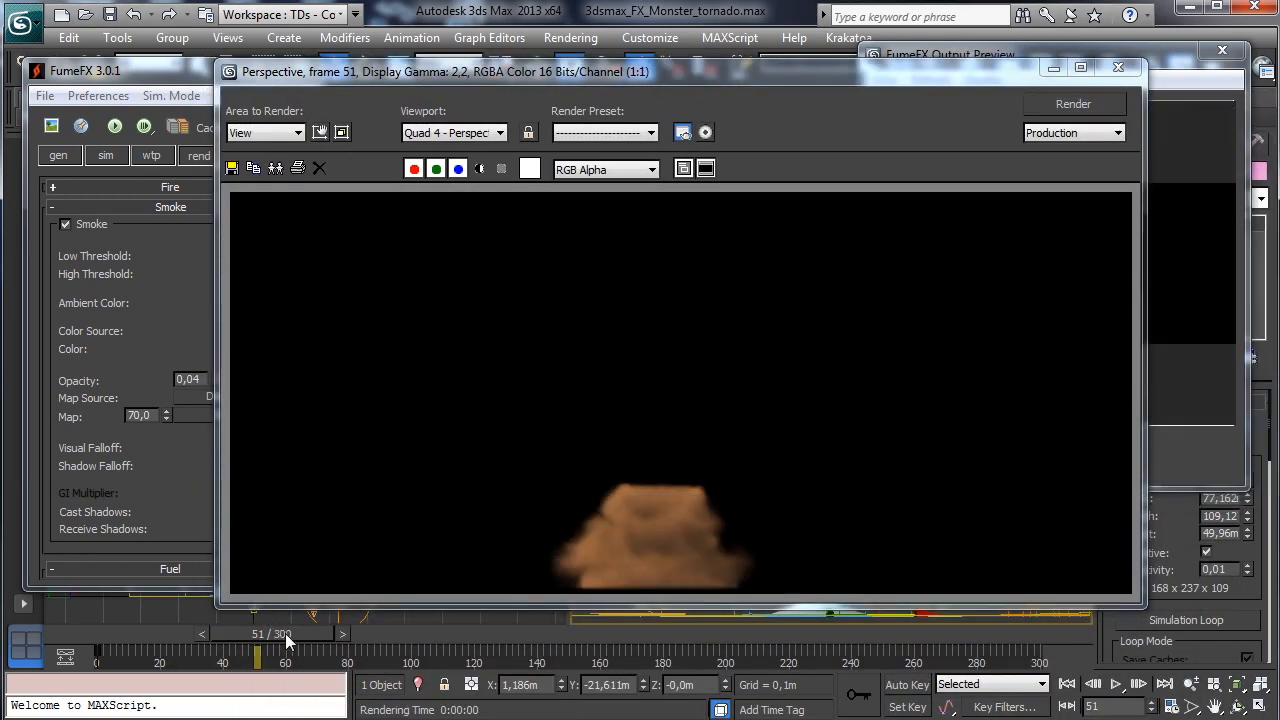
{"action": "left_click_drag", "start_coordinate": [287, 642], "coordinate": [349, 645]}
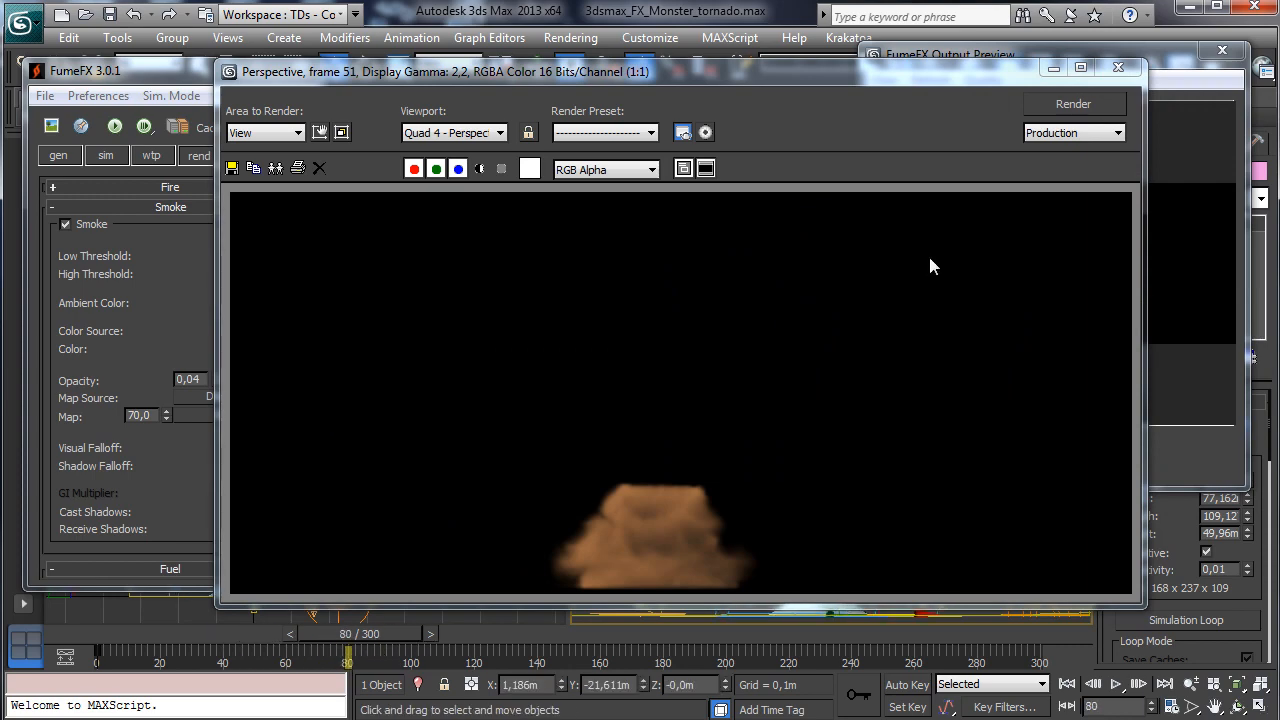
{"action": "left_click", "coordinate": [1093, 104]}
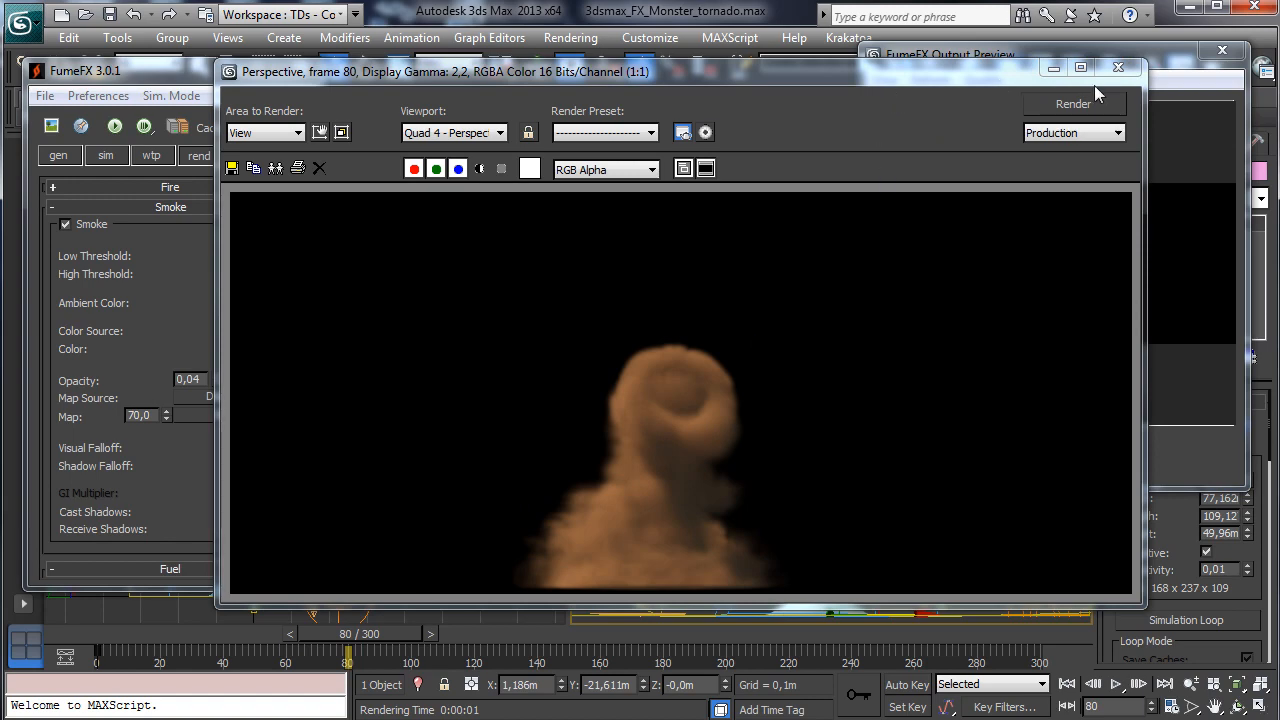
{"action": "left_click", "coordinate": [1054, 67]}
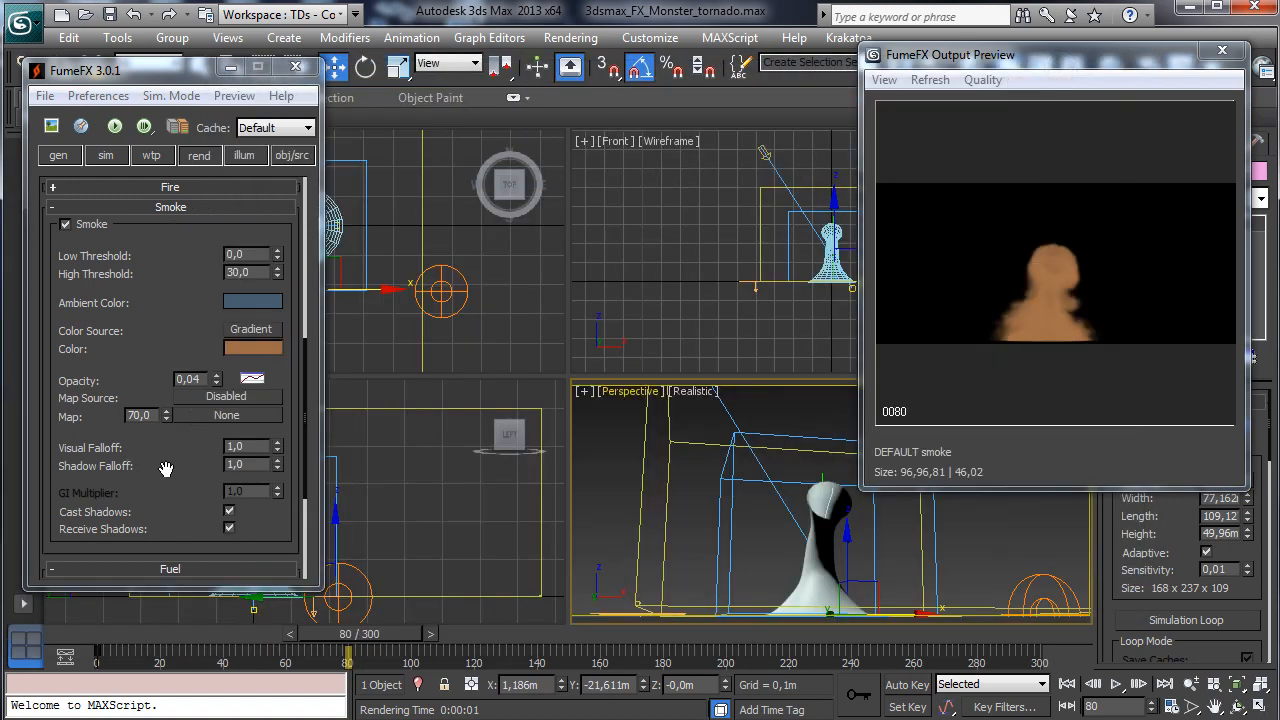
- Raise the smoke opacity to 0.41, render frame 80 and minimize the rendered image
{"action": "left_click_drag", "start_coordinate": [216, 380], "coordinate": [225, 254]}
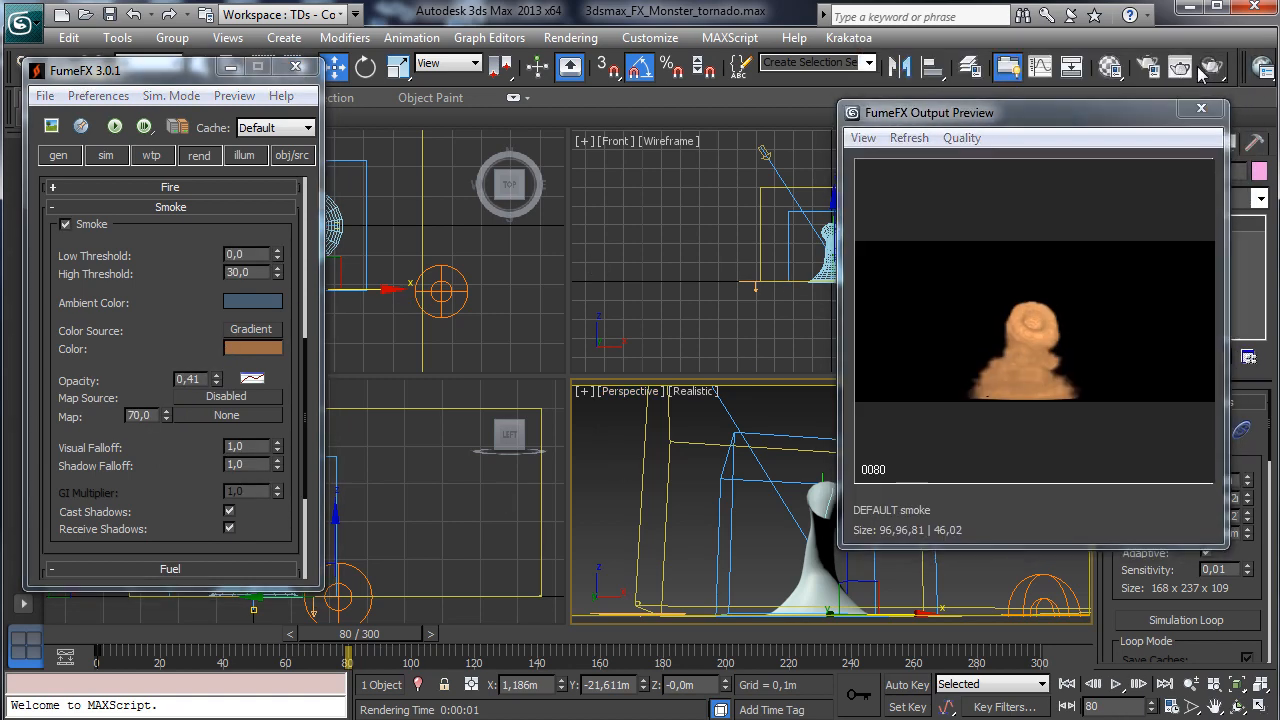
{"action": "left_click", "coordinate": [1222, 50]}
{"action": "left_click", "coordinate": [1182, 67]}
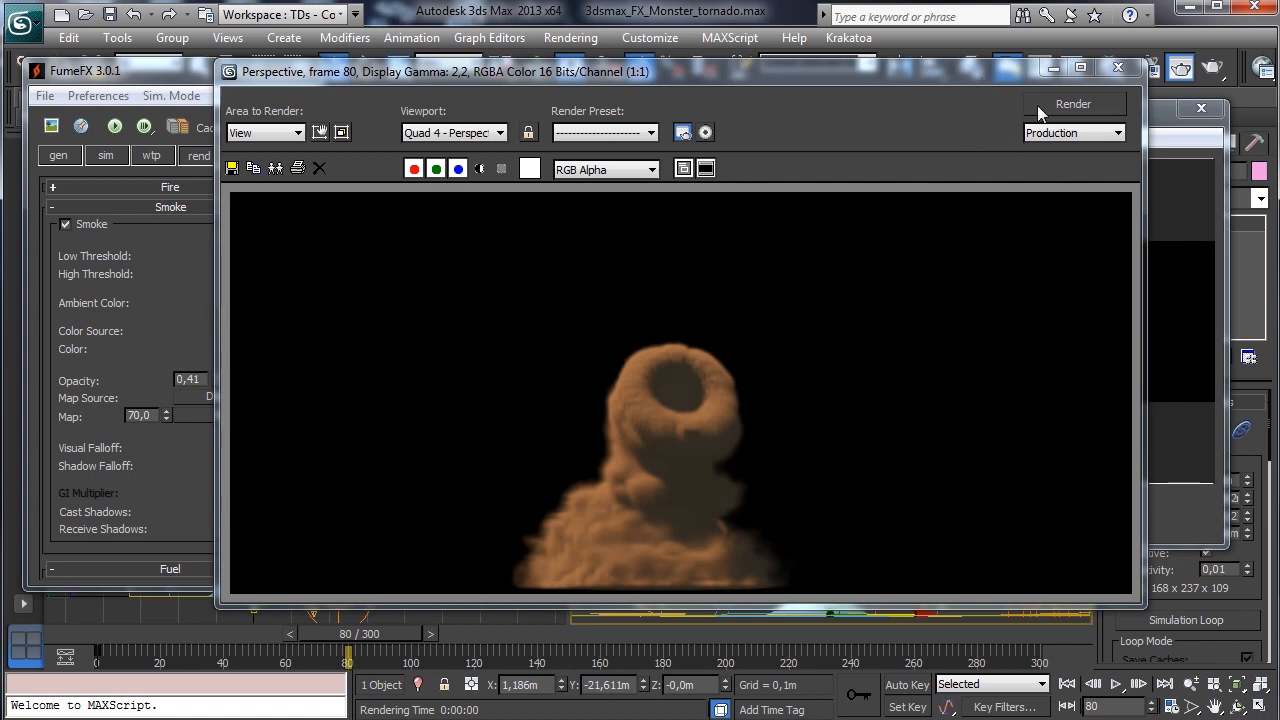
{"action": "left_click", "coordinate": [1062, 69]}
- Render frame 157 from the Perspective view with the denser smoke, and minimize the rendered image
{"action": "left_click_drag", "start_coordinate": [398, 635], "coordinate": [634, 622]}
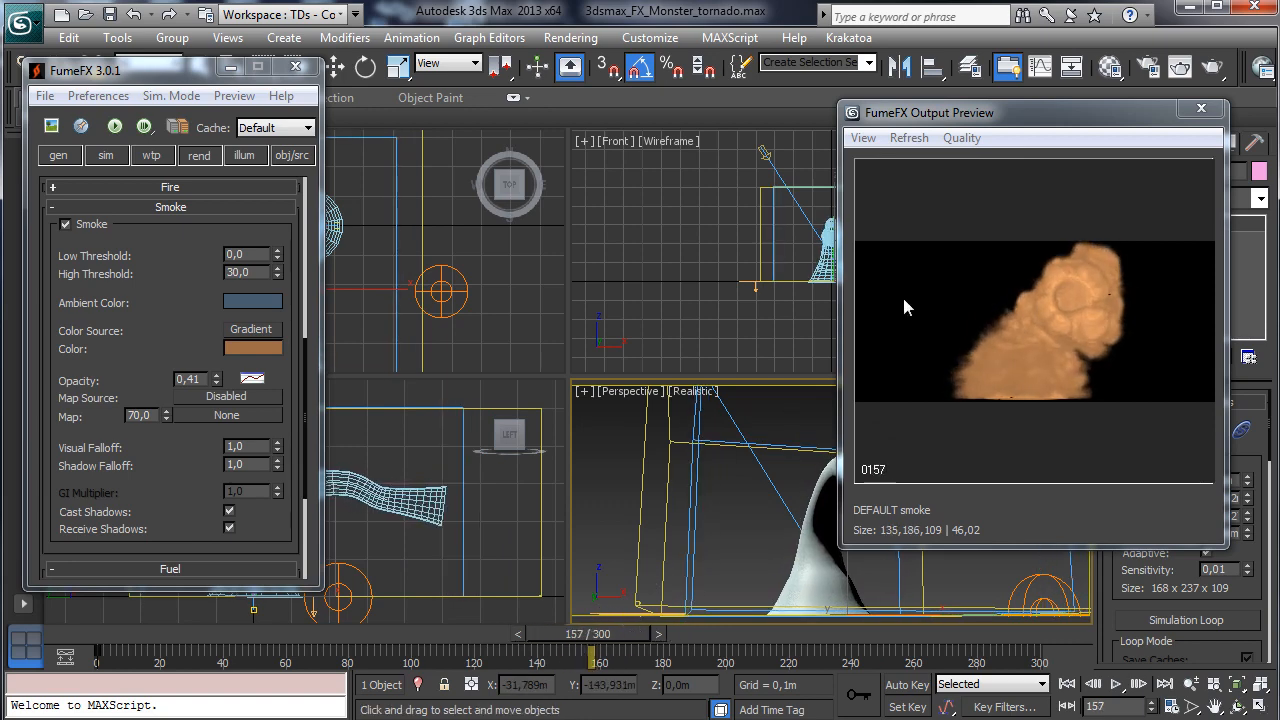
{"action": "key", "text": "w"}
{"action": "left_click", "coordinate": [1212, 68]}
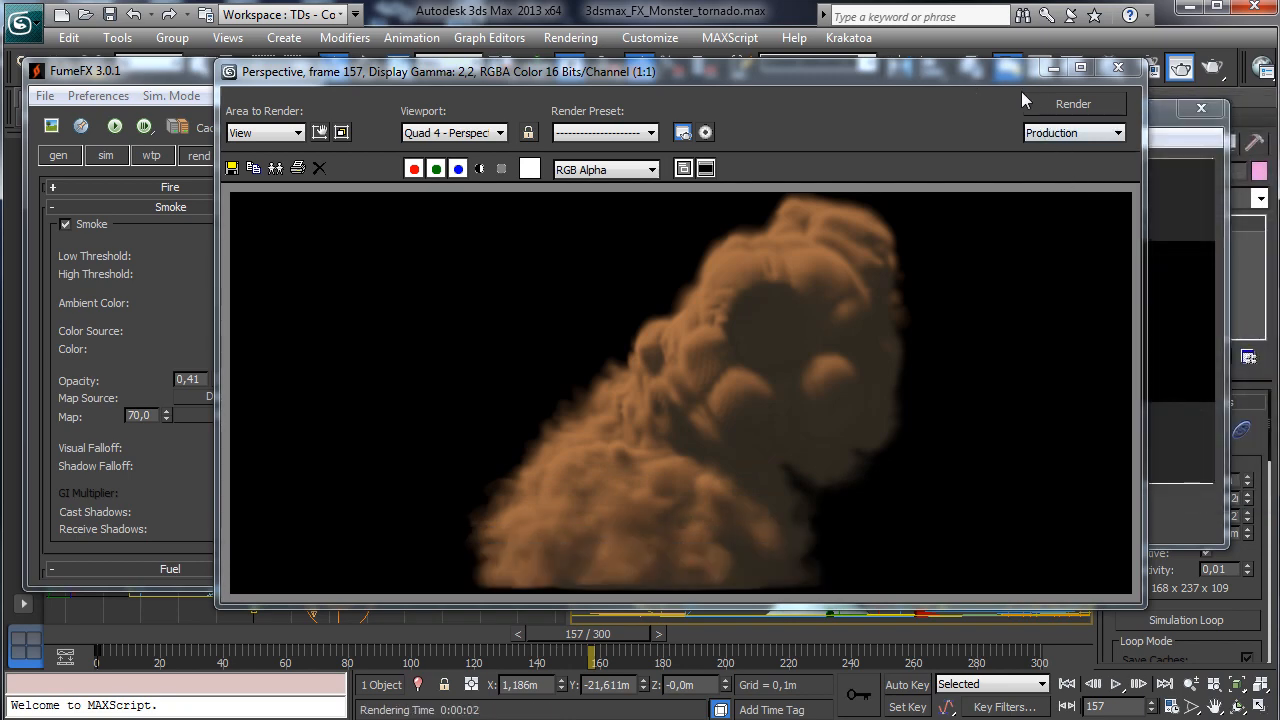
{"action": "left_click", "coordinate": [1056, 68]}
- Set the extra velocity of the FFX Object Src001 source to 0 m in its object source parameters
{"action": "left_click", "coordinate": [293, 156]}
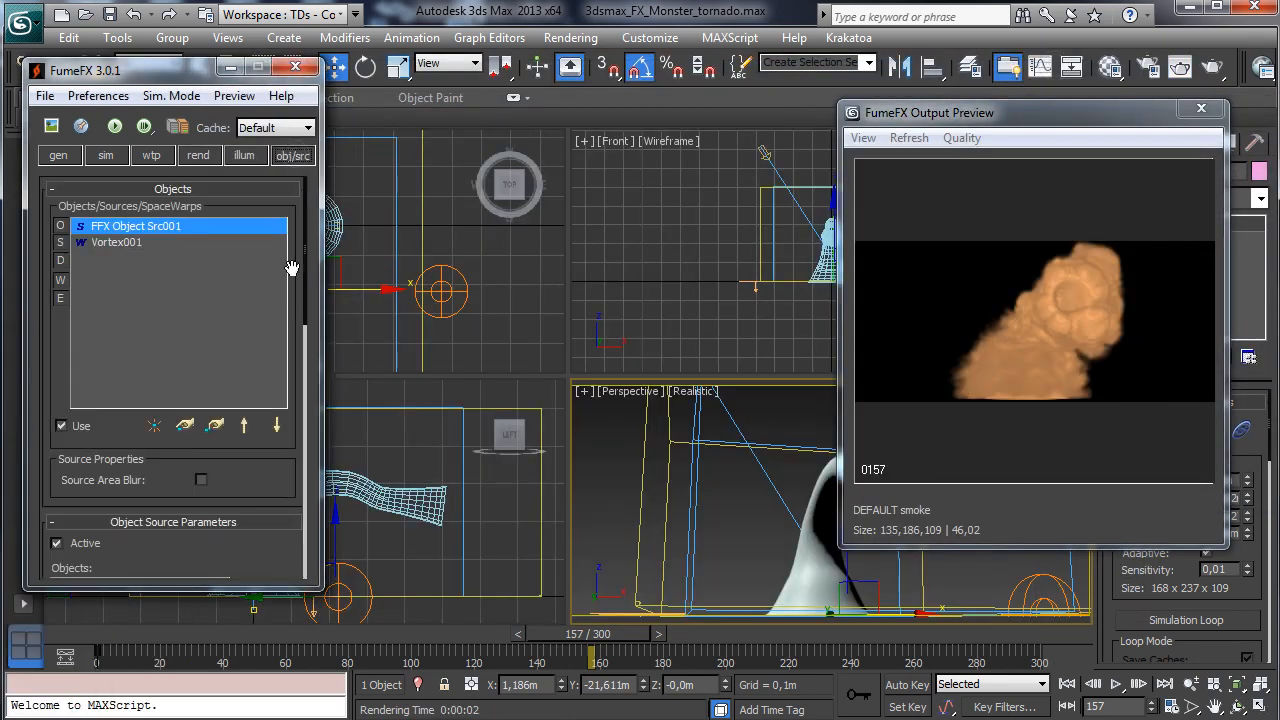
{"action": "scroll", "coordinate": [254, 452], "scroll_direction": "down", "scroll_amount": 5}
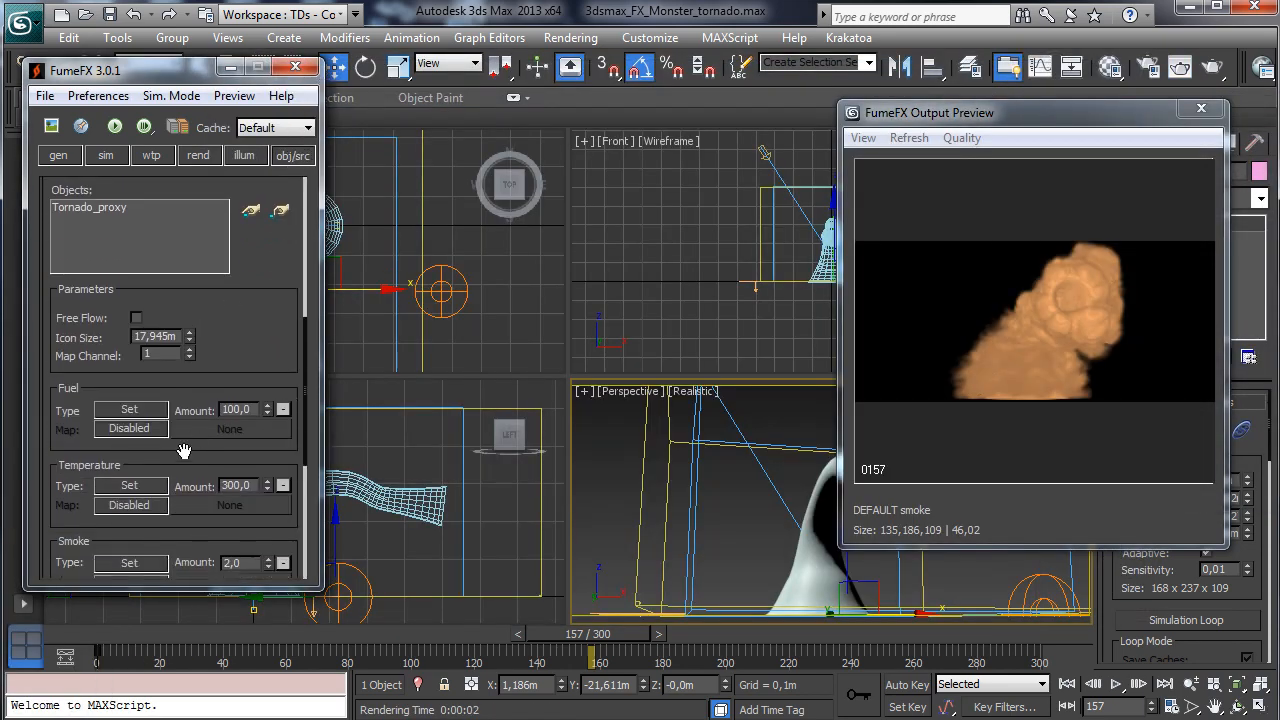
{"action": "left_click_drag", "start_coordinate": [184, 451], "coordinate": [189, 209]}
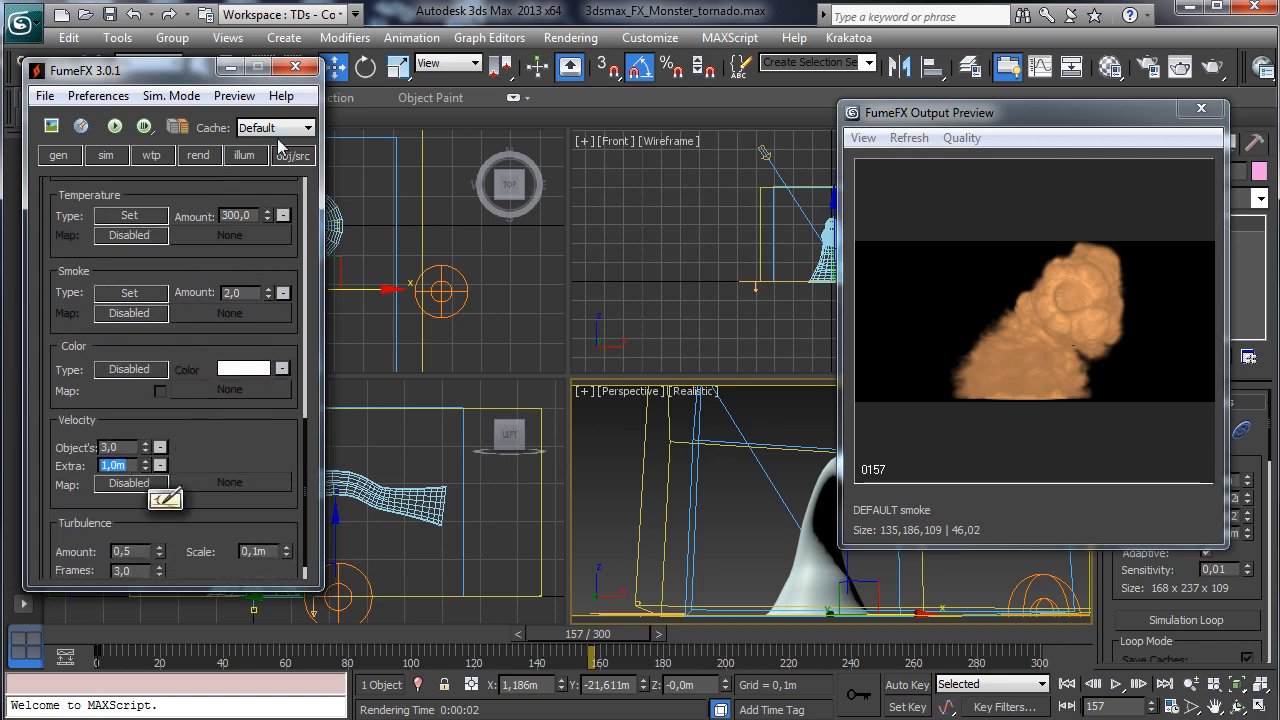
{"action": "type", "text": "0"}
{"action": "key", "text": "Return"}
{"action": "scroll", "coordinate": [222, 333], "scroll_direction": "up", "scroll_amount": 10}
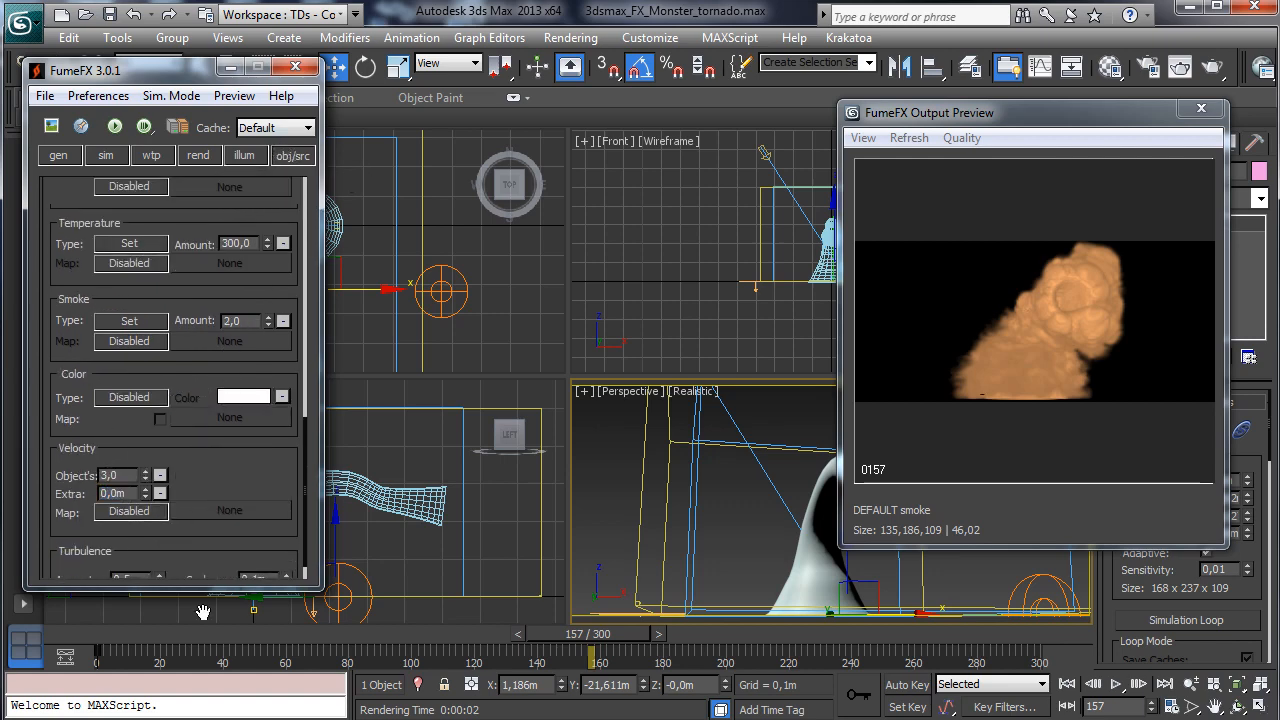
- Set the simulation's X Turbulence to 0.2 m, with a turbulence noise scale of 3 m and detail of 4
{"action": "left_click", "coordinate": [107, 156]}
{"action": "left_click_drag", "start_coordinate": [178, 452], "coordinate": [194, 204]}
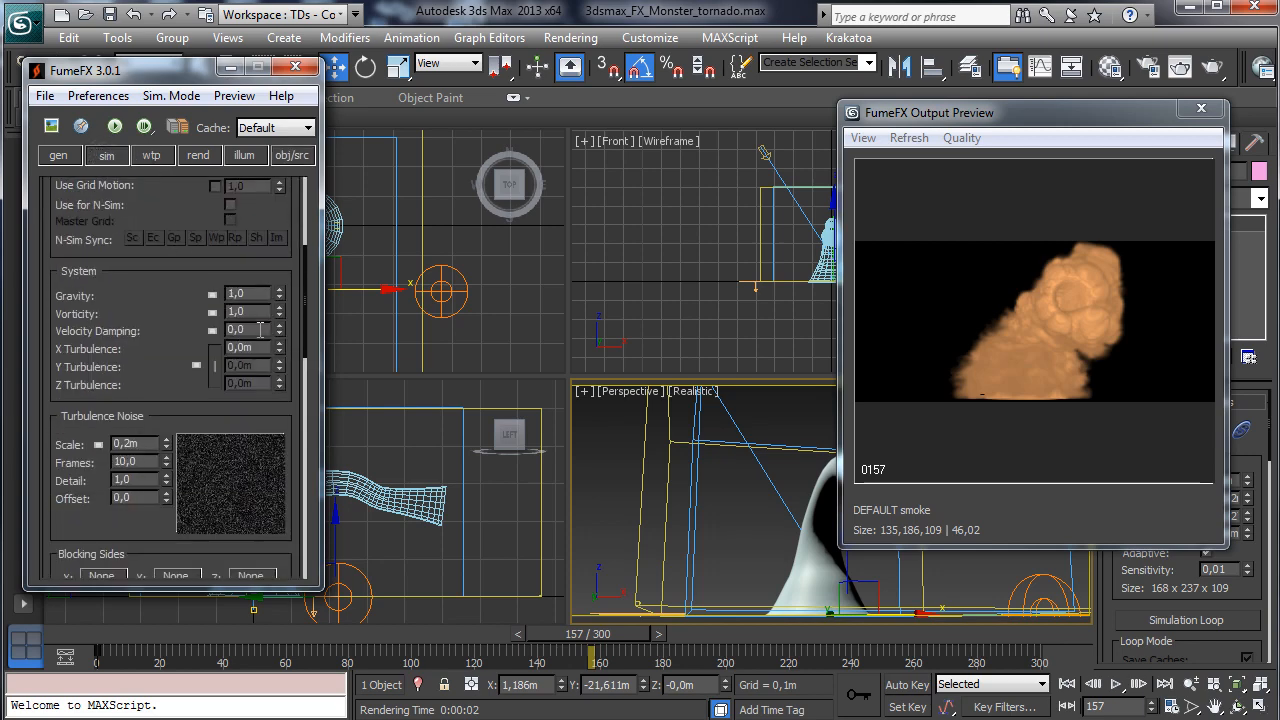
{"action": "type", "text": "0,"}
{"action": "left_click_drag", "start_coordinate": [170, 407], "coordinate": [157, 337]}
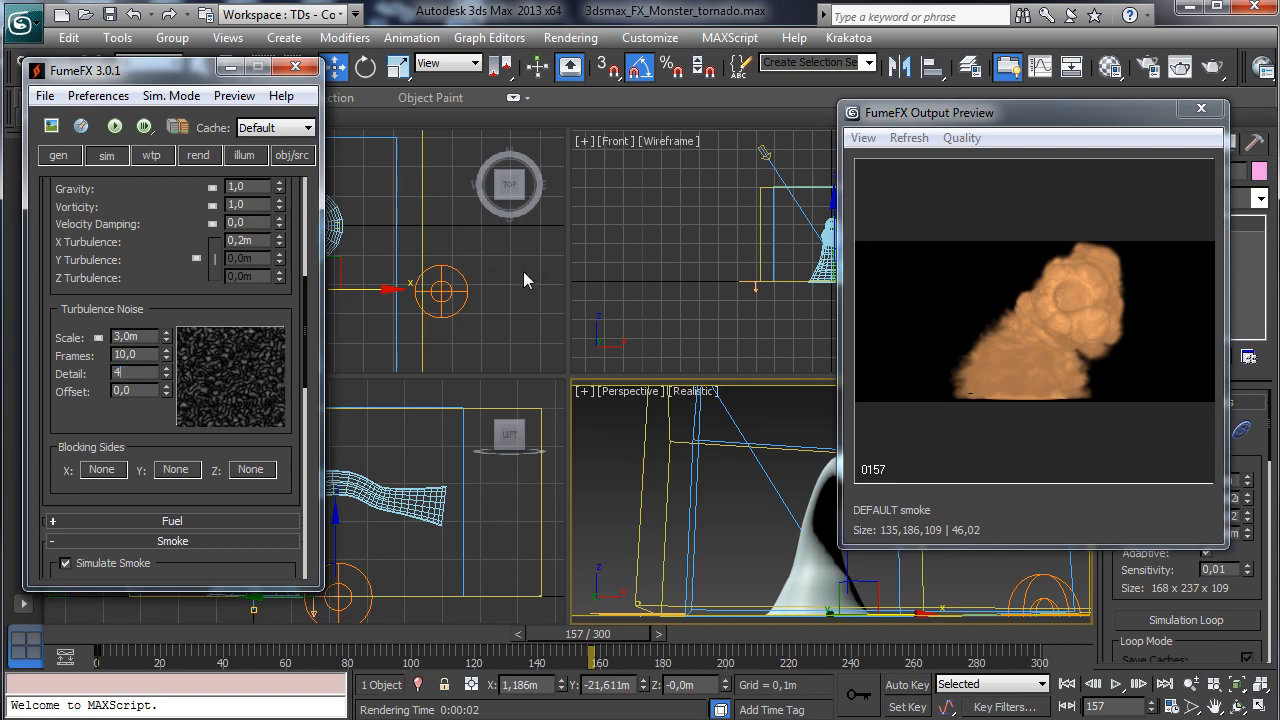
{"action": "key", "text": "Return"}
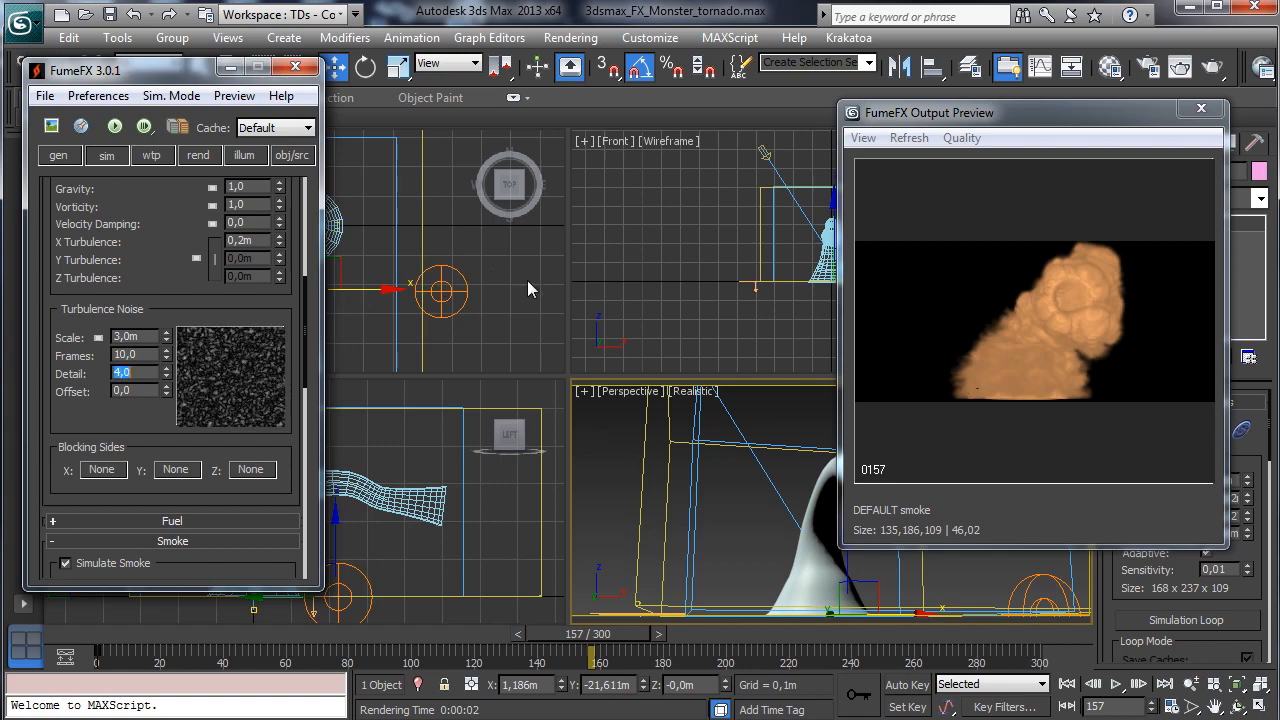
- Run the FumeFX simulation to about frame 114, cancel it, and test-render frame 53 from the Perspective view
{"action": "left_click", "coordinate": [116, 127]}
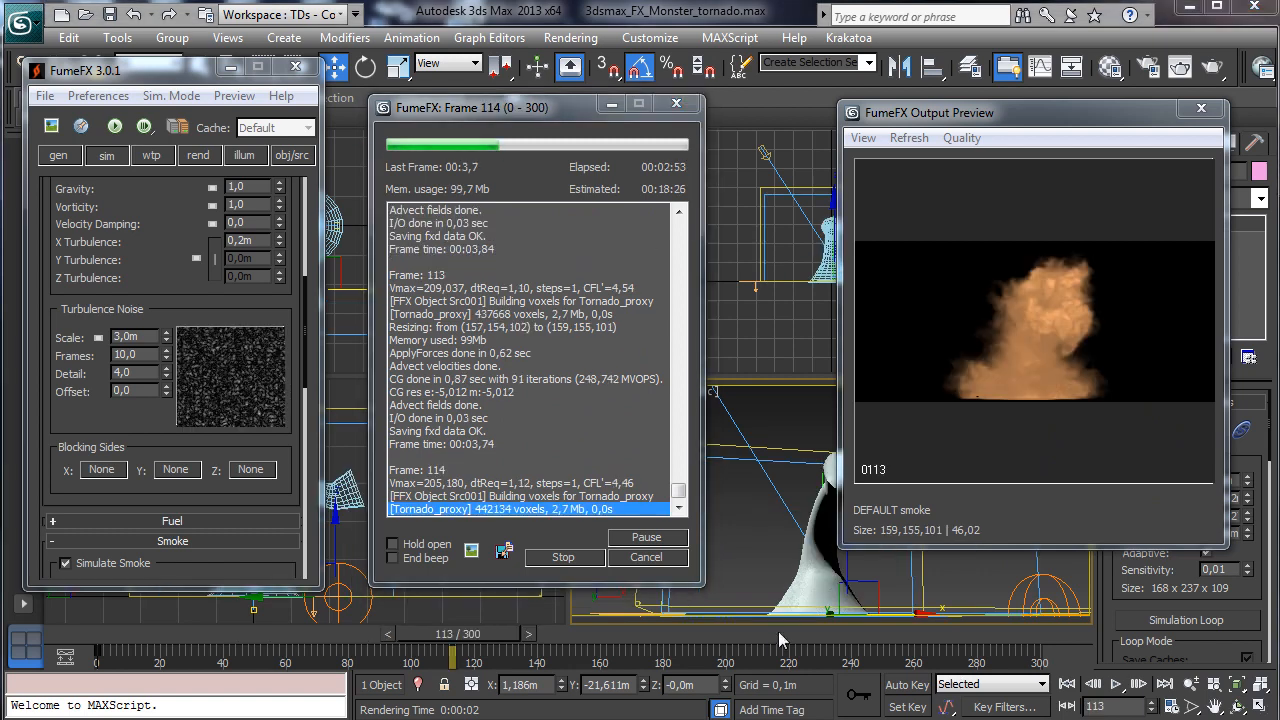
{"action": "left_click", "coordinate": [662, 563]}
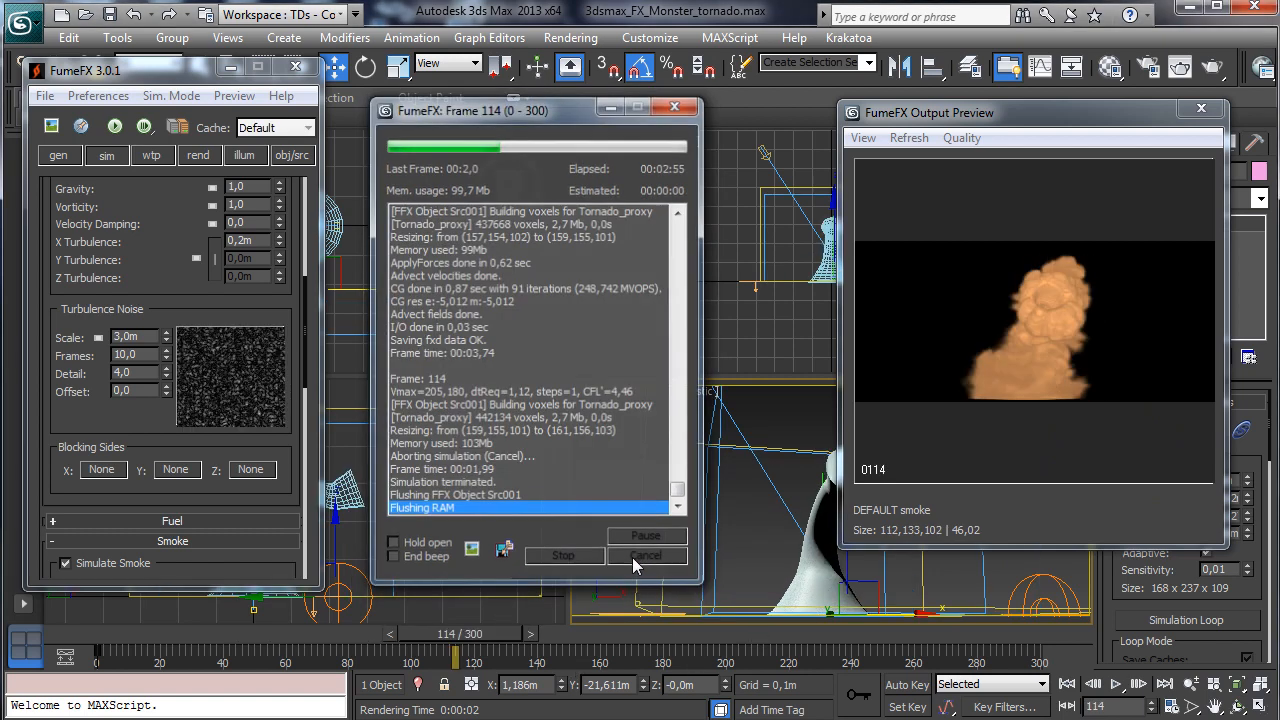
{"action": "left_click_drag", "start_coordinate": [90, 648], "coordinate": [224, 621]}
{"action": "key", "text": "w"}
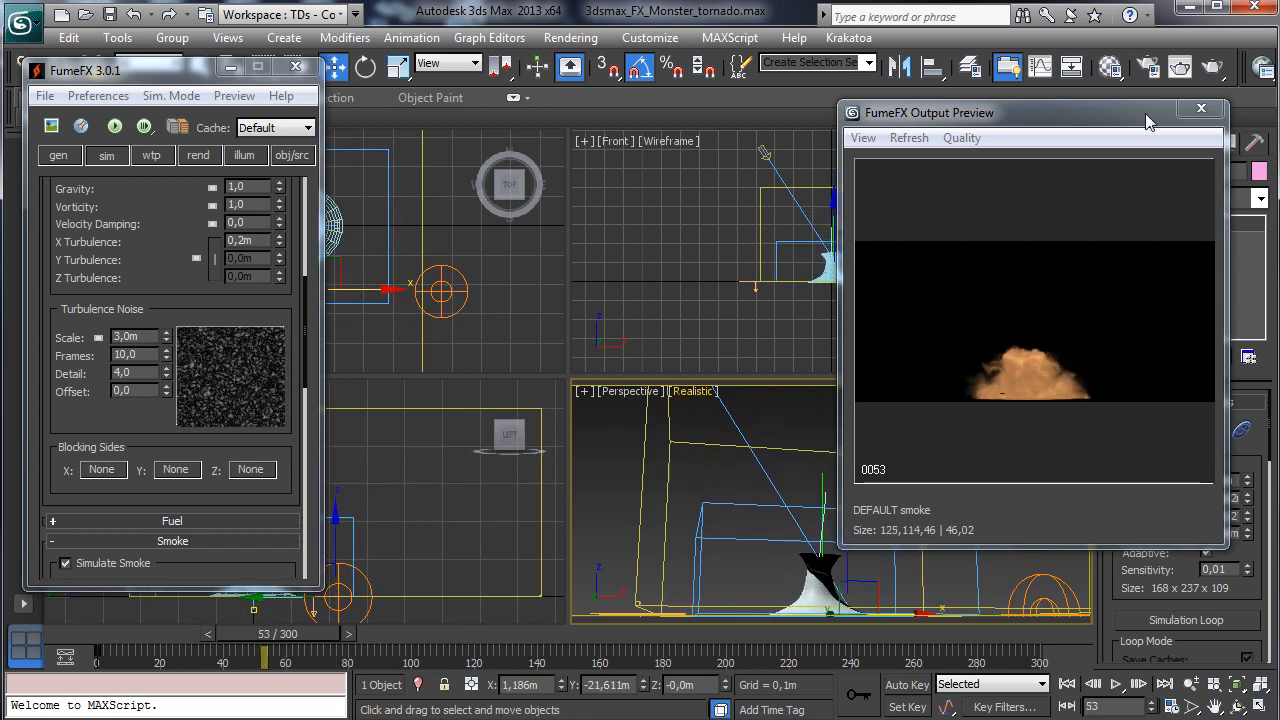
{"action": "left_click", "coordinate": [1210, 66]}
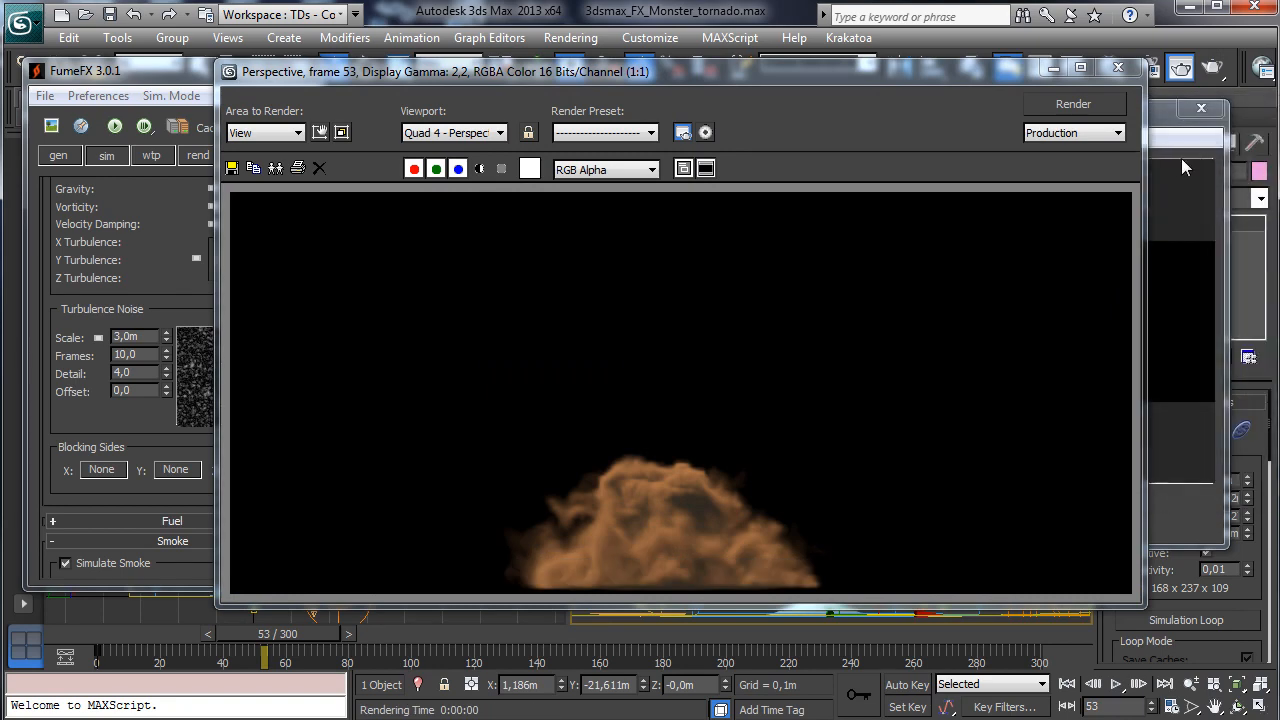
{"action": "left_click", "coordinate": [1055, 70]}
- Render frames 92 and 109 from the Perspective view, and minimize the rendered image
{"action": "left_click_drag", "start_coordinate": [248, 636], "coordinate": [386, 655]}
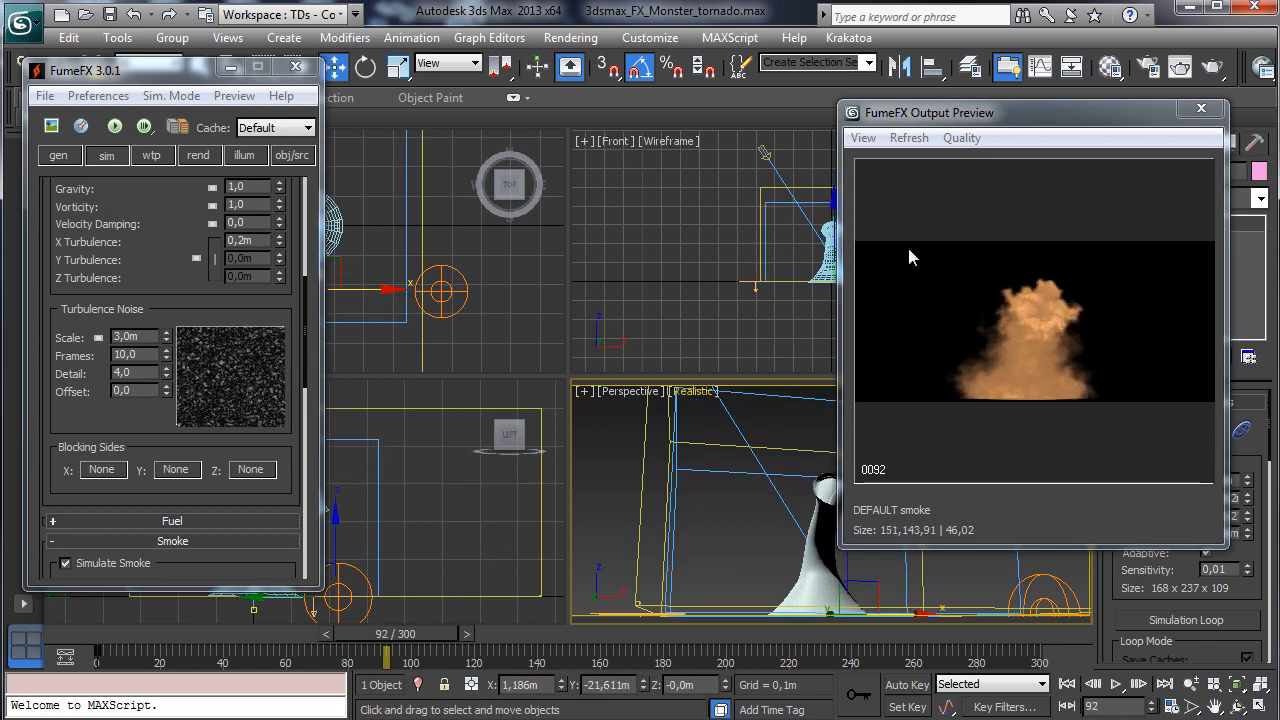
{"action": "left_click", "coordinate": [1214, 70]}
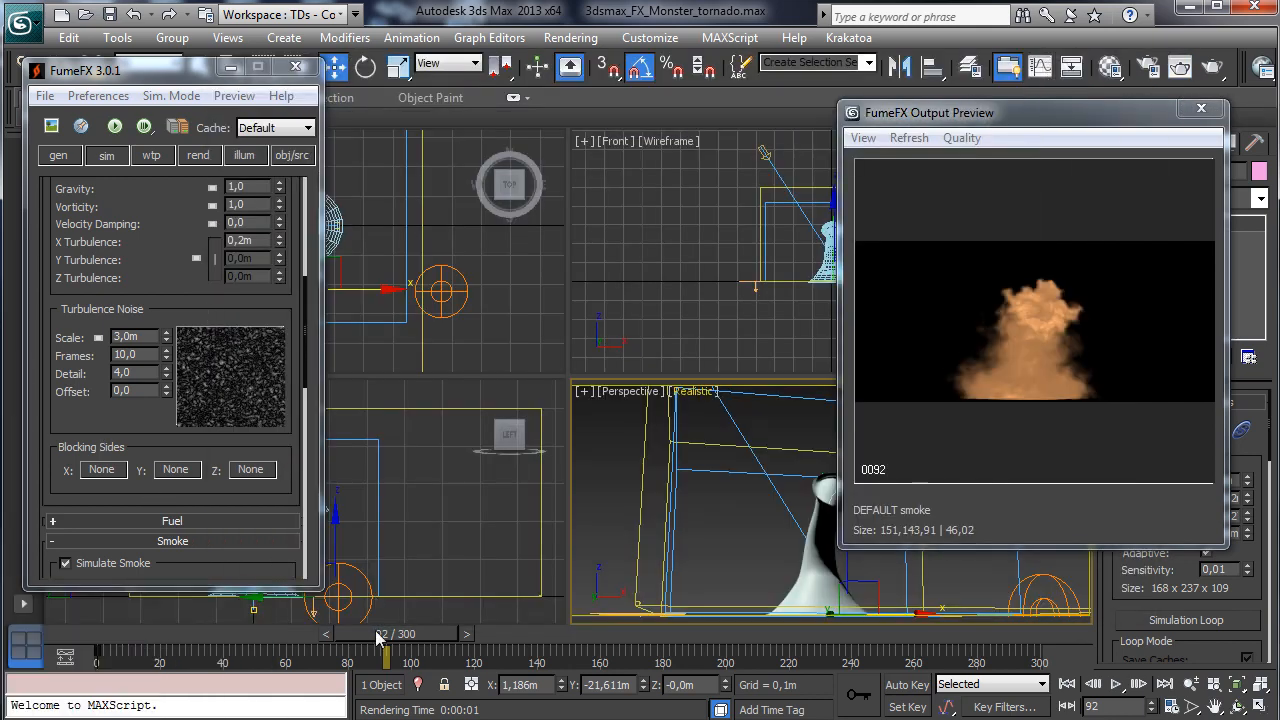
{"action": "left_click_drag", "start_coordinate": [378, 637], "coordinate": [441, 648]}
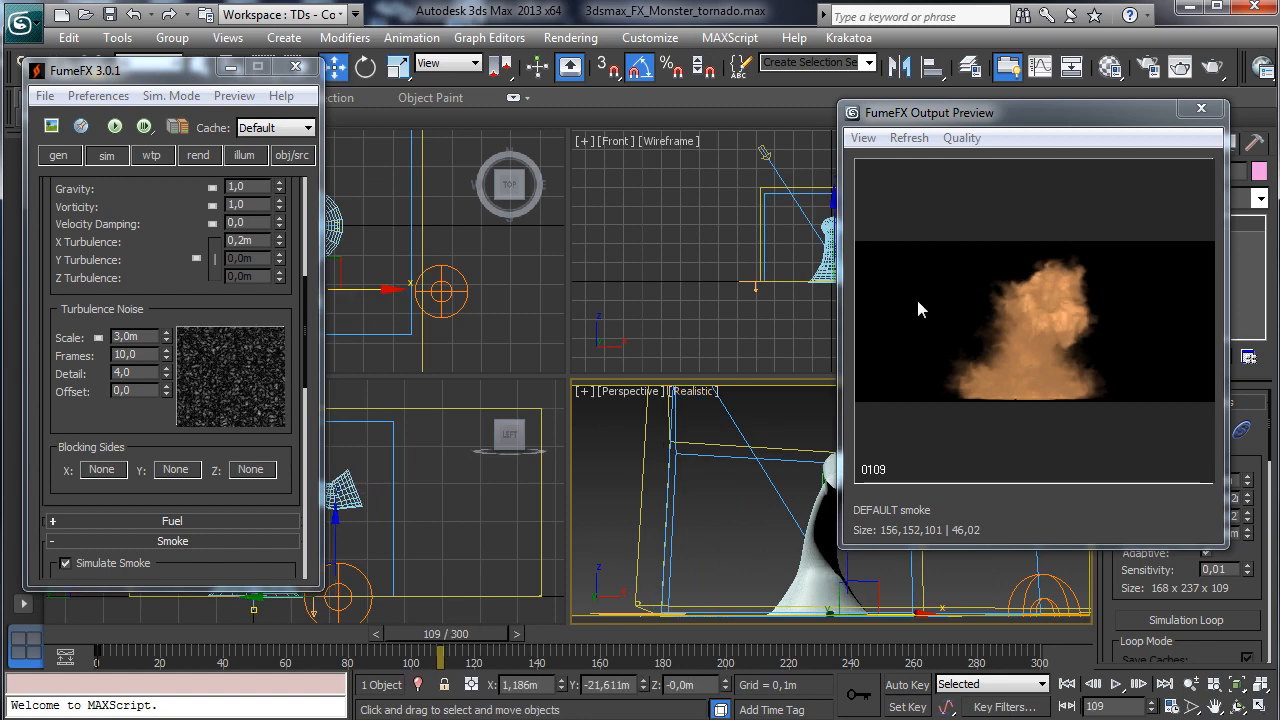
{"action": "left_click", "coordinate": [1212, 68]}
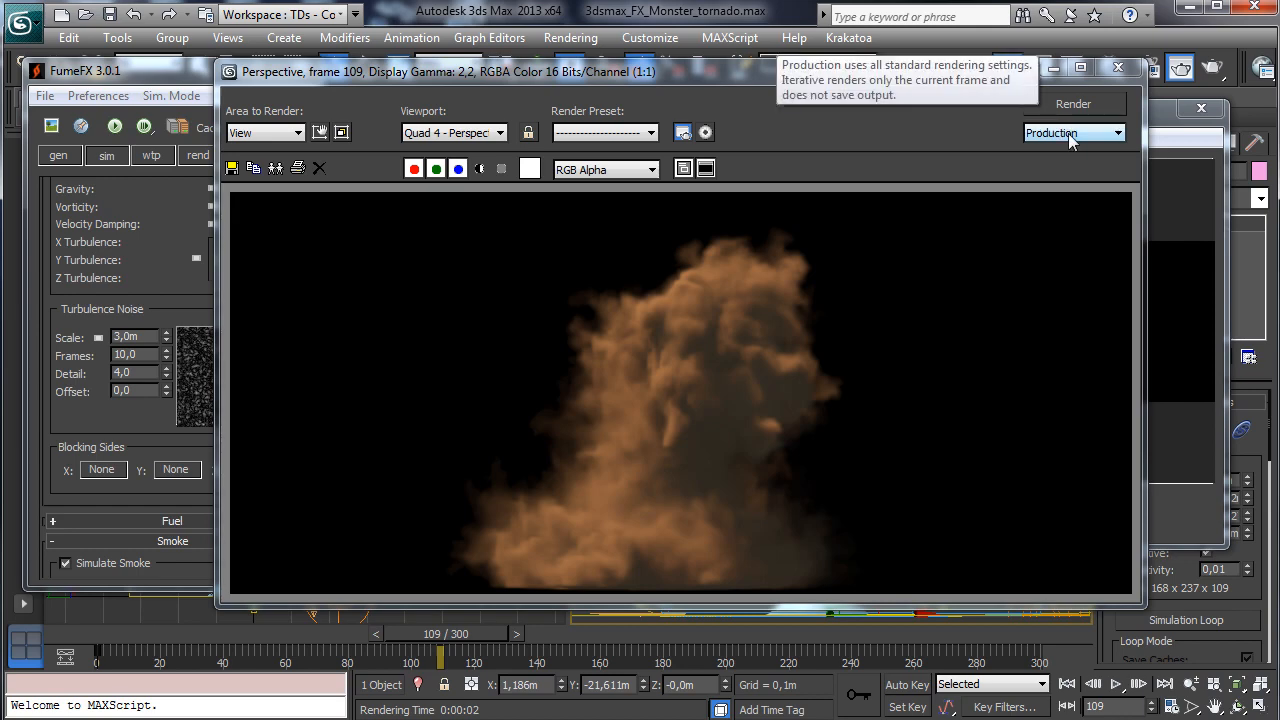
{"action": "left_click", "coordinate": [1054, 70]}
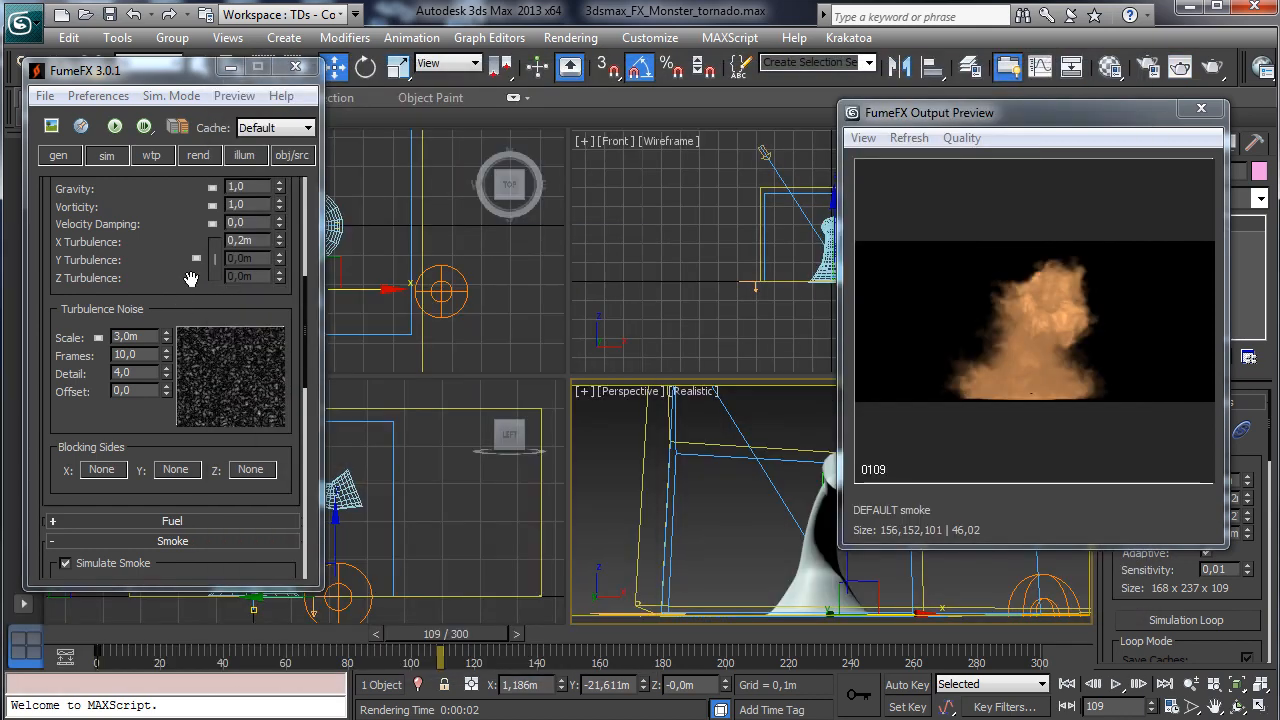
- Set the turbulence noise scale to 1.5 m and the X Turbulence to 0.5 m
{"action": "left_click", "coordinate": [145, 336]}
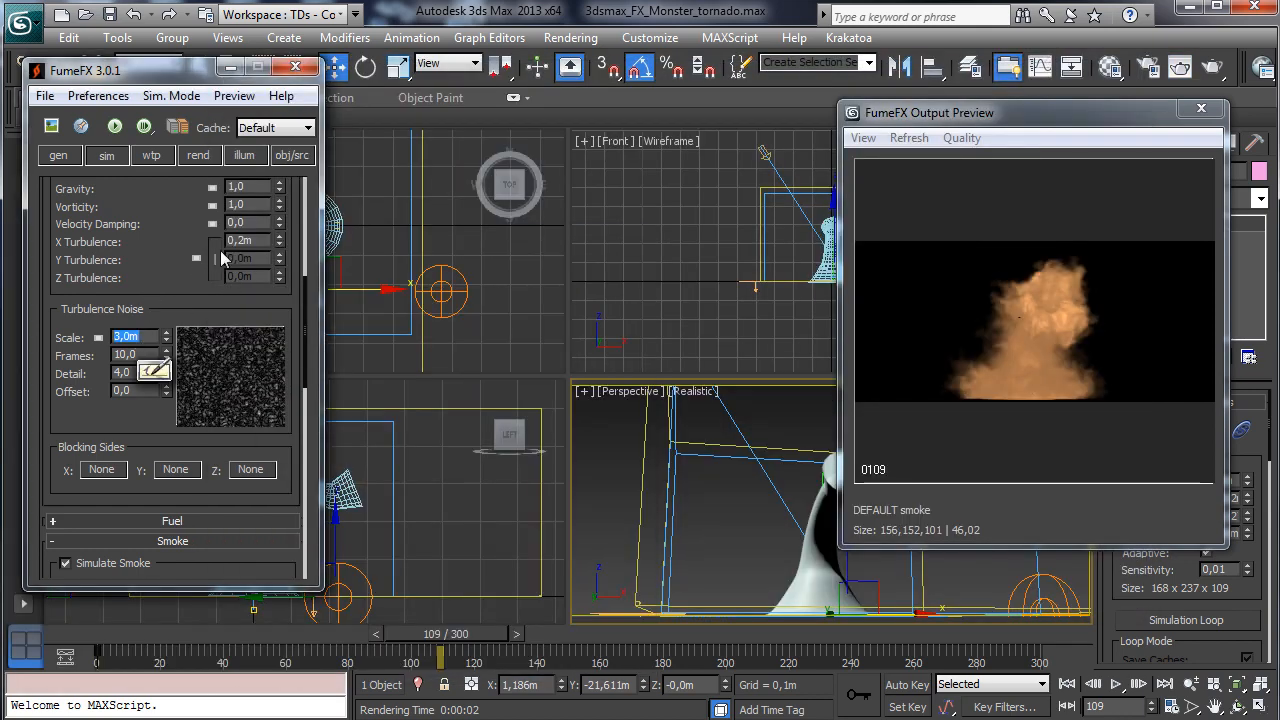
{"action": "type", "text": "1,5"}
{"action": "key", "text": "Return"}
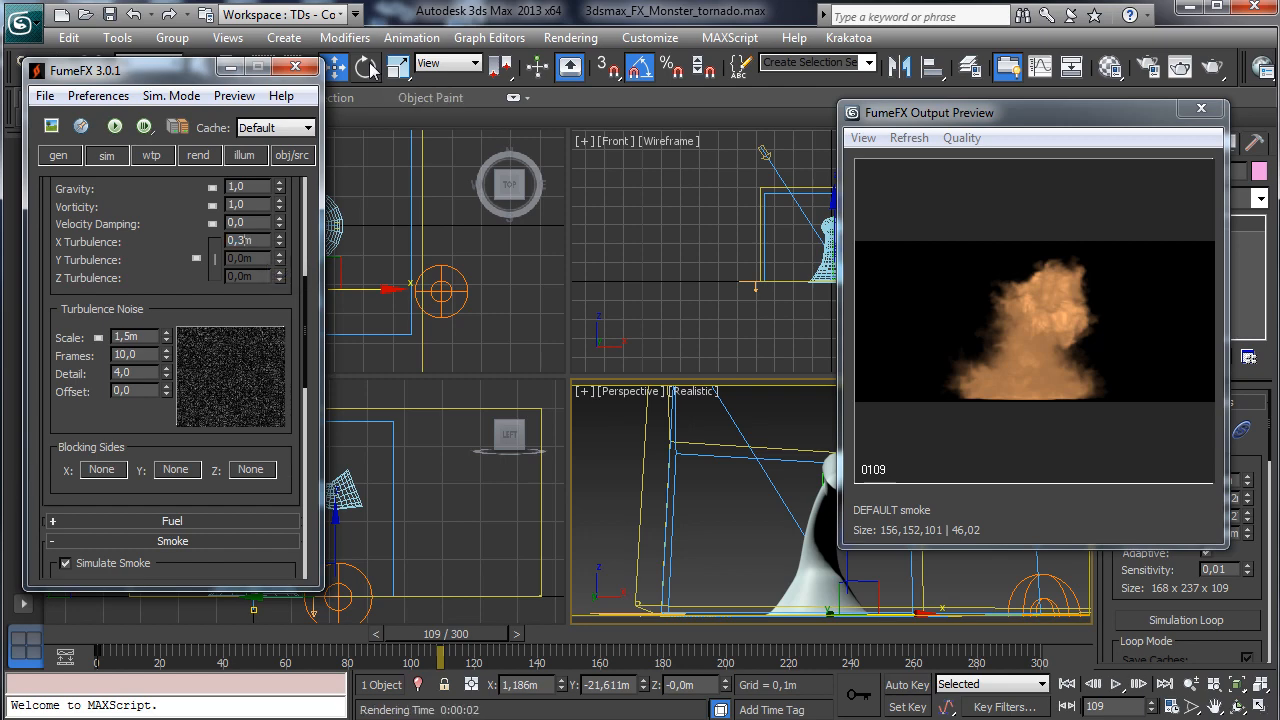
{"action": "key", "text": "Return"}
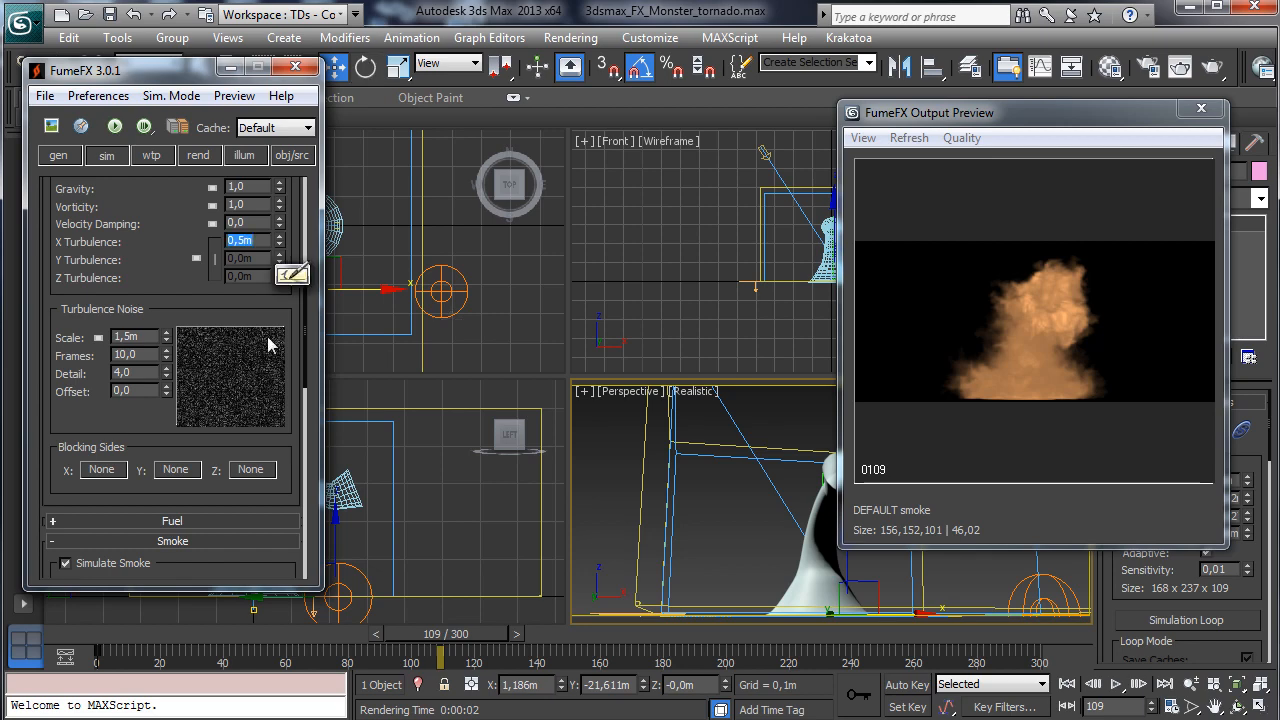
- Set the simulation grid spacing to 0.322 m, and rerun the simulation to about frame 90 before cancelling it
{"action": "left_click", "coordinate": [60, 156]}
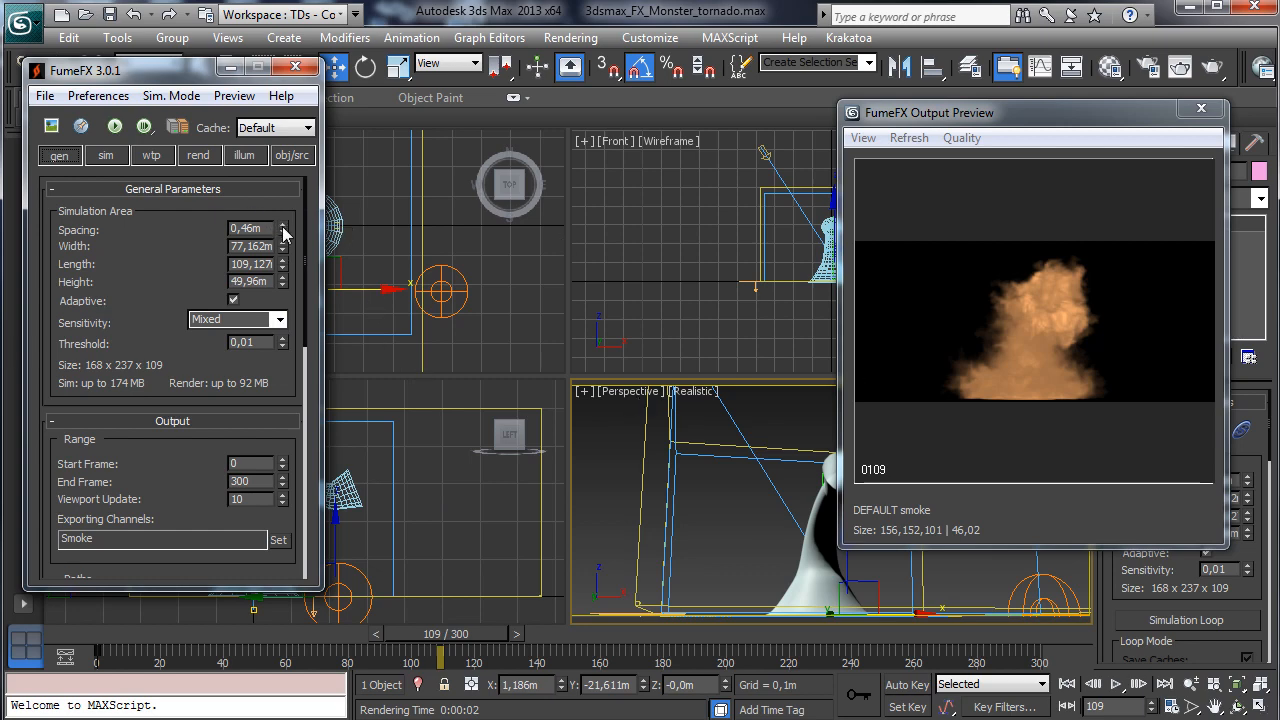
{"action": "mouse_move", "coordinate": [283, 233]}
{"action": "left_mouse_down"}
{"action": "mouse_move", "coordinate": [282, 258]}
{"action": "mouse_move", "coordinate": [289, 245]}
{"action": "left_mouse_up"}
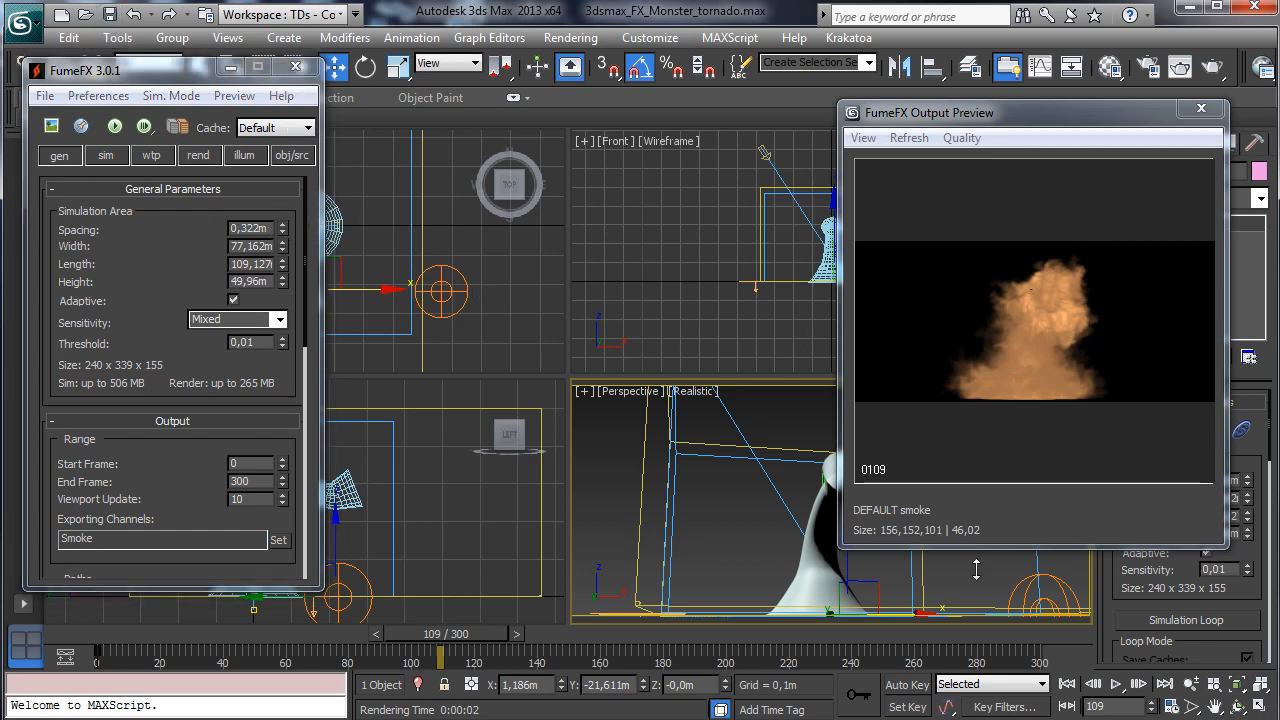
{"action": "left_click", "coordinate": [114, 126]}
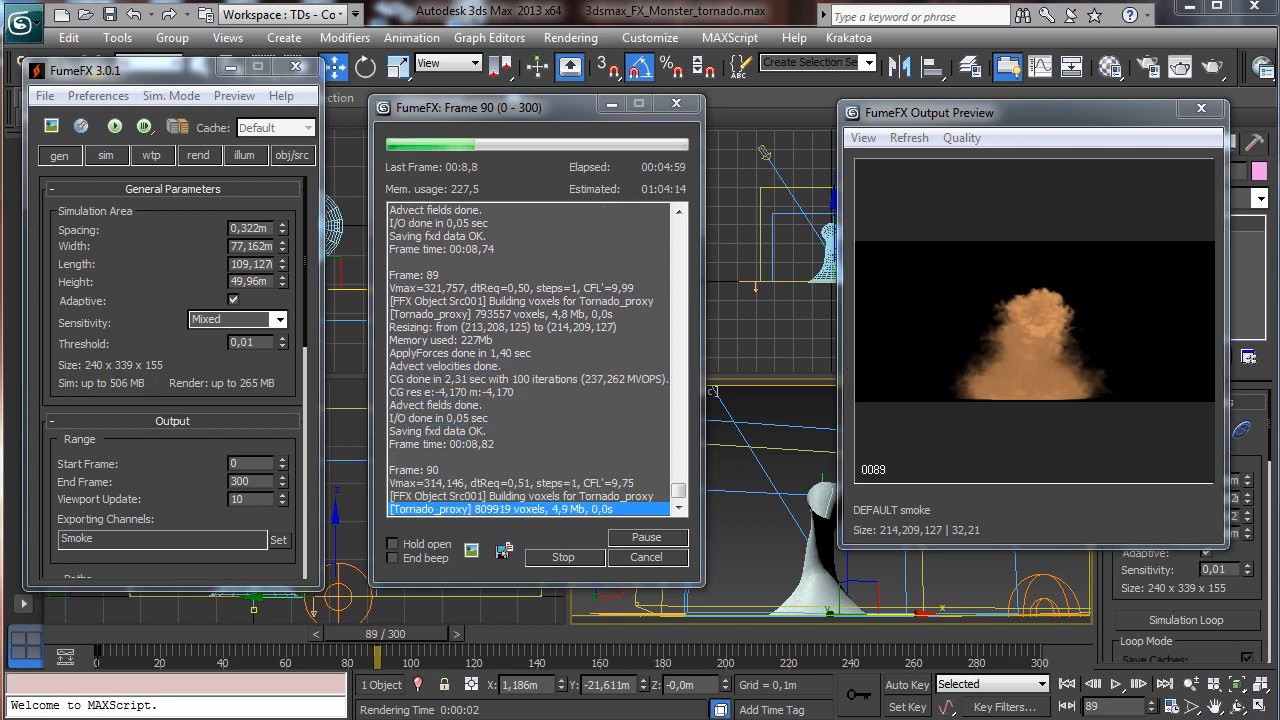
{"action": "left_click", "coordinate": [658, 562]}
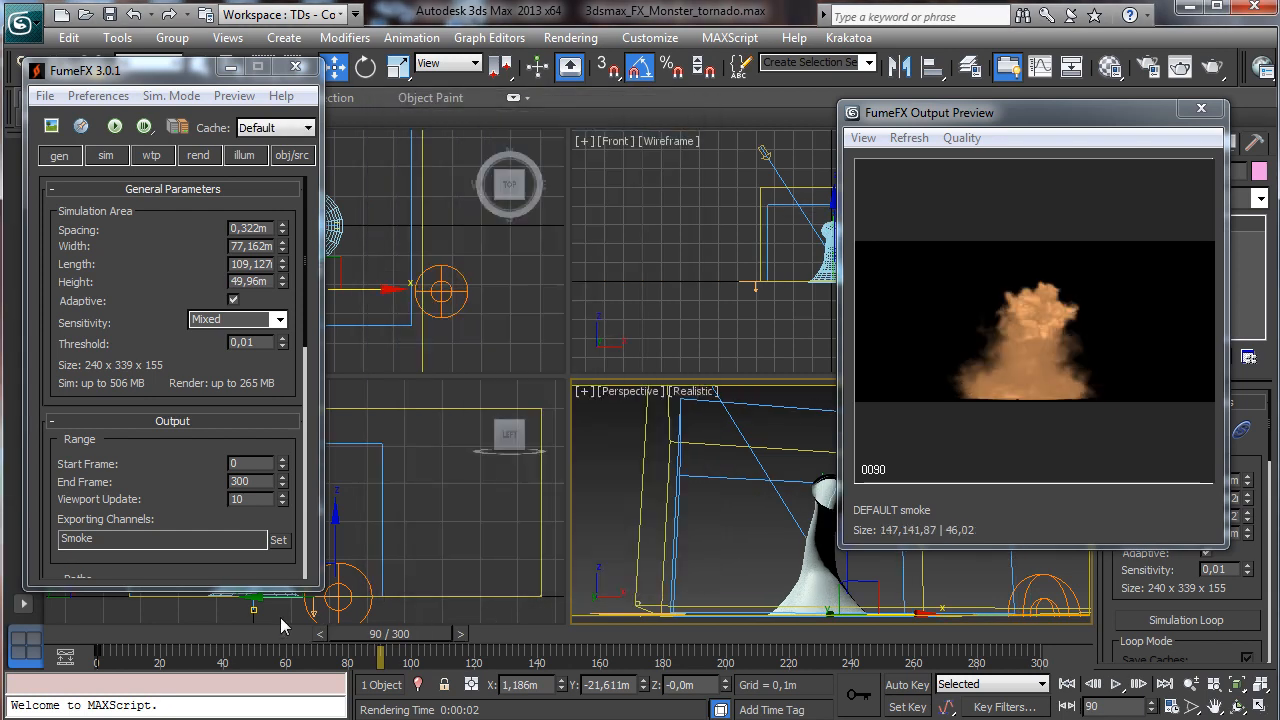
- Render frames 33 and 66 of the finer simulation from the Perspective view
{"action": "left_click_drag", "start_coordinate": [92, 650], "coordinate": [187, 610]}
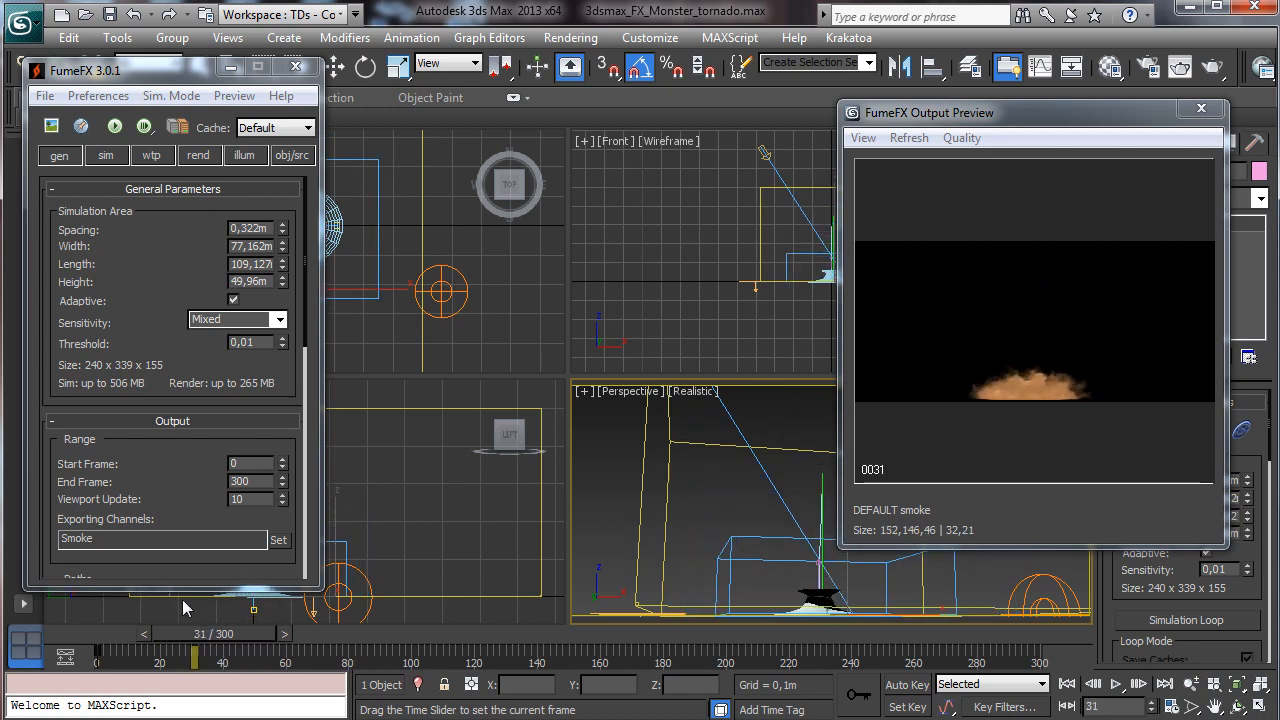
{"action": "left_click", "coordinate": [1215, 62]}
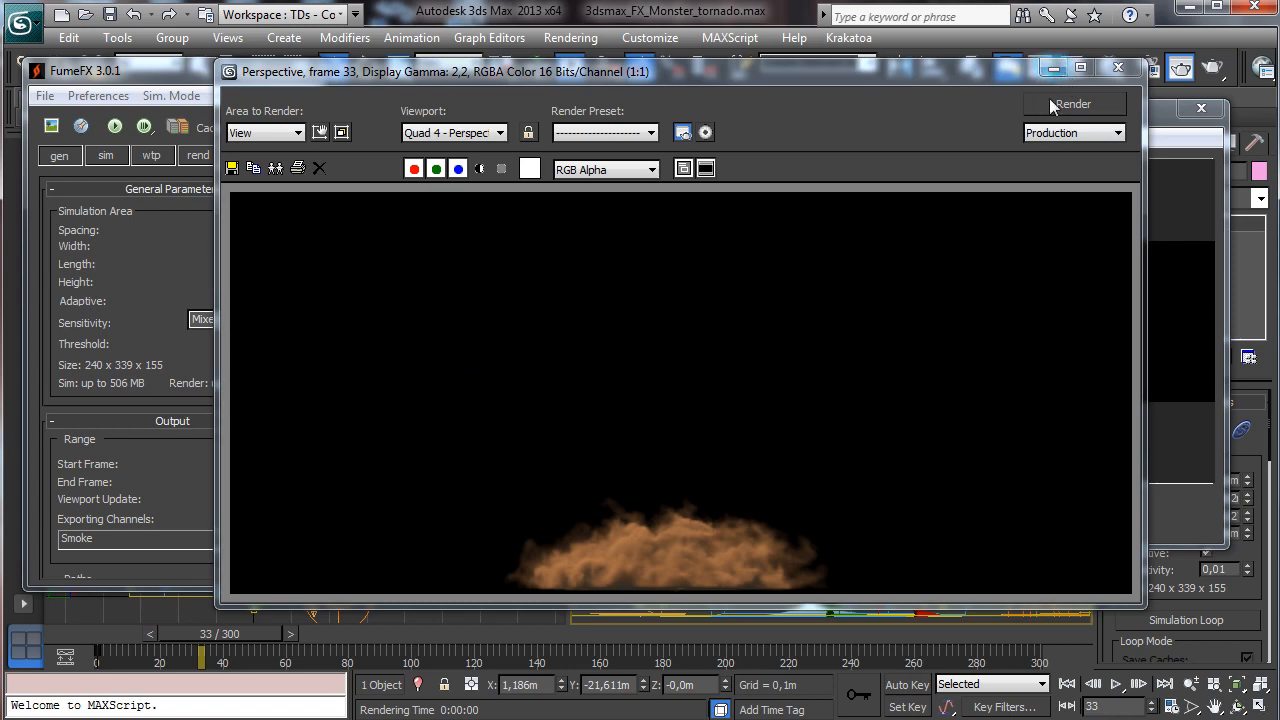
{"action": "left_click", "coordinate": [1054, 68]}
{"action": "left_click_drag", "start_coordinate": [236, 640], "coordinate": [331, 633]}
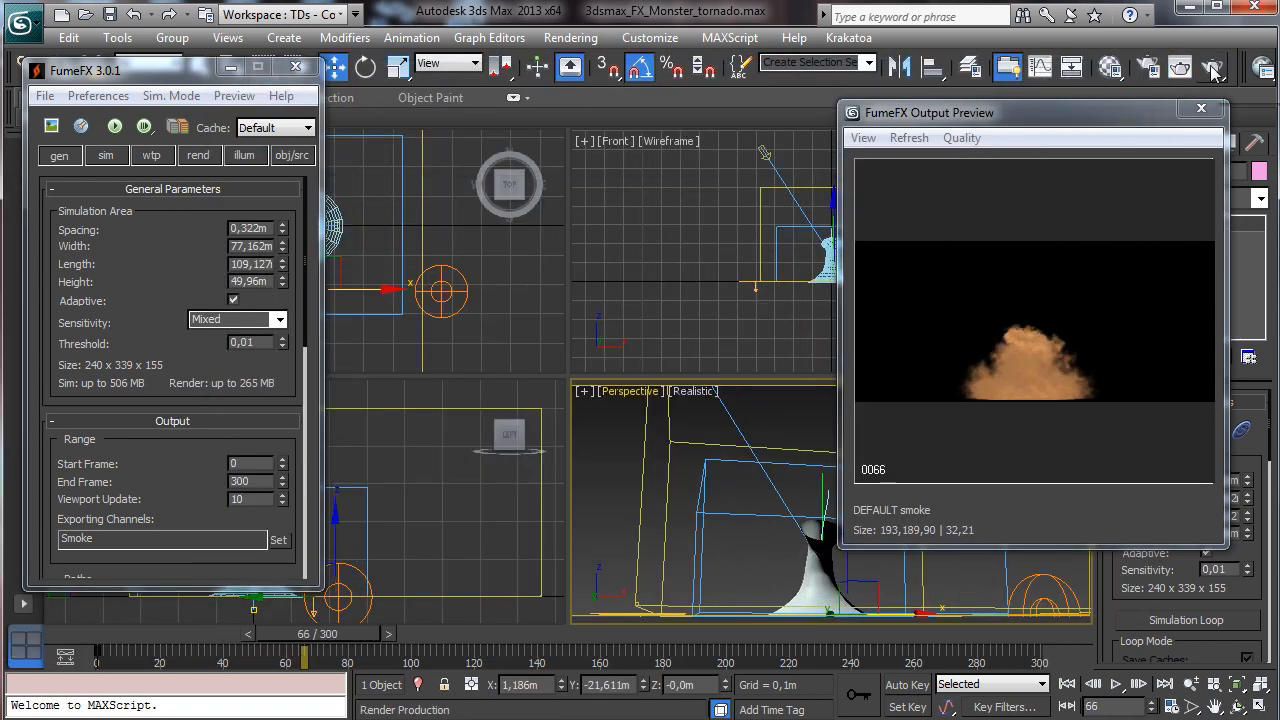
{"action": "left_click", "coordinate": [1212, 66]}
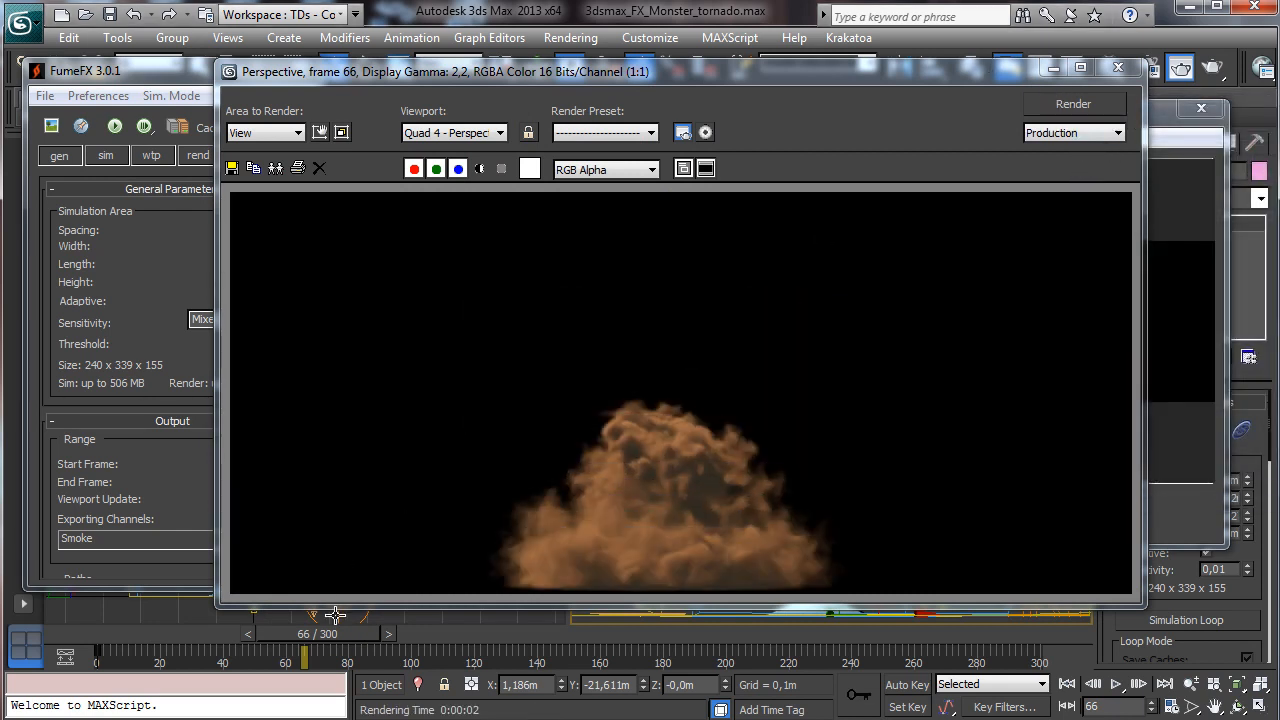
- Move the render window aside, render frames 88 and 86 from the Perspective view, and minimize the rendered image
{"action": "left_click_drag", "start_coordinate": [342, 632], "coordinate": [411, 631]}
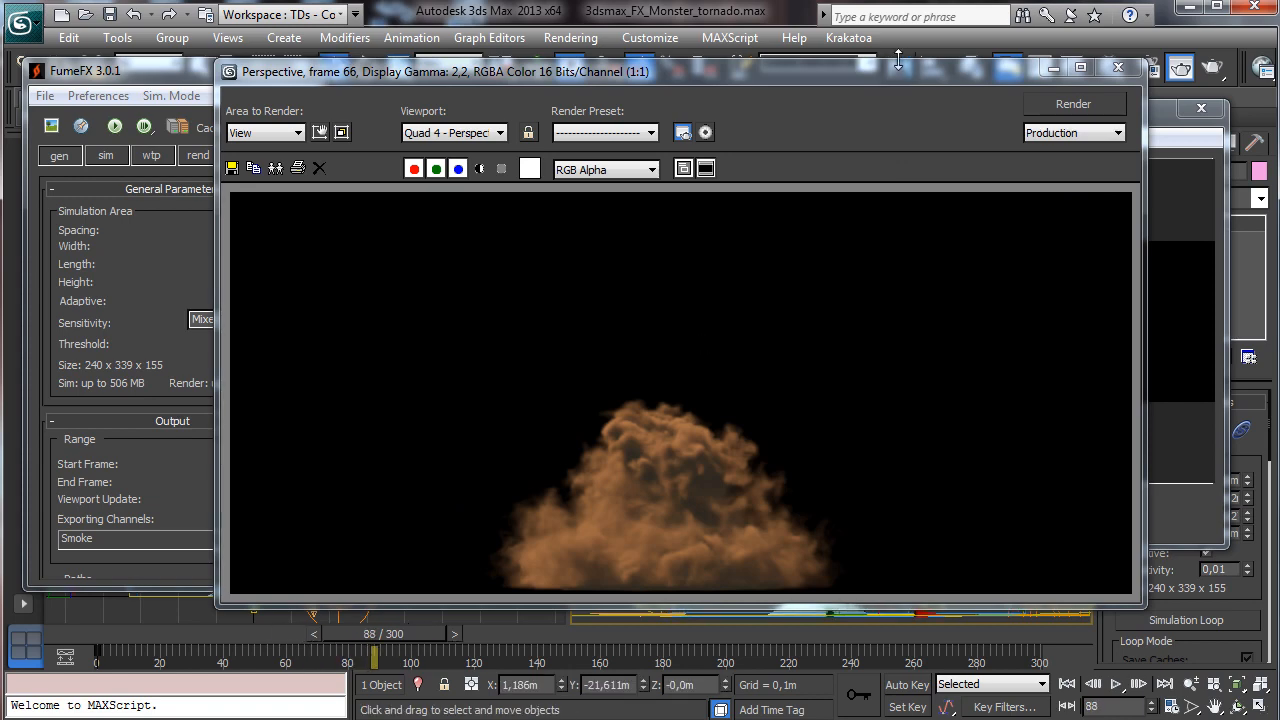
{"action": "left_click_drag", "start_coordinate": [801, 72], "coordinate": [603, 70]}
{"action": "left_click", "coordinate": [872, 104]}
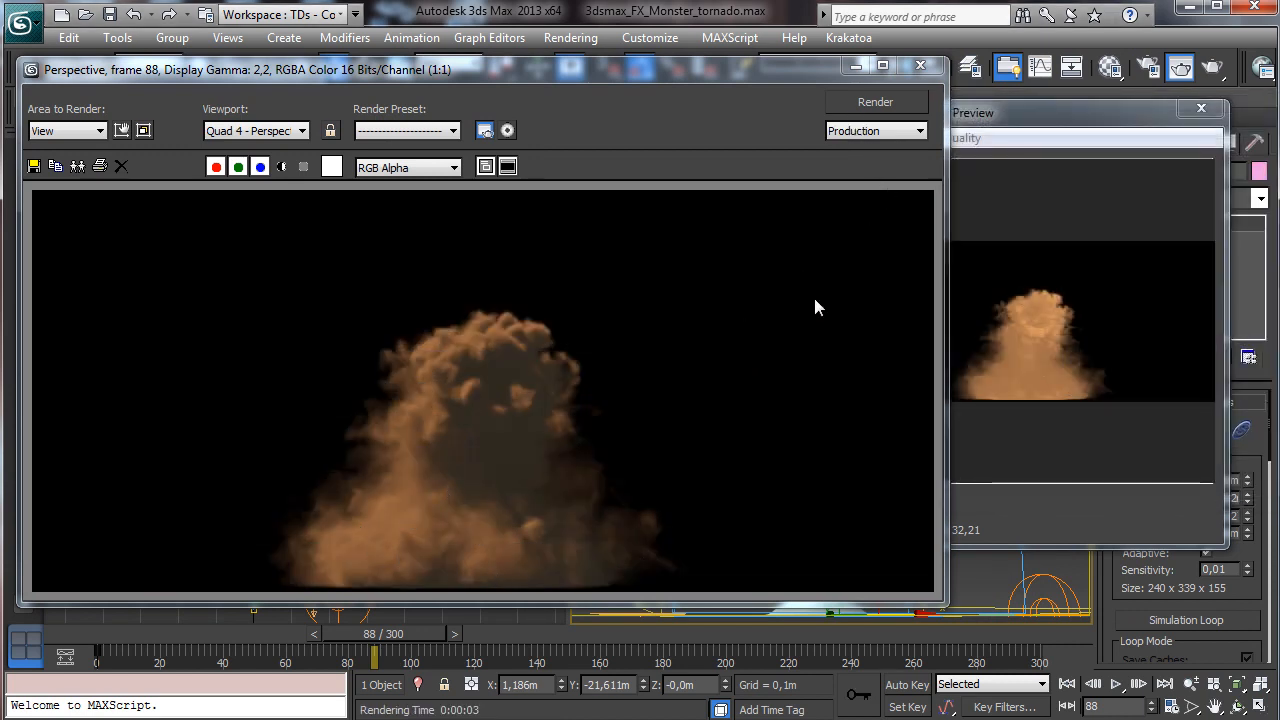
{"action": "left_click", "coordinate": [920, 65]}
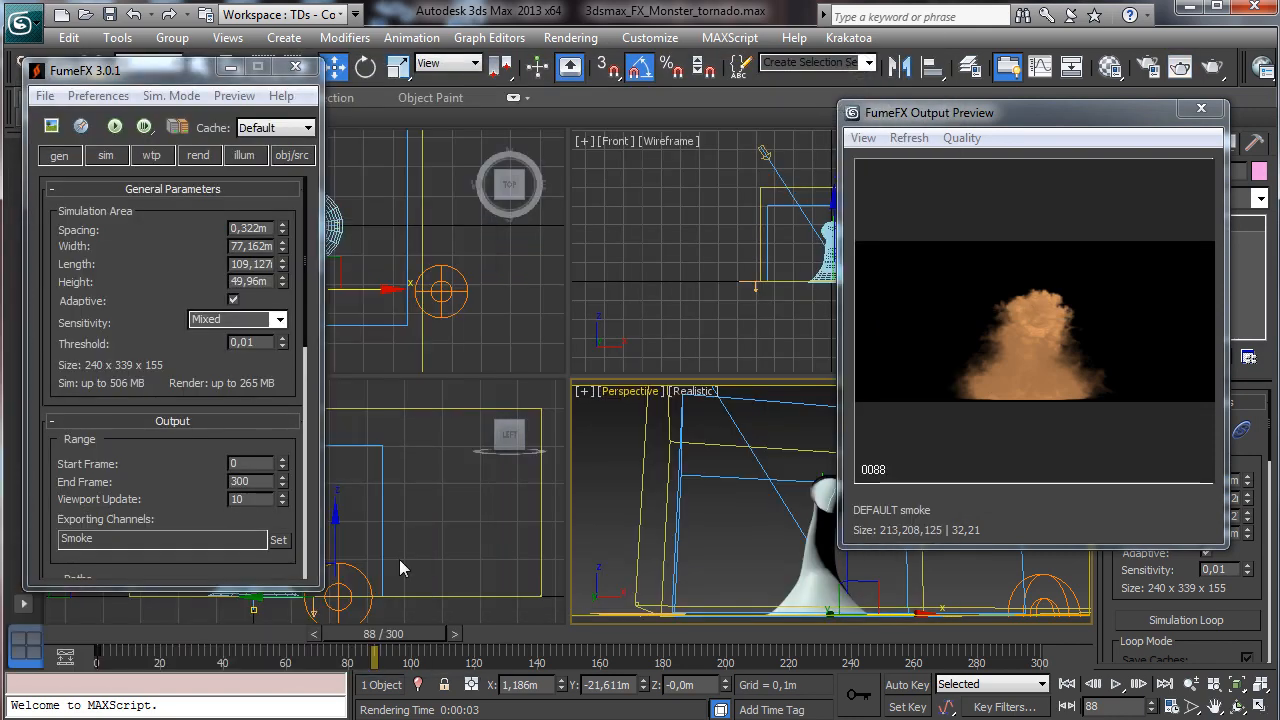
{"action": "mouse_move", "coordinate": [402, 643]}
{"action": "left_mouse_down"}
{"action": "mouse_move", "coordinate": [460, 653]}
{"action": "mouse_move", "coordinate": [395, 649]}
{"action": "left_mouse_up"}
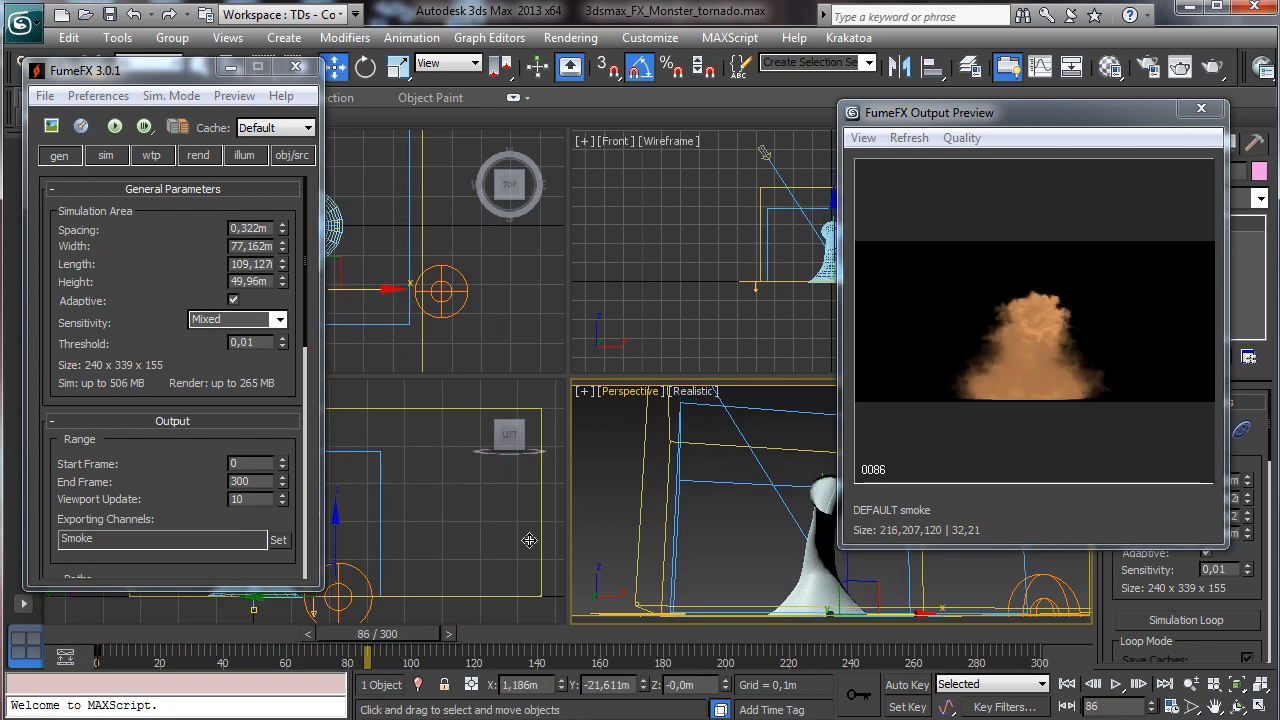
{"action": "left_click", "coordinate": [1212, 67]}
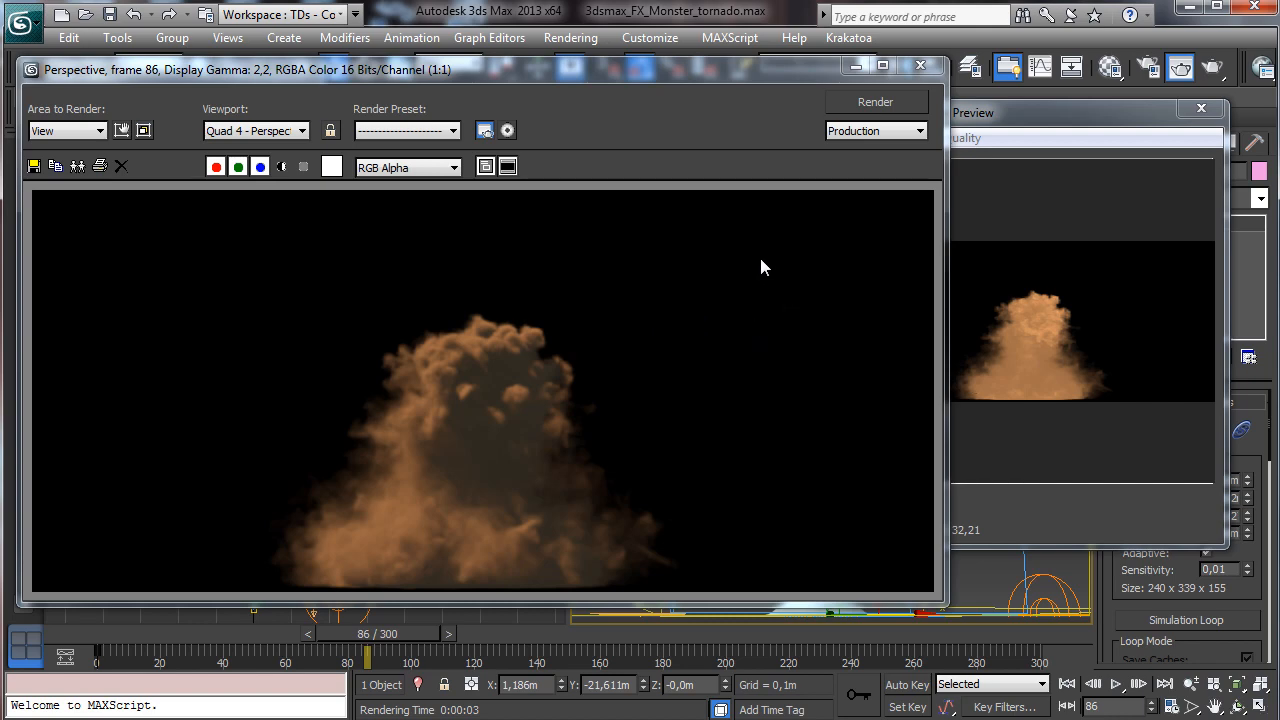
{"action": "left_click", "coordinate": [856, 68]}
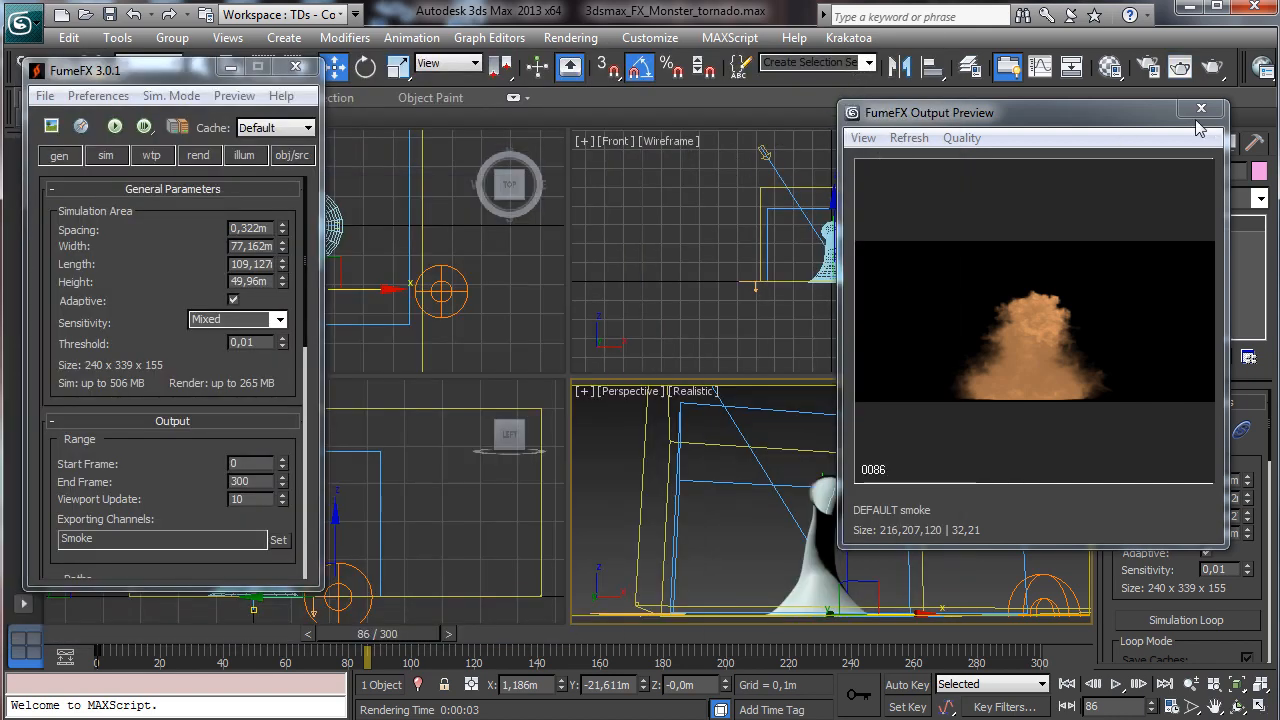
- Close the output preview and FumeFX windows, and move the directional light away from the tornado's axis along Y in the Top view
{"action": "left_click", "coordinate": [1201, 108]}
{"action": "left_click", "coordinate": [296, 66]}
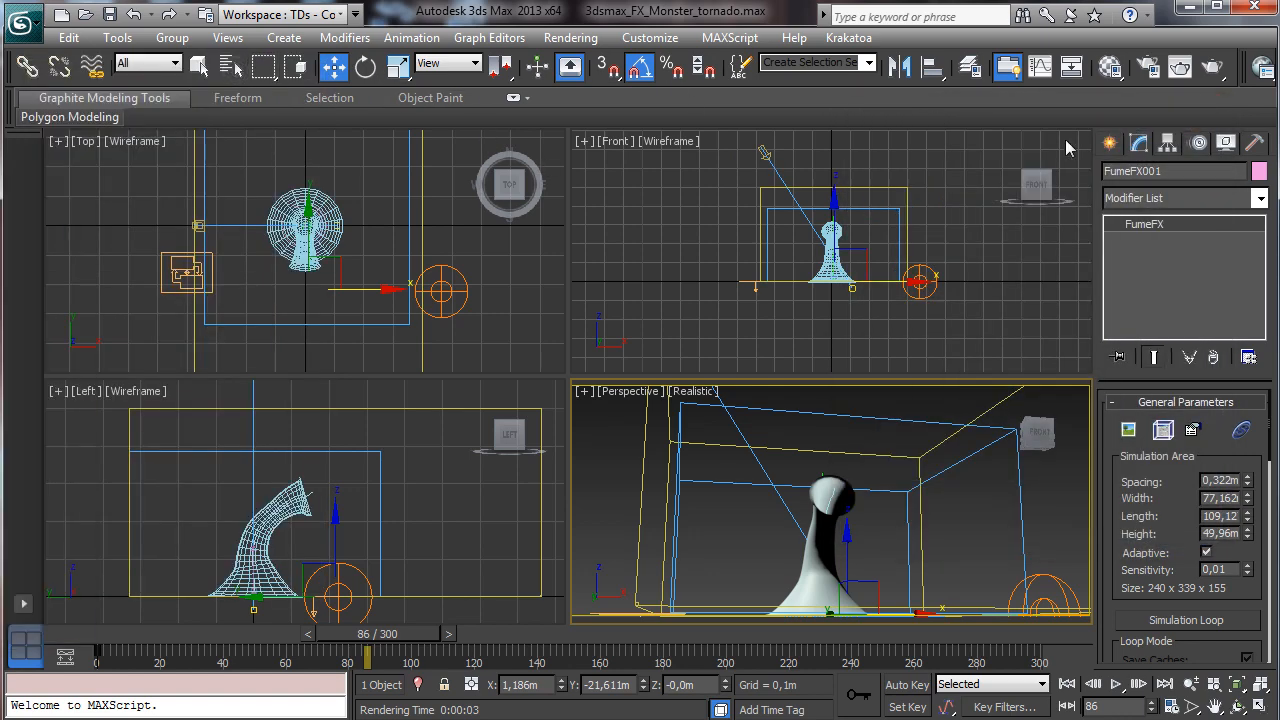
{"action": "left_click", "coordinate": [1110, 143]}
{"action": "left_click", "coordinate": [1146, 313]}
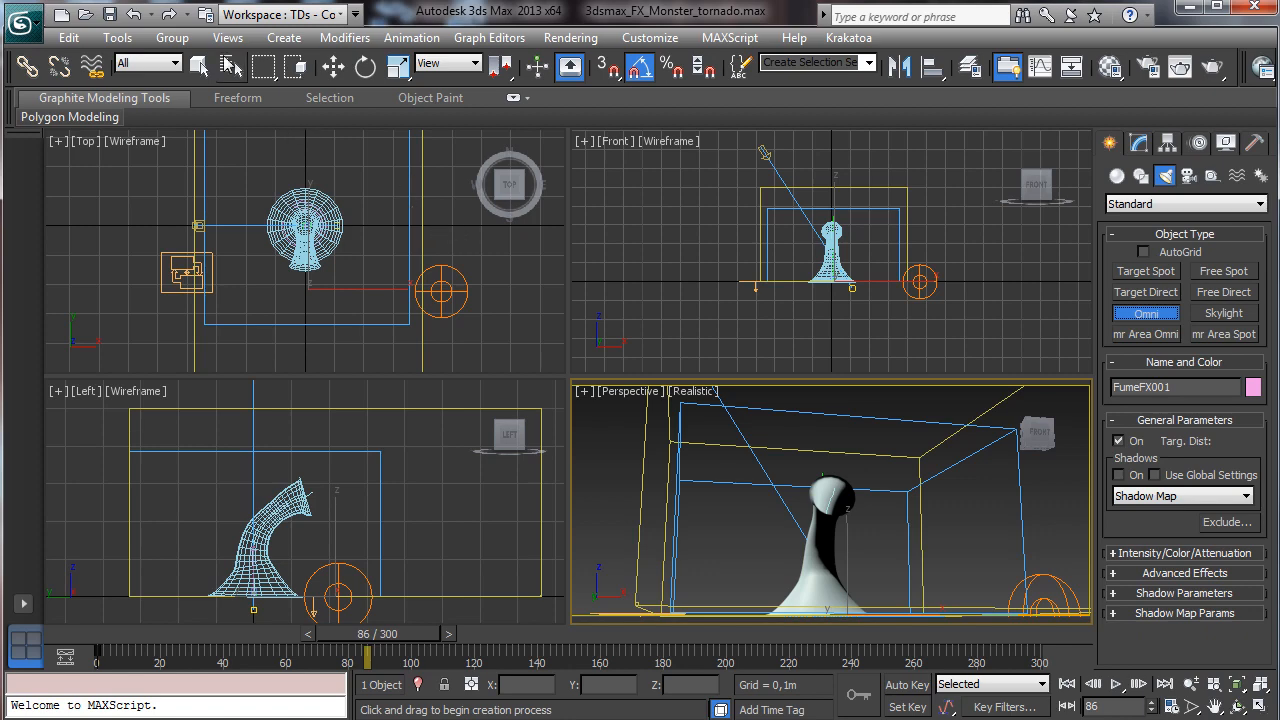
{"action": "left_click", "coordinate": [333, 66]}
{"action": "left_click", "coordinate": [763, 152]}
{"action": "left_click", "coordinate": [238, 186]}
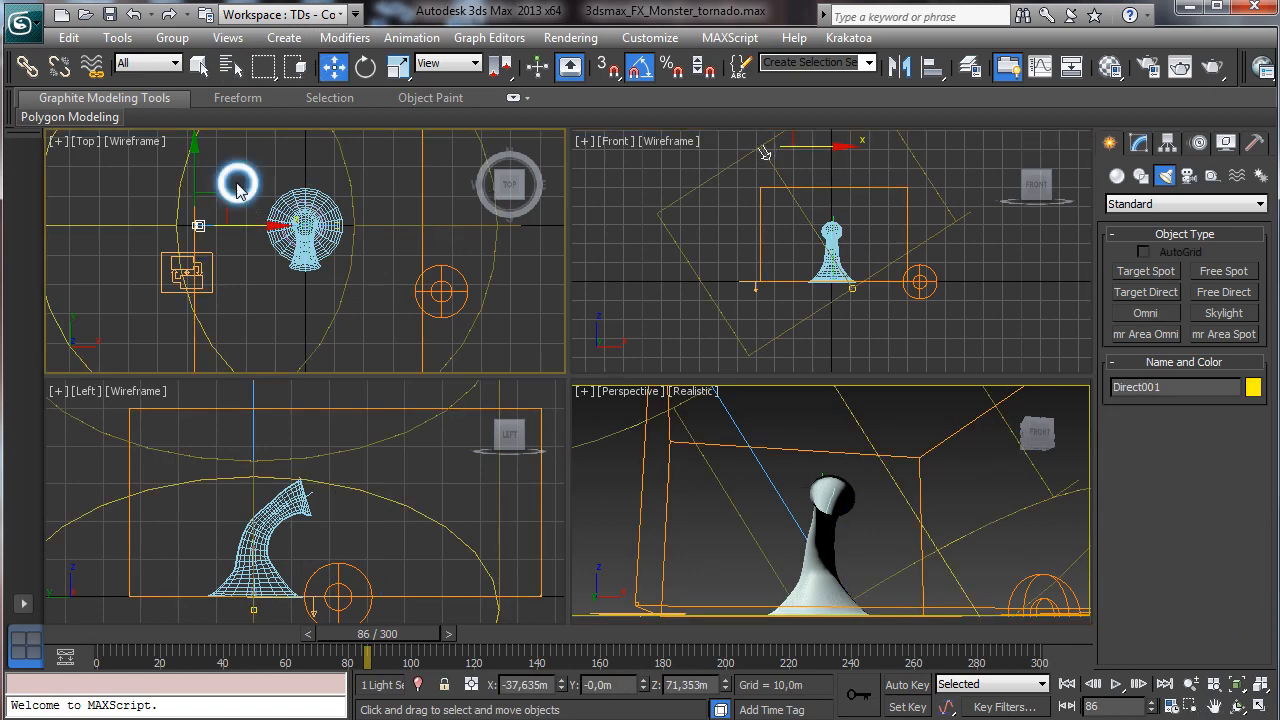
{"action": "left_click_drag", "start_coordinate": [195, 173], "coordinate": [204, 139]}
- Create an omni light beside the simulation box at about X 71.5 m, Y -27.8 m, and raise it to about 14.8 m
{"action": "left_click", "coordinate": [1146, 313]}
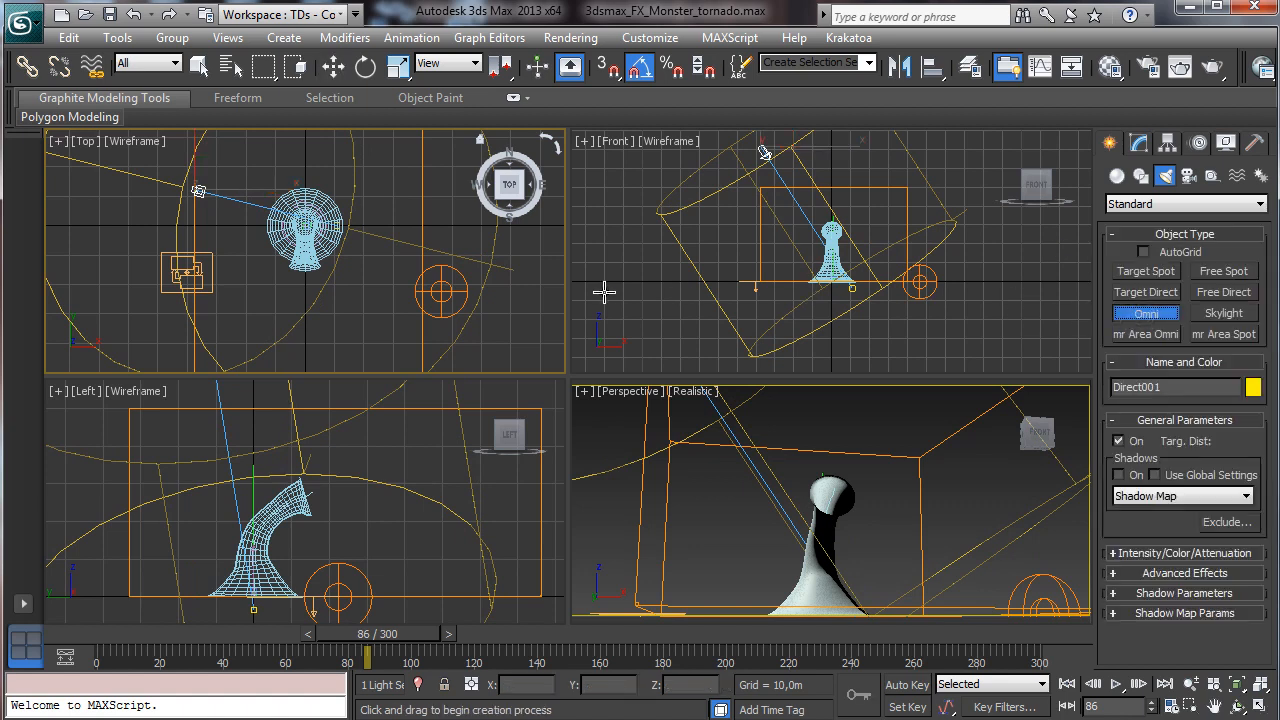
{"action": "left_click", "coordinate": [515, 307]}
{"action": "right_click", "coordinate": [515, 307]}
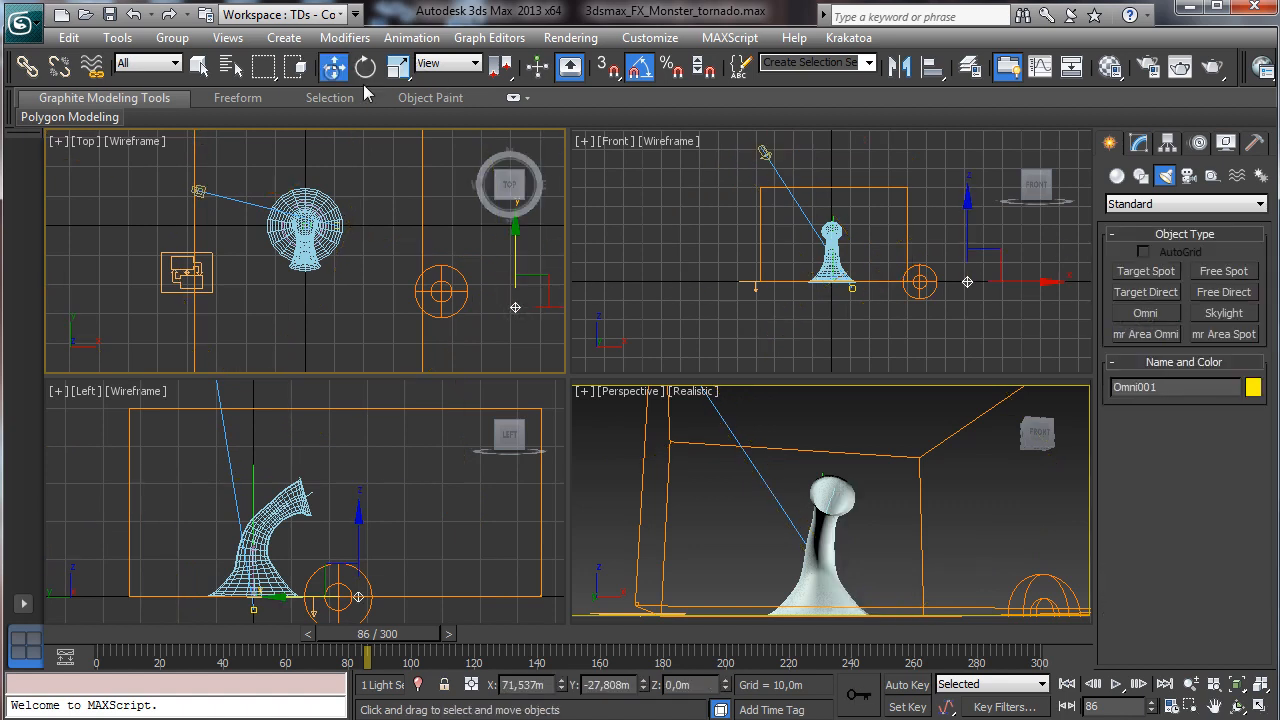
{"action": "right_click", "coordinate": [1019, 302]}
{"action": "left_click_drag", "start_coordinate": [967, 223], "coordinate": [967, 195]}
{"action": "right_click", "coordinate": [808, 456]}
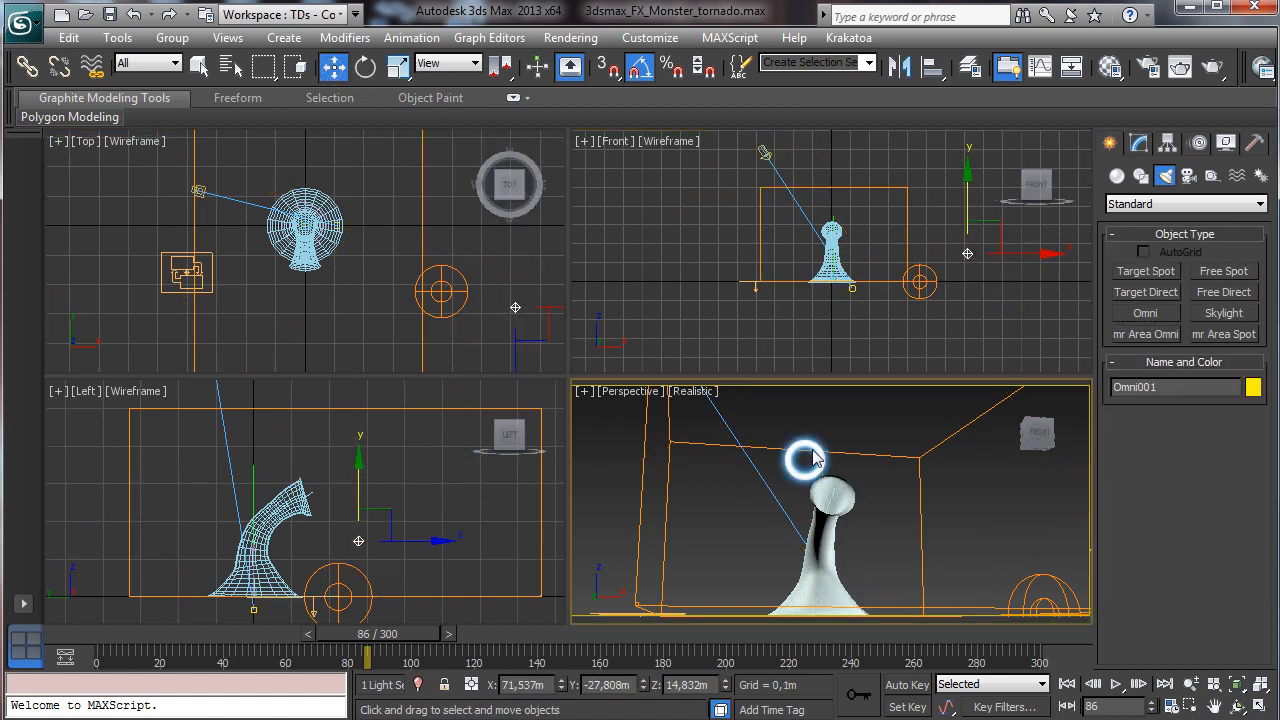
- Give the omni light a light blue color (99, 124, 175) and lower its multiplier to about 0.62
{"action": "left_click", "coordinate": [1139, 143]}
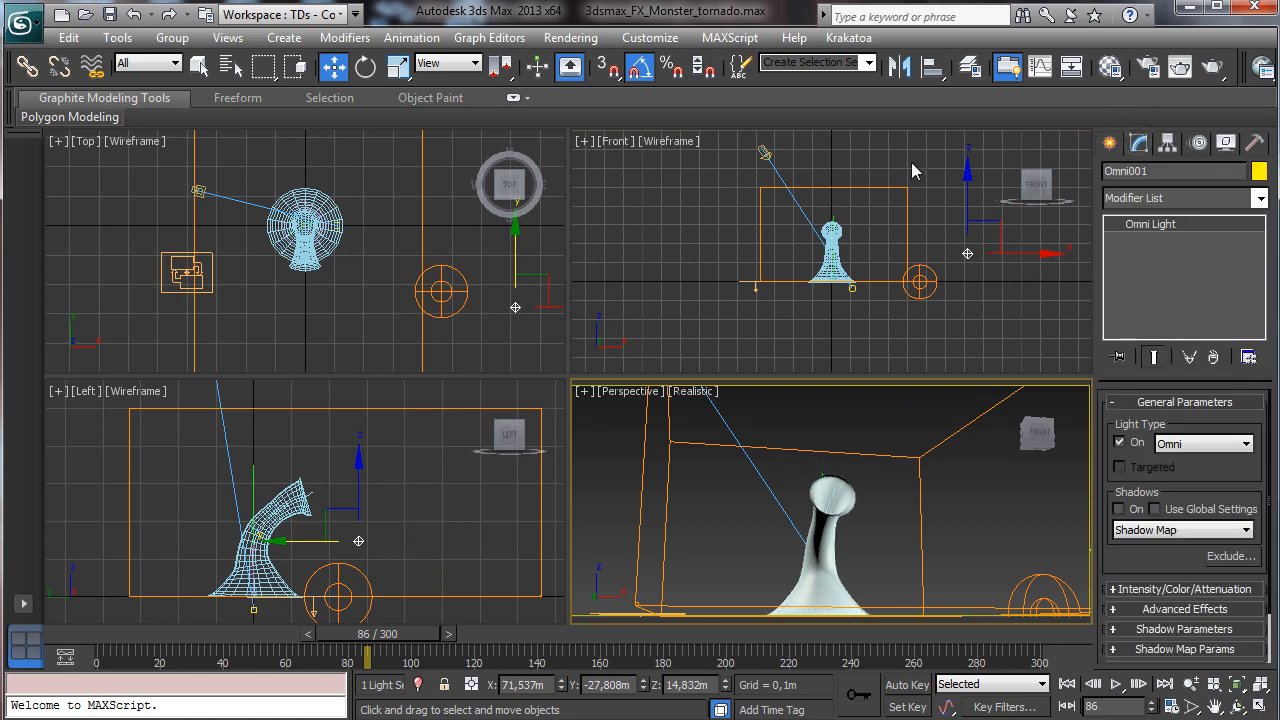
{"action": "left_click", "coordinate": [1150, 590]}
{"action": "left_click", "coordinate": [1238, 466]}
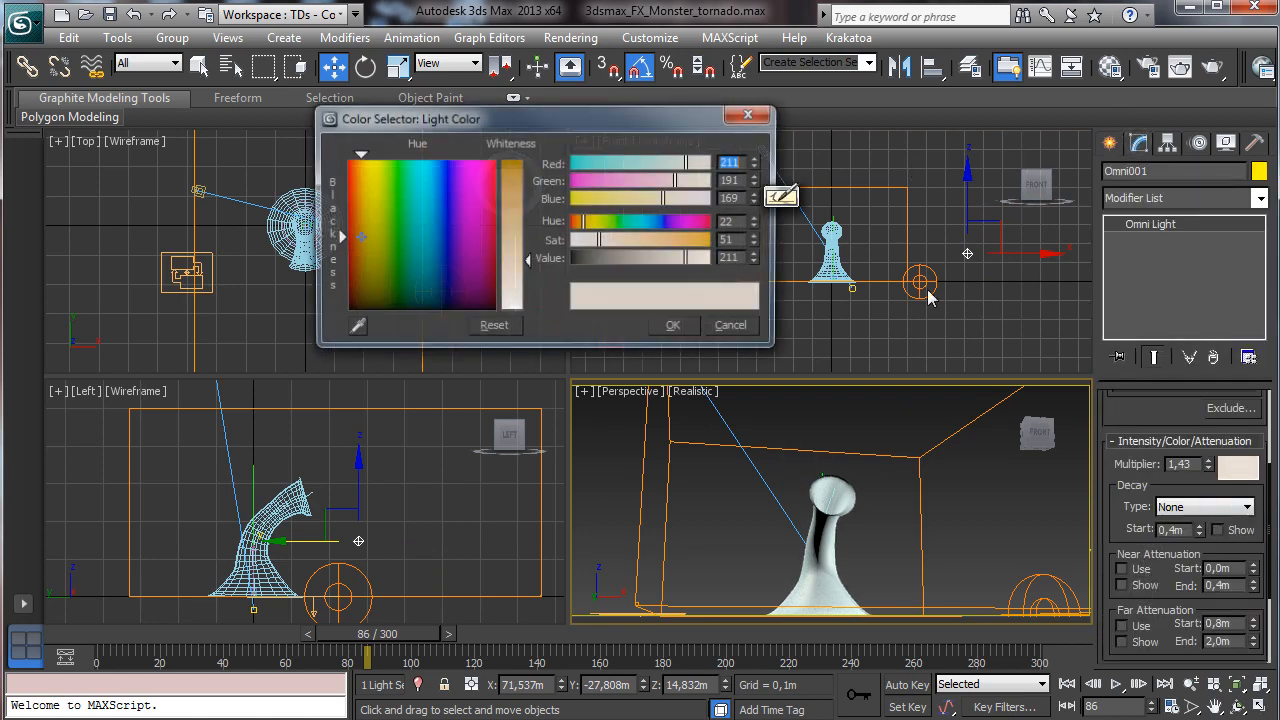
{"action": "left_click", "coordinate": [437, 238]}
{"action": "left_click", "coordinate": [665, 326]}
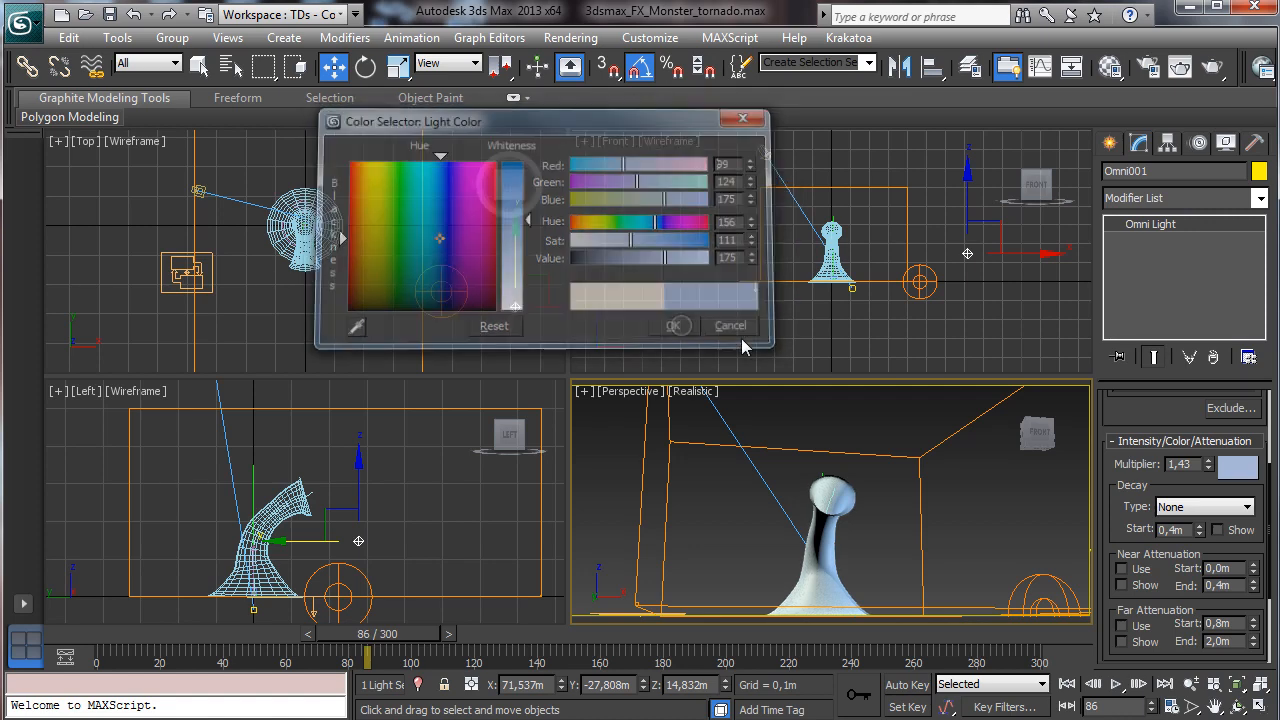
{"action": "left_click_drag", "start_coordinate": [1208, 464], "coordinate": [1208, 516]}
- Turn on Shadow Map shadows for the omni light and review its atmosphere shadow and shadow map settings
{"action": "scroll", "coordinate": [1150, 510], "scroll_direction": "up", "scroll_amount": 2}
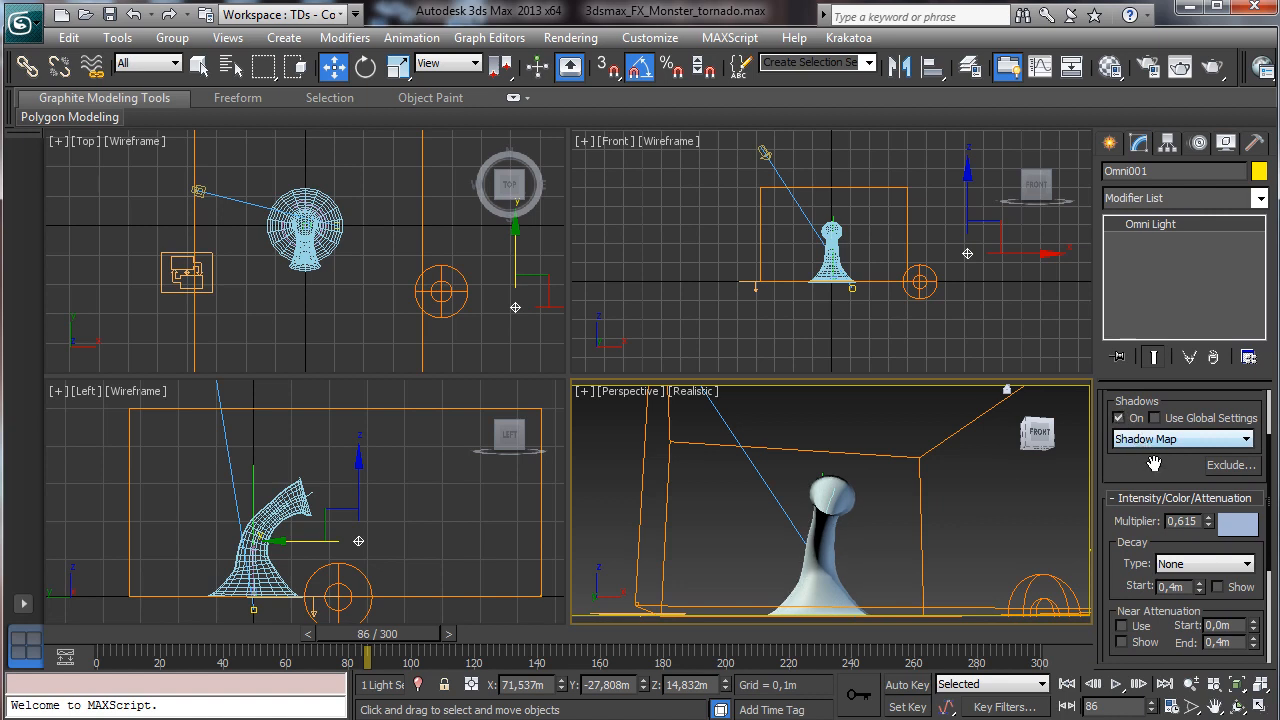
{"action": "left_click_drag", "start_coordinate": [1155, 462], "coordinate": [1163, 252]}
{"action": "left_click", "coordinate": [1152, 571]}
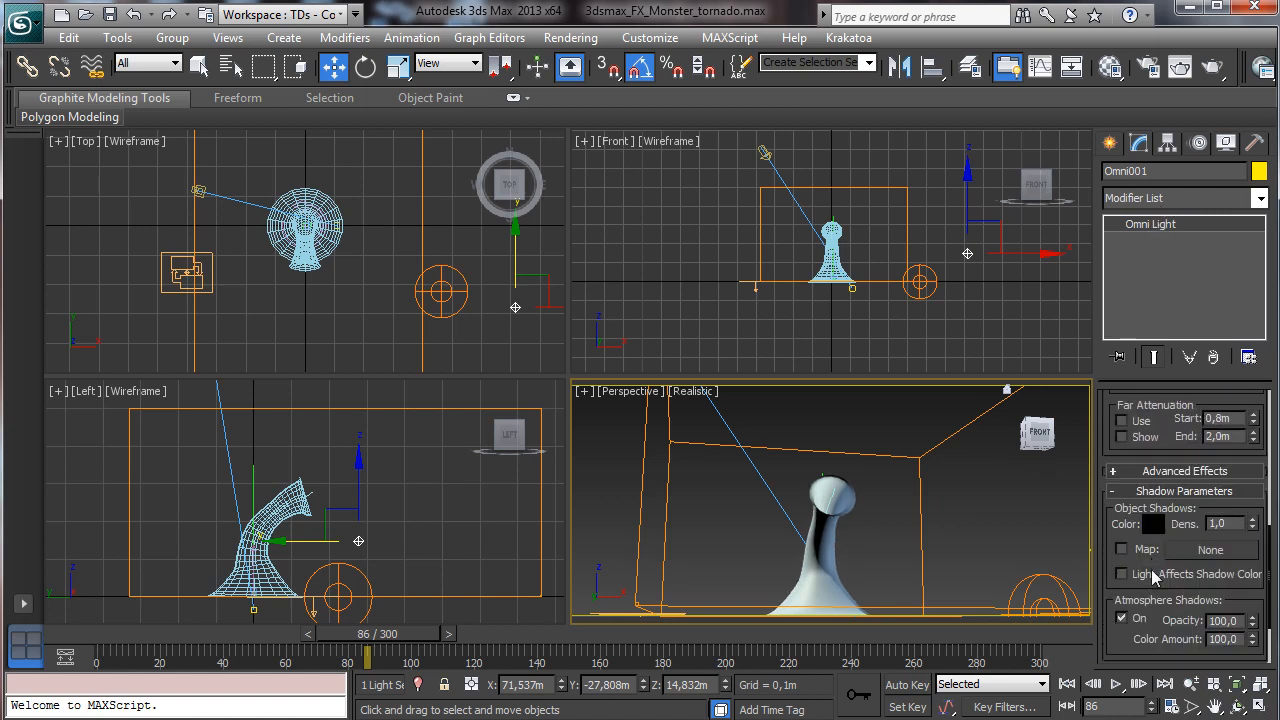
{"action": "left_click", "coordinate": [1168, 493]}
{"action": "left_click", "coordinate": [1170, 571]}
{"action": "left_click", "coordinate": [1178, 492]}
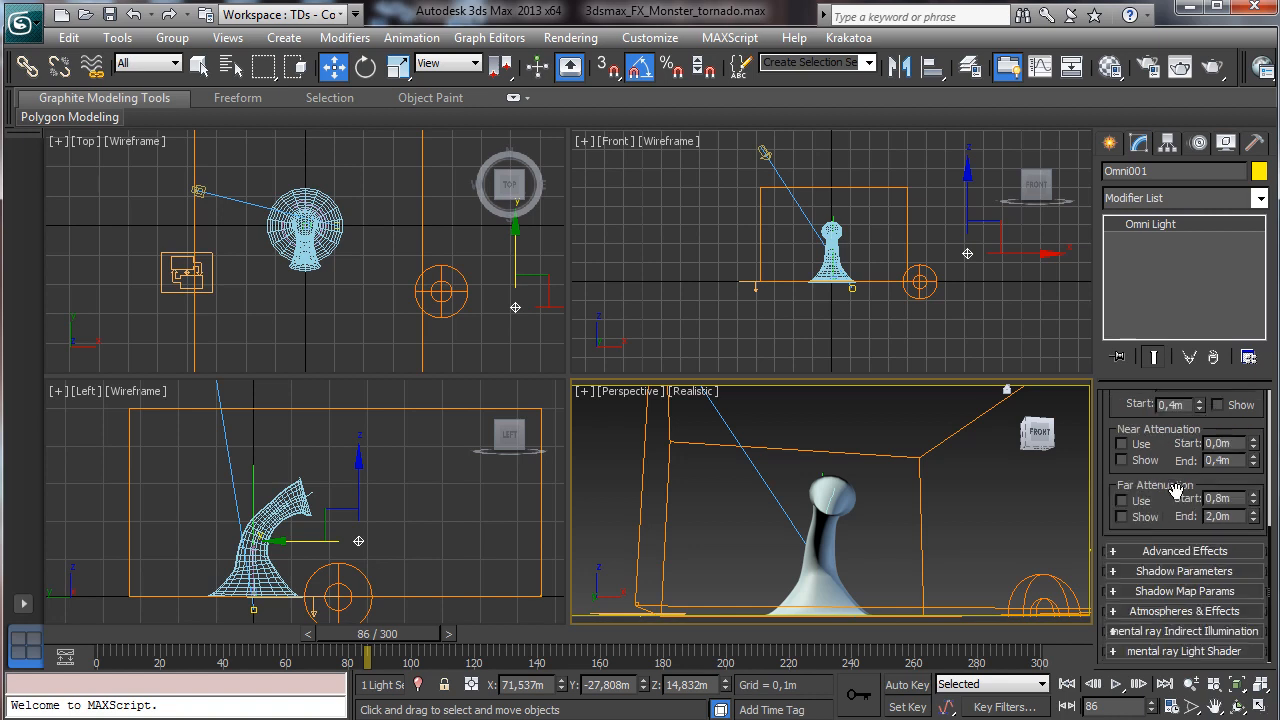
{"action": "left_click", "coordinate": [1178, 592]}
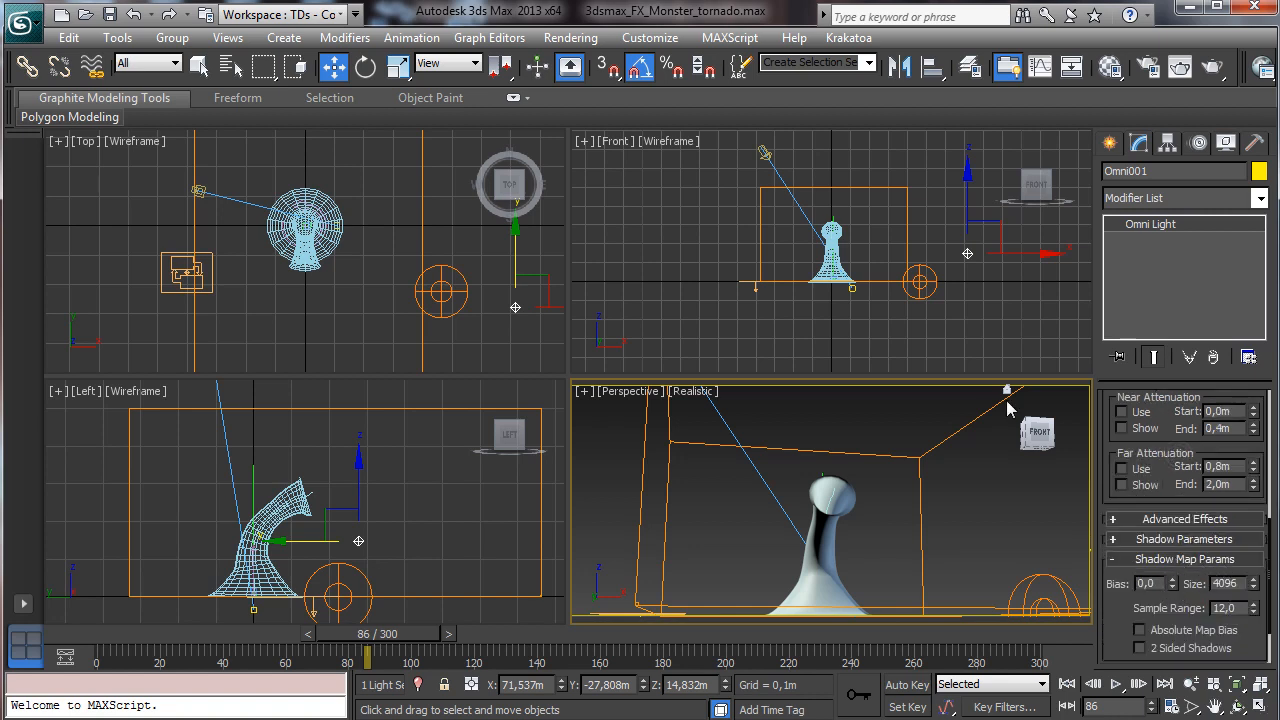
- Add the omni light to the FumeFX illumination lights and render frame 86 from the Perspective view
{"action": "left_click", "coordinate": [946, 445]}
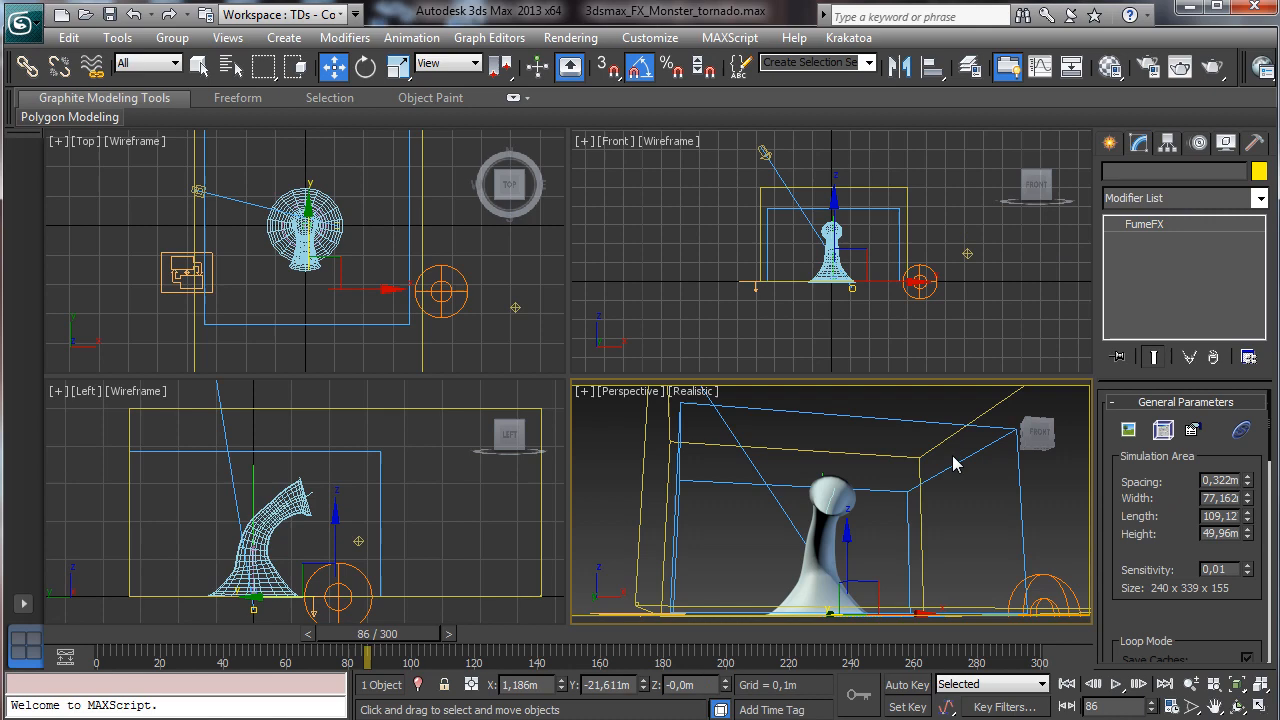
{"action": "left_click", "coordinate": [1164, 429]}
{"action": "left_click", "coordinate": [240, 155]}
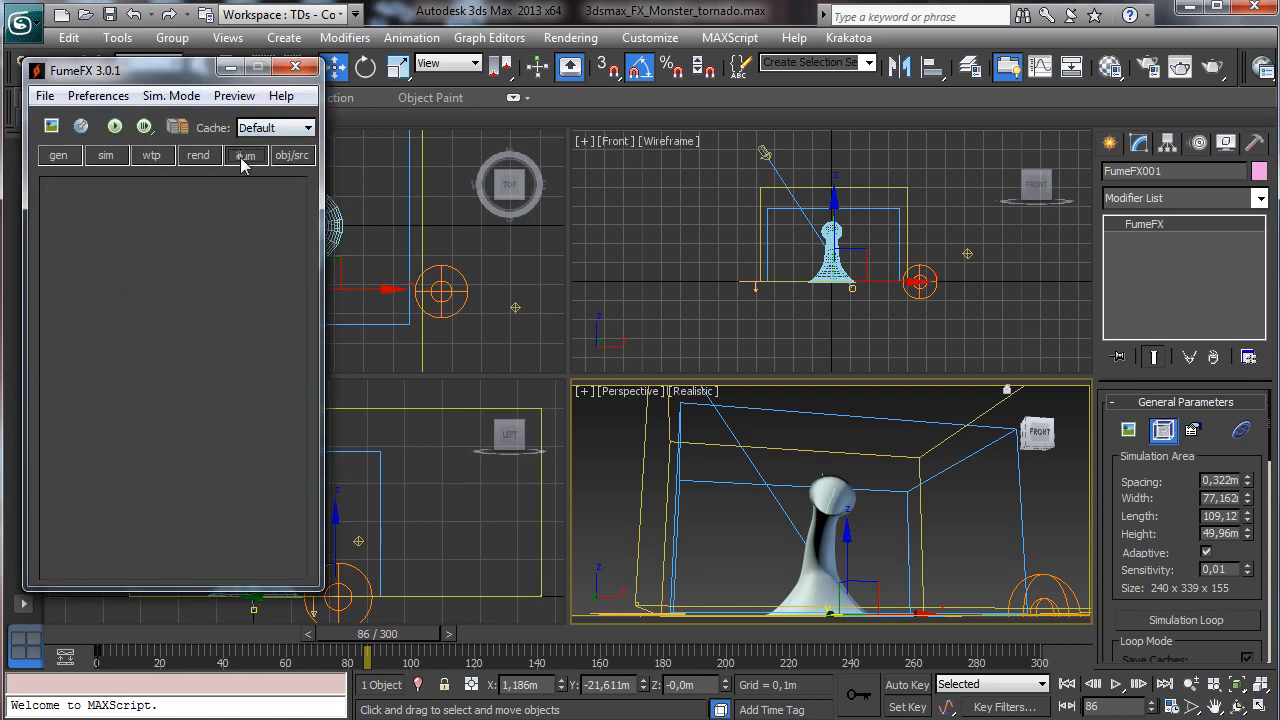
{"action": "left_click", "coordinate": [73, 331]}
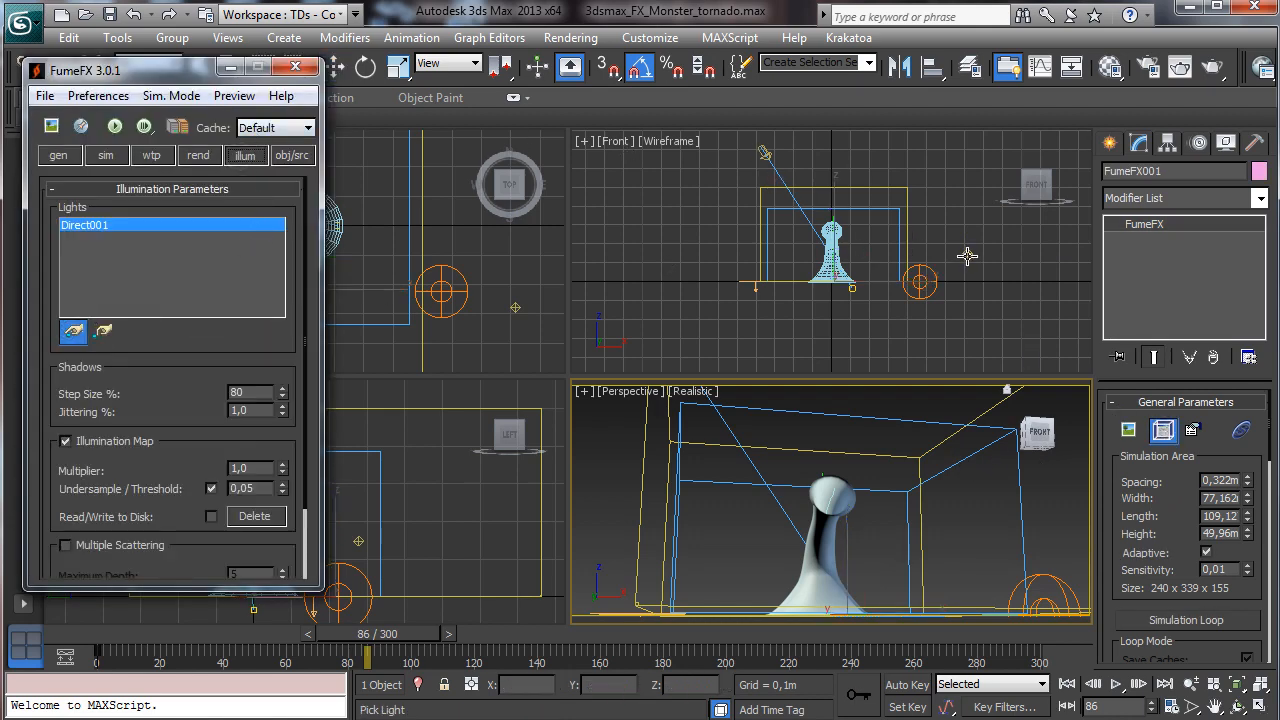
{"action": "left_click", "coordinate": [919, 282]}
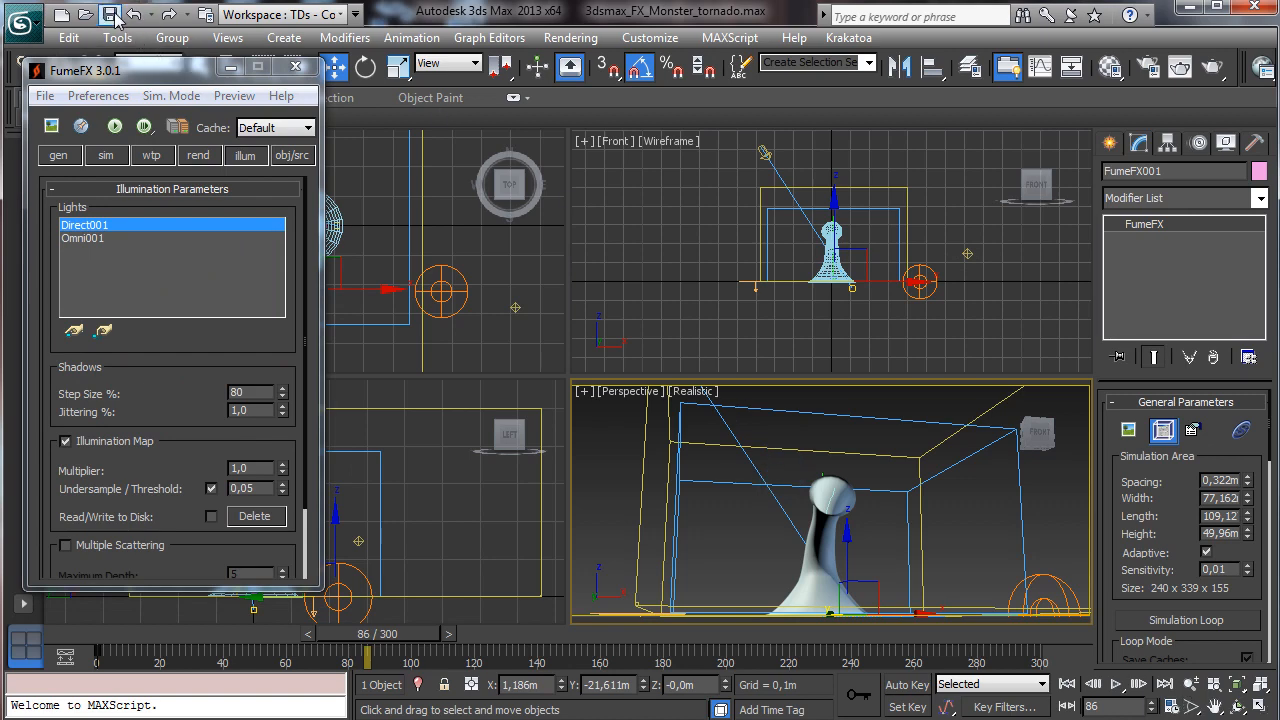
{"action": "left_click", "coordinate": [1217, 70]}
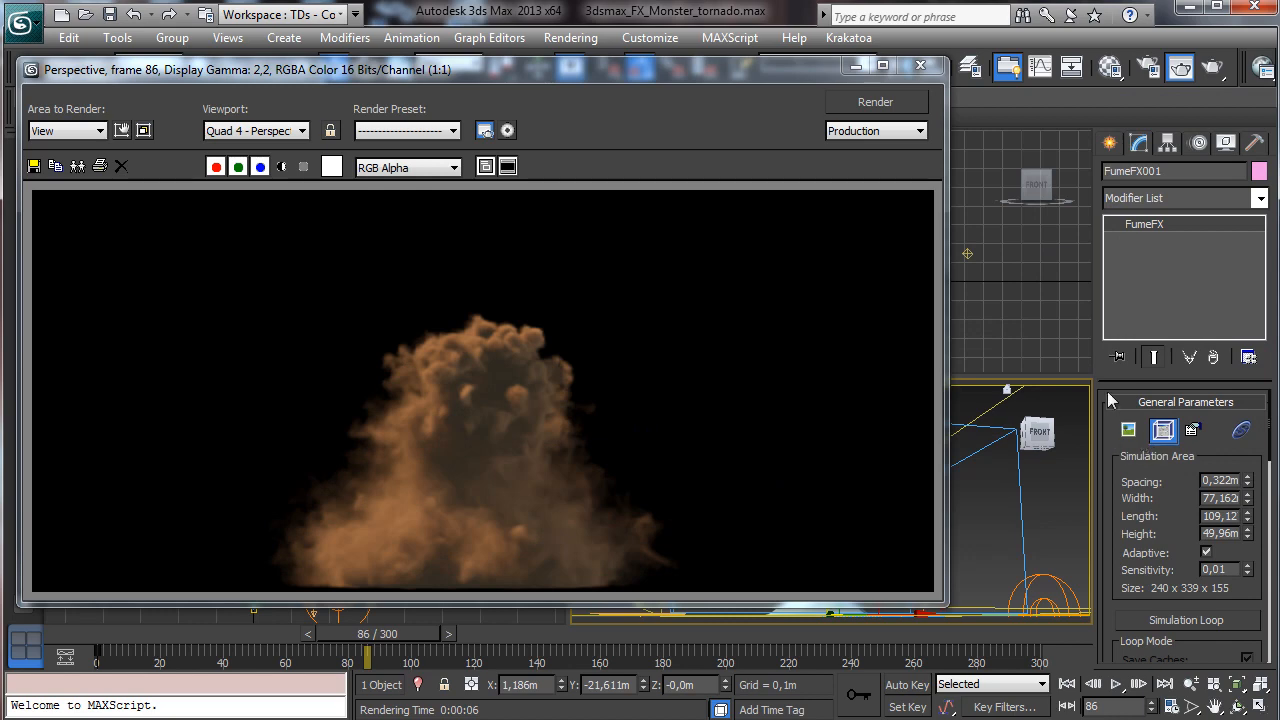
- Reduce the omni light's multiplier to 0.445, render frame 86 again, and minimize the rendered image
{"action": "left_click", "coordinate": [968, 255]}
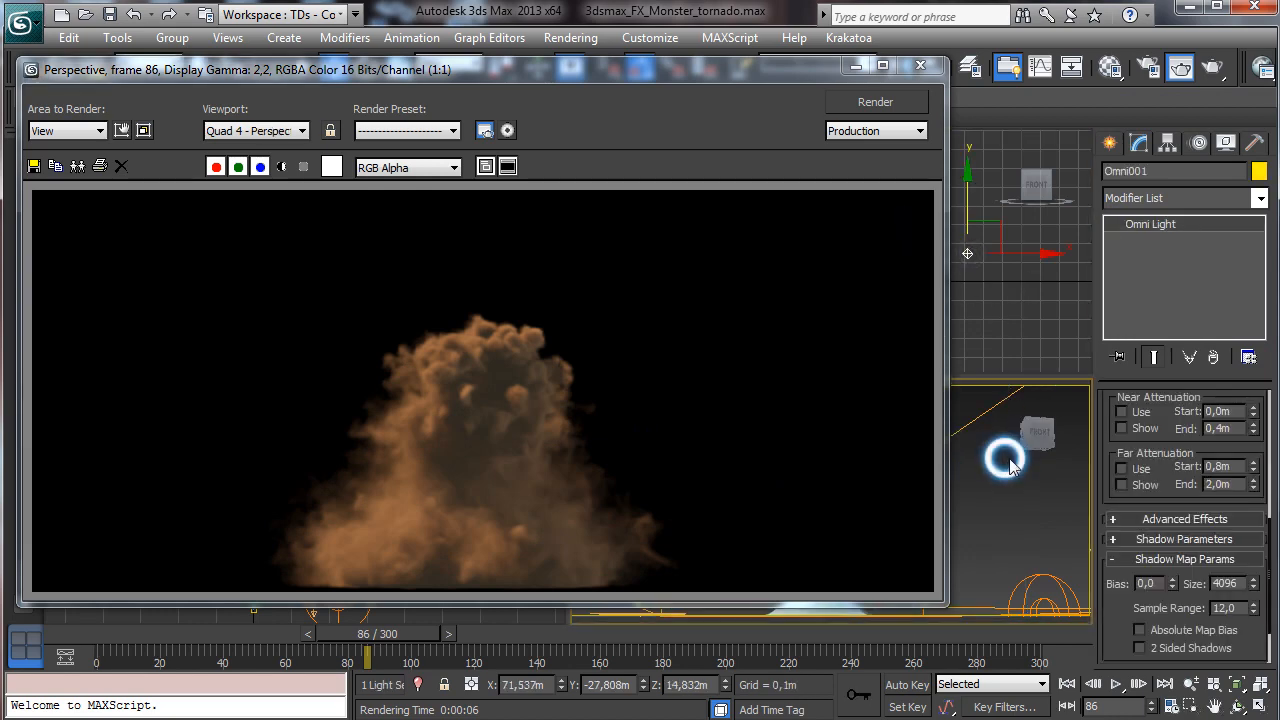
{"action": "scroll", "coordinate": [1175, 470], "scroll_direction": "up", "scroll_amount": 3}
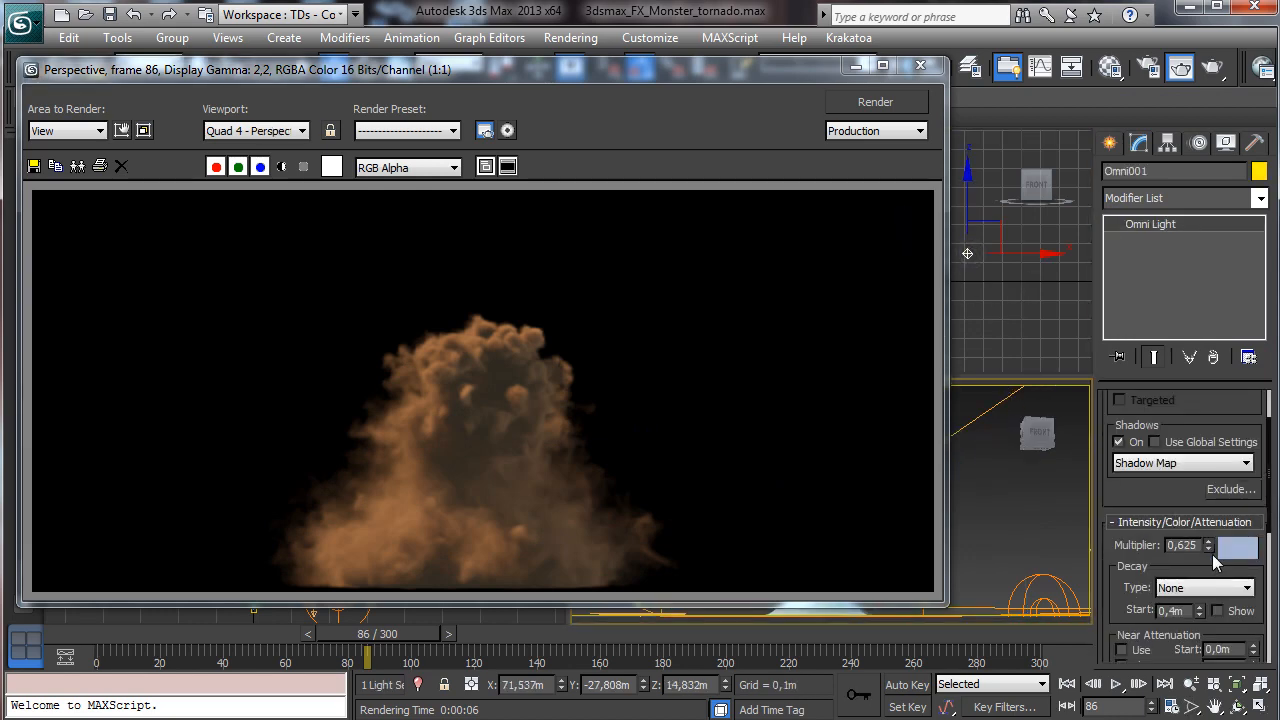
{"action": "left_click_drag", "start_coordinate": [1208, 548], "coordinate": [1212, 566]}
{"action": "left_click", "coordinate": [857, 66]}
{"action": "left_click", "coordinate": [1214, 66]}
{"action": "left_click", "coordinate": [859, 67]}
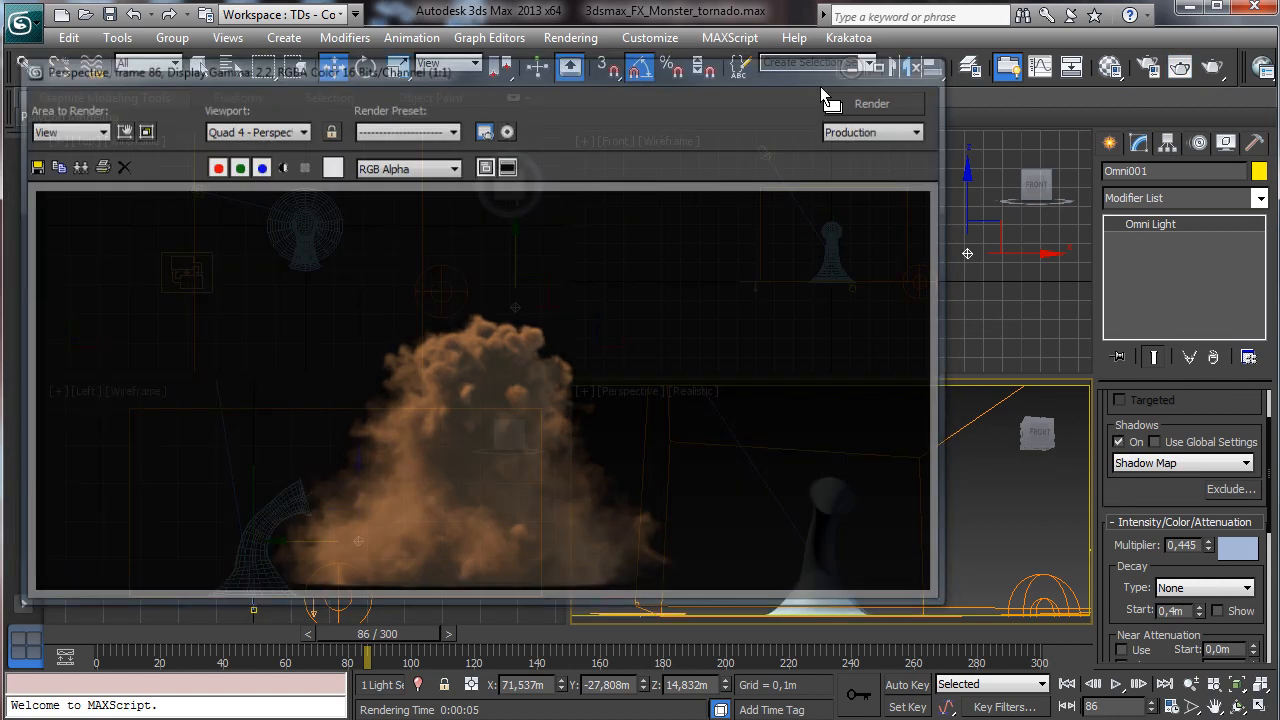
- Set the FumeFX smoke opacity to 1.0 and render frame 86 from the Perspective view
{"action": "left_click", "coordinate": [908, 193]}
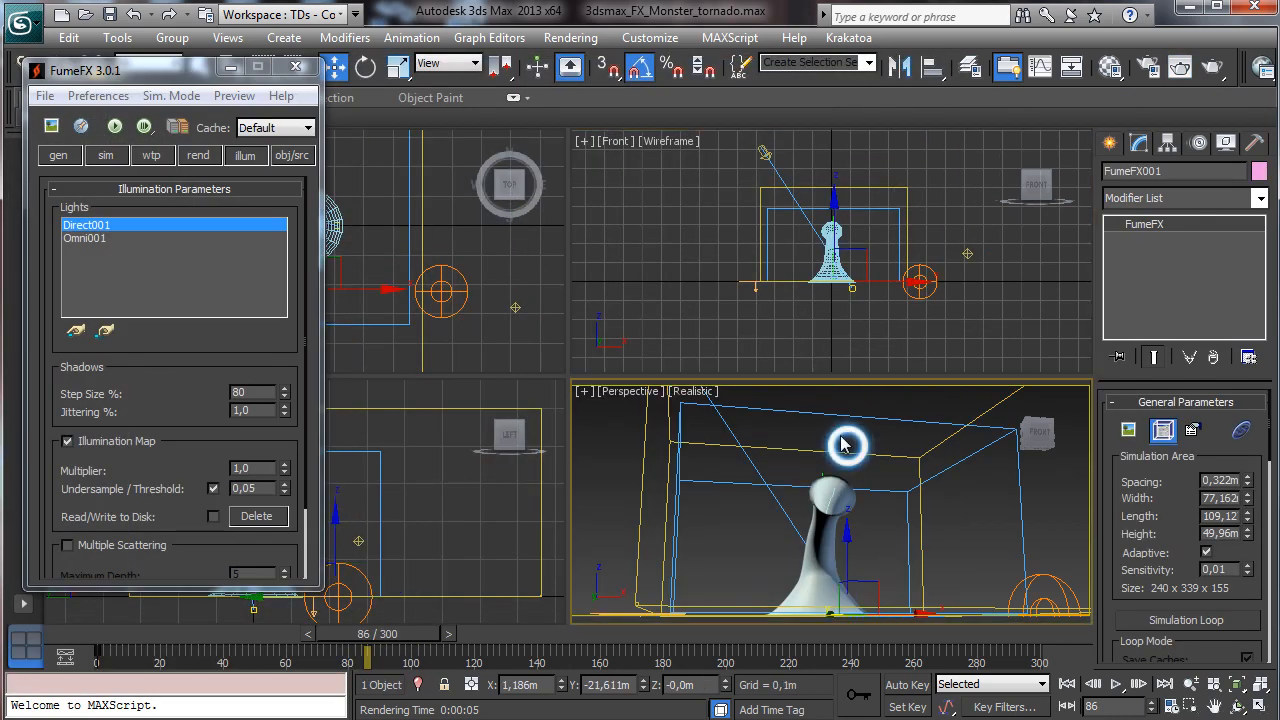
{"action": "left_click", "coordinate": [199, 156]}
{"action": "scroll", "coordinate": [205, 180], "scroll_direction": "down", "scroll_amount": 5}
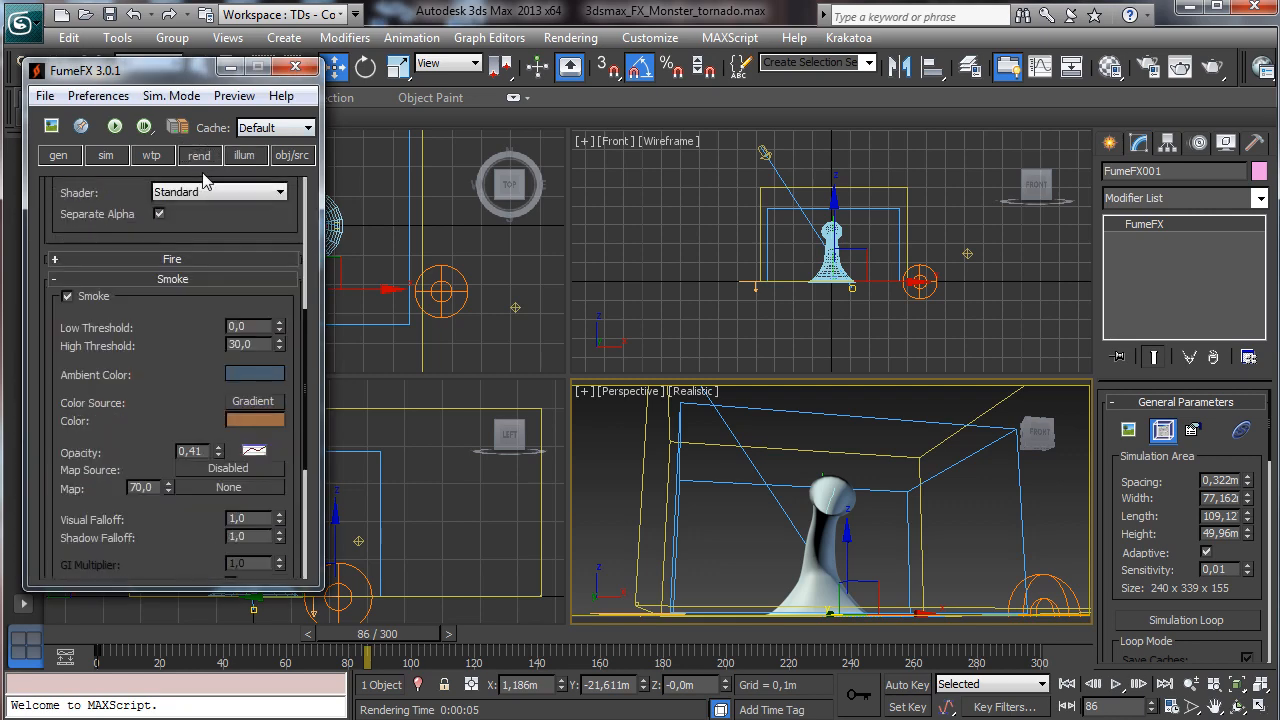
{"action": "double_click", "coordinate": [203, 452]}
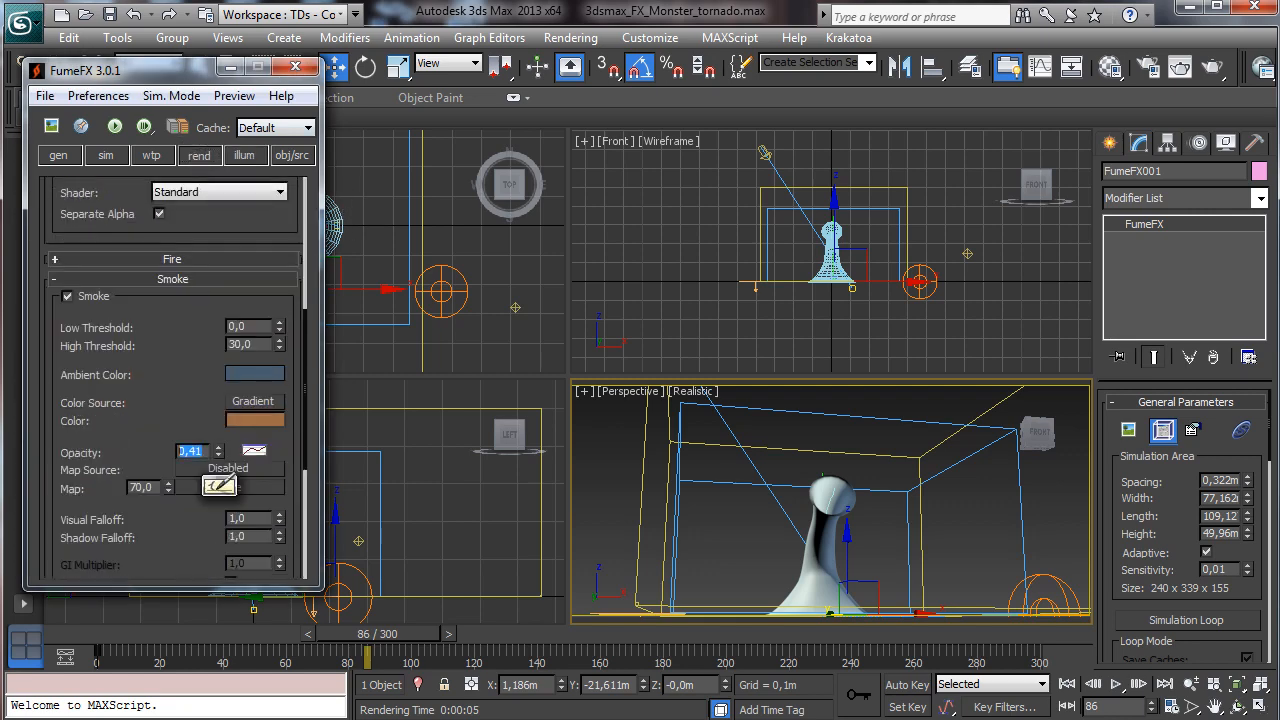
{"action": "type", "text": "1"}
{"action": "key", "text": "Return"}
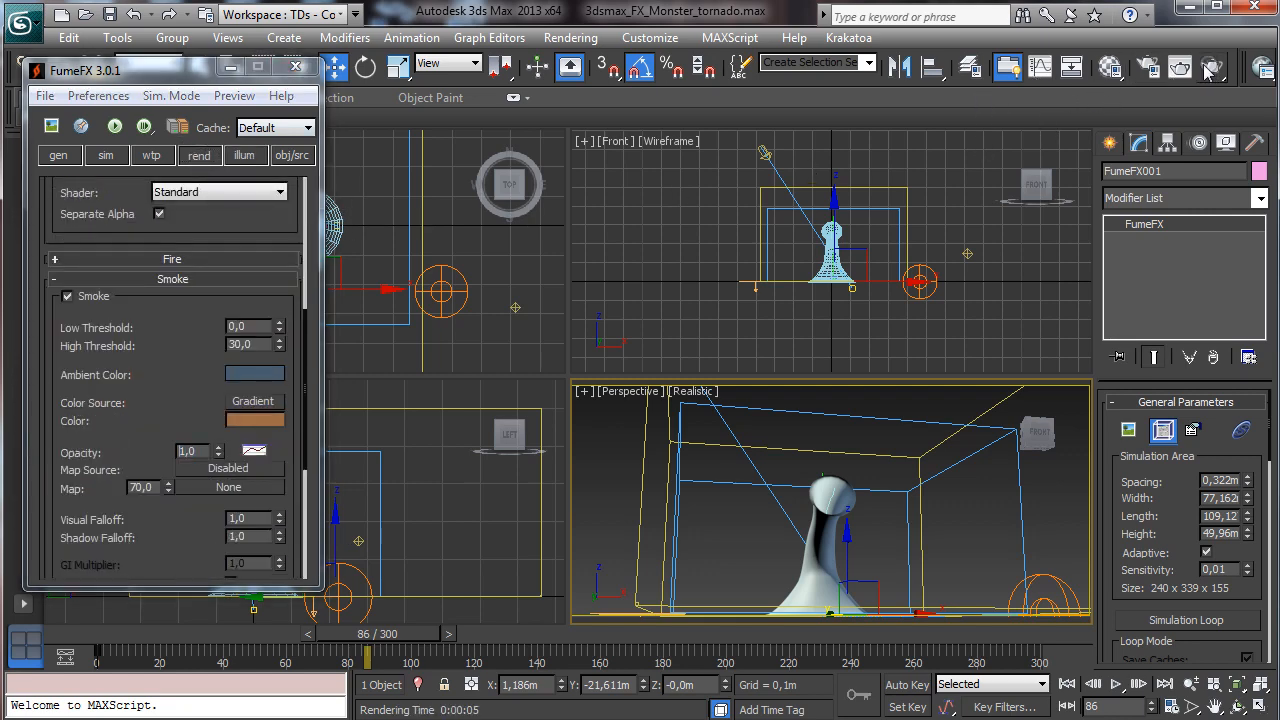
{"action": "left_click", "coordinate": [1206, 66]}
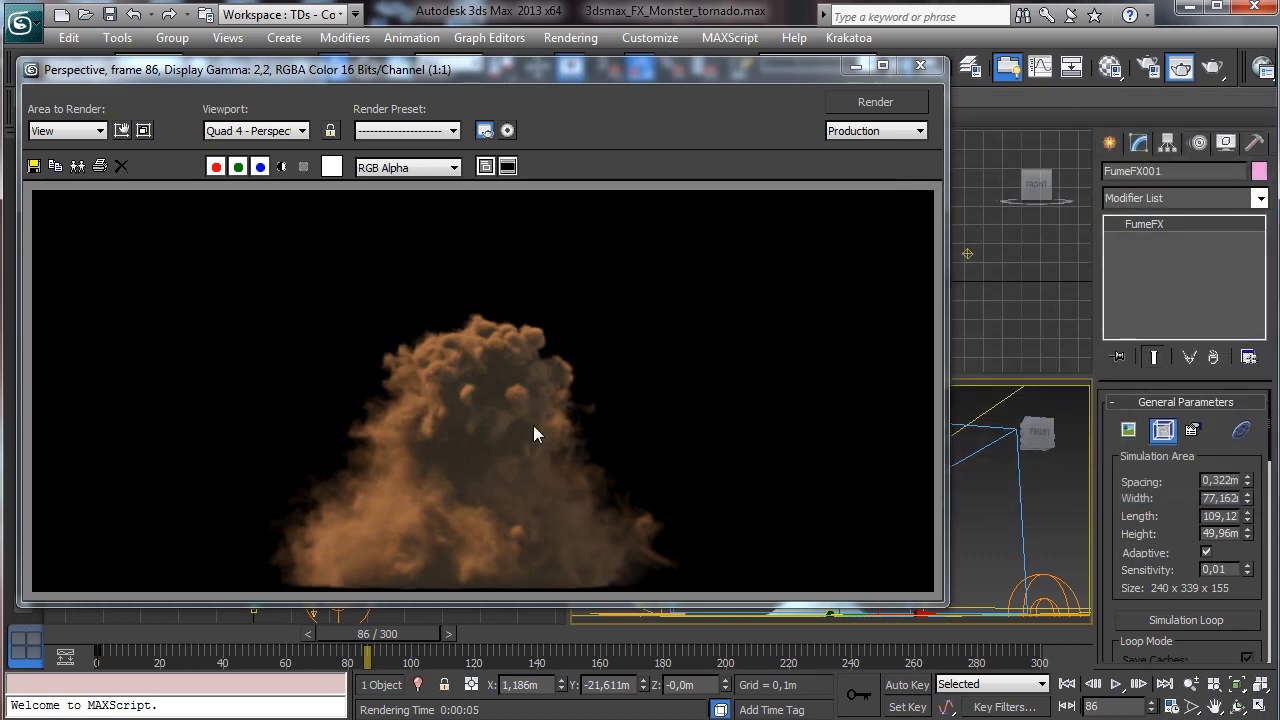
- Move the render window beside the FumeFX settings, raise the smoke opacity to 5.0, rerender frame 86, and close the image
{"action": "left_click_drag", "start_coordinate": [549, 82], "coordinate": [889, 70]}
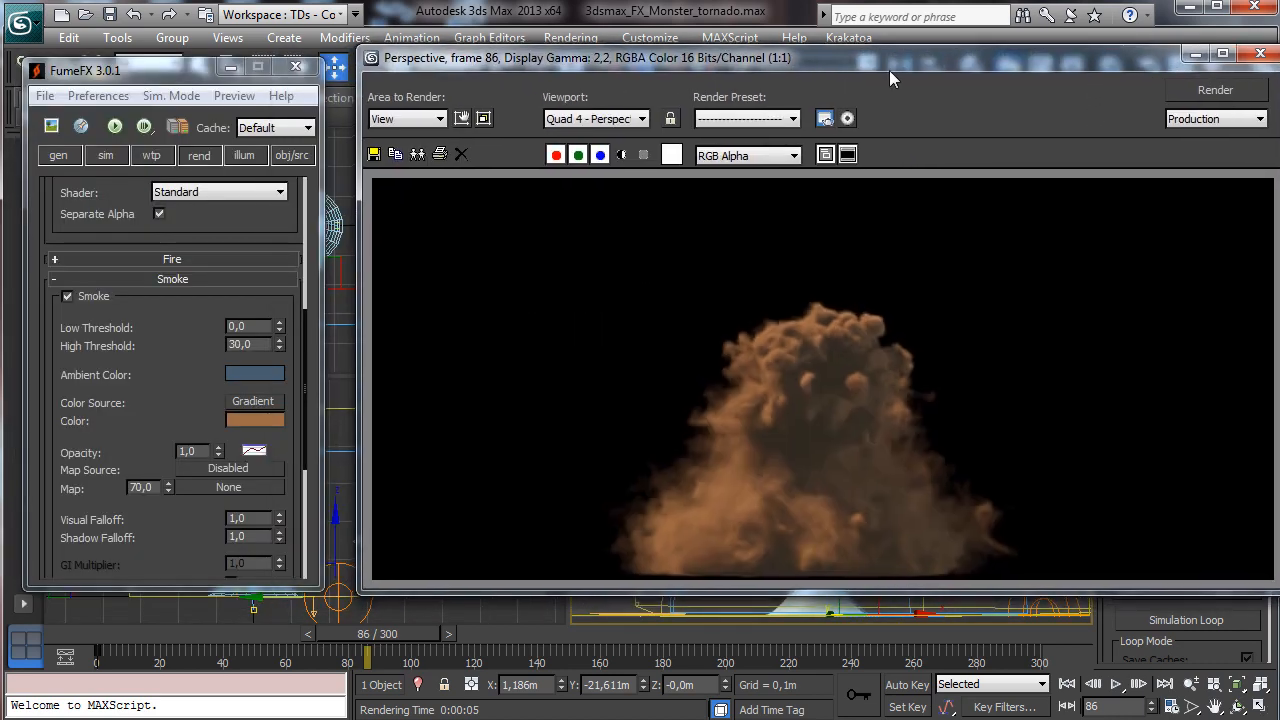
{"action": "left_click", "coordinate": [193, 452]}
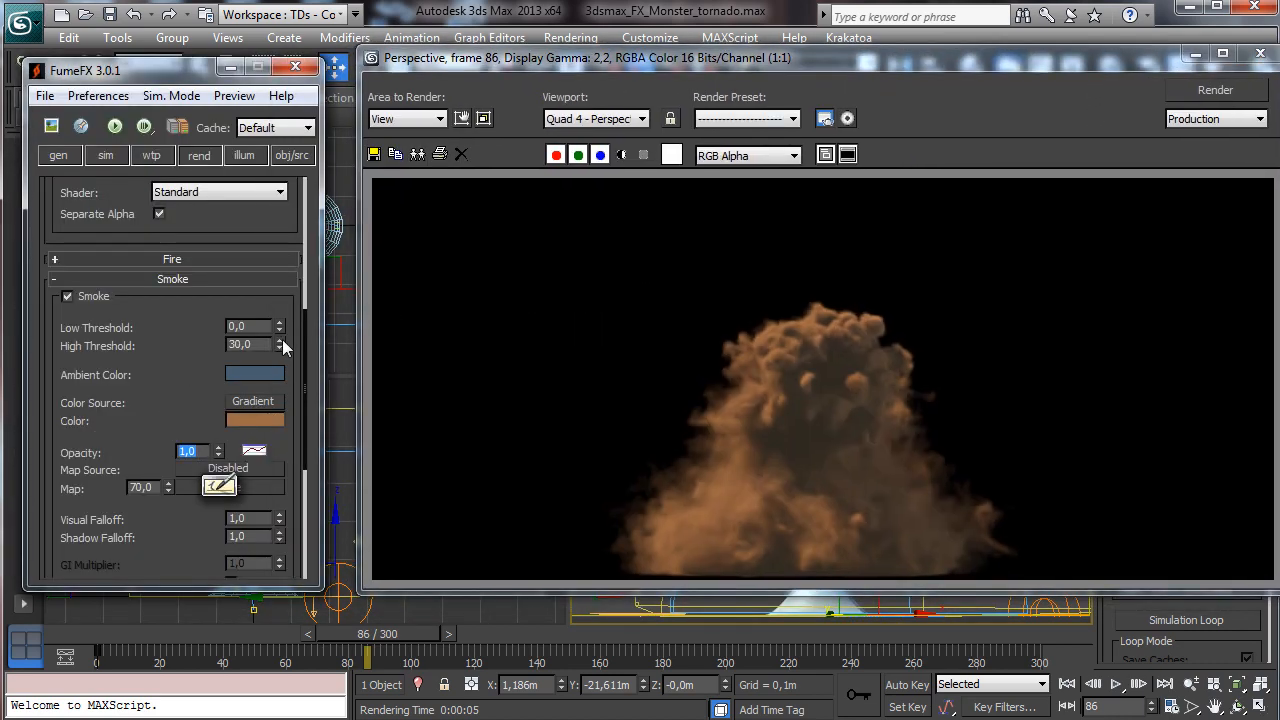
{"action": "type", "text": "5"}
{"action": "key", "text": "Return"}
{"action": "left_click", "coordinate": [1199, 89]}
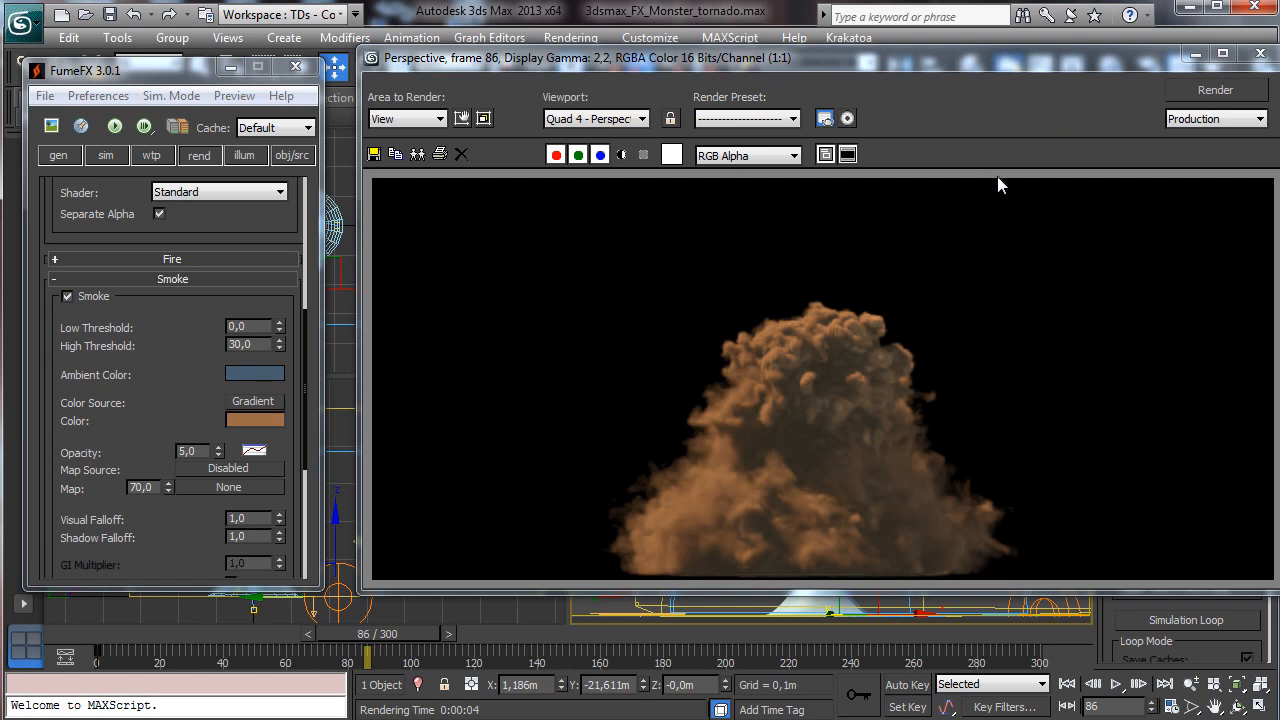
{"action": "left_click", "coordinate": [1259, 53]}
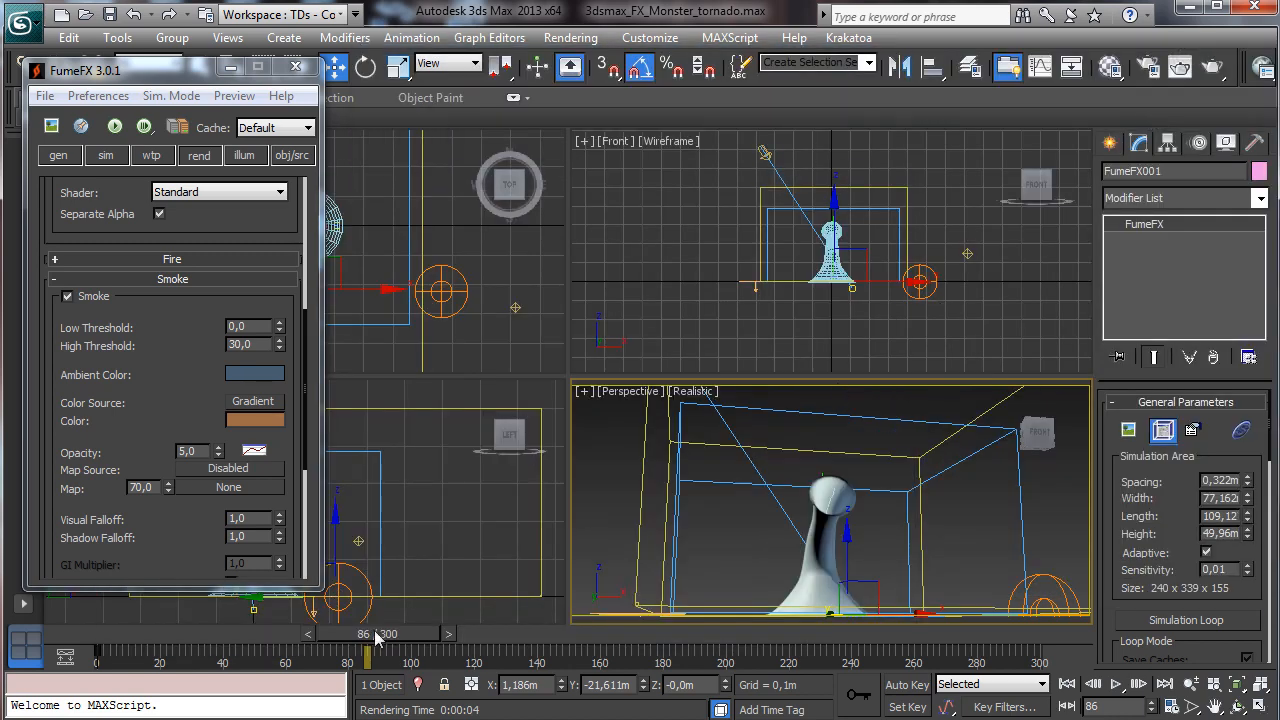
- Preview the smoke at frames 66 and 50 in the FumeFX output preview, and render frame 51 from the Perspective view
{"action": "left_click_drag", "start_coordinate": [376, 640], "coordinate": [316, 640]}
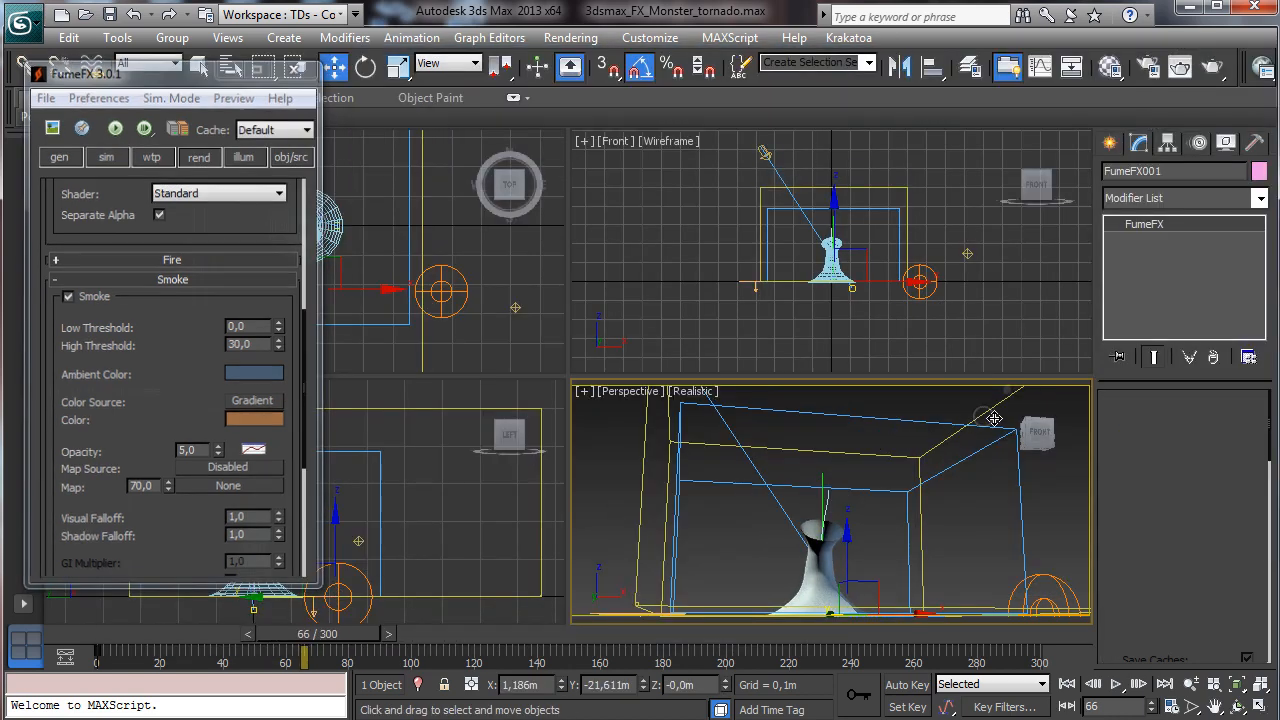
{"action": "left_click", "coordinate": [51, 125]}
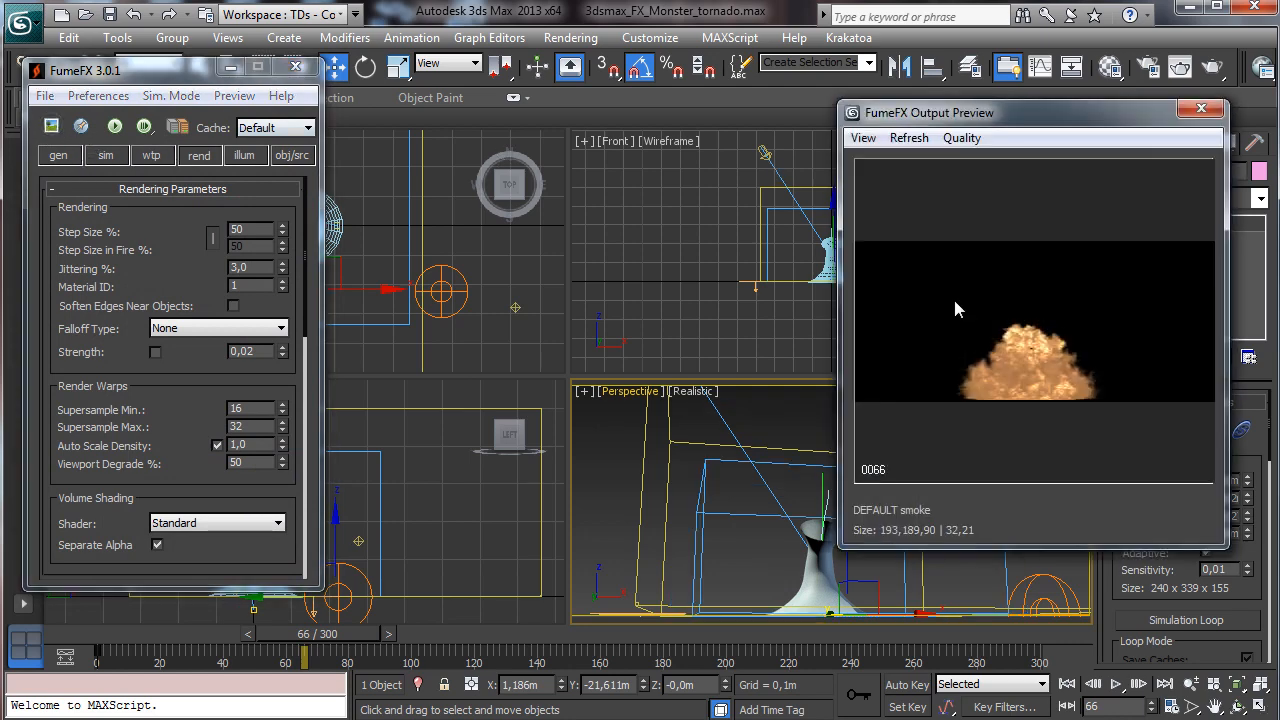
{"action": "left_click_drag", "start_coordinate": [326, 632], "coordinate": [280, 630]}
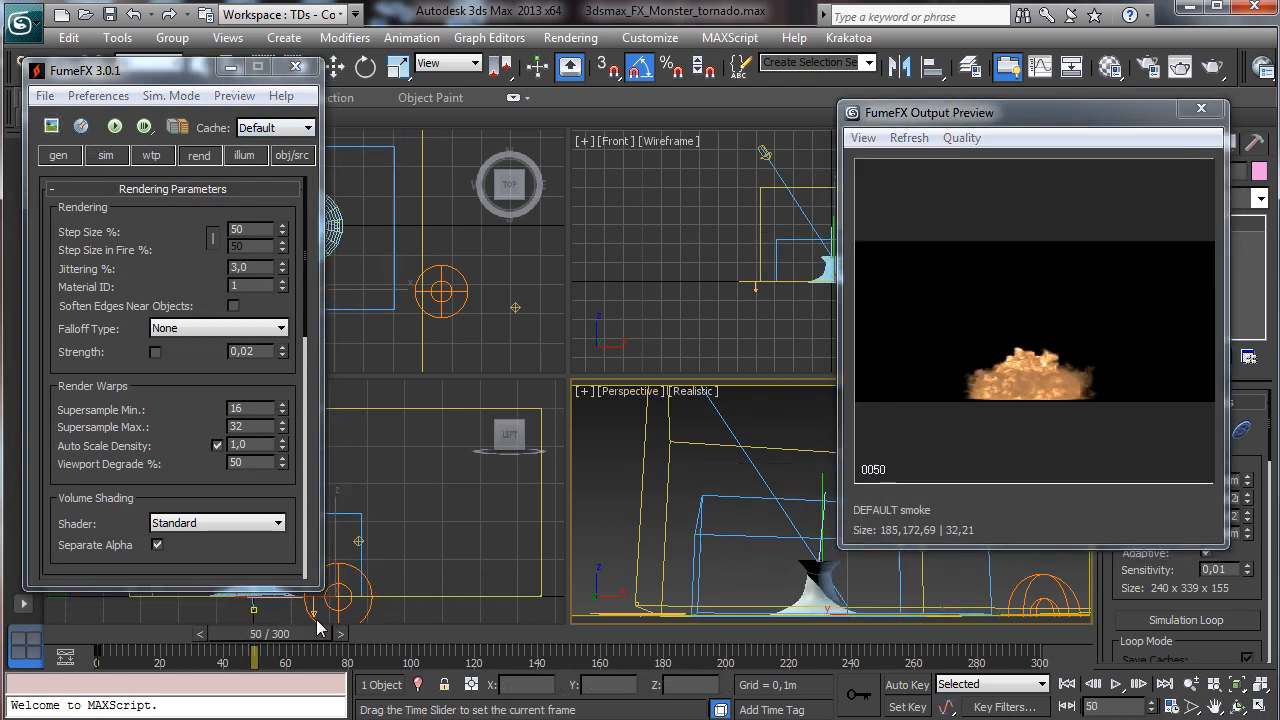
{"action": "left_click", "coordinate": [1212, 67]}
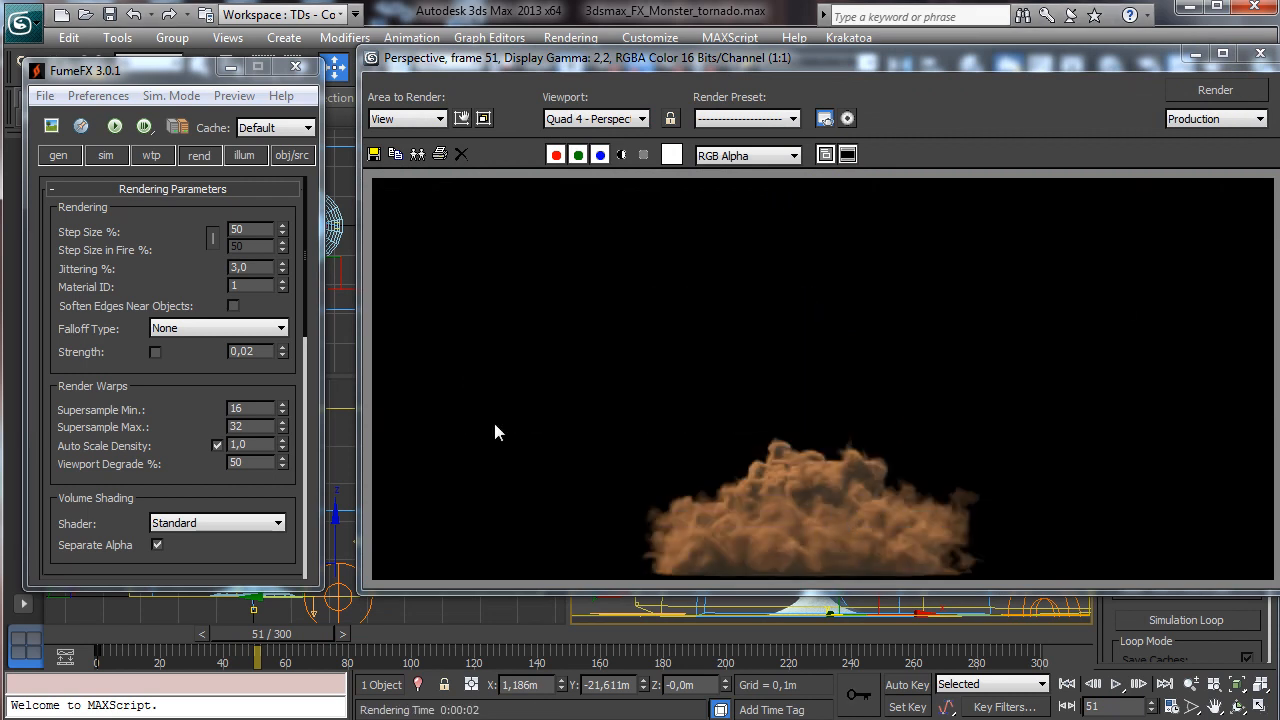
- Set the FumeFX smoke opacity to 1.0 and darken the smoke's blue ambient color slightly
{"action": "left_click", "coordinate": [199, 155]}
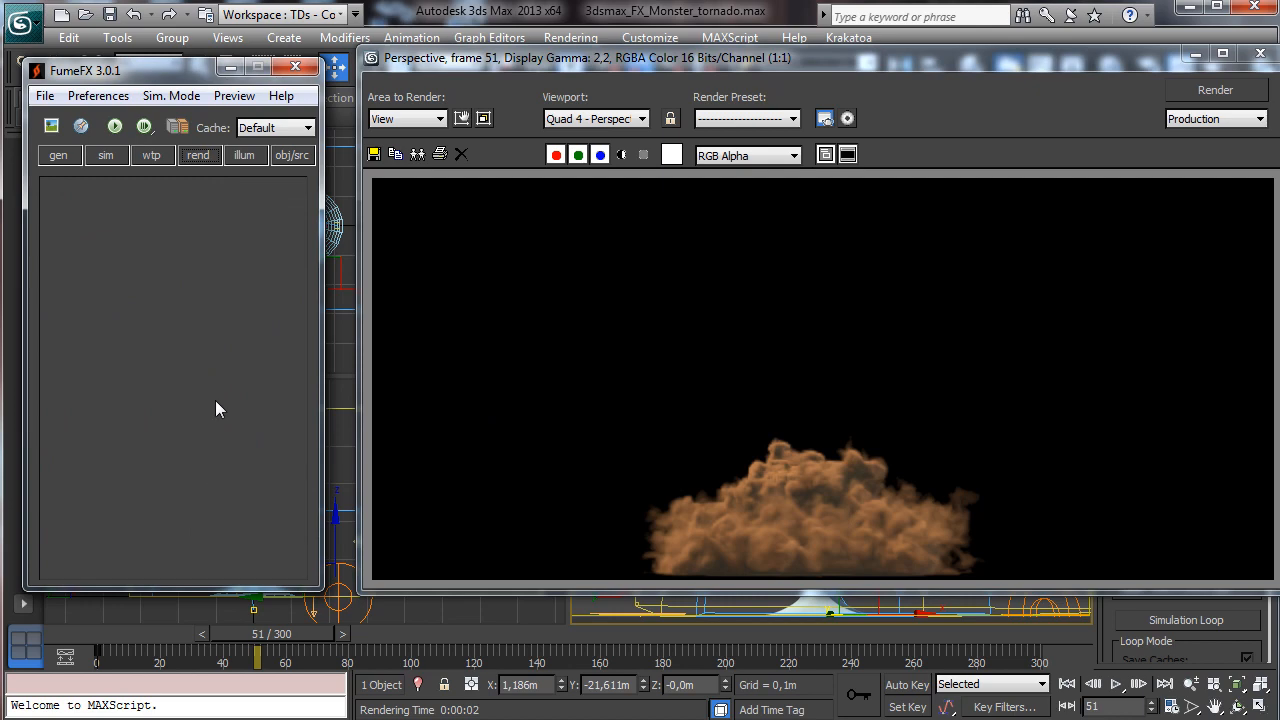
{"action": "left_click", "coordinate": [208, 160]}
{"action": "scroll", "coordinate": [200, 440], "scroll_direction": "down", "scroll_amount": 5}
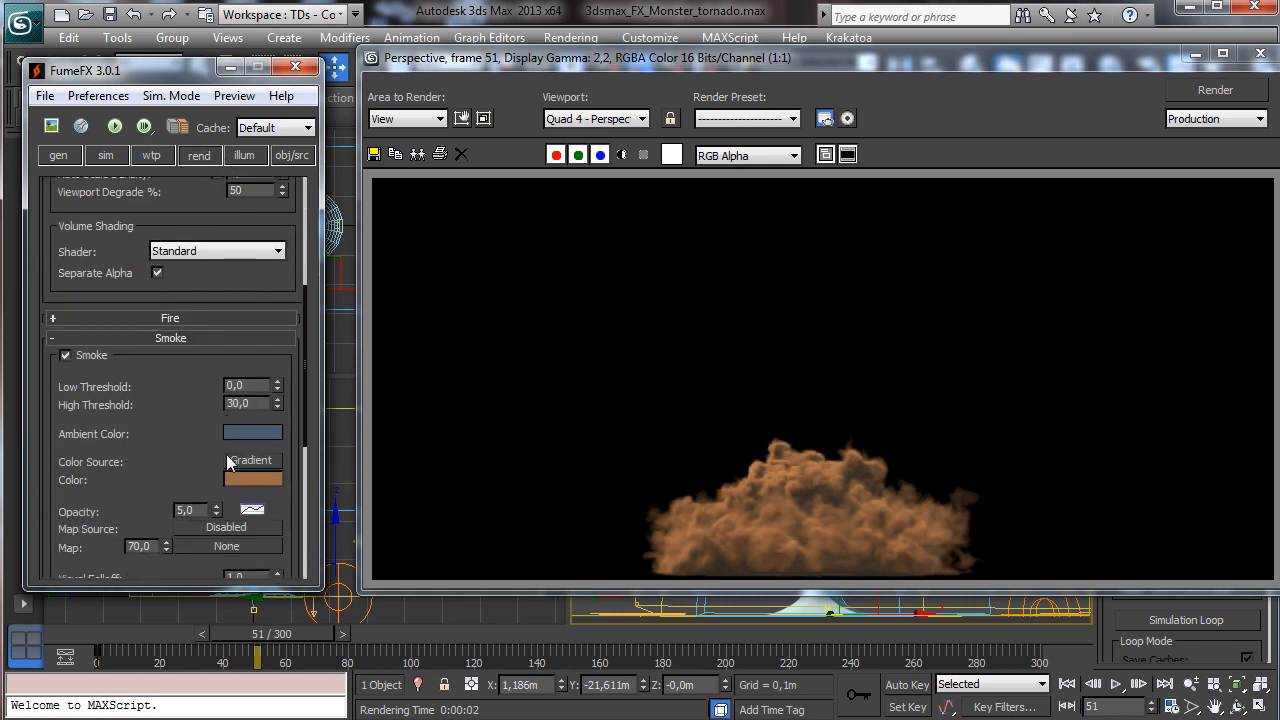
{"action": "double_click", "coordinate": [200, 510]}
{"action": "type", "text": "1"}
{"action": "left_click", "coordinate": [252, 432]}
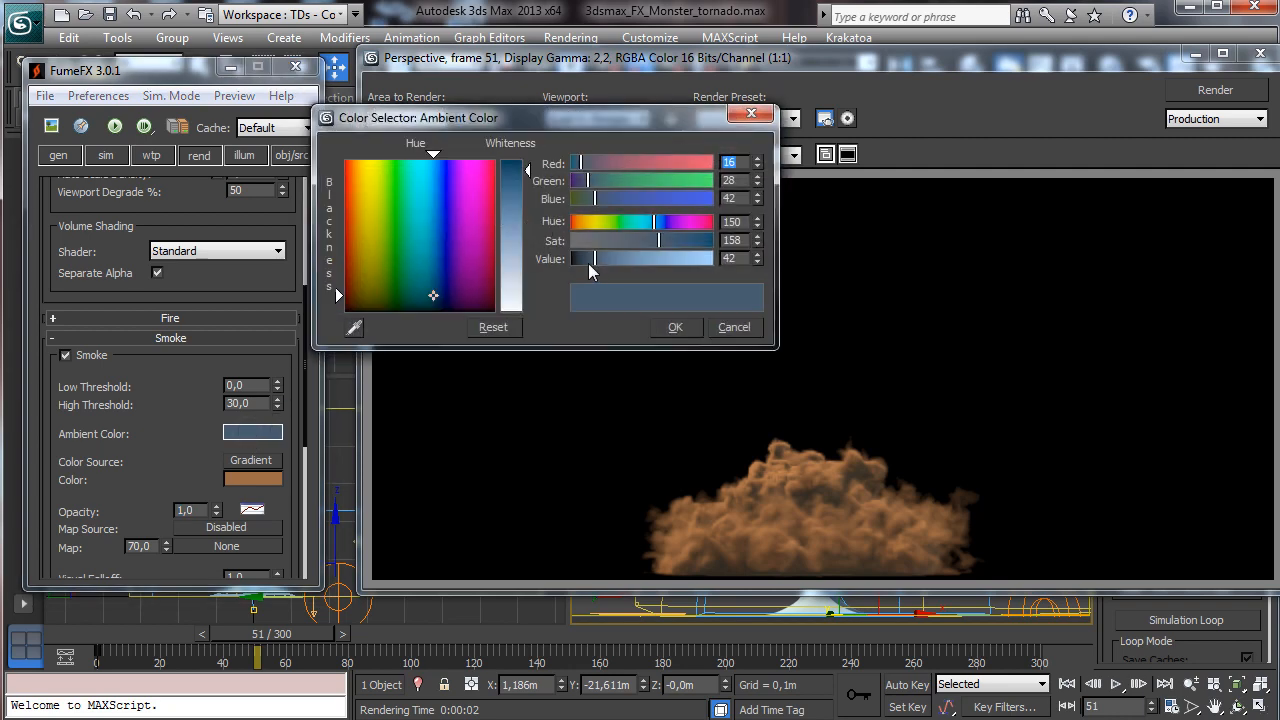
{"action": "left_click_drag", "start_coordinate": [590, 266], "coordinate": [585, 261]}
{"action": "left_click", "coordinate": [672, 327]}
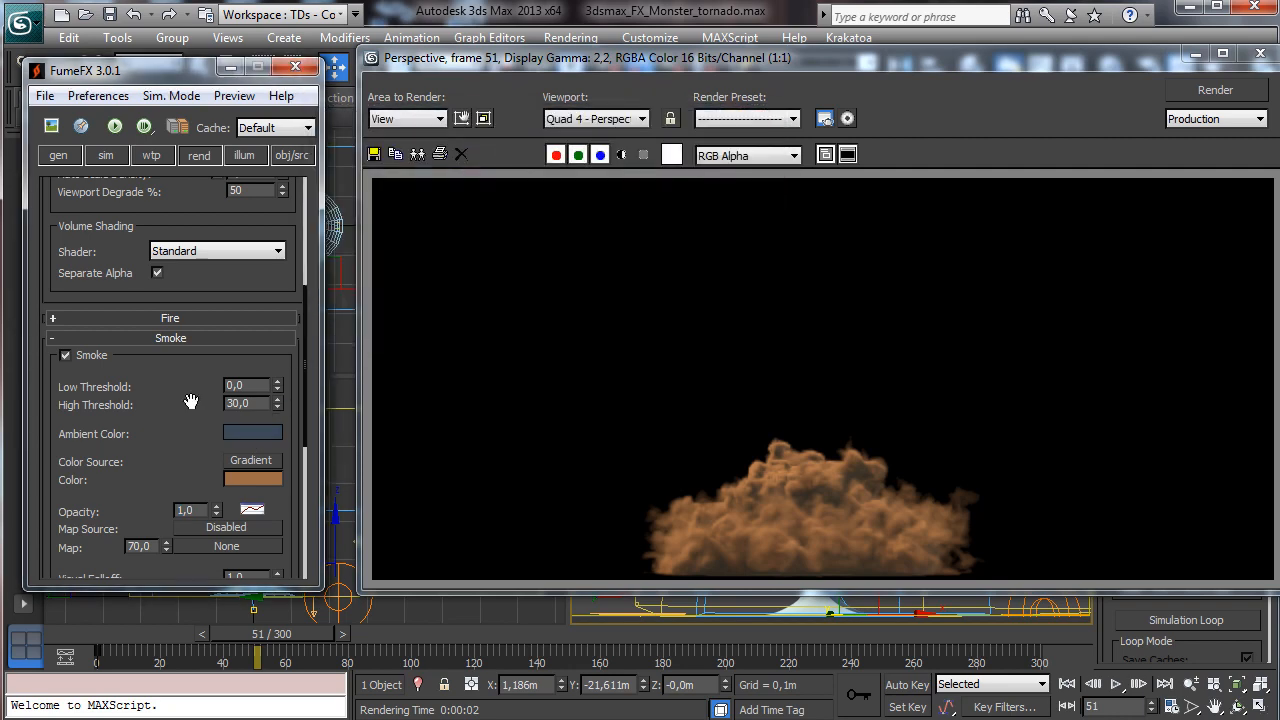
- Render frame 51 and frame 82 of the smoke from the Perspective view
{"action": "left_click_drag", "start_coordinate": [190, 401], "coordinate": [249, 184]}
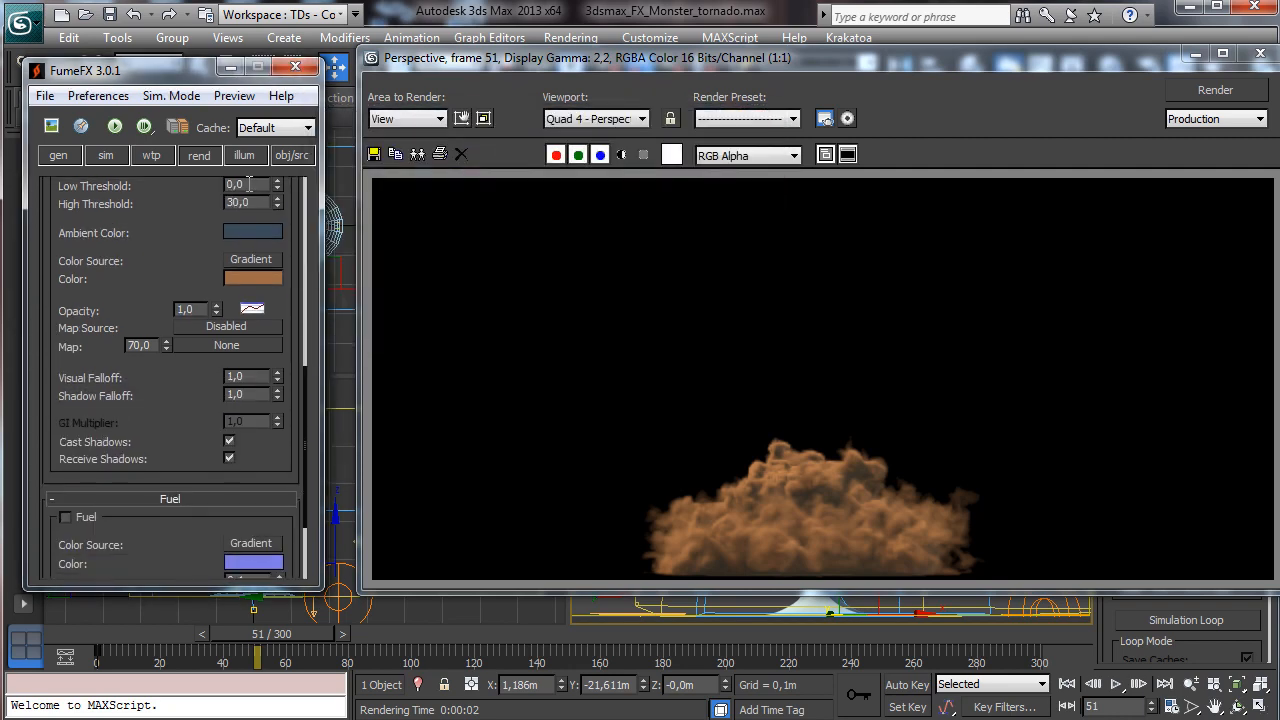
{"action": "left_click", "coordinate": [1178, 95]}
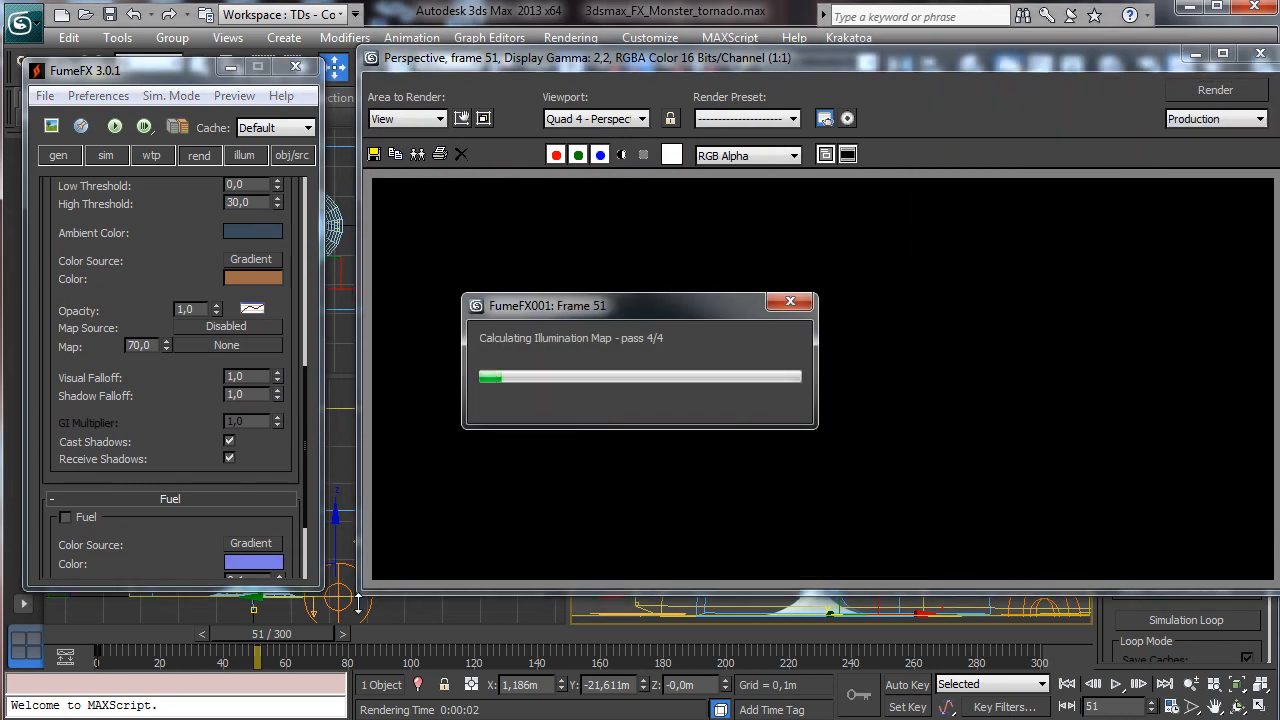
{"action": "left_click_drag", "start_coordinate": [310, 641], "coordinate": [407, 648]}
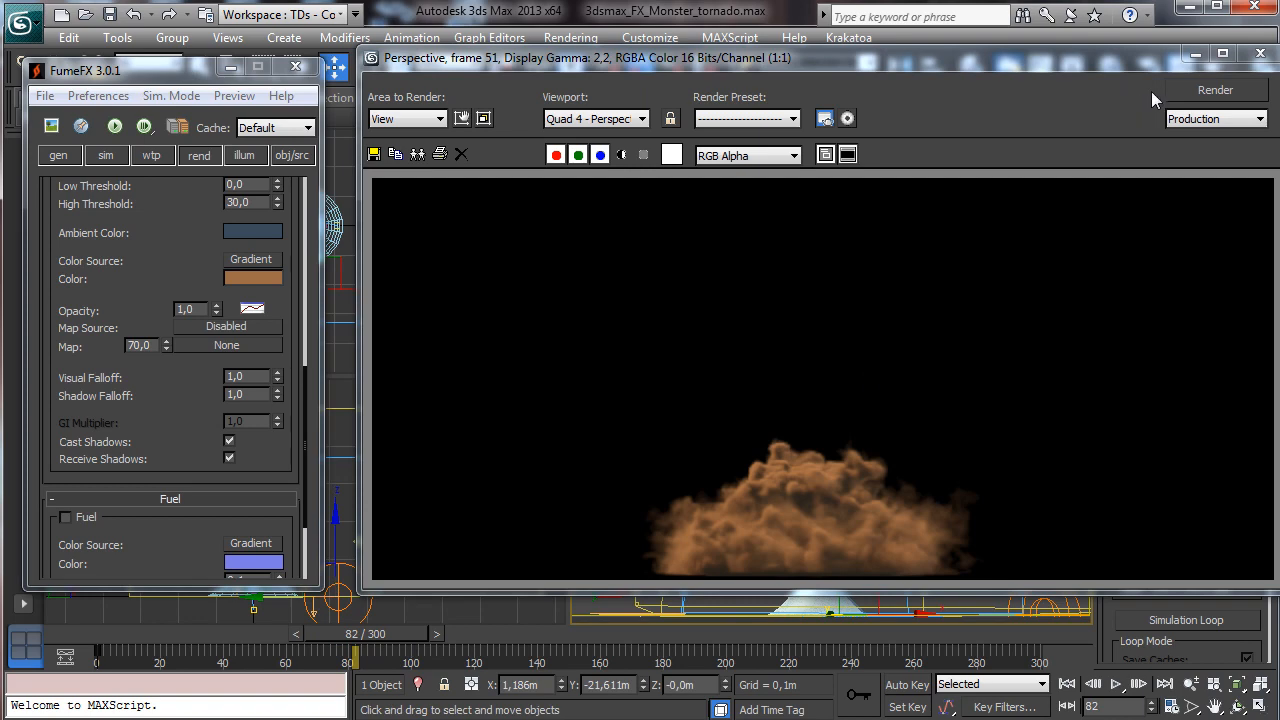
{"action": "left_click", "coordinate": [1212, 90]}
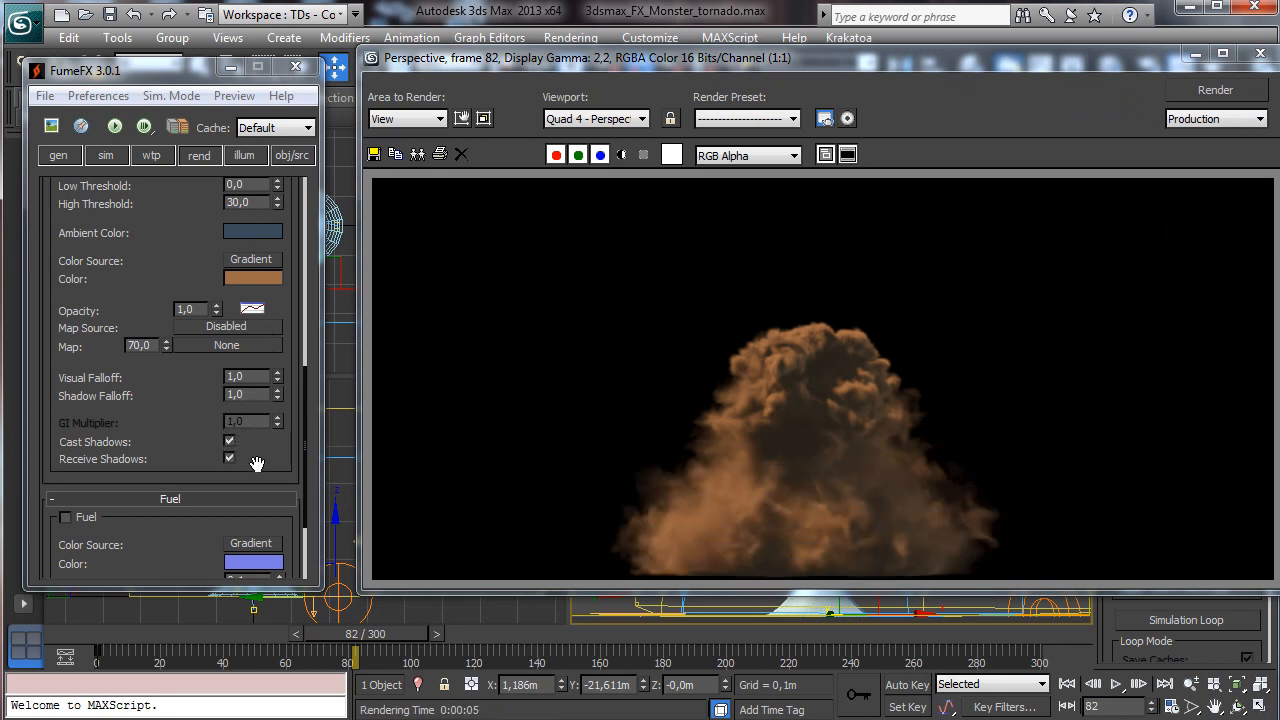
- Try a smoke shadow falloff of 5.0, clone the rendered image for comparison, and rerender frame 82
{"action": "left_click_drag", "start_coordinate": [257, 463], "coordinate": [262, 408]}
{"action": "double_click", "coordinate": [255, 338]}
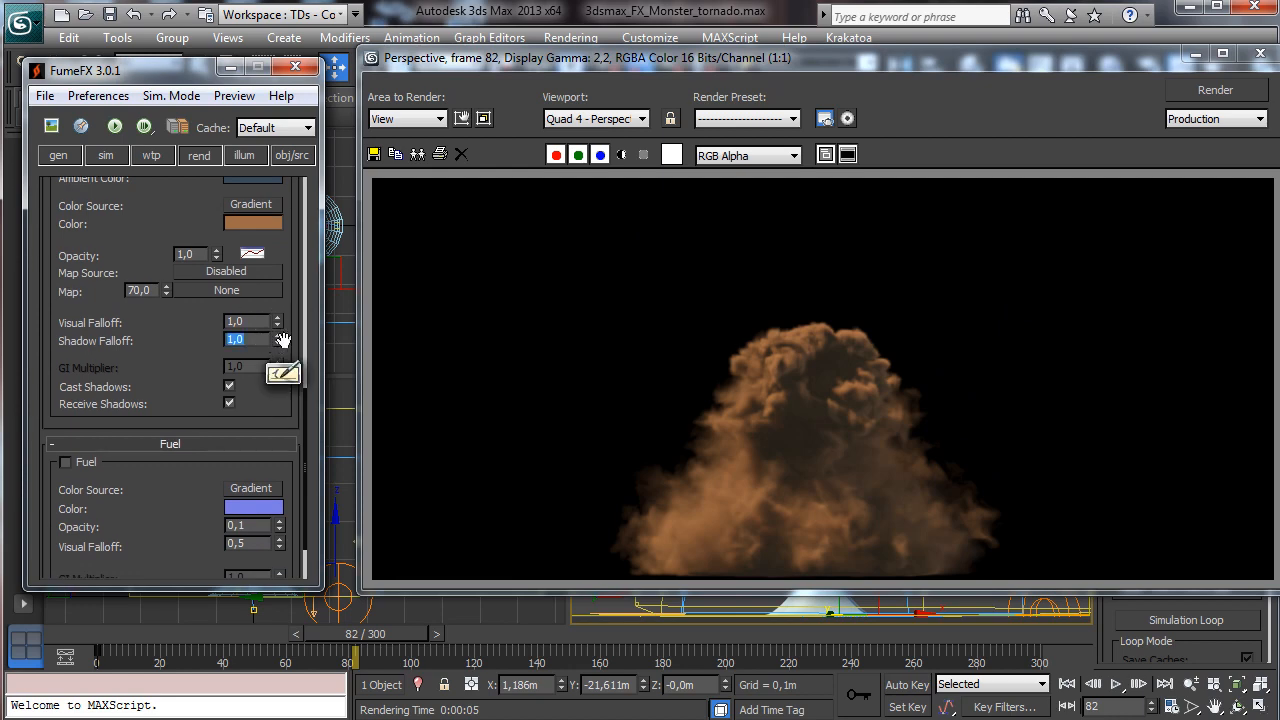
{"action": "type", "text": "5"}
{"action": "key", "text": "Return"}
{"action": "left_click", "coordinate": [418, 153]}
{"action": "left_click", "coordinate": [1212, 88]}
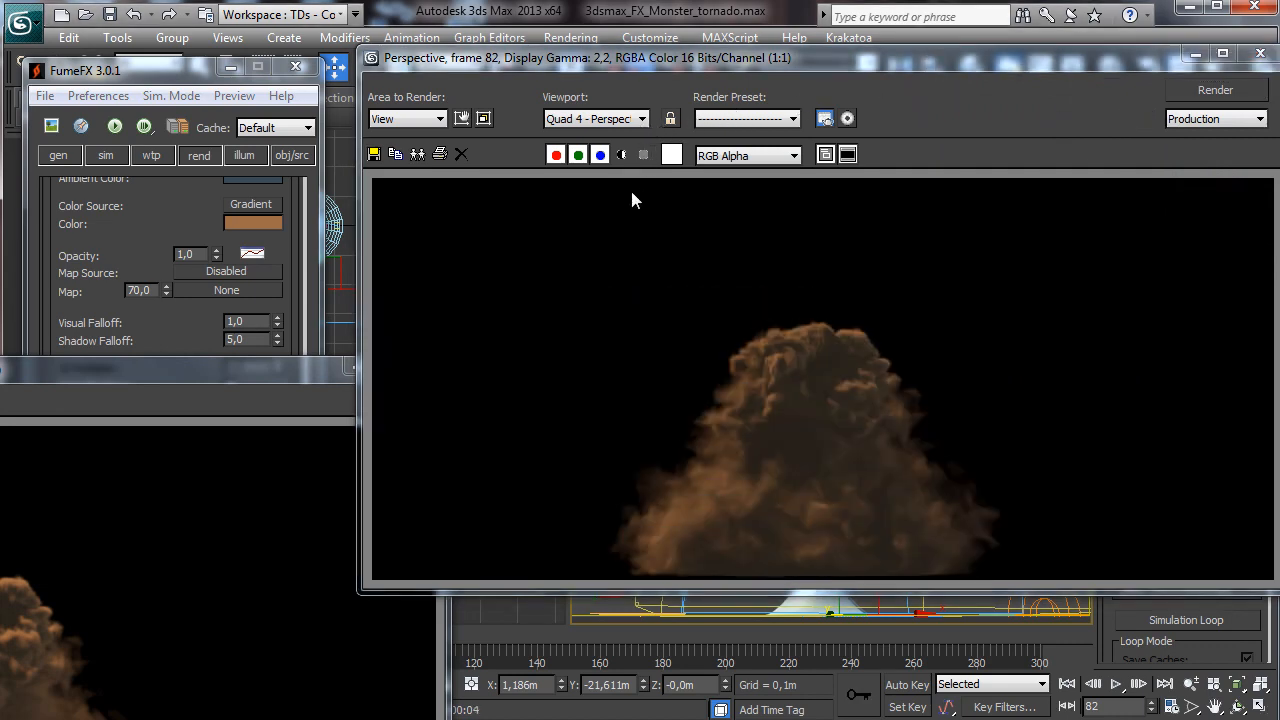
- Try a smoke shadow falloff of 2.0 and rerender frame 82
{"action": "left_click", "coordinate": [174, 324]}
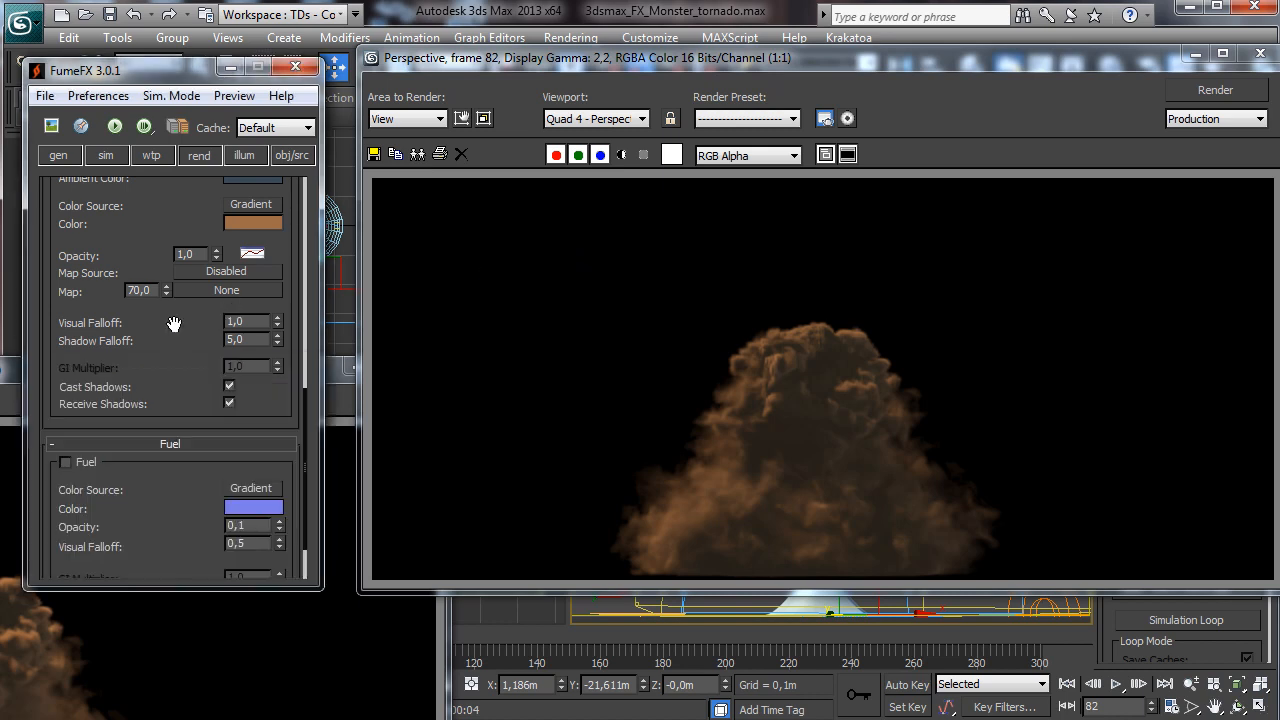
{"action": "double_click", "coordinate": [245, 338]}
{"action": "type", "text": "2"}
{"action": "key", "text": "Return"}
{"action": "left_click", "coordinate": [1190, 92]}
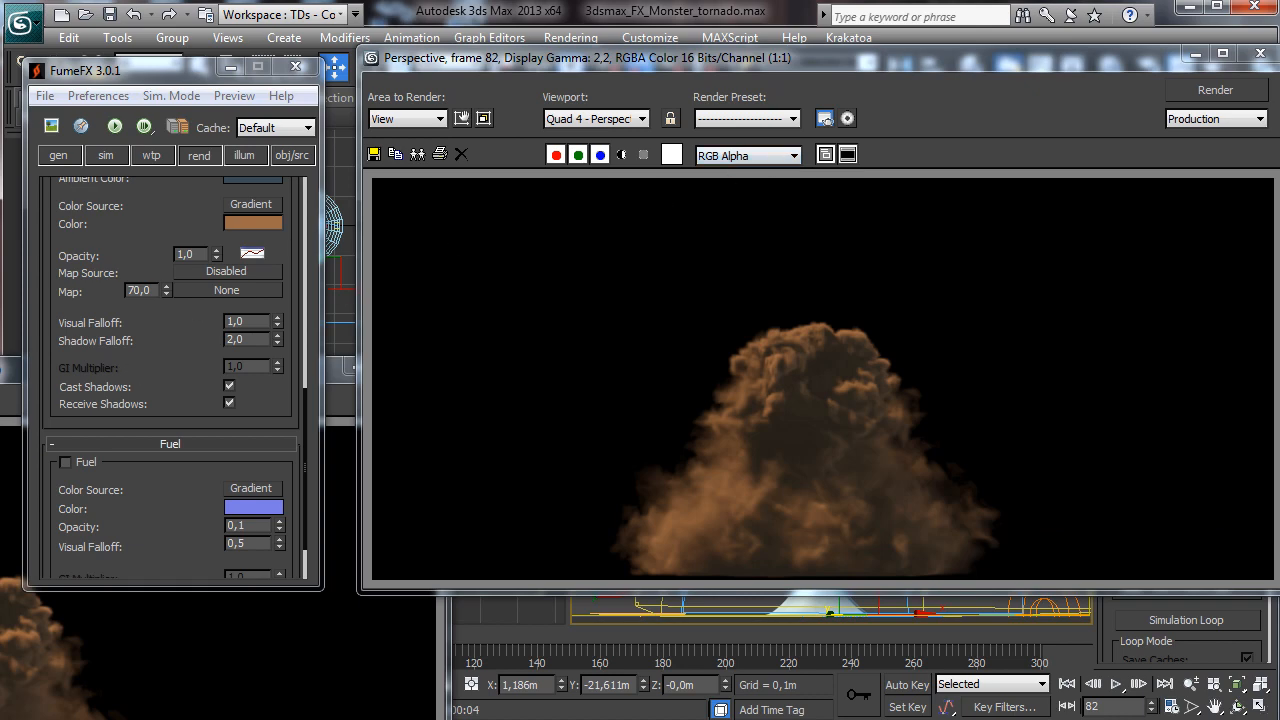
- Set the smoke shadow falloff back to 1.0 and close both the cloned image and the render window
{"action": "double_click", "coordinate": [253, 339]}
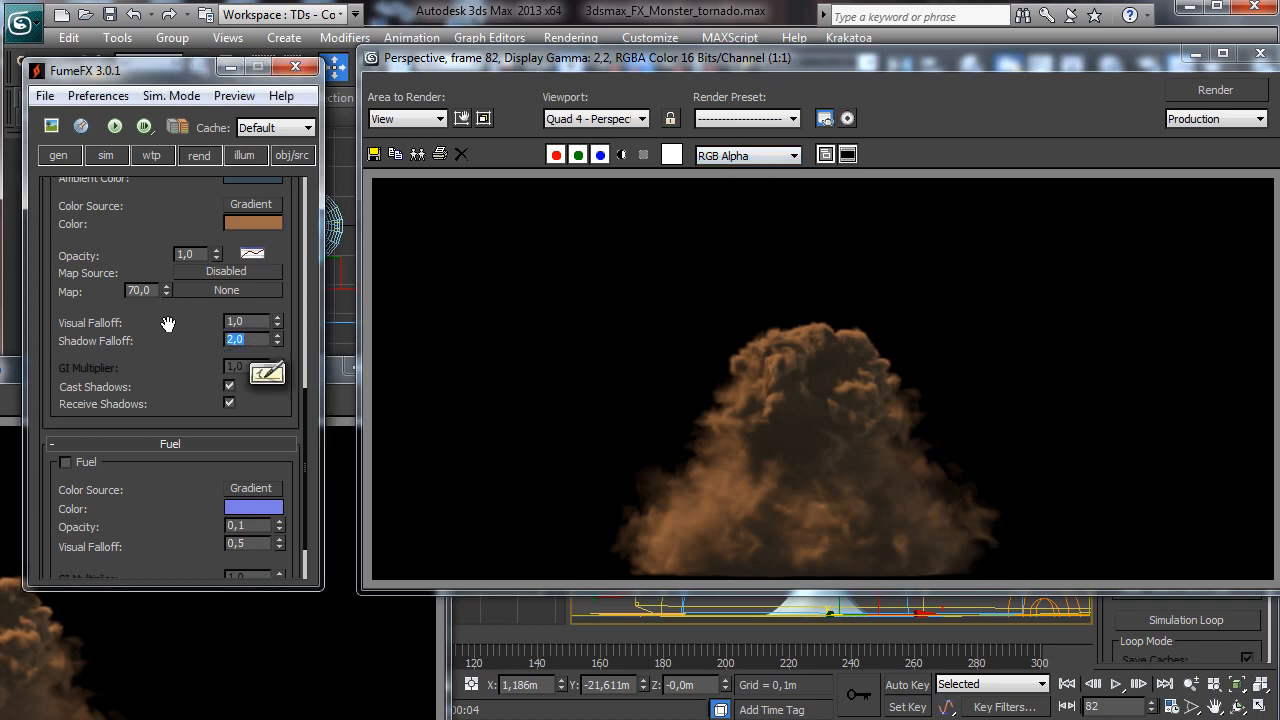
{"action": "type", "text": "1,0"}
{"action": "key", "text": "Return"}
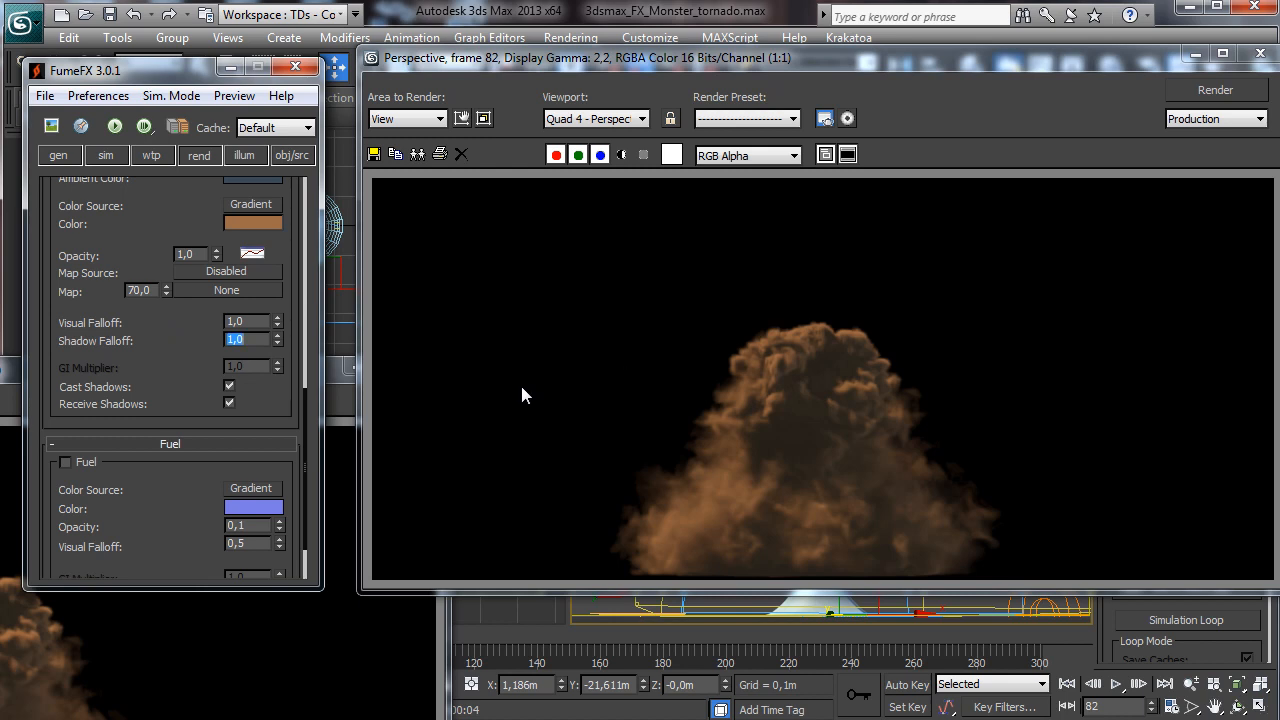
{"action": "left_click_drag", "start_coordinate": [2, 370], "coordinate": [652, 249]}
{"action": "left_click", "coordinate": [1102, 241]}
{"action": "left_click", "coordinate": [1258, 55]}
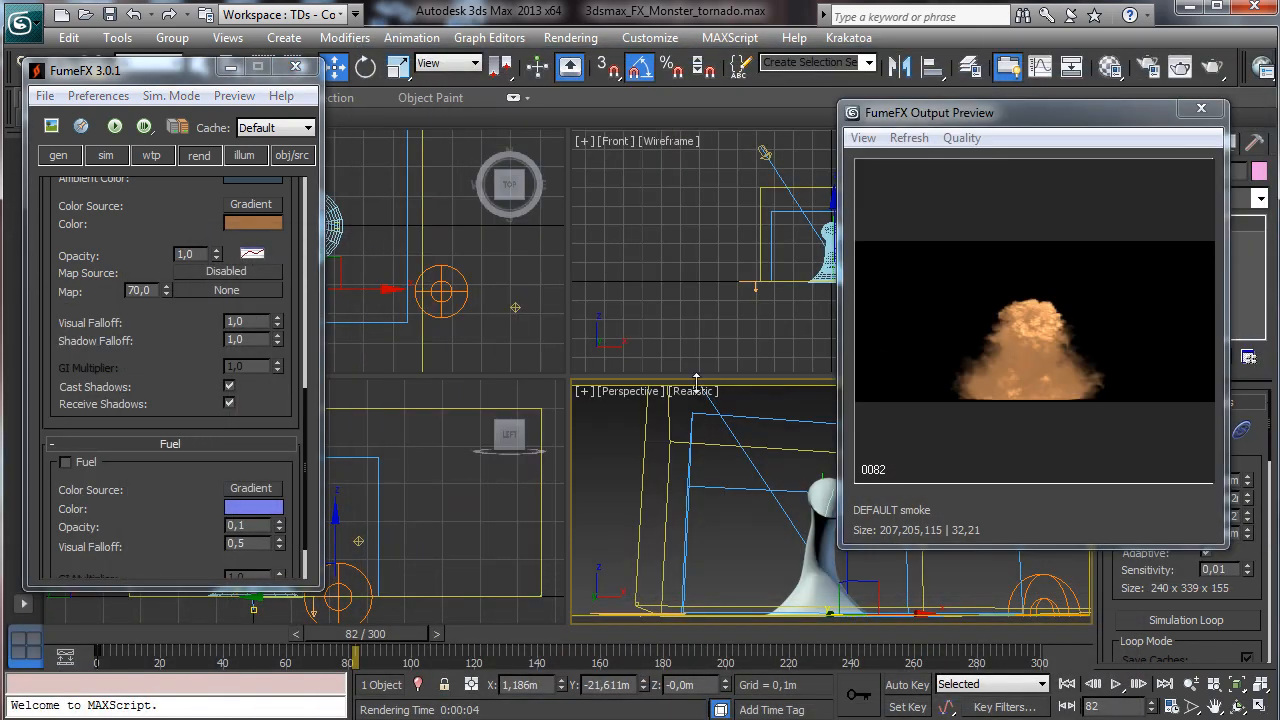
- Review the smoke at frames 0, 79, 65 and 36 in the output preview along with the simulation's system parameters
{"action": "left_click", "coordinate": [163, 645]}
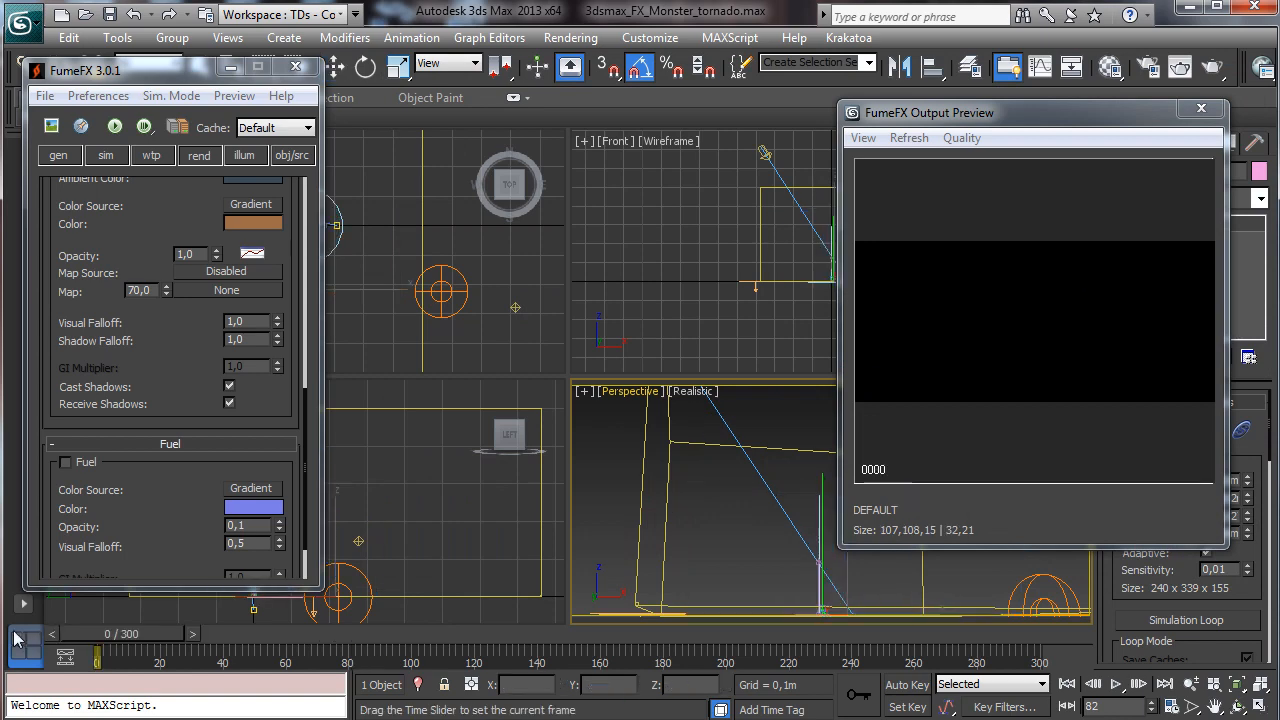
{"action": "left_click_drag", "start_coordinate": [163, 650], "coordinate": [346, 630]}
{"action": "left_click", "coordinate": [106, 156]}
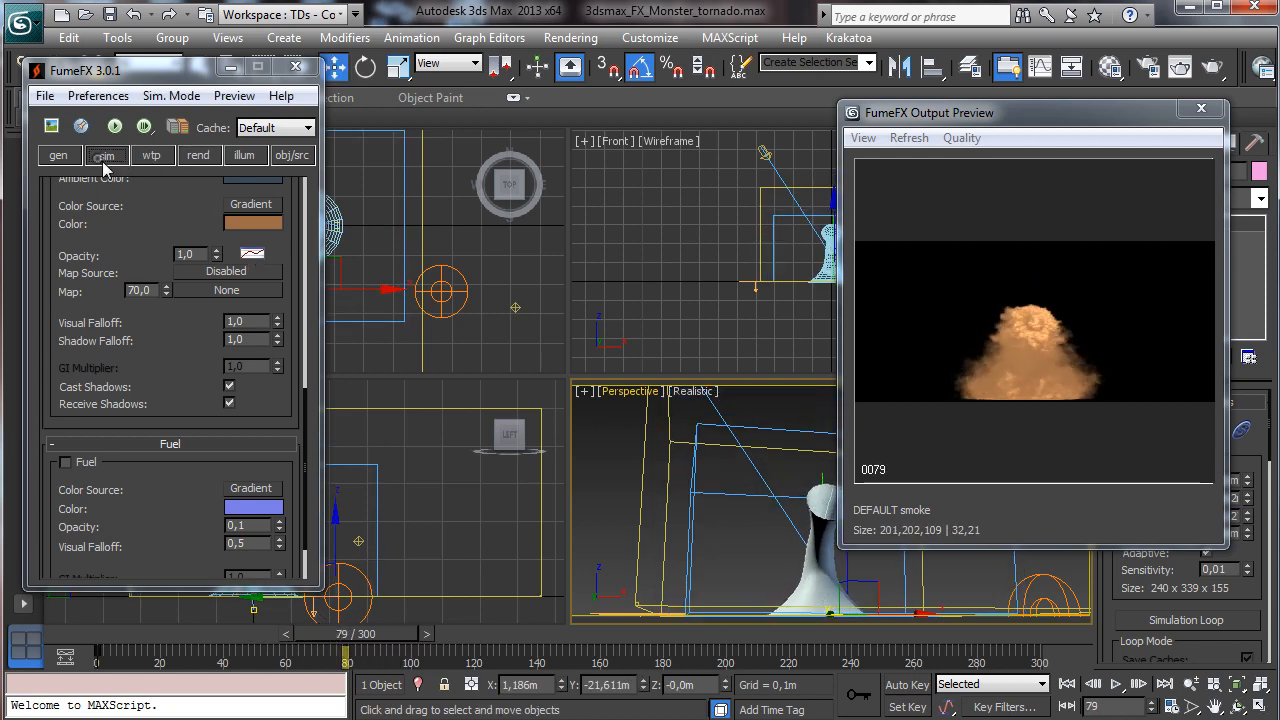
{"action": "left_click_drag", "start_coordinate": [179, 420], "coordinate": [181, 265]}
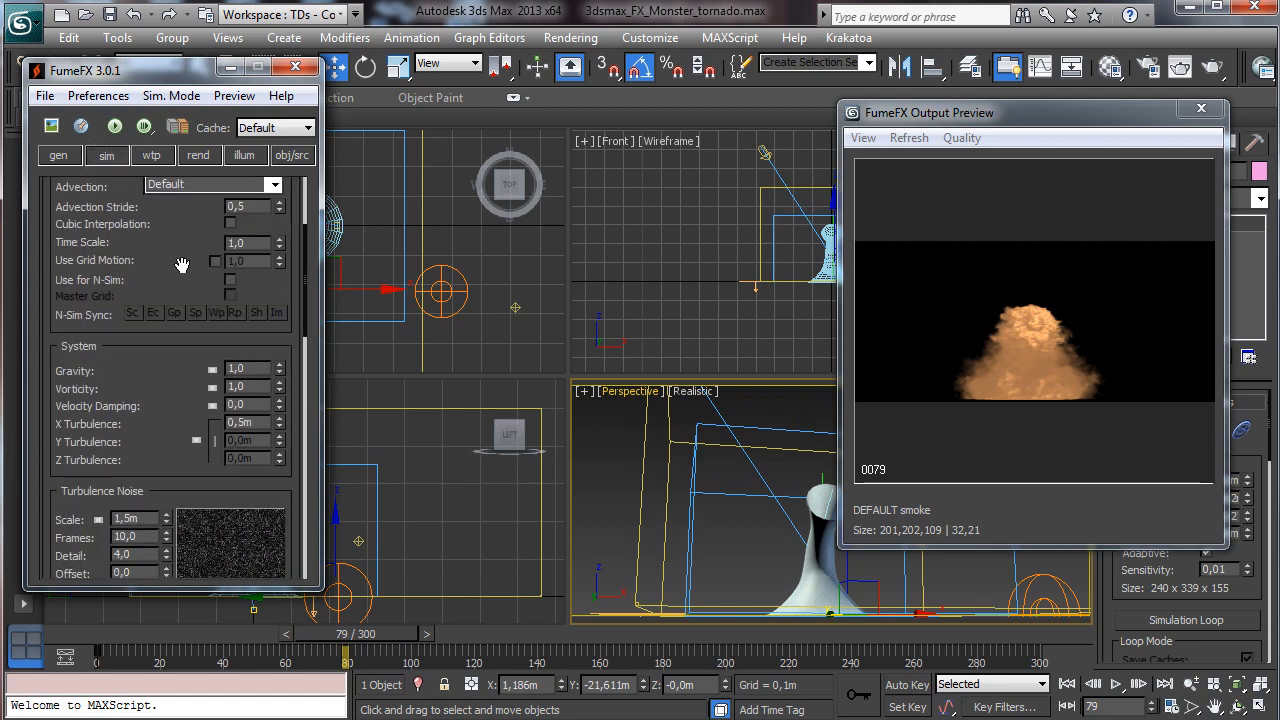
{"action": "left_click", "coordinate": [258, 408]}
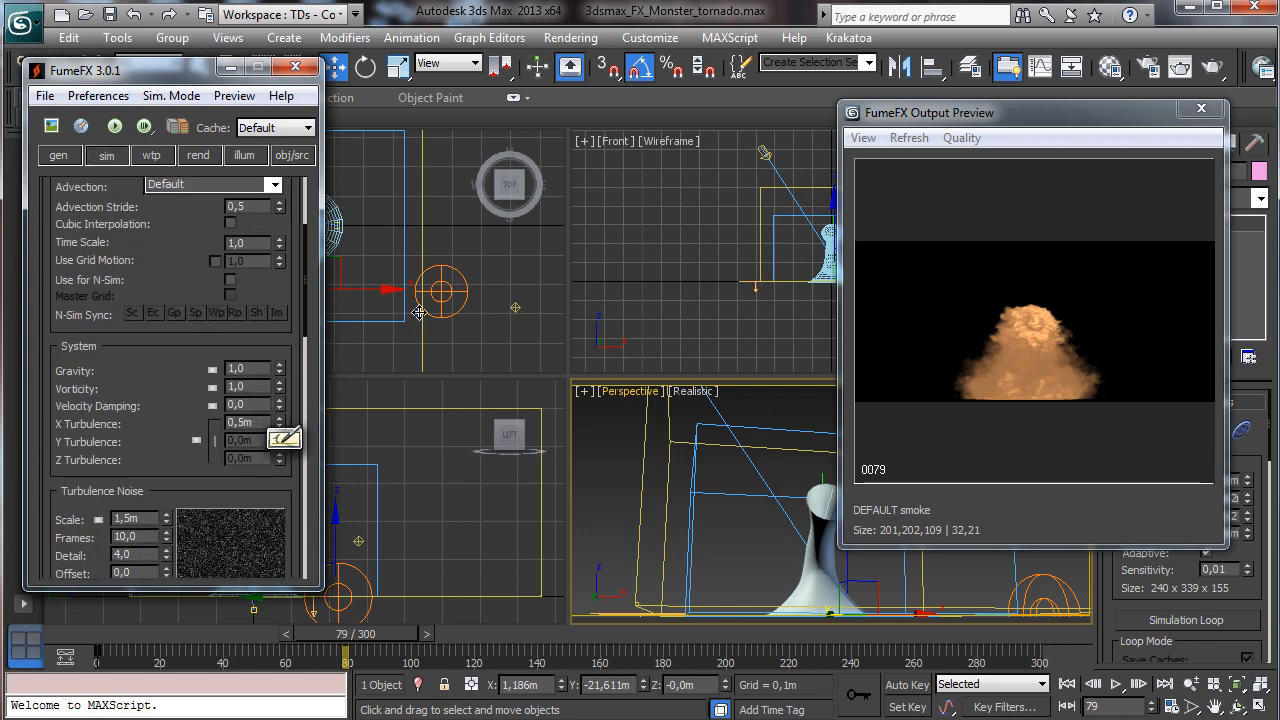
{"action": "key", "text": "BackSpace"}
{"action": "key", "text": "BackSpace"}
{"action": "left_click", "coordinate": [113, 127]}
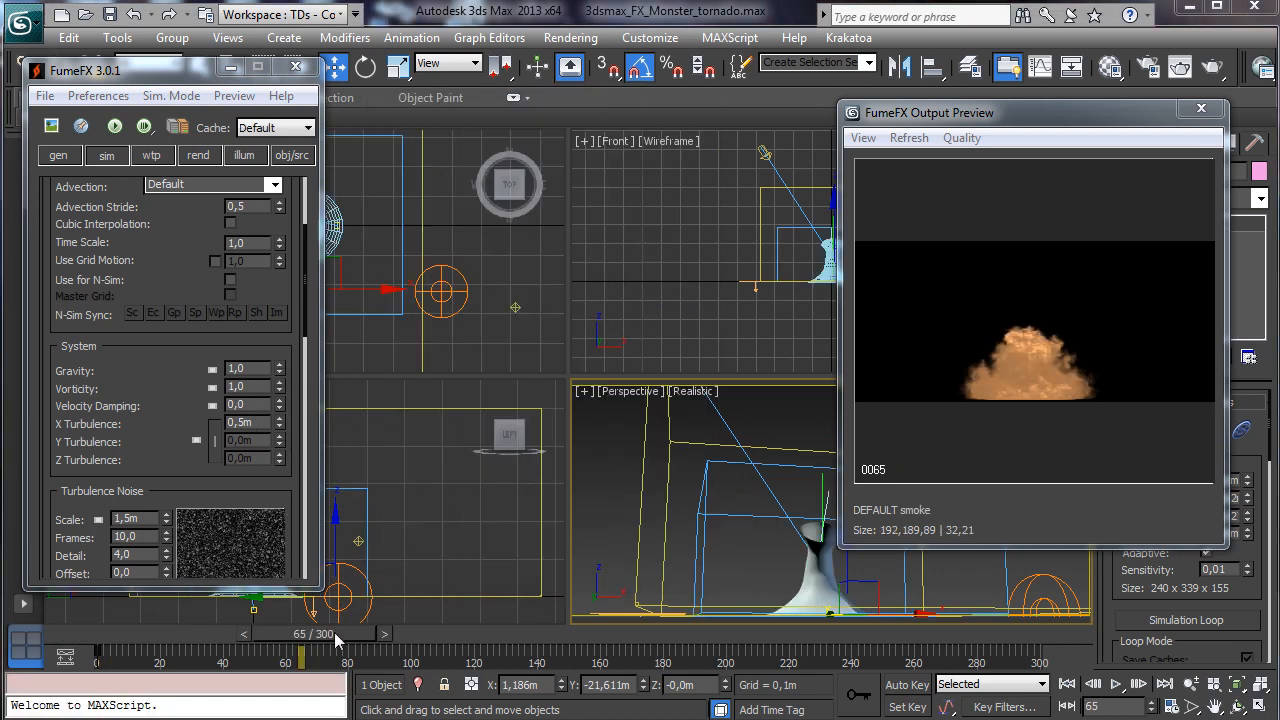
{"action": "left_click_drag", "start_coordinate": [334, 632], "coordinate": [243, 630]}
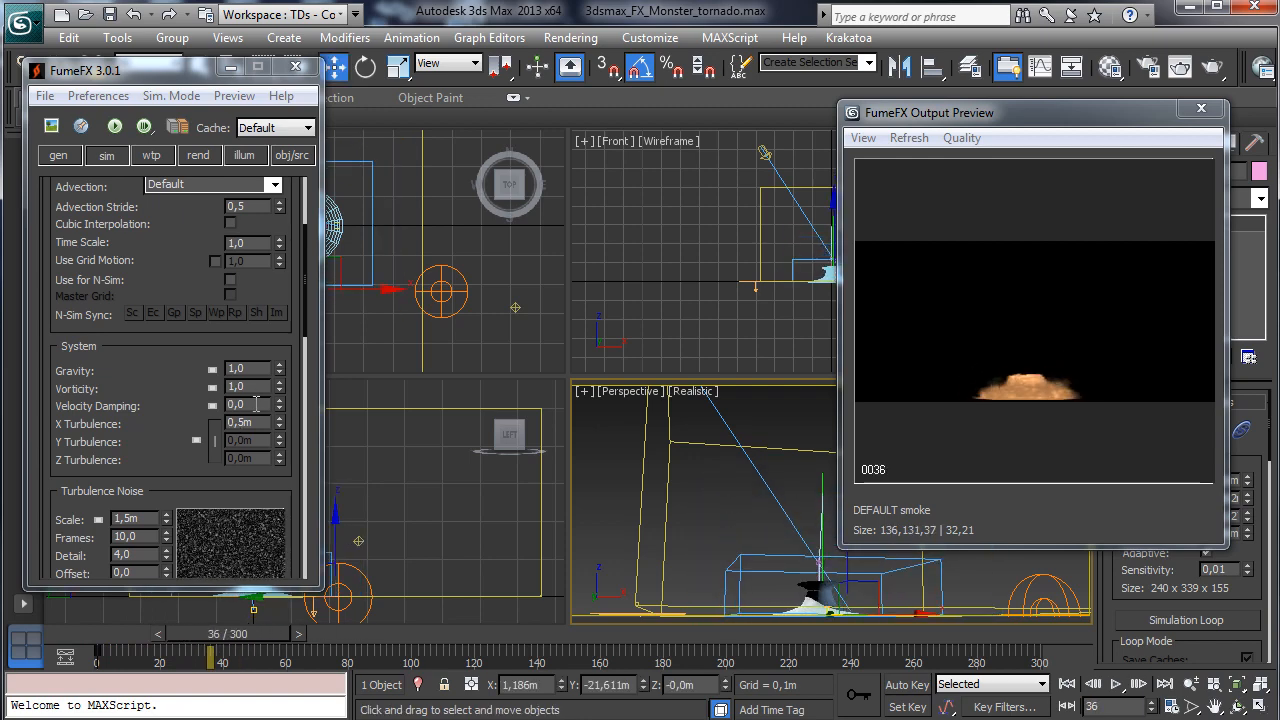
- Set the simulation's velocity damping to 0.1 and the turbulence noise to 20 frames with a detail of 5.0
{"action": "left_click", "coordinate": [257, 404]}
{"action": "key", "text": "BackSpace"}
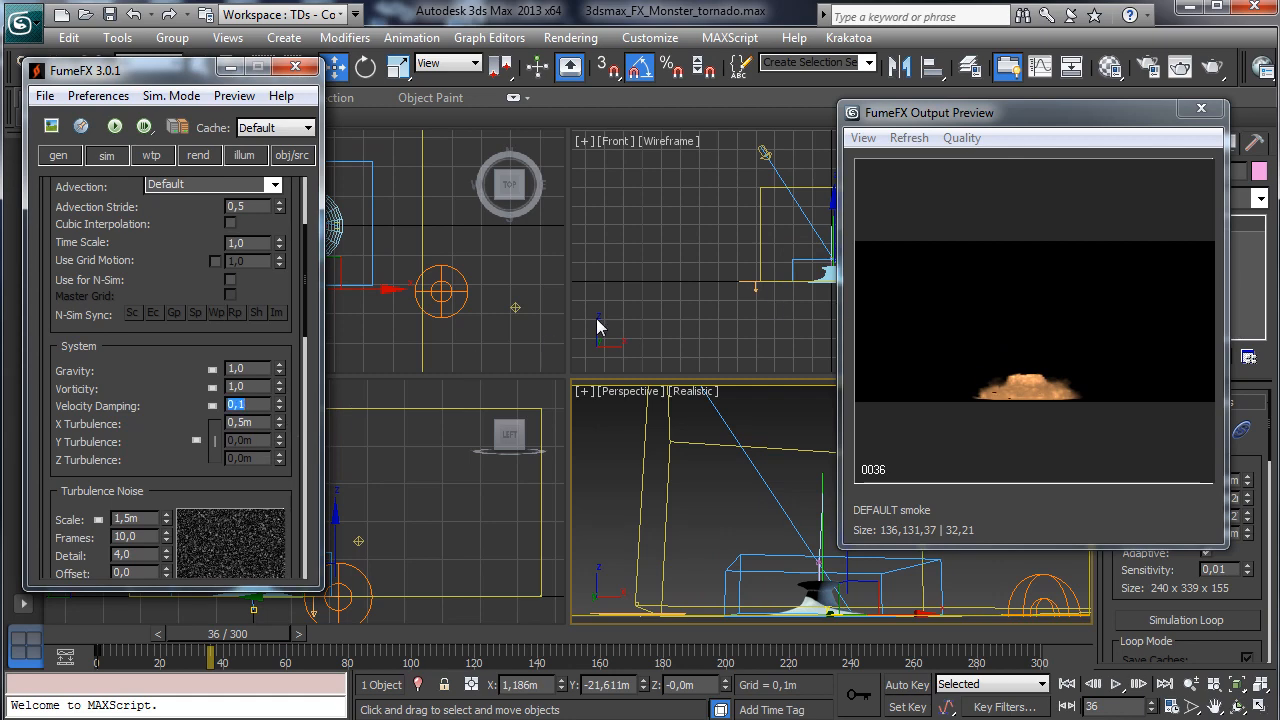
{"action": "left_click_drag", "start_coordinate": [180, 478], "coordinate": [184, 305]}
{"action": "left_click_drag", "start_coordinate": [148, 455], "coordinate": [150, 337]}
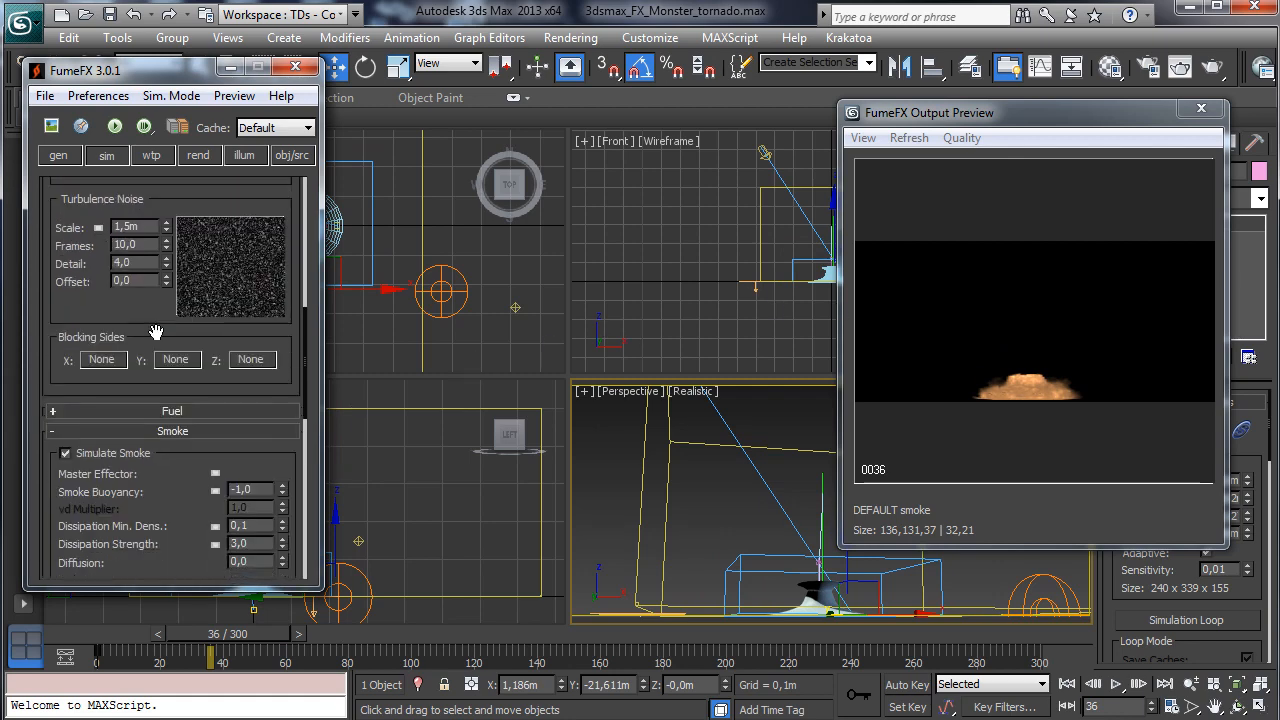
{"action": "double_click", "coordinate": [138, 246]}
{"action": "type", "text": "20"}
{"action": "key", "text": "Return"}
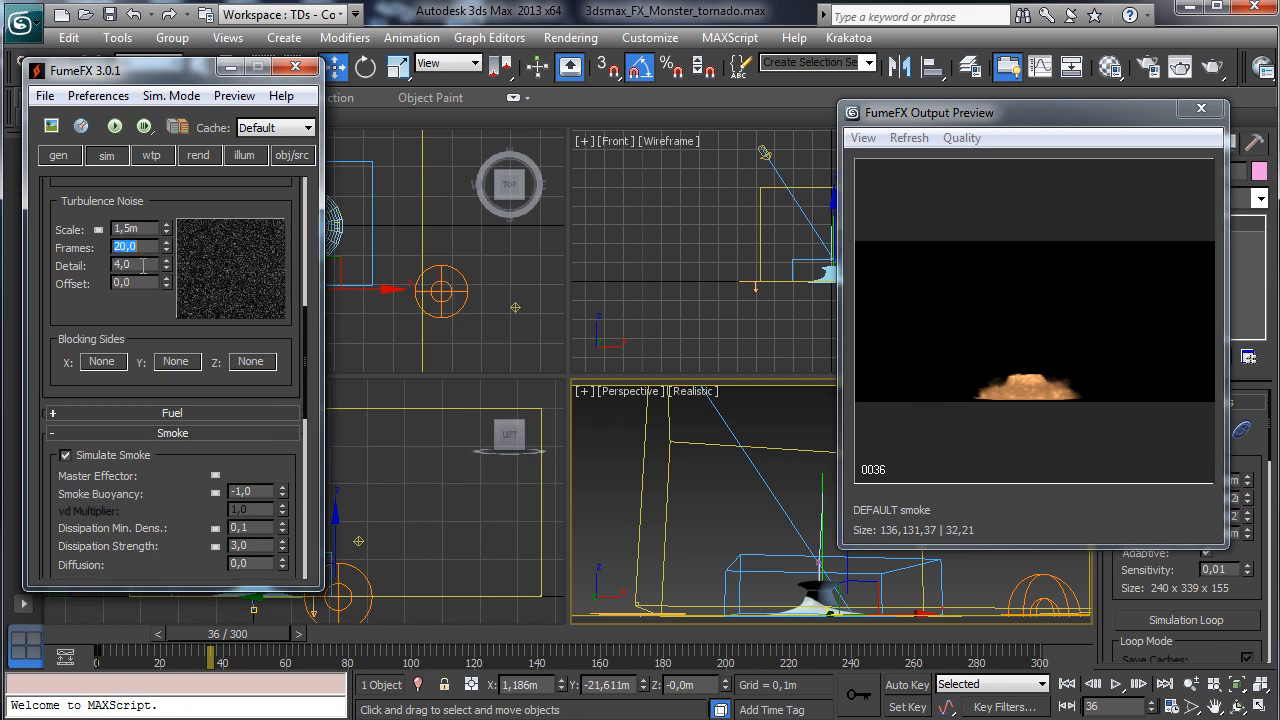
{"action": "double_click", "coordinate": [143, 265]}
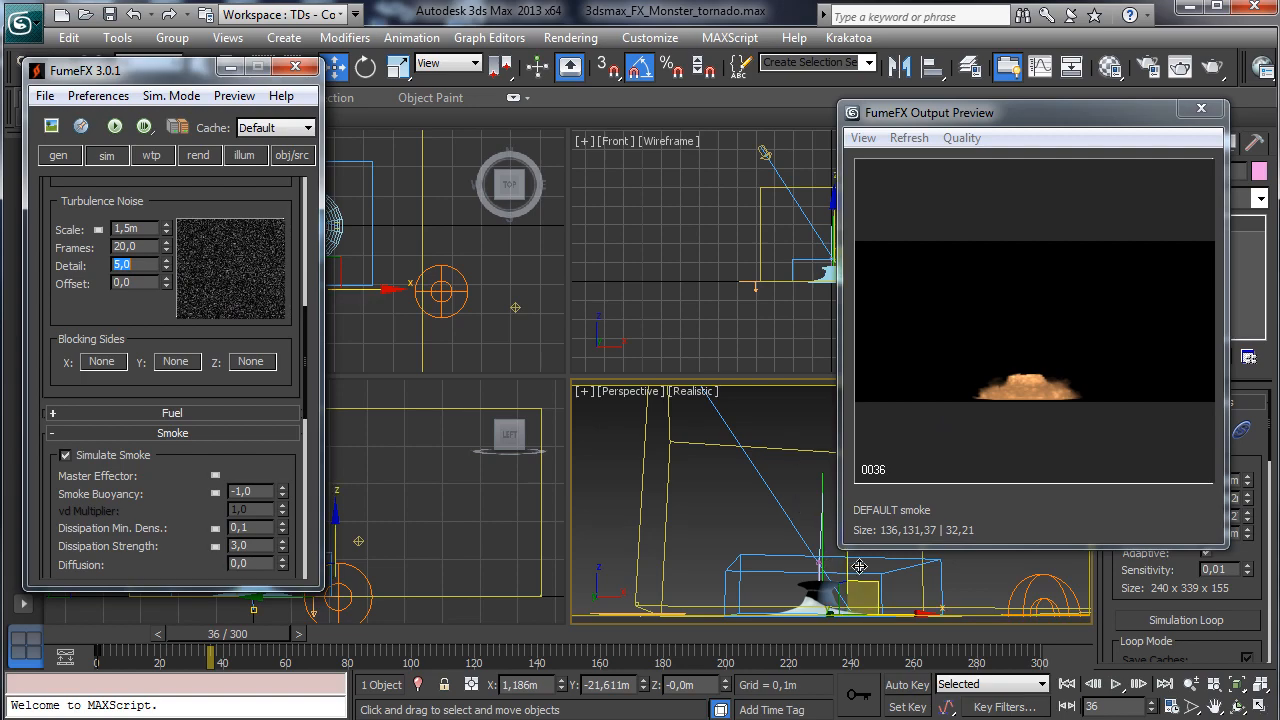
- Run the FumeFX simulation up to frame 53, cancel it, and go back to frame 50 in the output preview
{"action": "left_click", "coordinate": [114, 126]}
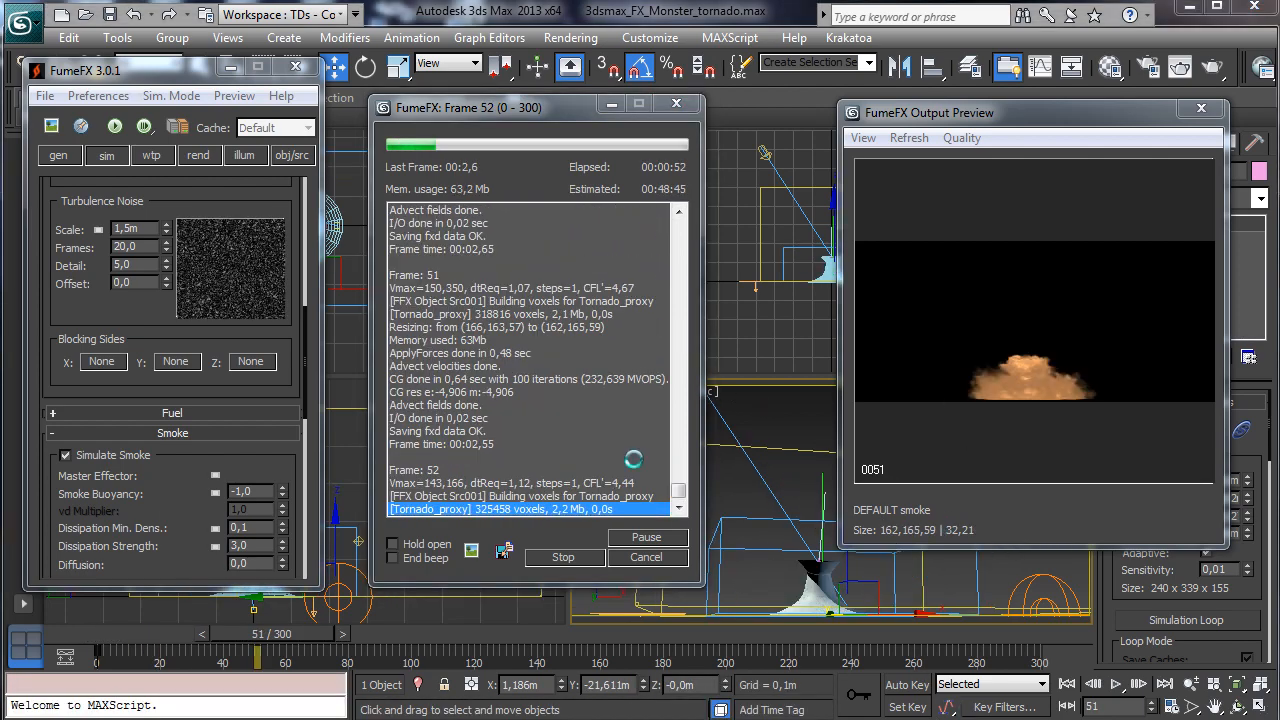
{"action": "left_click", "coordinate": [660, 559]}
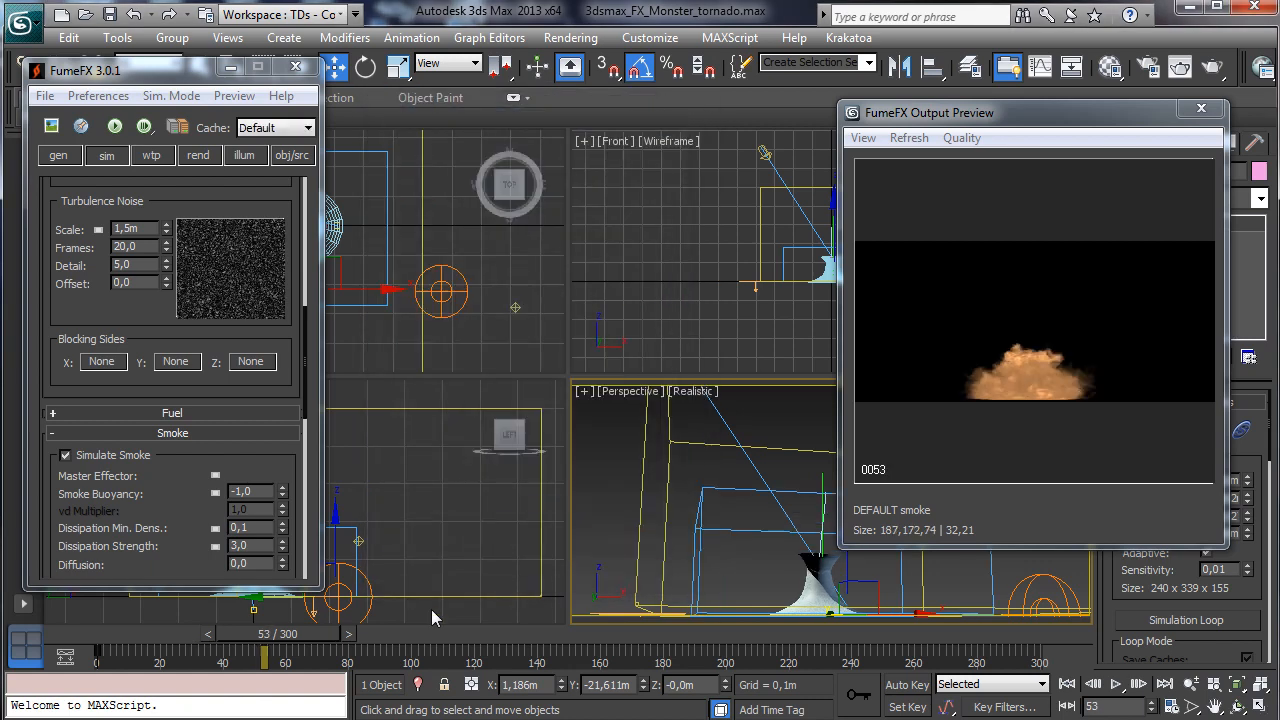
{"action": "left_click", "coordinate": [206, 634]}
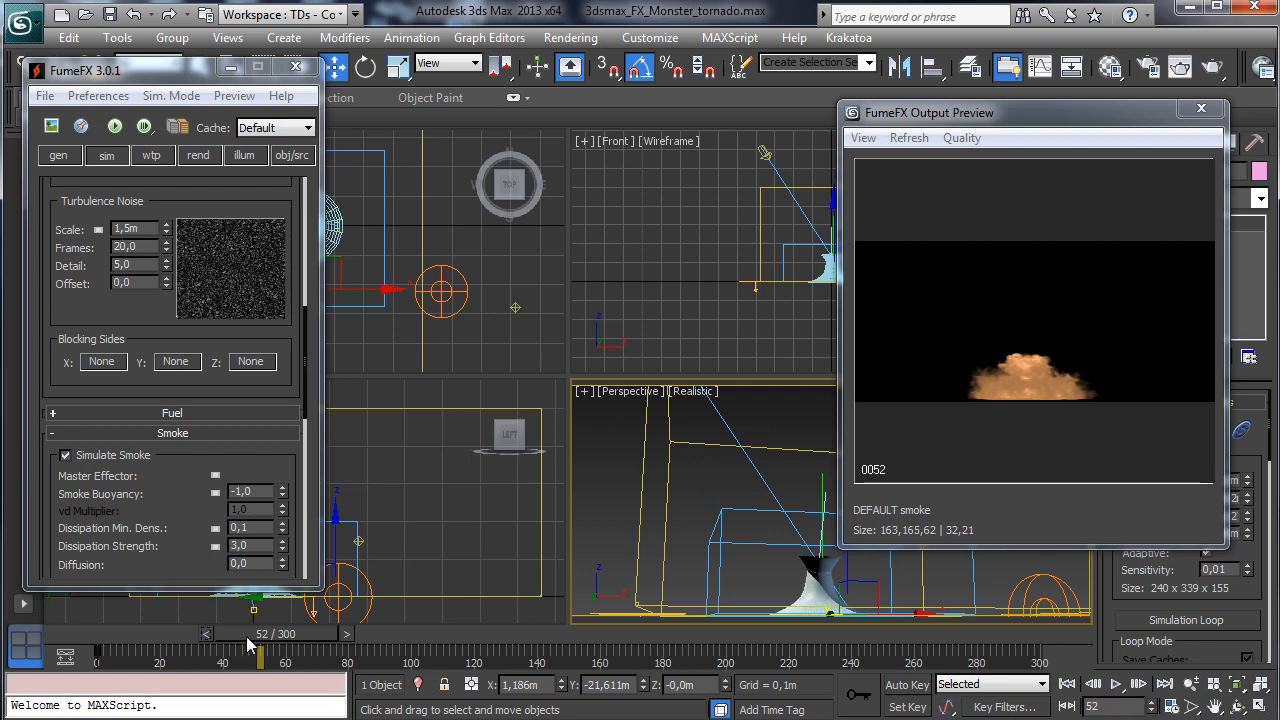
{"action": "left_click_drag", "start_coordinate": [202, 630], "coordinate": [245, 618]}
- Render frame 50 from the Perspective view and minimize the rendered image
{"action": "key", "text": "w"}
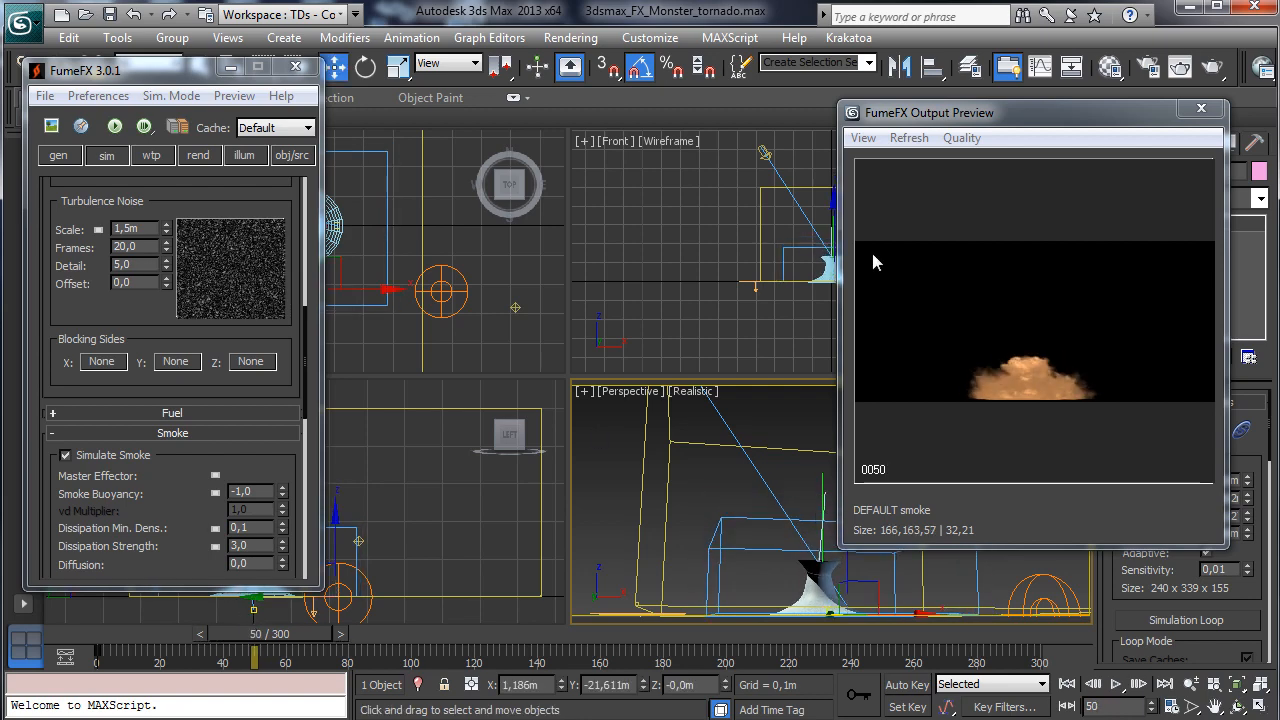
{"action": "left_click", "coordinate": [1180, 66]}
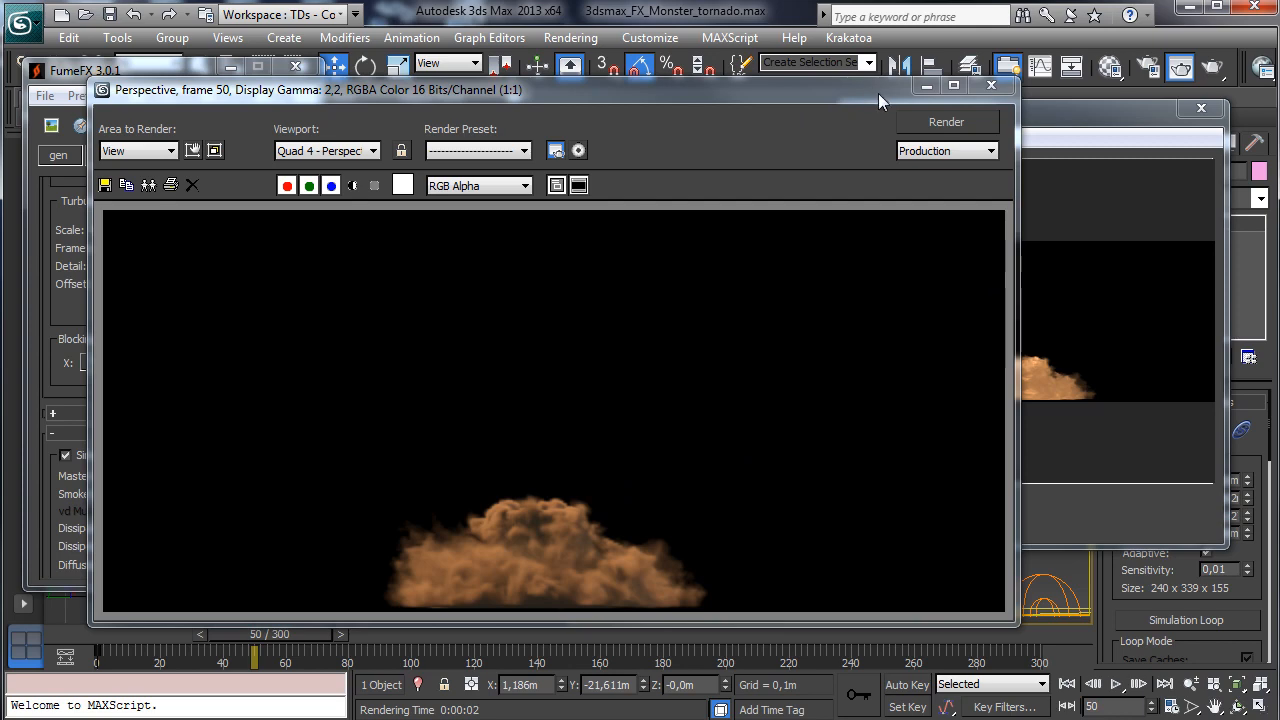
{"action": "left_click", "coordinate": [923, 88]}
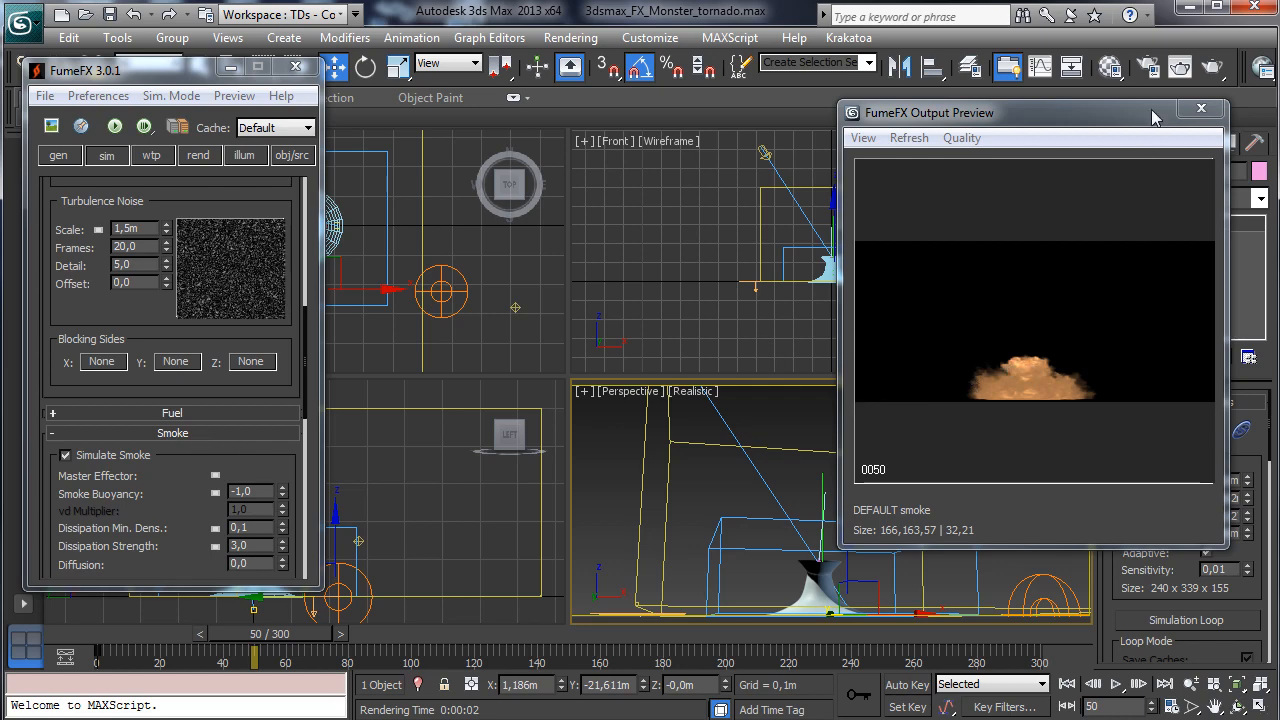
- Move the output preview aside and display the FumeFX smoke in the viewports with a reduce value of 2
{"action": "left_click_drag", "start_coordinate": [1135, 115], "coordinate": [175, 194]}
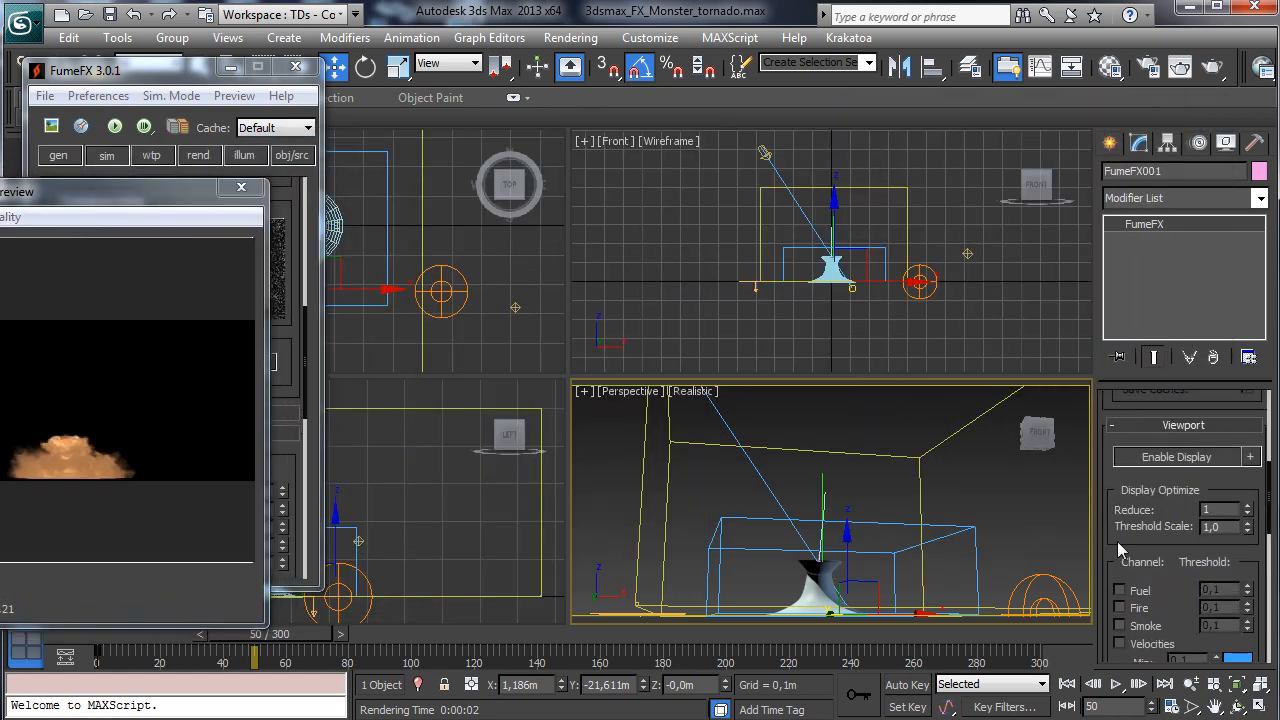
{"action": "left_click", "coordinate": [1120, 625]}
{"action": "left_click", "coordinate": [1247, 506]}
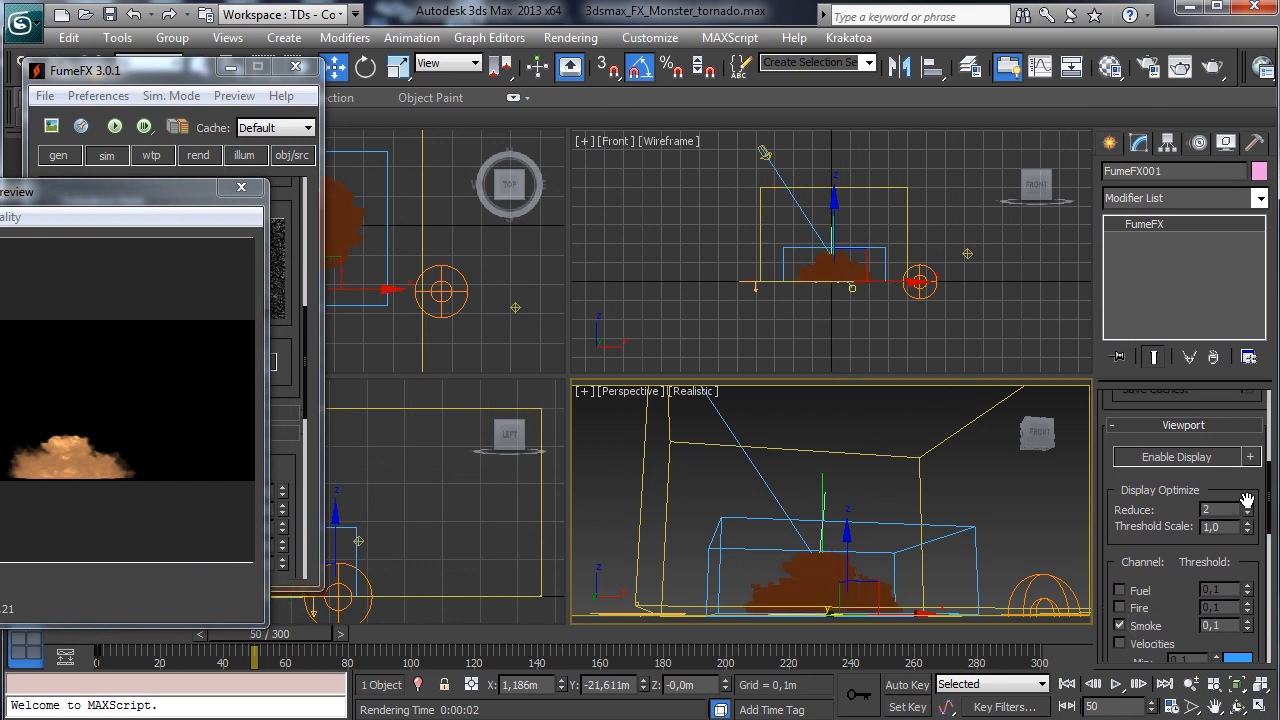
- Reduce the FumeFX simulation area's width to 66.36 m
{"action": "left_click_drag", "start_coordinate": [1131, 406], "coordinate": [1101, 620]}
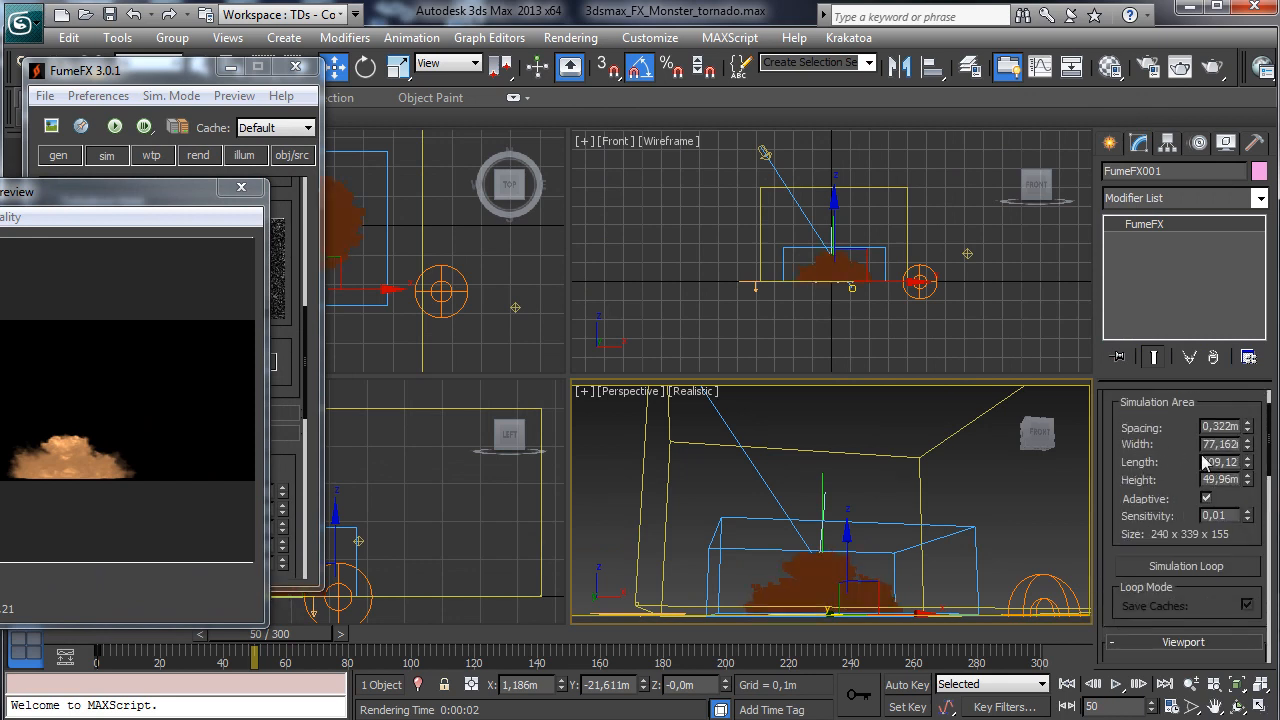
{"action": "left_click_drag", "start_coordinate": [1250, 449], "coordinate": [1251, 457]}
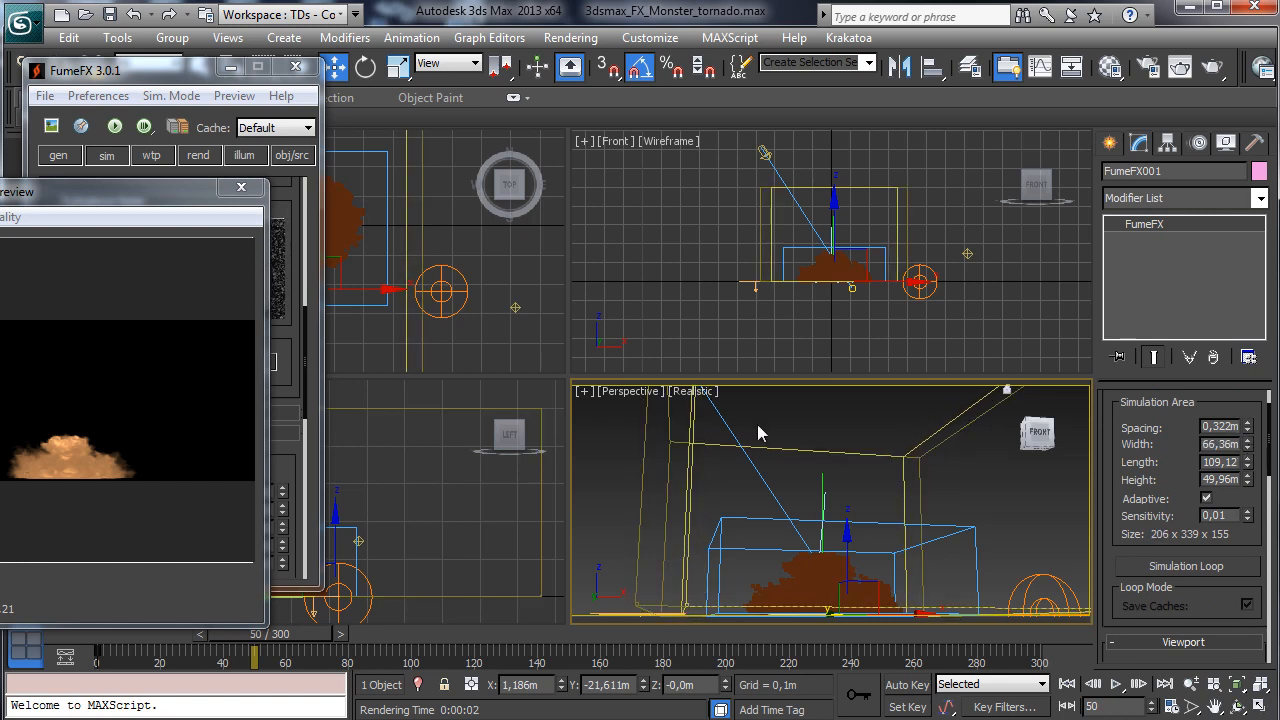
- Close the FumeFX and output preview windows and reduce the simulation area's length to 98.214 m
{"action": "right_click", "coordinate": [440, 500]}
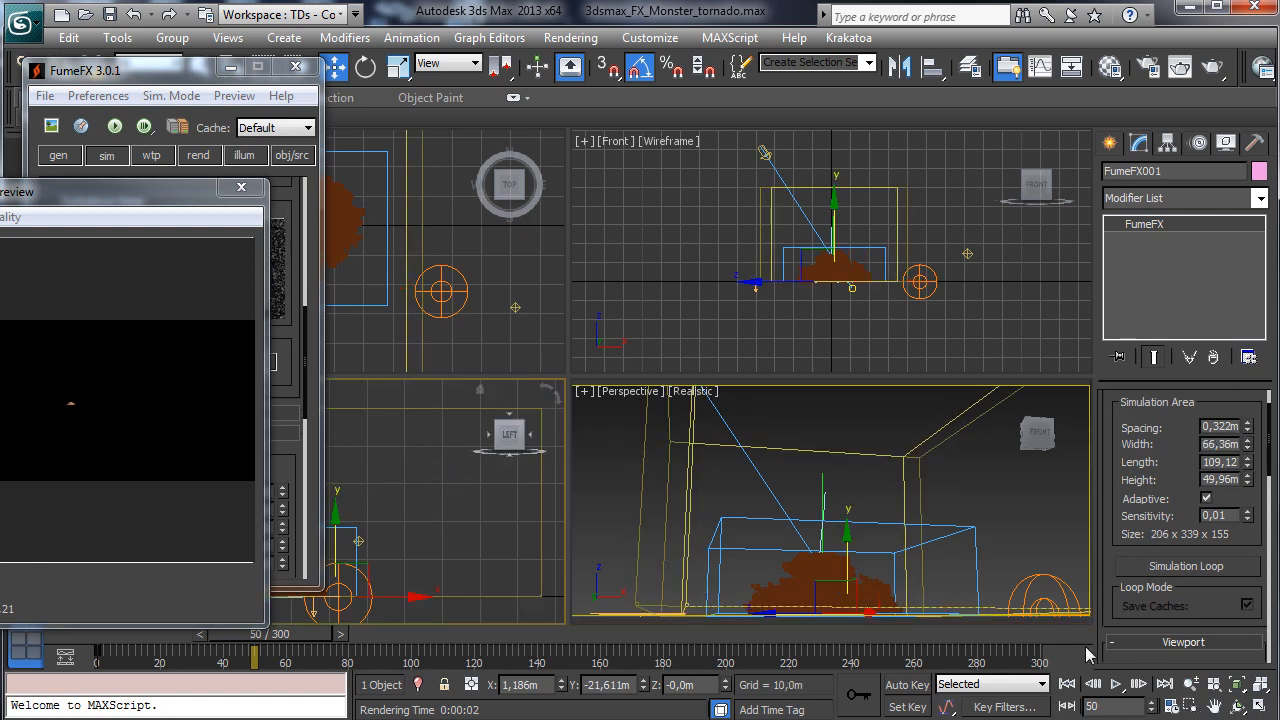
{"action": "left_click", "coordinate": [1213, 706]}
{"action": "left_click_drag", "start_coordinate": [540, 530], "coordinate": [648, 526]}
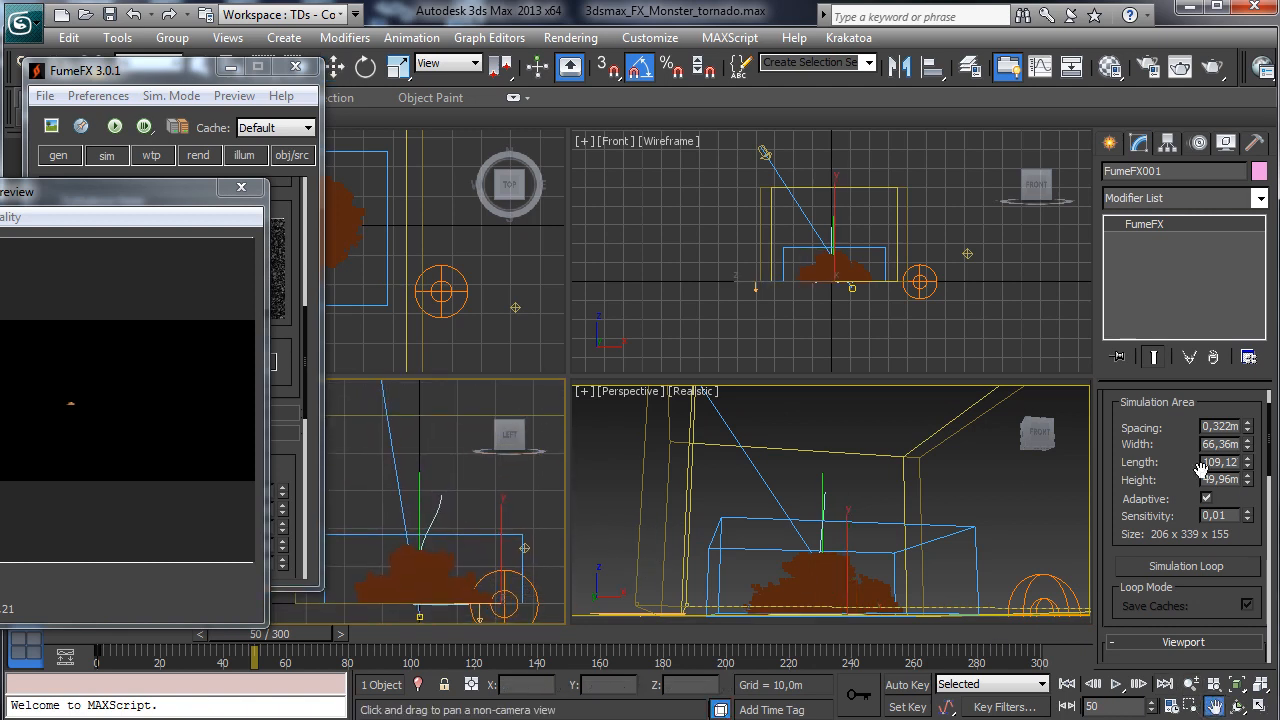
{"action": "left_click", "coordinate": [1191, 684]}
{"action": "left_click_drag", "start_coordinate": [393, 505], "coordinate": [409, 580]}
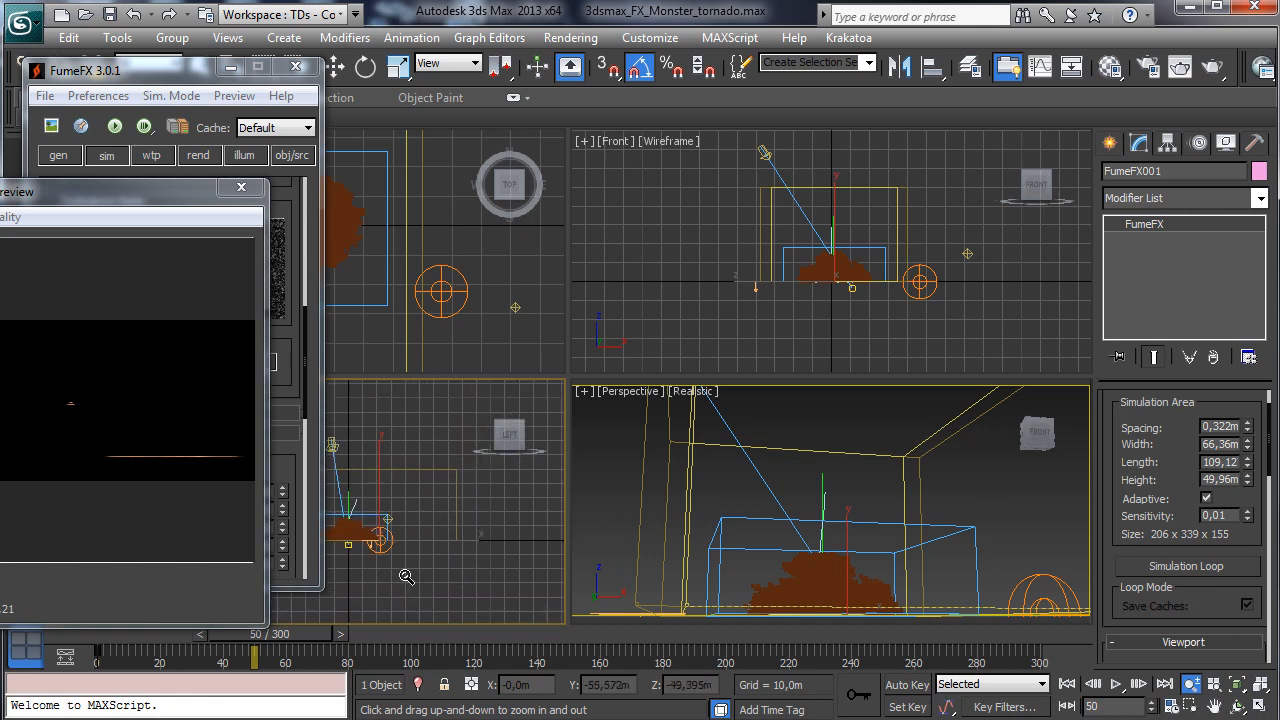
{"action": "left_click", "coordinate": [231, 67]}
{"action": "left_click", "coordinate": [241, 187]}
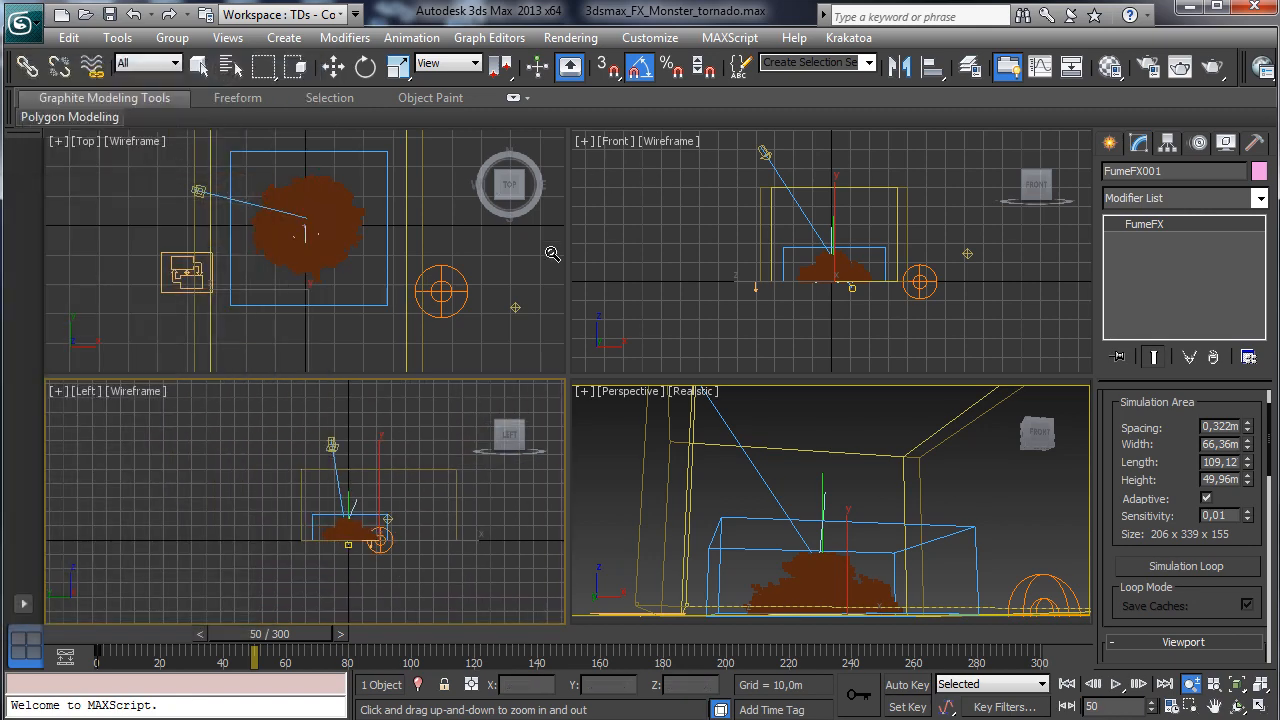
{"action": "left_click", "coordinate": [333, 66]}
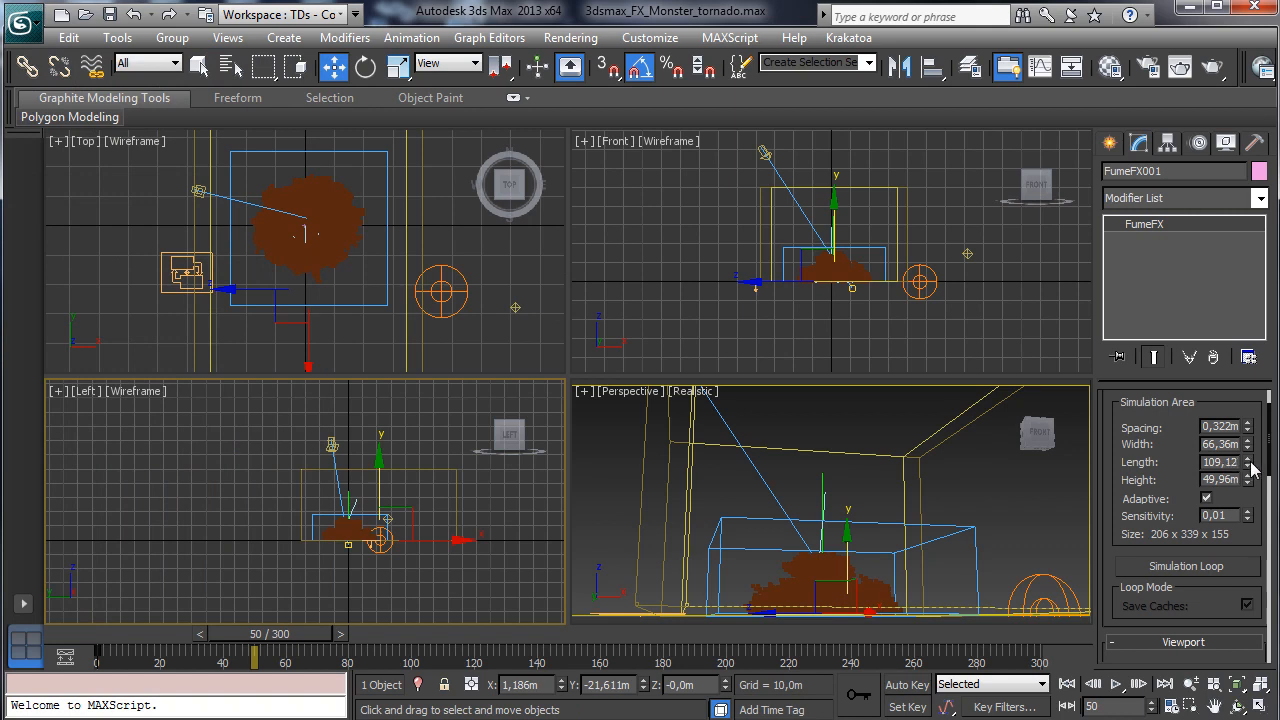
{"action": "left_click_drag", "start_coordinate": [1249, 467], "coordinate": [1249, 485]}
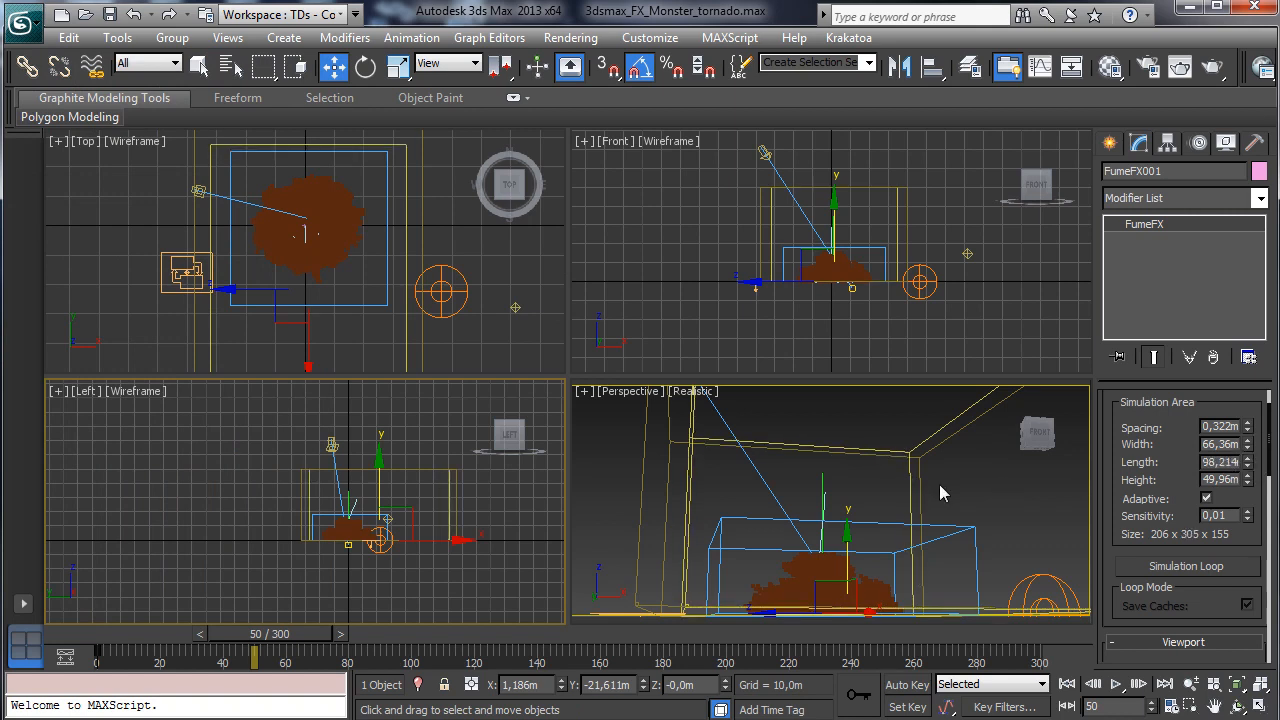
- Go back to frame 2, reopen the FumeFX settings and refine the simulation area's spacing to 0.204 m
{"action": "left_click_drag", "start_coordinate": [285, 640], "coordinate": [131, 576]}
{"action": "key", "text": "w"}
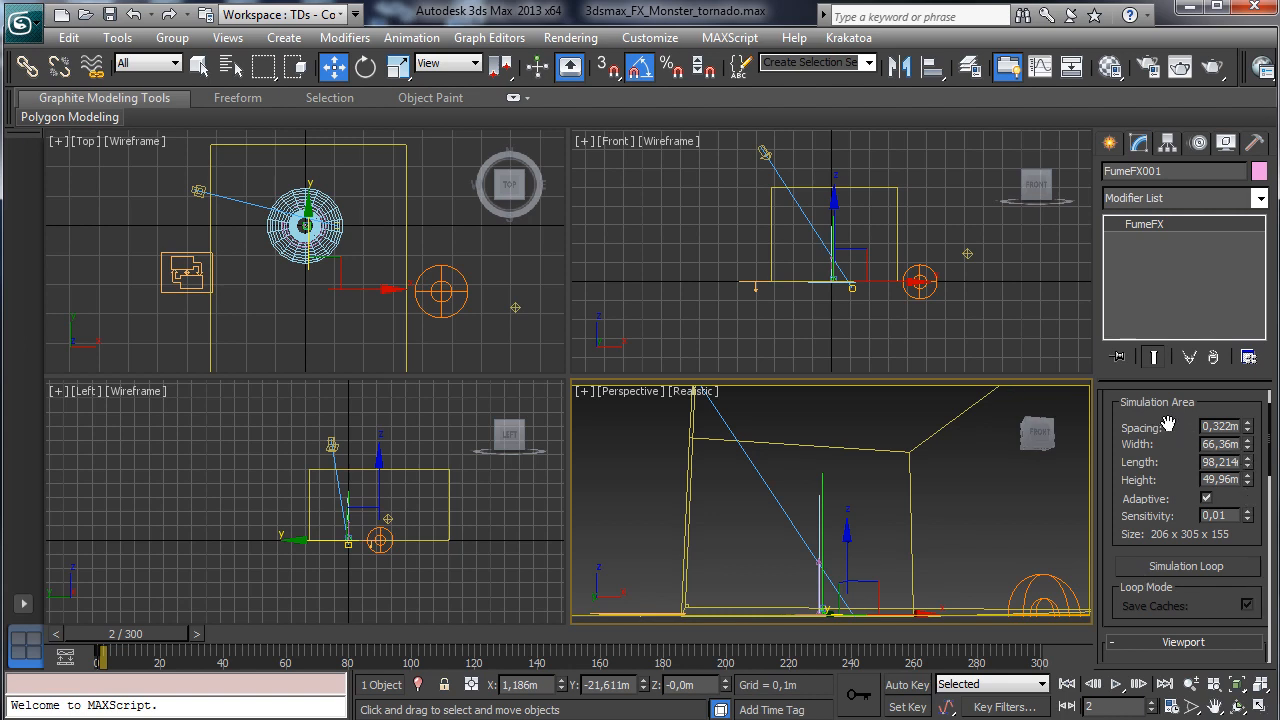
{"action": "left_click_drag", "start_coordinate": [1170, 517], "coordinate": [1170, 571]}
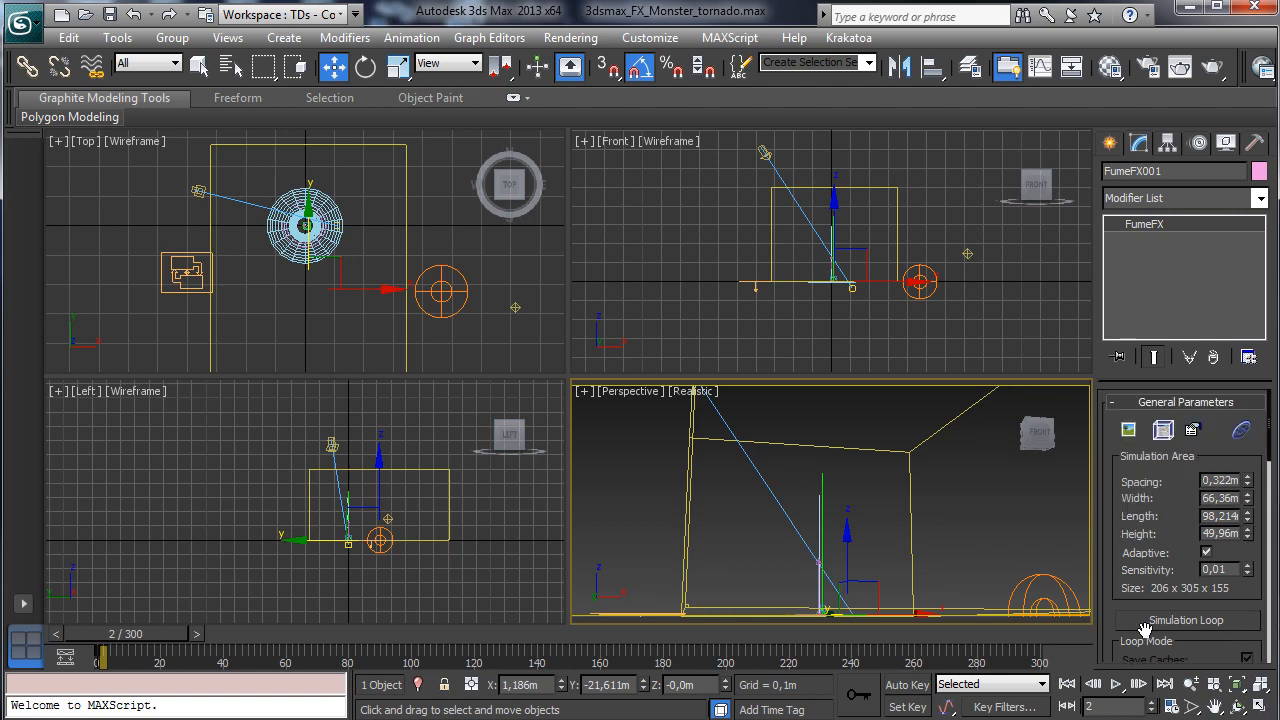
{"action": "left_click", "coordinate": [1163, 430]}
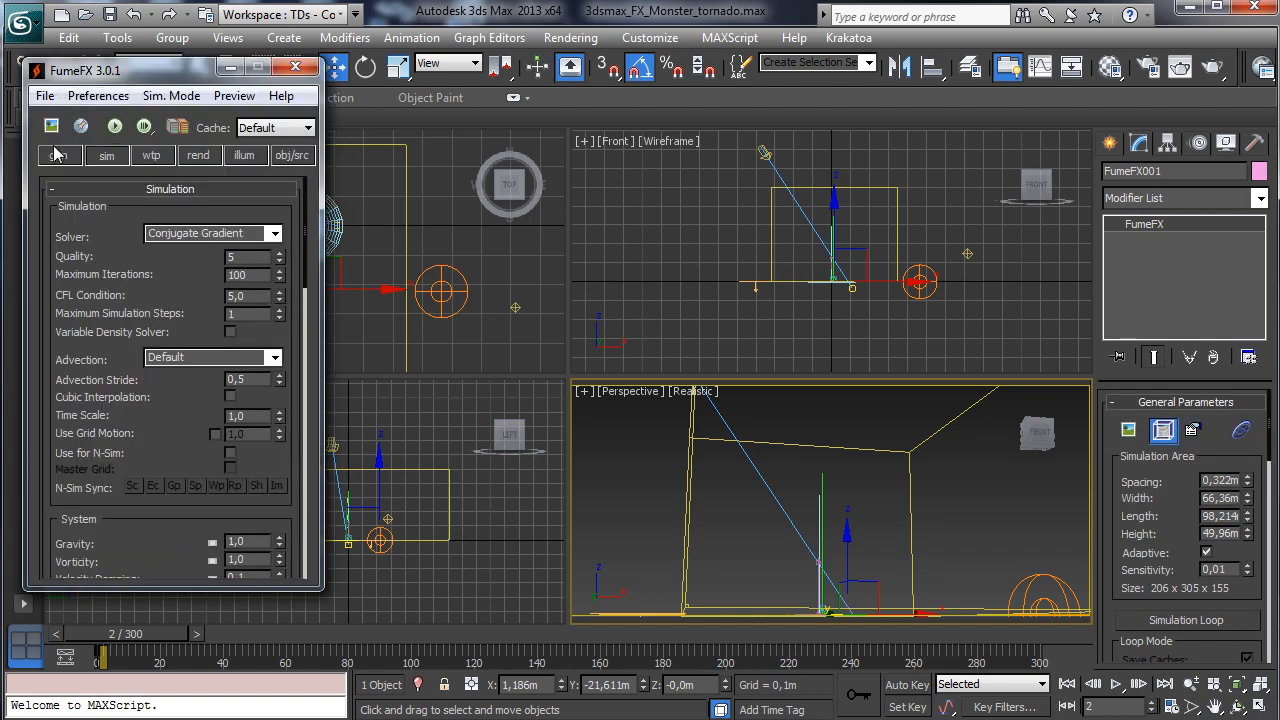
{"action": "left_click", "coordinate": [57, 155]}
{"action": "left_click_drag", "start_coordinate": [284, 234], "coordinate": [282, 264]}
{"action": "left_click", "coordinate": [284, 233]}
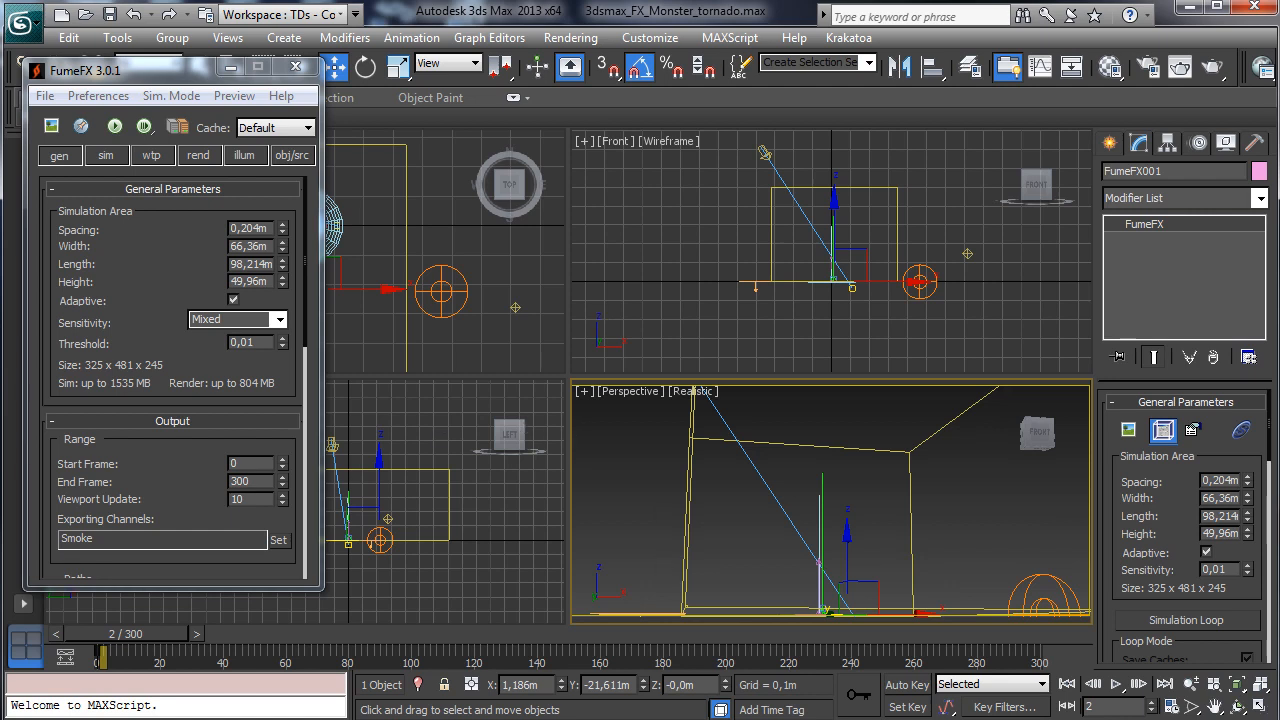
- Run the FumeFX simulation, open the output preview and place it beside the progress window, and cancel the run at frame 17
{"action": "left_click", "coordinate": [114, 126]}
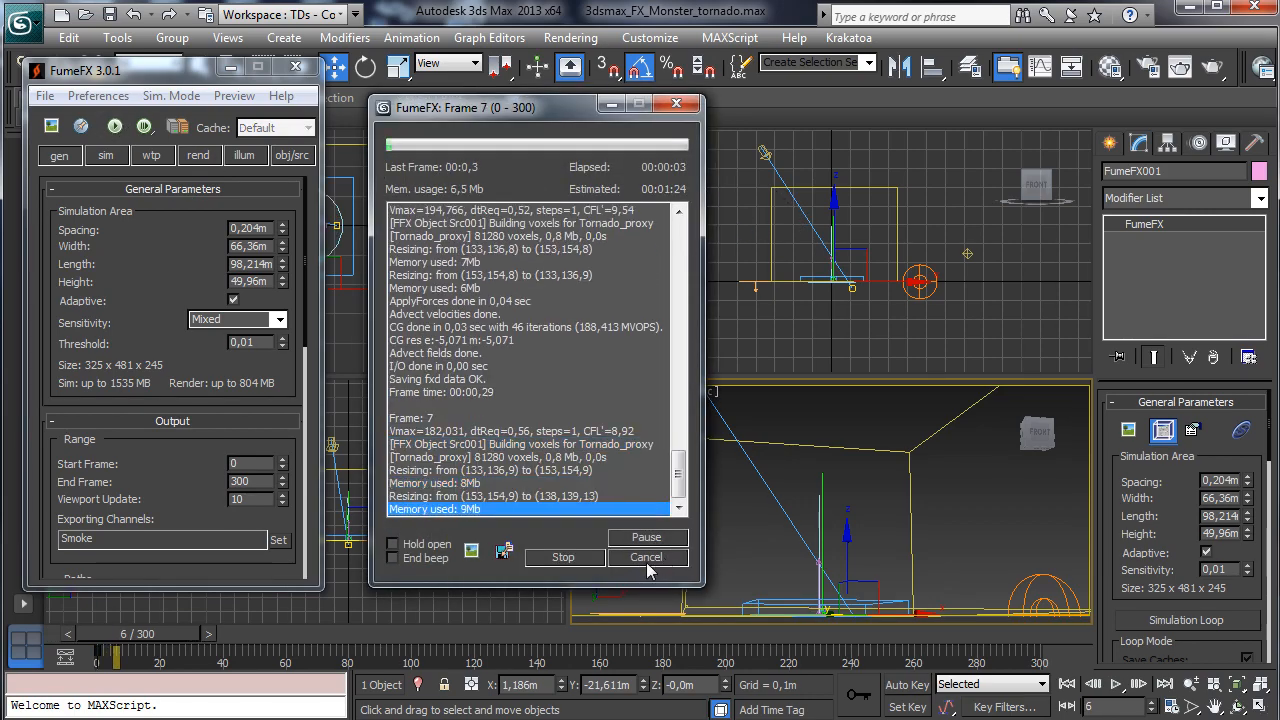
{"action": "left_click", "coordinate": [471, 550]}
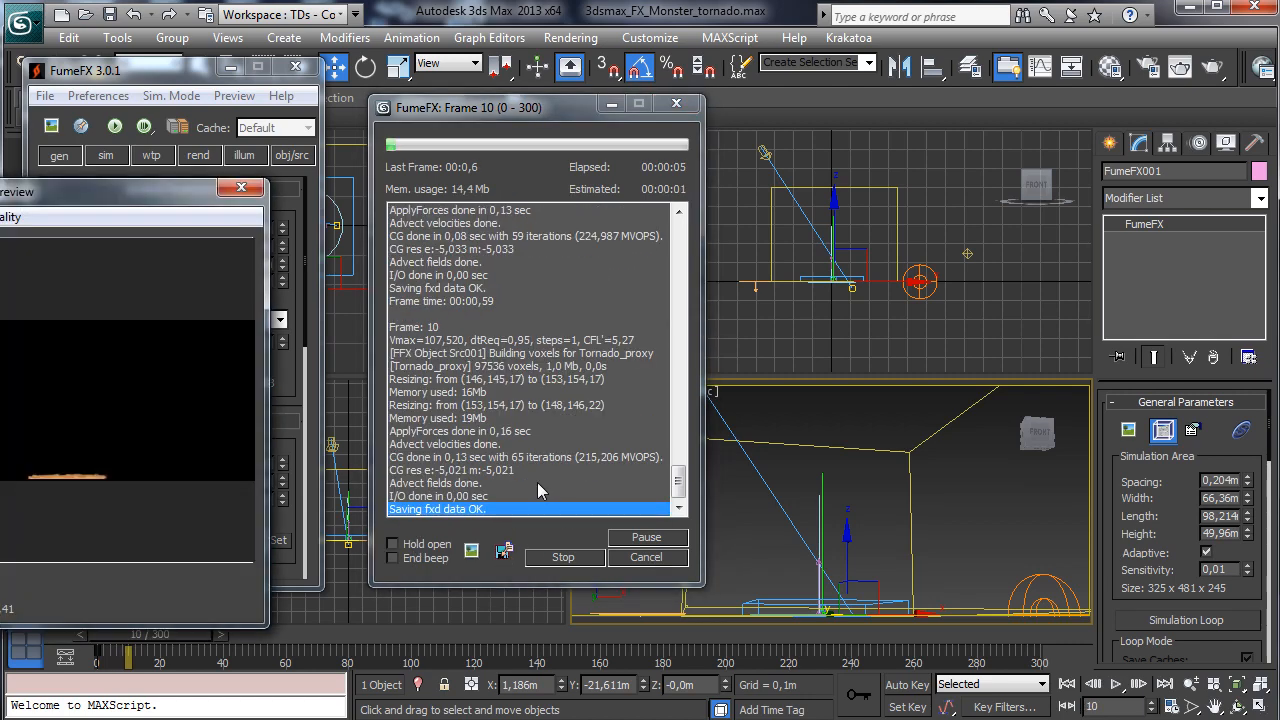
{"action": "left_click_drag", "start_coordinate": [169, 188], "coordinate": [1141, 94]}
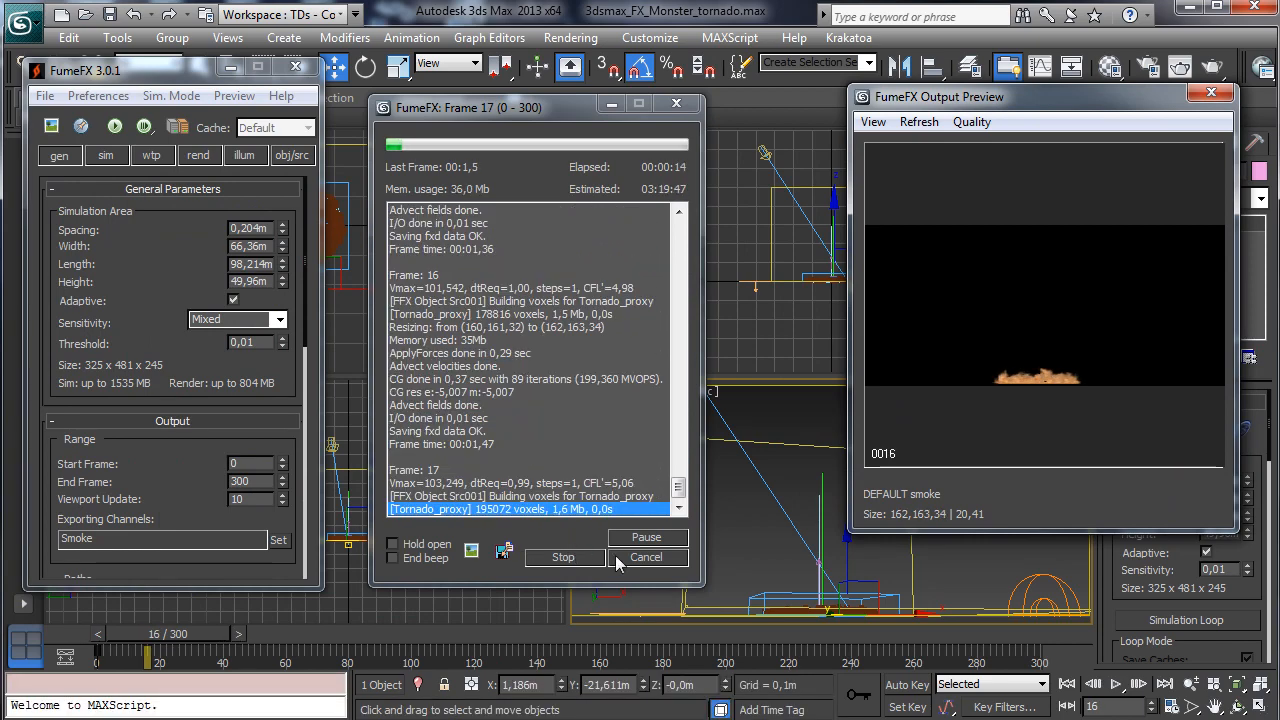
{"action": "key", "text": "Escape"}
- Set the solver's maximum iterations to 200 and rerun the simulation, cancelling it at frame 60
{"action": "left_click", "coordinate": [106, 155]}
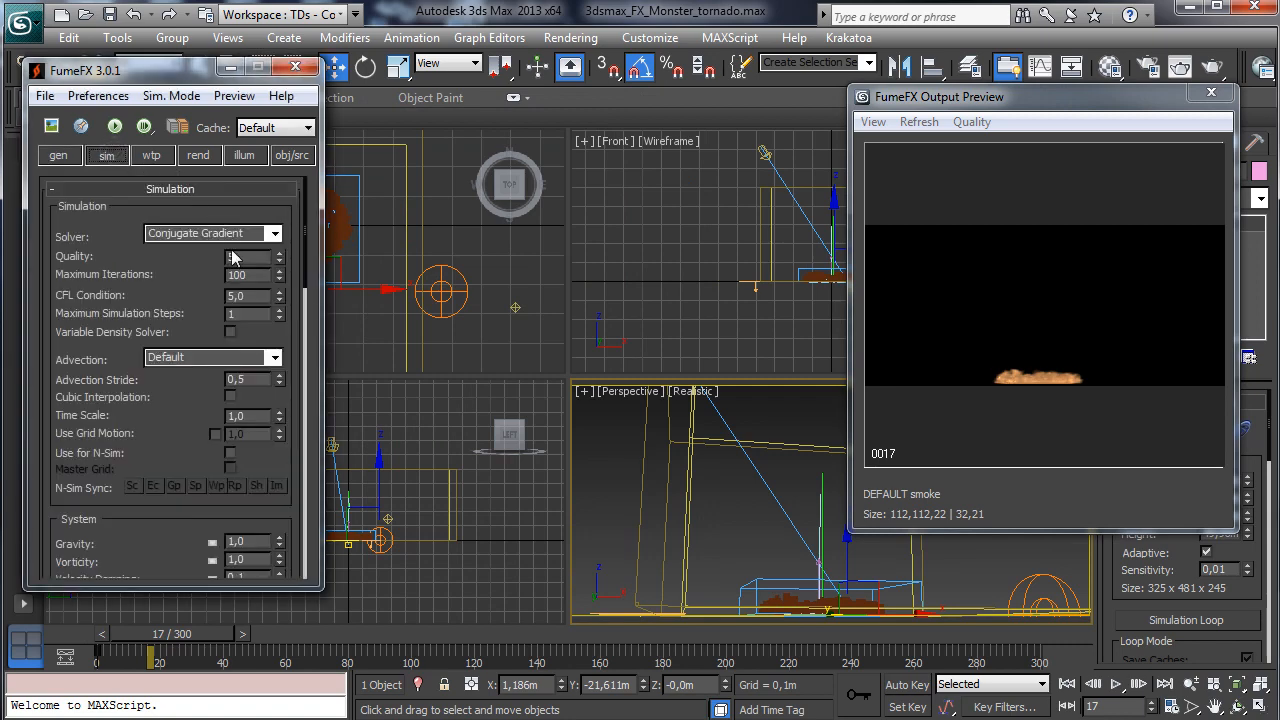
{"action": "double_click", "coordinate": [252, 275]}
{"action": "type", "text": "200"}
{"action": "key", "text": "Return"}
{"action": "left_click", "coordinate": [114, 126]}
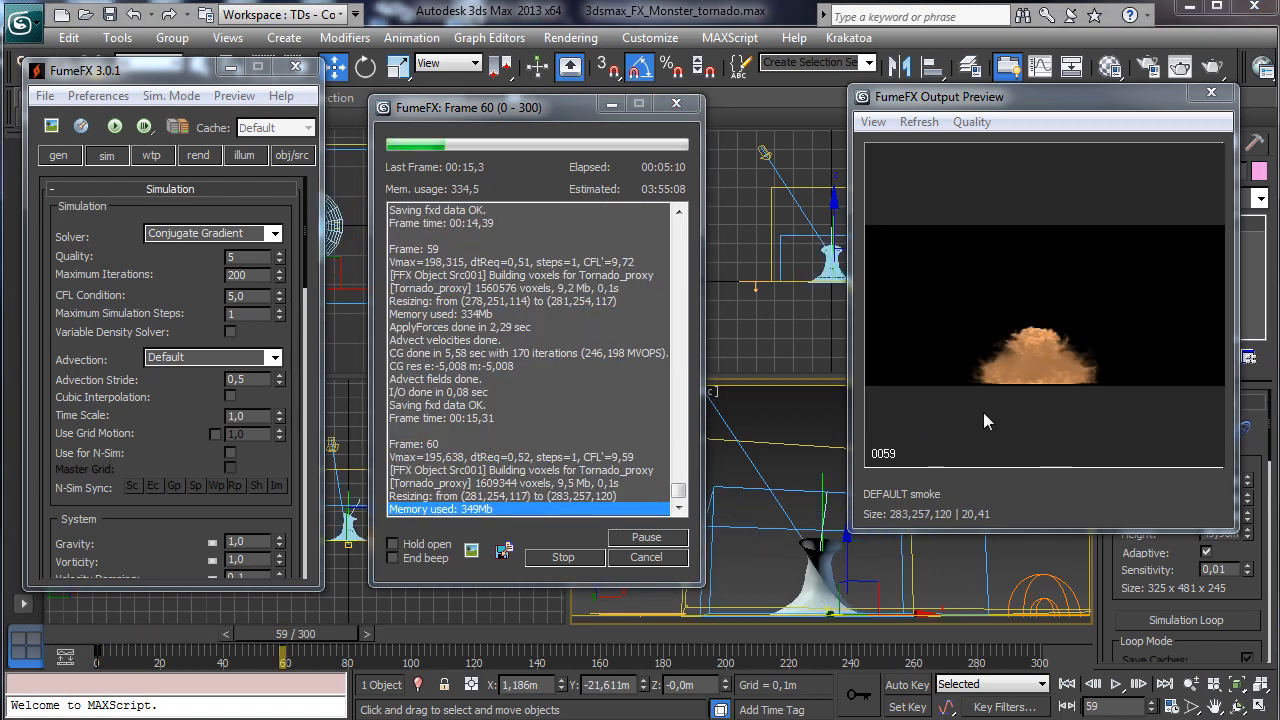
{"action": "left_click", "coordinate": [645, 557]}
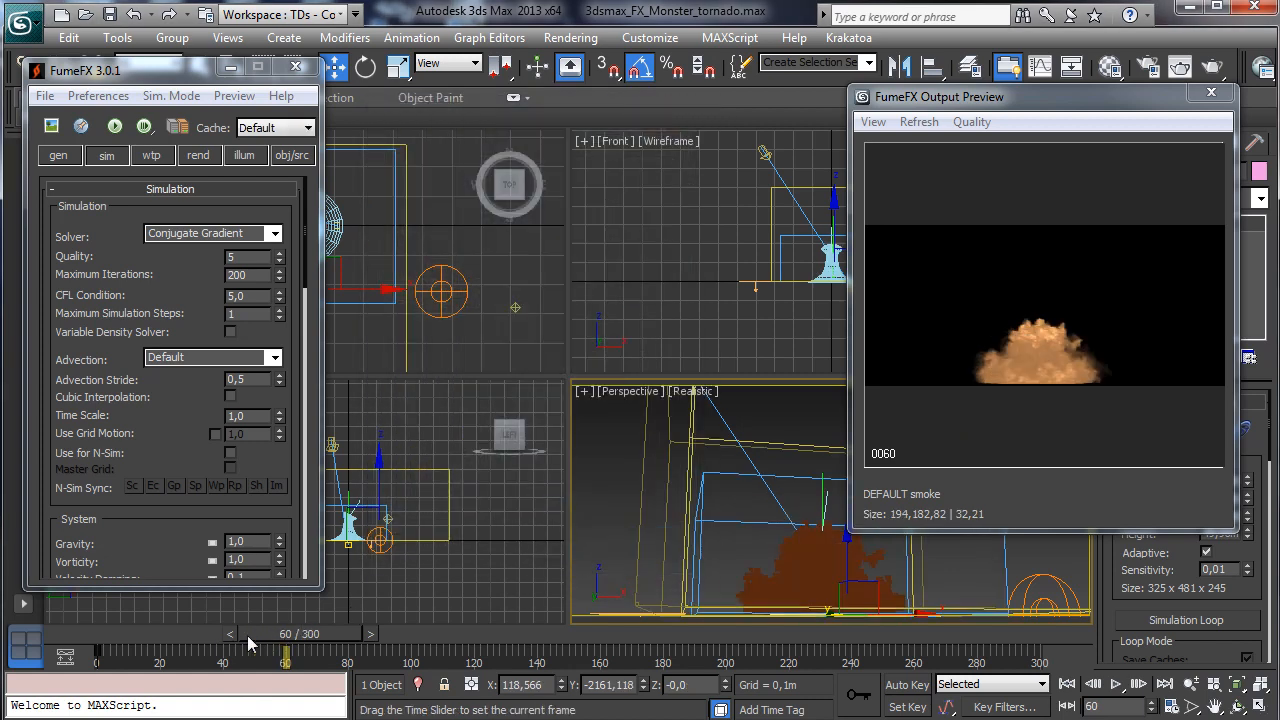
- Go to frame 32, render the Perspective view and minimize the rendered image
{"action": "left_click_drag", "start_coordinate": [247, 635], "coordinate": [196, 628]}
{"action": "key", "text": "w"}
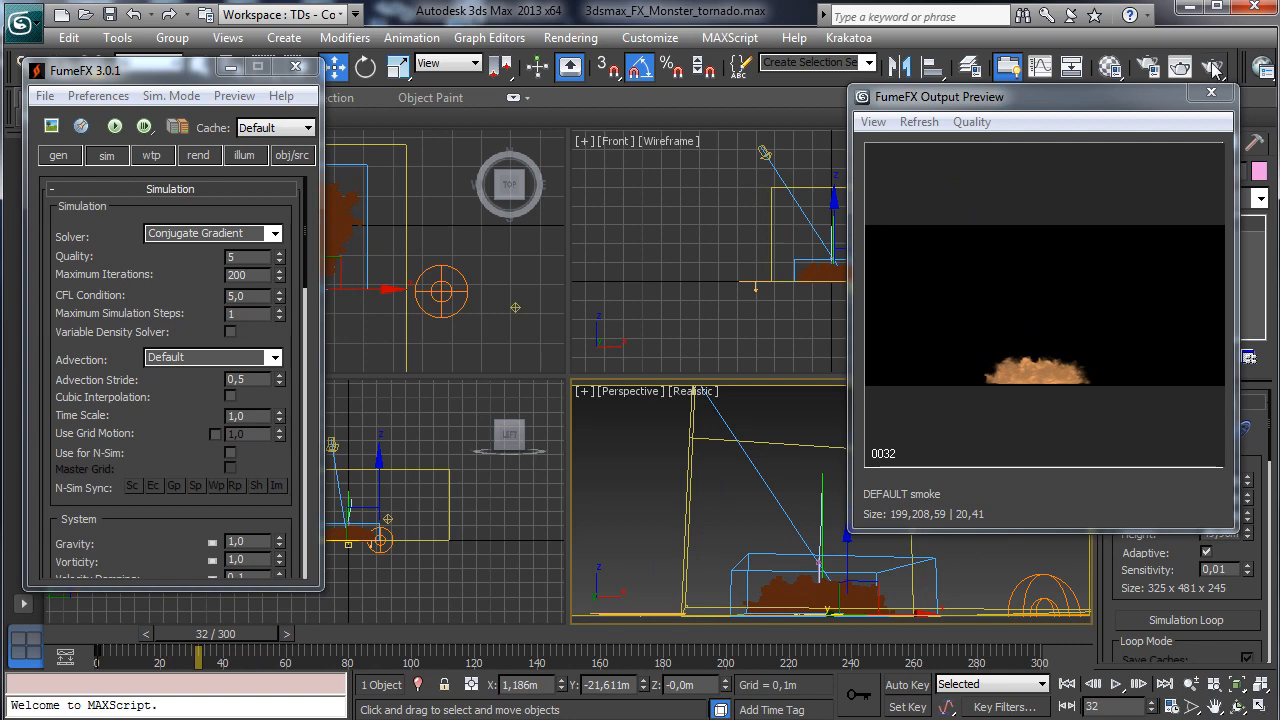
{"action": "left_click", "coordinate": [1215, 63]}
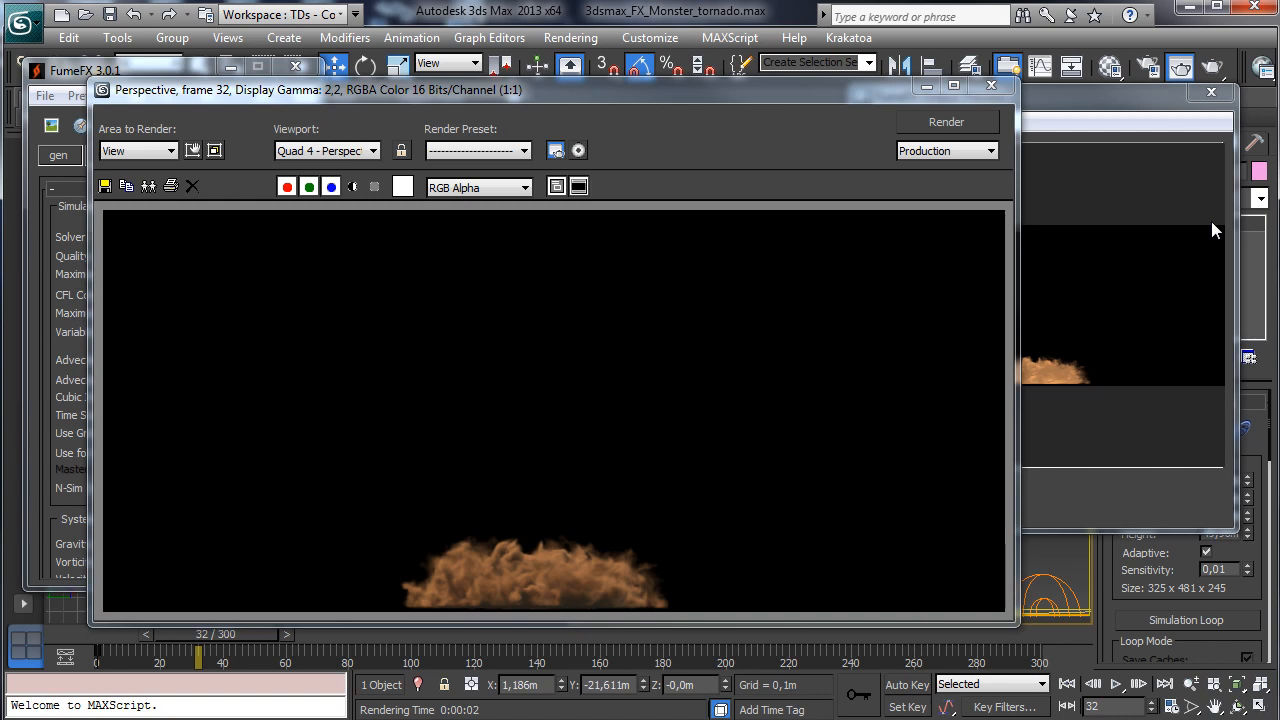
{"action": "left_click", "coordinate": [929, 88]}
- Go to frame 59, render the Perspective view and move the rendered image aside to uncover the FumeFX settings
{"action": "left_click_drag", "start_coordinate": [226, 640], "coordinate": [307, 634]}
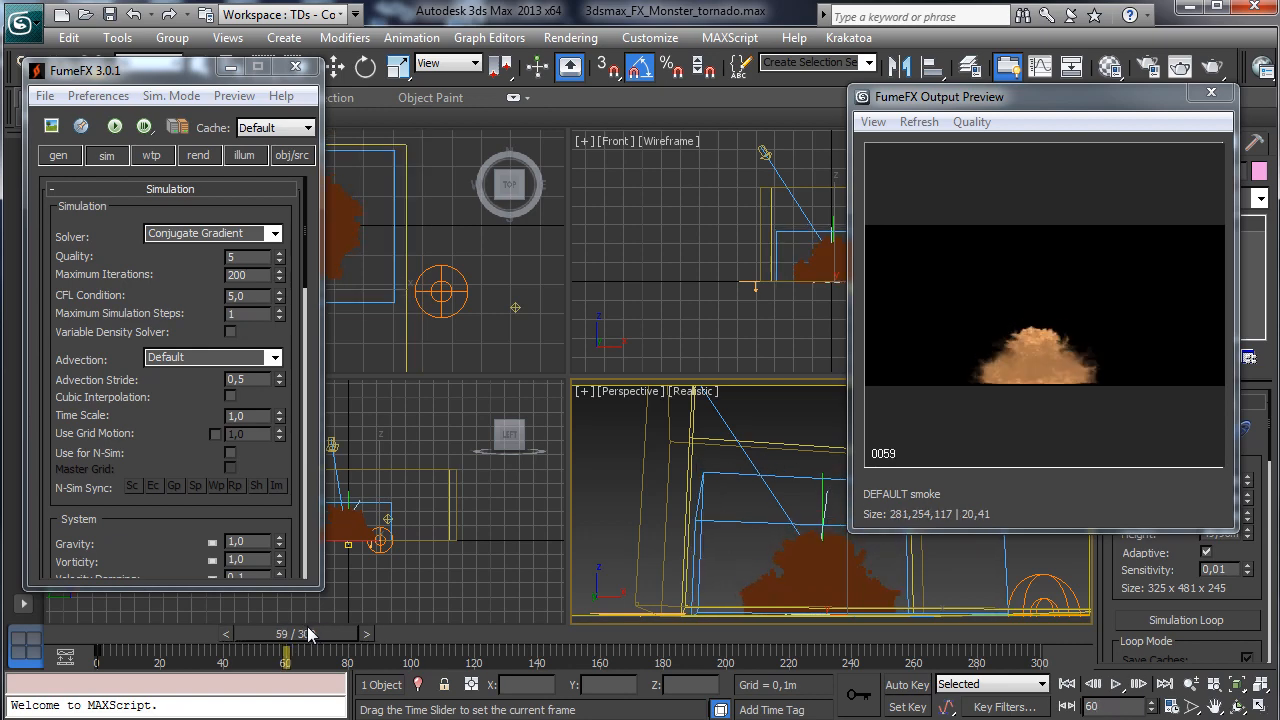
{"action": "key", "text": "w"}
{"action": "left_click", "coordinate": [1214, 66]}
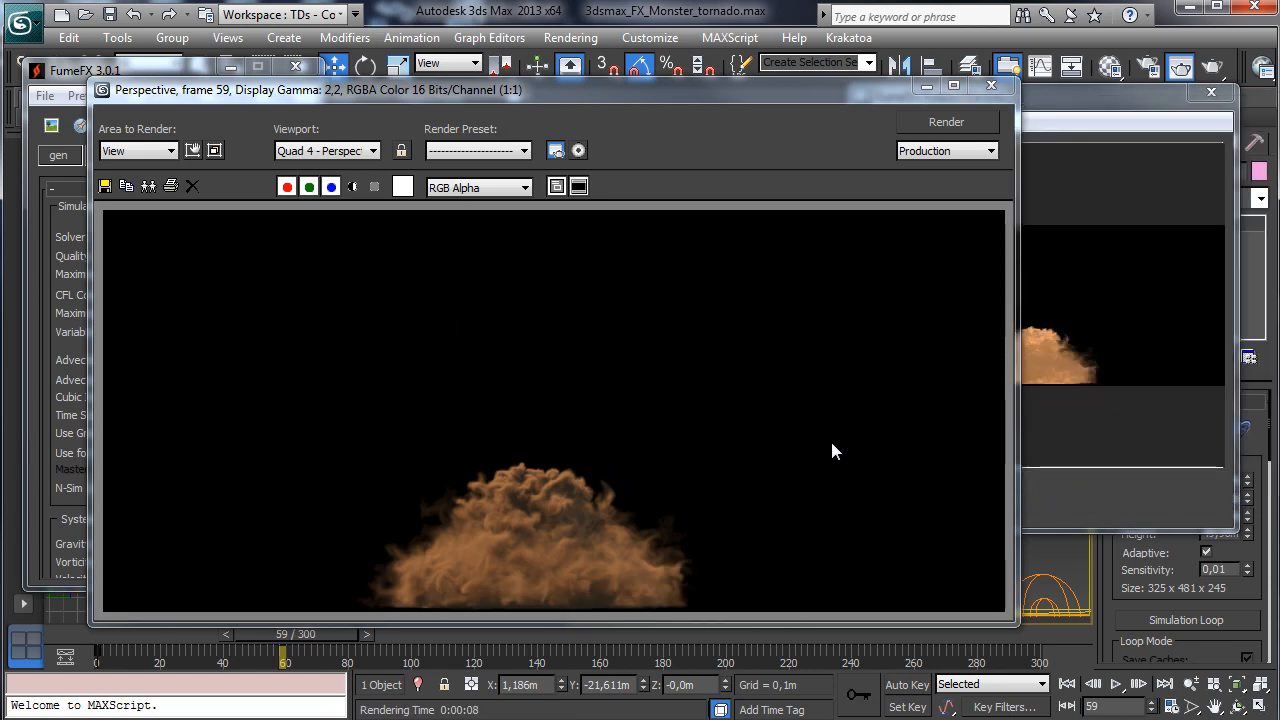
{"action": "left_click_drag", "start_coordinate": [660, 90], "coordinate": [1174, 220]}
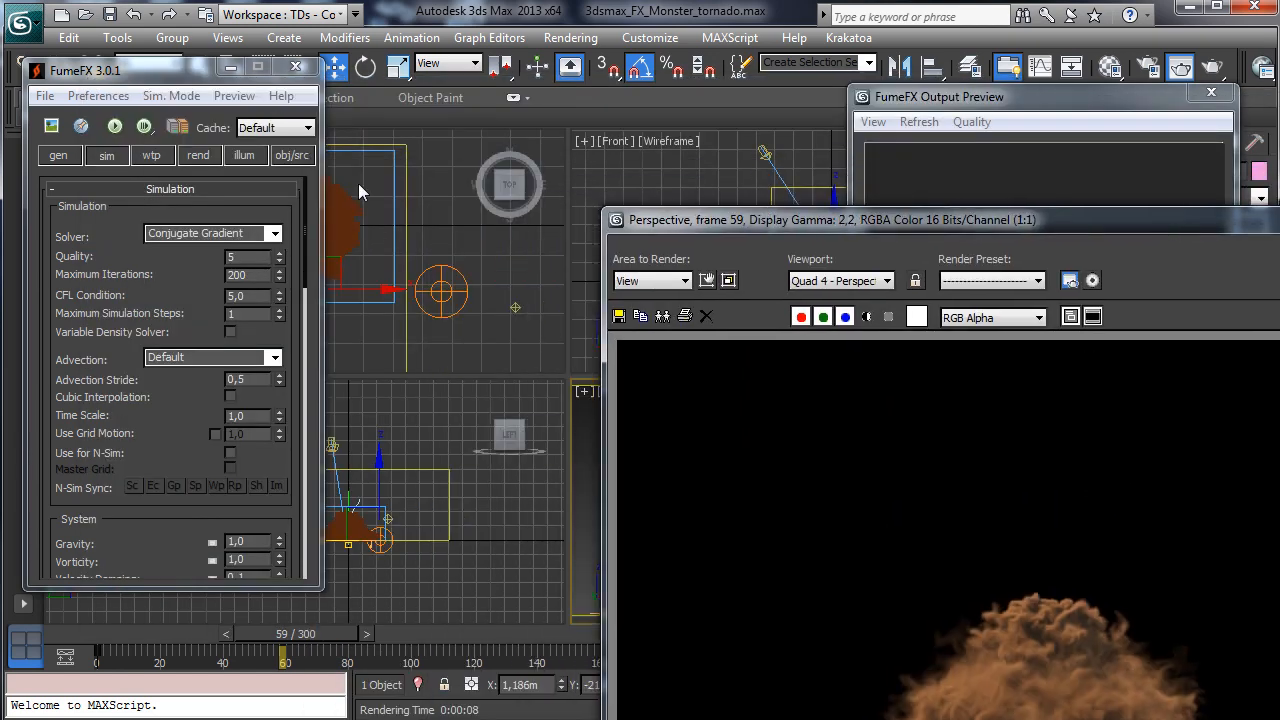
- Set the opacity of the FumeFX smoke rendering to 0.5
{"action": "left_click", "coordinate": [197, 155]}
{"action": "scroll", "coordinate": [209, 430], "scroll_direction": "down", "scroll_amount": 10}
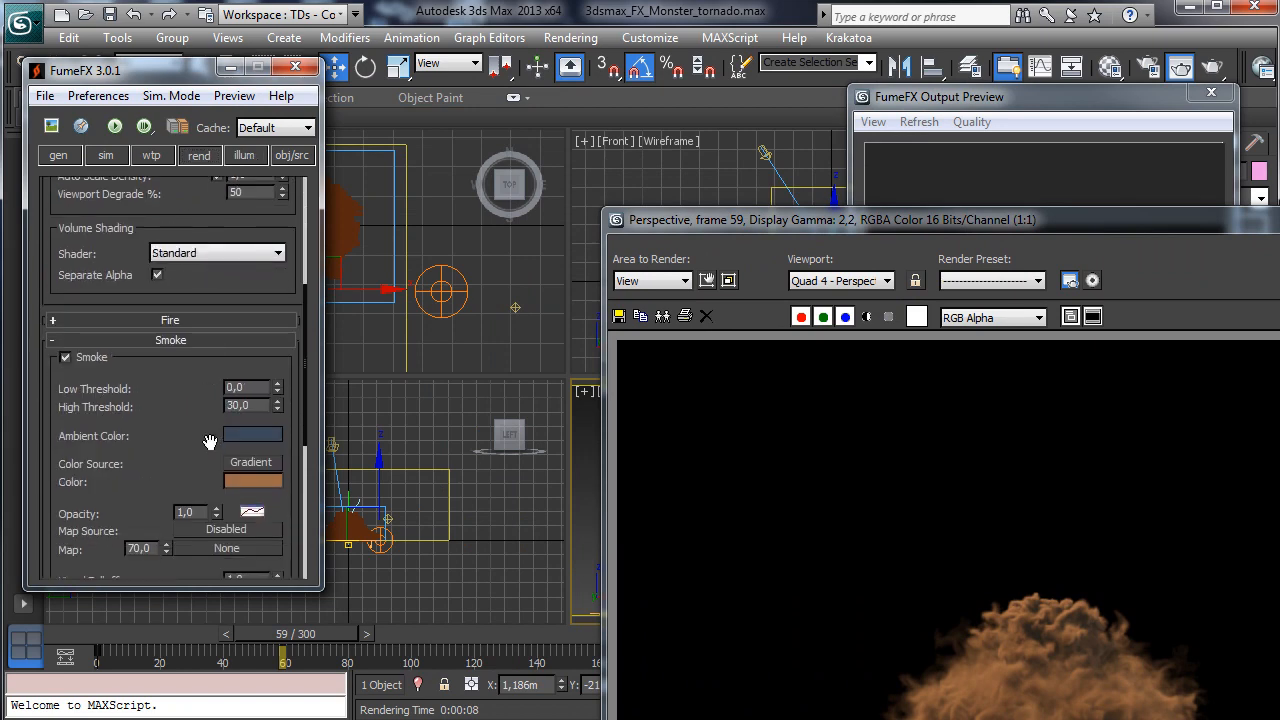
{"action": "left_click", "coordinate": [186, 419]}
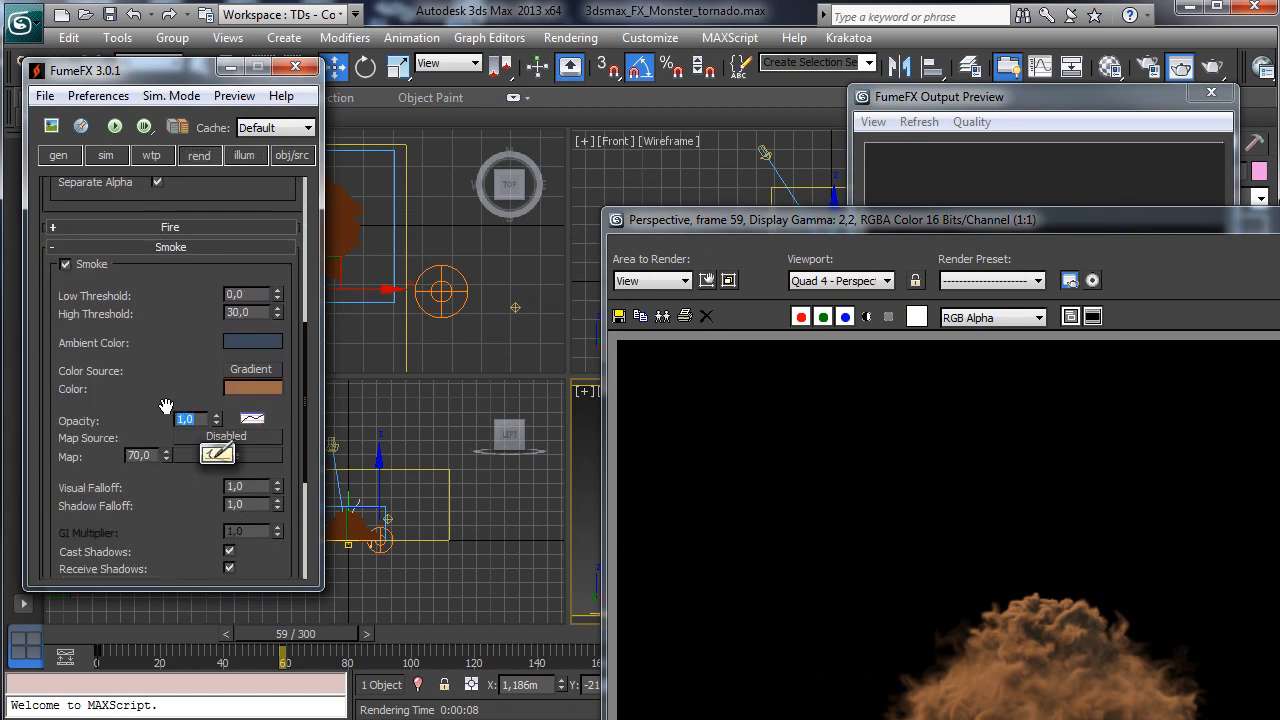
{"action": "type", "text": "0,5"}
{"action": "key", "text": "Return"}
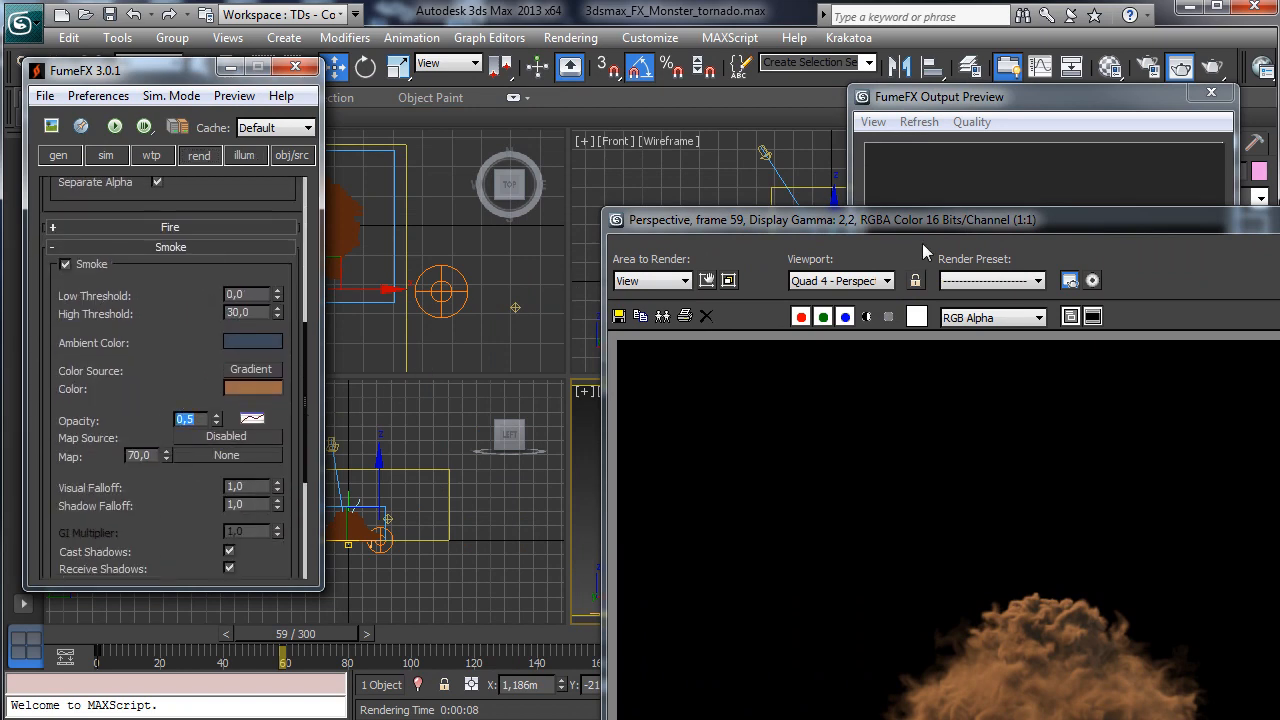
- Render frame 59 again with the reduced smoke opacity and minimize the rendered image
{"action": "left_click_drag", "start_coordinate": [926, 223], "coordinate": [536, 74]}
{"action": "left_click", "coordinate": [1064, 100]}
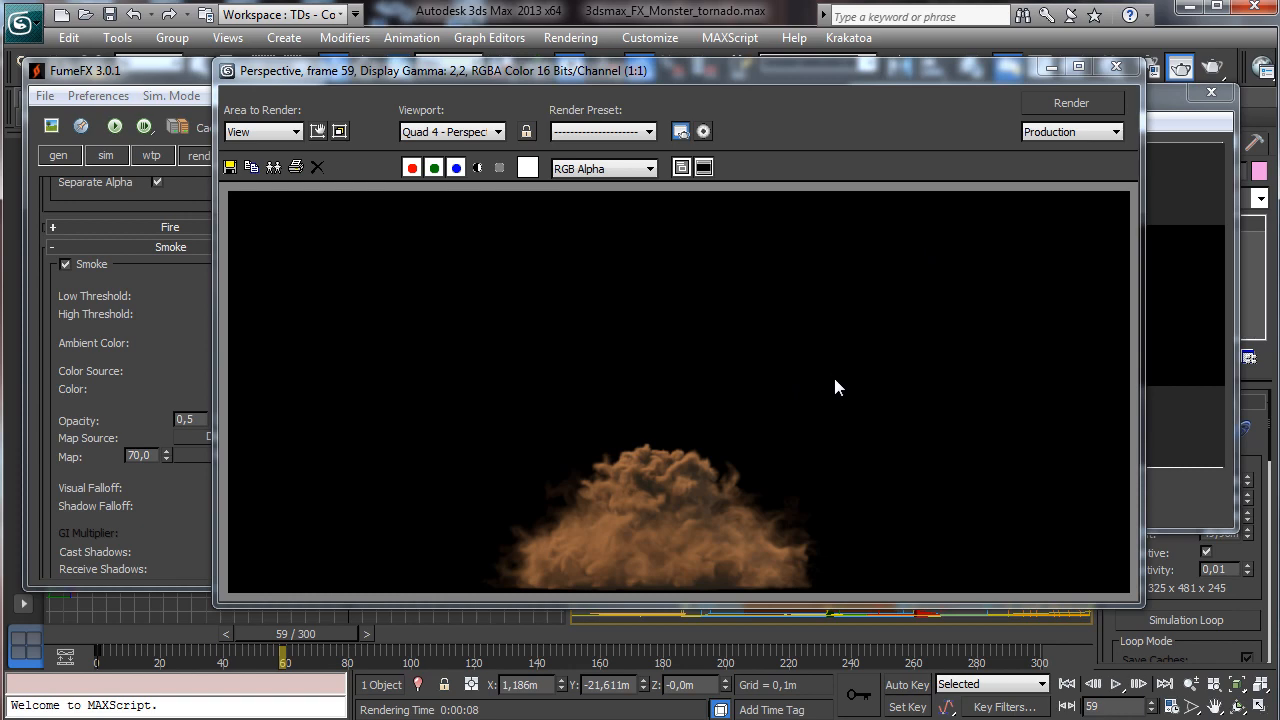
{"action": "left_click", "coordinate": [1052, 69]}
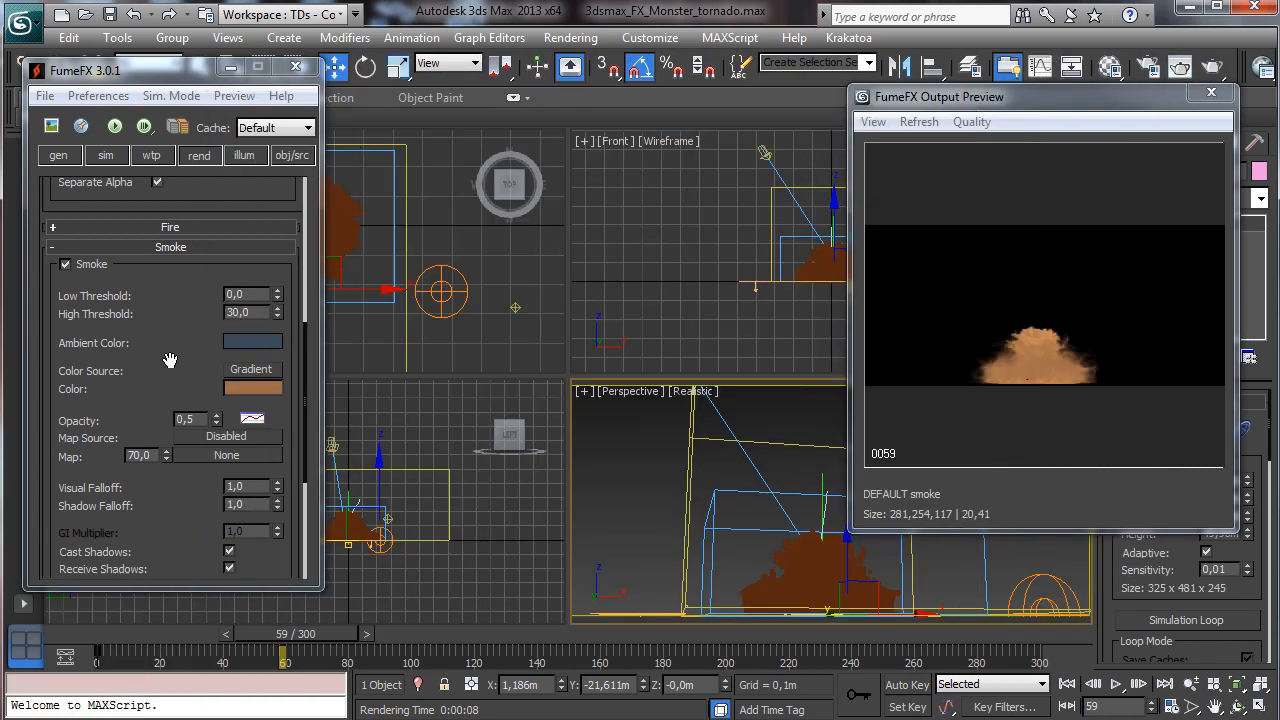
- Set the scale of the simulation's turbulence noise to 1 m
{"action": "left_click", "coordinate": [110, 162]}
{"action": "left_click_drag", "start_coordinate": [190, 442], "coordinate": [171, 252]}
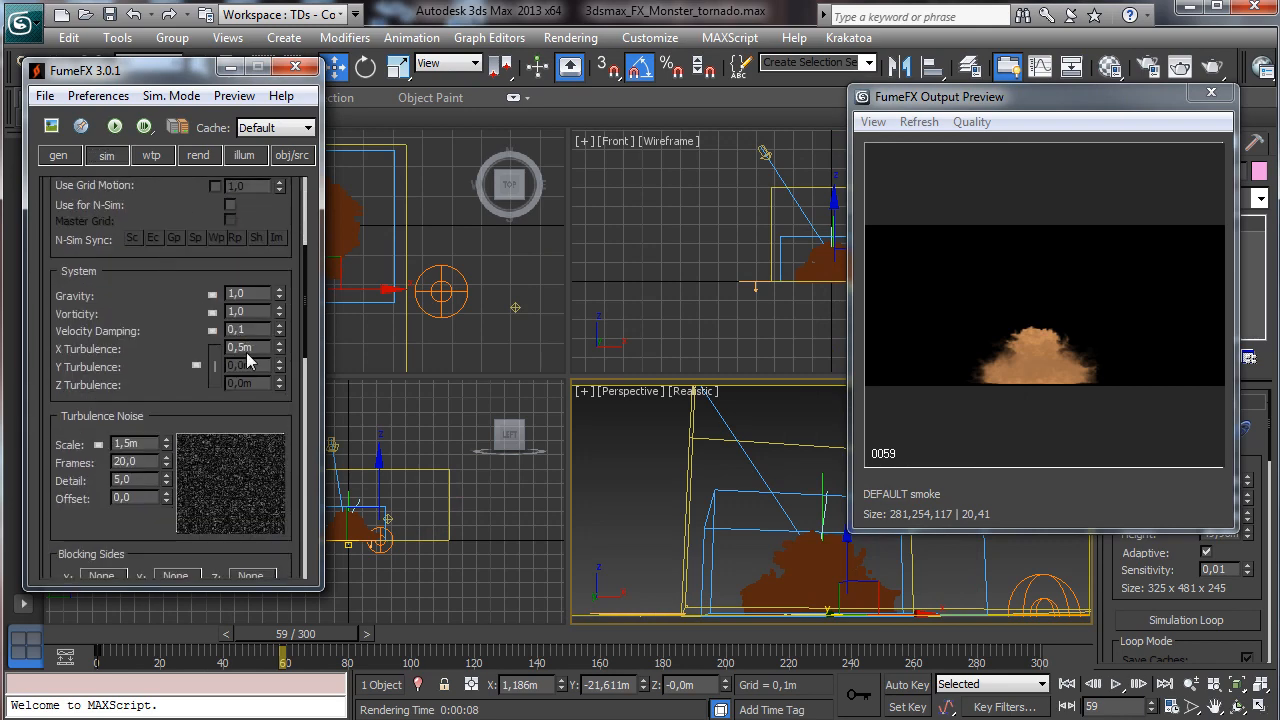
{"action": "double_click", "coordinate": [144, 447]}
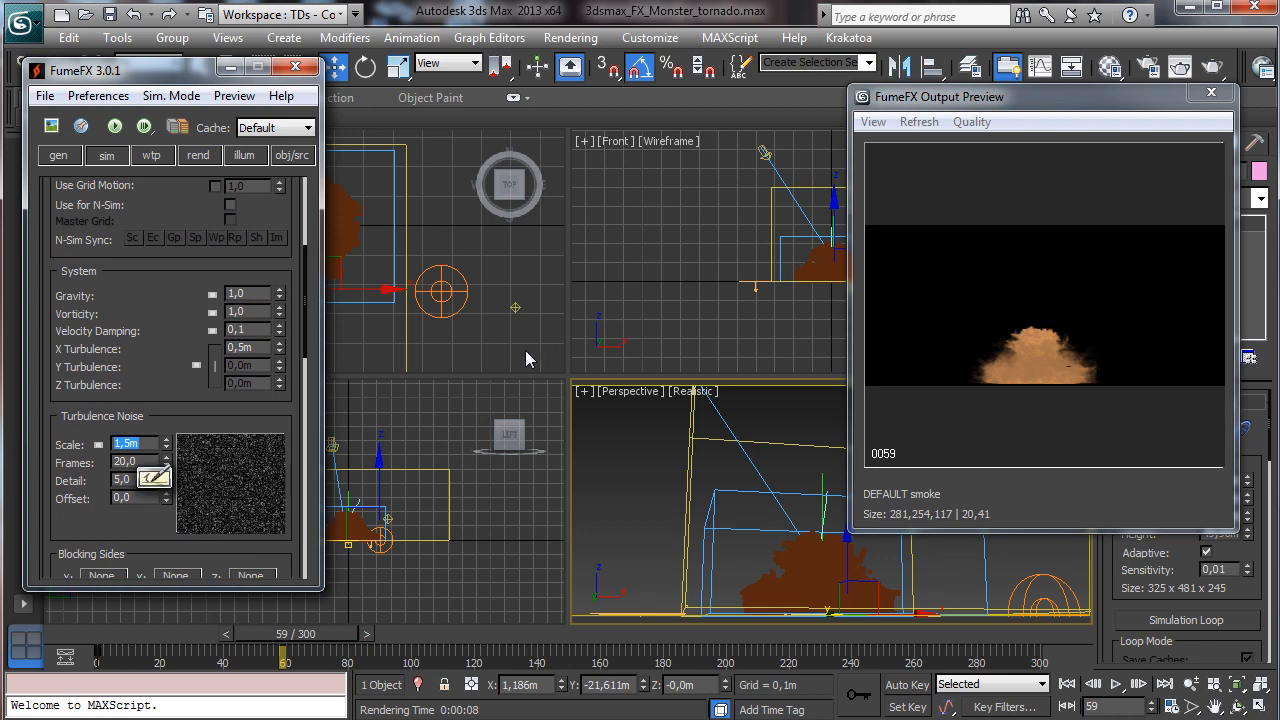
{"action": "type", "text": "1"}
{"action": "key", "text": "Return"}
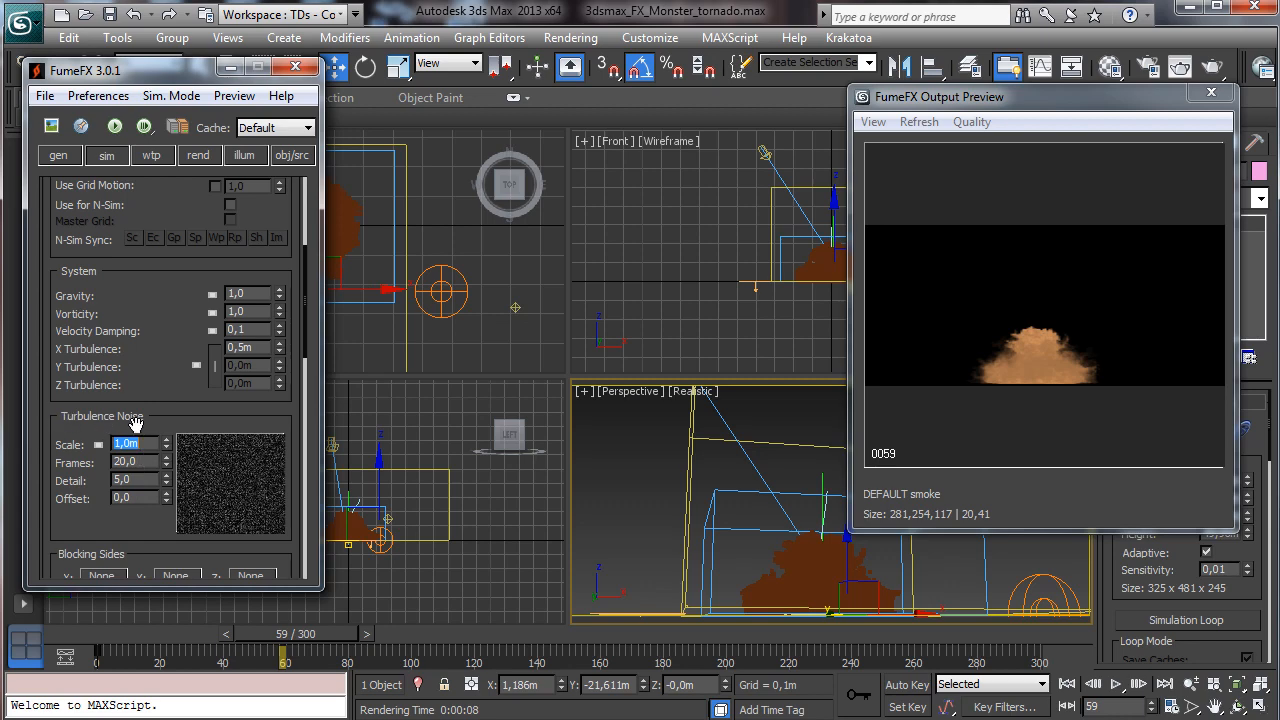
{"action": "scroll", "coordinate": [176, 193], "scroll_direction": "up", "scroll_amount": 2}
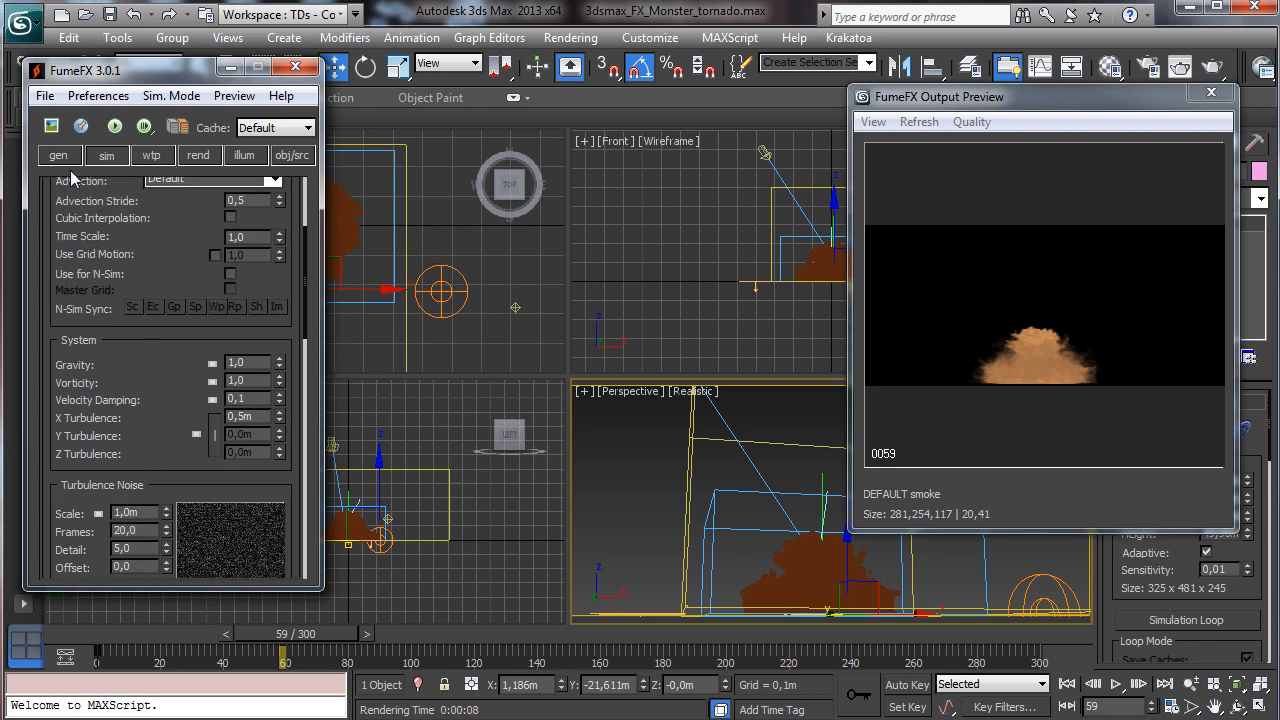
- Coarsen the simulation area's spacing to 0.296 m and rerun the FumeFX simulation
{"action": "left_click", "coordinate": [62, 156]}
{"action": "left_click_drag", "start_coordinate": [280, 234], "coordinate": [286, 184]}
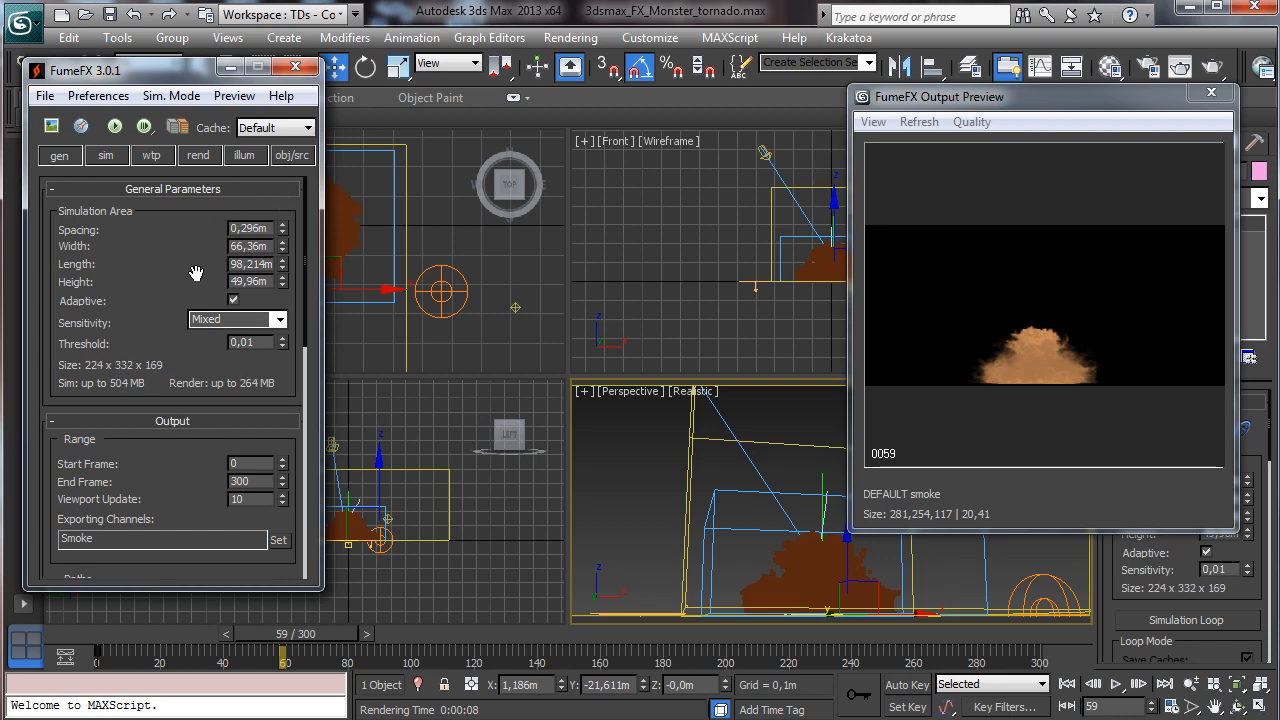
{"action": "left_click", "coordinate": [115, 126]}
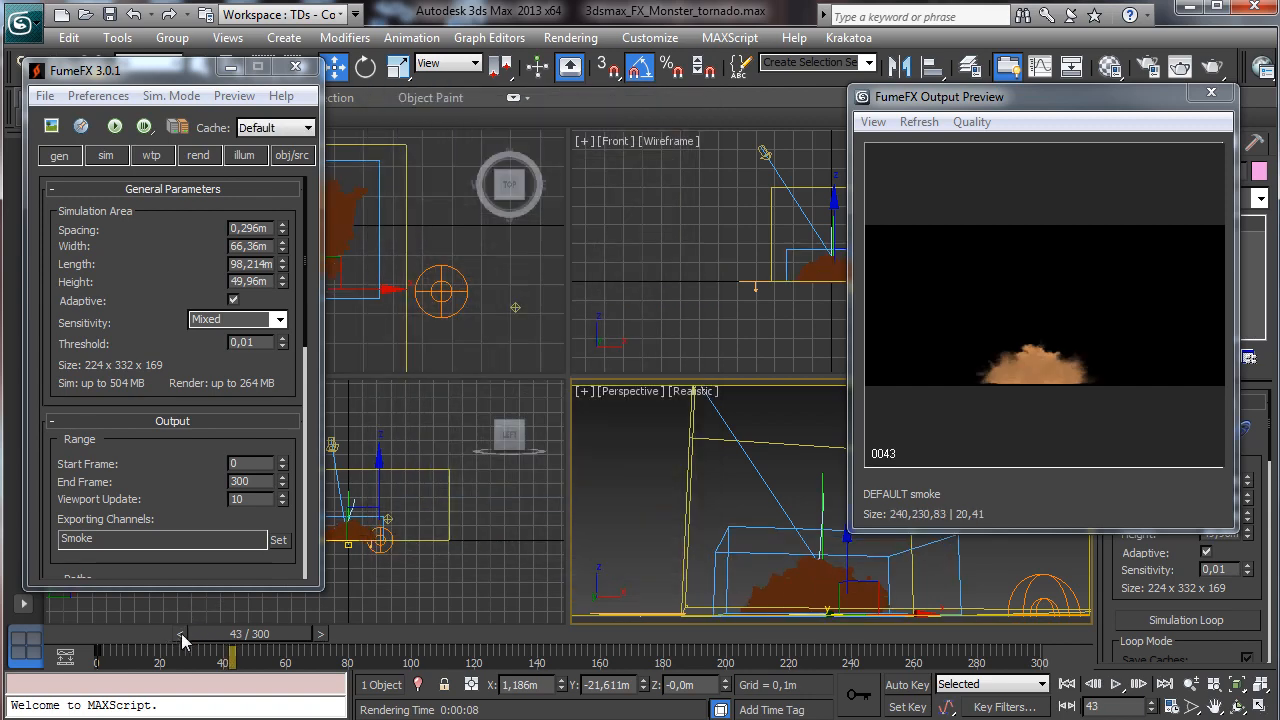
- Step back to frame 42, render the Perspective view and minimize the rendered image
{"action": "left_click", "coordinate": [181, 634]}
{"action": "left_click", "coordinate": [1214, 67]}
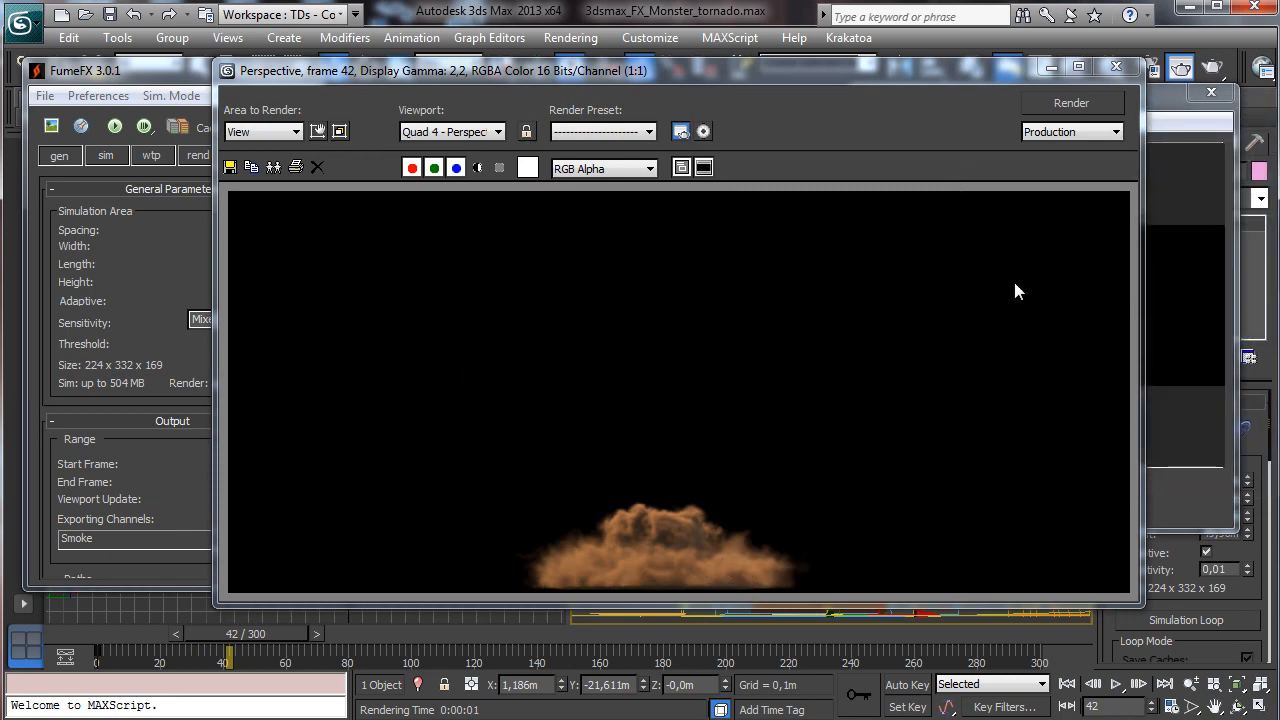
{"action": "left_click", "coordinate": [1051, 67]}
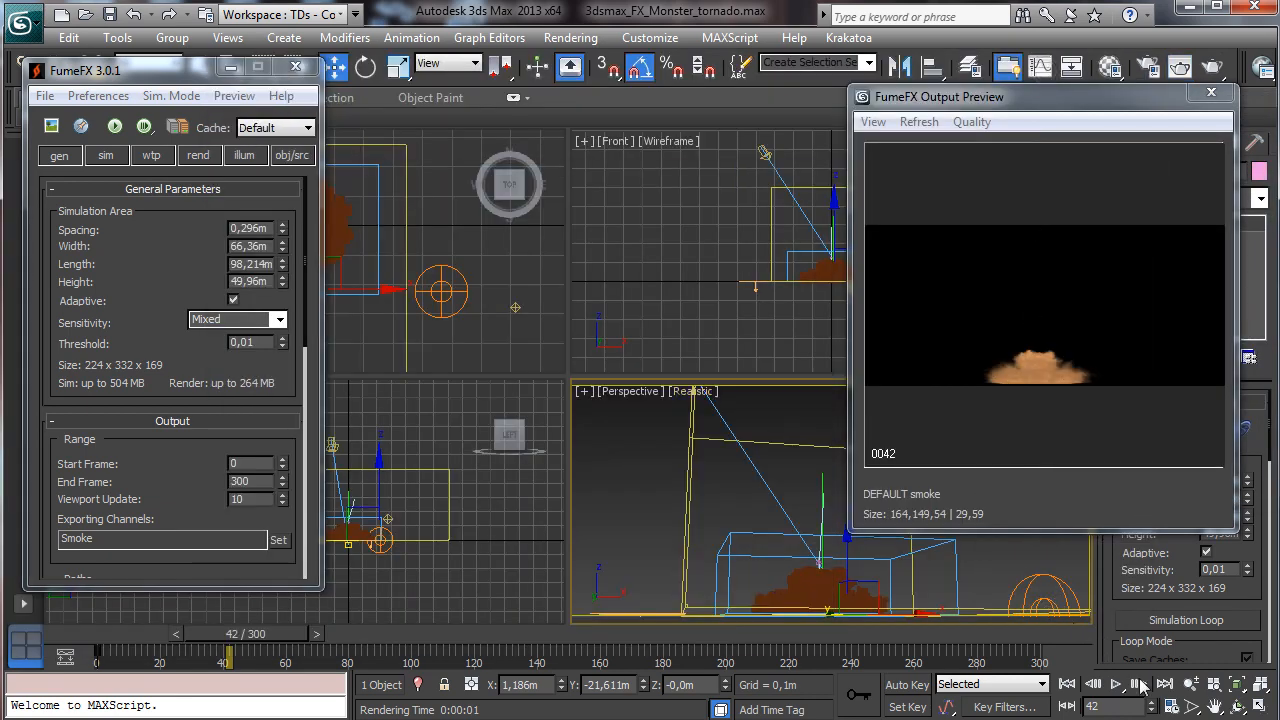
- Shift the Perspective framing so the smoke sits slightly lower, render frame 42 again and minimize the rendered image
{"action": "left_click", "coordinate": [1214, 706]}
{"action": "mouse_move", "coordinate": [829, 578]}
{"action": "left_mouse_down"}
{"action": "mouse_move", "coordinate": [831, 592]}
{"action": "mouse_move", "coordinate": [818, 589]}
{"action": "left_mouse_up"}
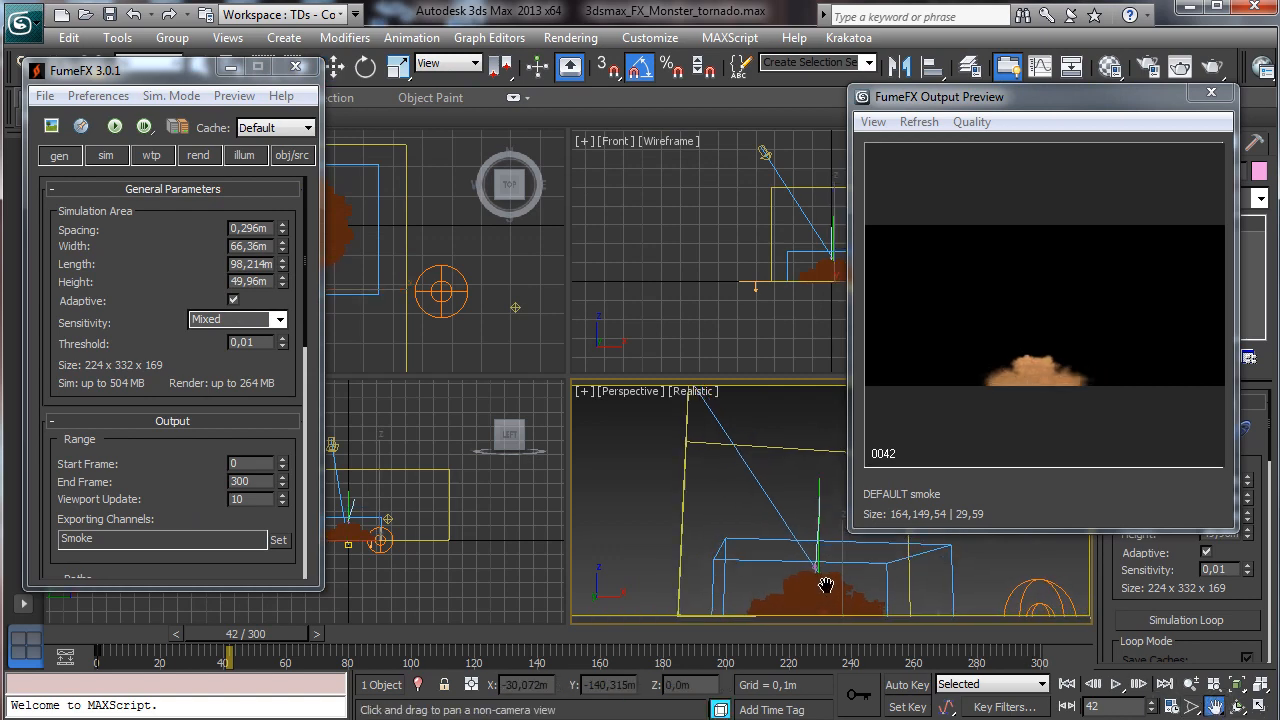
{"action": "left_click", "coordinate": [1205, 67]}
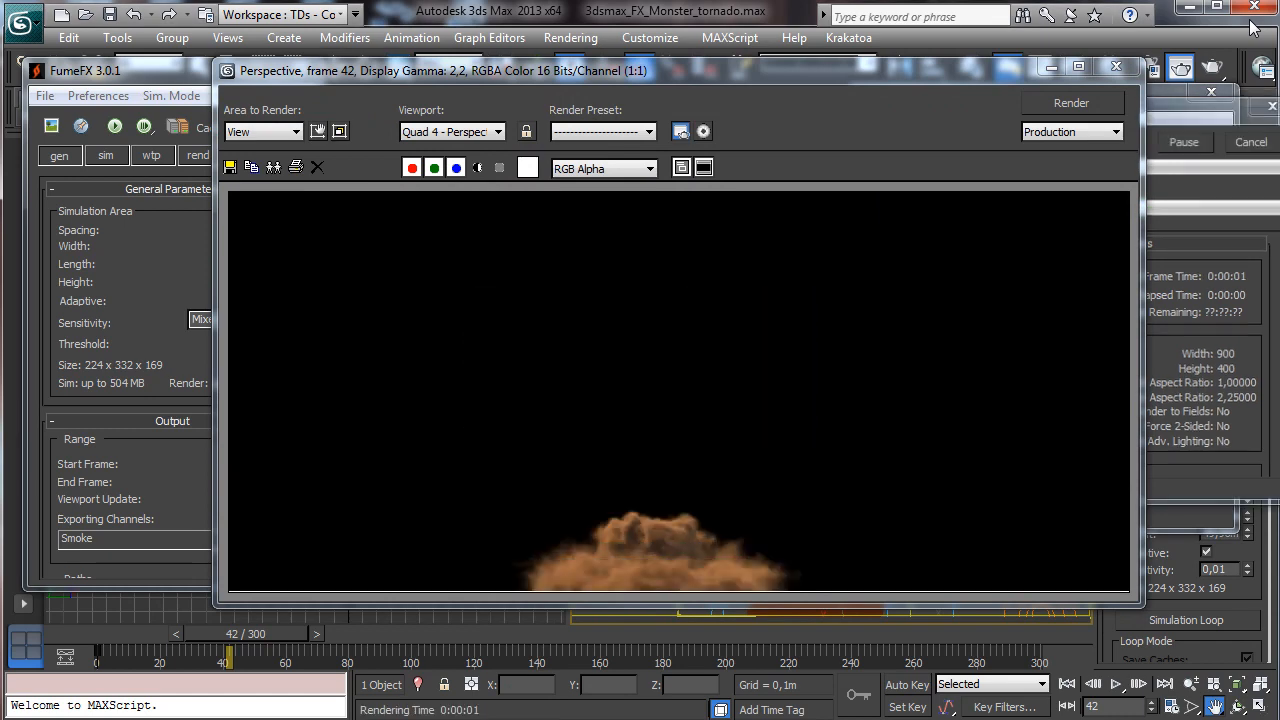
{"action": "left_click", "coordinate": [1050, 68]}
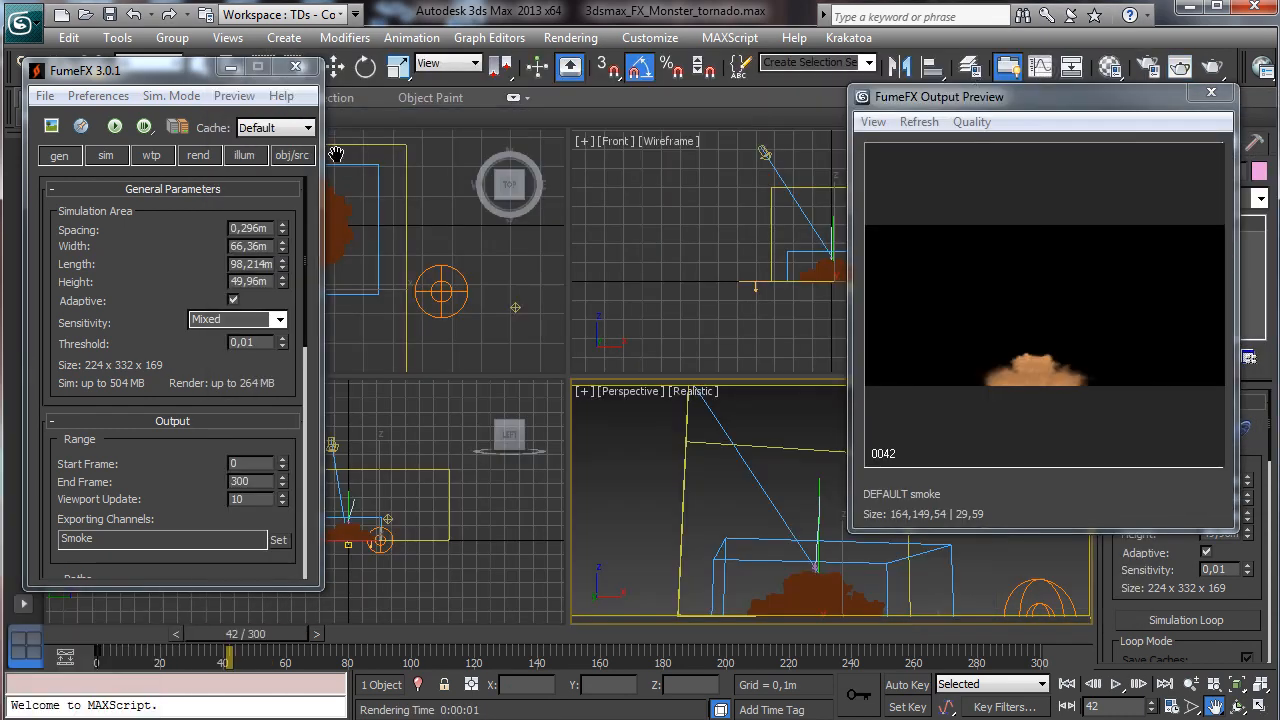